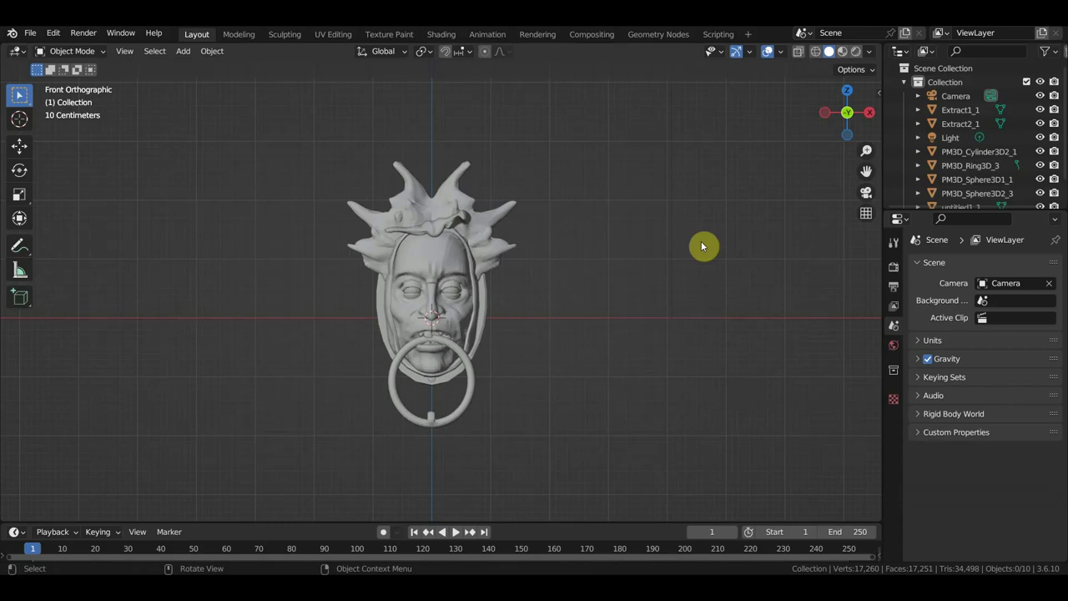
Apply Shade Smooth to the spiky head mesh PM3D_Sphere3D2_3
scroll(560, 303, "up", 3)
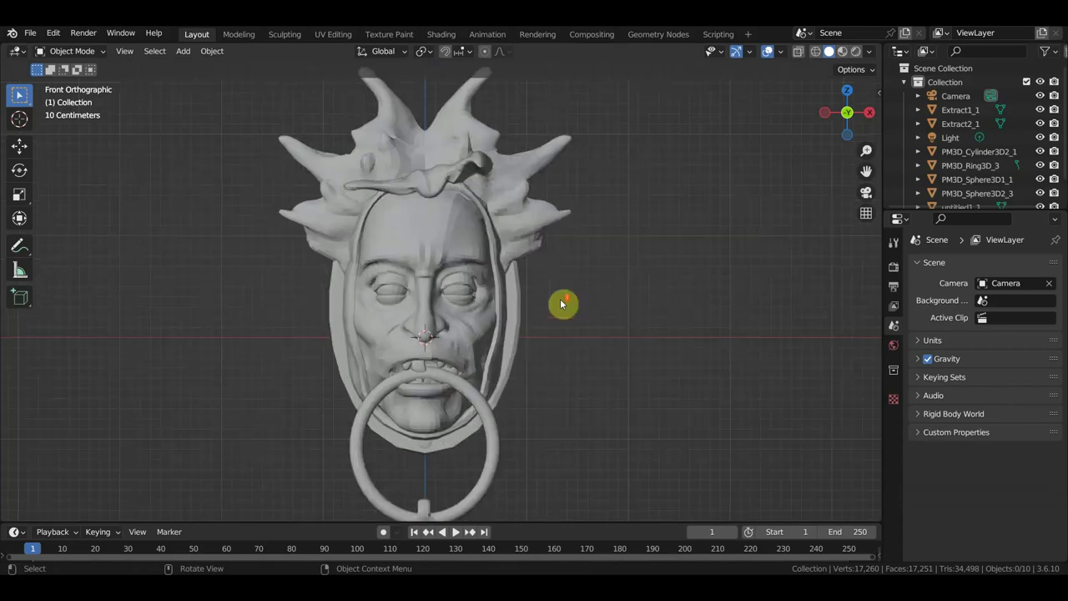
middle_click_drag(560, 304, 529, 301)
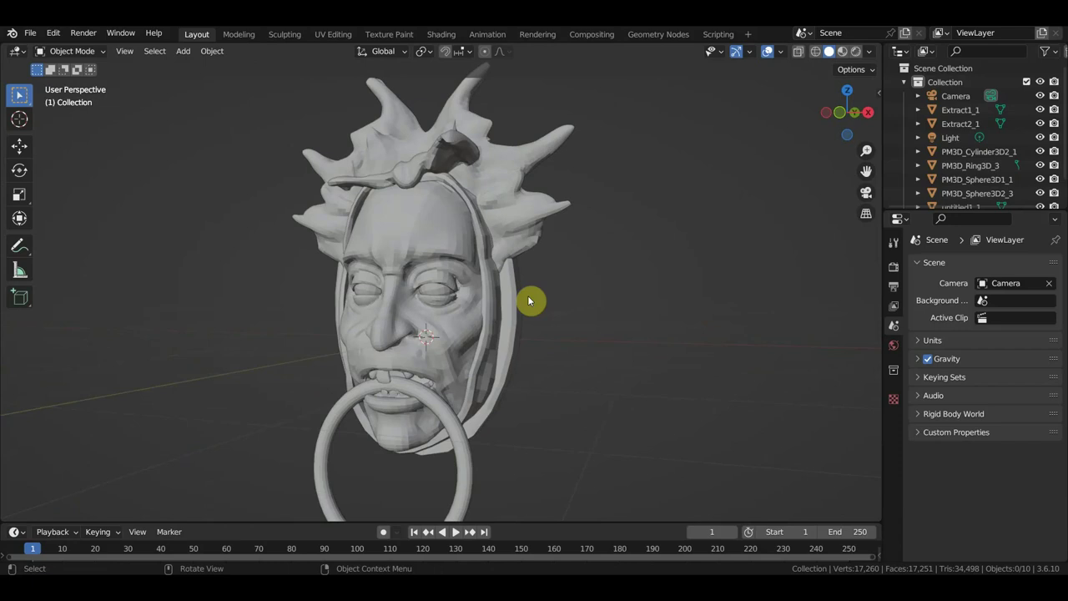
scroll(529, 300, "down", 1)
middle_click_drag(529, 301, 600, 301)
scroll(552, 305, "down", 1)
scroll(552, 307, "up", 2)
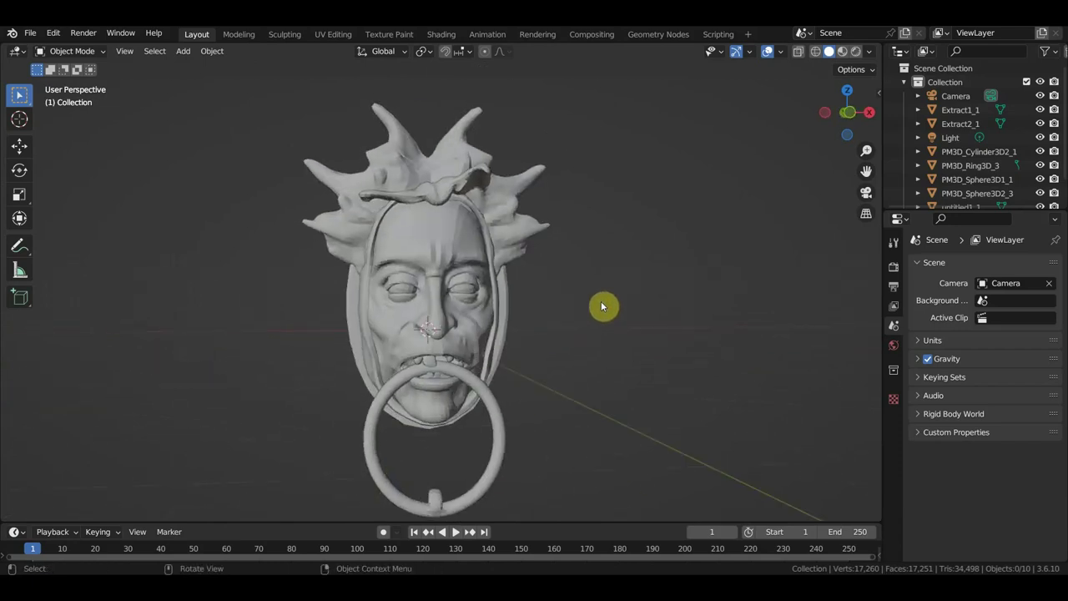
key("KP_1")
scroll(600, 302, "down", 2)
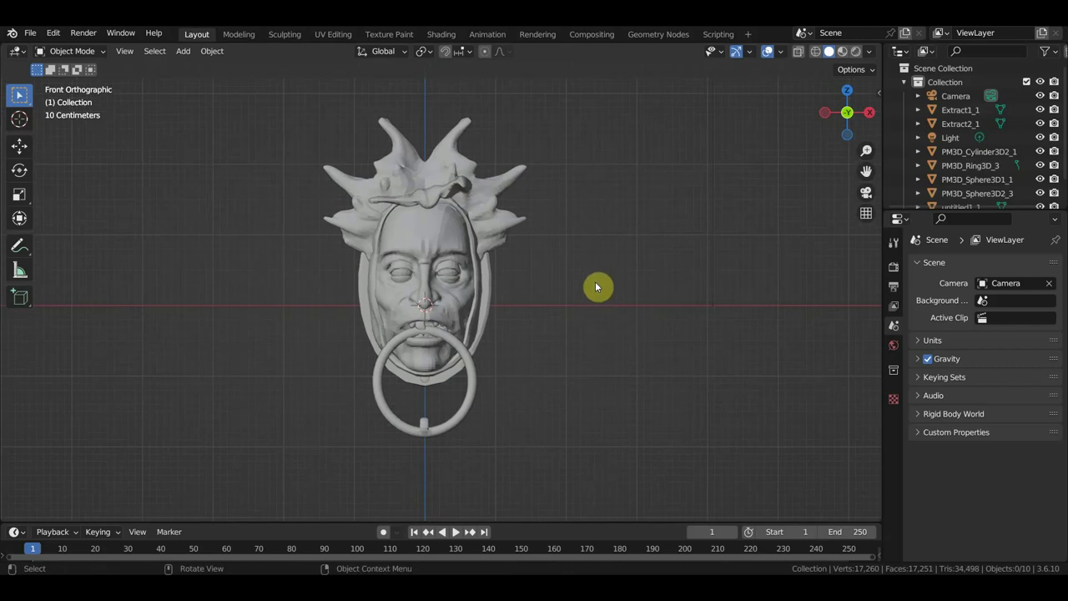
left_click(452, 243)
right_click(452, 242)
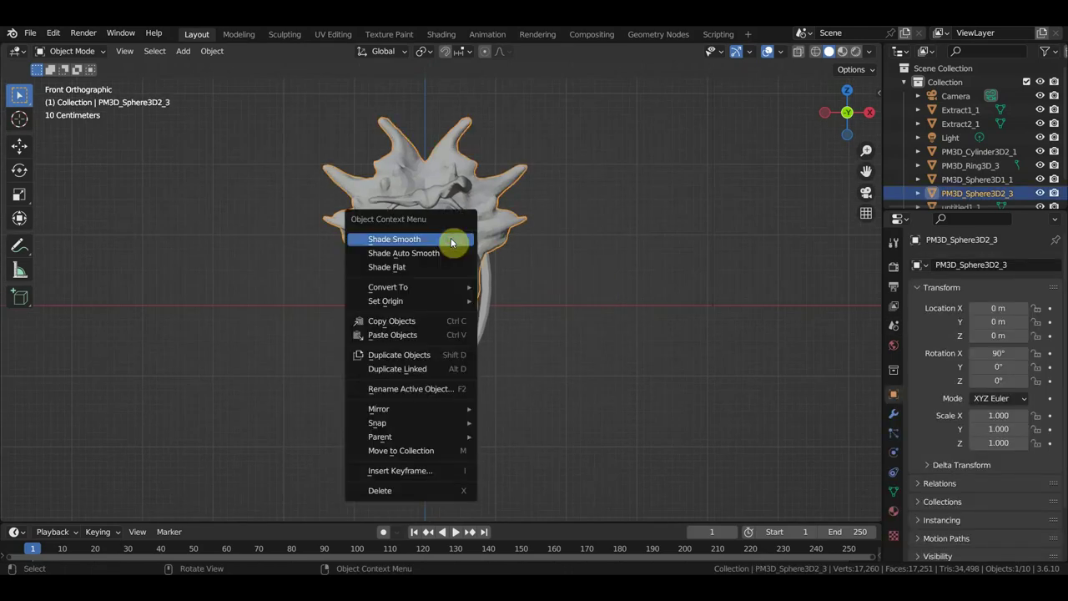
left_click(451, 242)
Shade the face shell Extract1_1, oval frame PM3D_Cylinder3D2_1 and ring PM3D_Ring3D_3 smooth
left_click(485, 289)
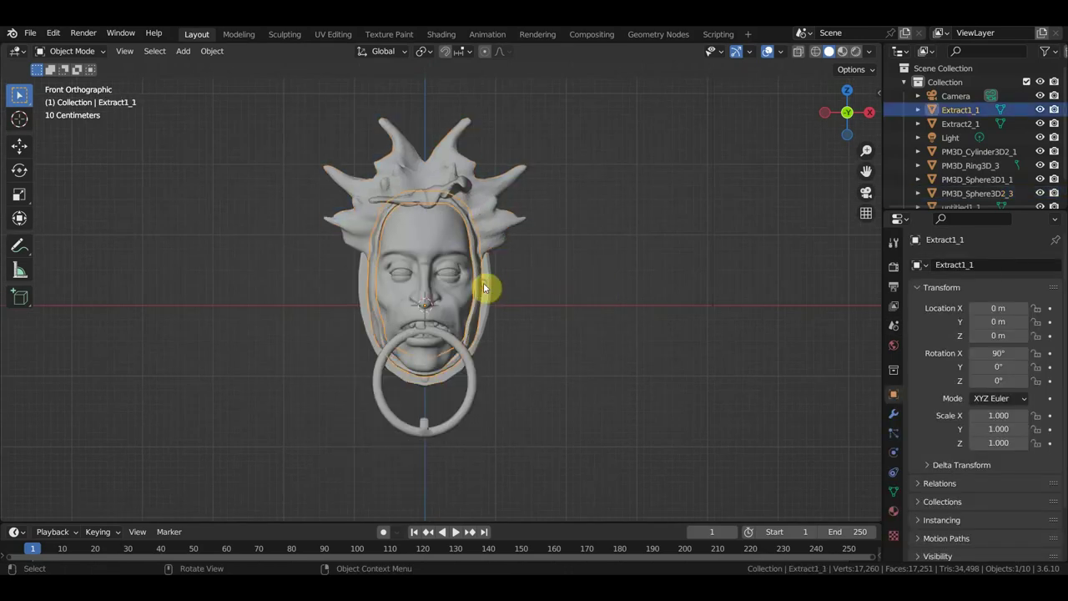
right_click(481, 284)
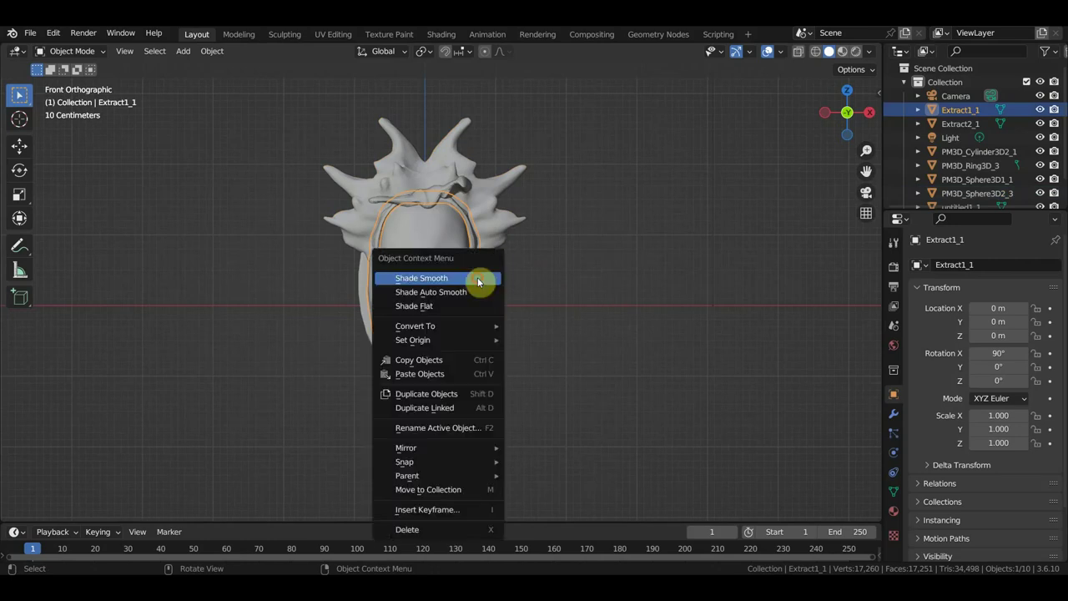
left_click(477, 278)
left_click(488, 285)
right_click(488, 285)
left_click(488, 284)
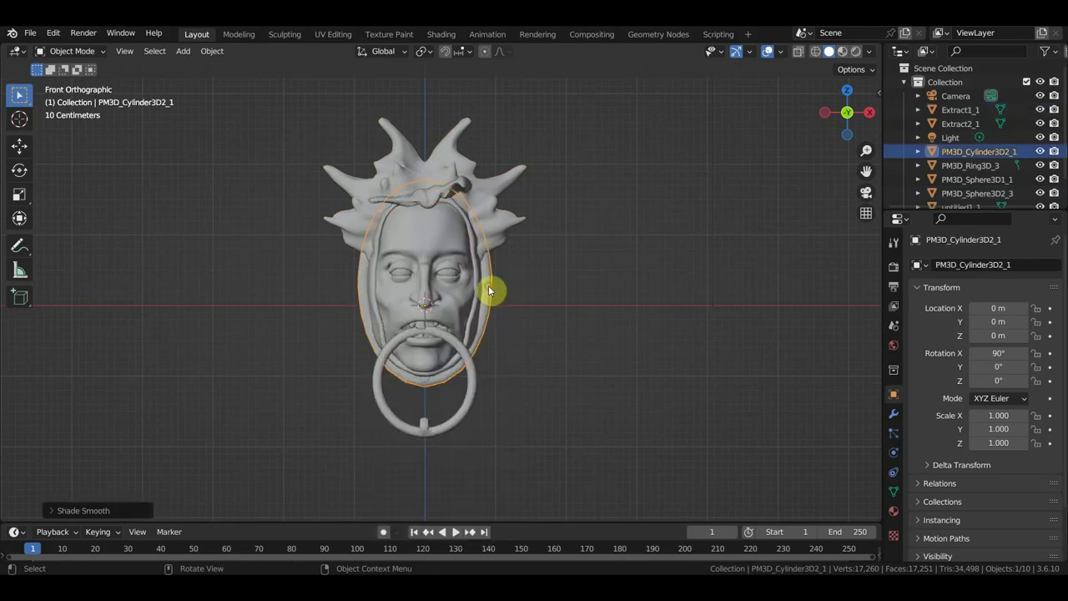
left_click(474, 360)
right_click(473, 359)
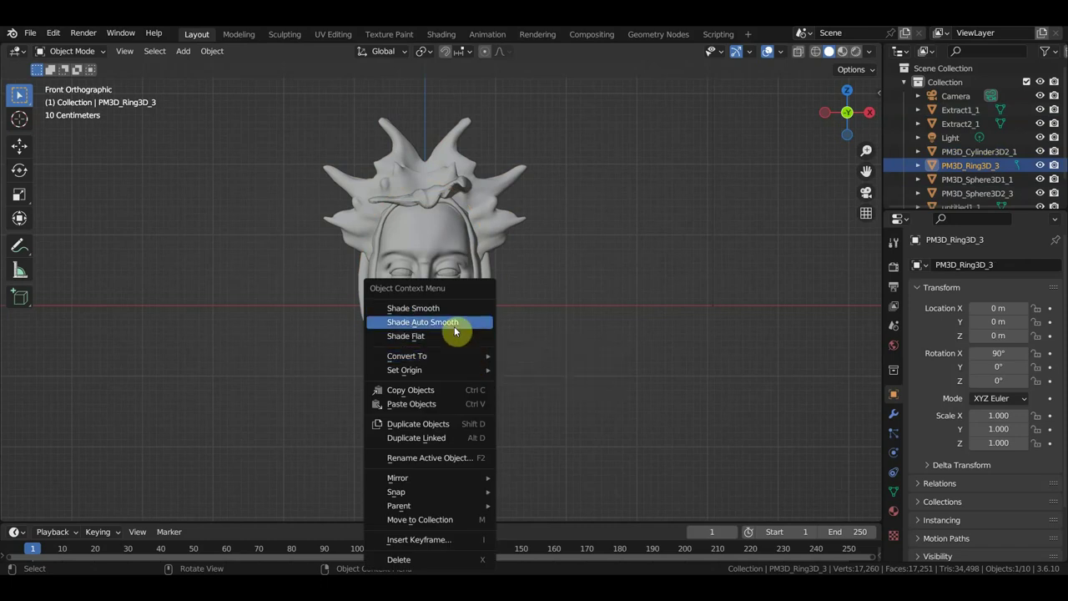
left_click(453, 328)
Shade the eye sphere, mouth object untitled1_2 and lower lip untitled1_1 smooth, back in front view
middle_click_drag(579, 317, 561, 315)
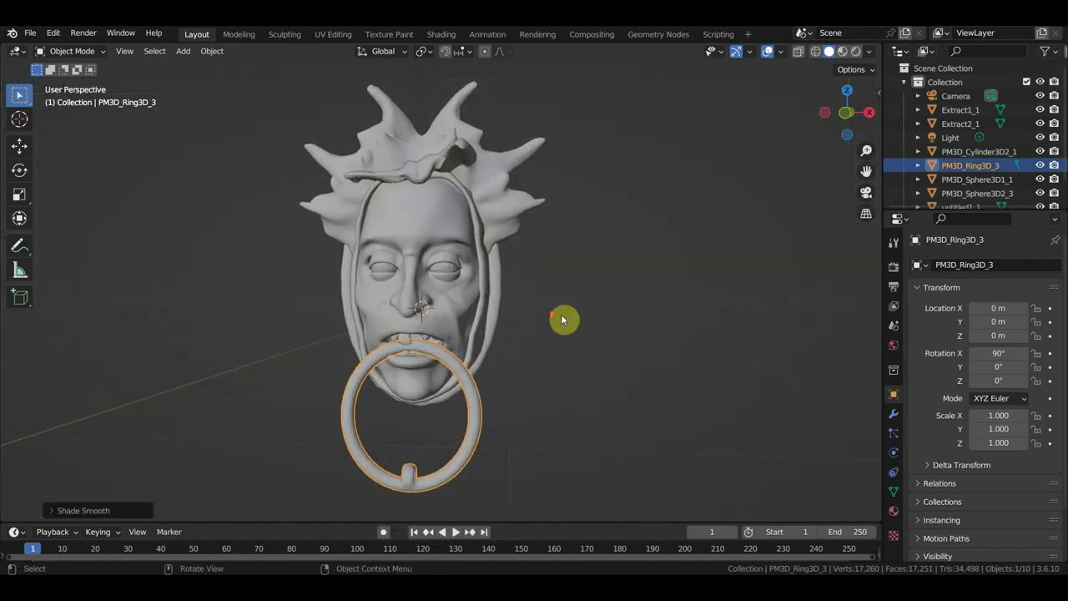
scroll(500, 292, "up", 2)
left_click(447, 262)
right_click(449, 260)
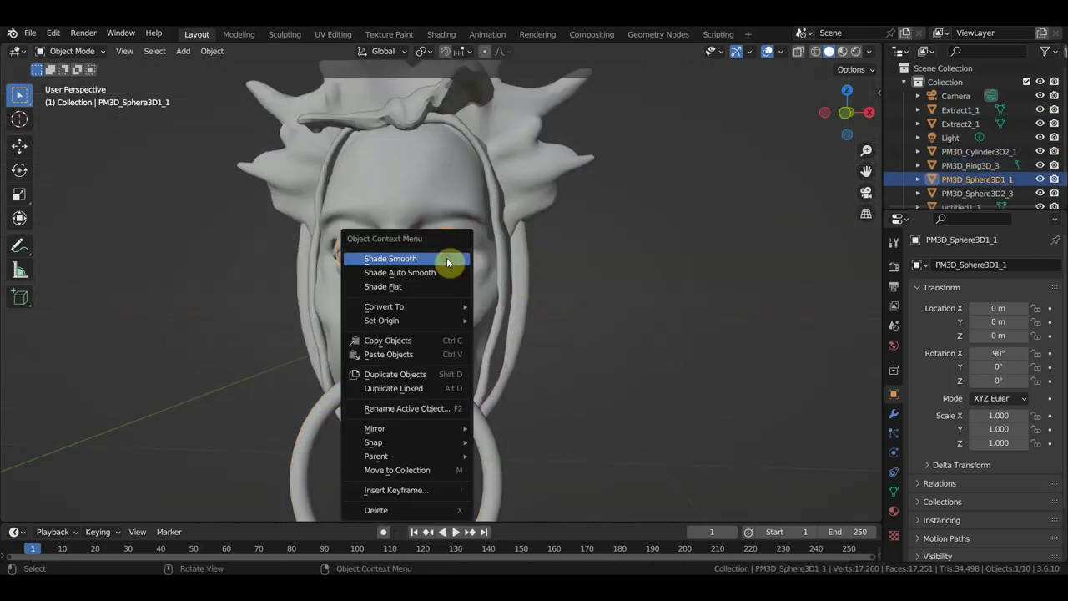
left_click(453, 255)
left_click(389, 365)
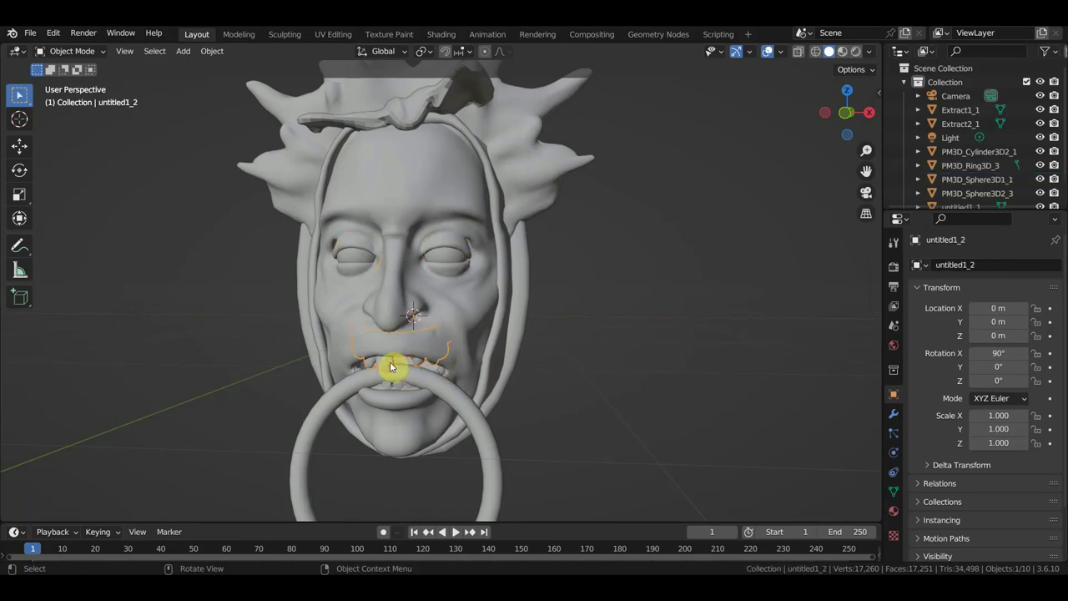
right_click(389, 361)
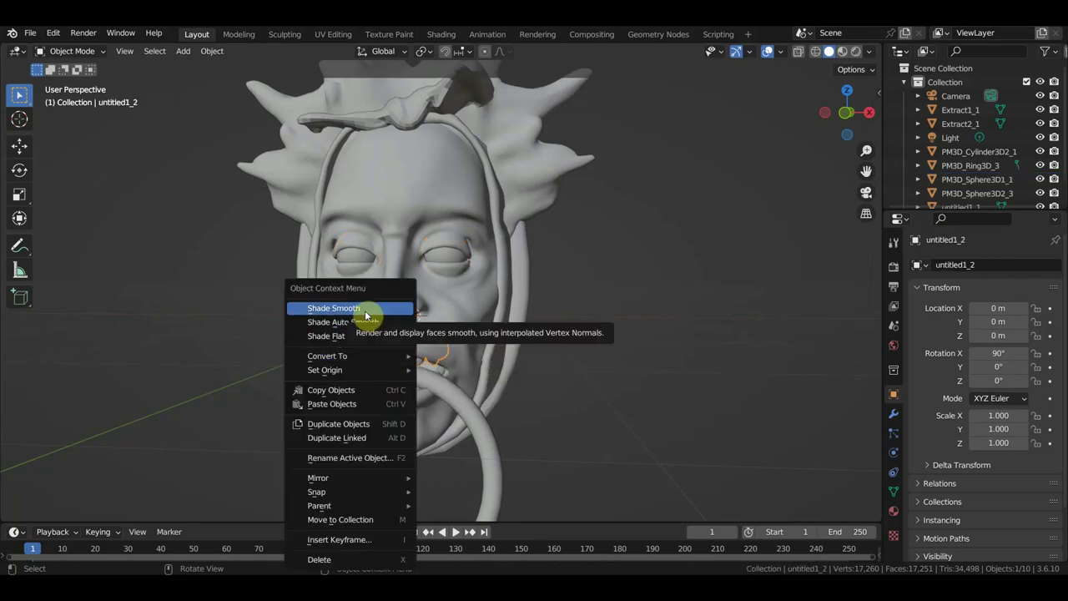
left_click(364, 309)
left_click(387, 385)
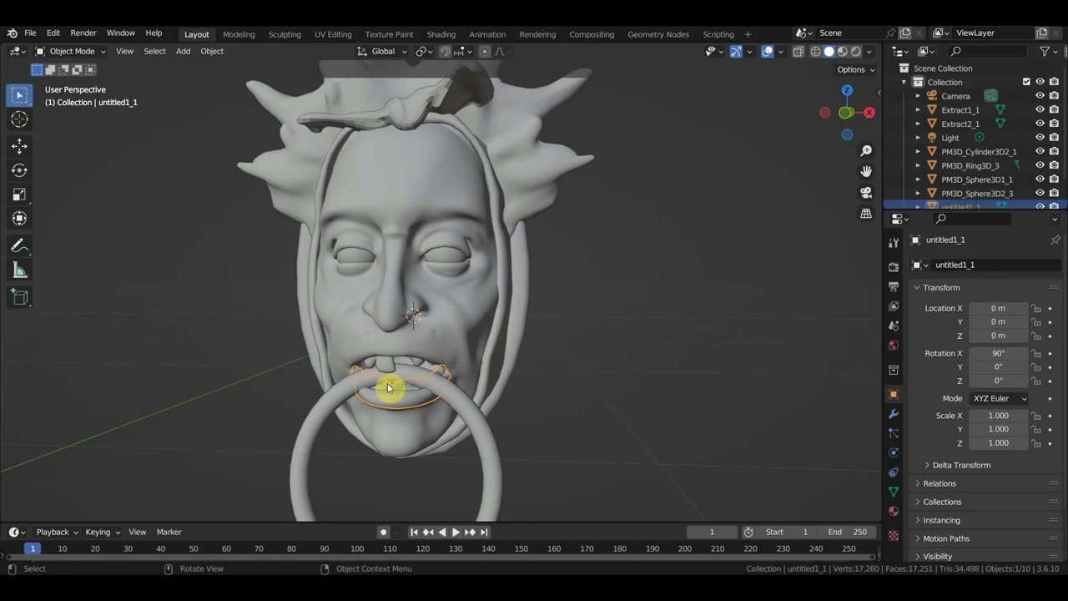
right_click(387, 383)
left_click(360, 309)
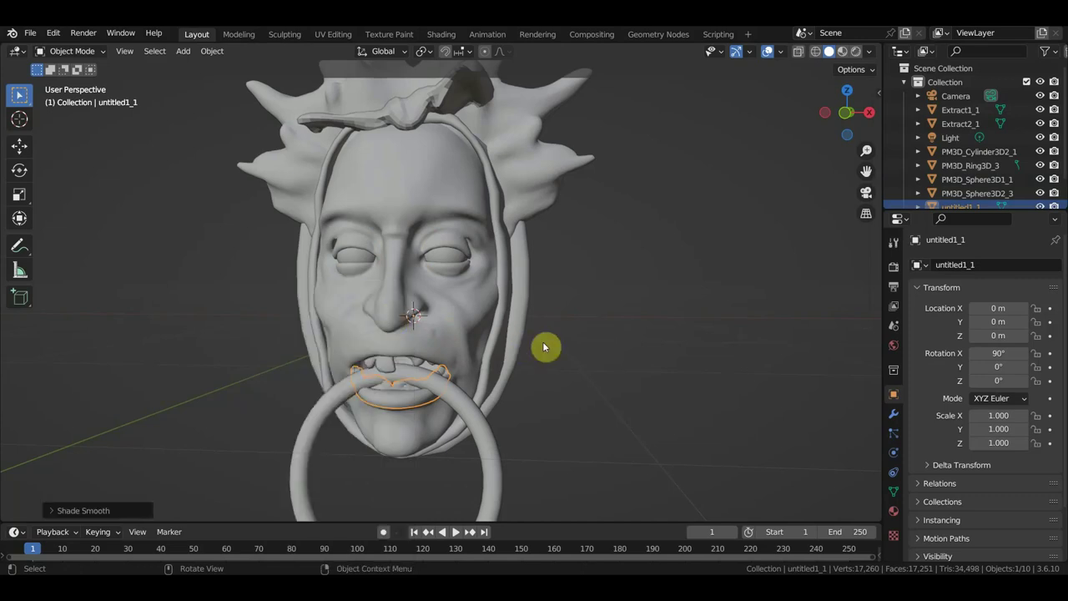
key("KP_1")
scroll(544, 347, "down", 4)
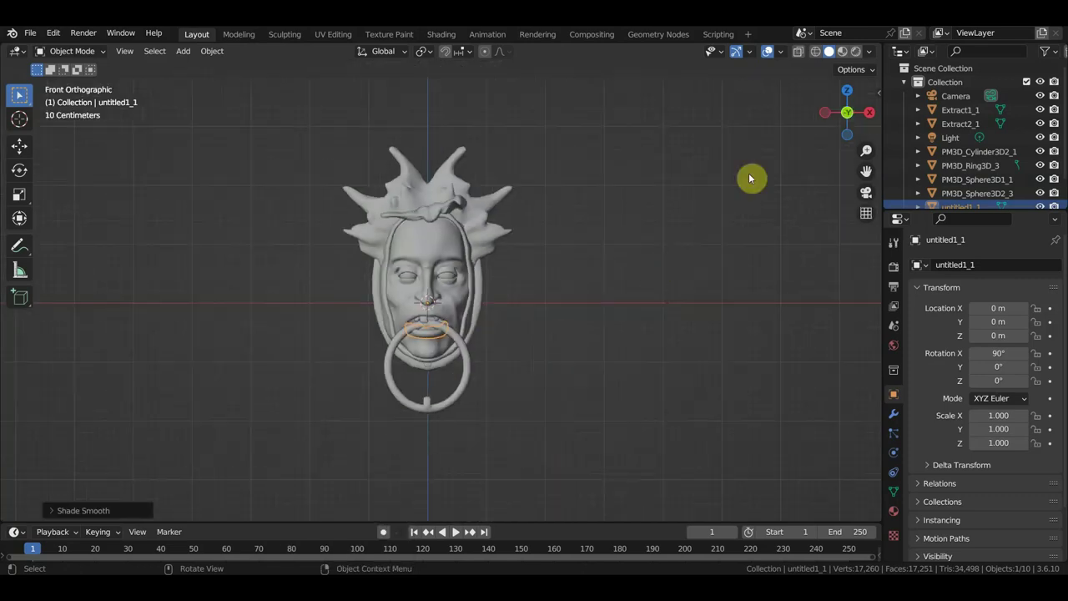
Switch the viewport to material preview and look over the coloured model
left_click(842, 51)
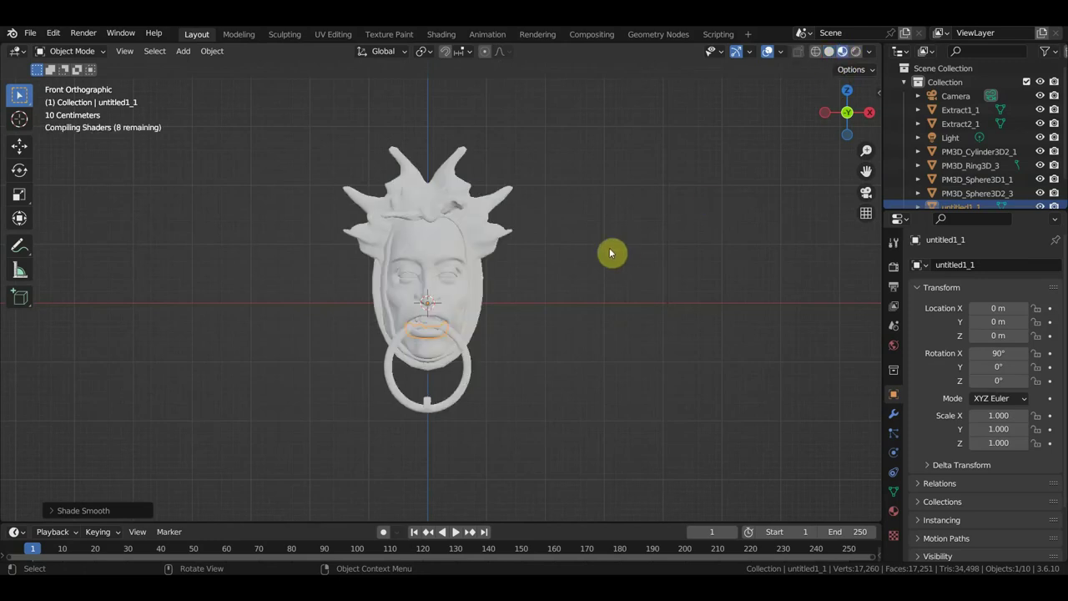
scroll(582, 292, "up", 3)
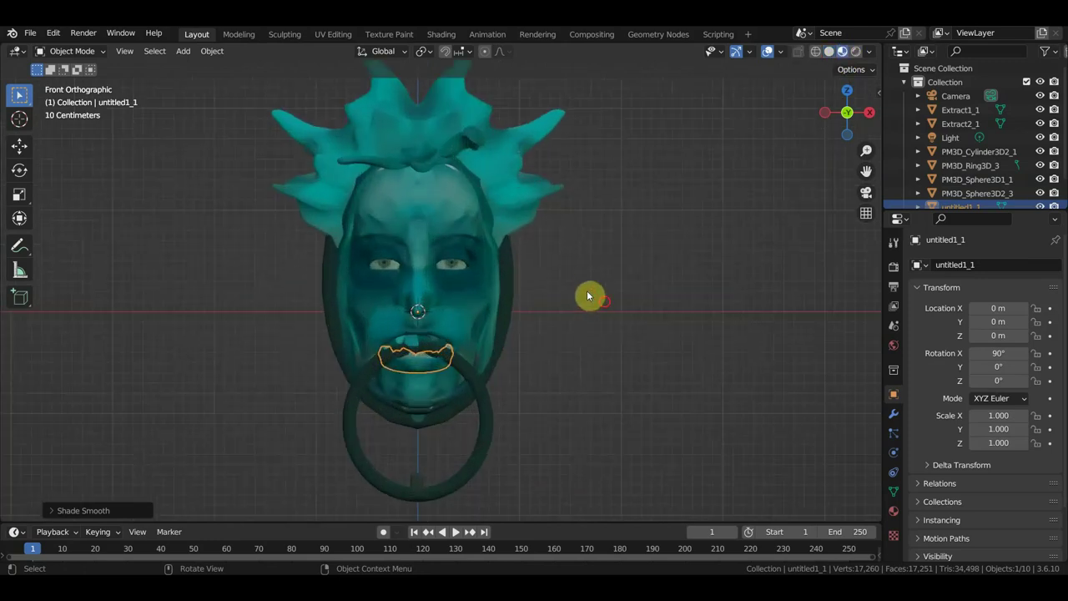
left_click(587, 296)
middle_click_drag(610, 310, 668, 318)
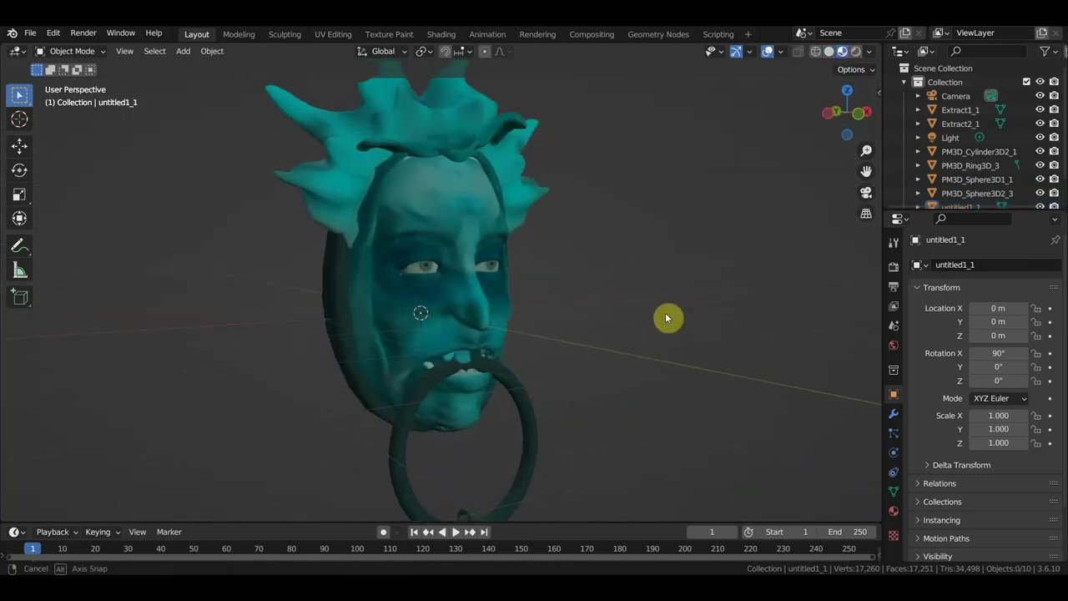
key("KP_1")
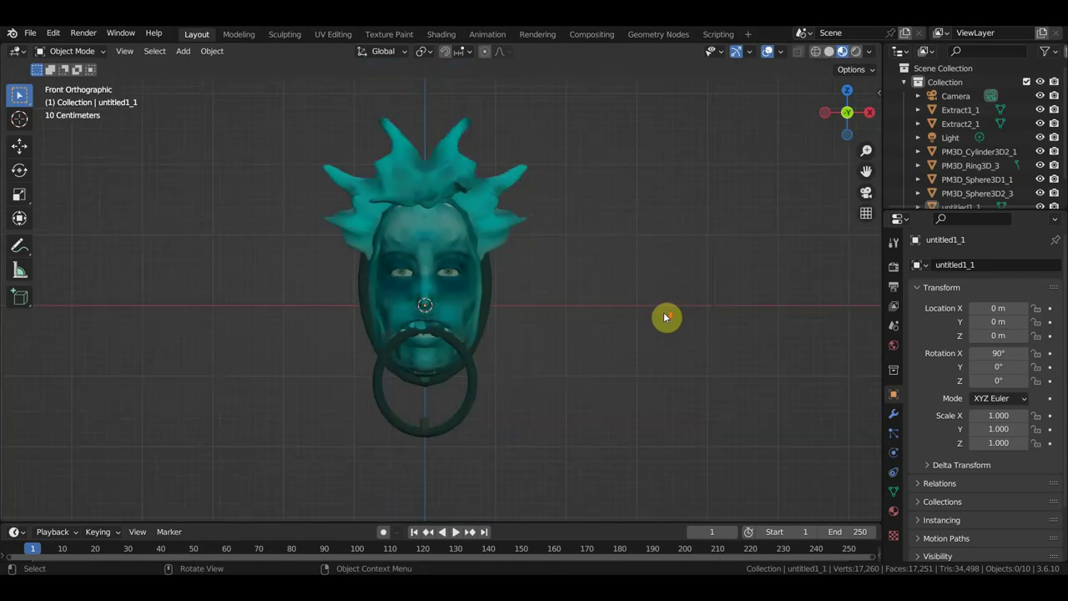
In right side view, move the oval frame behind the face and the ring in front
left_click(490, 295)
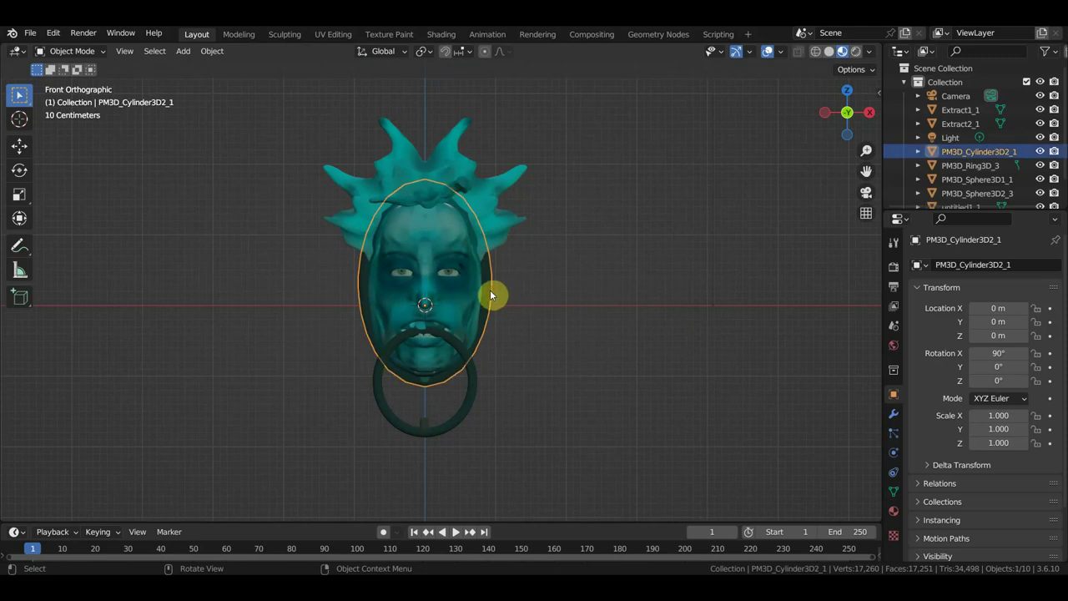
key("KP_3")
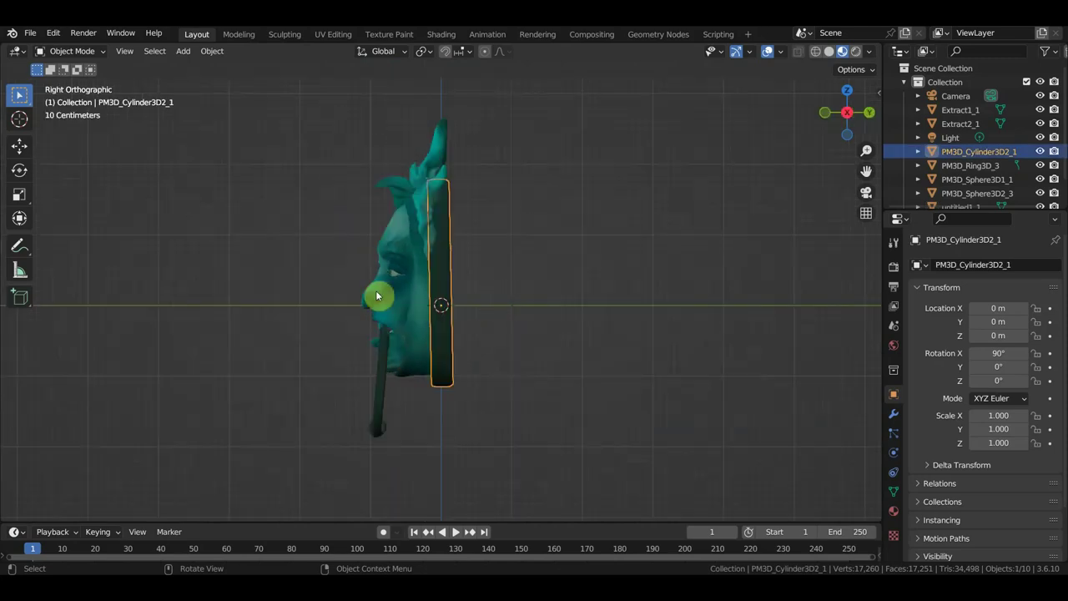
left_click(21, 146)
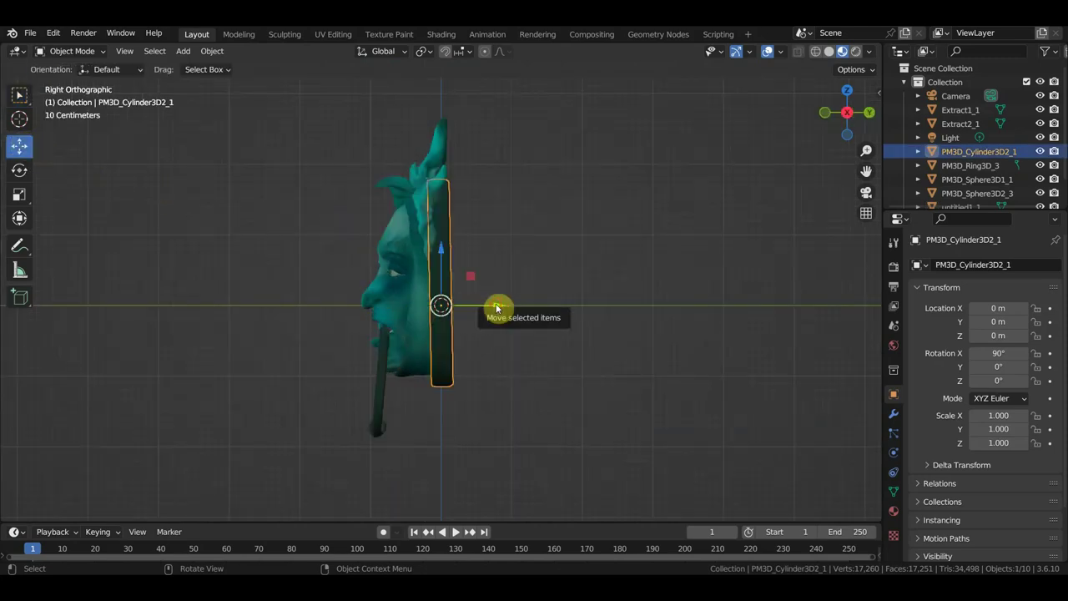
left_click_drag(495, 310, 624, 320)
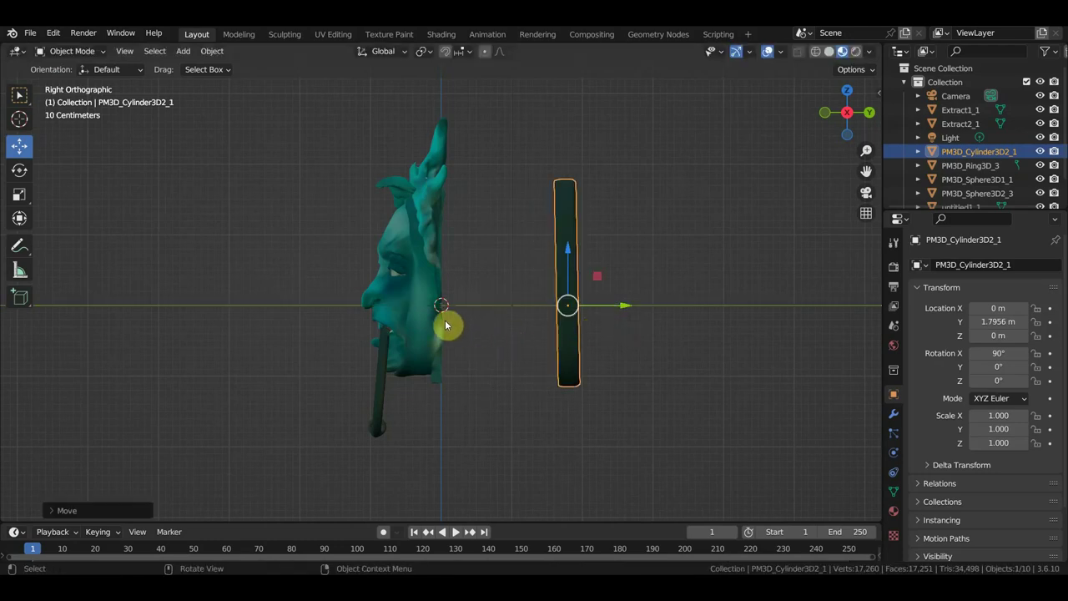
left_click(381, 371)
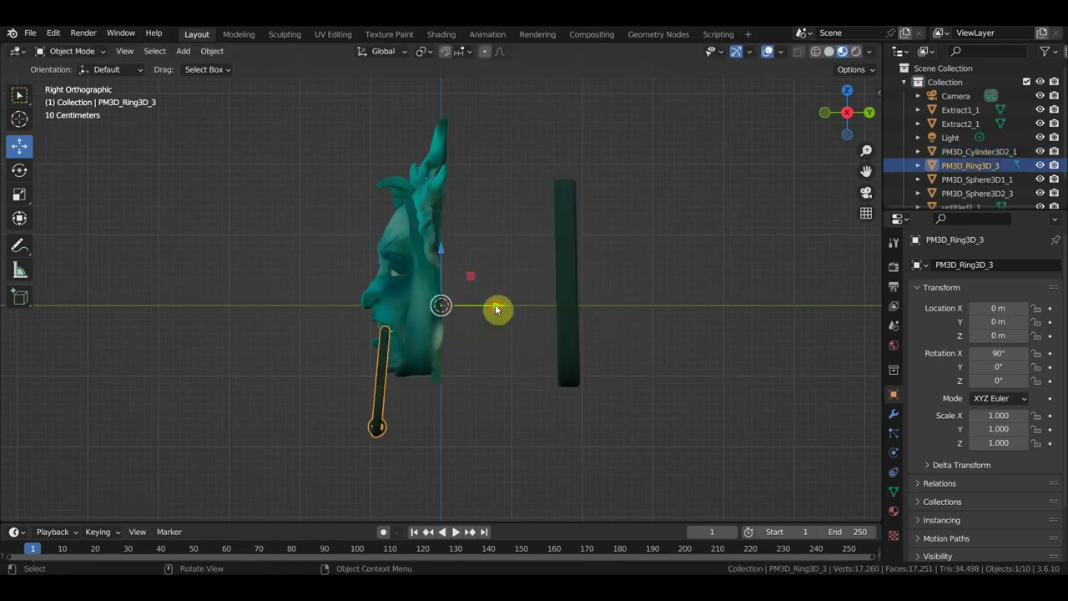
left_click_drag(496, 309, 334, 308)
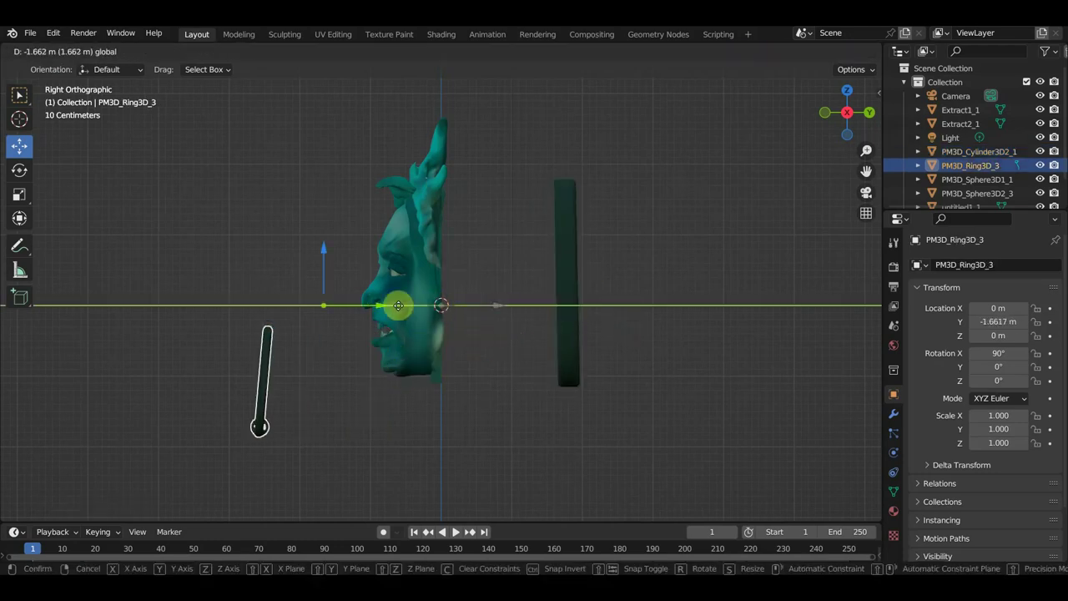
Move the small piece Extract2_1 forward and up above the face
left_click(433, 174)
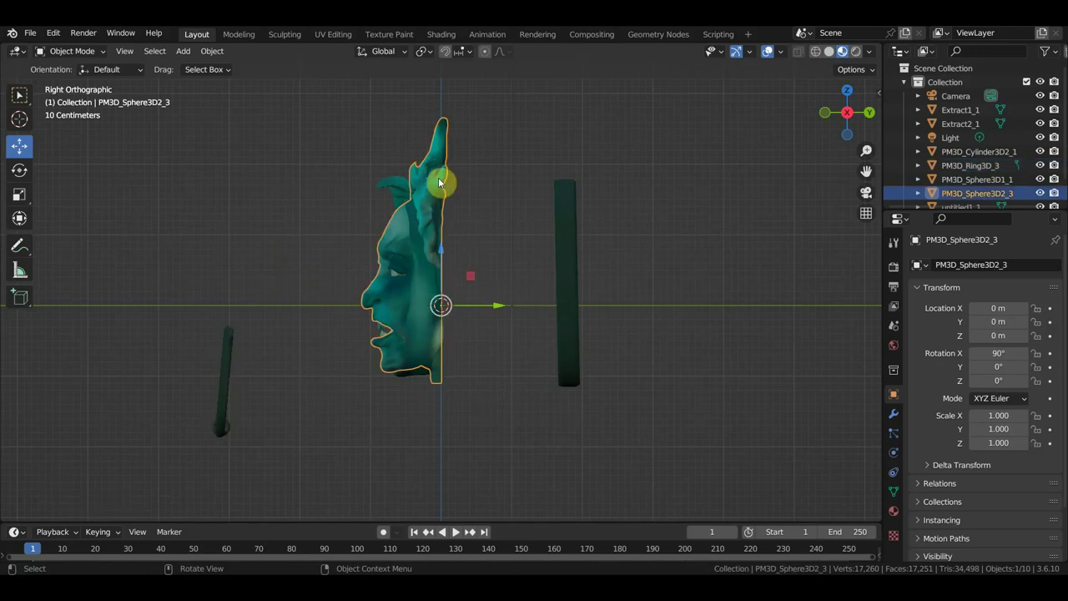
left_click(398, 195)
left_click_drag(495, 305, 293, 294)
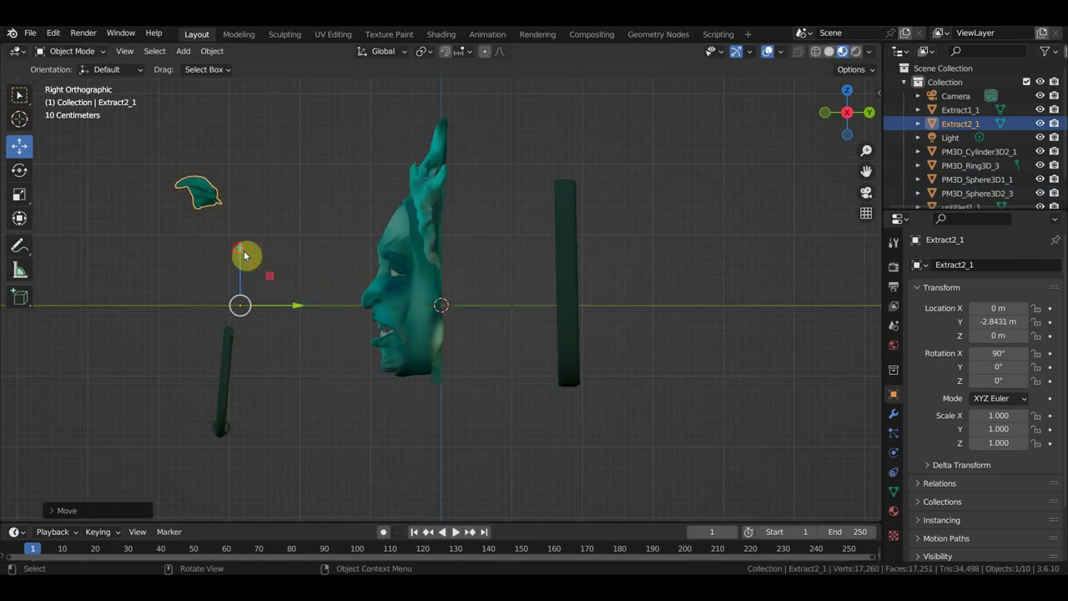
left_click_drag(243, 252, 250, 176)
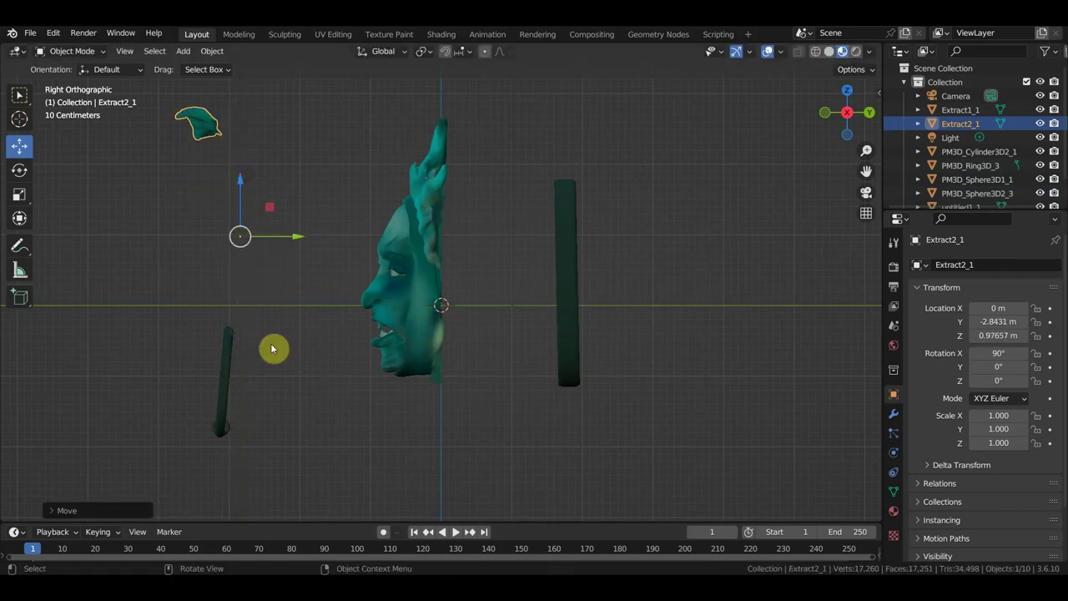
mouse_move(424, 363)
middle_mouse_down()
mouse_move(562, 362)
mouse_move(446, 368)
middle_mouse_up()
Inspect the mouth pieces untitled1_2, untitled1_1 and the ring, ending in front view
key("KP_3")
scroll(420, 350, "up", 1)
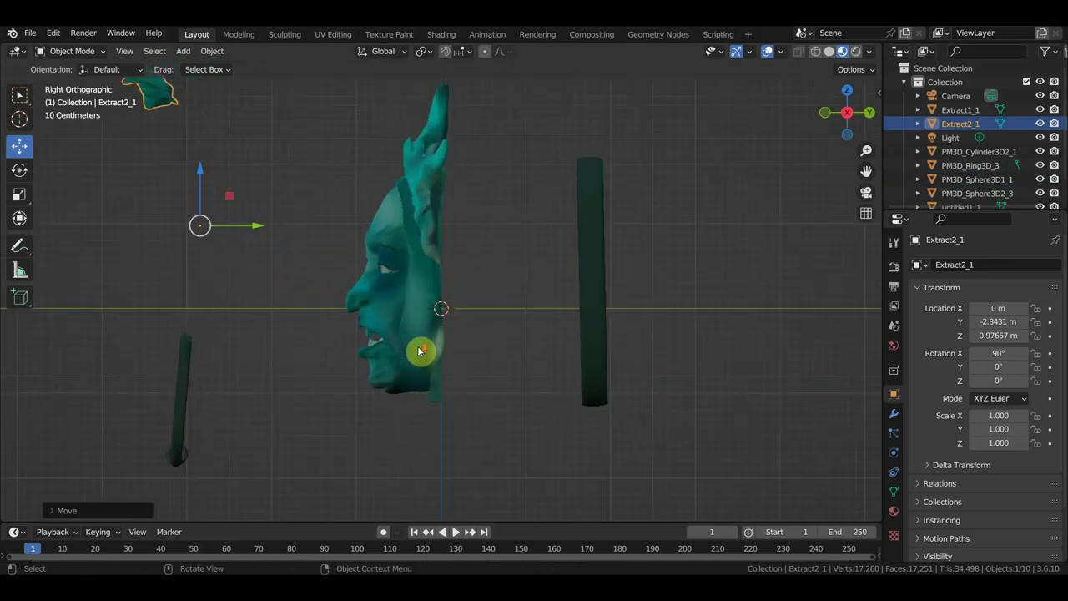
scroll(419, 351, "up", 2)
left_click(356, 349)
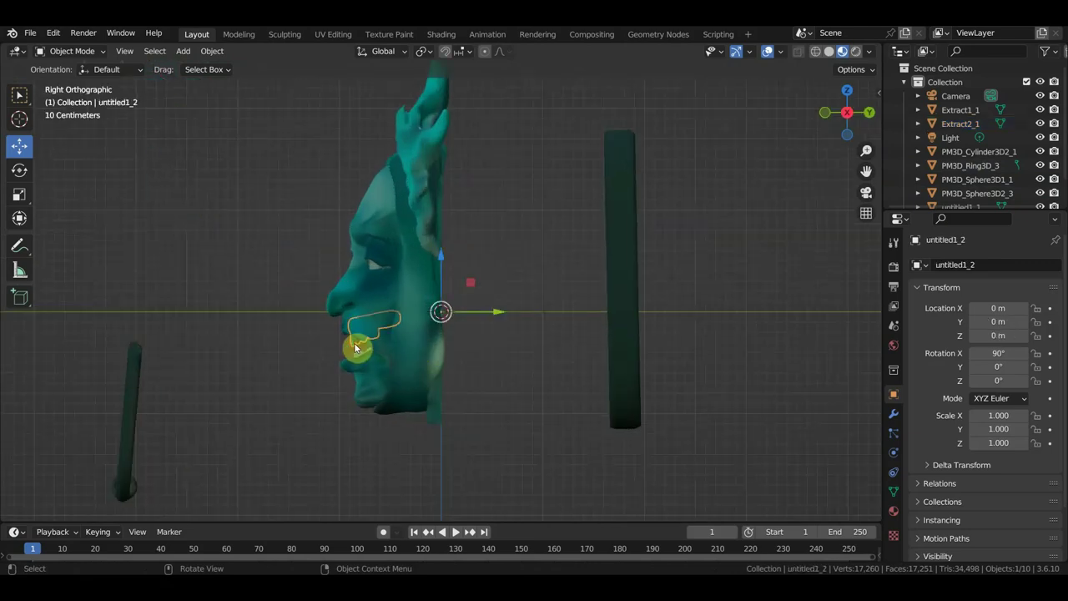
left_click(357, 350)
middle_click_drag(376, 357, 547, 349)
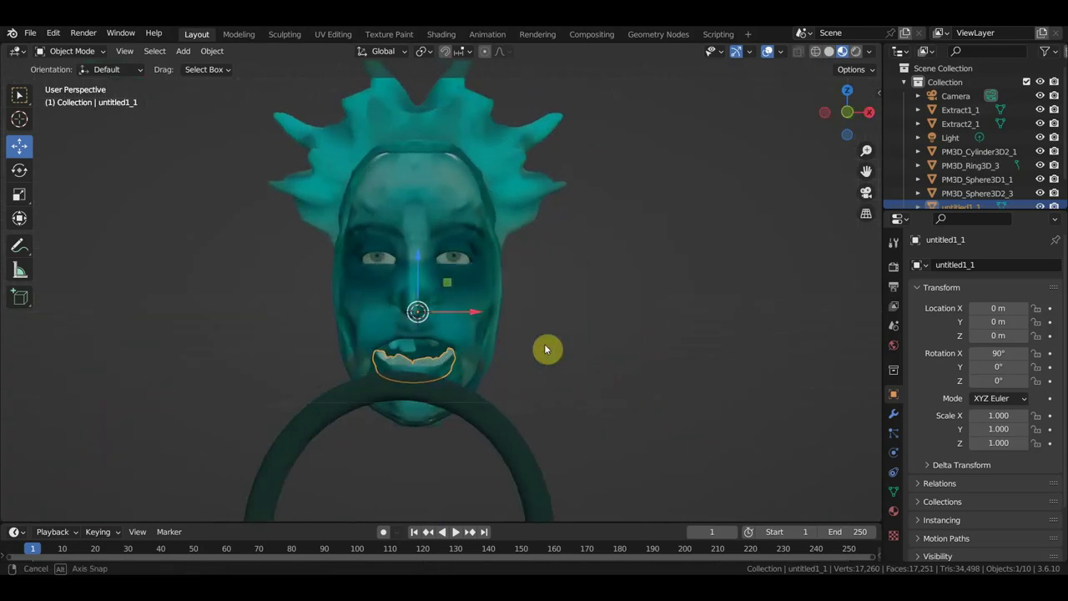
left_click(505, 442)
scroll(511, 438, "down", 2)
scroll(517, 434, "down", 2)
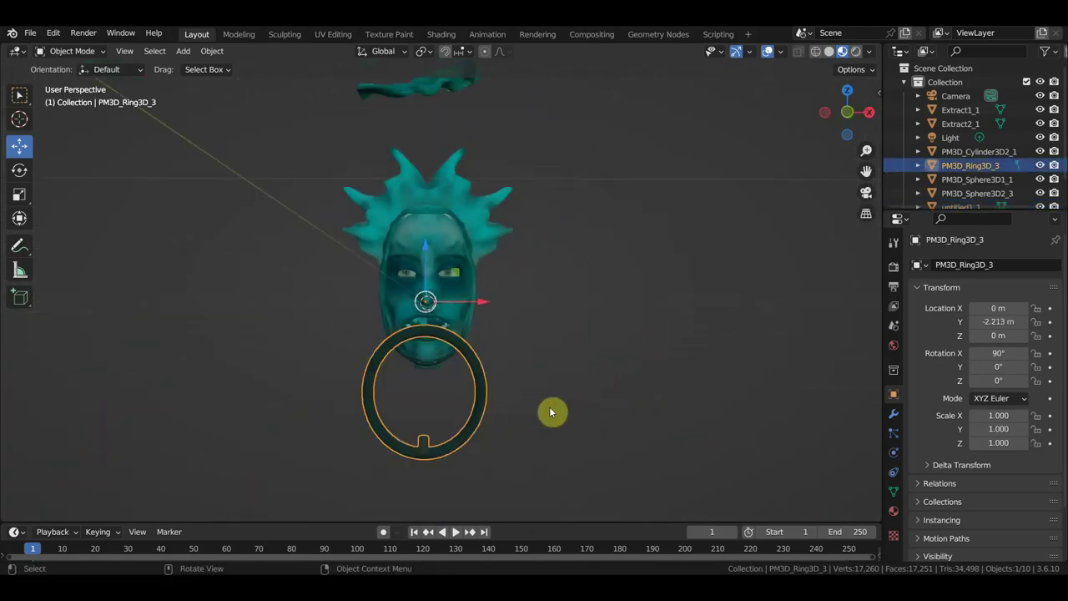
key("KP_1")
Add an armature, set it to display In Front, and enter Edit Mode
key("shift+a")
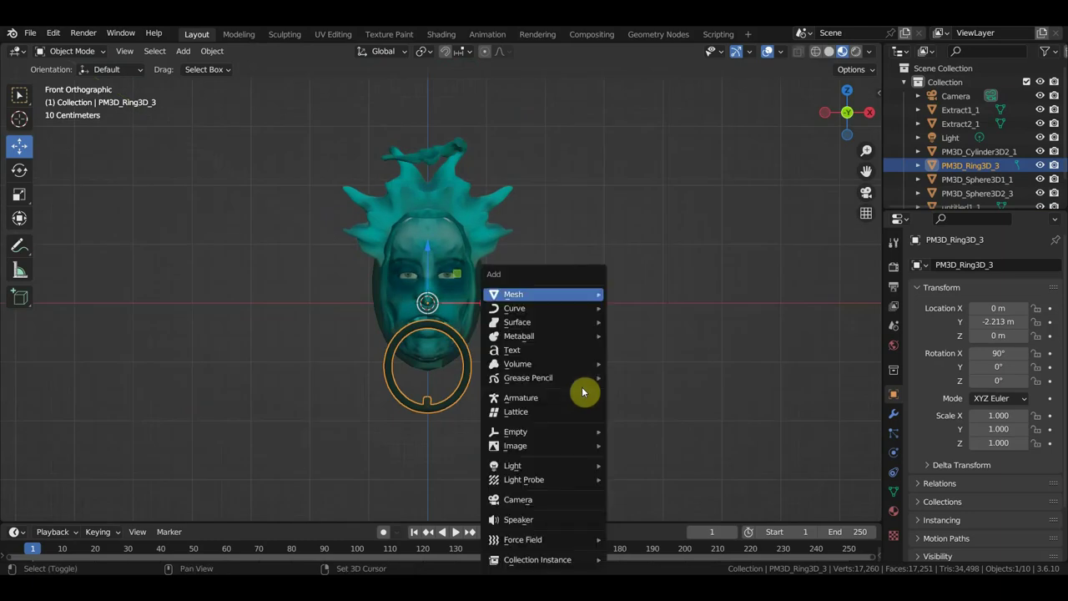
left_click(552, 399)
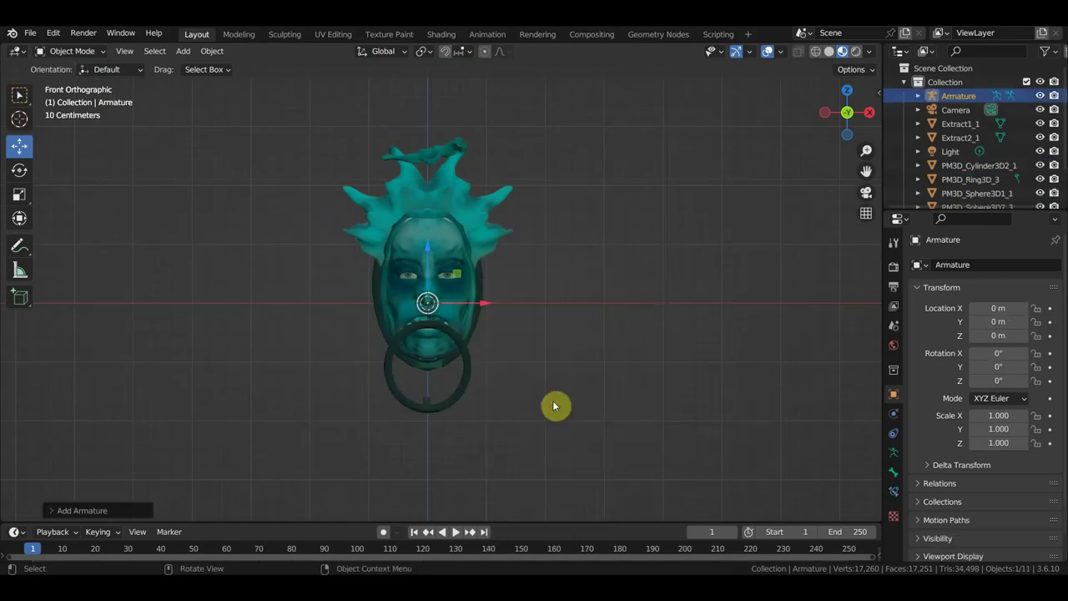
left_click(893, 451)
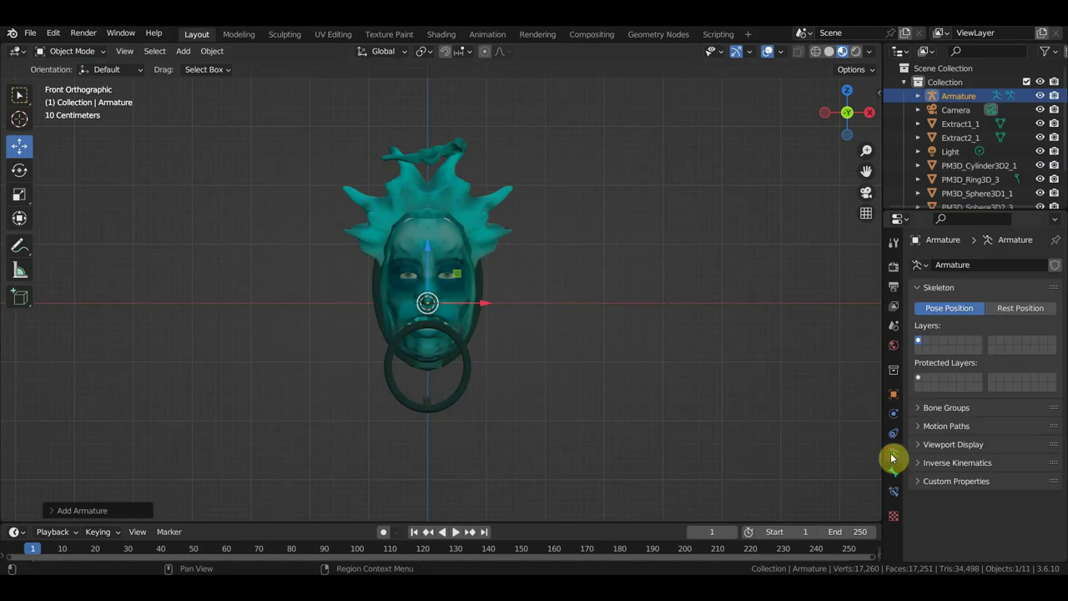
left_click(944, 444)
left_click(972, 527)
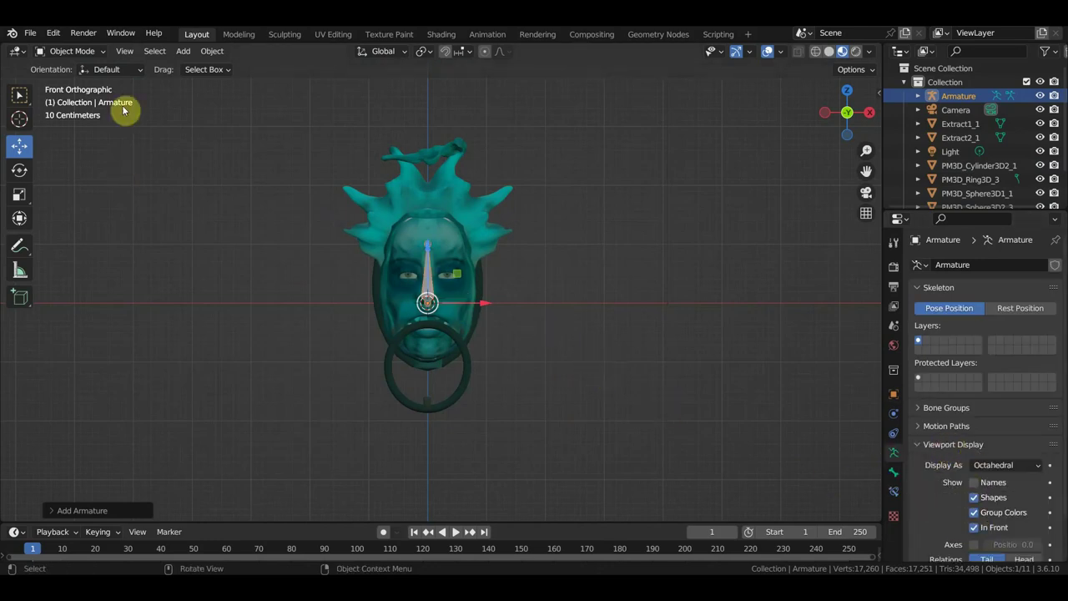
left_click(77, 51)
left_click(75, 82)
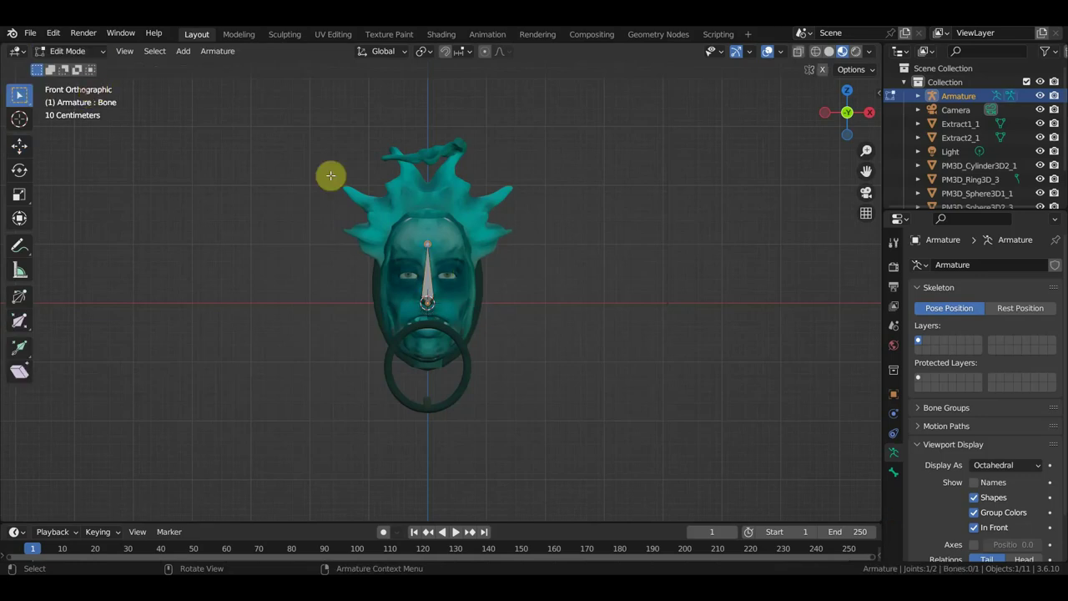
Move the first bone back into the pillar and scale it larger
middle_click_drag(544, 310, 542, 312)
key("KP_3")
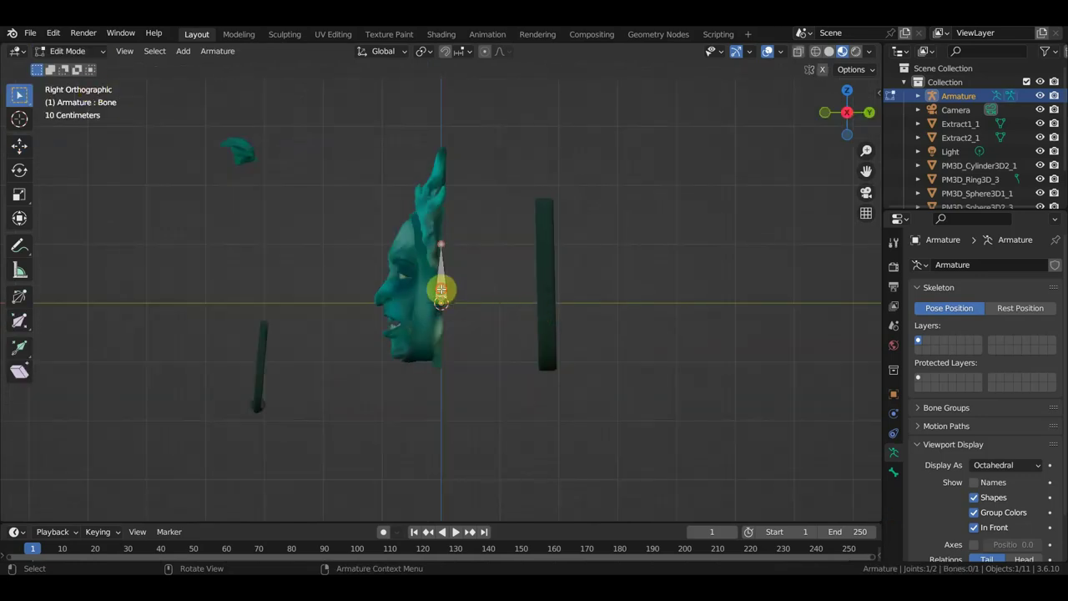
left_click(441, 289)
left_click(19, 147)
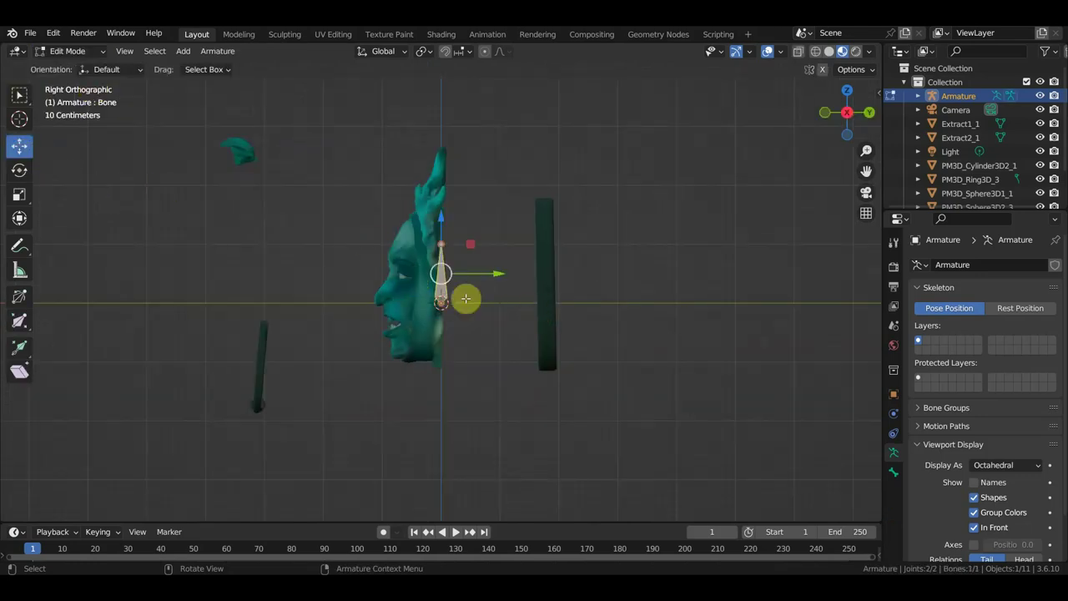
left_click_drag(466, 298, 598, 294)
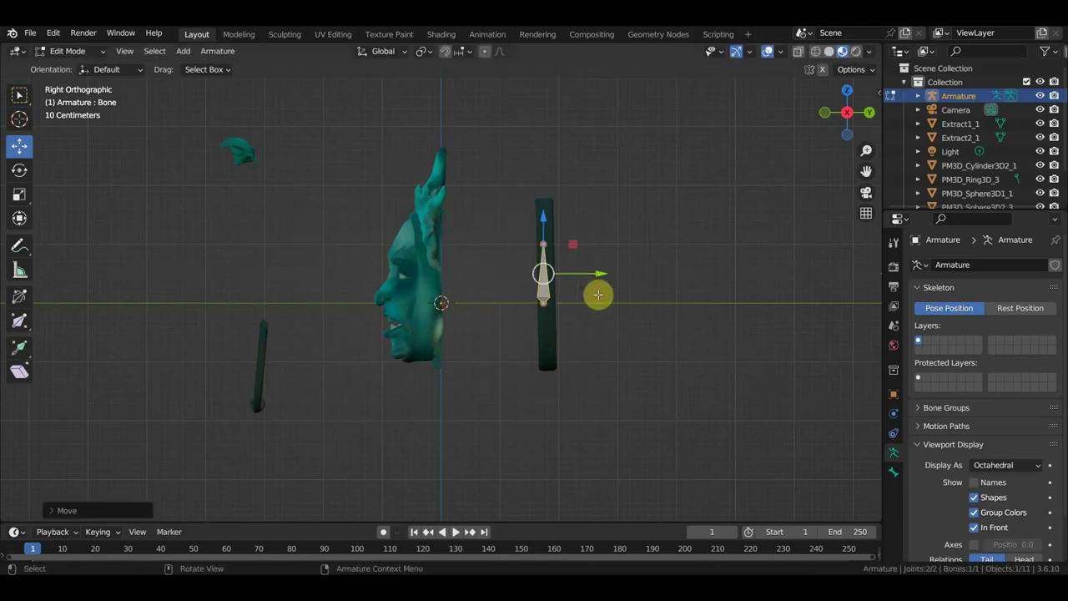
key("s")
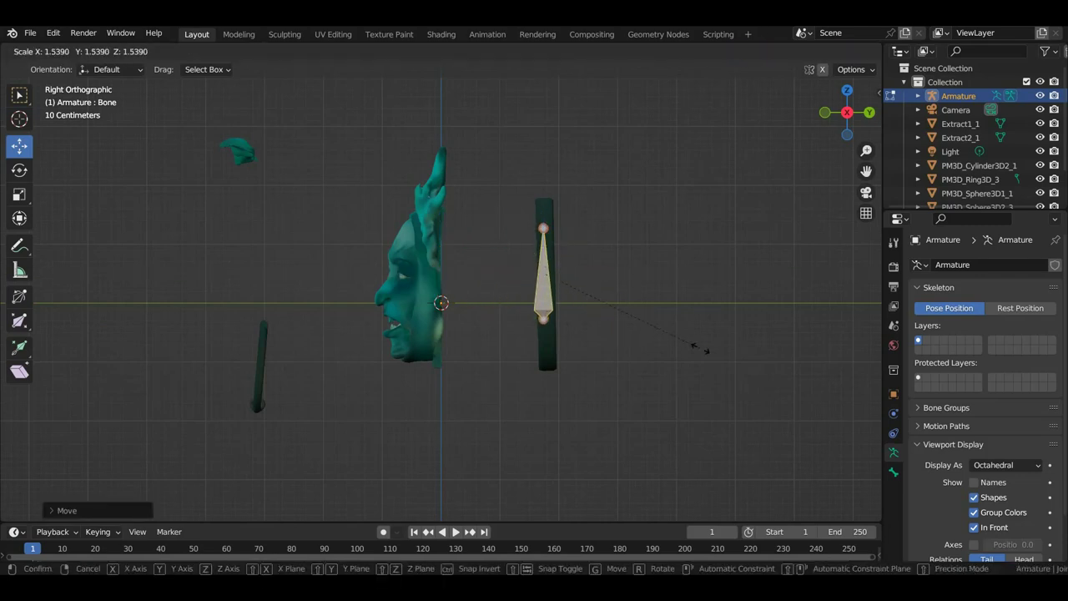
left_click(701, 348)
mouse_move(617, 303)
middle_mouse_down()
mouse_move(713, 312)
mouse_move(656, 317)
middle_mouse_up()
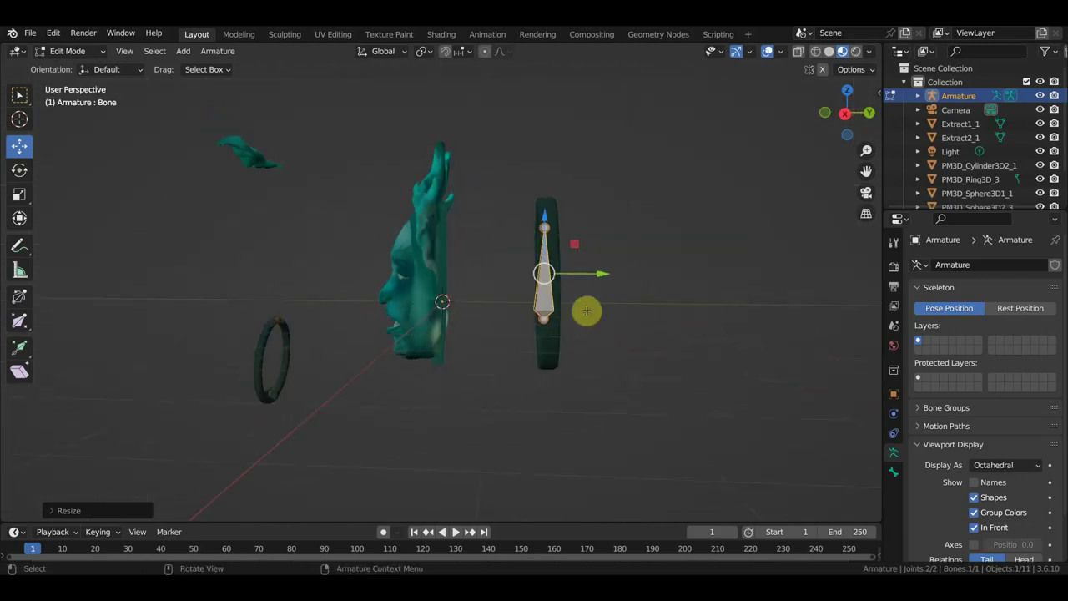
key("KP_3")
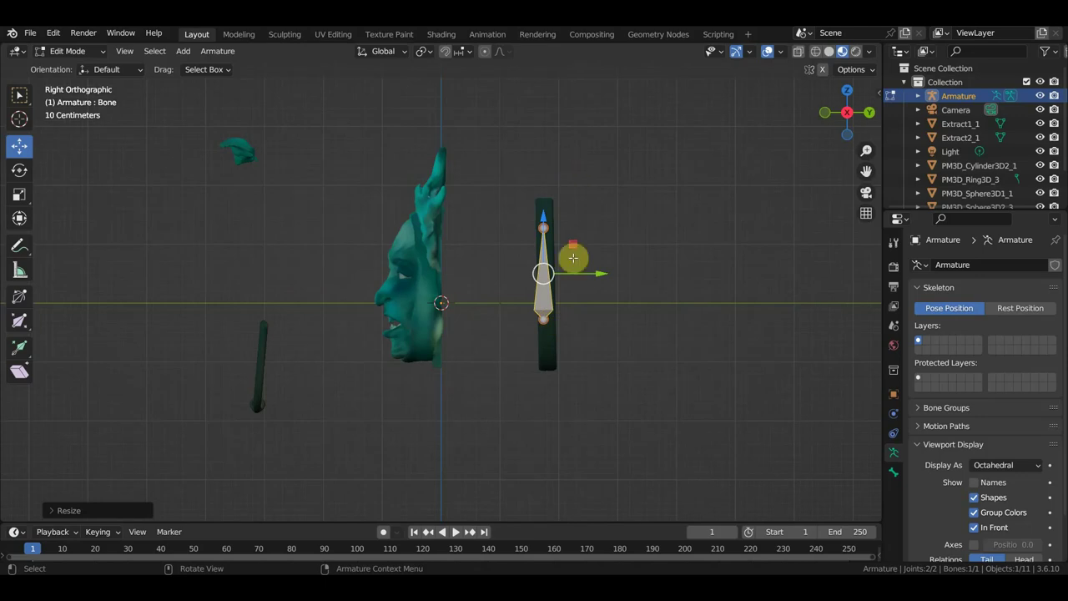
left_click_drag(601, 272, 605, 273)
left_click(604, 273)
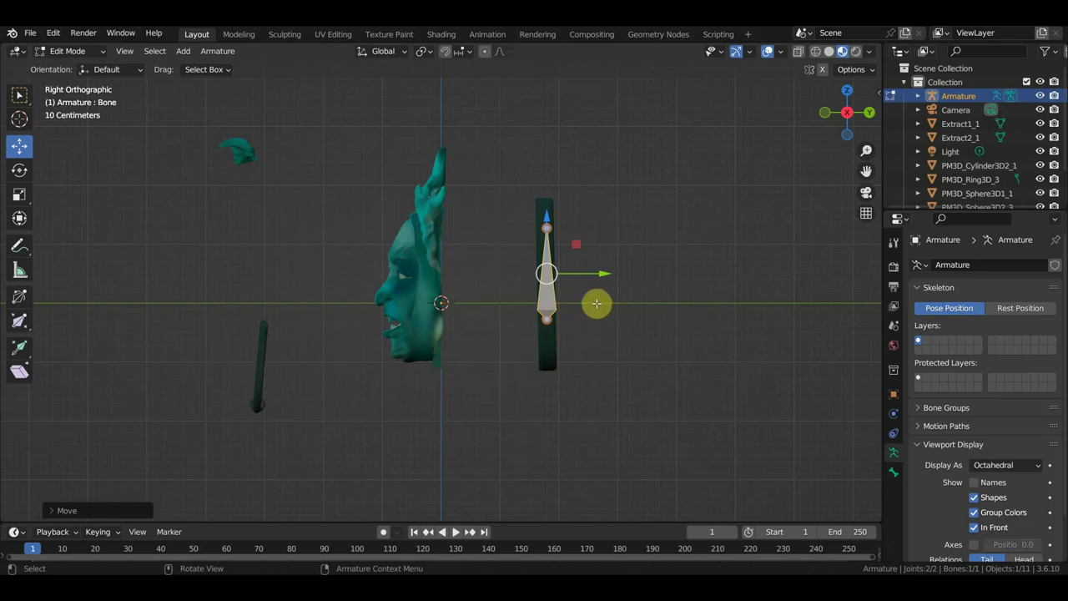
Duplicate the bone into the head and extrude a new bone from its top joint
key("shift+d")
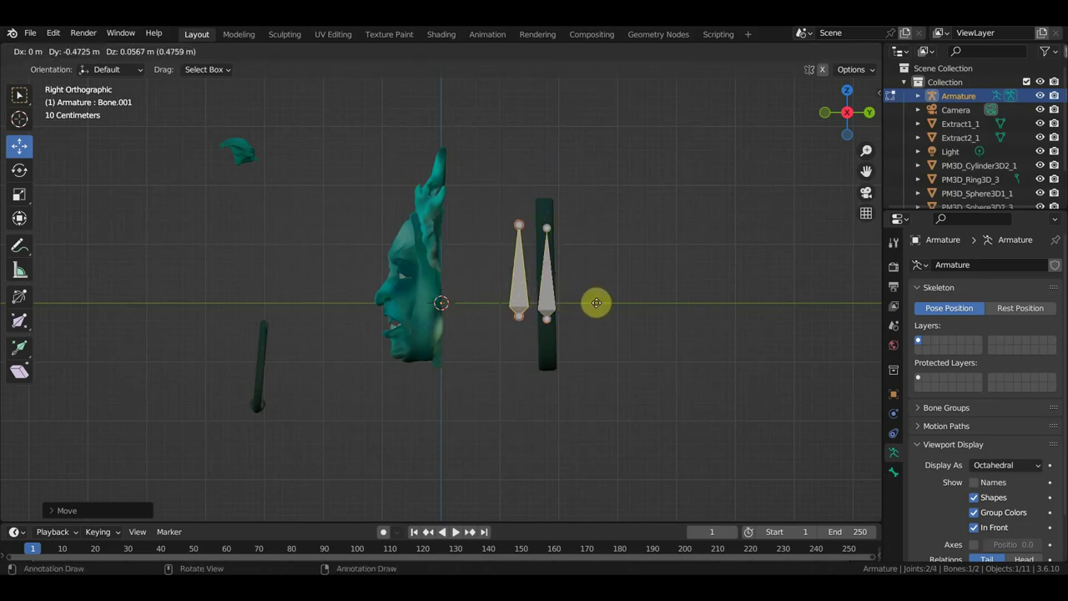
left_click(481, 296)
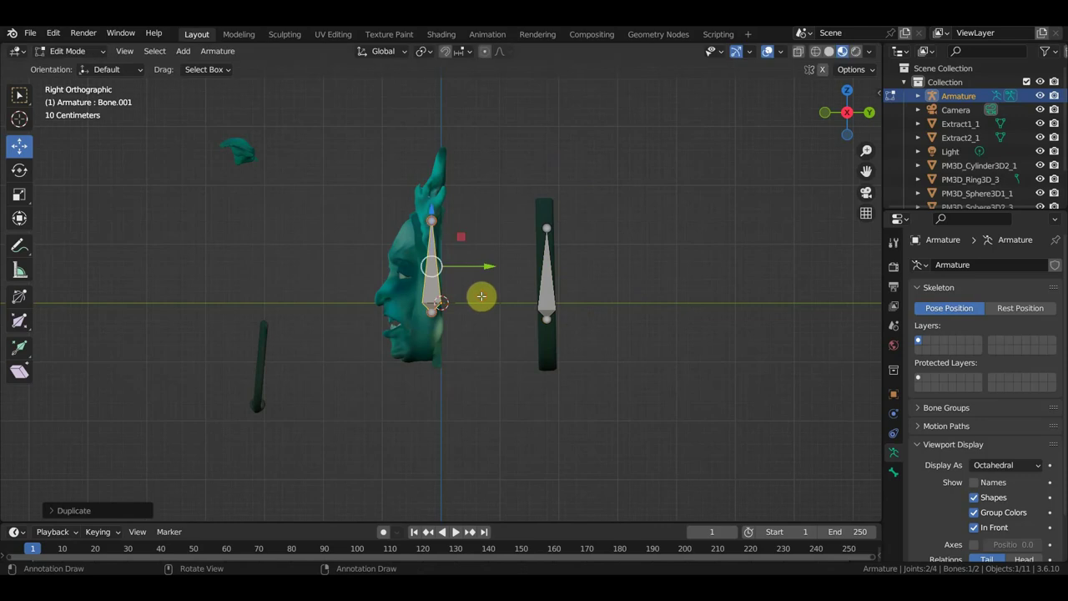
scroll(479, 300, "up", 2)
middle_click_drag(479, 301, 556, 271, "shift")
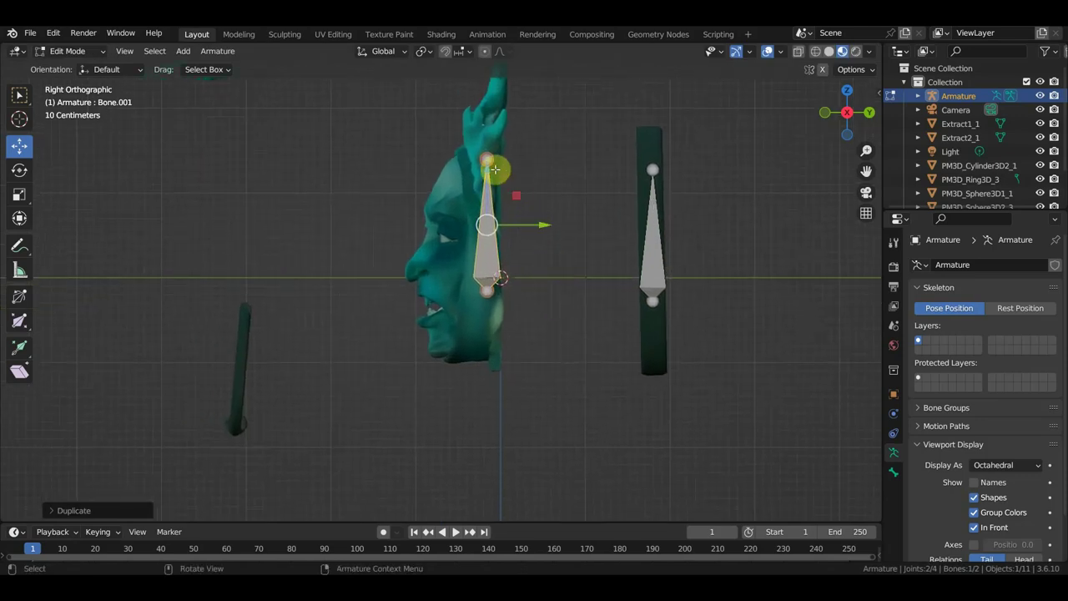
left_click(487, 160)
key("e")
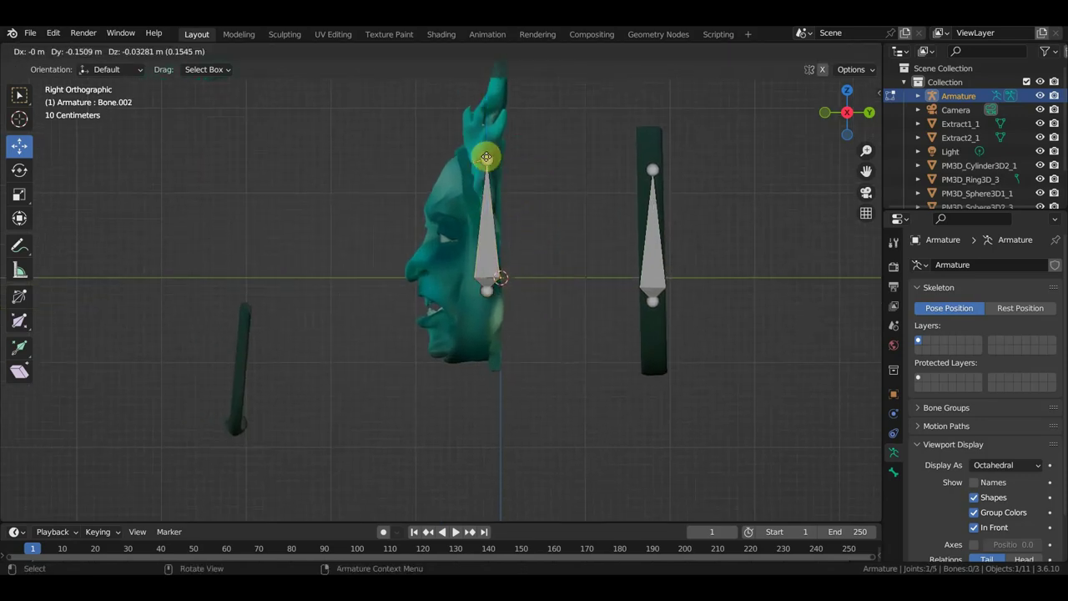
left_click(429, 161)
Clear the extruded bone's parent and move it down as the jaw bone, tip at the chin
left_click(463, 159)
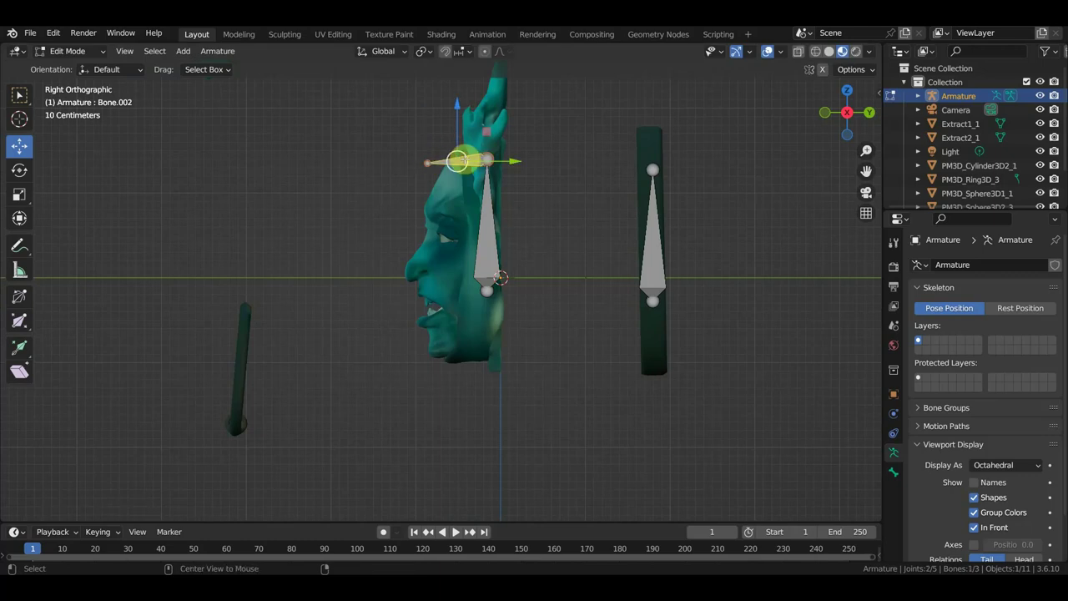
key("alt+p")
left_click(466, 161)
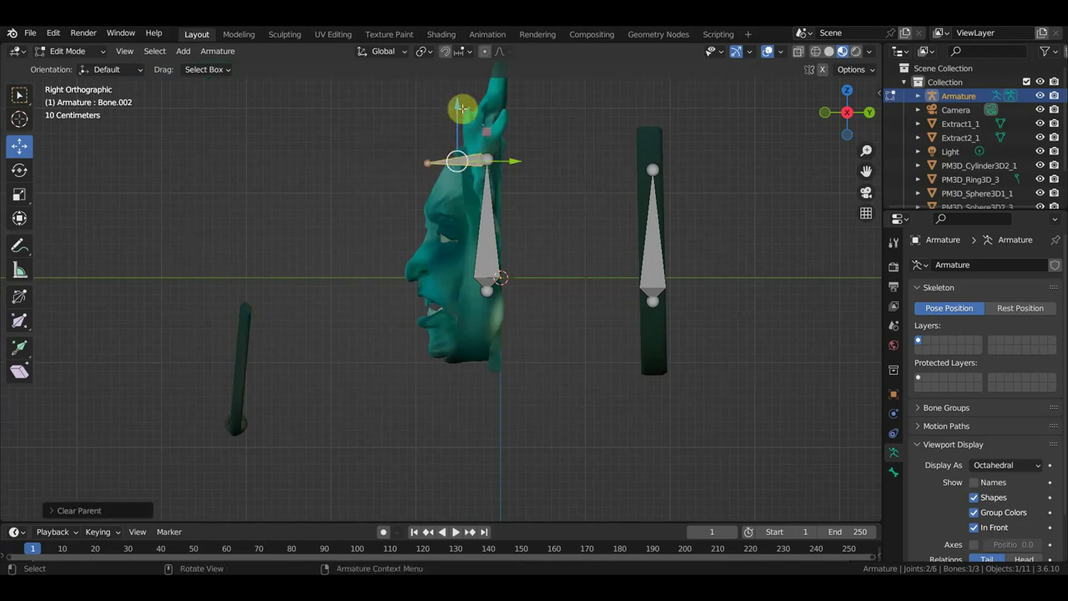
key("g")
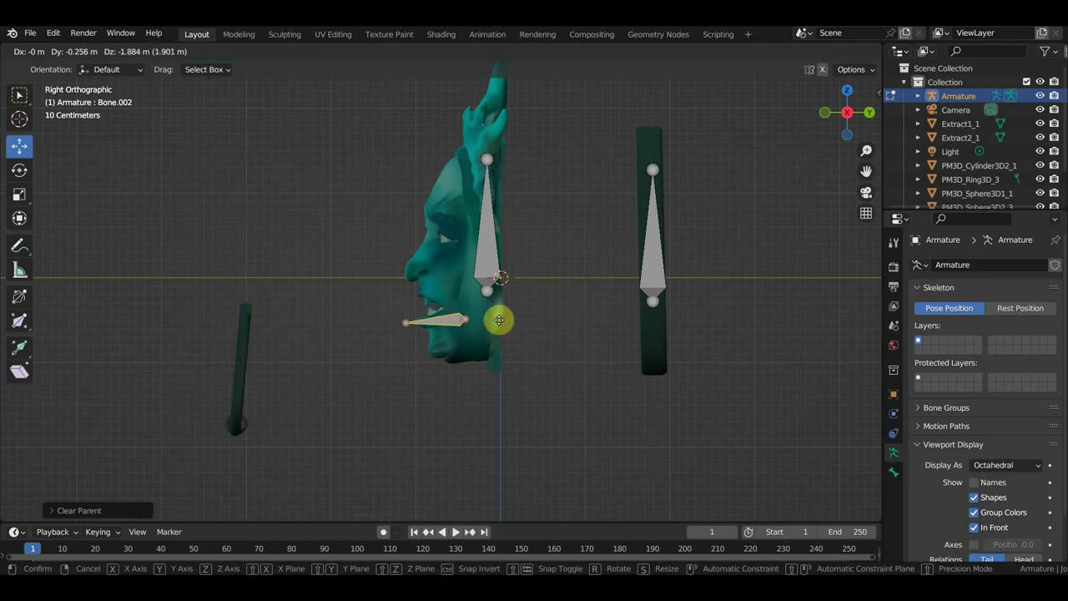
left_click(516, 323)
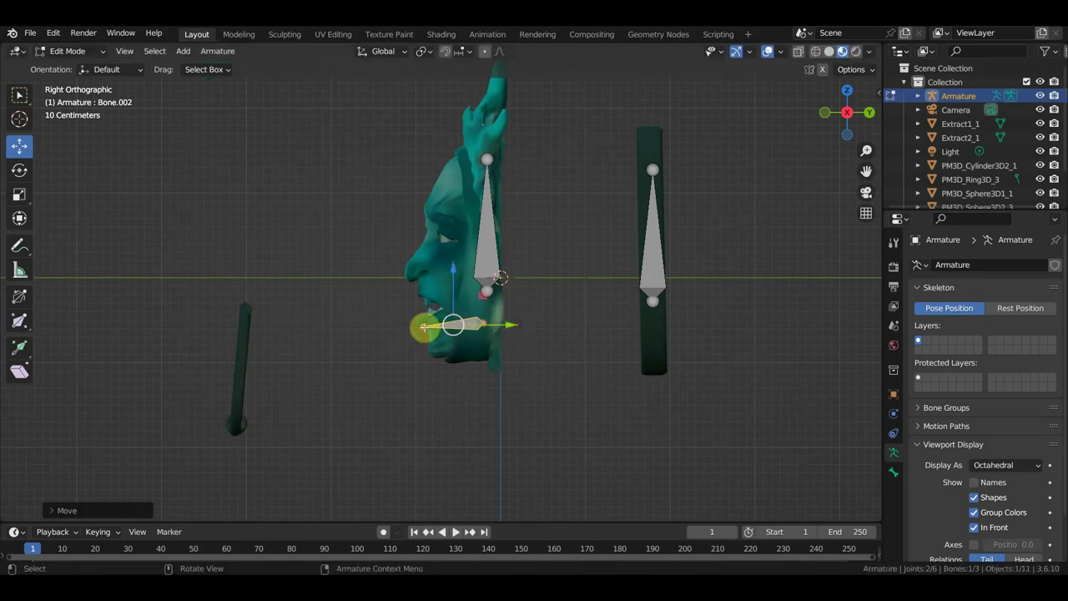
left_click(424, 326)
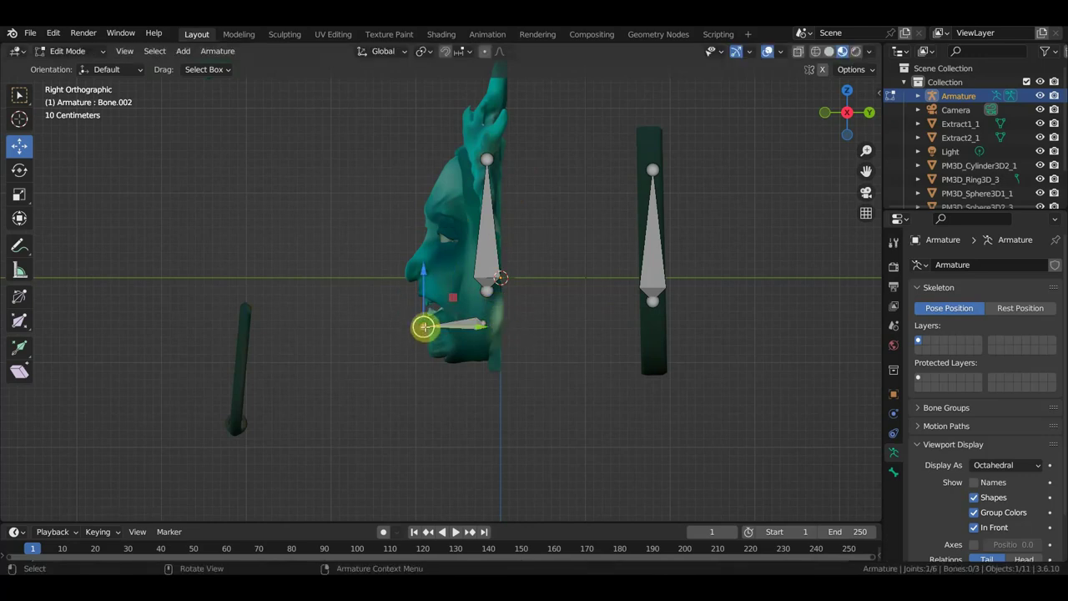
mouse_move(424, 326)
left_mouse_down()
mouse_move(434, 311)
mouse_move(423, 334)
left_mouse_up()
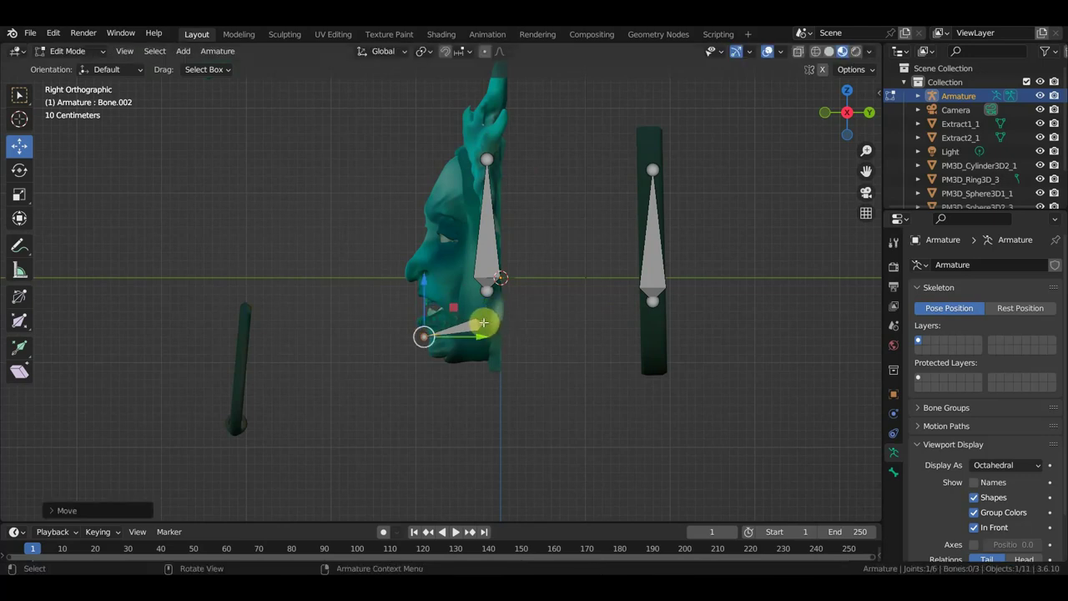
Duplicate the jaw bone above it as a resized upper lip bone
left_click(467, 327)
key("shift+d")
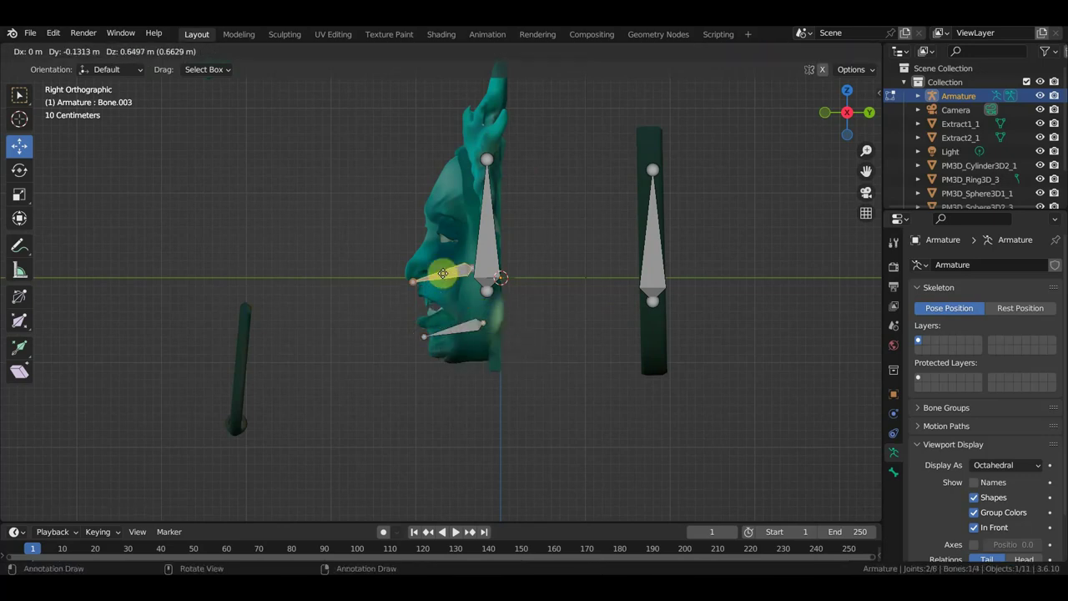
left_click(451, 274)
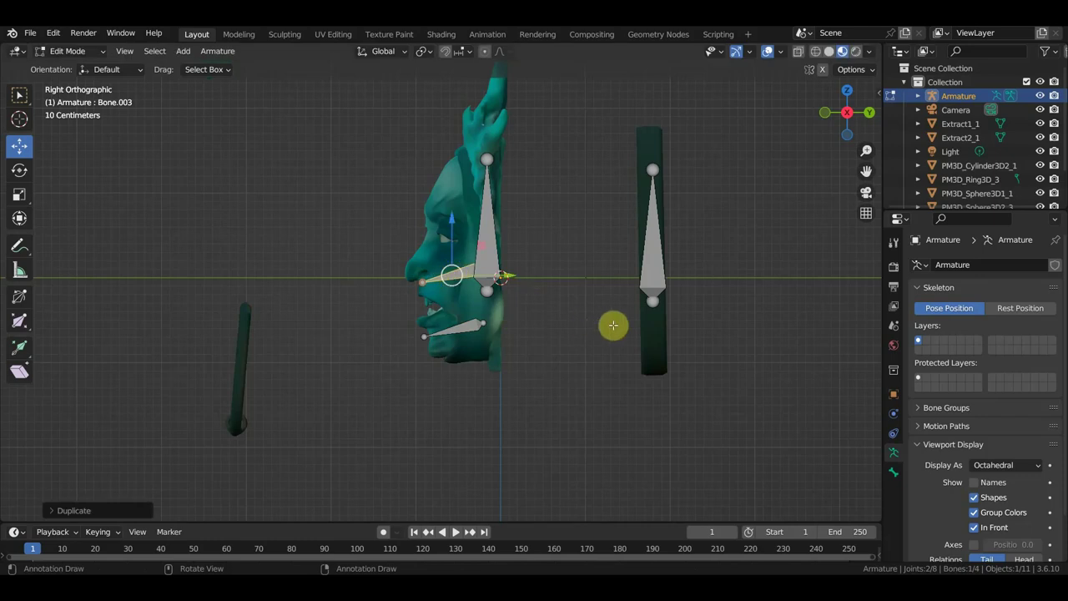
key("s")
left_click(563, 308)
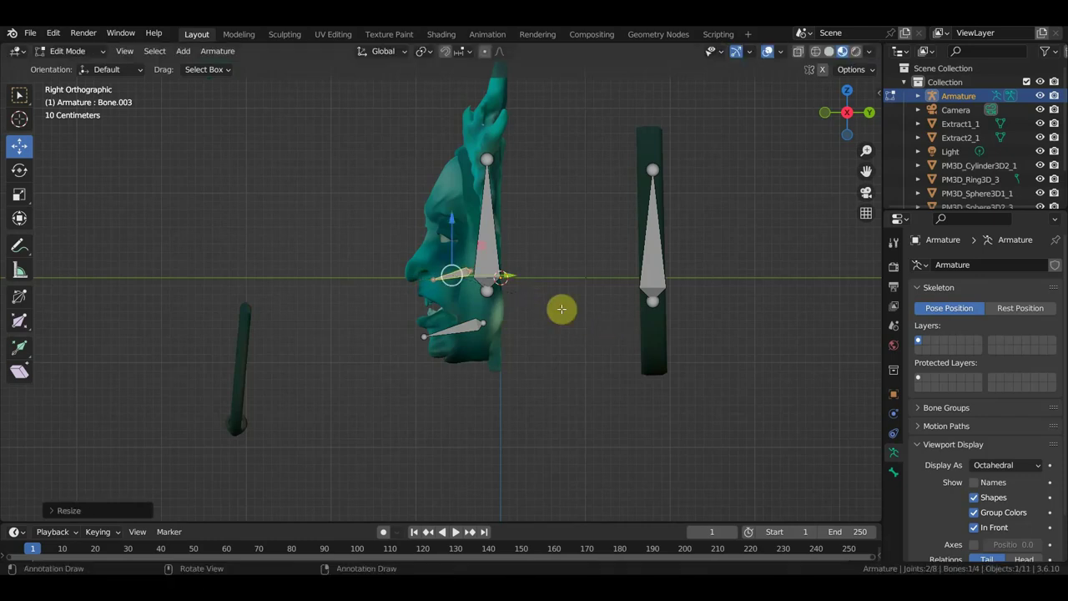
key("g")
left_click(551, 311)
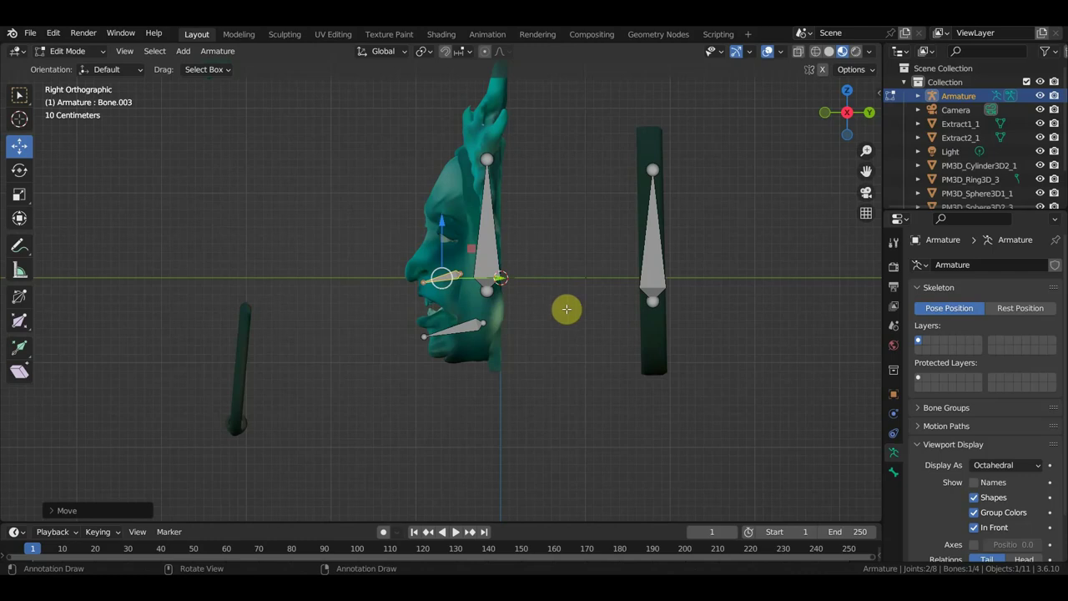
Extrude a nose bone from the head bone's joint and disconnect it from its parent
key("KP_1")
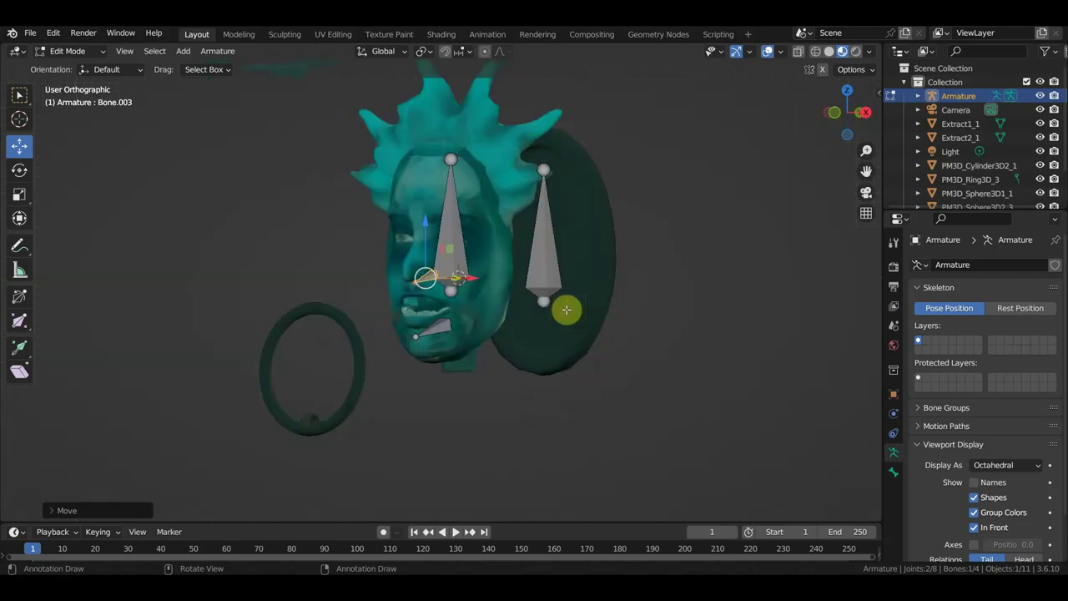
scroll(556, 306, "up", 3)
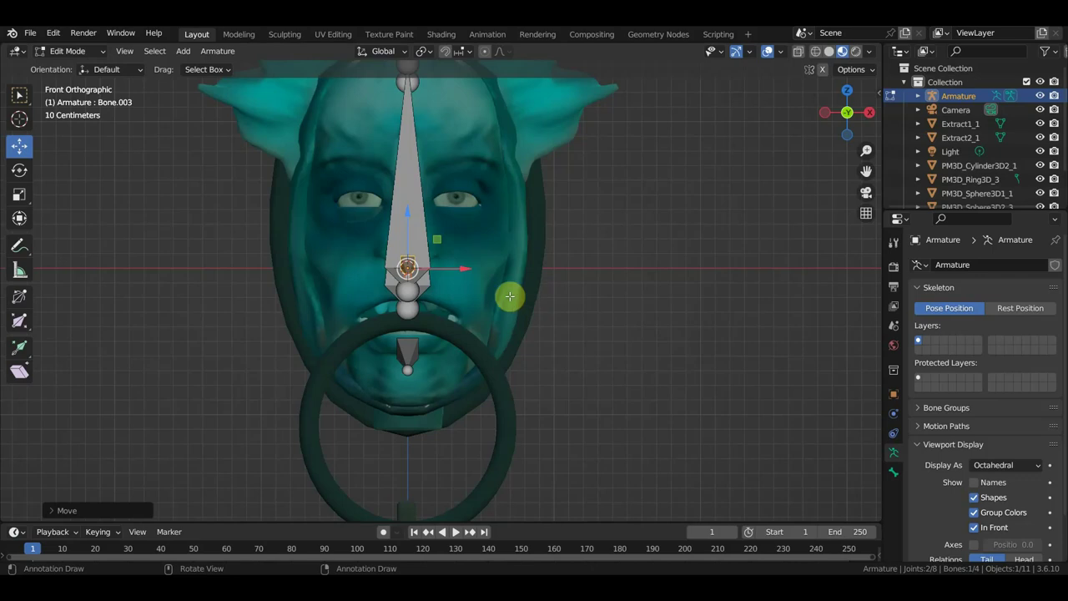
key("KP_3")
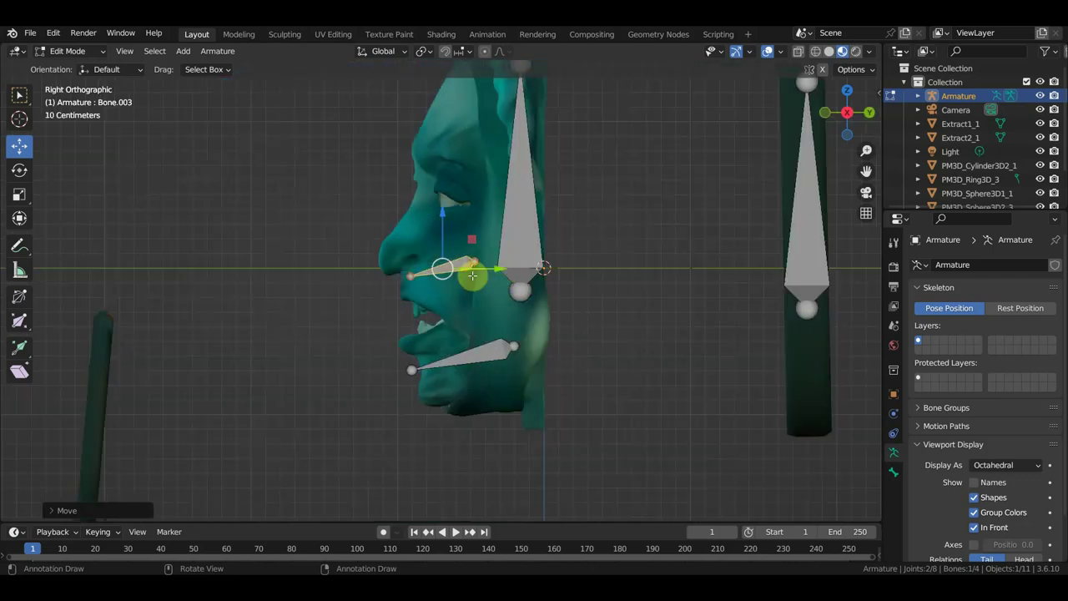
left_click(408, 275)
key("e")
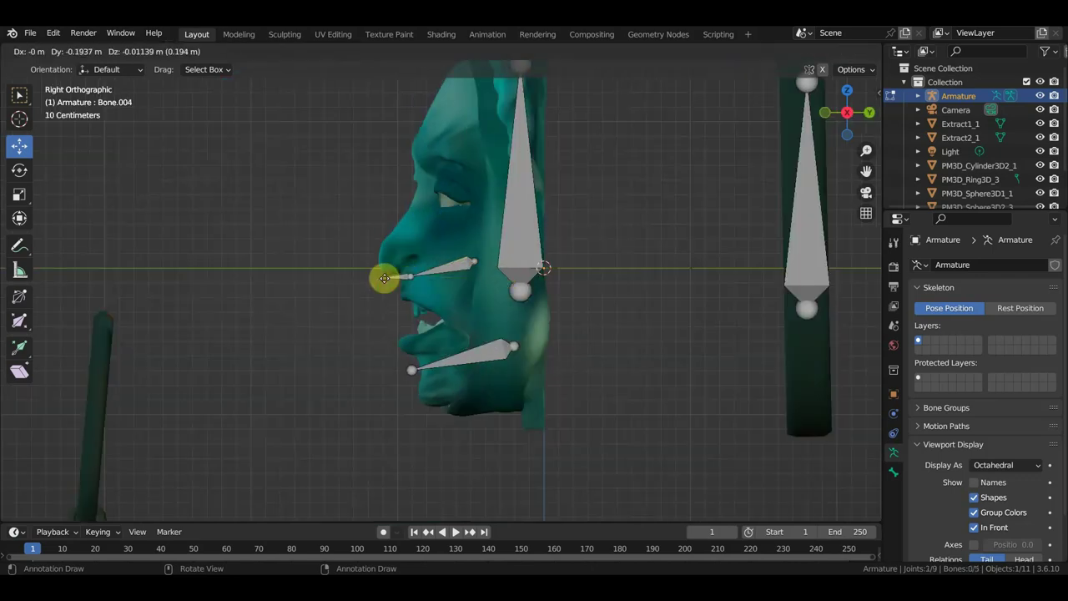
left_click(379, 278)
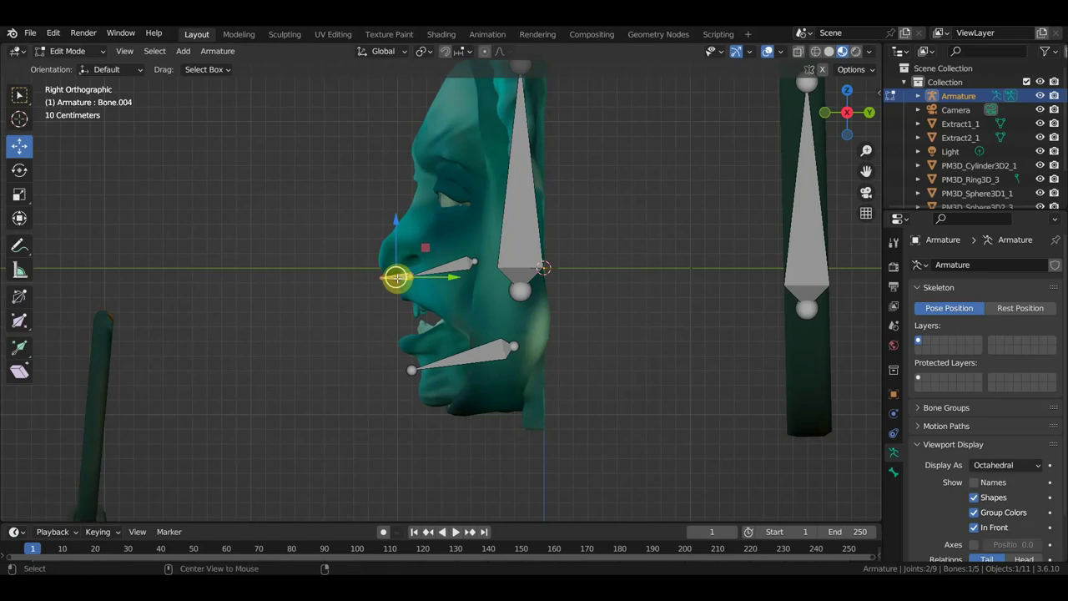
key("alt+p")
left_click(402, 281)
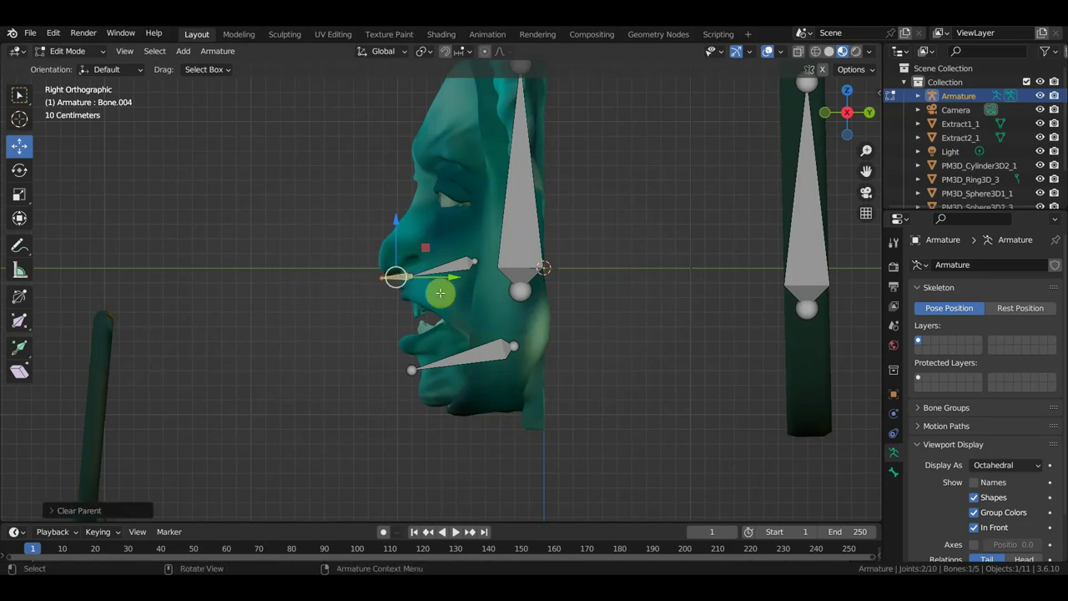
Place the bone before the upper lip and duplicate it onto the lower lip and mouth
key("g")
left_click(490, 309)
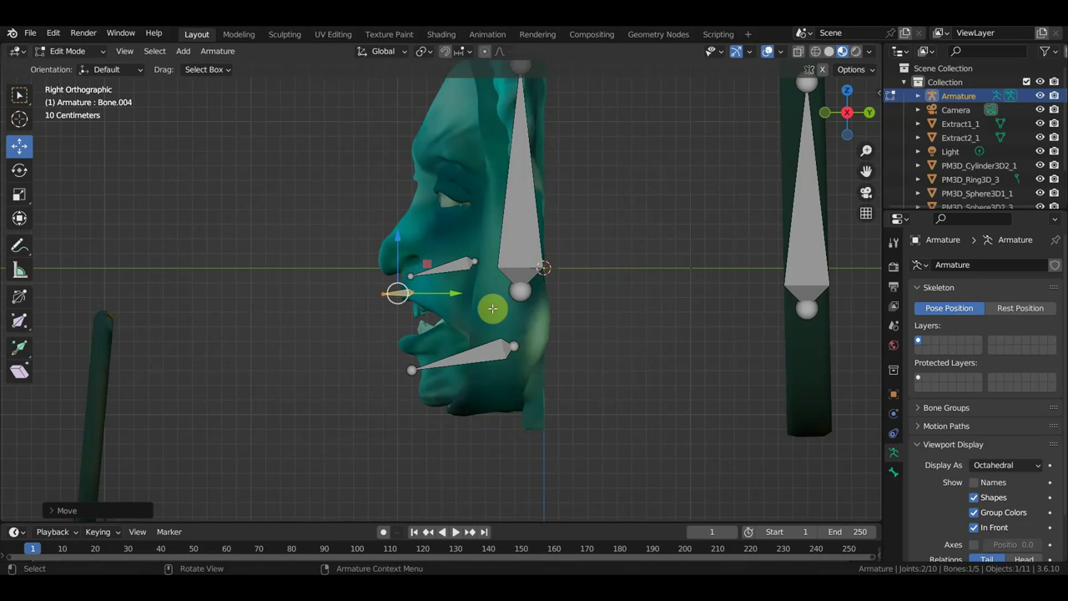
key("shift+d")
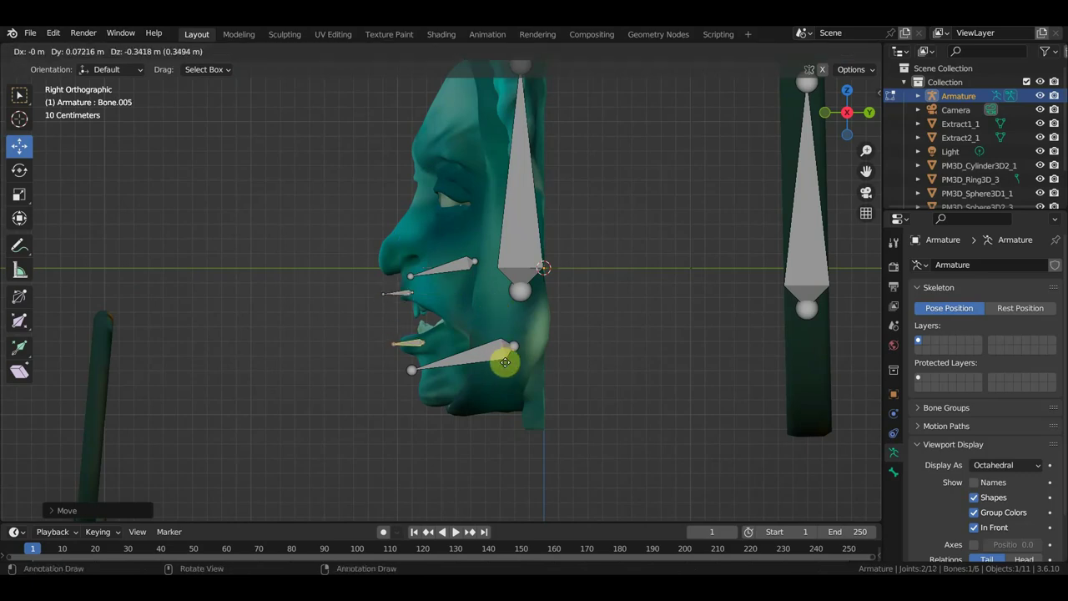
left_click(504, 360)
mouse_move(501, 357)
middle_mouse_down()
mouse_move(186, 362)
mouse_move(445, 361)
mouse_move(469, 337)
mouse_move(309, 396)
mouse_move(354, 386)
middle_mouse_up()
scroll(459, 361, "up", 4)
scroll(466, 354, "up", 1)
key("KP_1")
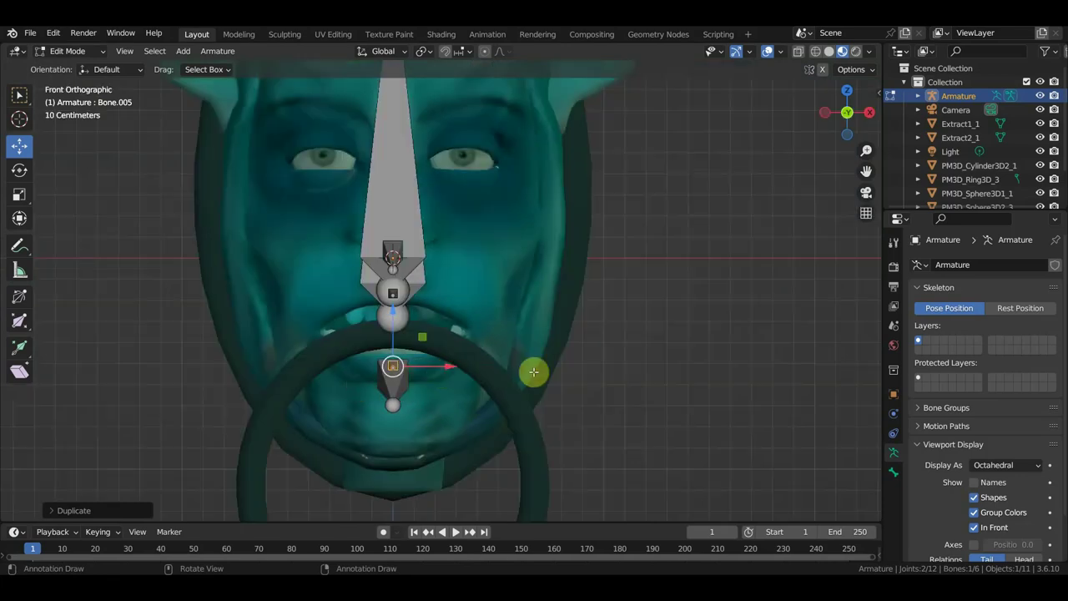
key("shift+d")
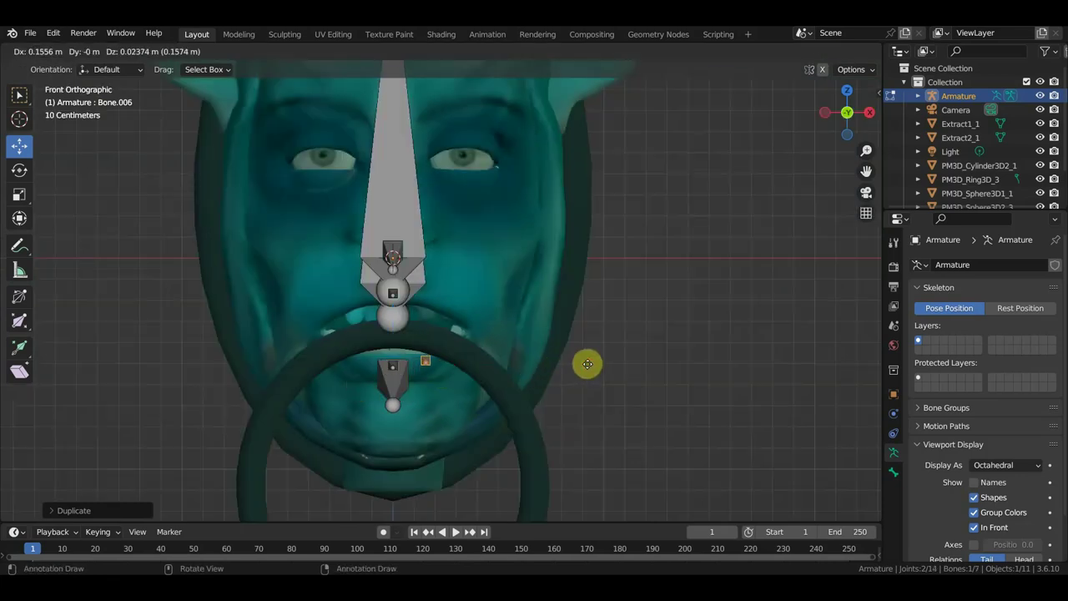
mouse_move(588, 362)
middle_mouse_down()
mouse_move(577, 386)
mouse_move(558, 389)
mouse_move(524, 426)
mouse_move(531, 400)
middle_mouse_up()
Duplicate four more lip bones along the lower lip, mouth corner and upper lip
key("shift+d")
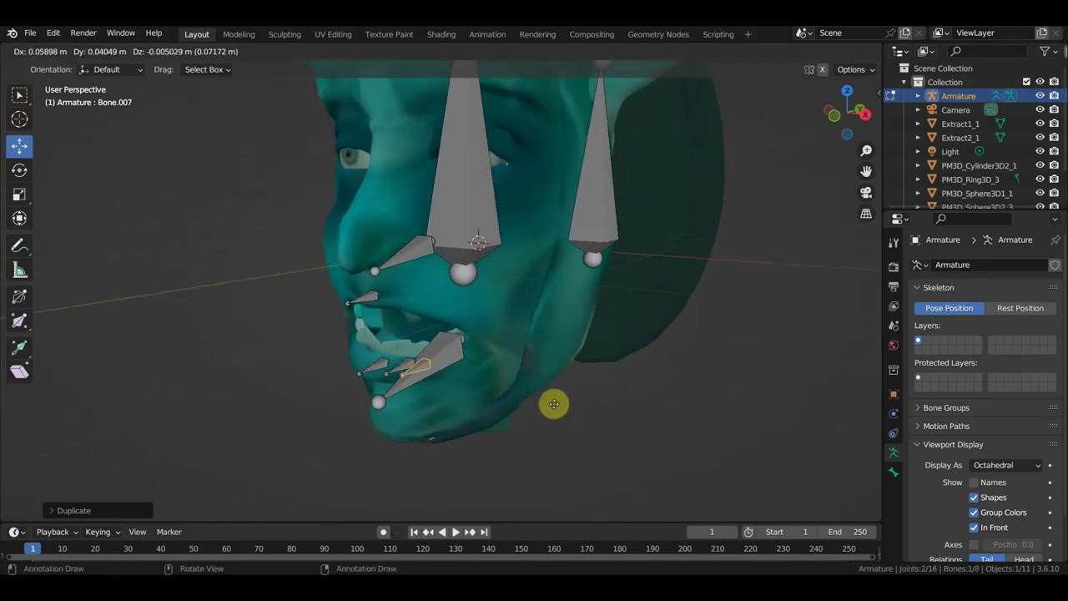
left_click(576, 389)
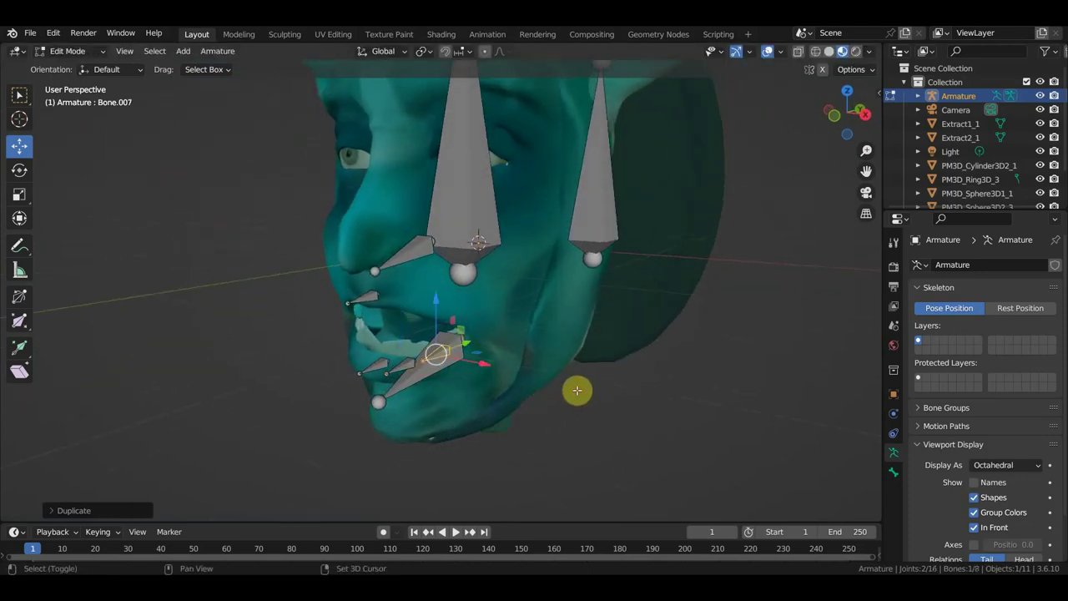
key("shift+d")
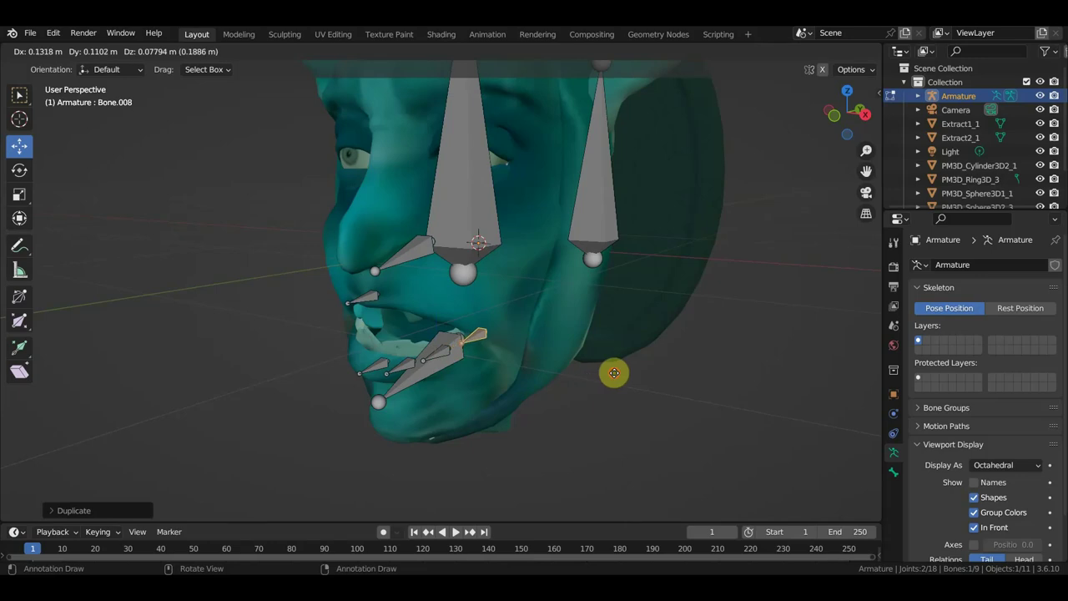
left_click(613, 373)
key("shift+d")
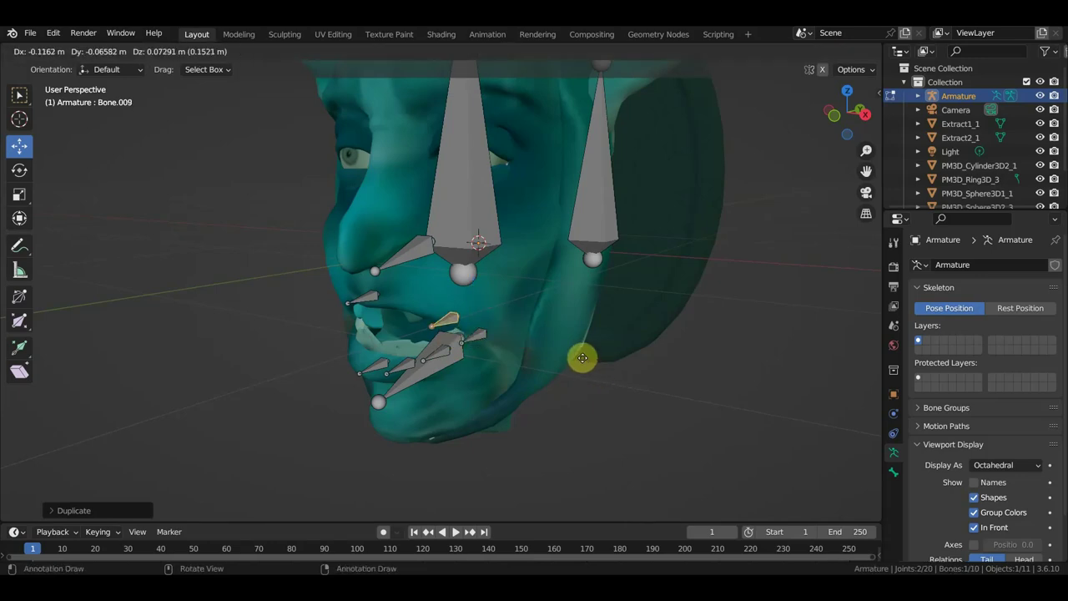
left_click(583, 357)
key("shift+d")
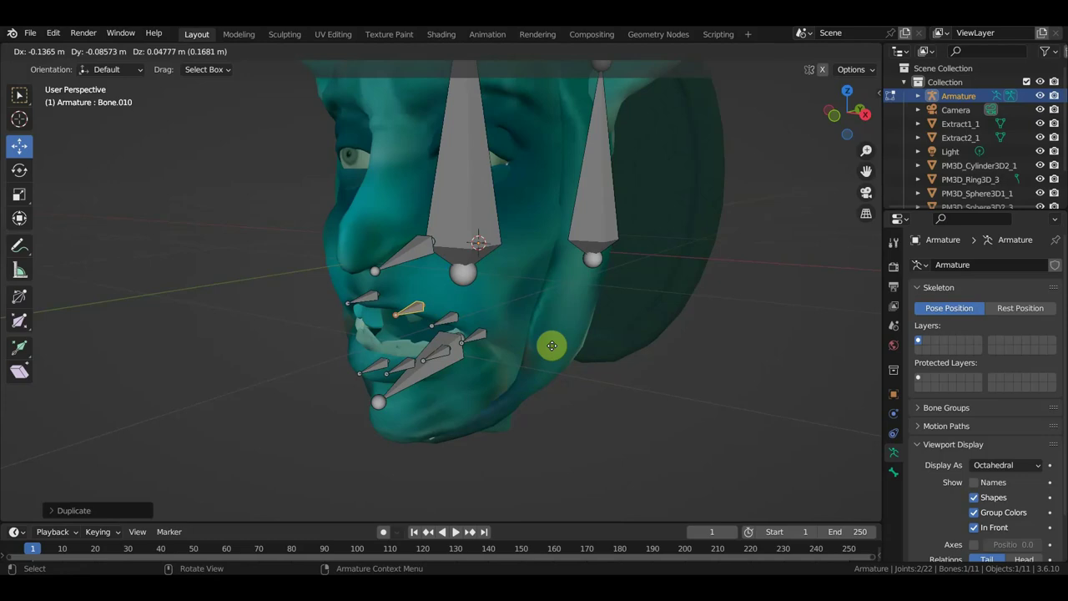
left_click(547, 346)
Reposition one lower lip bone so it sits on the lower lip
mouse_move(547, 346)
middle_mouse_down()
mouse_move(555, 356)
mouse_move(432, 346)
mouse_move(461, 342)
middle_mouse_up()
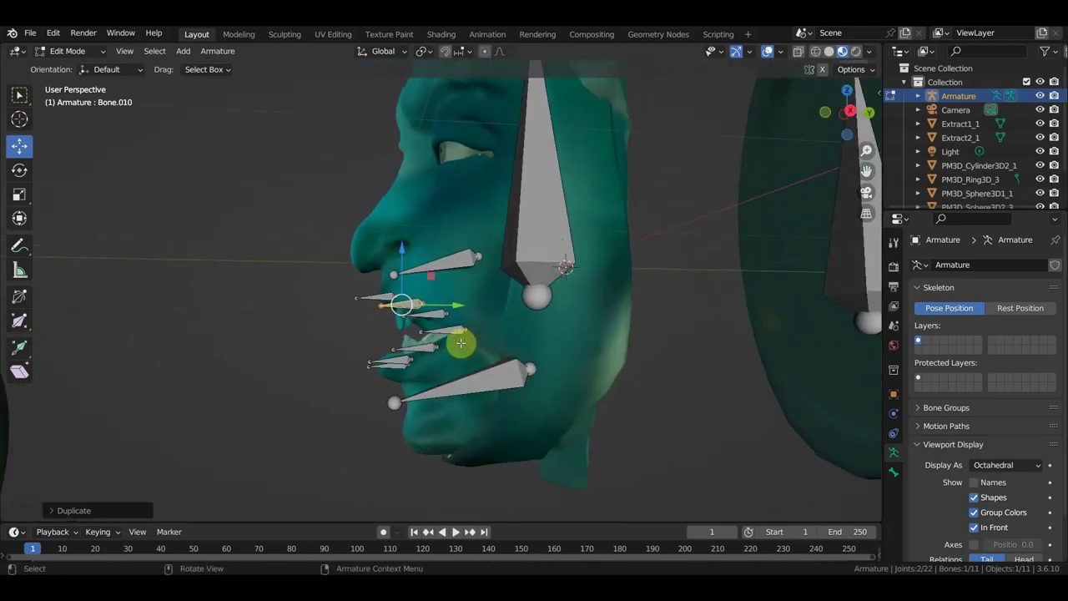
left_click(426, 347)
key("g")
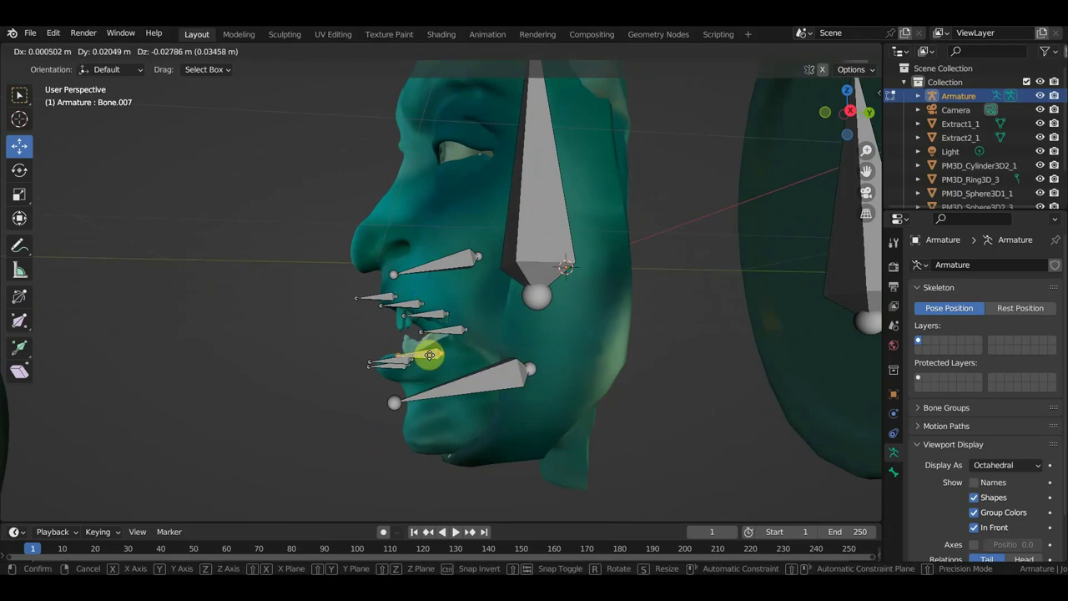
left_click(458, 369)
middle_click_drag(458, 369, 543, 412)
mouse_move(578, 419)
middle_mouse_down()
mouse_move(596, 422)
mouse_move(610, 381)
mouse_move(489, 384)
mouse_move(508, 378)
middle_mouse_up()
Parent the three lower lip bones to the jaw bone with Keep Offset
left_click(407, 364, "shift")
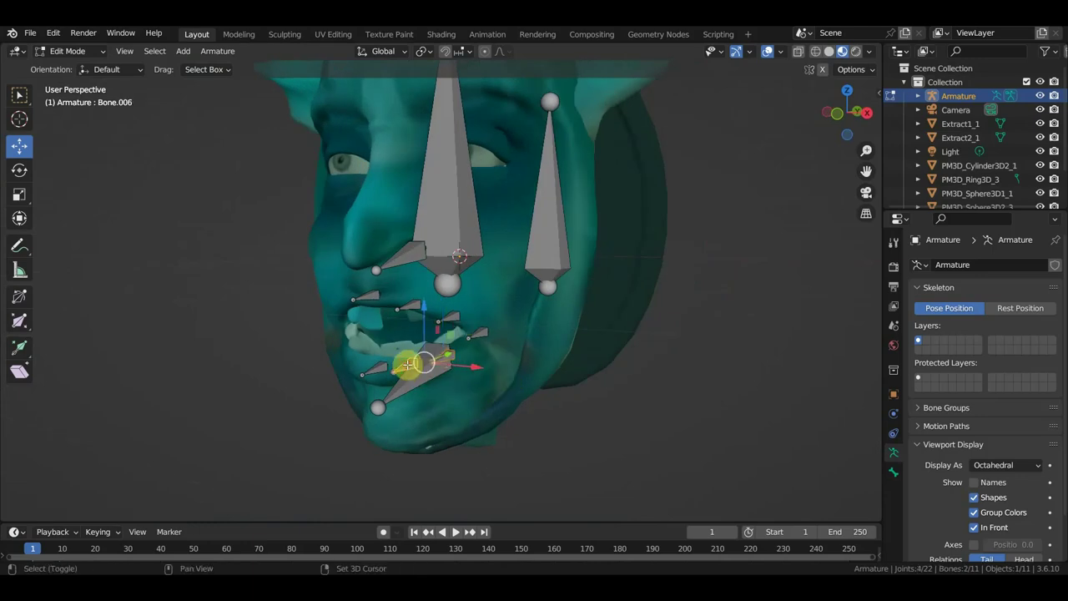
left_click(388, 370, "shift")
left_click(403, 382, "shift")
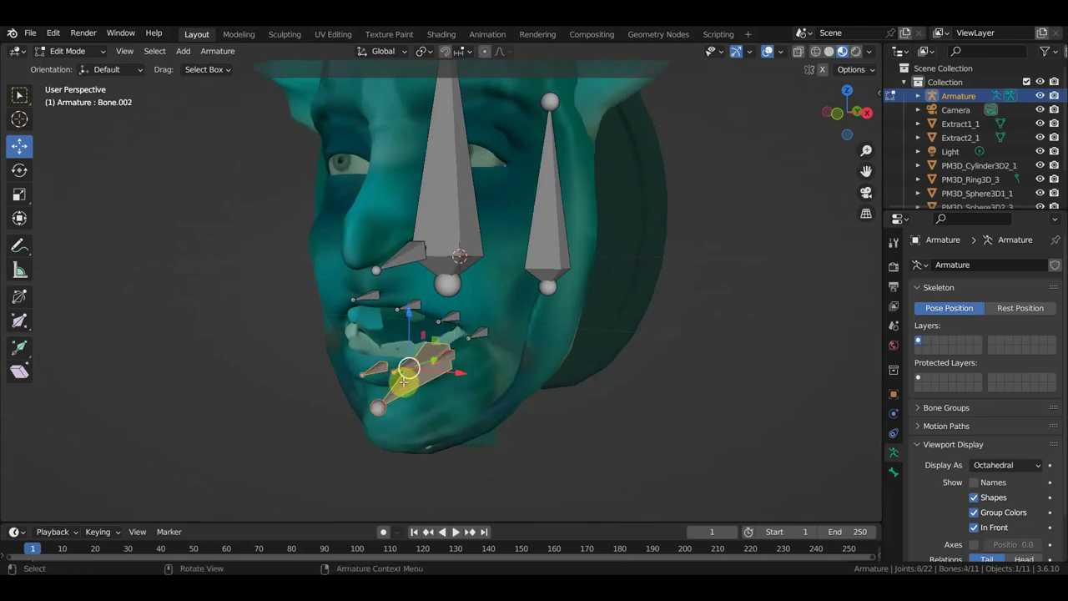
key("ctrl+p")
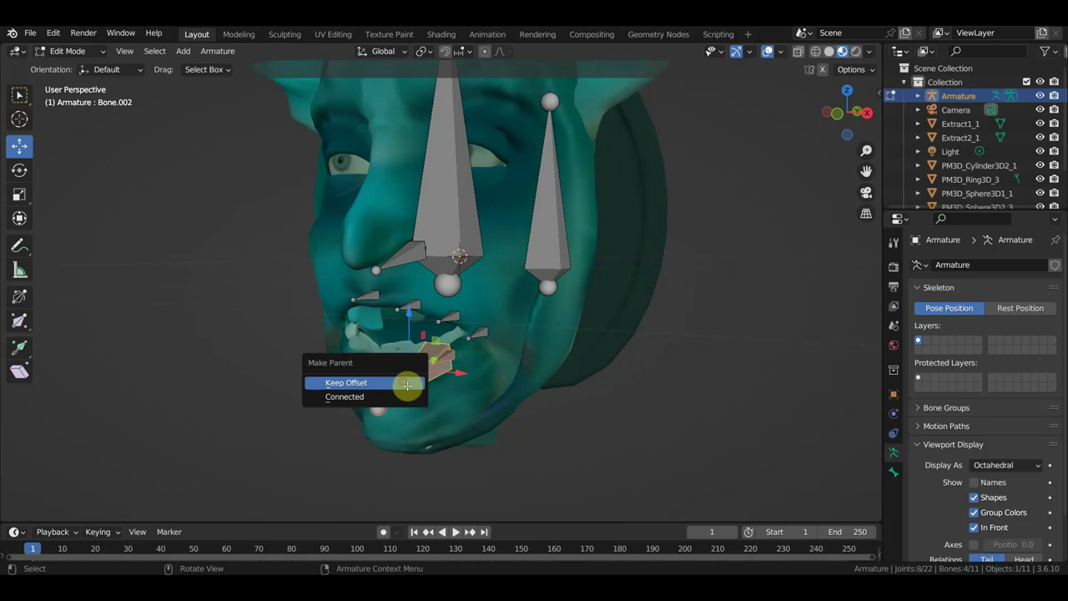
left_click(403, 382)
left_click(465, 367)
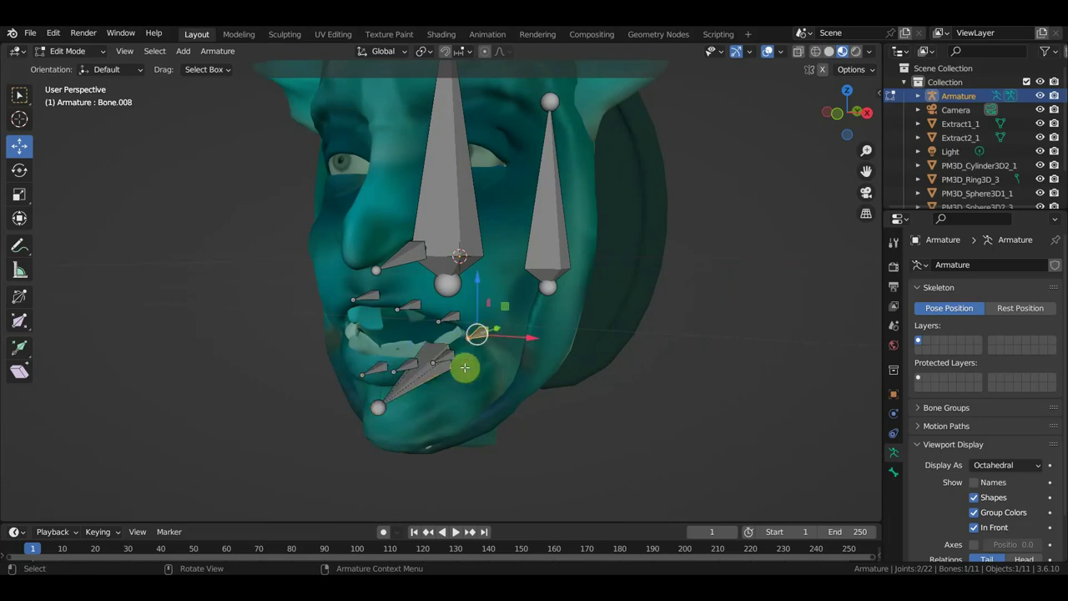
left_click(416, 377, "shift")
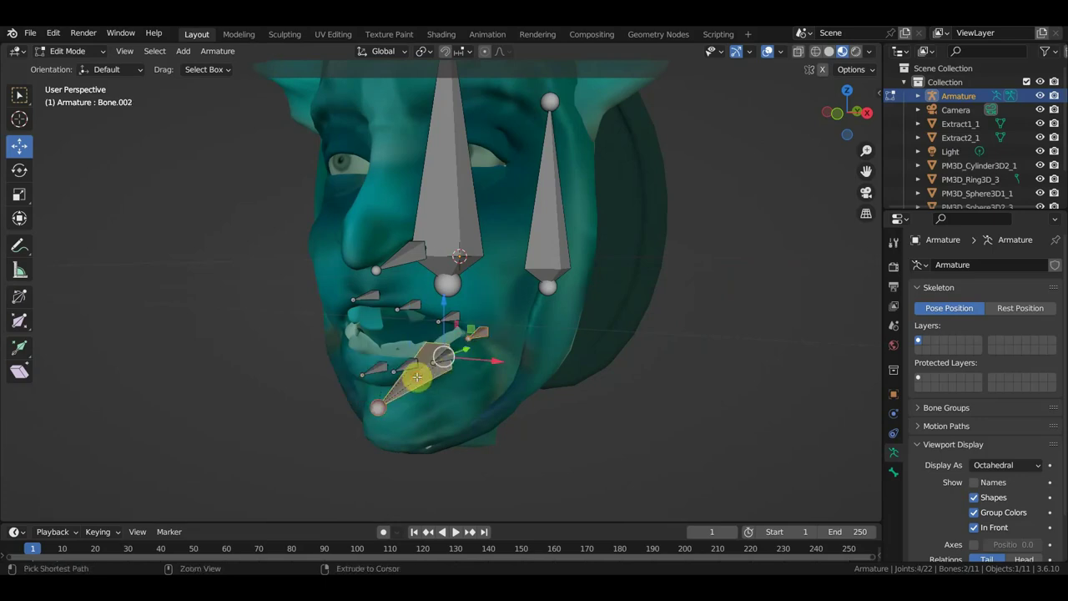
key("ctrl+p")
left_click(418, 381)
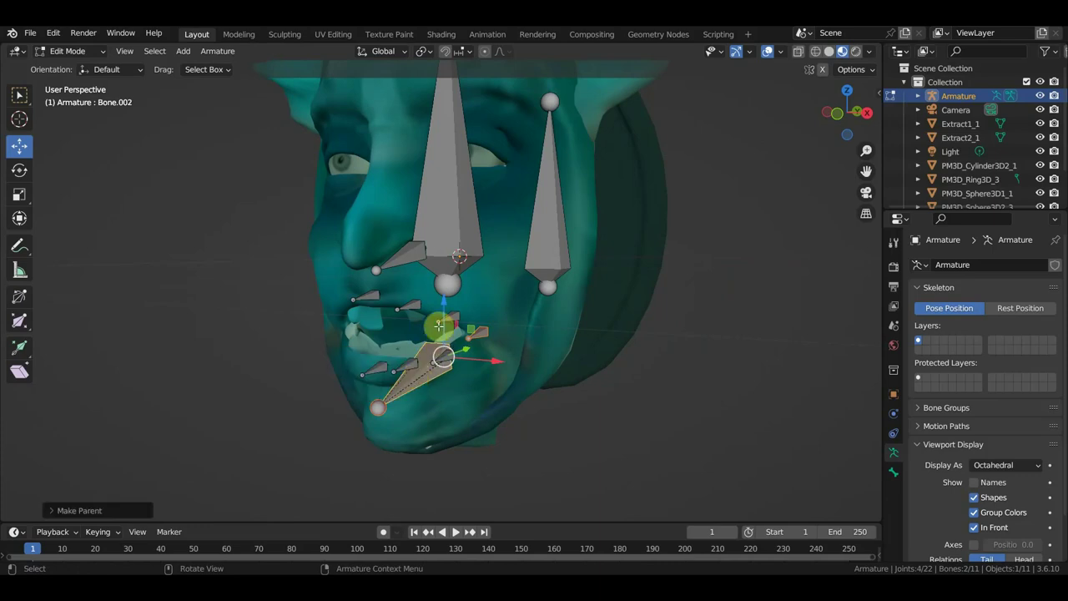
Parent the three upper lip bones to the upper face bone with Keep Offset
left_click(430, 317)
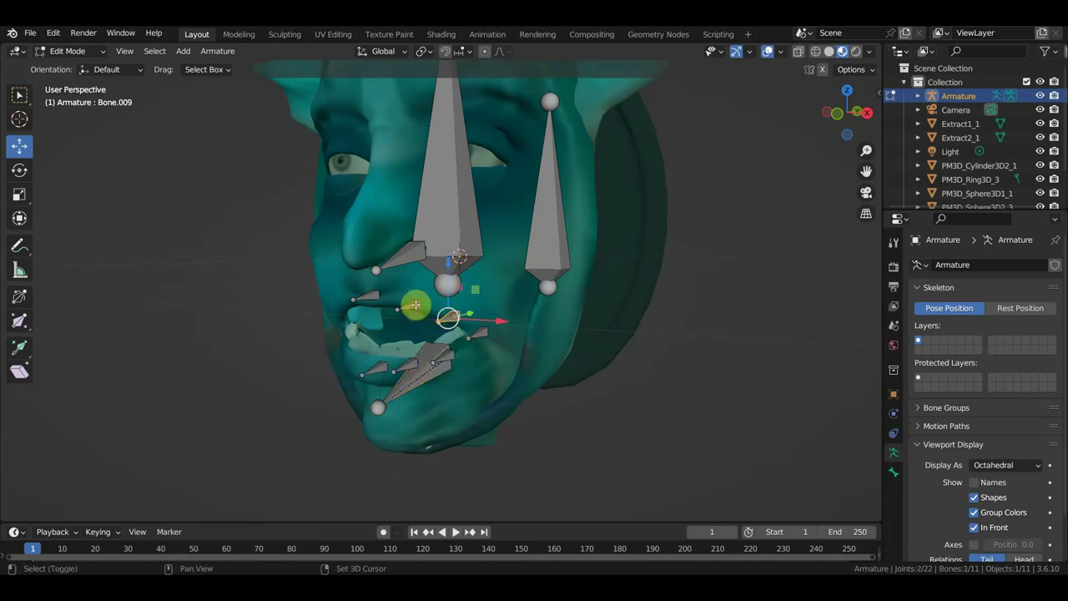
left_click(411, 306, "shift")
left_click(364, 297, "shift")
left_click(399, 252, "shift")
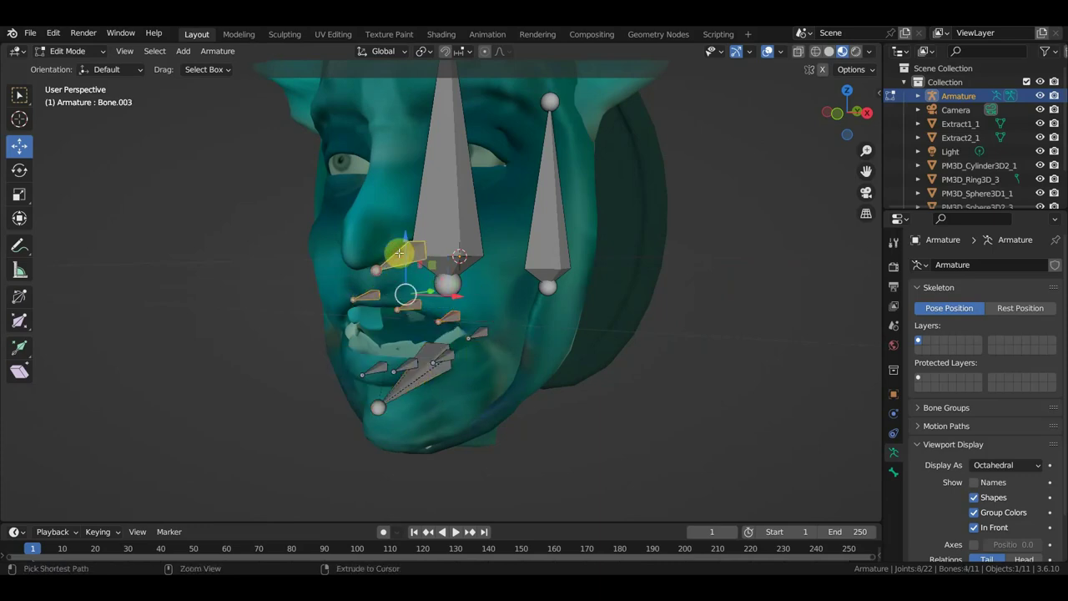
key("ctrl+p")
left_click(400, 253)
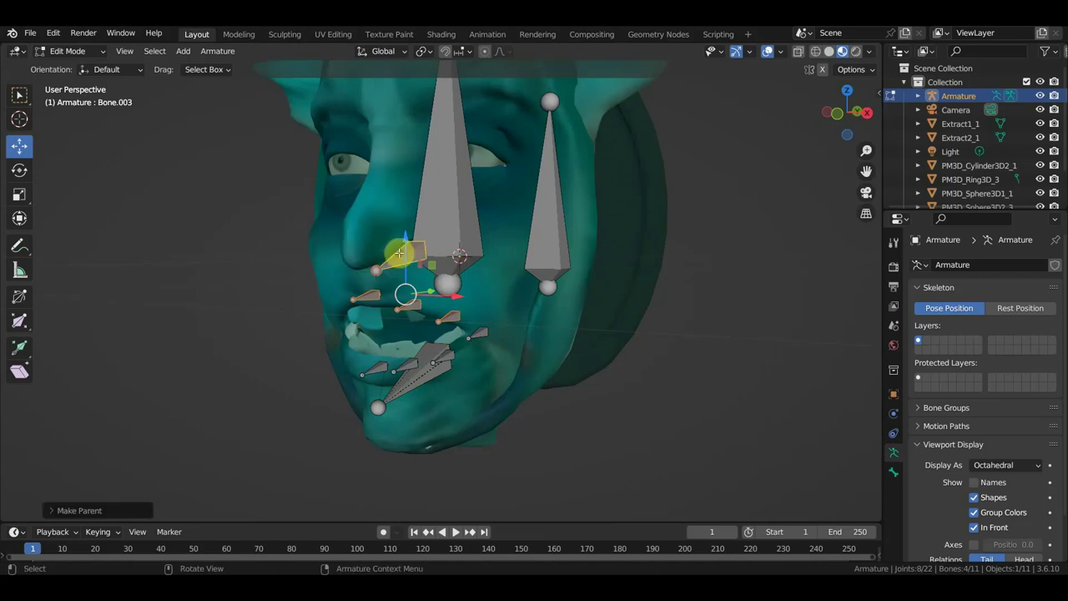
Parent the main head bone to the back plate bone with Keep Offset
mouse_move(398, 250)
middle_mouse_down()
mouse_move(470, 267)
mouse_move(437, 253)
middle_mouse_up()
left_click(495, 230)
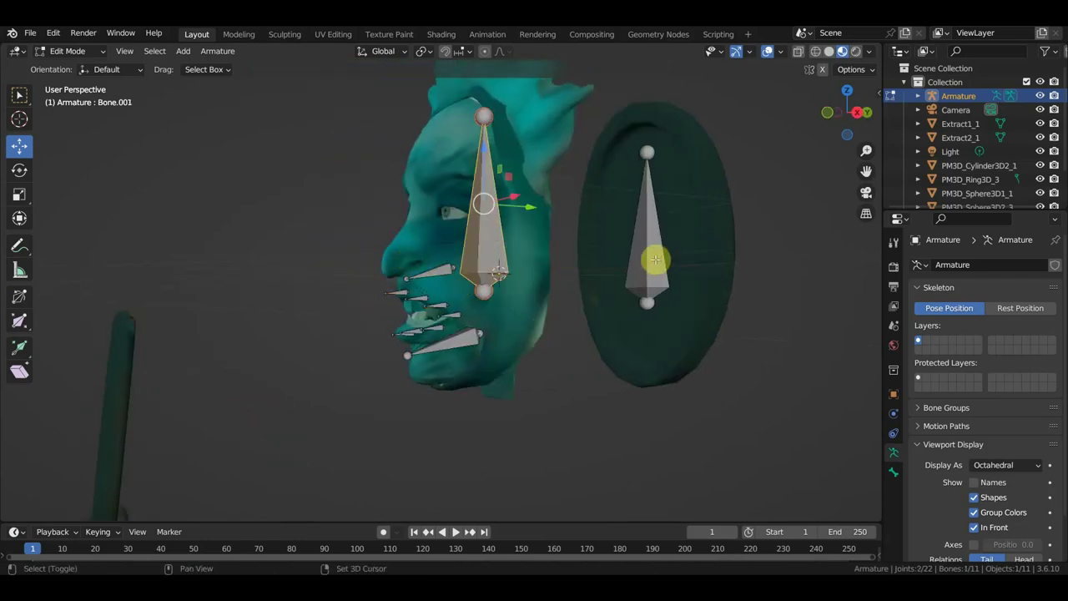
left_click(656, 258, "shift")
key("ctrl+p")
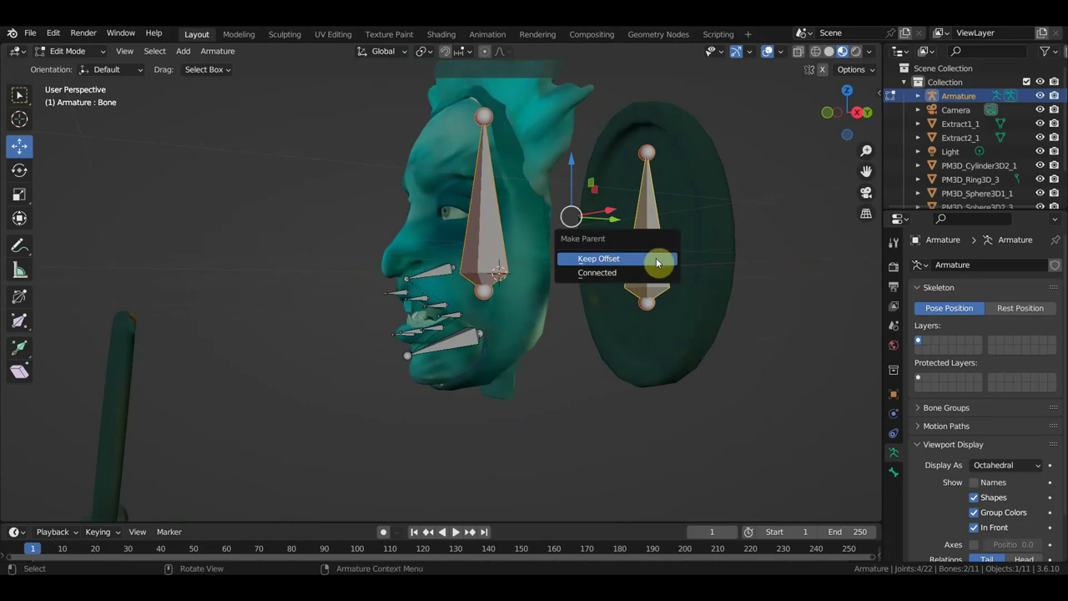
left_click(655, 261)
middle_click_drag(650, 265, 602, 231, "alt")
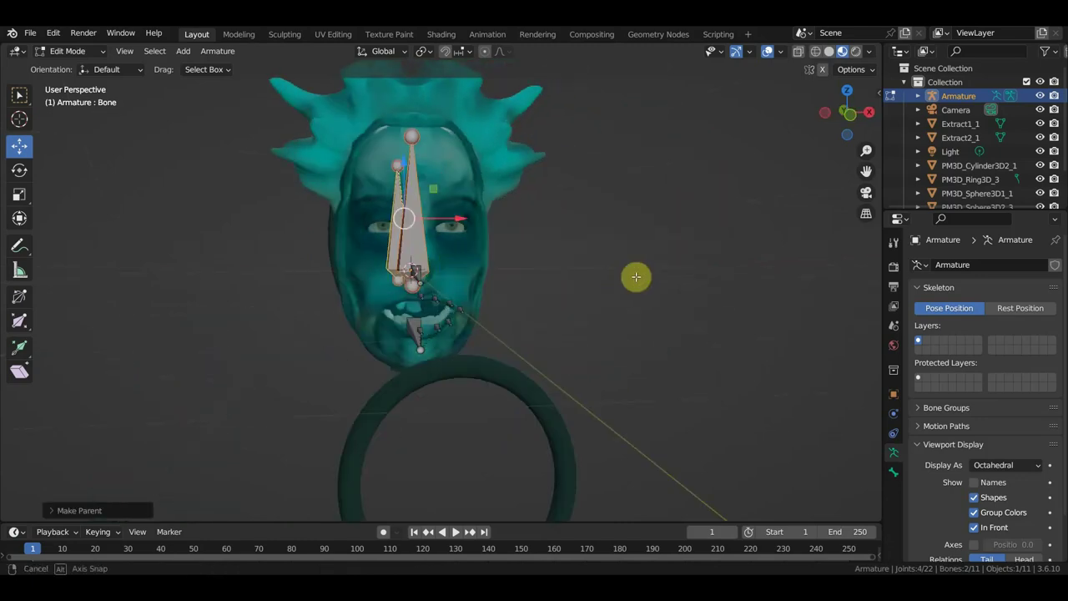
Extrude a new bone from the head bone's top joint to sit above the forehead
middle_click_drag(579, 175, 579, 322)
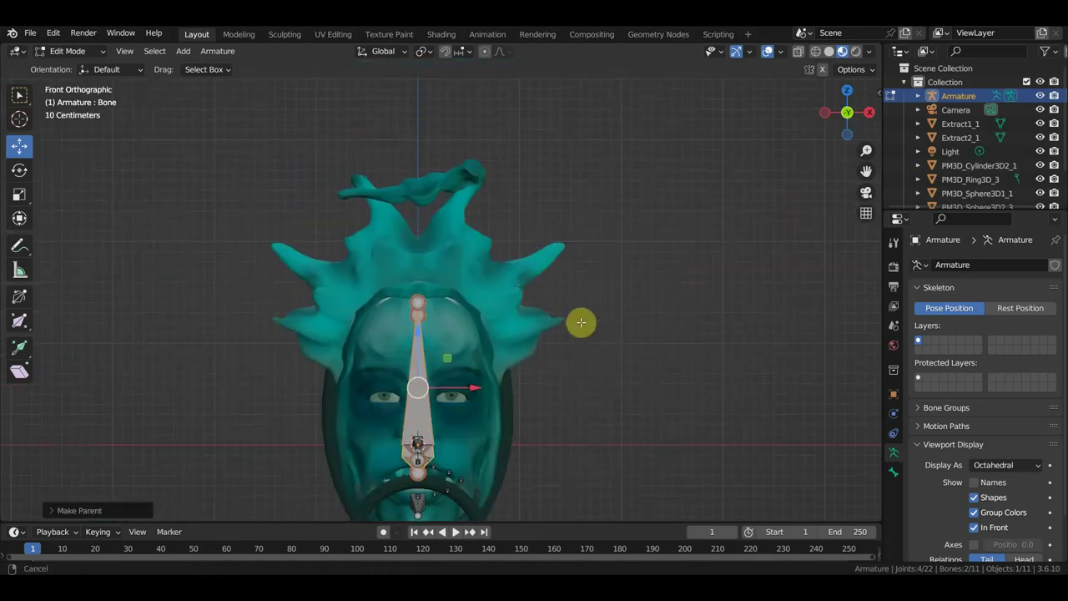
middle_click_drag(486, 322, 403, 337)
left_click(461, 297)
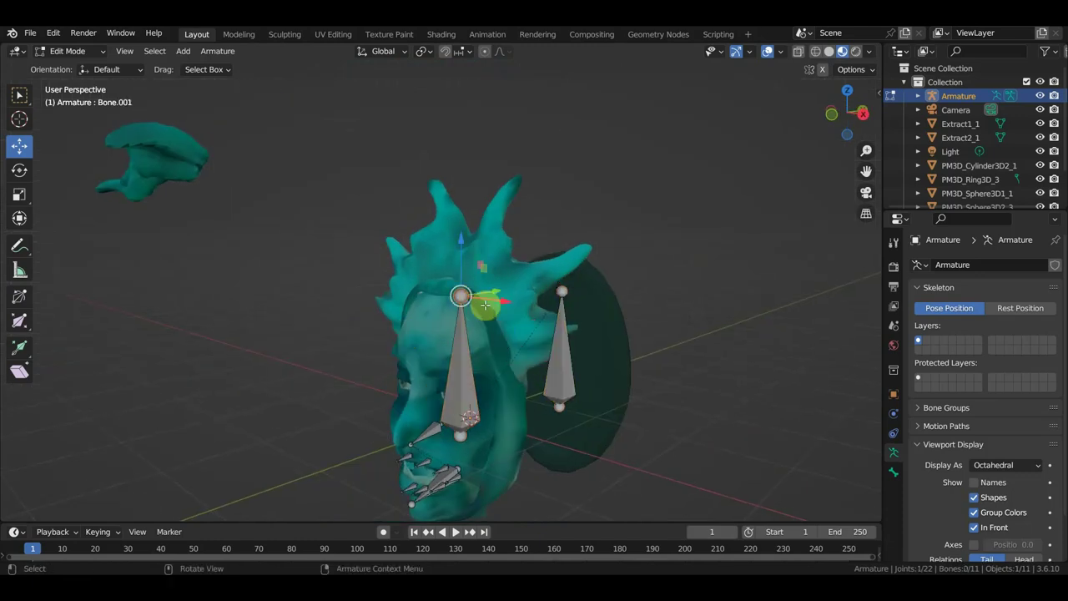
middle_click_drag(489, 303, 565, 288)
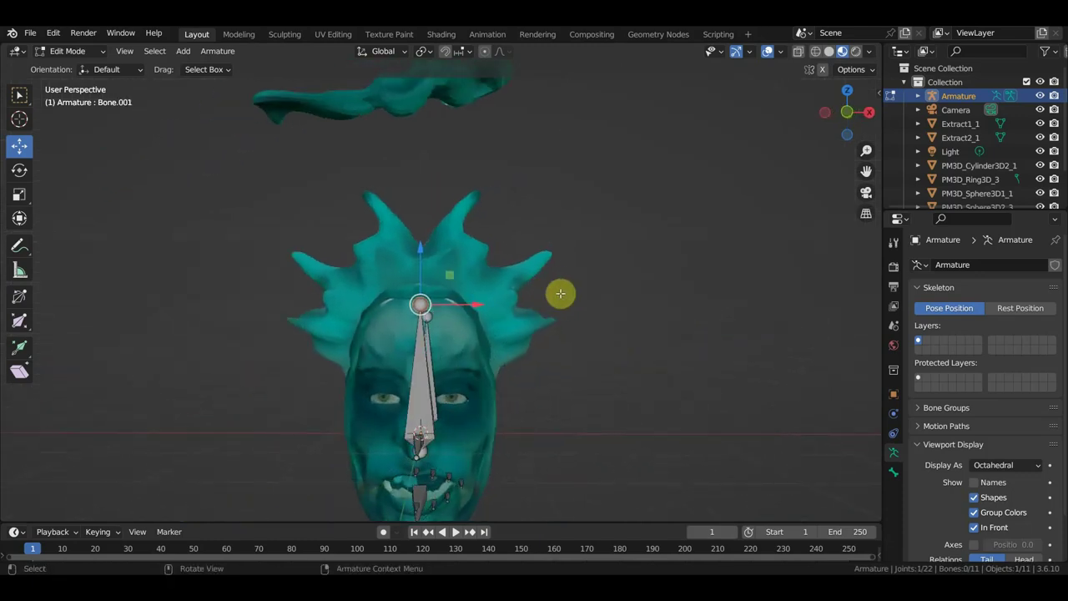
key("KP_3")
key("KP_1")
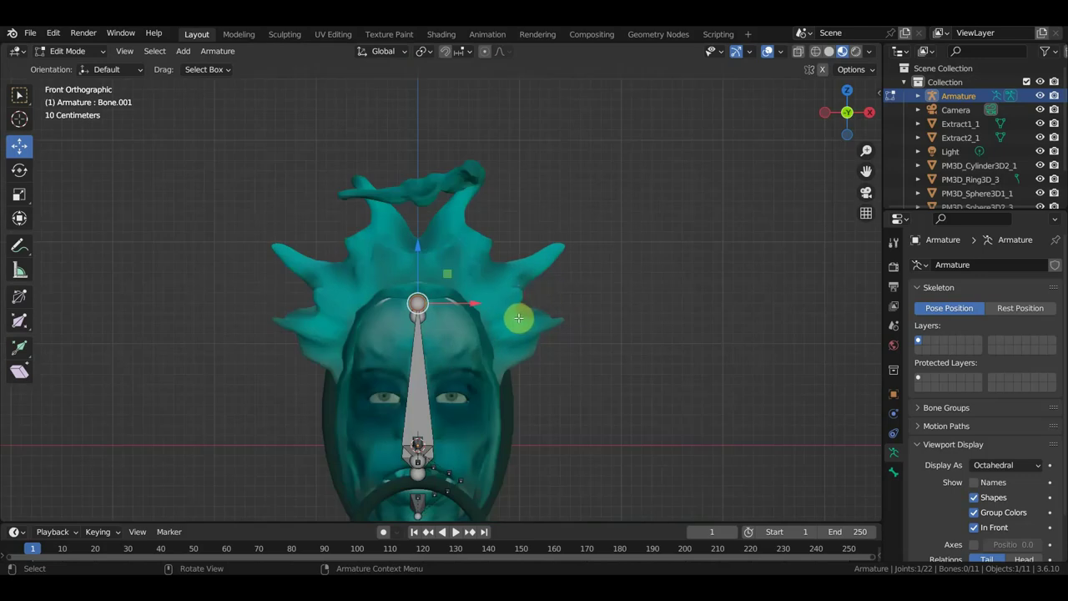
key("g")
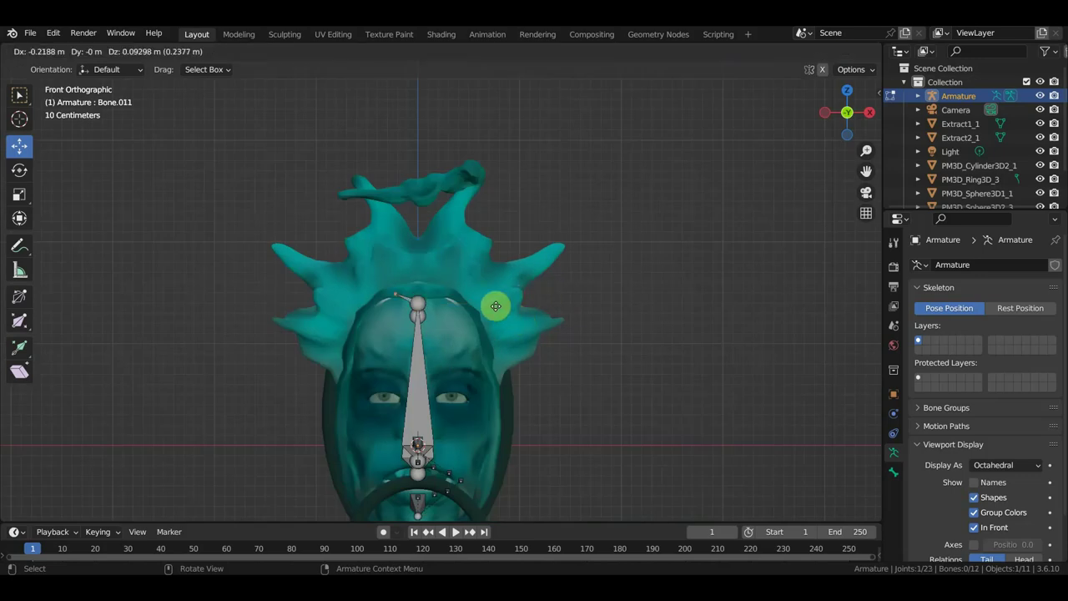
right_click(492, 303)
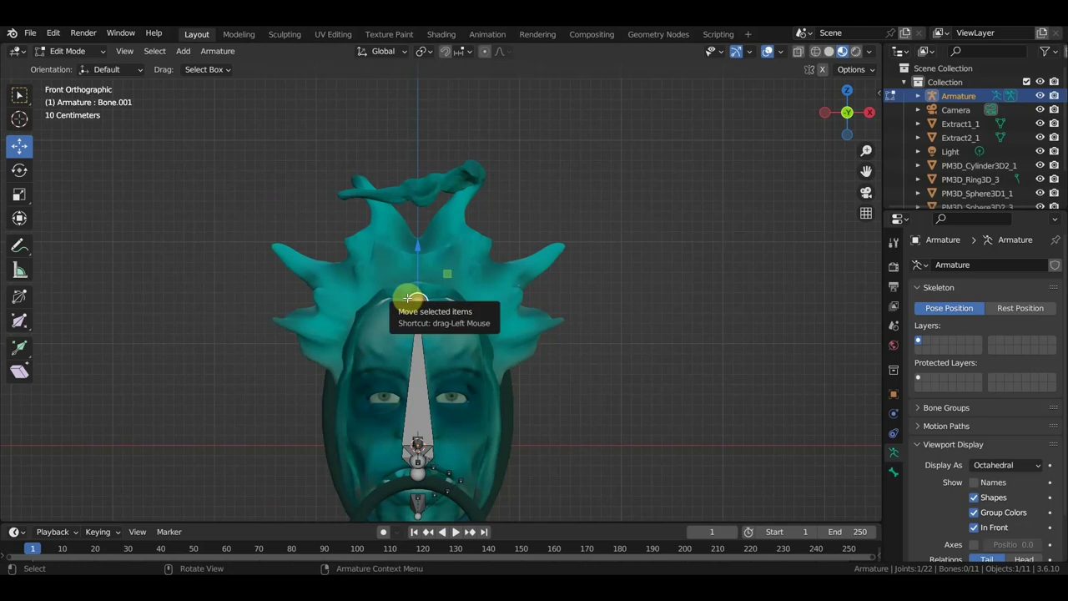
key("e")
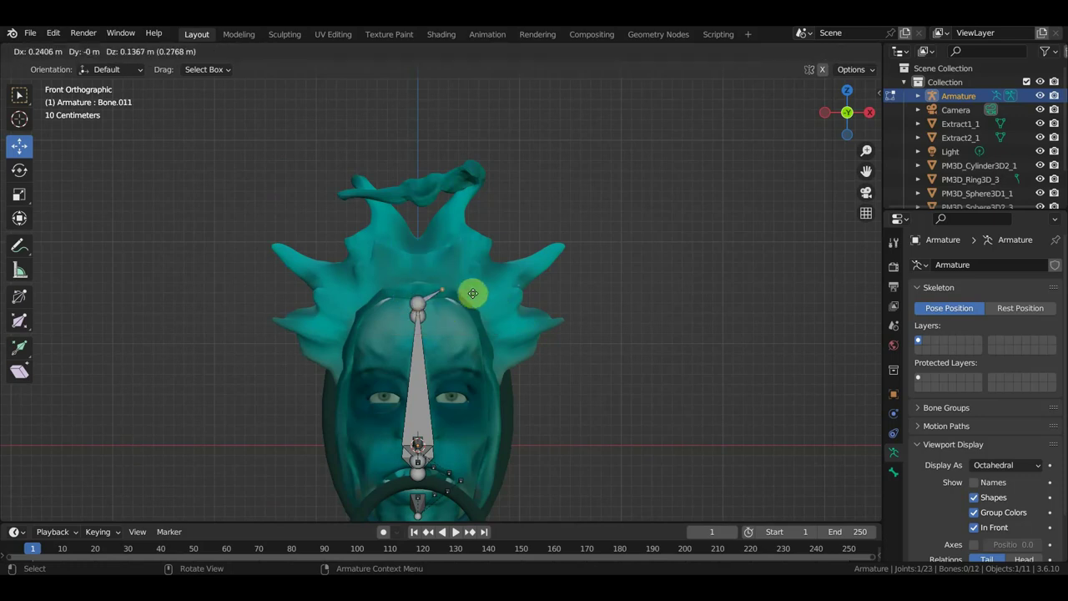
left_click(475, 287)
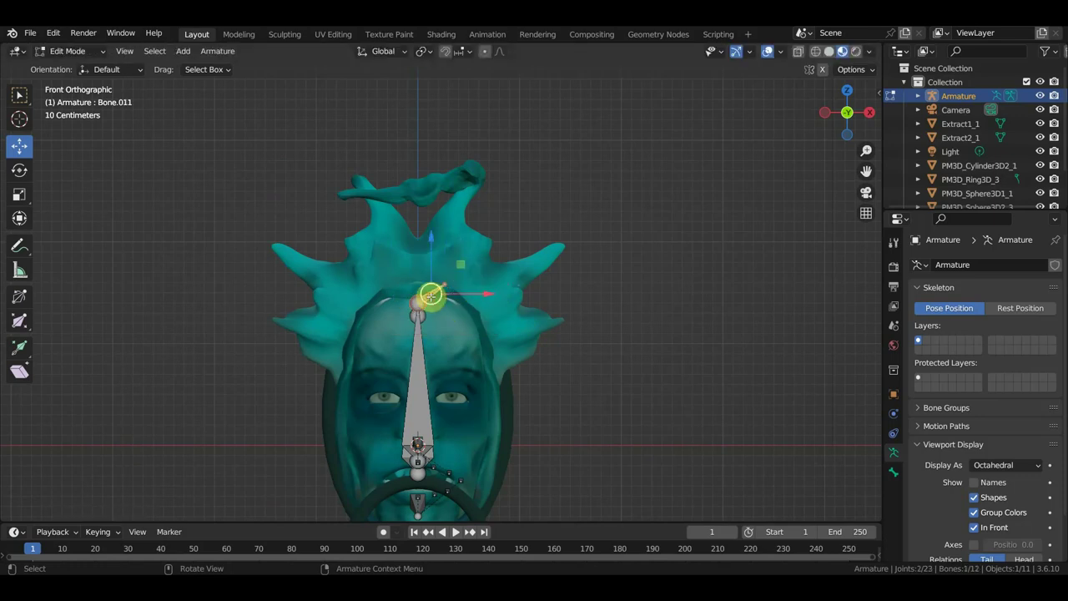
middle_click_drag(489, 293, 445, 297)
scroll(445, 297, "up", 3)
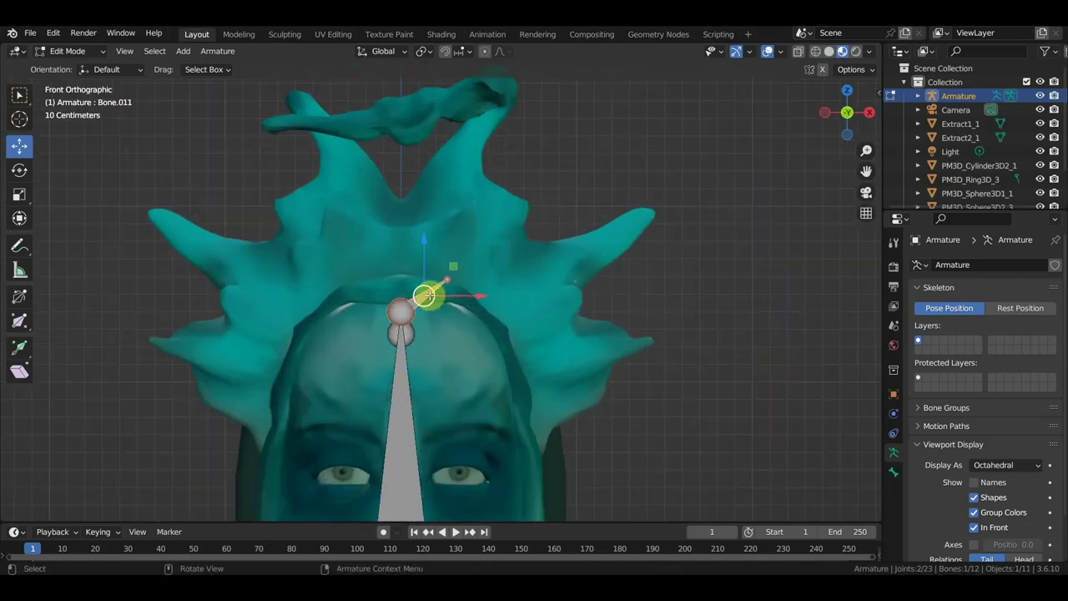
Extrude another small forehead bone, then duplicate it lower and rotate the copy into place
key("e")
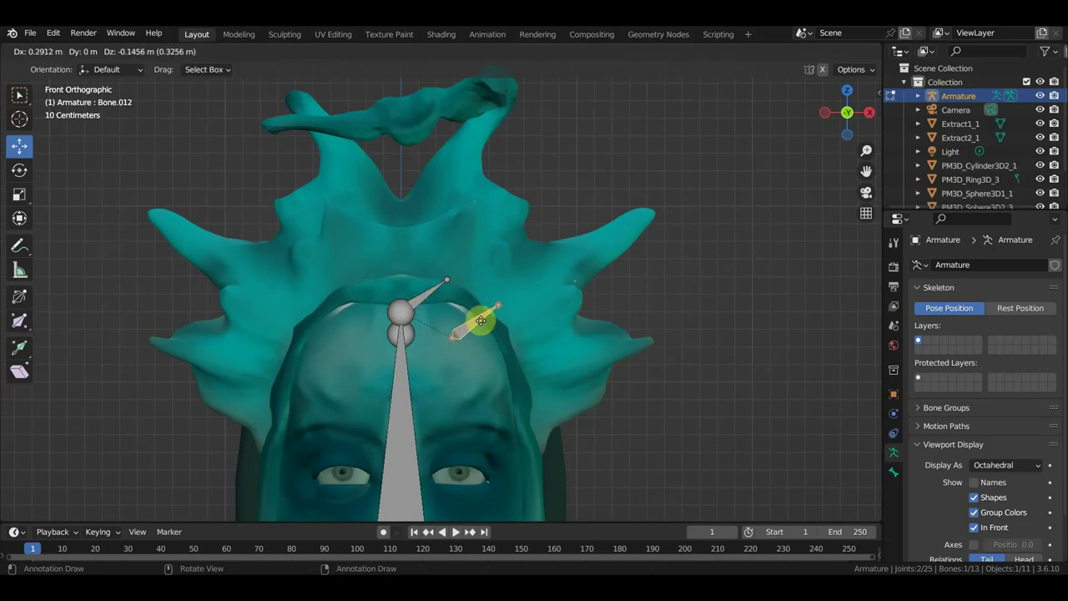
left_click(481, 320)
key("shift+d")
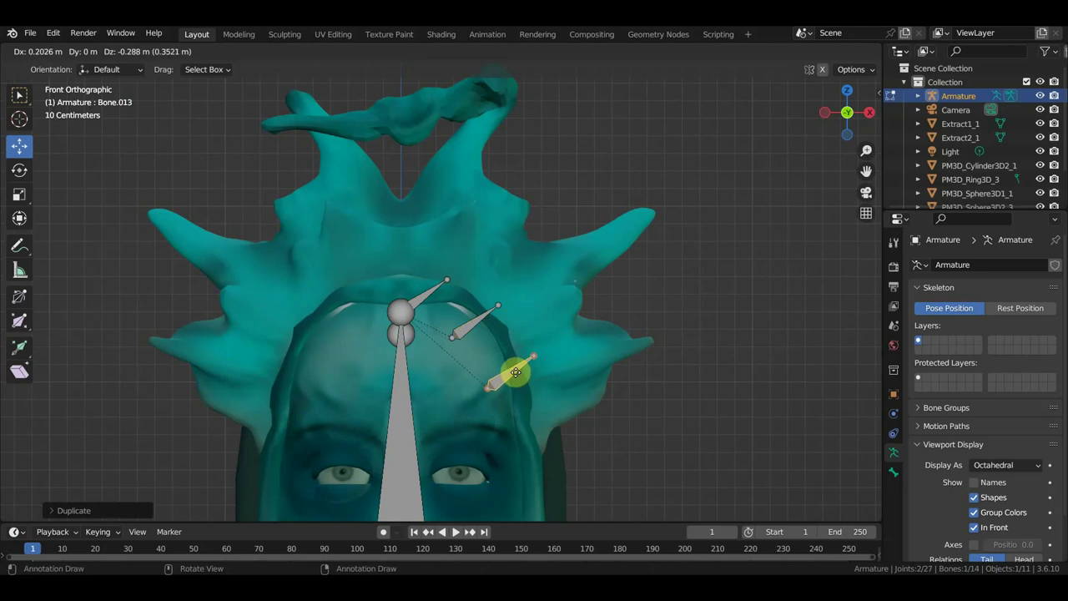
left_click(510, 375)
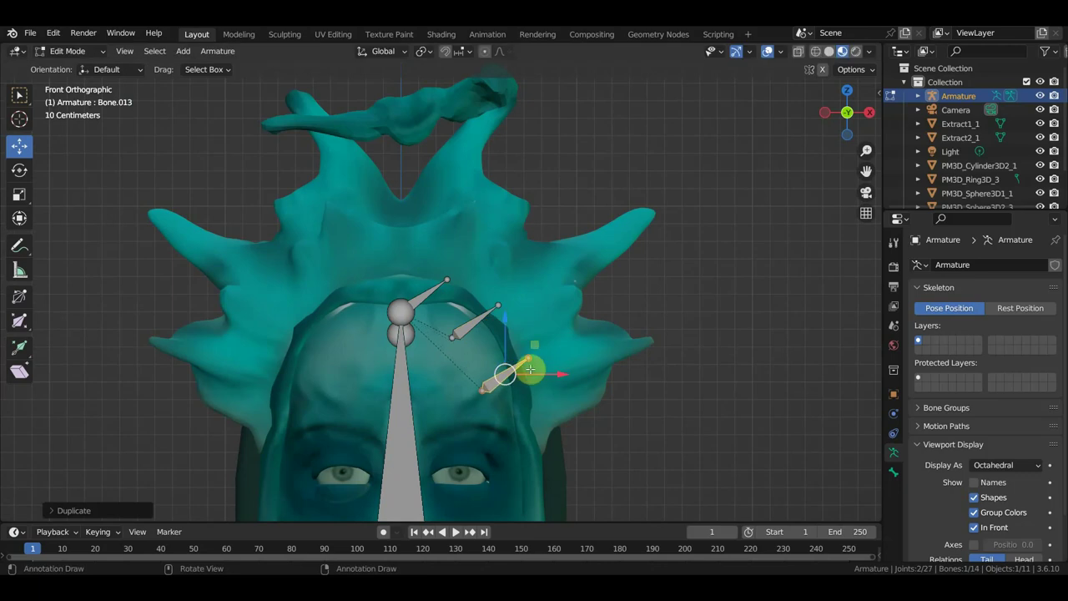
key("r")
left_click(561, 400)
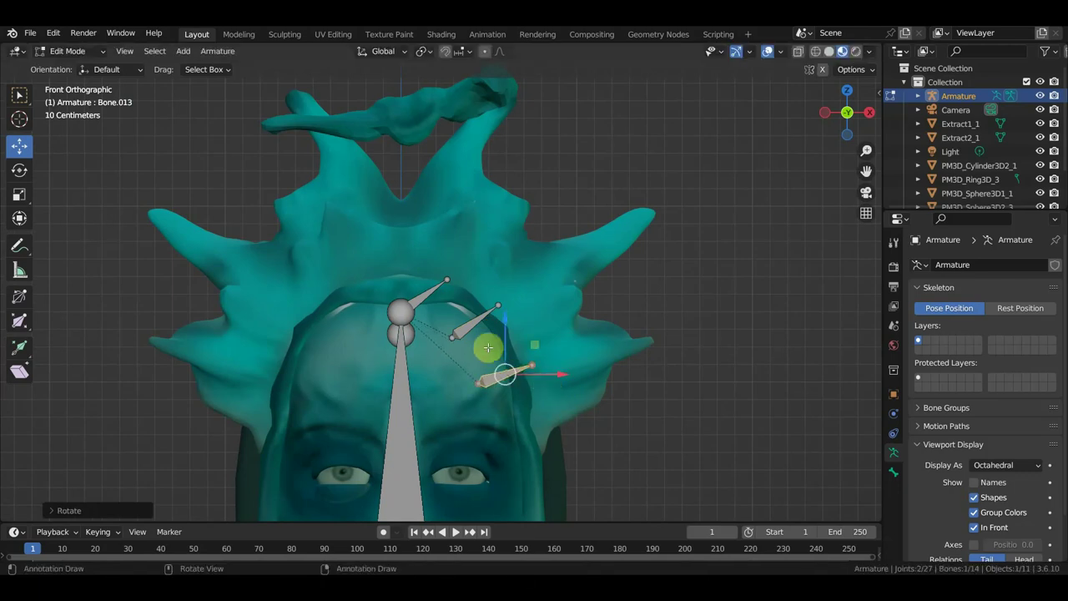
Extrude a new bone straight upward from the head bone's top joint in front view
left_click(404, 302)
middle_click_drag(415, 310, 401, 310)
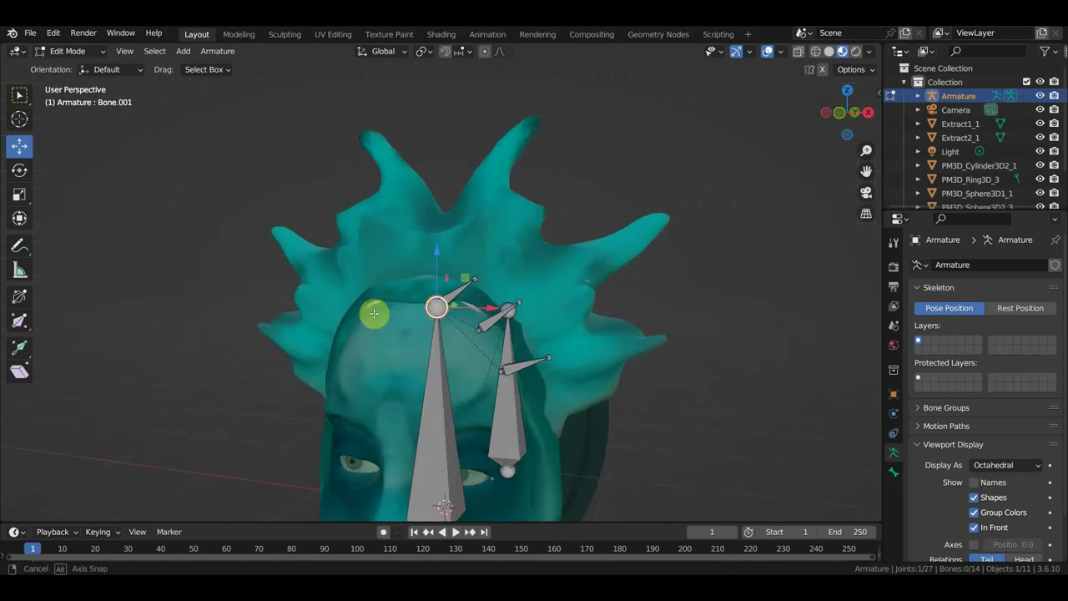
key("KP_1")
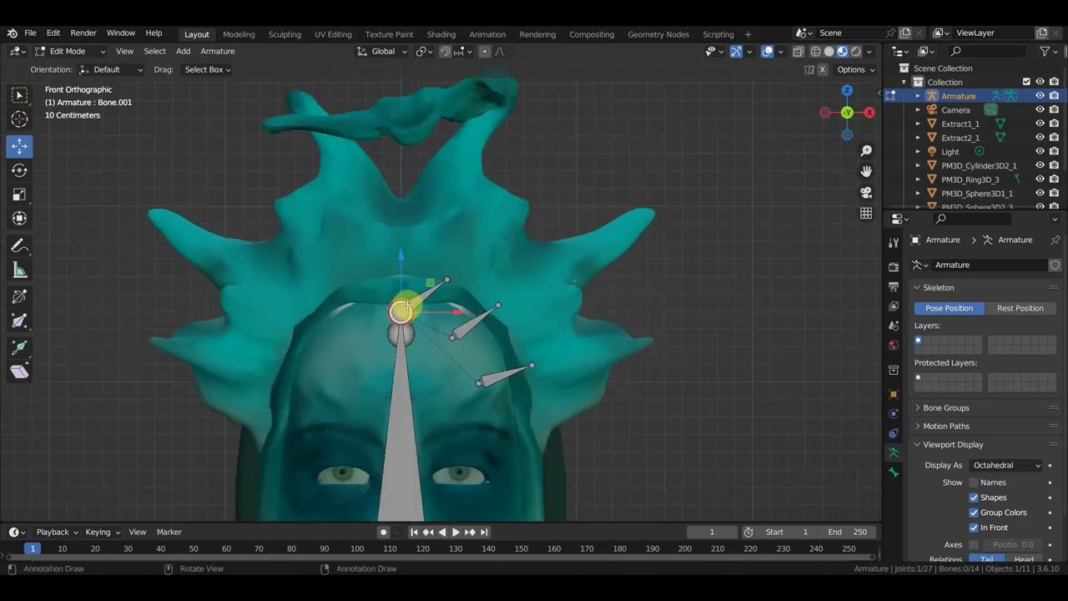
key("e")
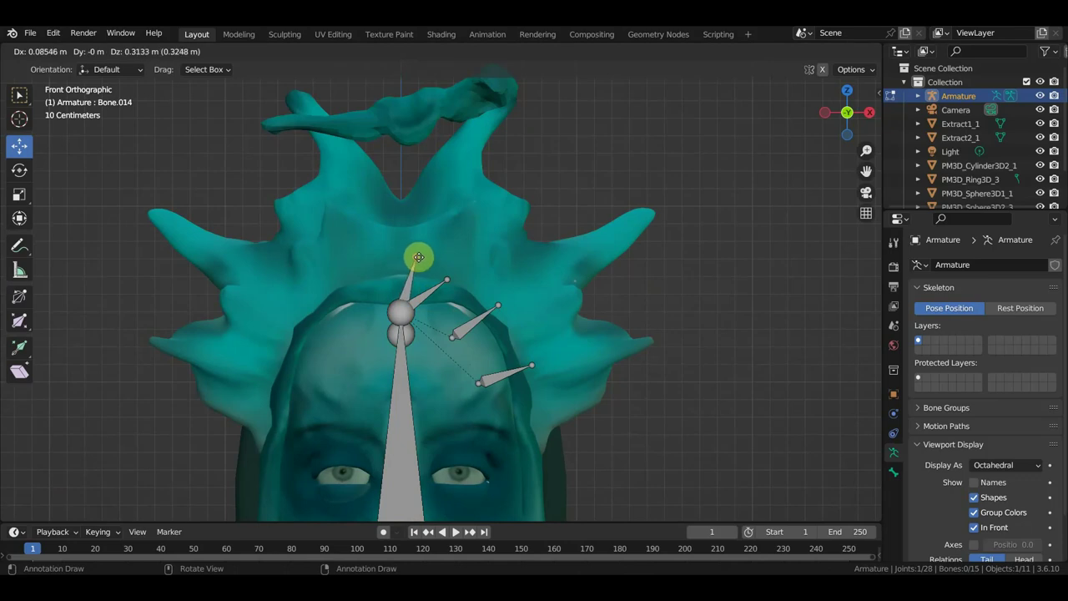
left_click(419, 257)
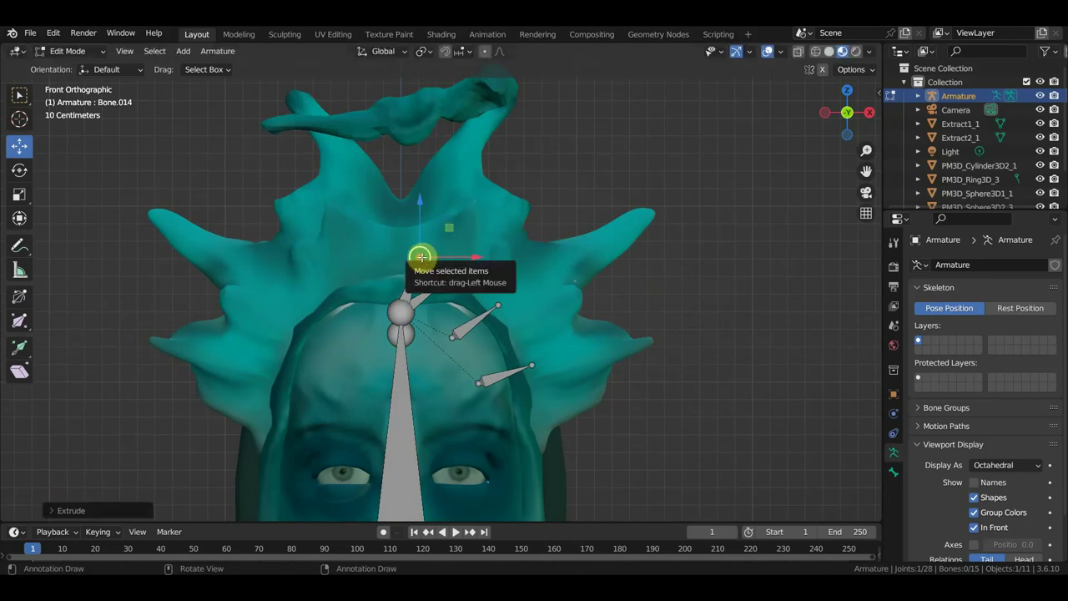
middle_click_drag(446, 269, 407, 327, "shift")
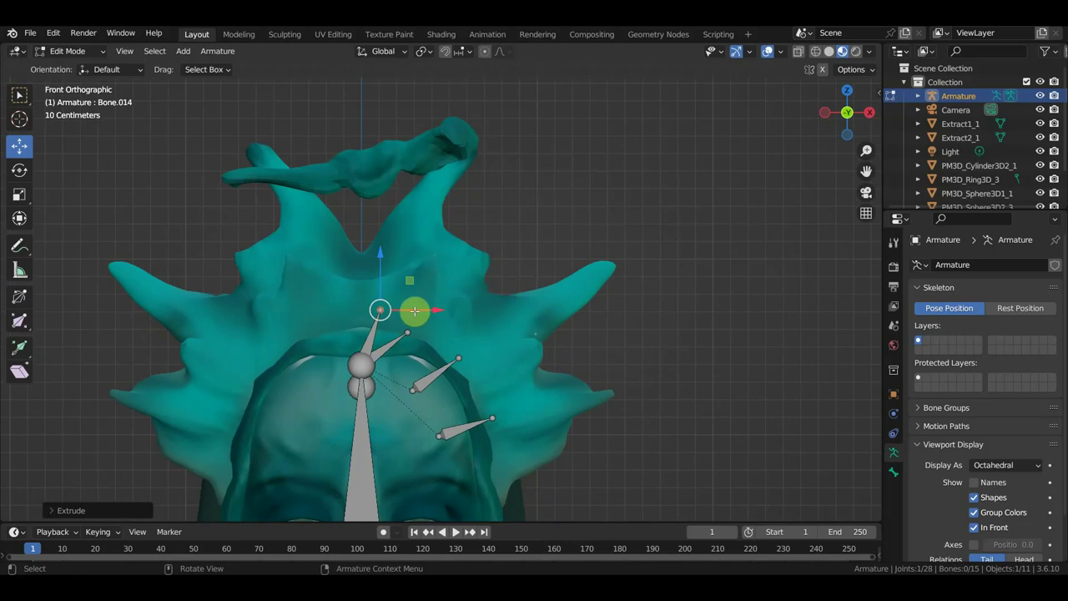
Extrude four long bones from the small forehead bones into the top horn and right-side spikes
key("e")
left_click(502, 149)
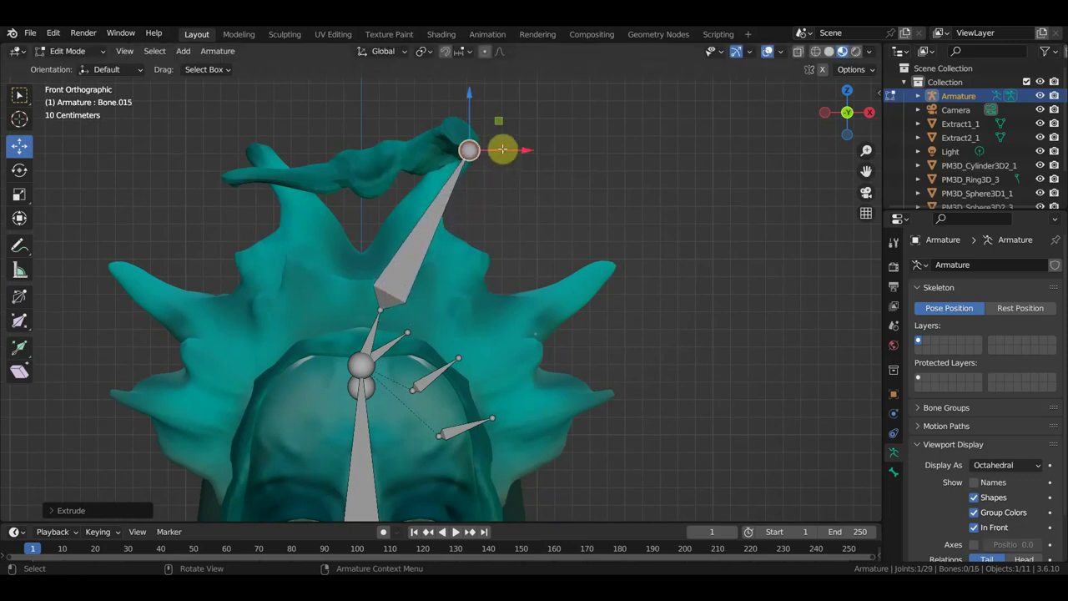
left_click(408, 332)
key("e")
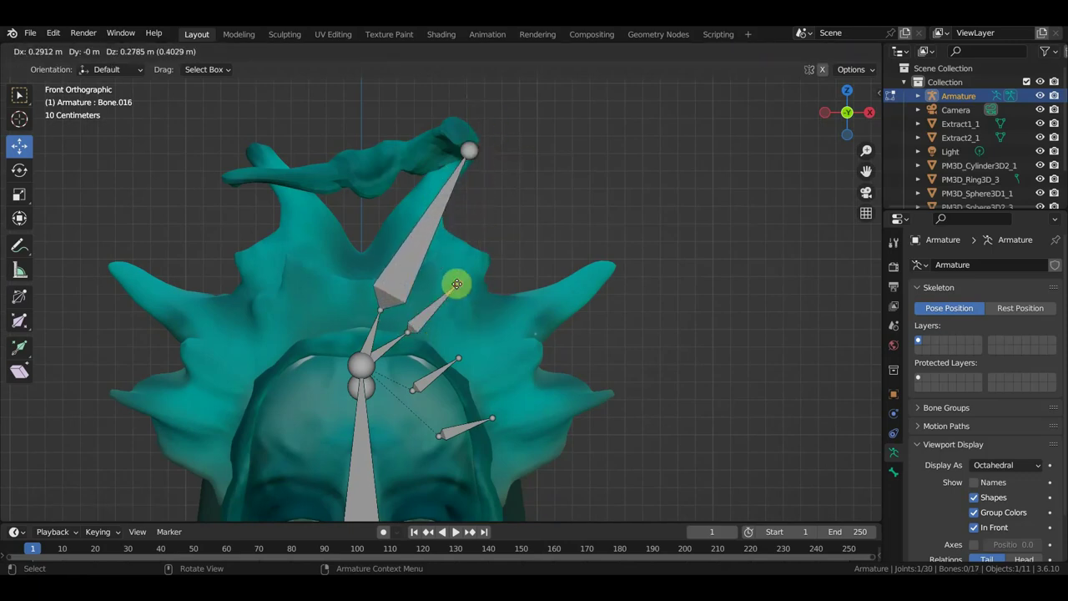
left_click(480, 272)
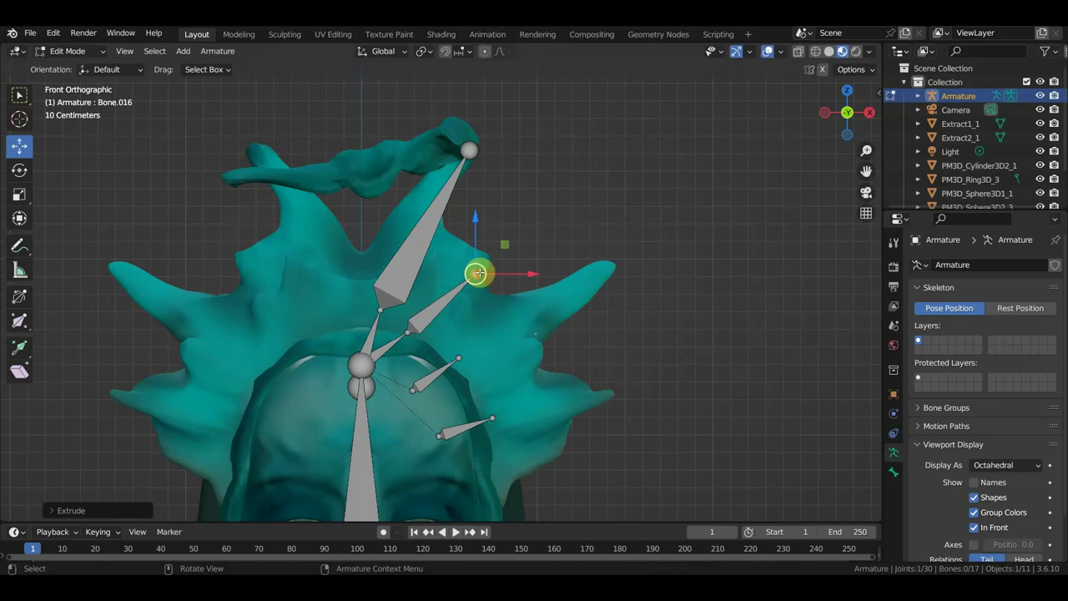
left_click(458, 357)
key("e")
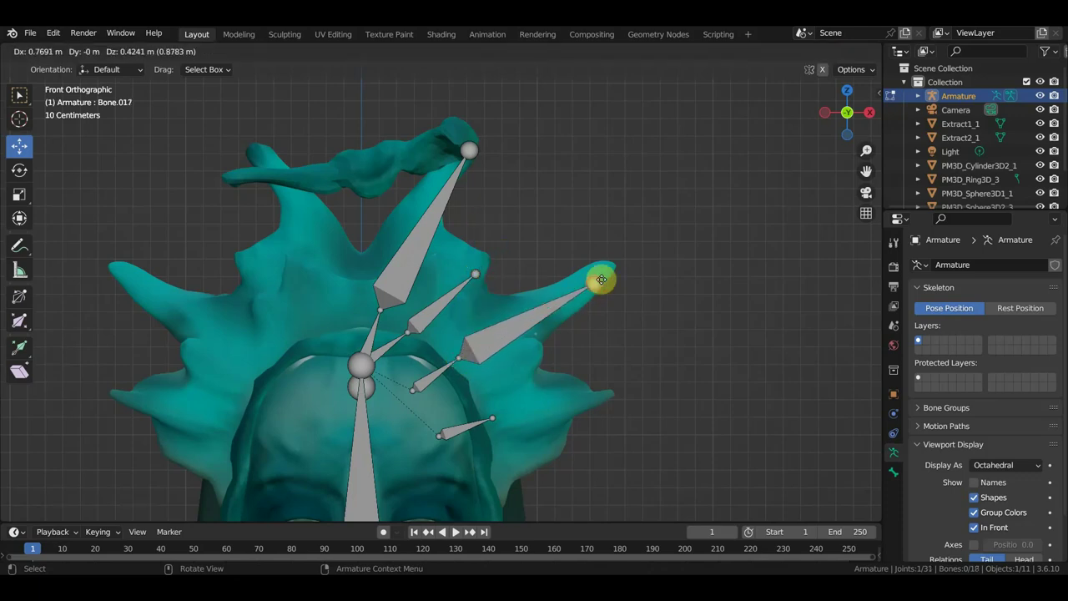
left_click(615, 269)
left_click(496, 418)
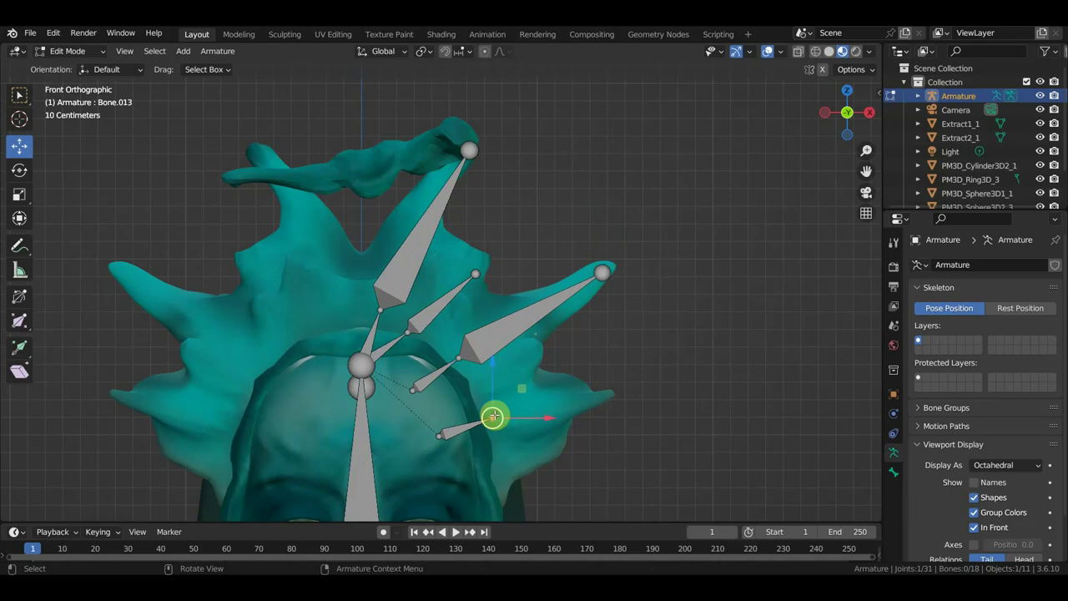
key("e")
left_click(611, 395)
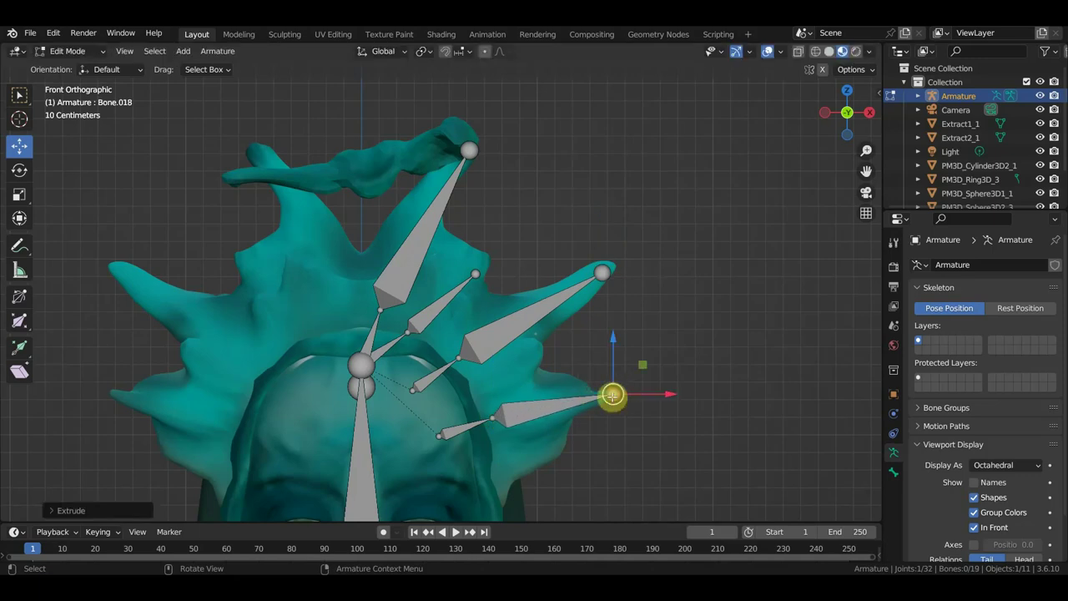
left_click(536, 412)
left_click(505, 332, "shift")
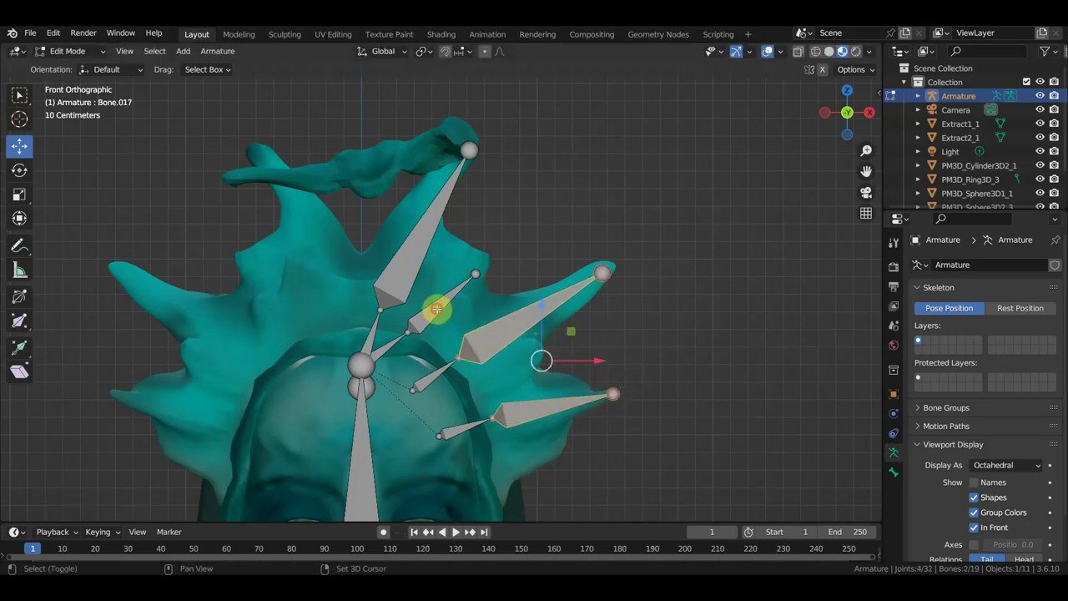
Subdivide the four selected spike bones twice via Armature > Subdivide
left_click(409, 262, "shift")
right_click(412, 266)
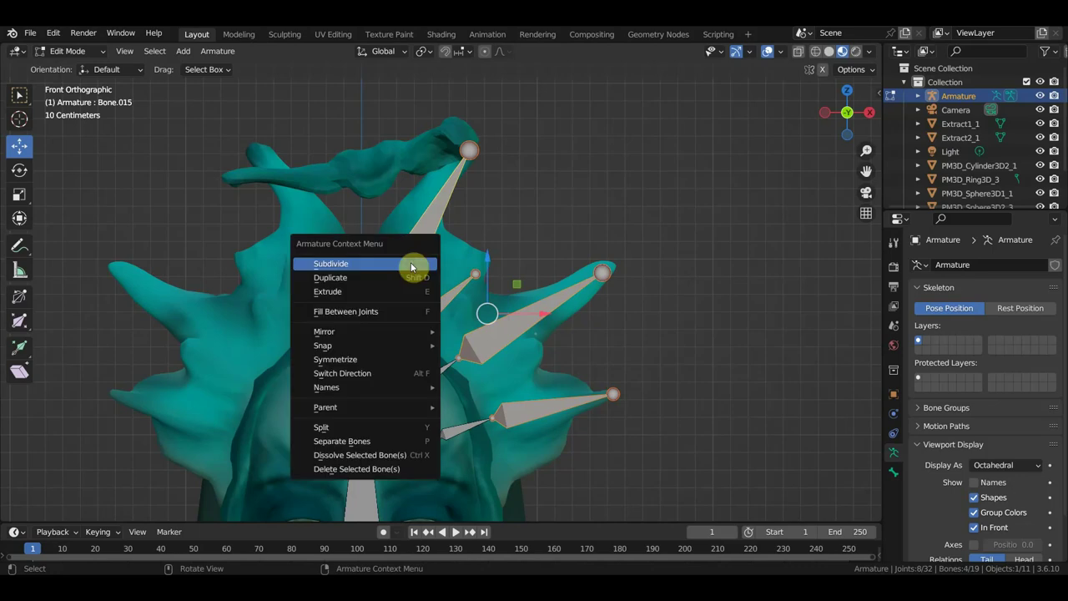
left_click(411, 264)
right_click(406, 267)
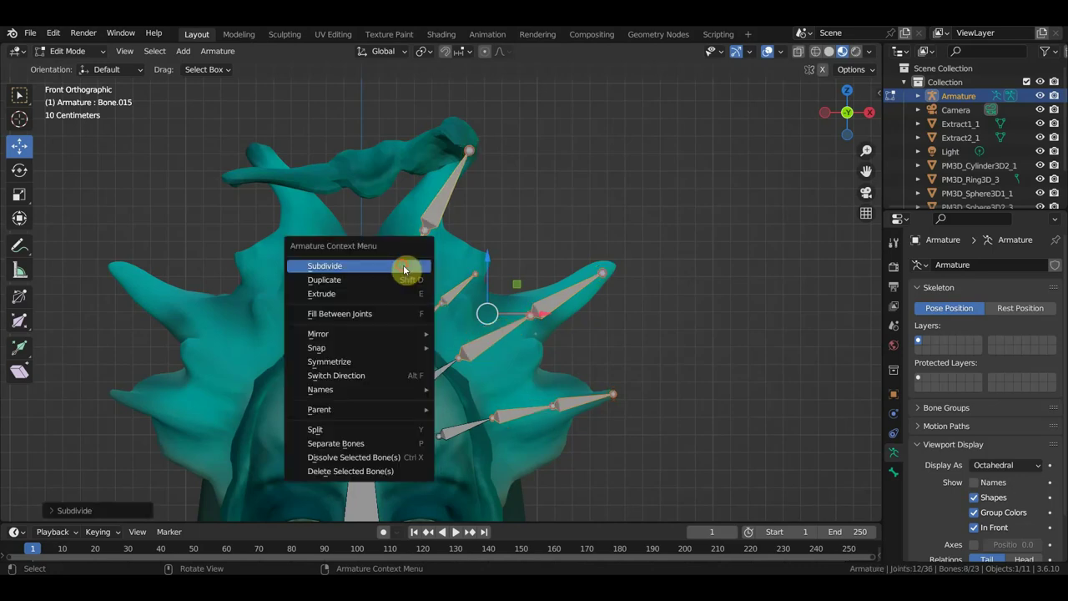
left_click(403, 267)
Nudge one spike bone joint slightly up and to the left
scroll(517, 332, "down", 2)
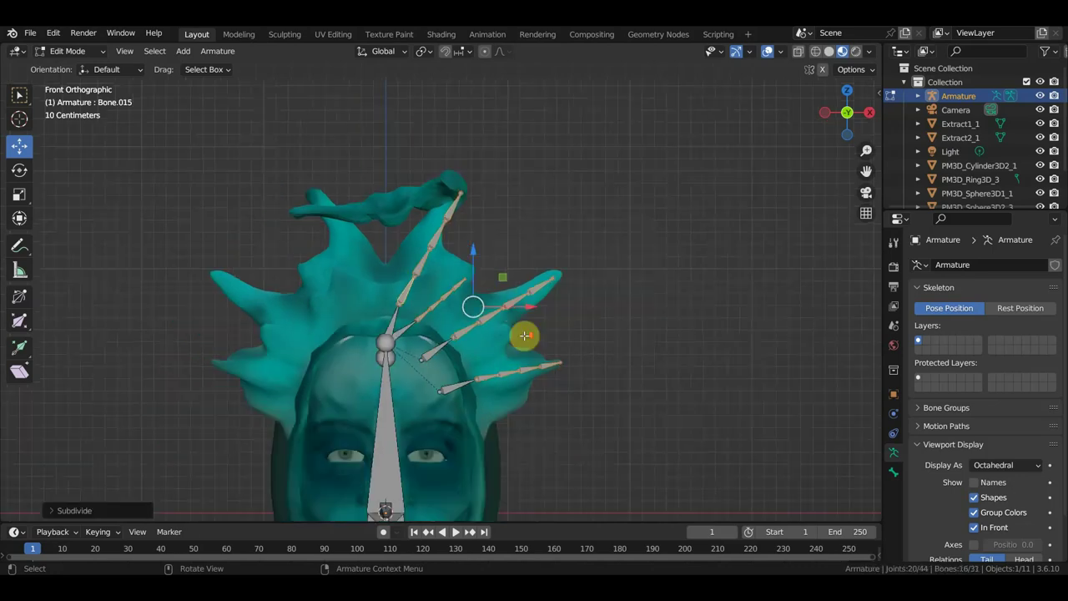
middle_click_drag(535, 342, 557, 310, "shift")
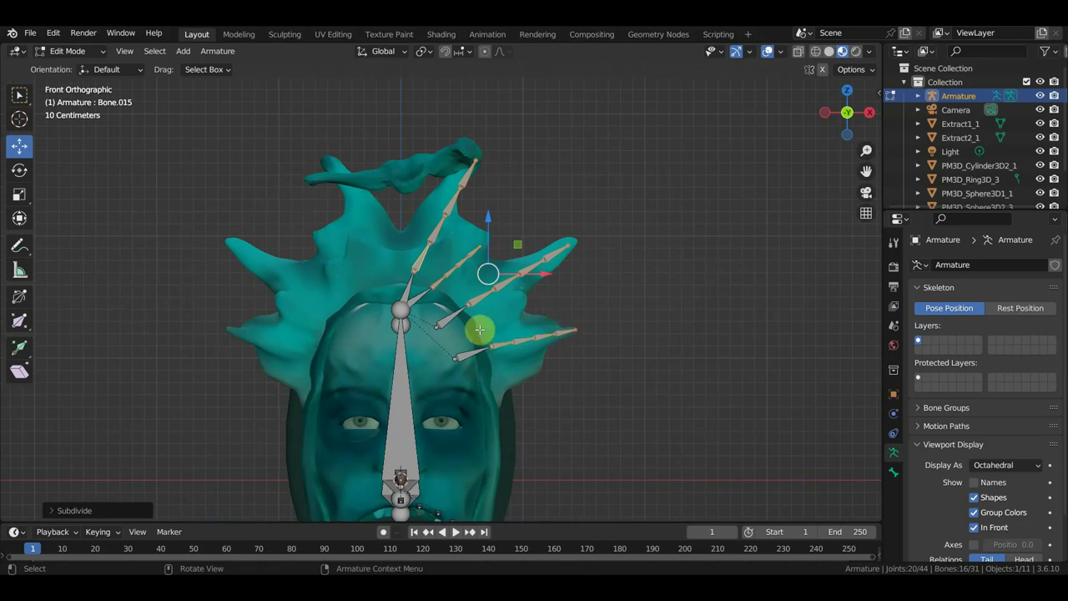
left_click_drag(442, 315, 417, 301)
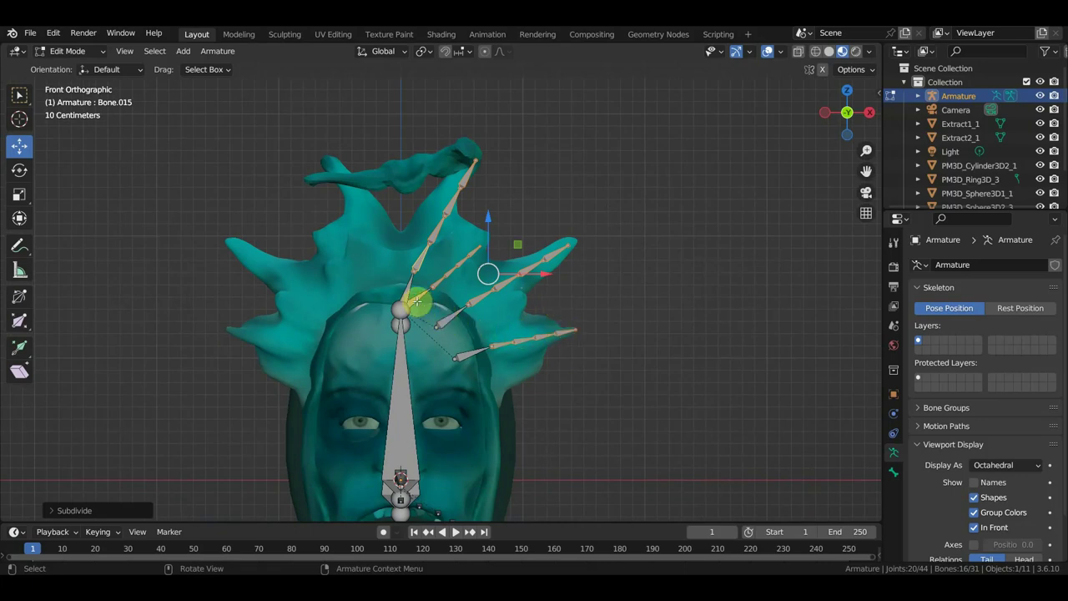
middle_click_drag(417, 301, 471, 252, "shift")
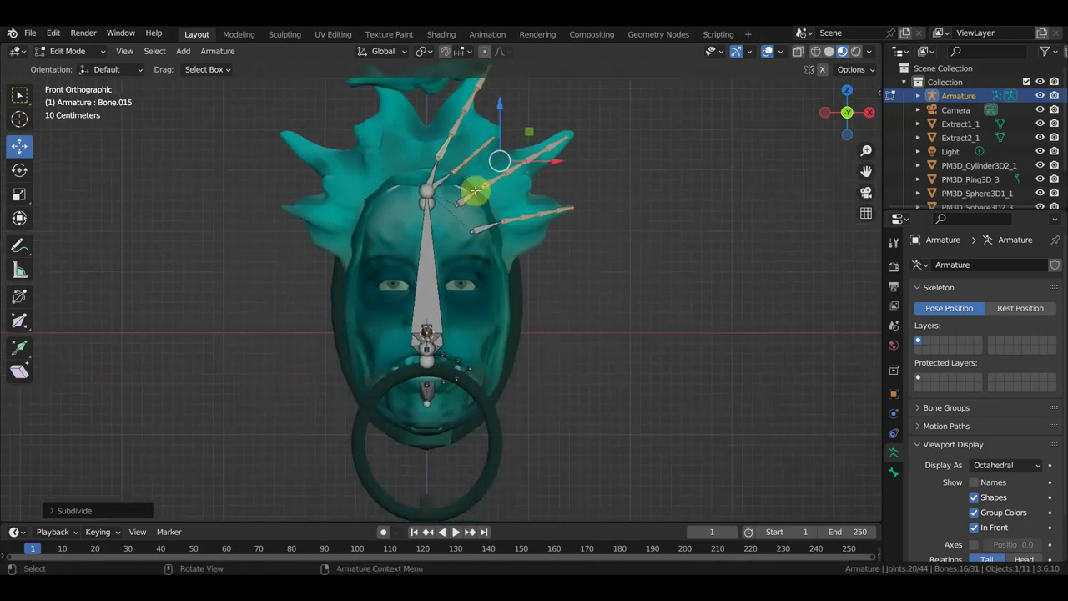
scroll(471, 252, "up", 2)
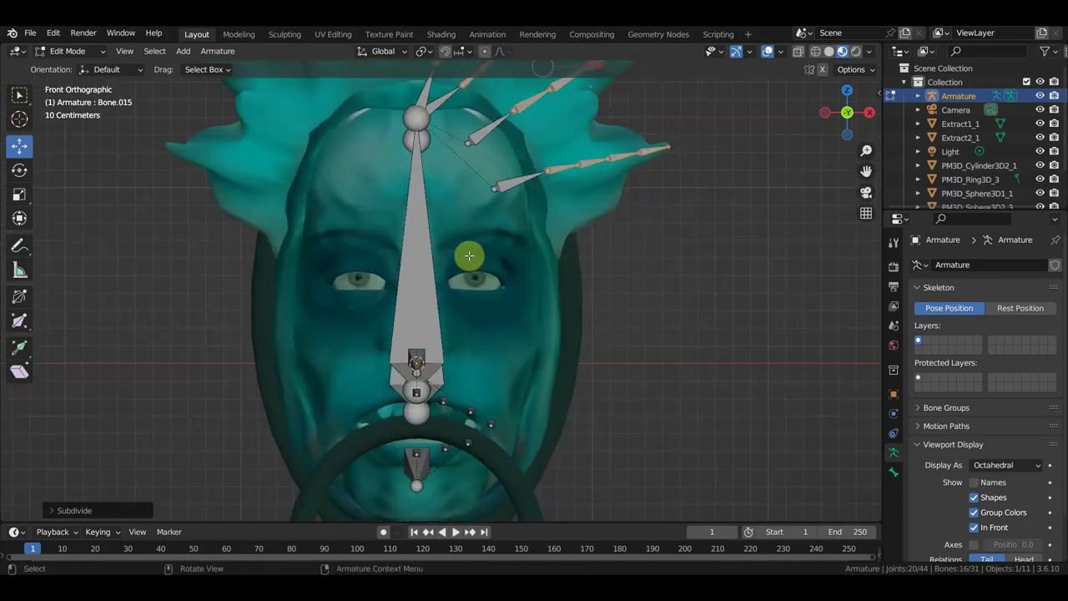
Move a bone up onto the brow as the first eyebrow bone
left_click(470, 409)
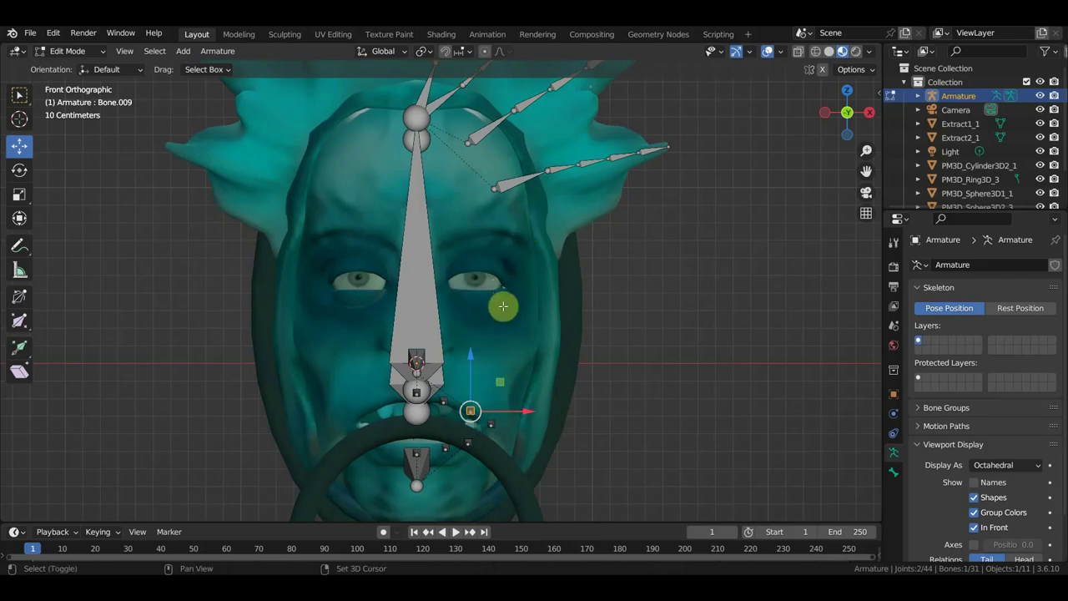
key("shift+a")
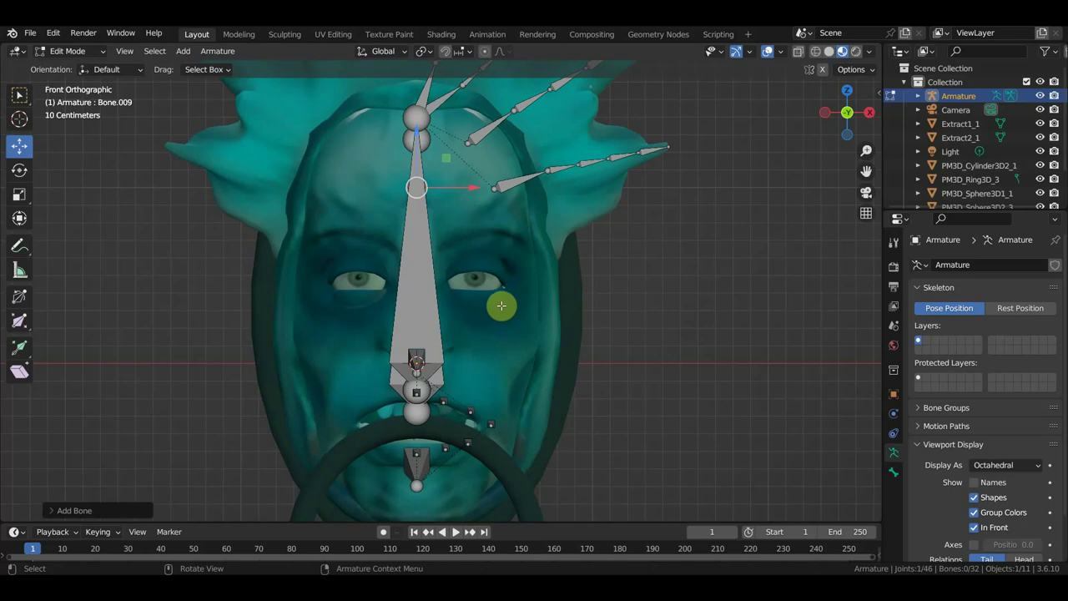
key("ctrl+z")
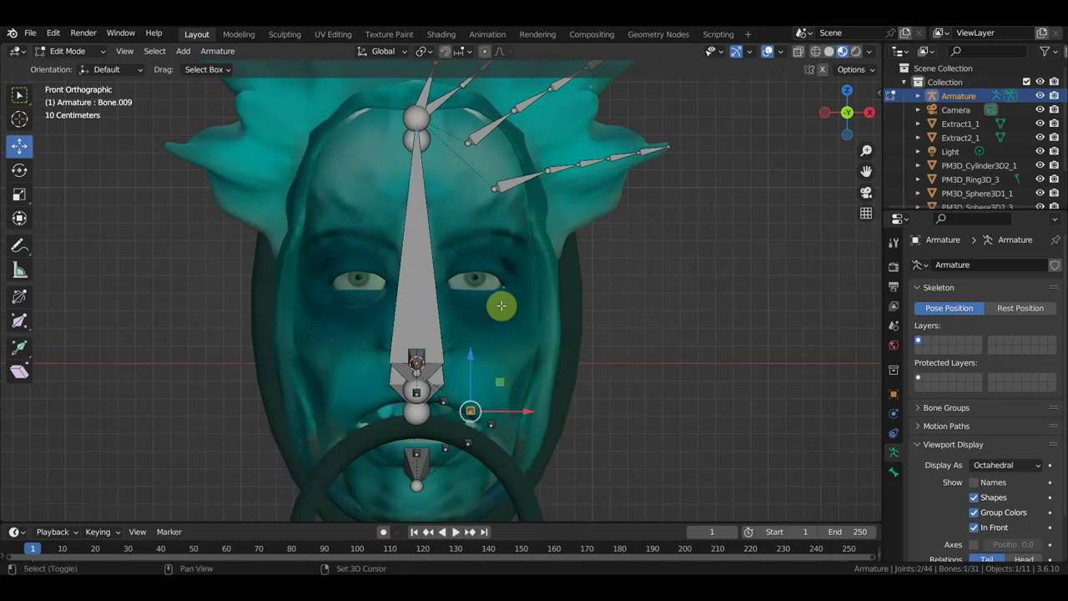
key("g")
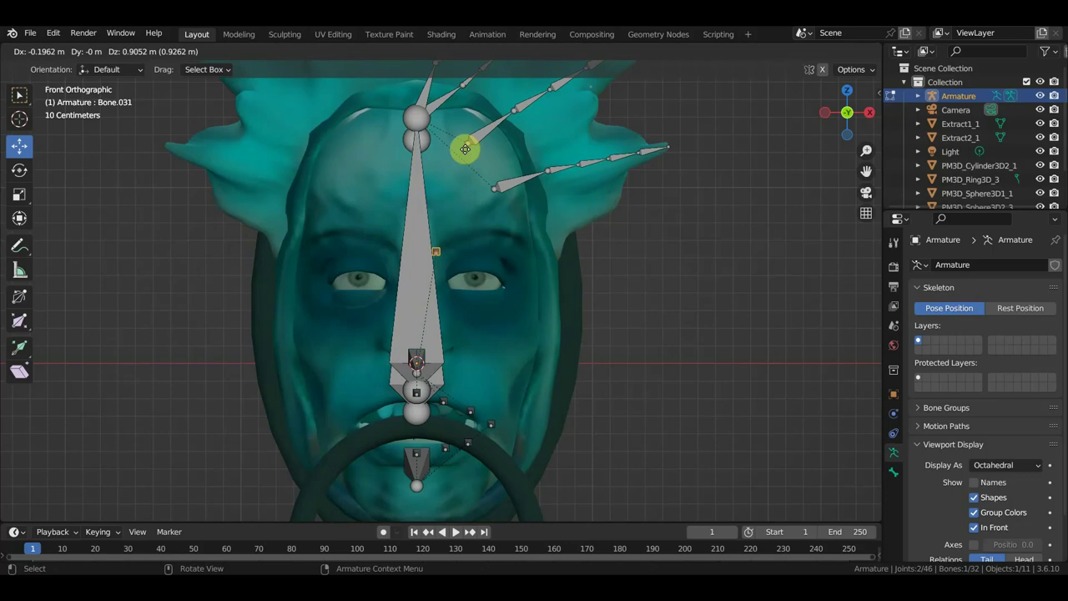
left_click(467, 138)
mouse_move(496, 209)
middle_mouse_down()
mouse_move(473, 243)
mouse_move(626, 251)
middle_mouse_up()
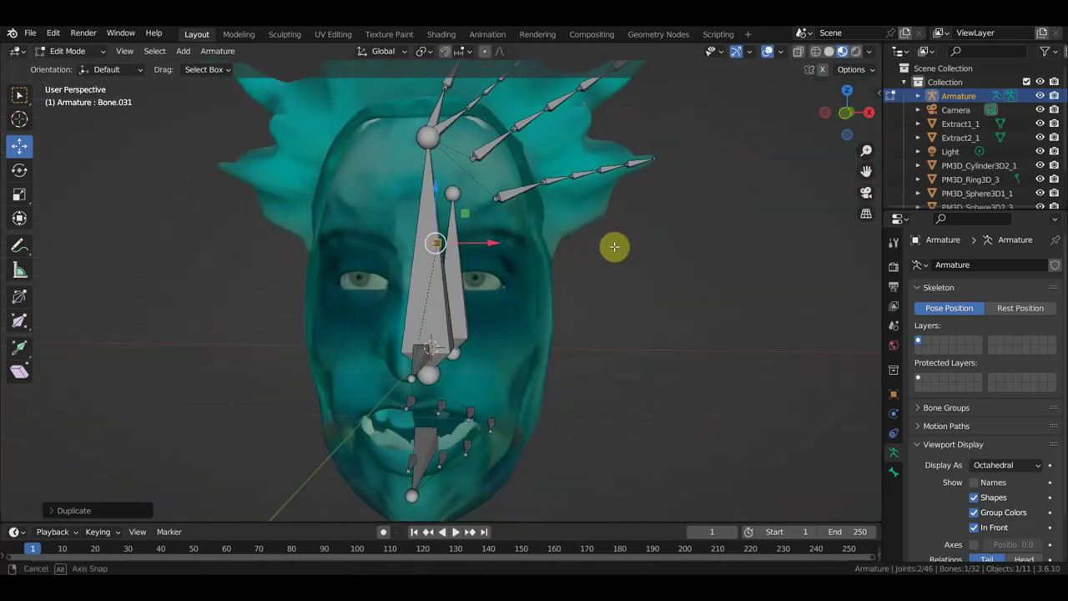
key("KP_1")
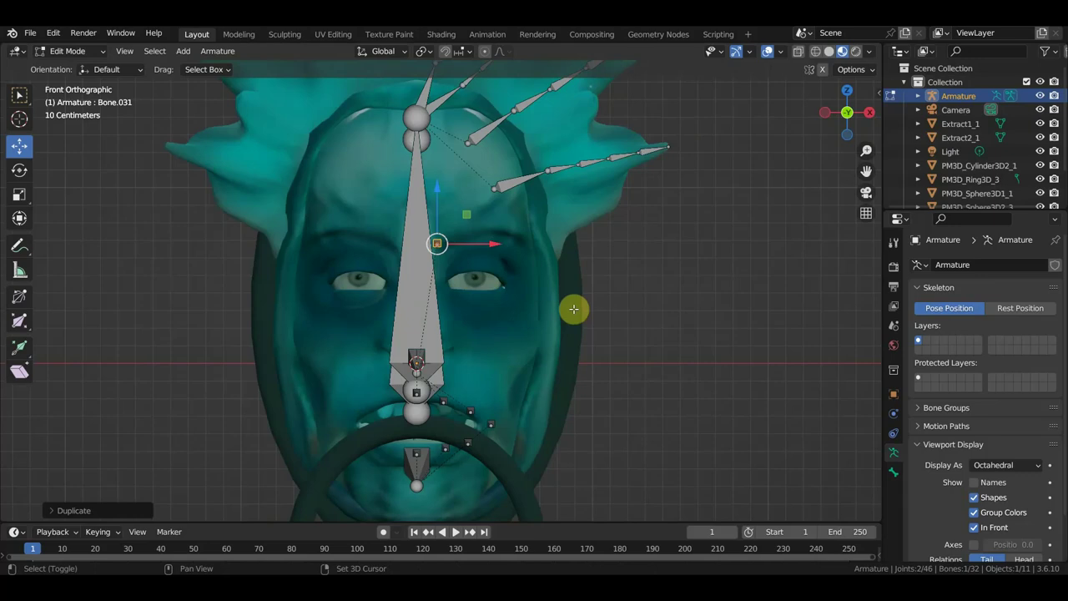
Duplicate the brow bone three times, spacing the copies along the brow line
key("shift+d")
left_click(601, 293)
key("shift+d")
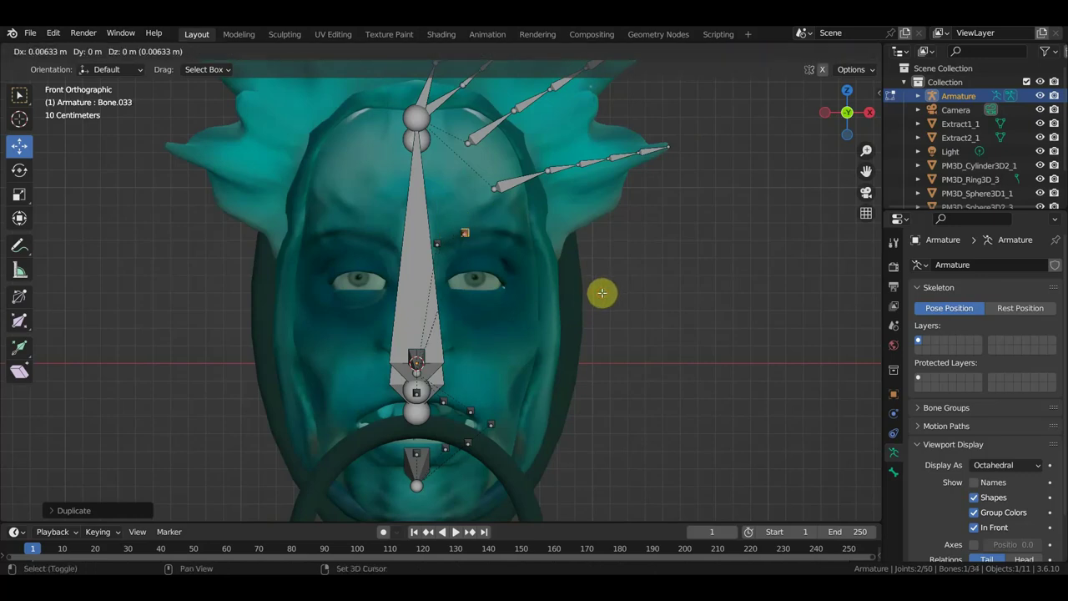
left_click(627, 286)
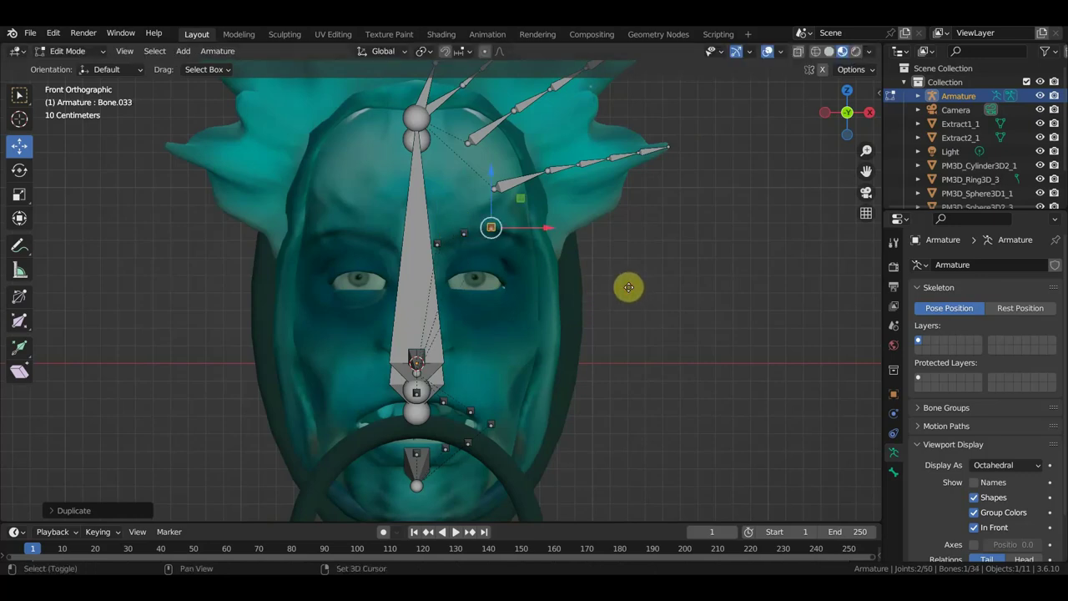
key("shift+d")
left_click(655, 293)
mouse_move(655, 293)
middle_mouse_down()
mouse_move(517, 314)
mouse_move(491, 377)
mouse_move(447, 388)
mouse_move(492, 304)
middle_mouse_up()
Push a brow bone onto the face surface and add a fifth, smaller brow bone further out
key("g")
left_click(482, 376)
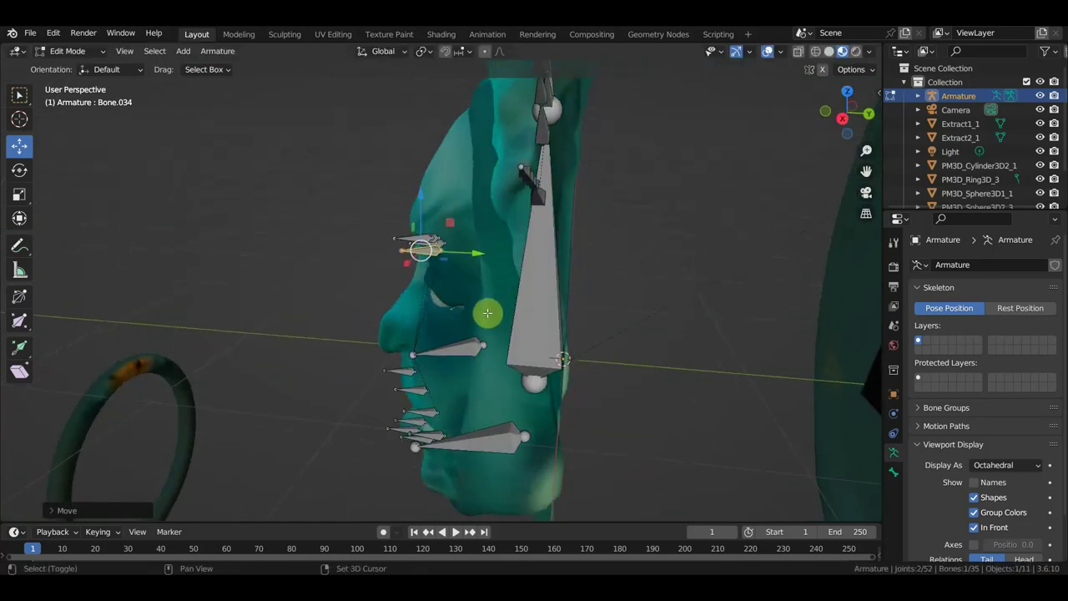
key("shift+d")
left_click(561, 319)
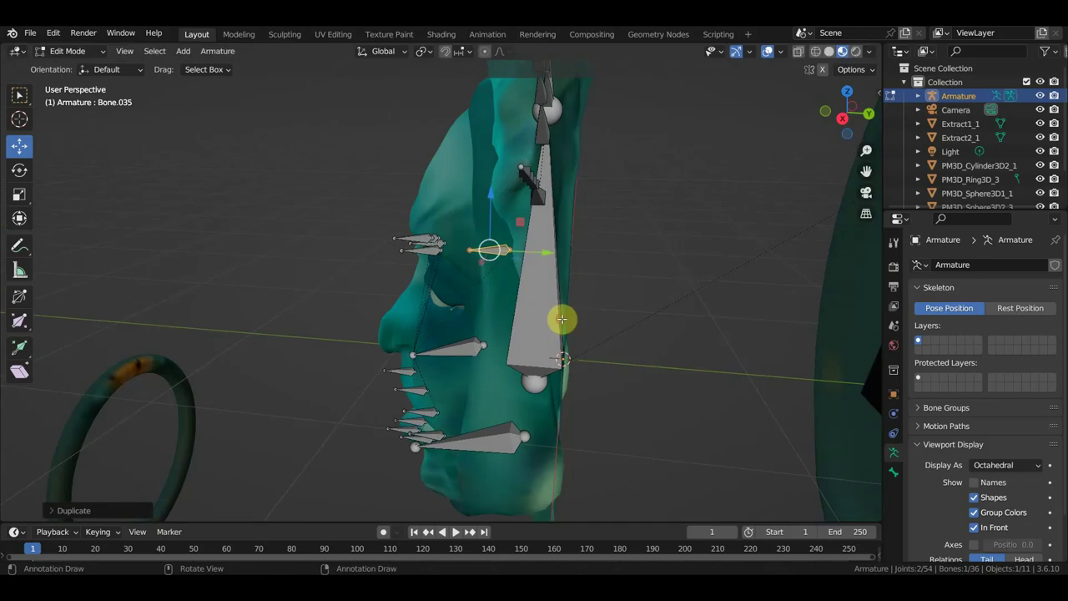
key("s")
left_click(639, 335)
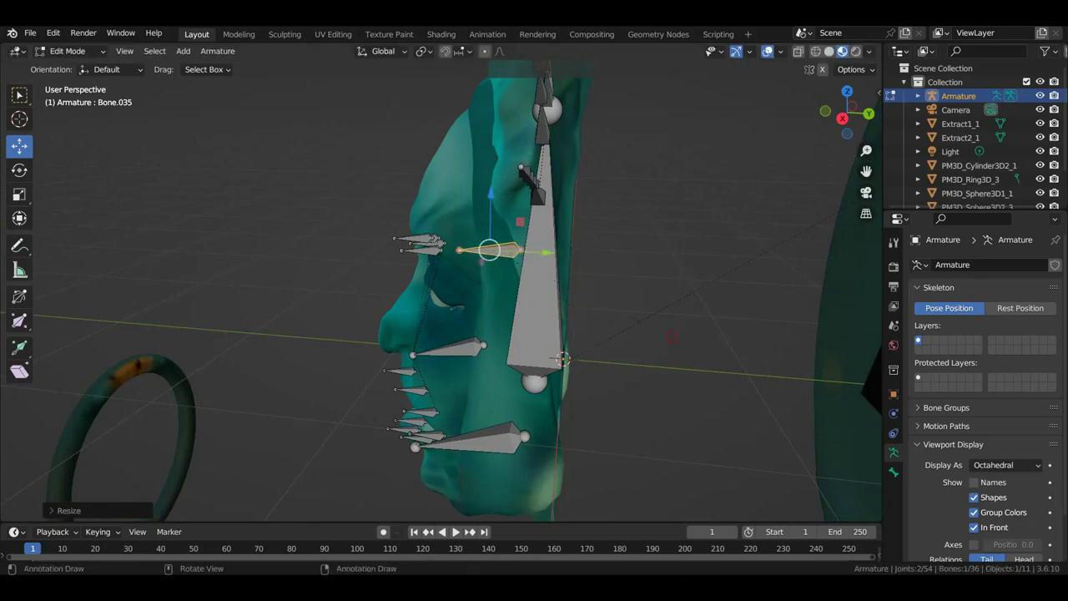
middle_click_drag(639, 328, 755, 324)
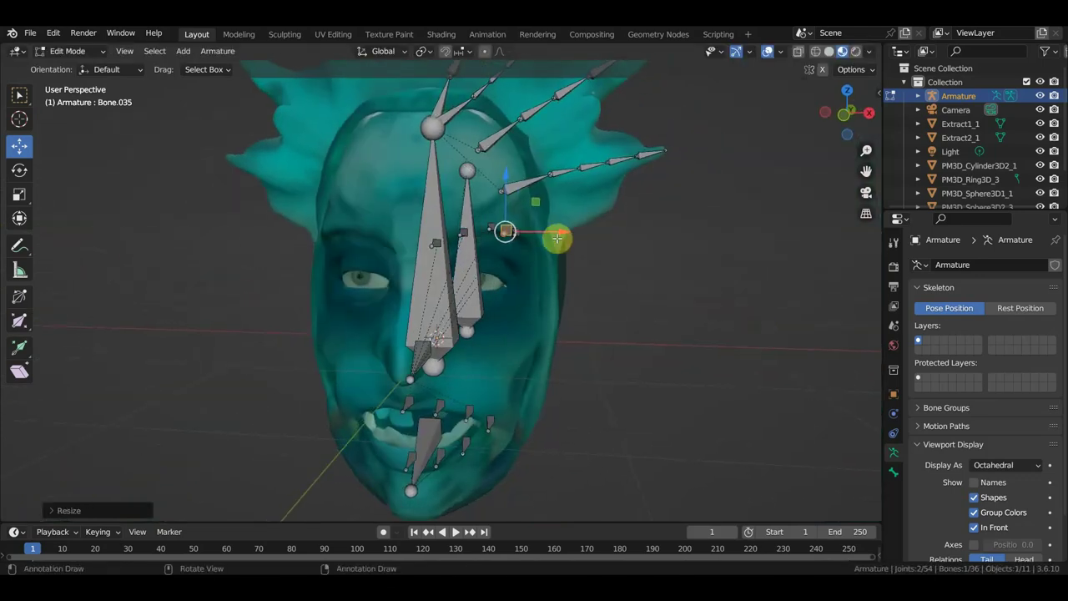
left_click_drag(562, 232, 588, 233)
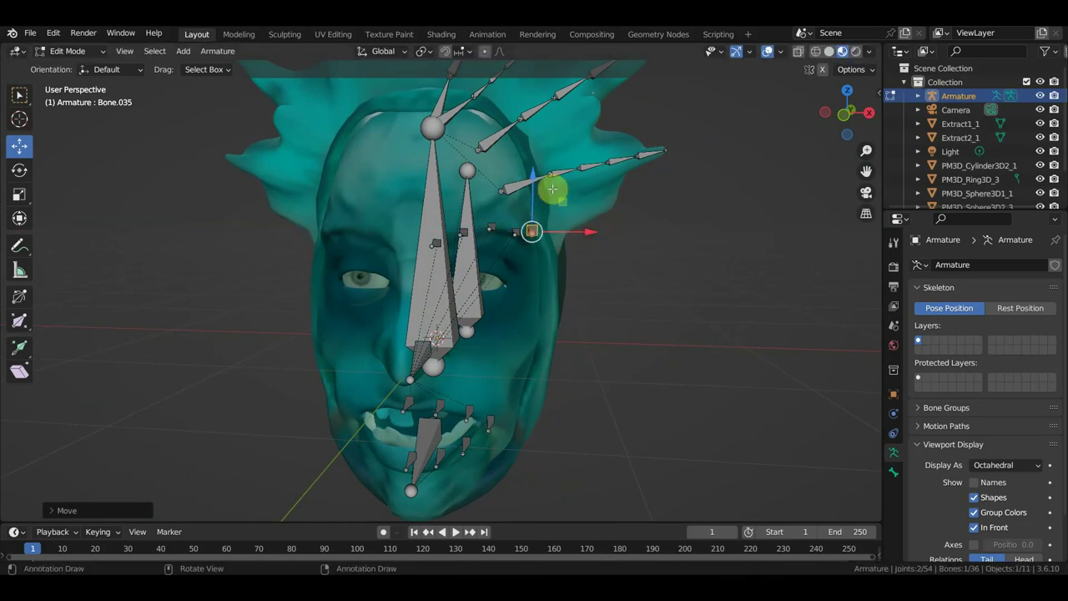
key("KP_1")
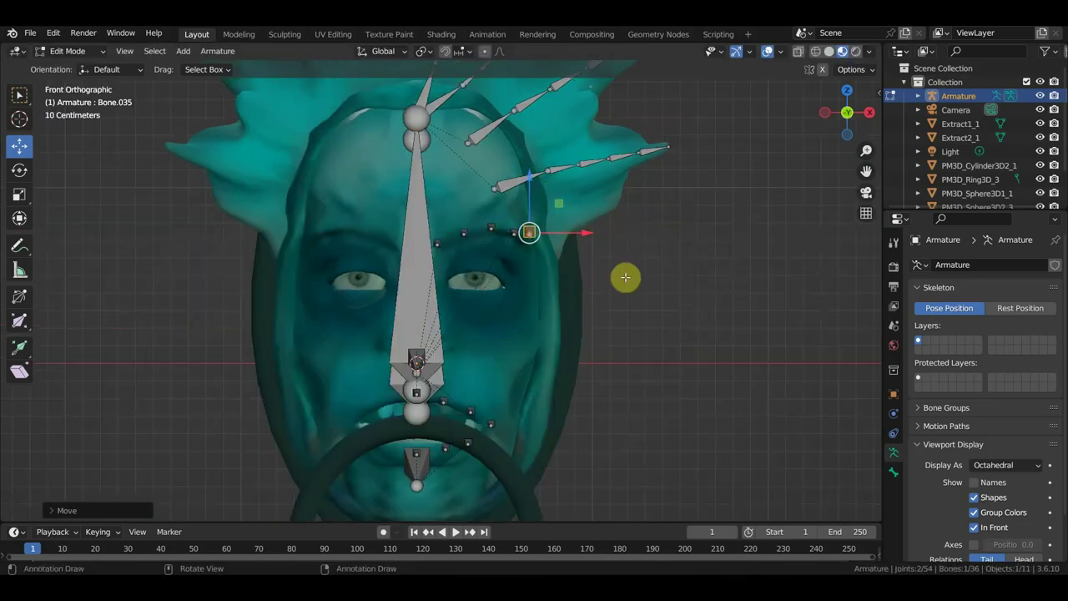
left_click(492, 222)
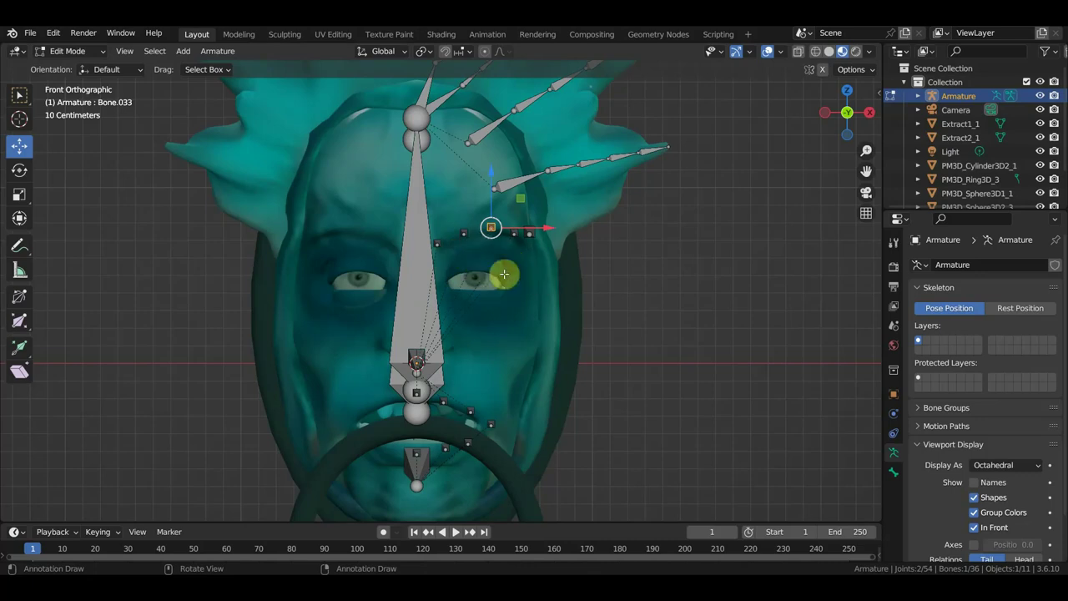
Duplicate a brow bone five times along the upper eyelid, from inner to outer corner
scroll(506, 272, "up", 2)
scroll(505, 272, "up", 1)
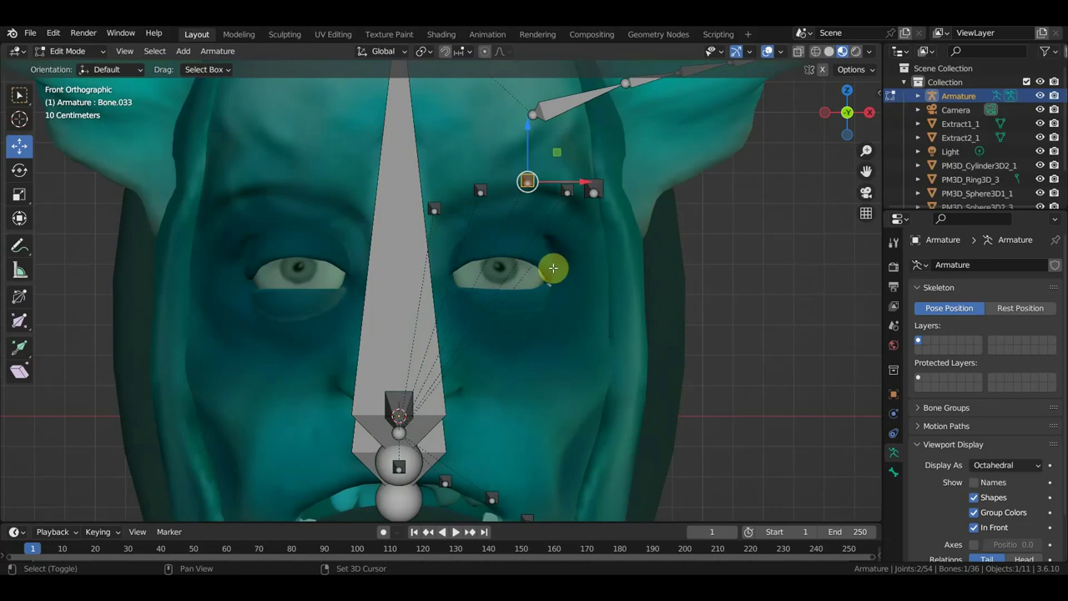
key("shift+d")
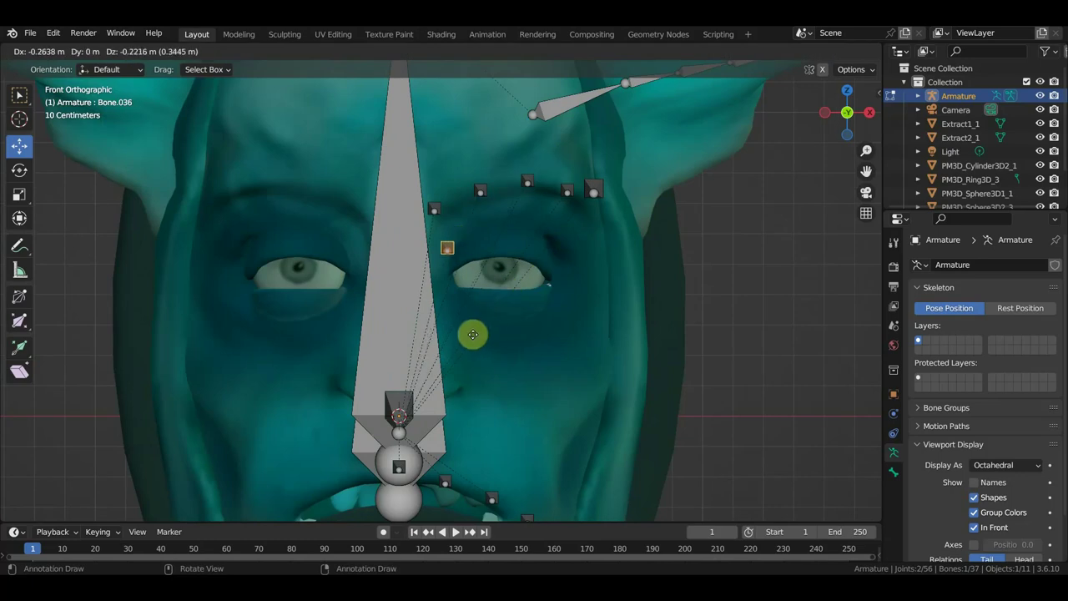
left_click(472, 335)
key("shift+d")
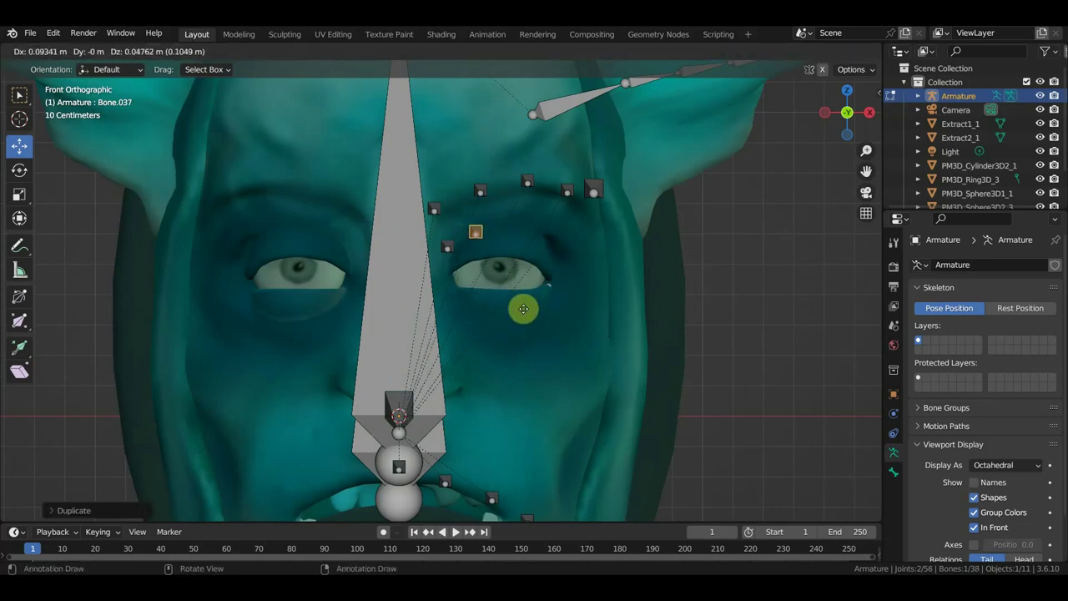
left_click(525, 306)
key("shift+d")
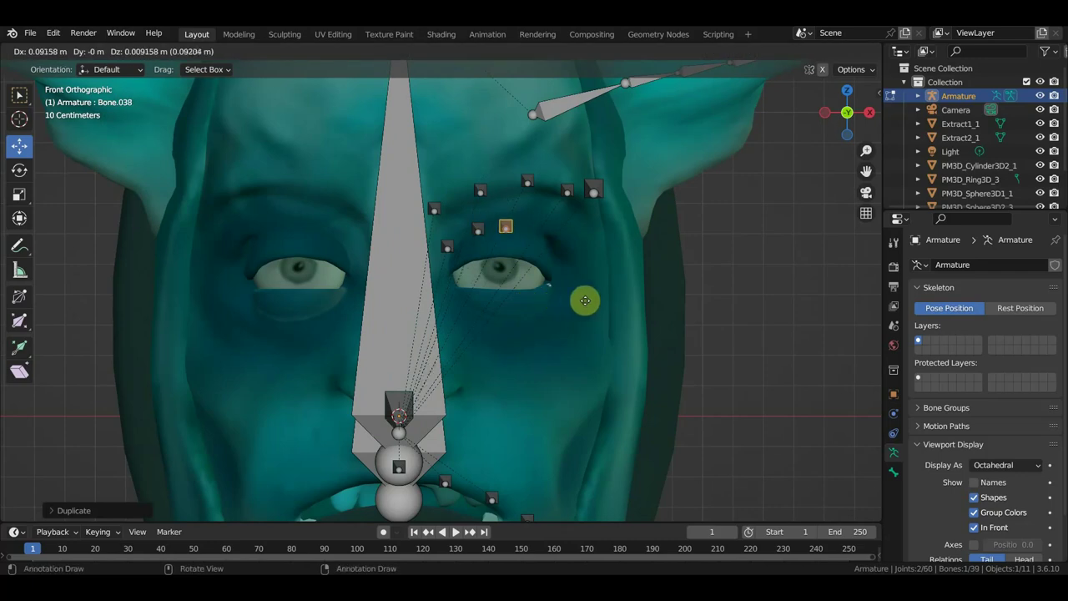
left_click(597, 301)
key("shift+d")
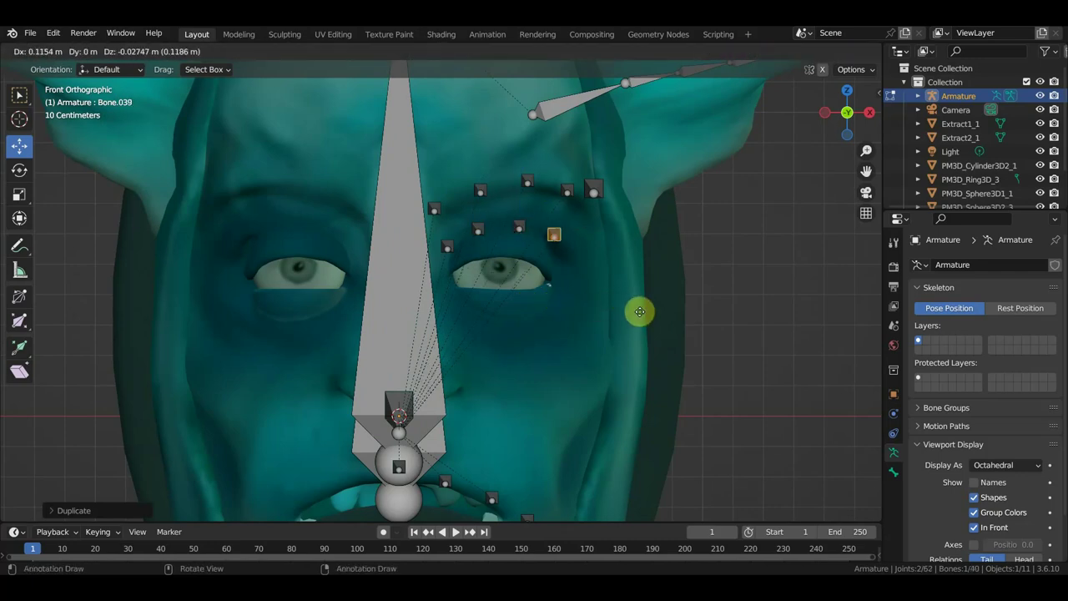
left_click(642, 313)
key("shift+d")
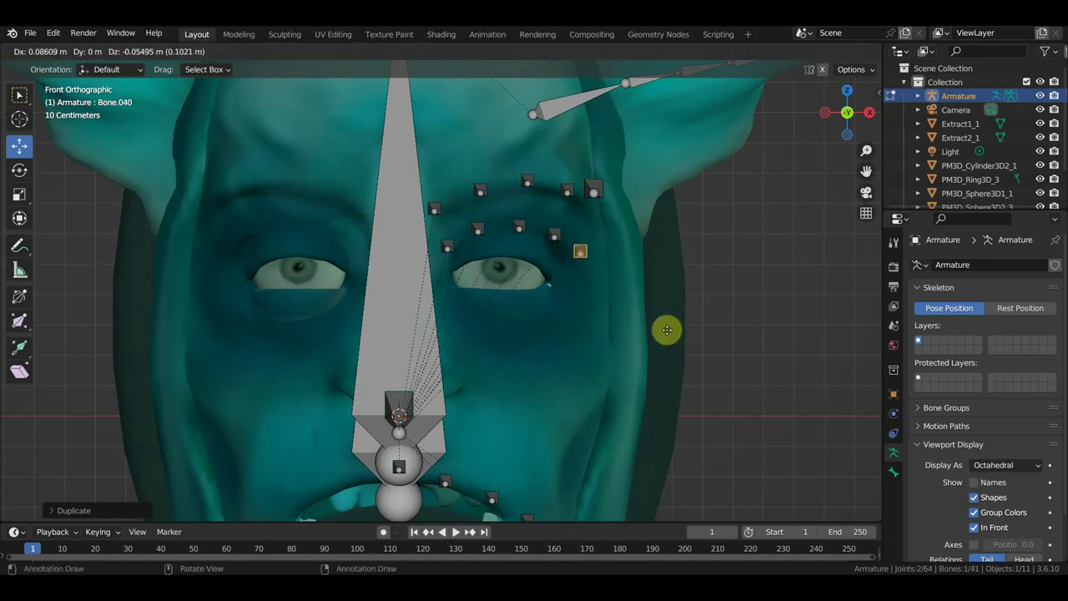
left_click(673, 334)
mouse_move(672, 335)
middle_mouse_down()
mouse_move(536, 369)
mouse_move(510, 386)
mouse_move(505, 358)
middle_mouse_up()
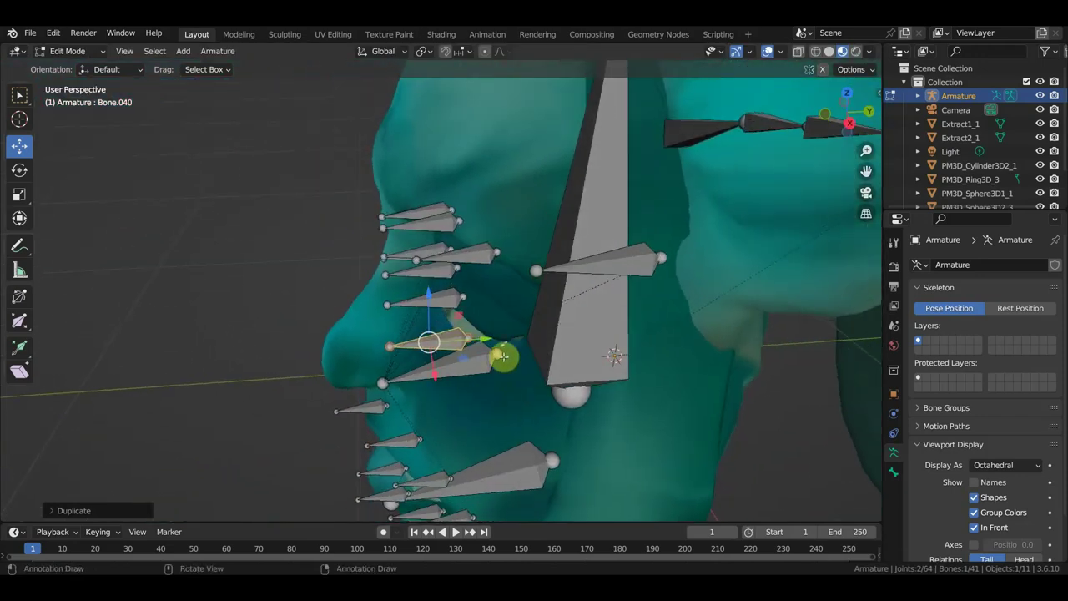
Slide Bone.040, Bone.039 and Bone.038 along the Y axis onto the eyelid surface
key("g")
key("y")
left_click(566, 343)
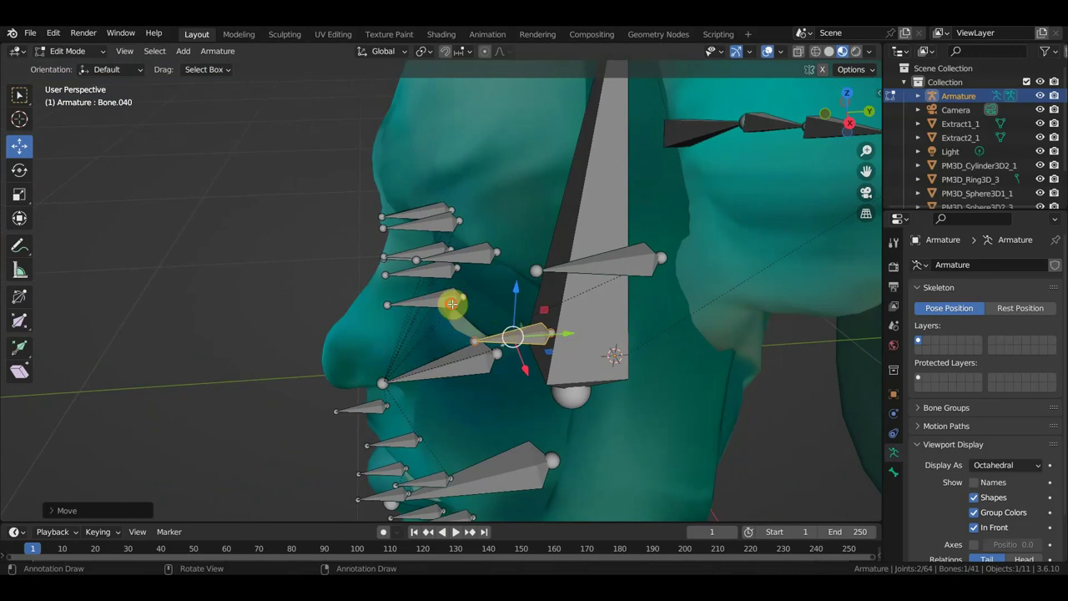
left_click(483, 298)
key("g")
key("y")
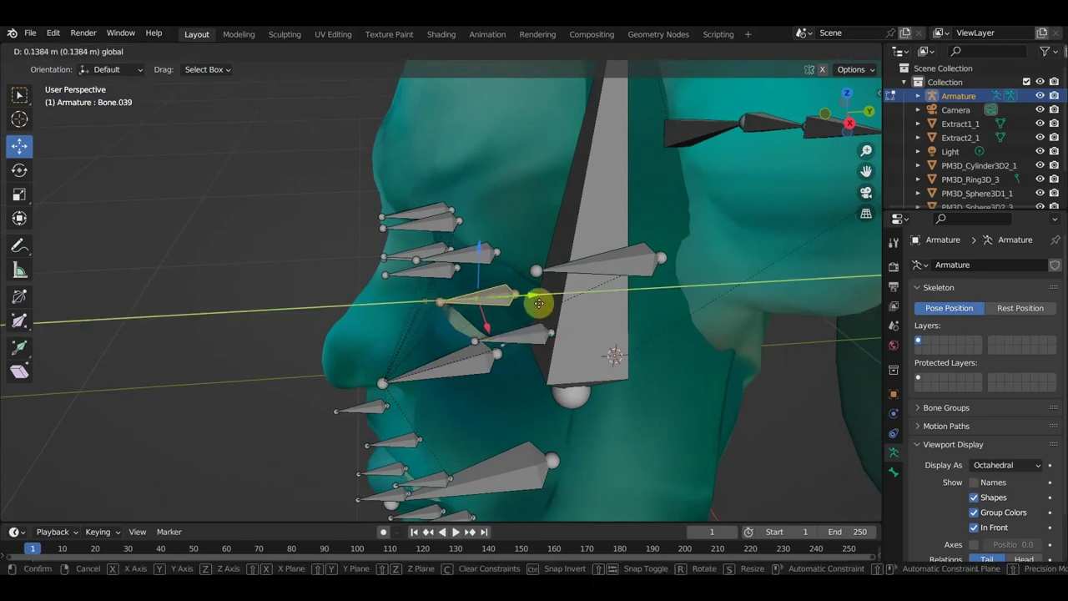
left_click(539, 298)
mouse_move(539, 297)
middle_mouse_down()
mouse_move(505, 317)
mouse_move(505, 333)
mouse_move(493, 322)
mouse_move(496, 284)
middle_mouse_up()
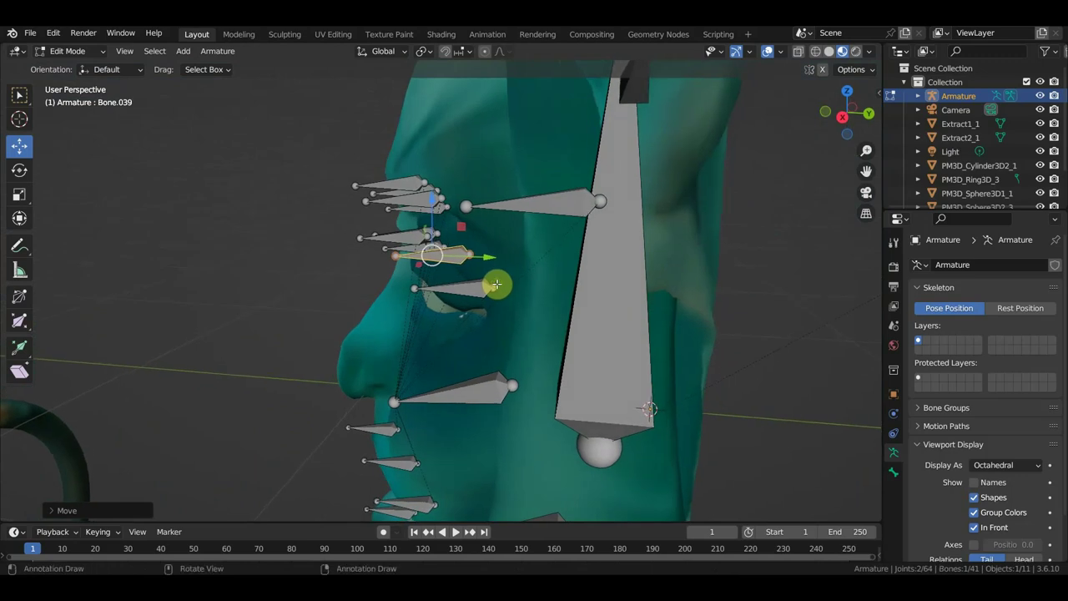
left_click(409, 235)
key("g")
key("y")
left_click(493, 246)
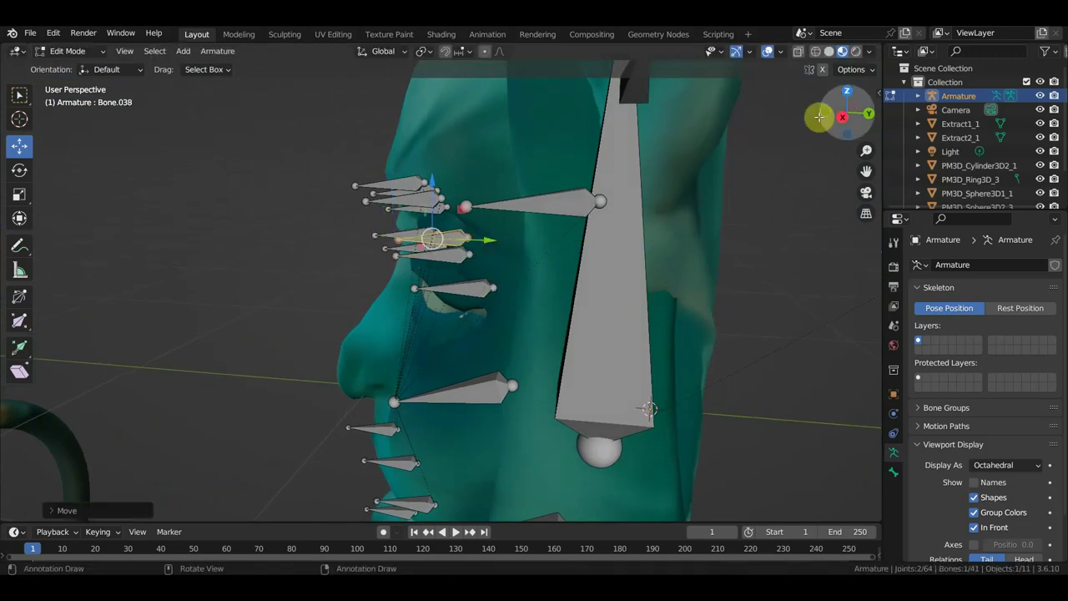
Switch to solid shading and settle Bone.037 and Bone.036 against the eyelid
left_click(828, 51)
mouse_move(645, 200)
middle_mouse_down()
mouse_move(663, 222)
mouse_move(739, 241)
mouse_move(707, 252)
mouse_move(610, 244)
middle_mouse_up()
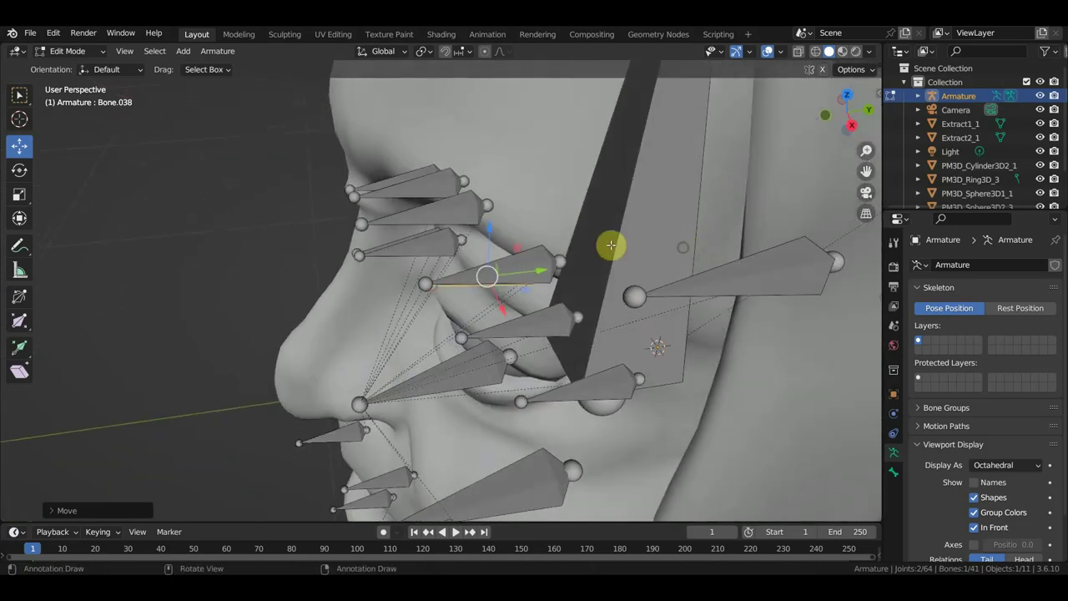
left_click(437, 254)
left_click_drag(468, 241, 553, 246)
left_click(431, 240)
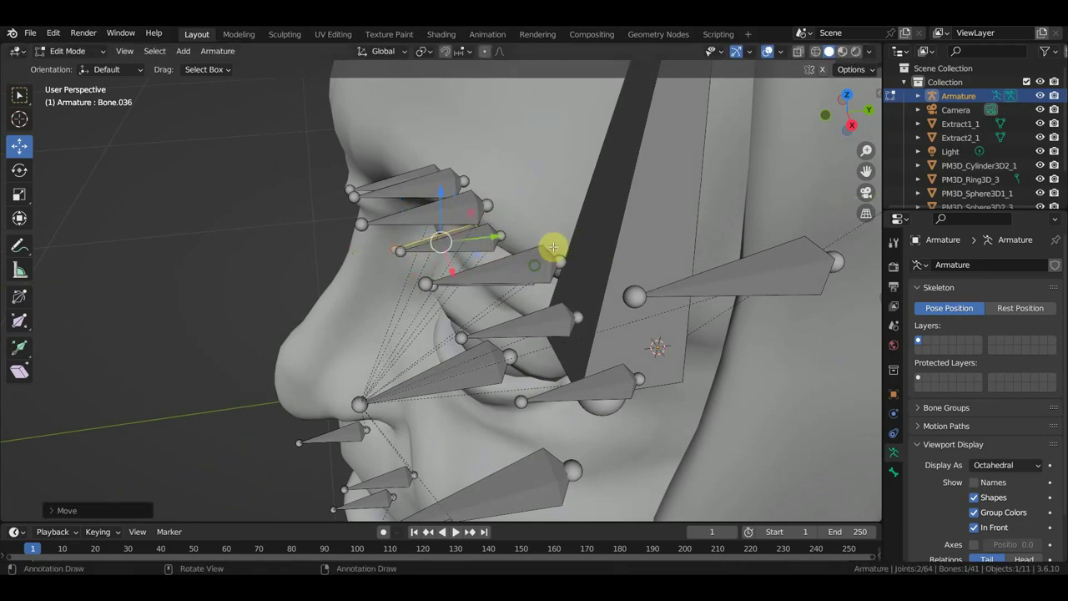
mouse_move(553, 245)
middle_mouse_down()
mouse_move(579, 231)
mouse_move(659, 227)
middle_mouse_up()
mouse_move(662, 222)
middle_mouse_down()
mouse_move(625, 120)
mouse_move(693, 203)
mouse_move(663, 193)
mouse_move(658, 178)
mouse_move(660, 203)
mouse_move(649, 186)
mouse_move(759, 238)
mouse_move(768, 232)
mouse_move(754, 227)
middle_mouse_up()
Reposition Bone.040 in two moves so it rests at the eye's outer corner
left_click(648, 186)
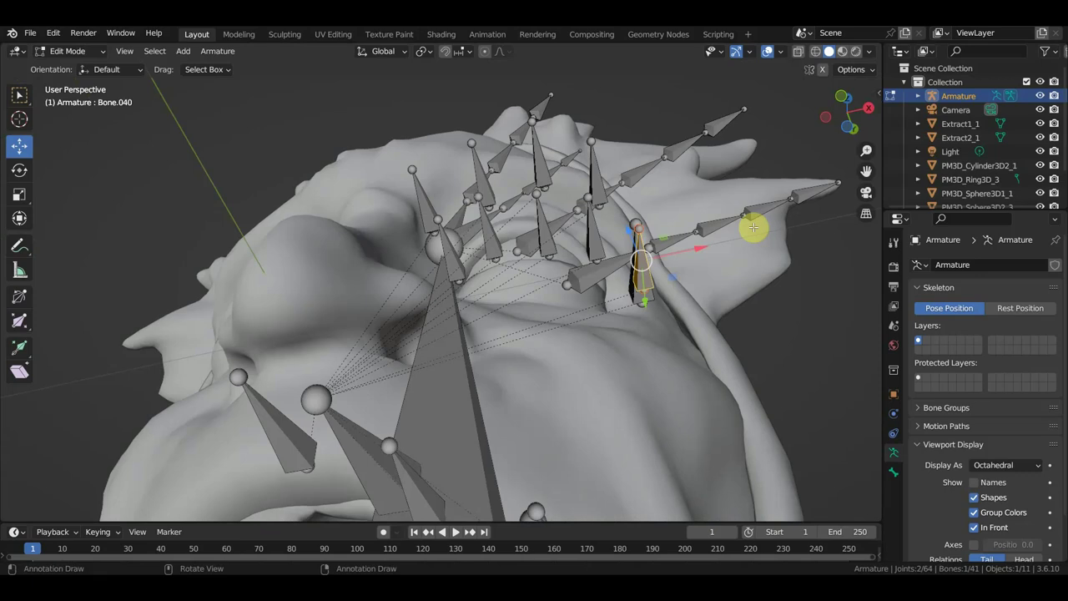
key("g")
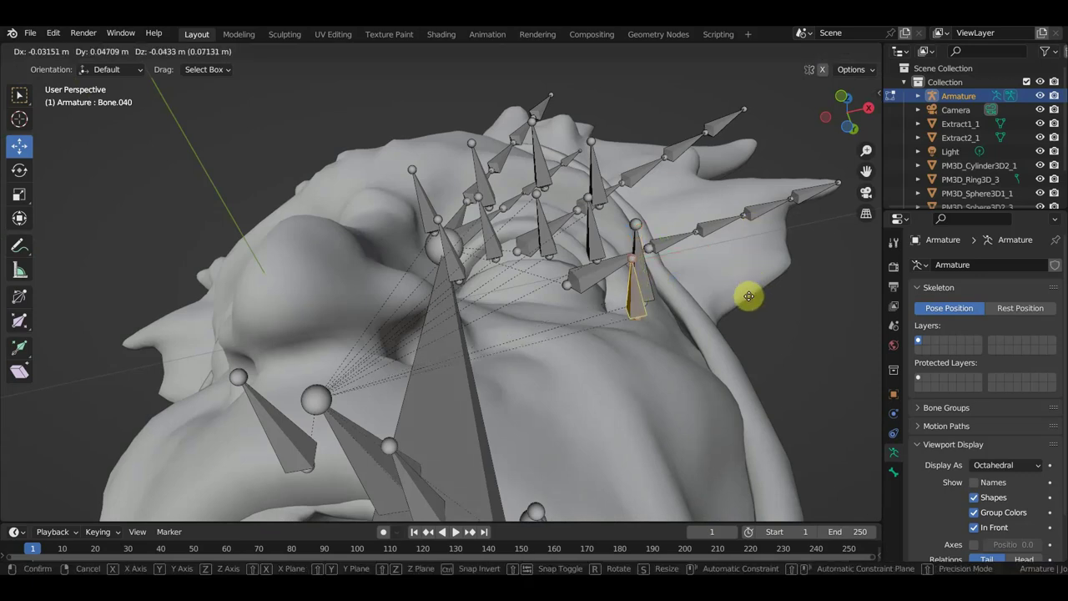
left_click(748, 295)
mouse_move(748, 295)
middle_mouse_down()
mouse_move(632, 393)
mouse_move(710, 465)
middle_mouse_up()
key("g")
left_click(731, 388)
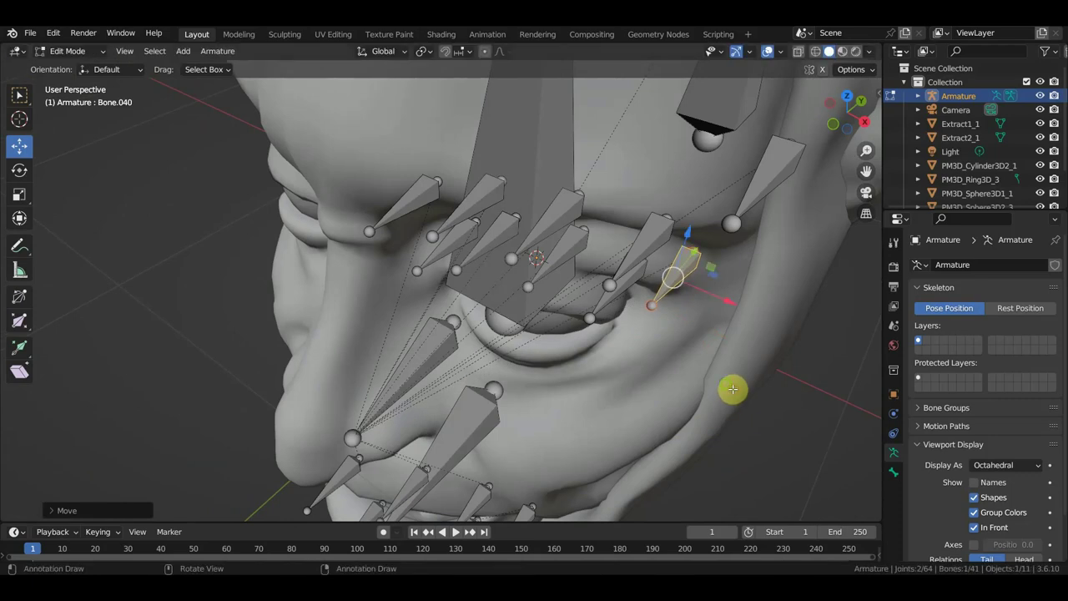
mouse_move(732, 389)
middle_mouse_down()
mouse_move(673, 358)
mouse_move(648, 315)
mouse_move(764, 302)
middle_mouse_up()
In front view, duplicate the inner eye-corner bone below the corner and three times along the upper lid
key("KP_1")
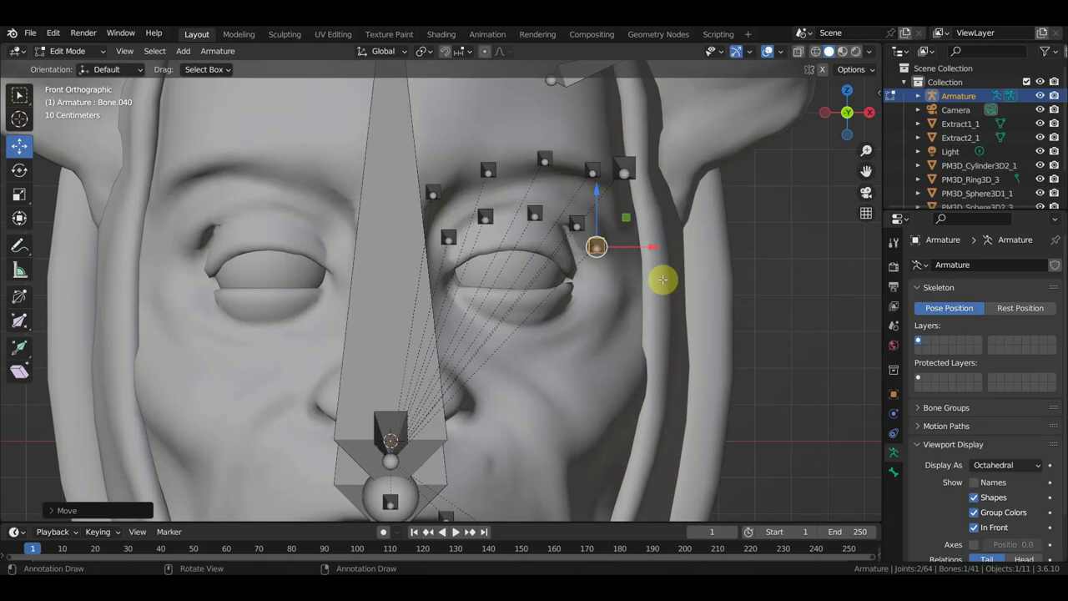
left_click(448, 239)
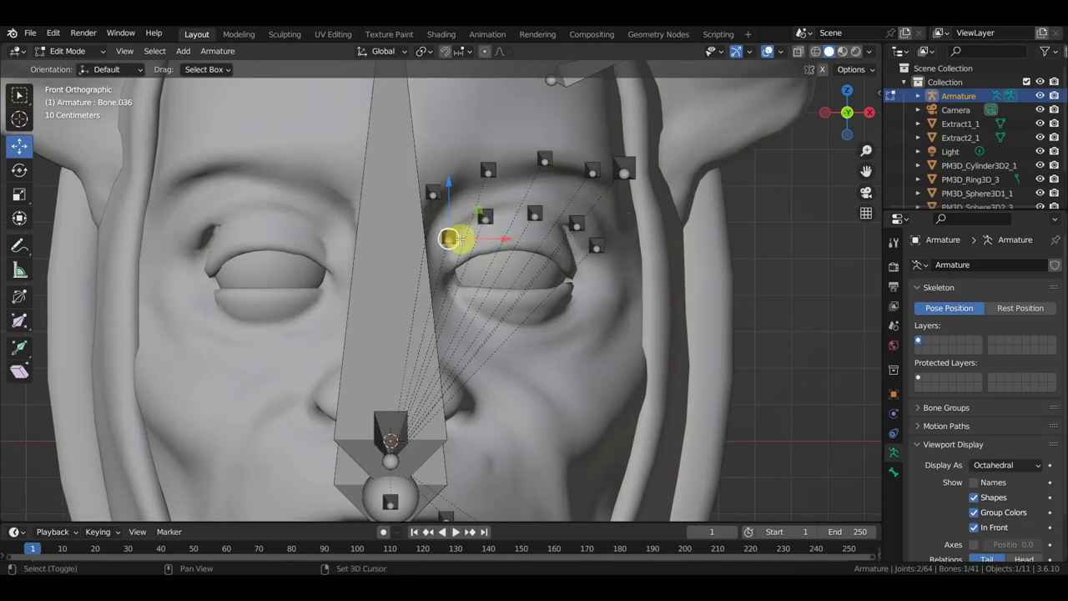
key("shift+d")
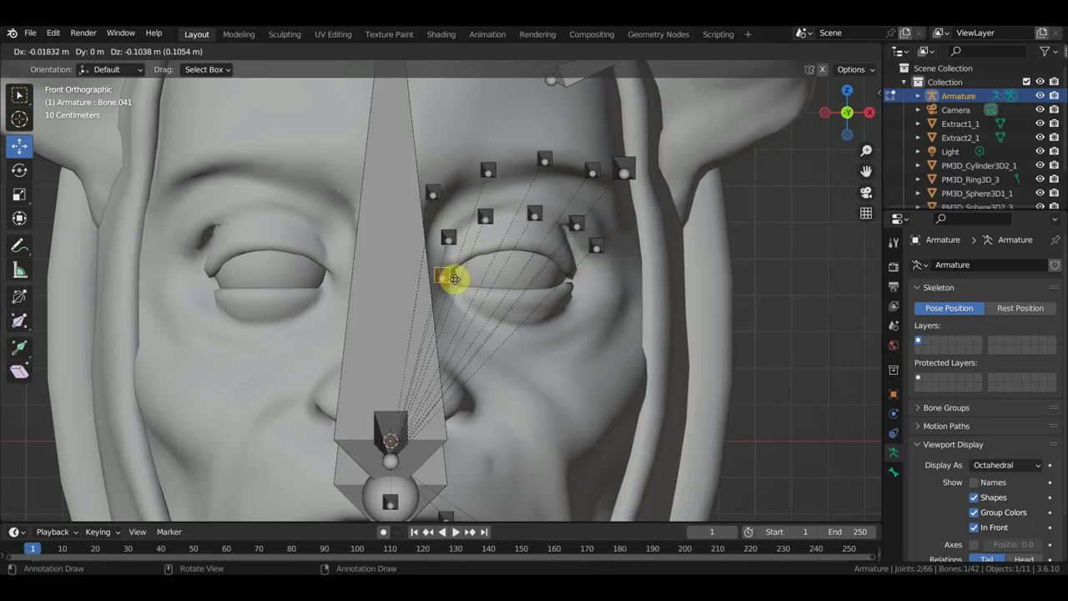
left_click(457, 276)
key("shift+d")
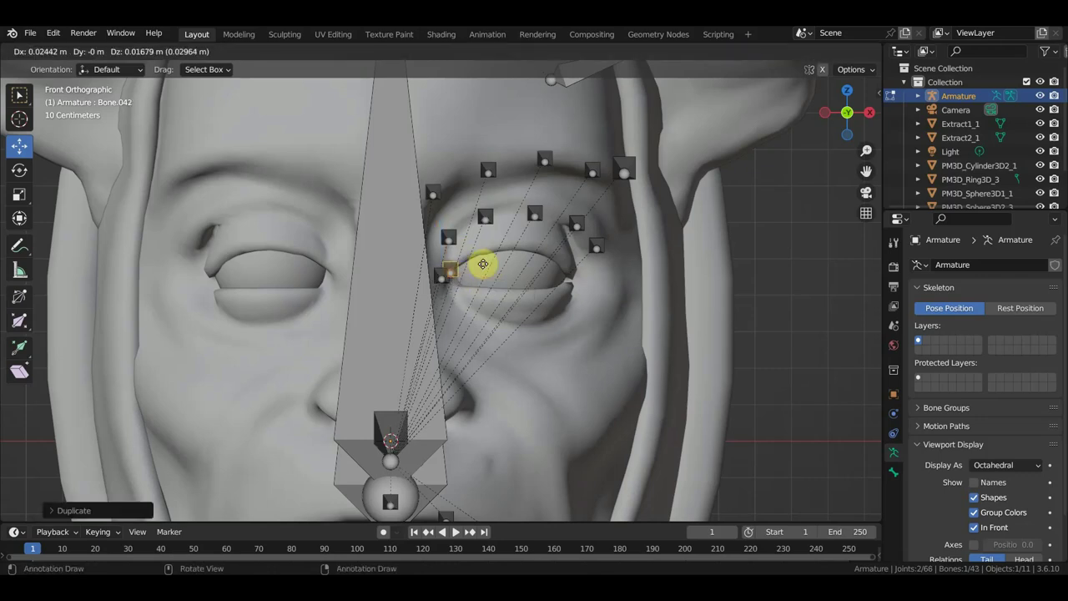
left_click(513, 245)
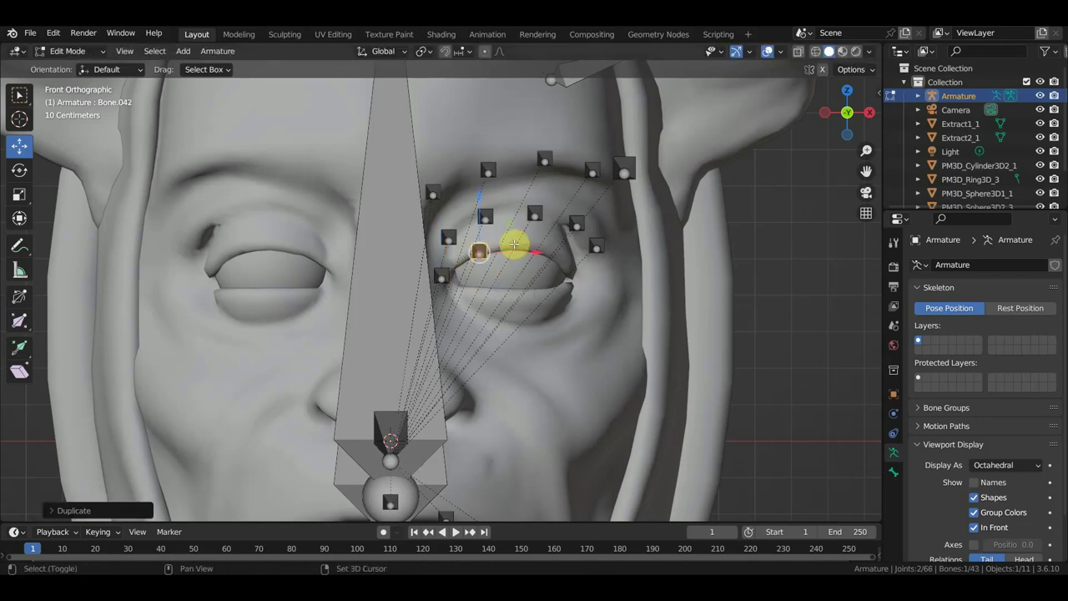
key("shift+d")
left_click(558, 239)
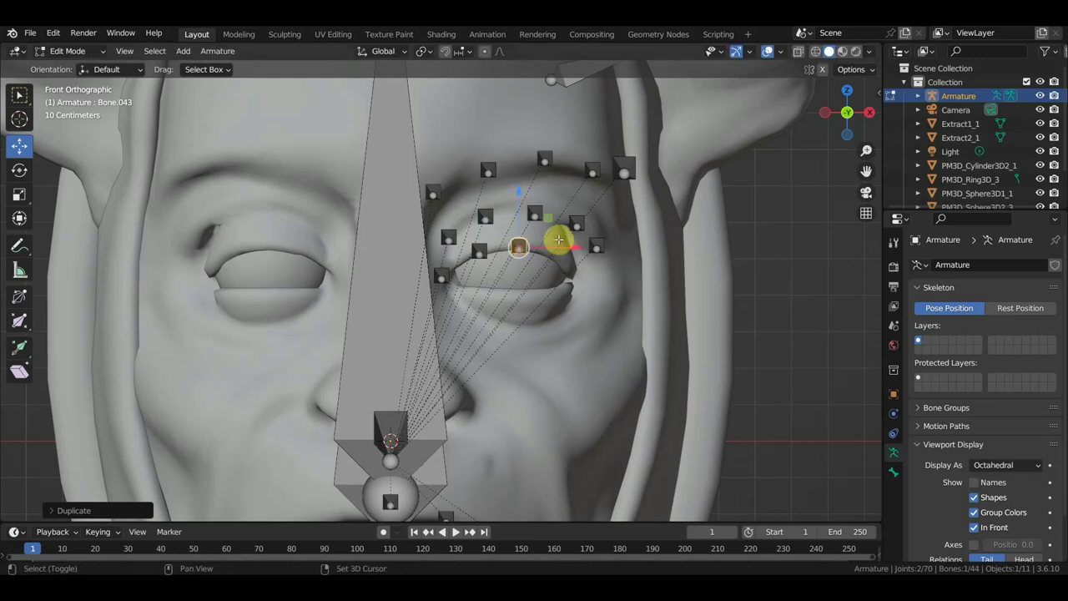
key("shift+d")
left_click(596, 246)
Place four more duplicates at the outer corner and along the lower eyelid
key("shift+d")
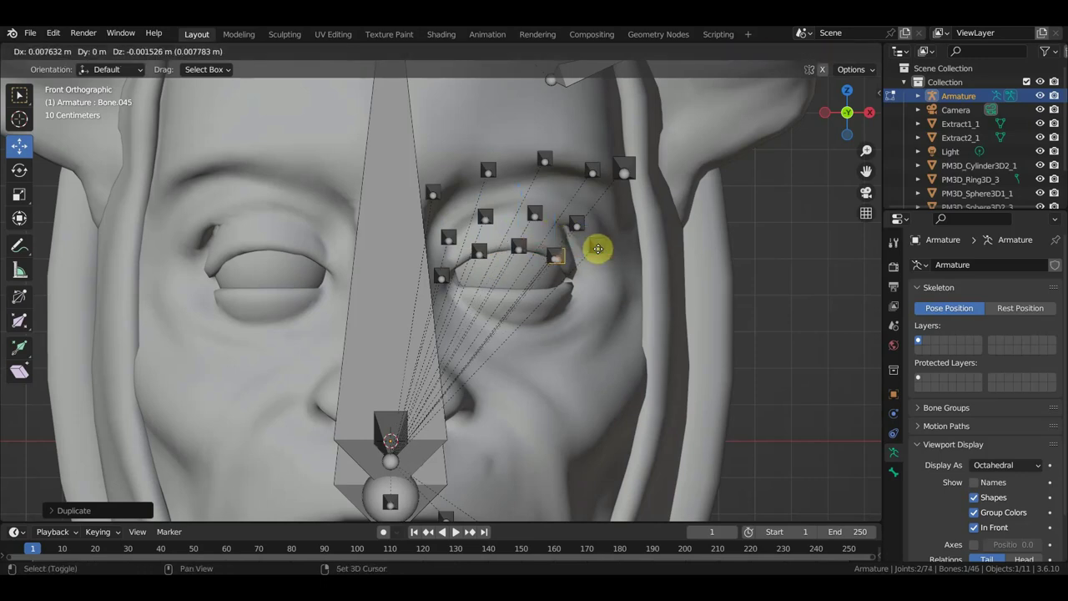
left_click(613, 268)
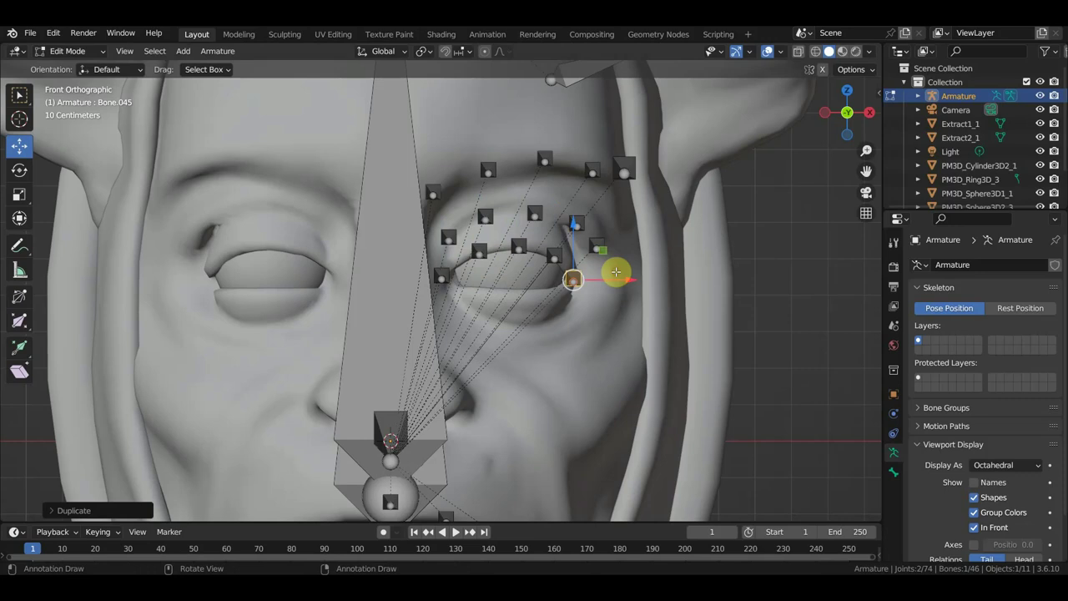
key("shift+d")
left_click(555, 310)
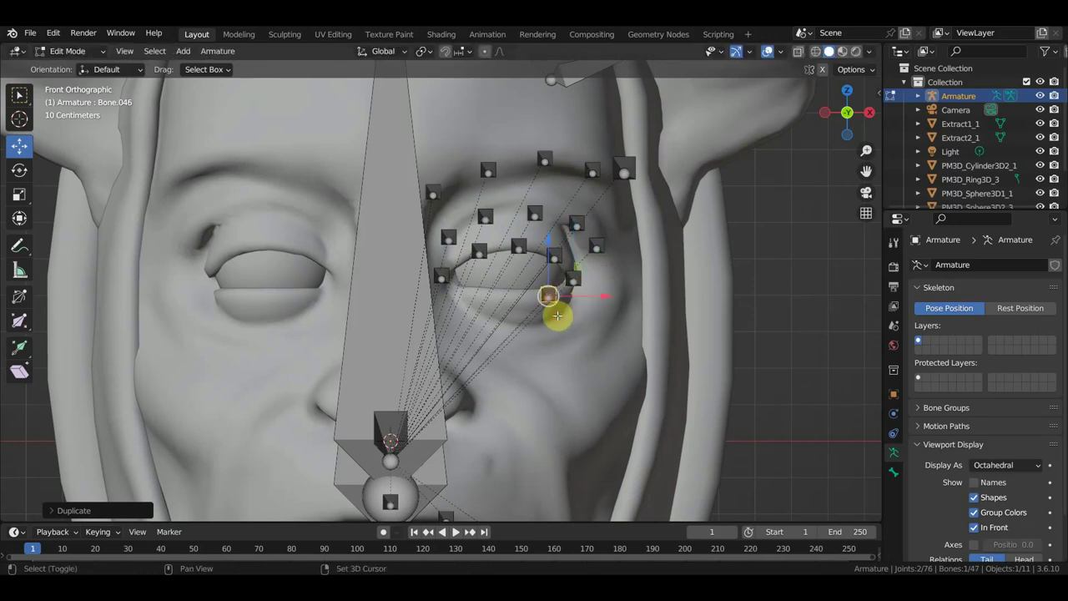
key("shift+d")
left_click(528, 319)
key("shift+d")
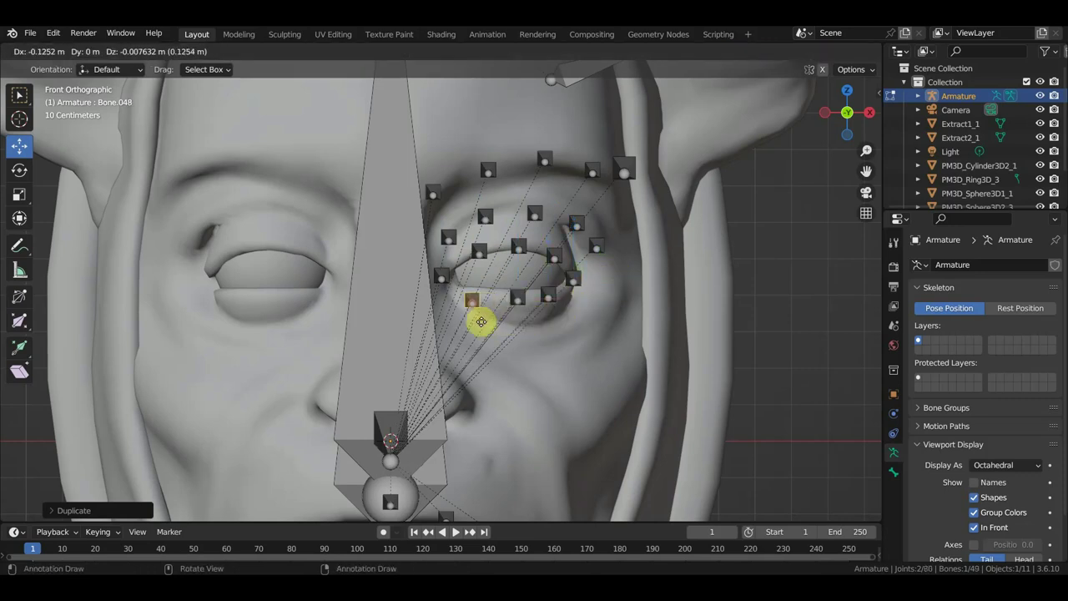
left_click(483, 314)
mouse_move(556, 310)
middle_mouse_down()
mouse_move(432, 290)
mouse_move(532, 329)
mouse_move(532, 267)
mouse_move(556, 298)
mouse_move(526, 292)
middle_mouse_up()
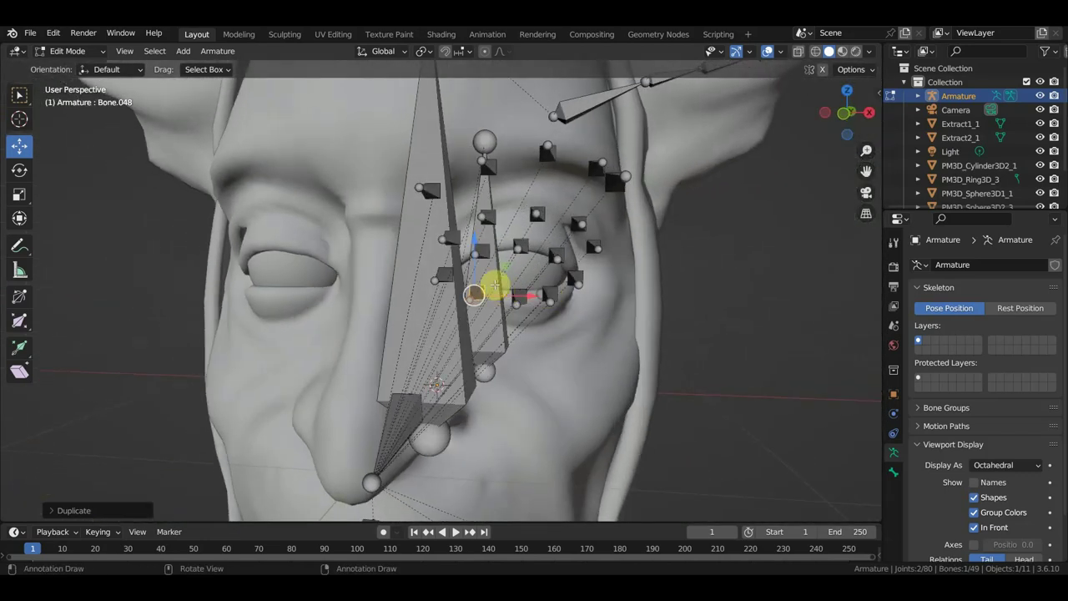
Parent two inner eyelid bones to the long head bone with Keep Offset
left_click(448, 271)
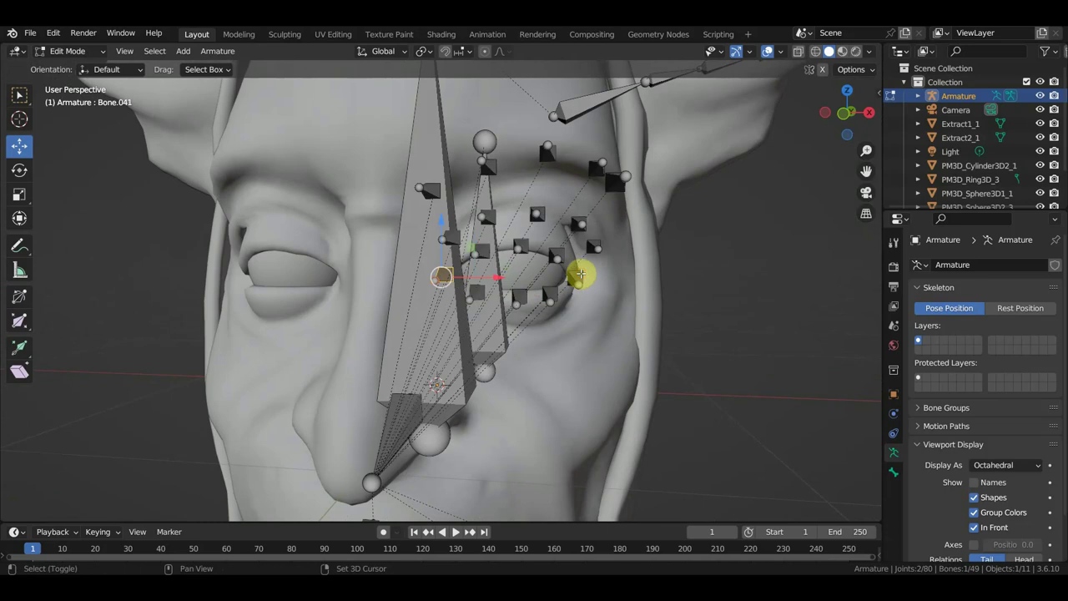
middle_click_drag(580, 273, 626, 274)
left_click(542, 277)
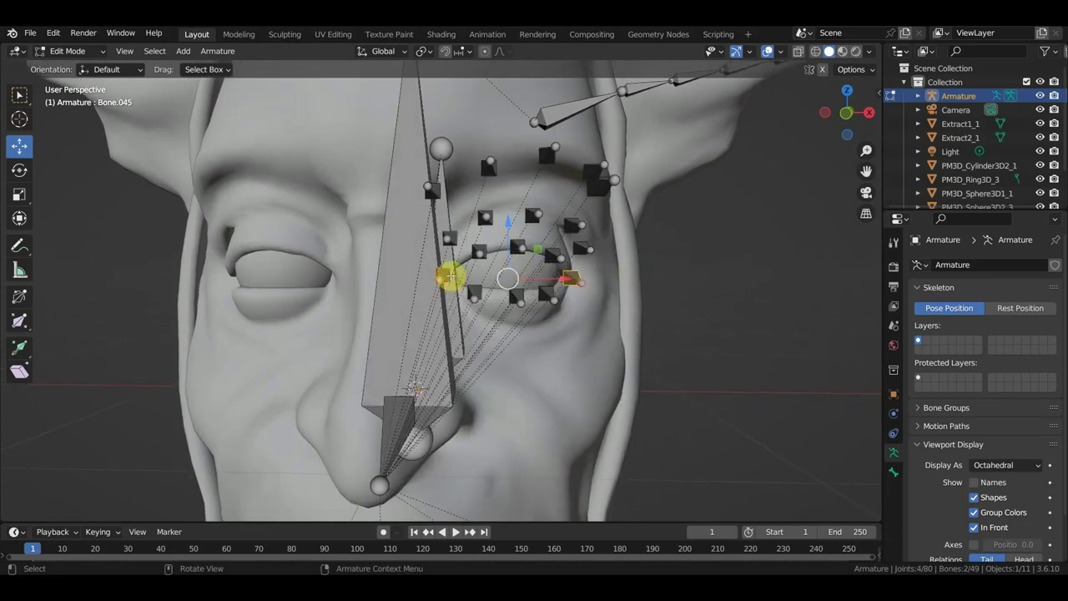
left_click(402, 267, "shift")
mouse_move(402, 267)
middle_mouse_down()
mouse_move(410, 286)
mouse_move(398, 287)
middle_mouse_up()
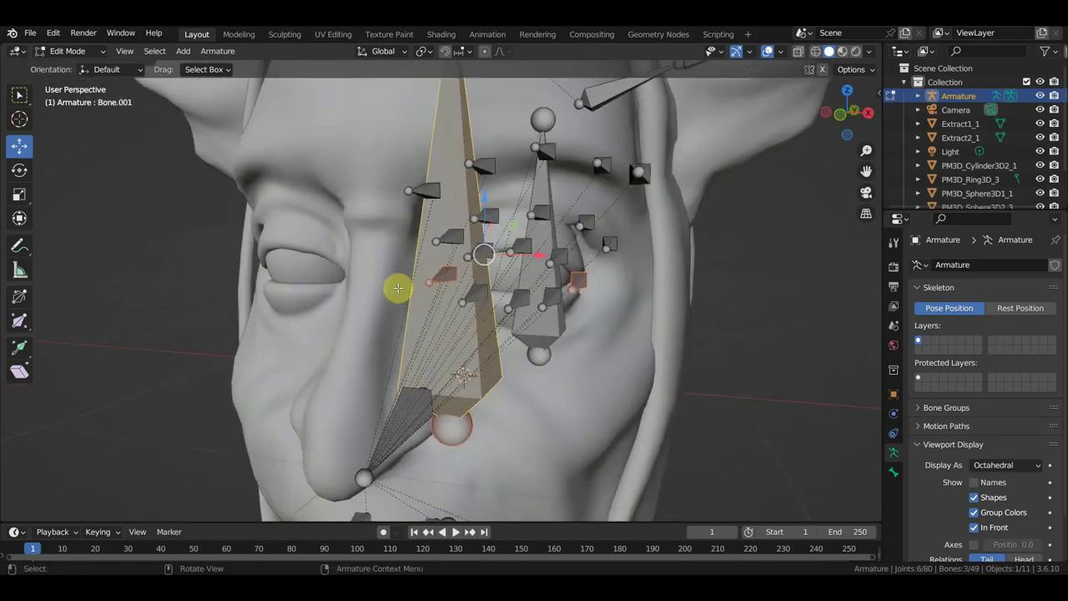
key("ctrl+p")
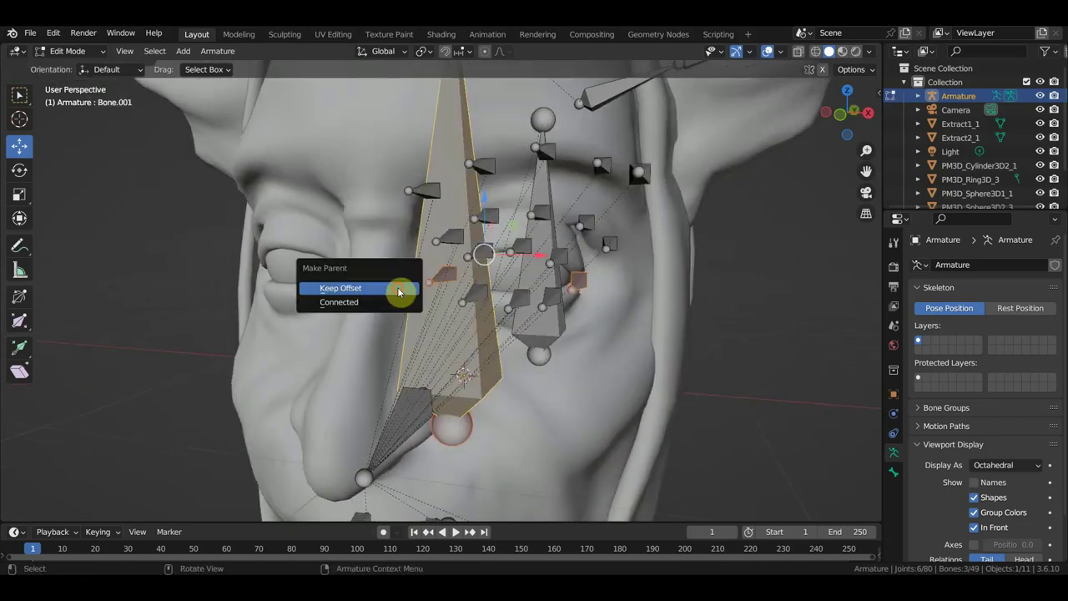
left_click(398, 289)
Parent the four eyebrow bones and five eyelid bones to the head bone with Keep Offset
middle_click_drag(469, 281, 423, 218)
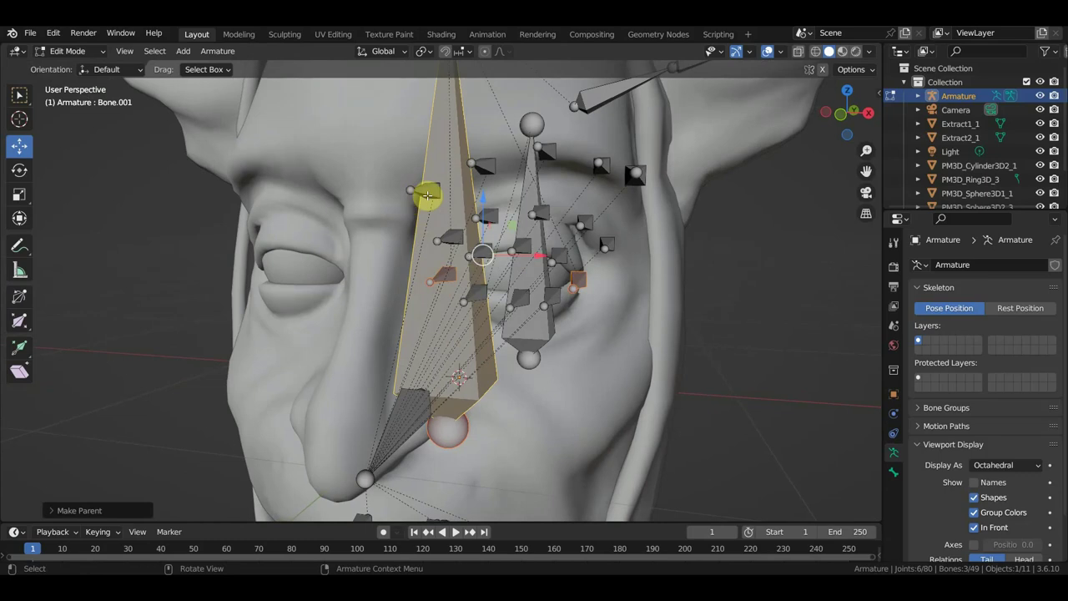
left_click(486, 171)
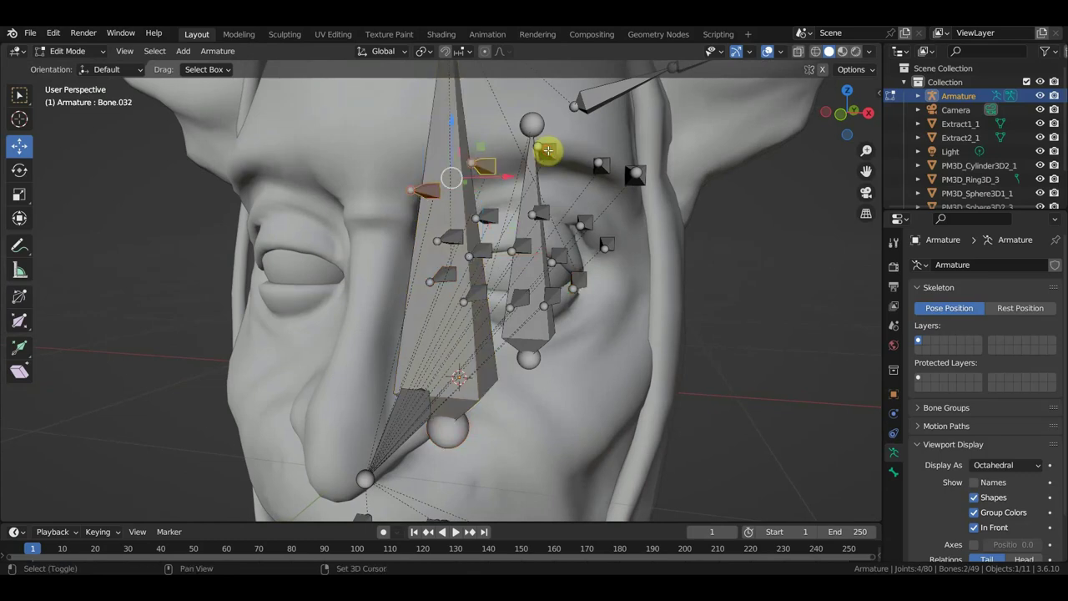
left_click(547, 152, "shift")
left_click(634, 172, "shift")
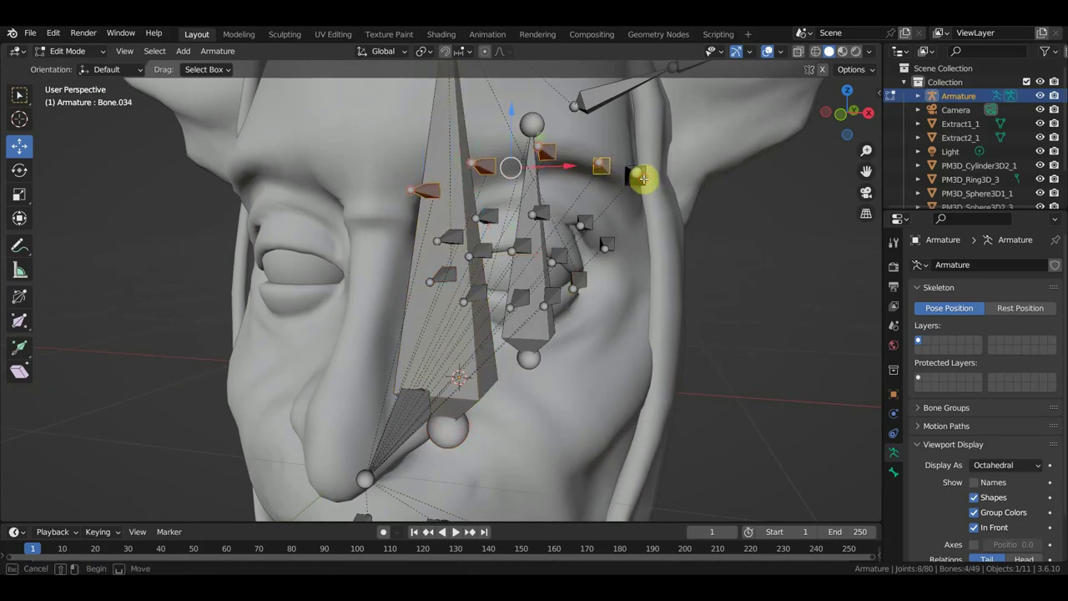
mouse_move(655, 183)
middle_mouse_down()
mouse_move(625, 188)
mouse_move(672, 174)
middle_mouse_up()
left_click(672, 171, "shift")
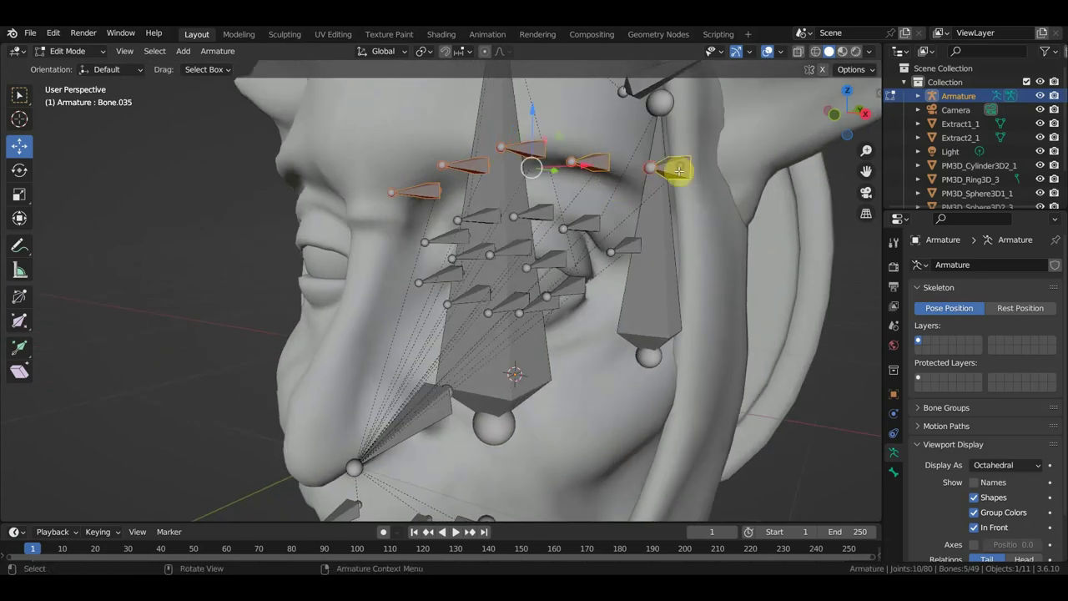
left_click(631, 246, "shift")
left_click(579, 225, "shift")
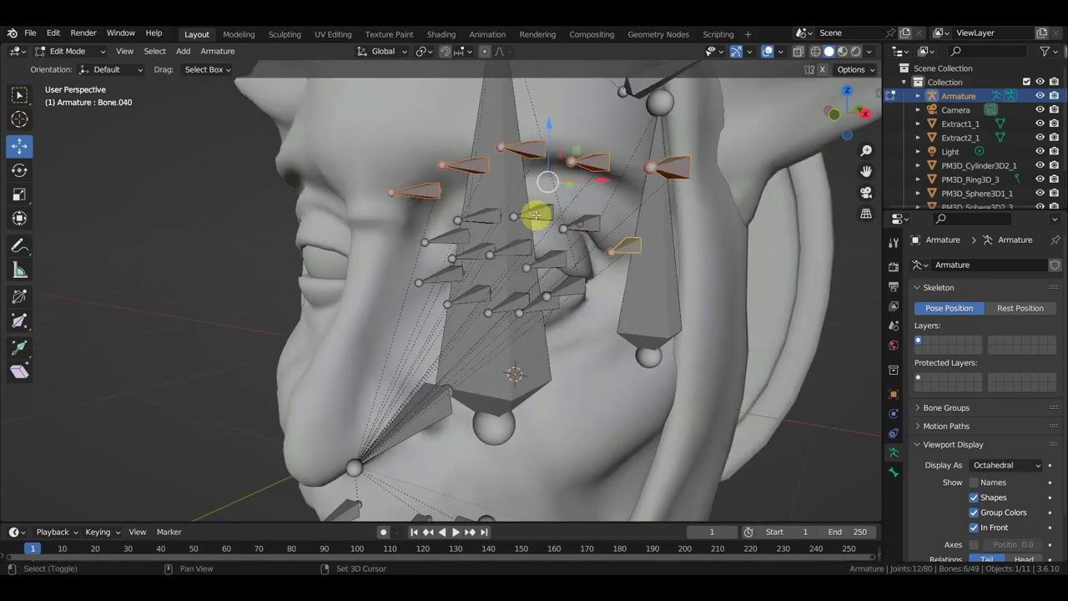
left_click(535, 214, "shift")
left_click(491, 215, "shift")
left_click(435, 240, "shift")
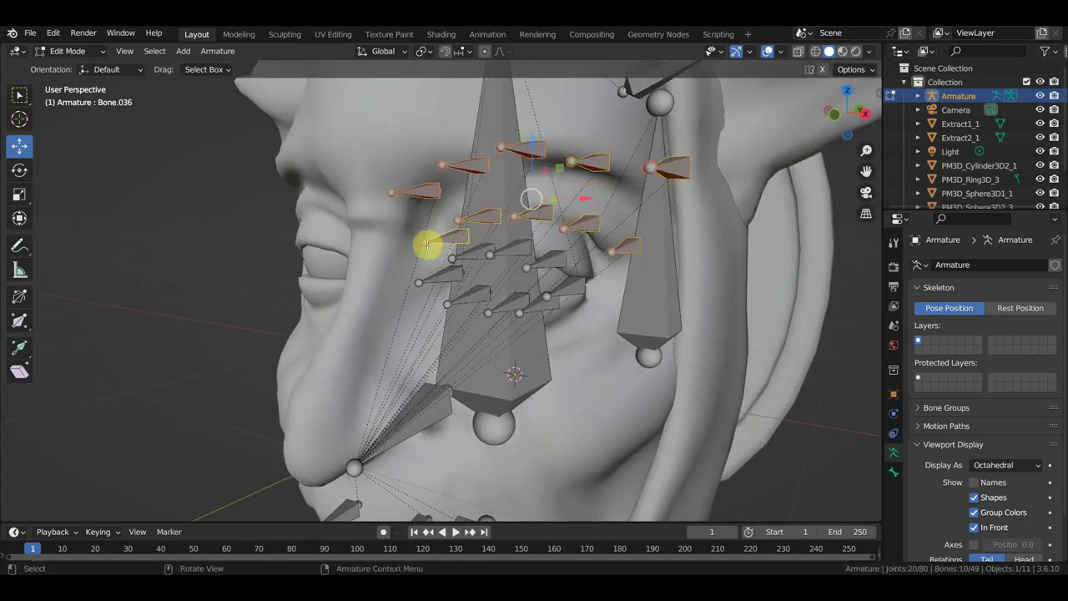
left_click(506, 179, "shift")
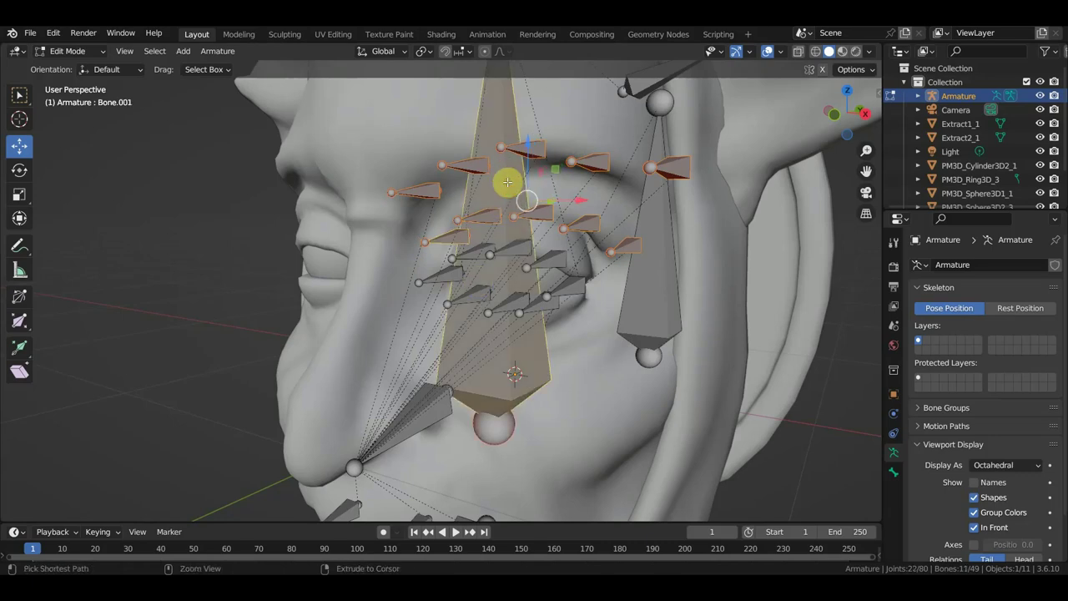
key("ctrl+p")
left_click(508, 182)
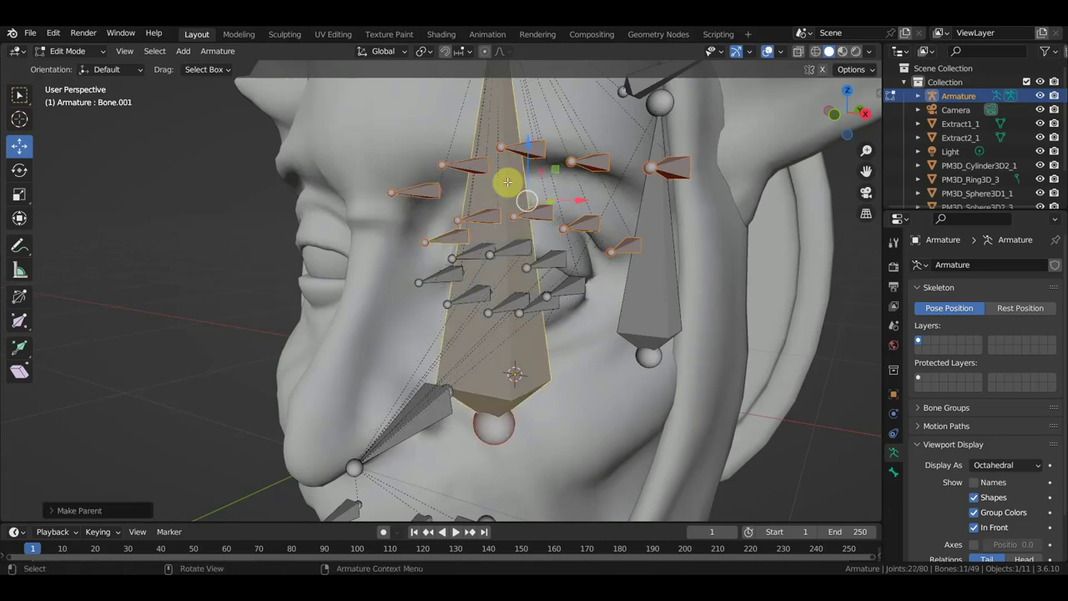
mouse_move(507, 179)
middle_mouse_down()
mouse_move(431, 245)
mouse_move(485, 284)
middle_mouse_up()
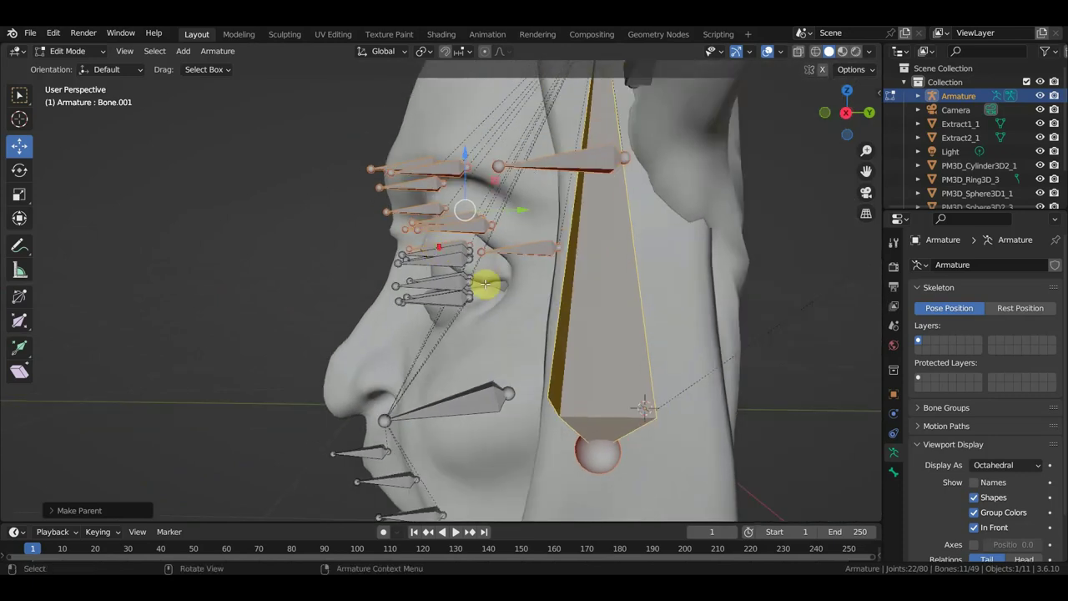
Nudge one eyelid bone back toward the face and slightly sideways
left_click(462, 285)
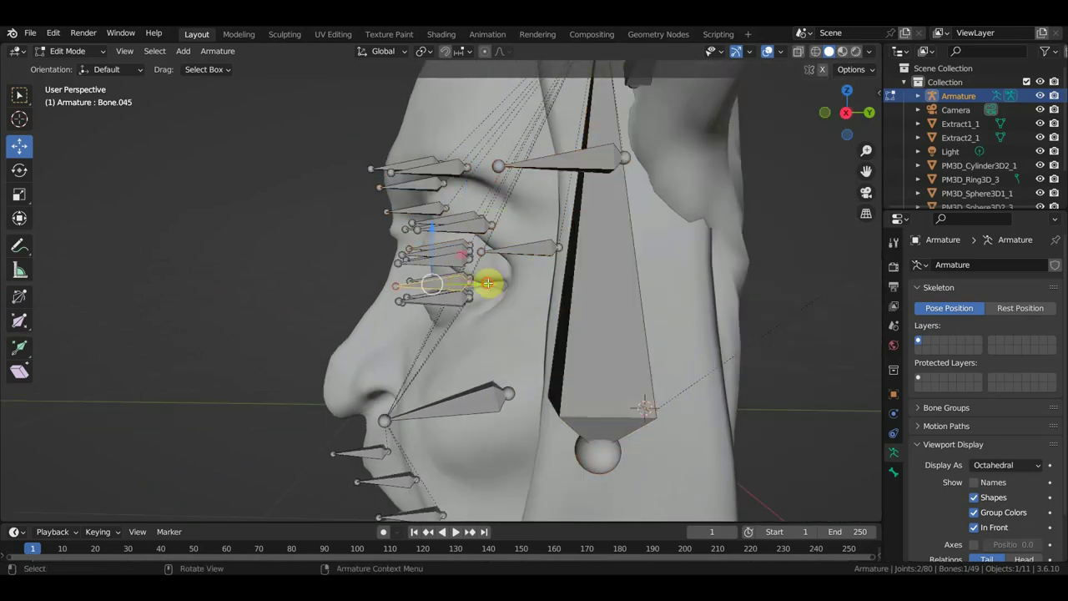
left_click_drag(488, 282, 540, 286)
mouse_move(544, 295)
middle_mouse_down()
mouse_move(631, 324)
mouse_move(651, 312)
middle_mouse_up()
left_click_drag(613, 293, 606, 292)
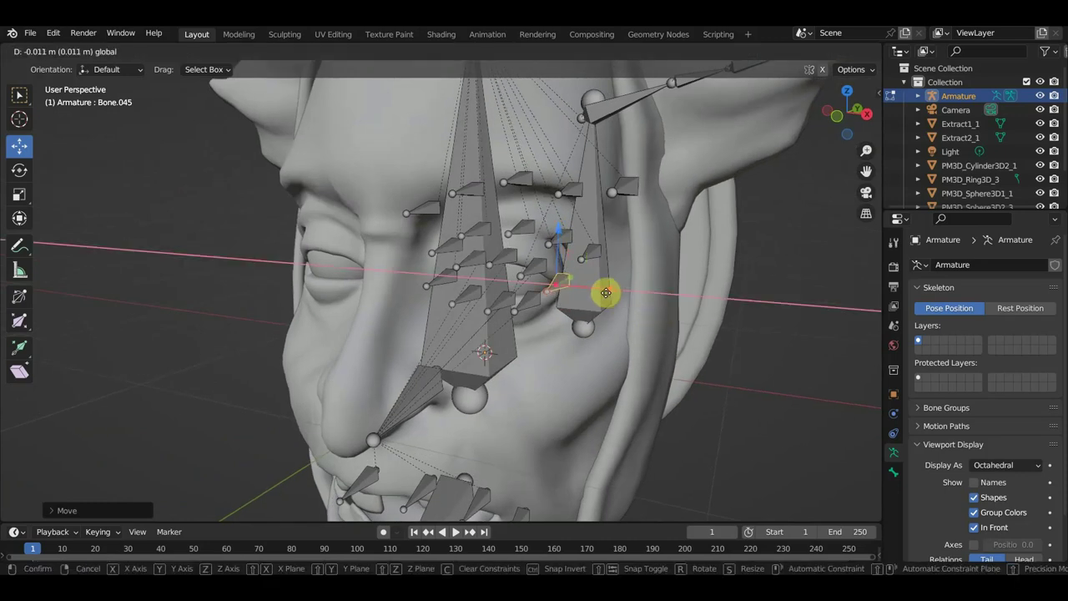
mouse_move(605, 291)
middle_mouse_down()
mouse_move(516, 312)
mouse_move(512, 245)
mouse_move(591, 215)
mouse_move(626, 249)
mouse_move(642, 289)
mouse_move(629, 326)
mouse_move(575, 312)
mouse_move(572, 291)
mouse_move(582, 297)
middle_mouse_up()
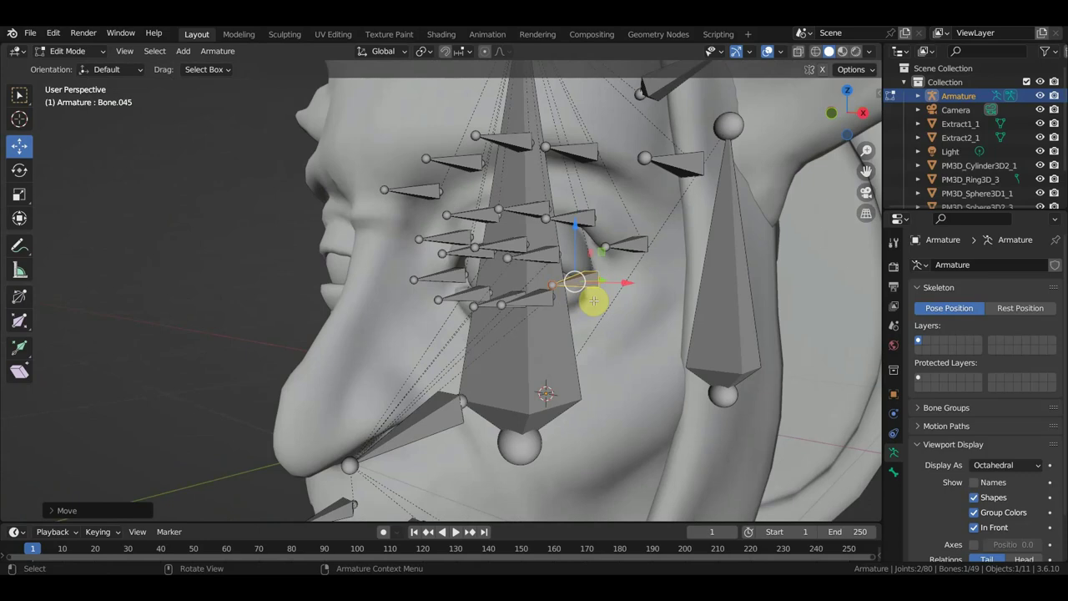
From a side-on view select eye bone Bone.040, then orbit back to face the front
mouse_move(593, 300)
middle_mouse_down()
mouse_move(610, 298)
mouse_move(543, 317)
middle_mouse_up()
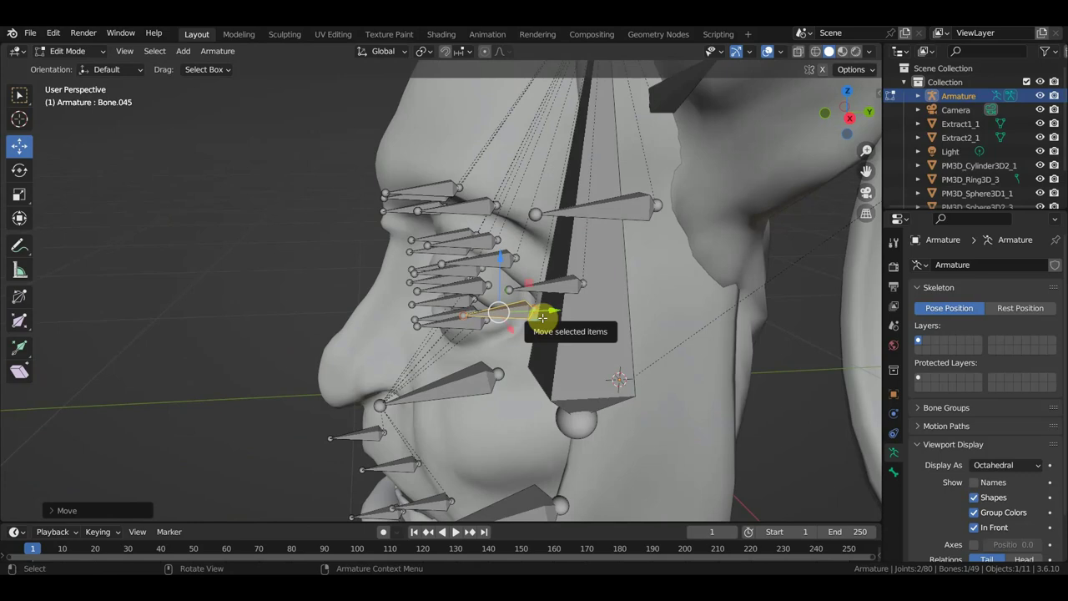
middle_click_drag(584, 308, 546, 288)
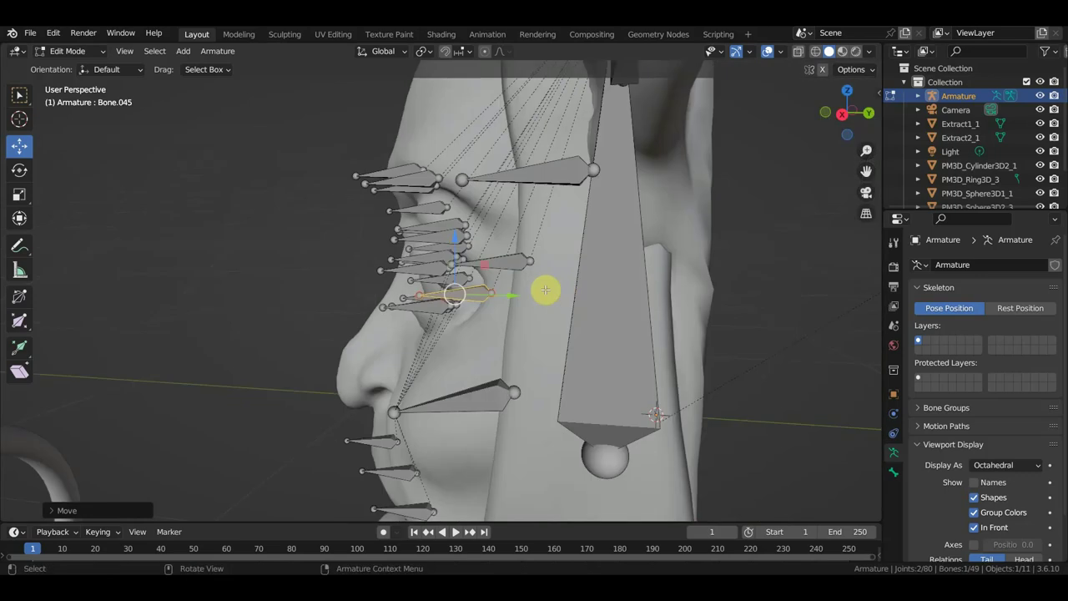
scroll(546, 289, "up", 2)
left_click(460, 248)
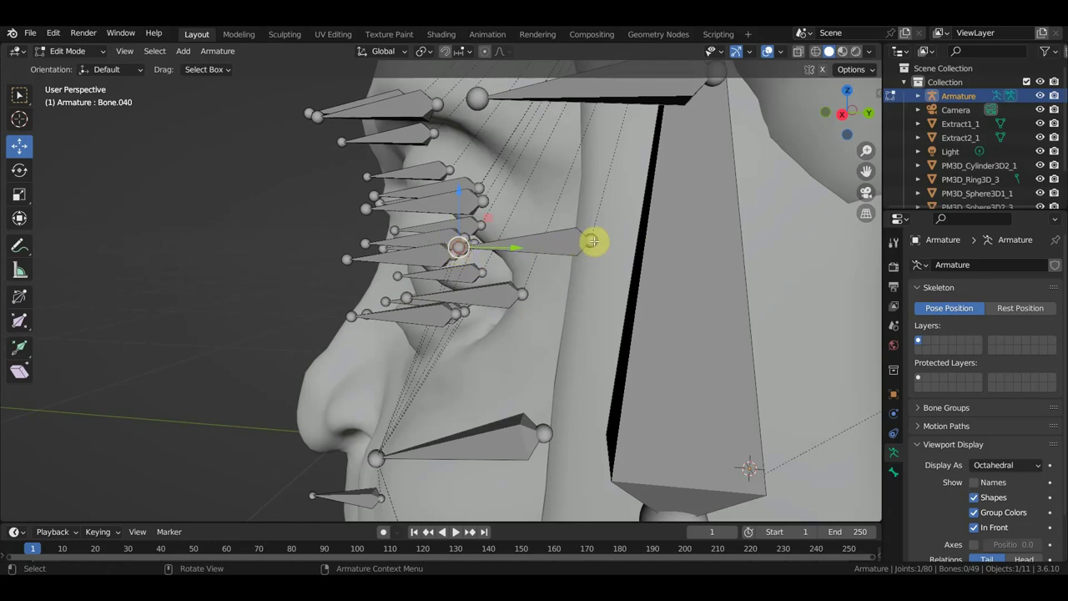
mouse_move(589, 325)
middle_mouse_down()
mouse_move(746, 319)
mouse_move(674, 267)
middle_mouse_up()
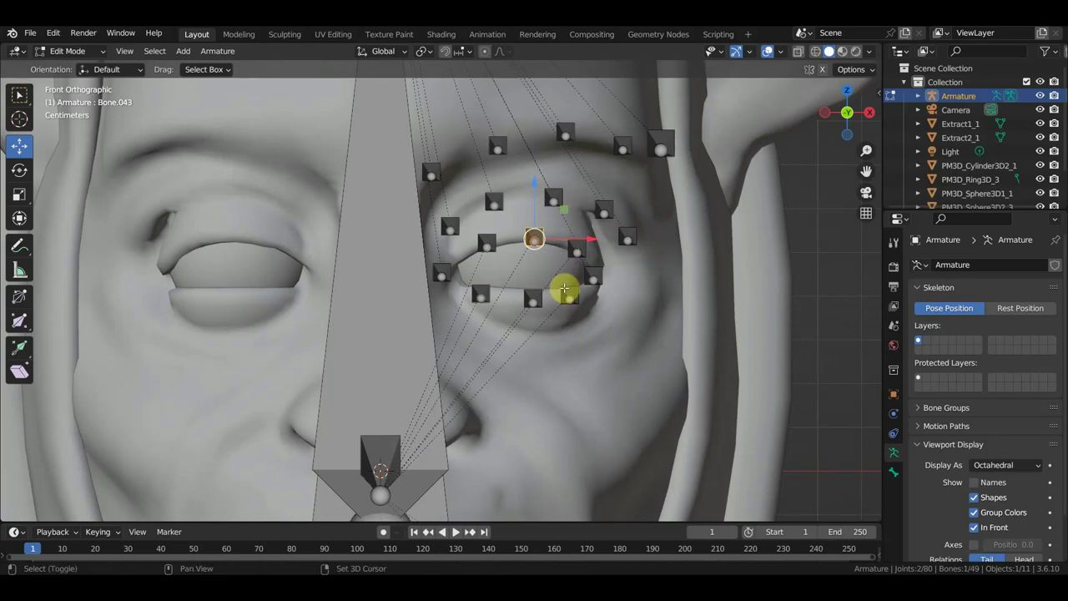
Duplicate the eyelid bone and, in Right view, move and angle the copy along the eyelid
key("shift+d")
left_click(561, 316)
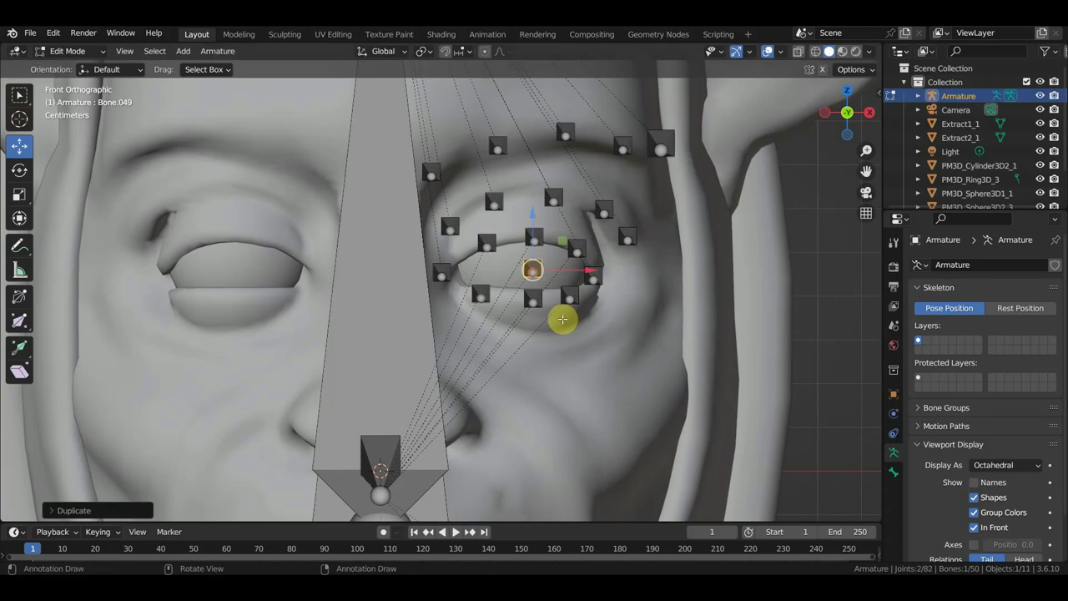
key("KP_6")
key("KP_3")
key("g")
key("y")
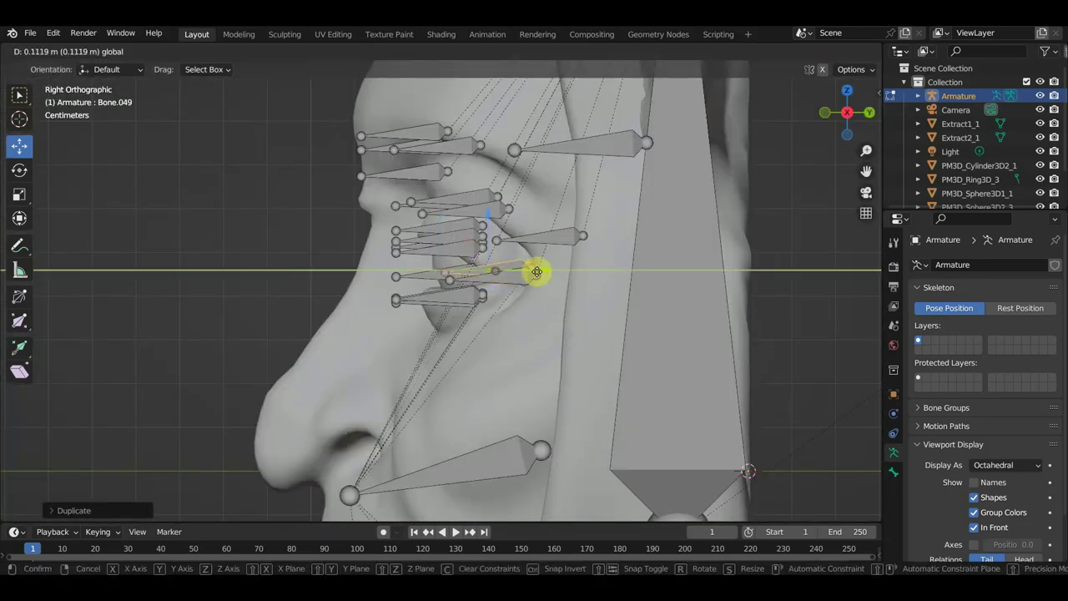
left_click(592, 271)
key("r")
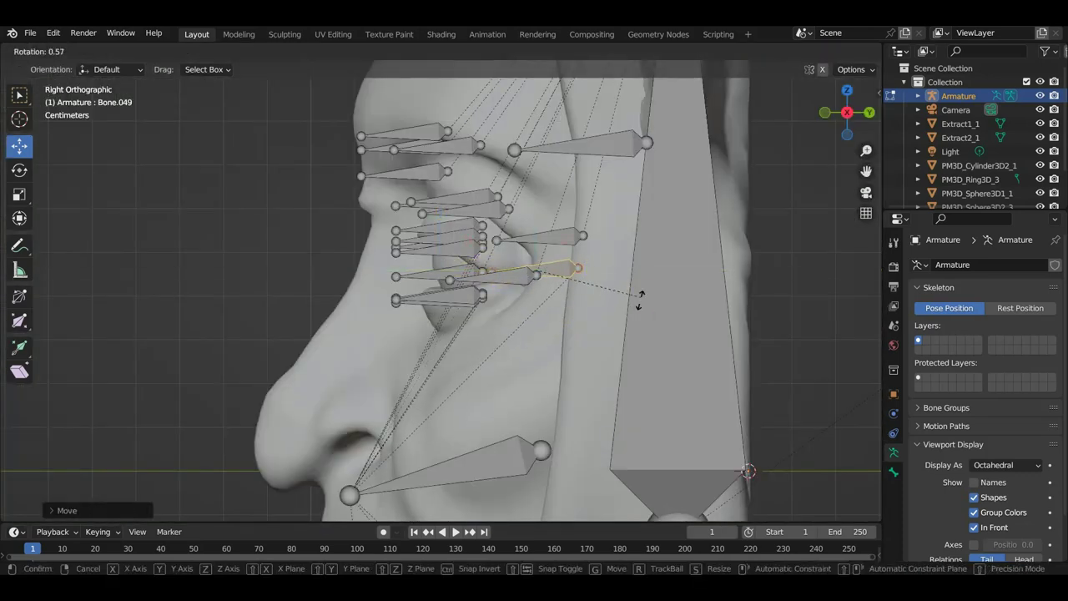
left_click(618, 357)
key("g")
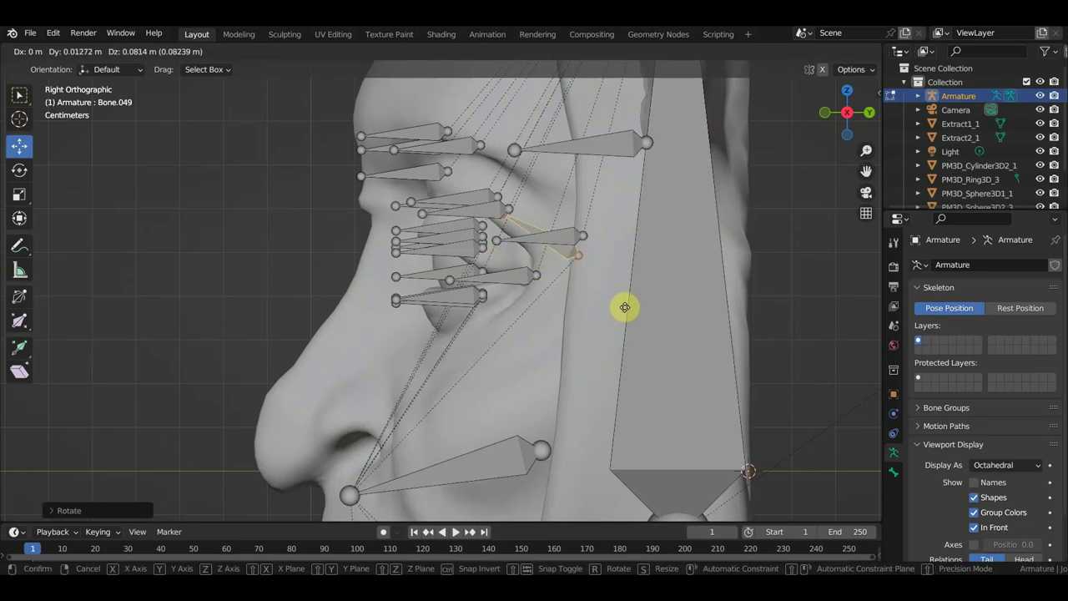
left_click(621, 315)
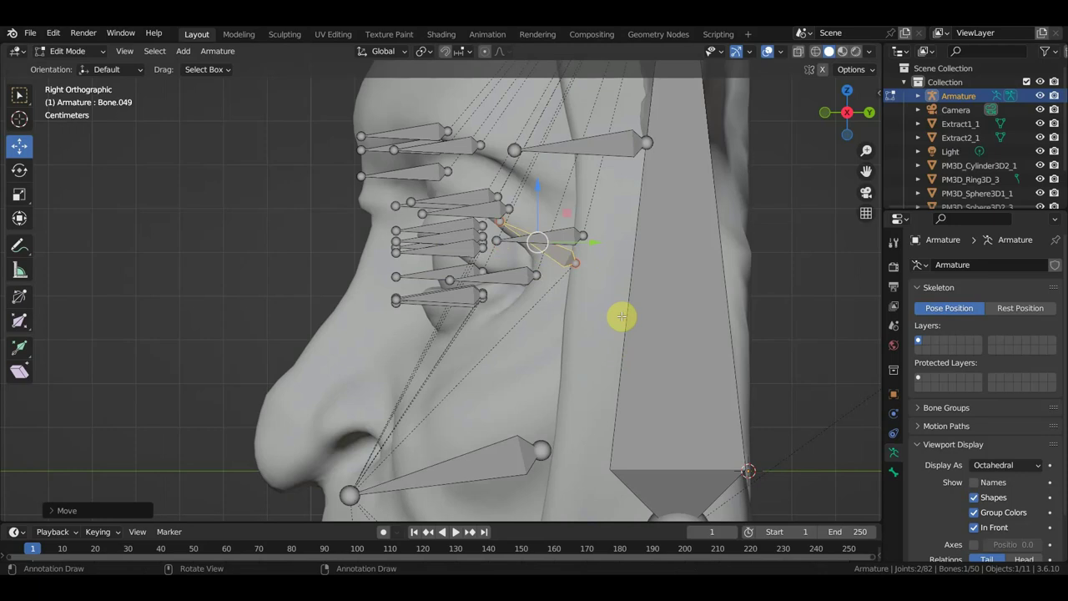
key("r")
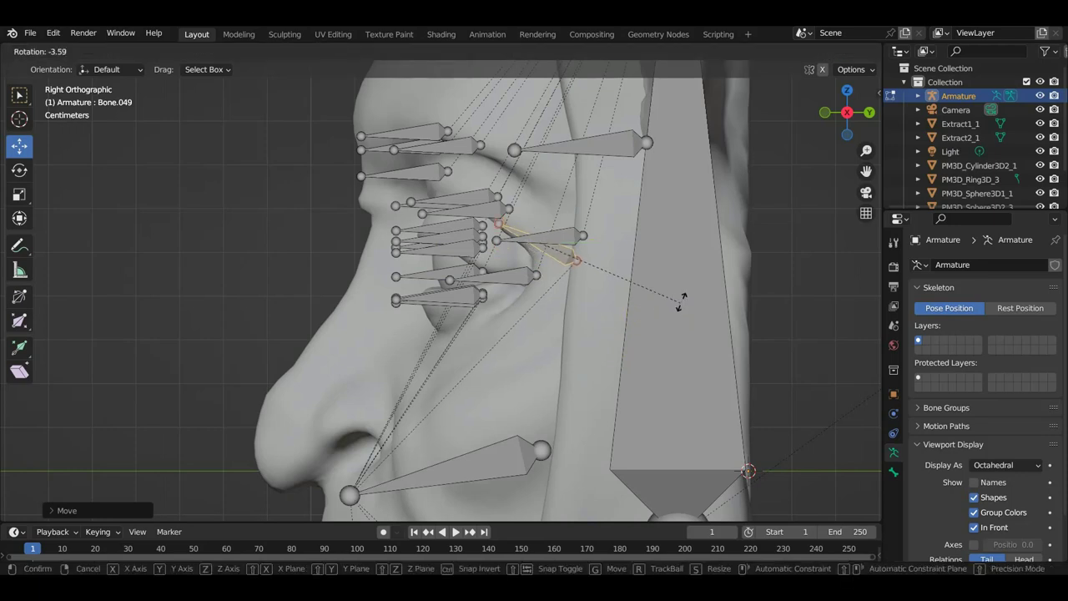
left_click(682, 298)
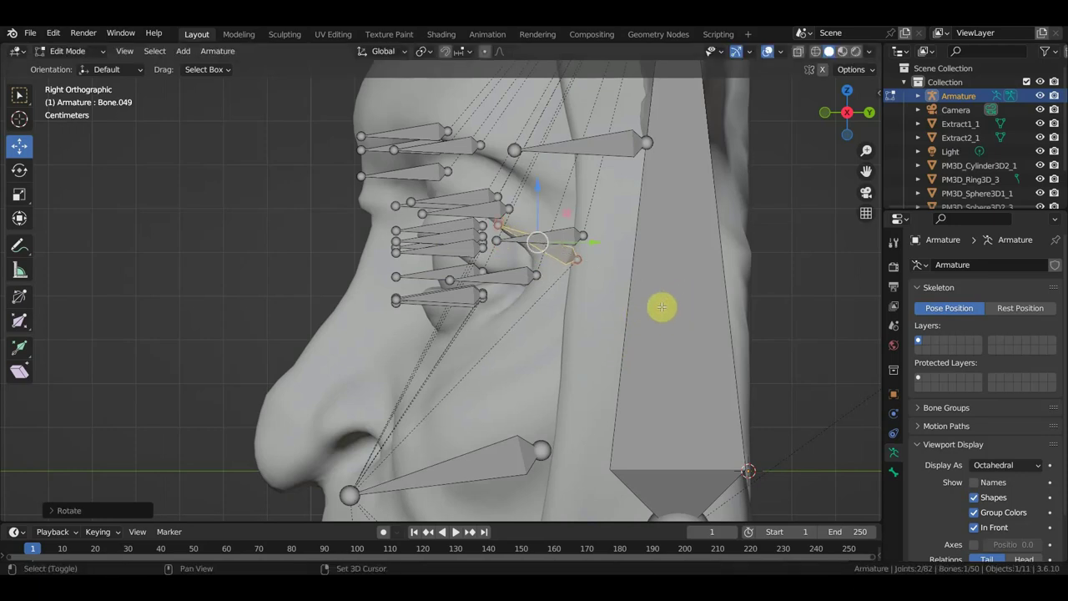
Duplicate that bone again, rotating and moving the second copy lower on the eyelid
key("shift+d")
key("r")
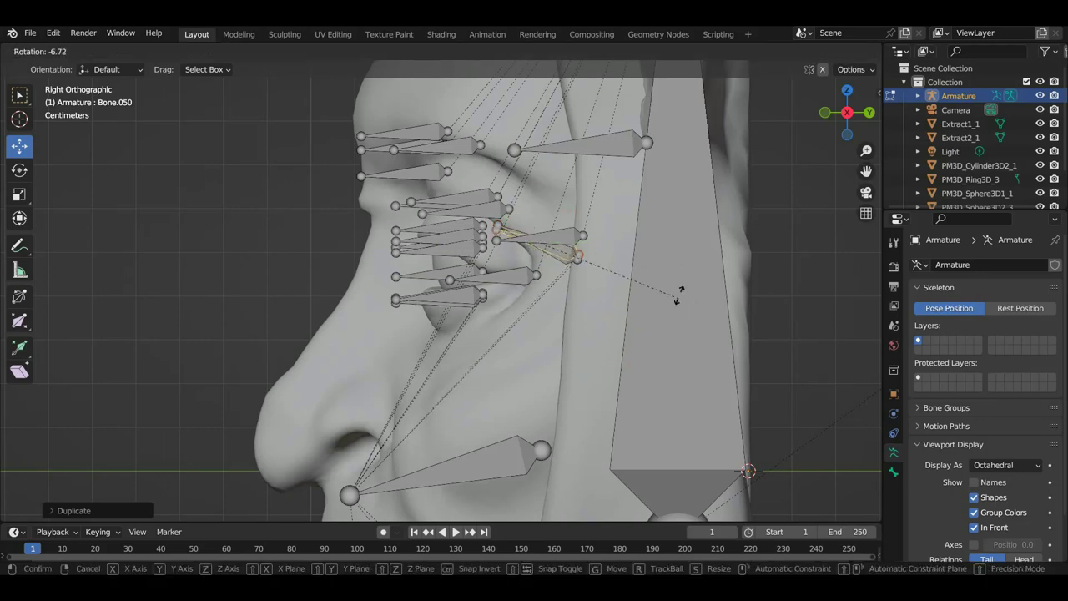
left_click(652, 193)
key("g")
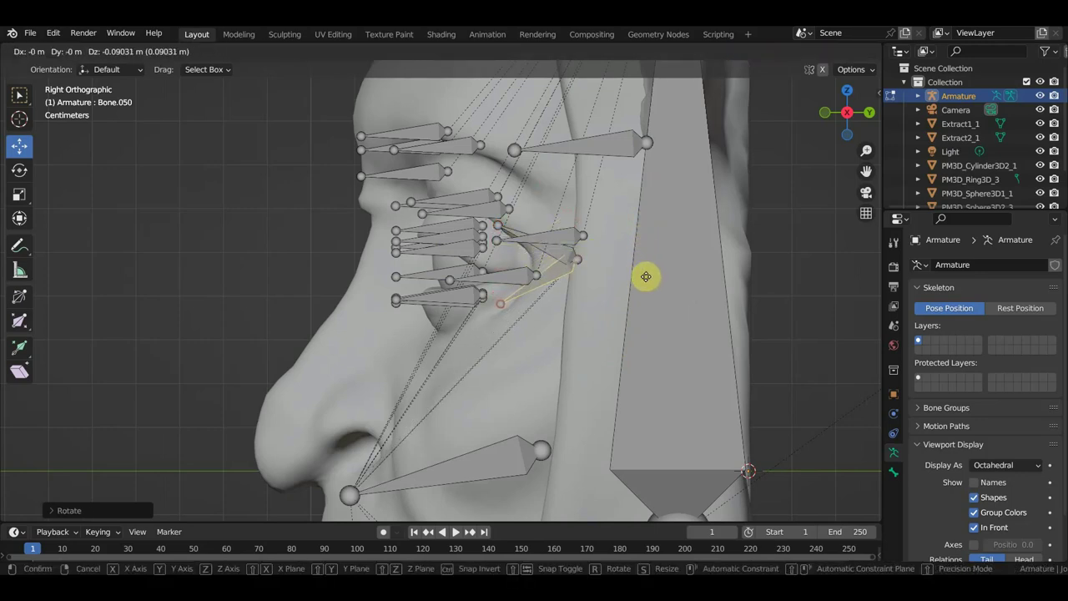
left_click(646, 276)
Parent both new bones, including Bone.049, to the large central bone with Keep Offset
scroll(507, 295, "up", 3)
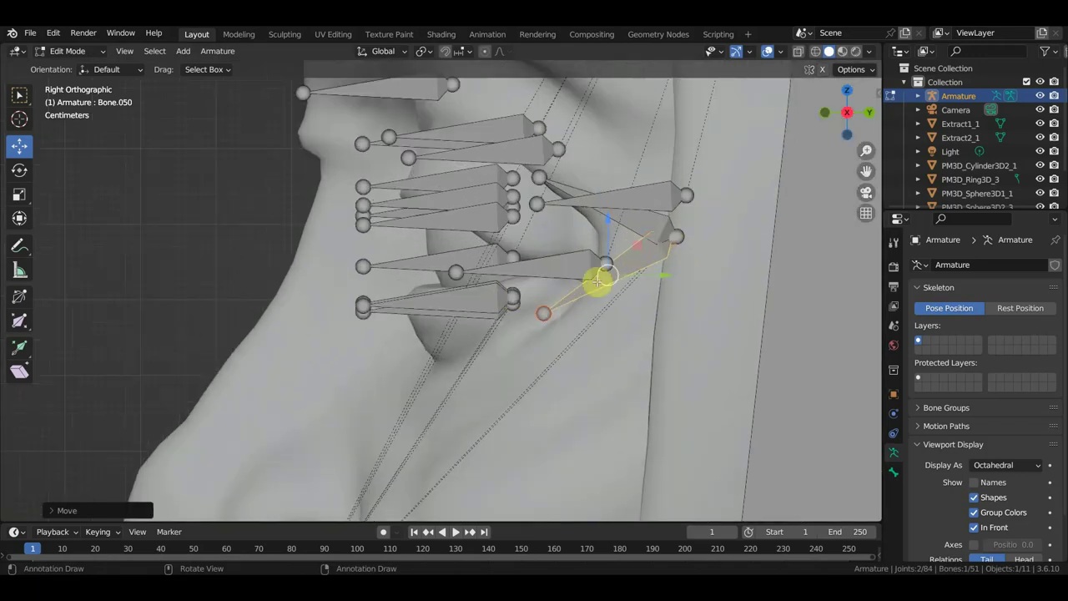
left_click(650, 243, "shift")
left_click(657, 223, "shift")
scroll(657, 224, "down", 3)
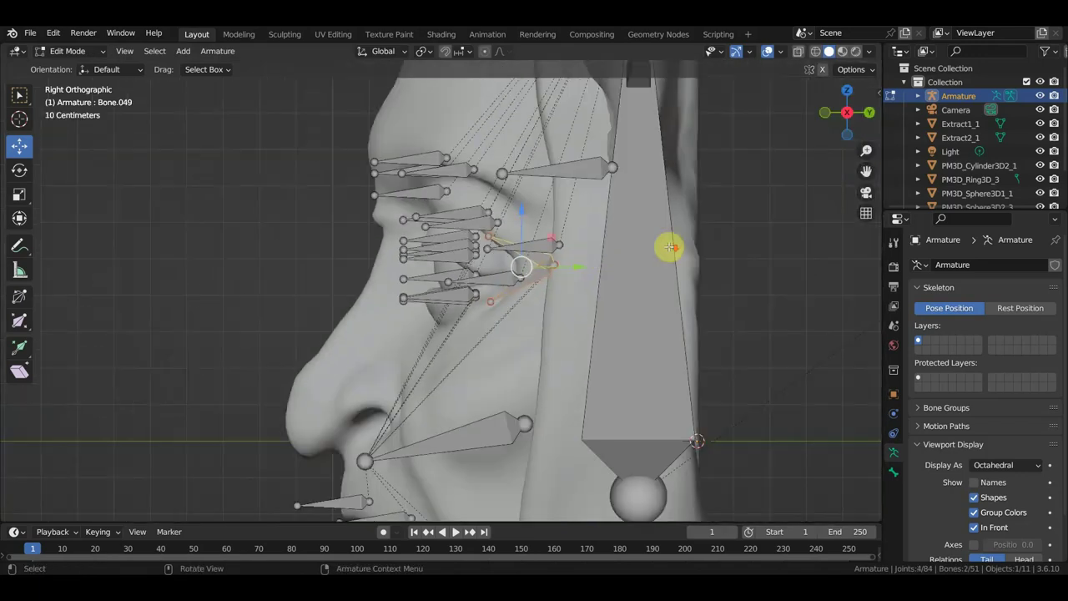
left_click(629, 252, "shift")
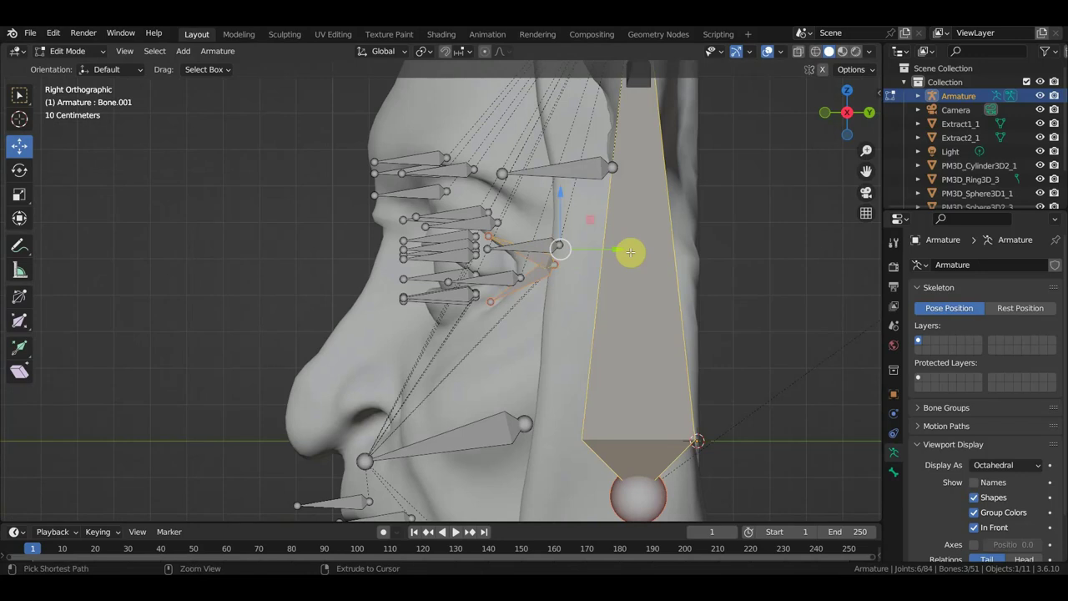
key("ctrl+p")
left_click(631, 256)
scroll(572, 248, "up", 3)
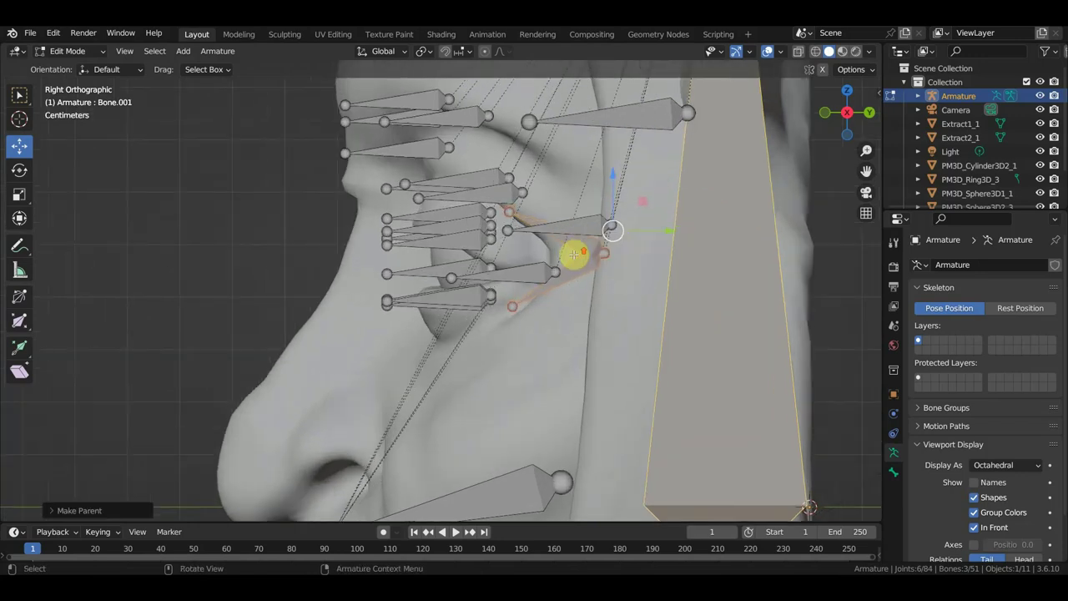
middle_click_drag(572, 248, 662, 247)
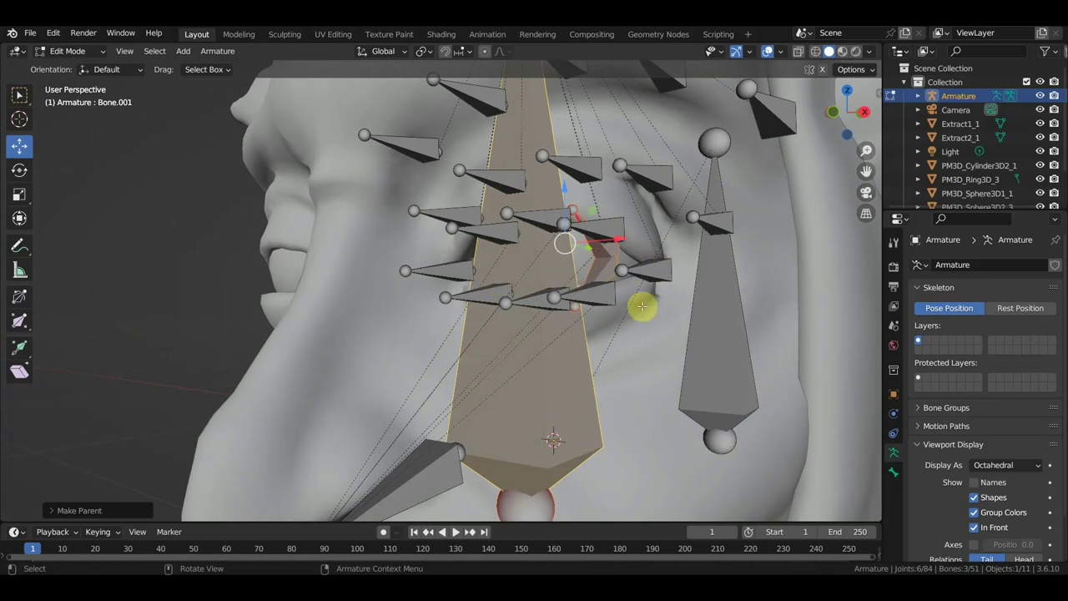
Parent lower-eyelid bones Bone.045, Bone.046 and Bone.047 to Bone.050 with Keep Offset
mouse_move(641, 306)
middle_mouse_down()
mouse_move(584, 310)
mouse_move(699, 286)
middle_mouse_up()
left_click(643, 282)
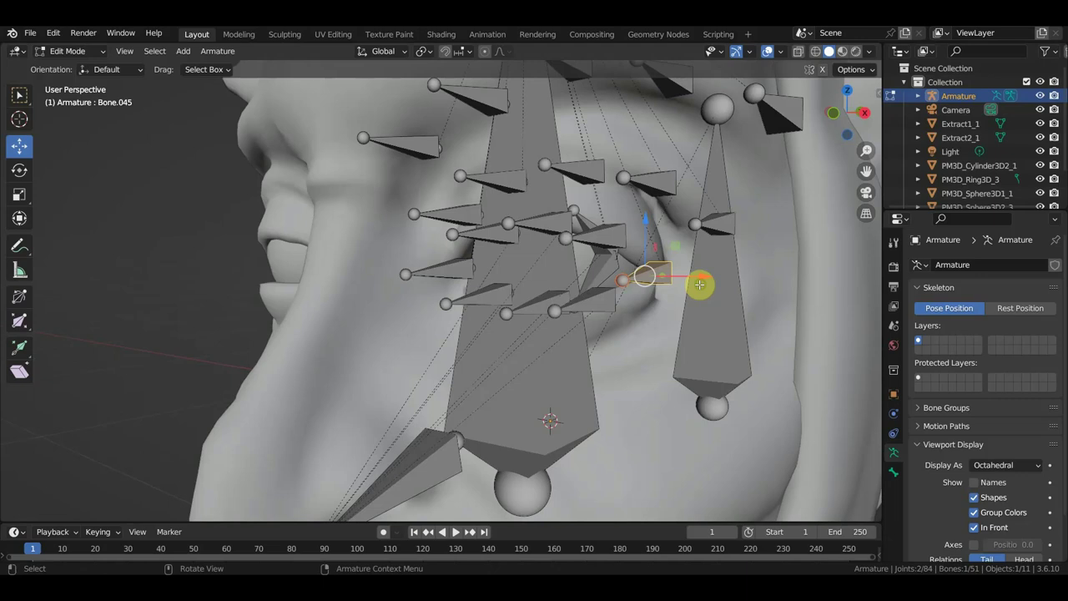
left_click(556, 304, "shift")
left_click(501, 295, "shift")
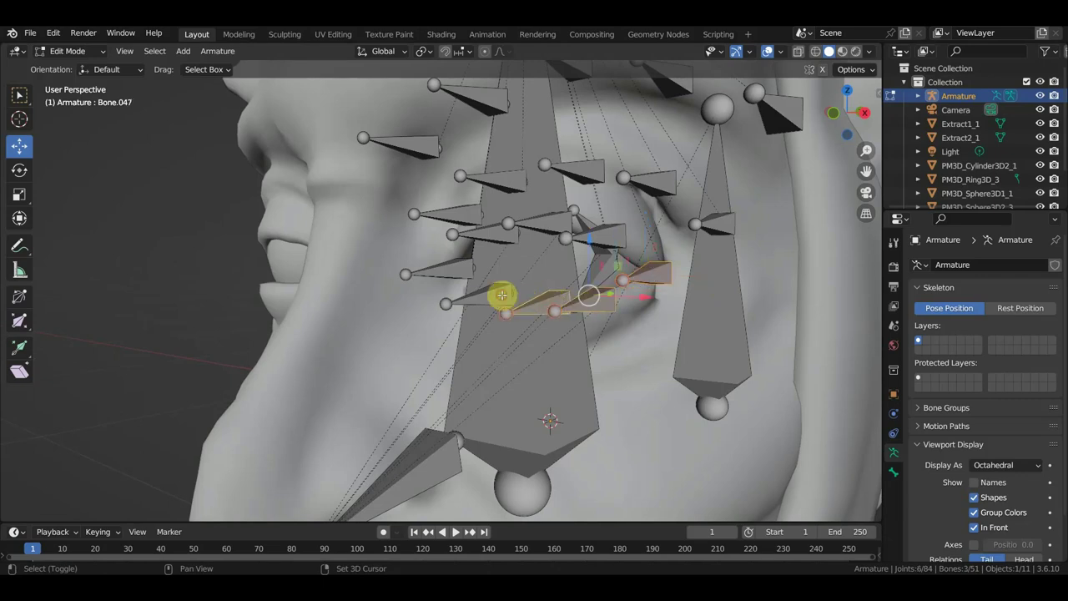
mouse_move(502, 294)
middle_mouse_down()
mouse_move(575, 289)
mouse_move(564, 291)
middle_mouse_up()
left_click(553, 267, "shift")
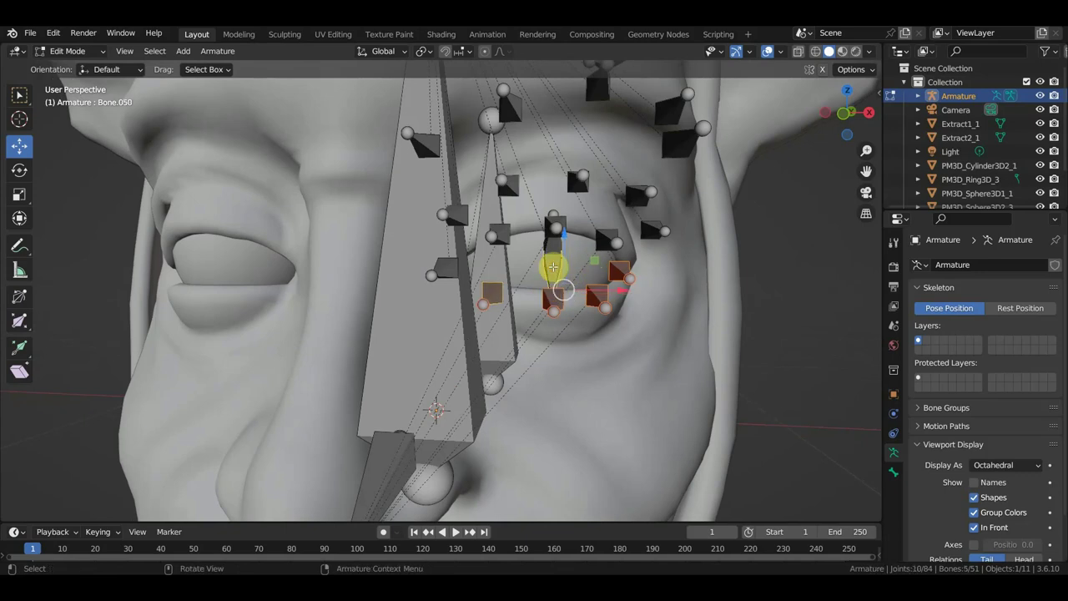
key("ctrl+p")
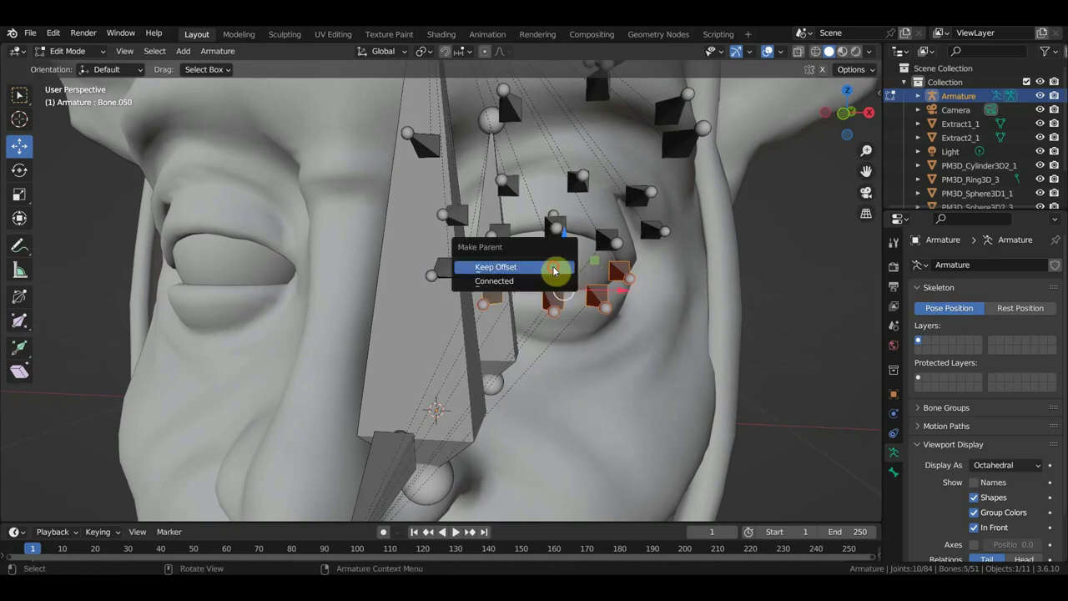
left_click(553, 267)
Parent Bone.044 and the other two upper-eyelid bones to Bone.049 with Keep Offset
left_click(607, 241)
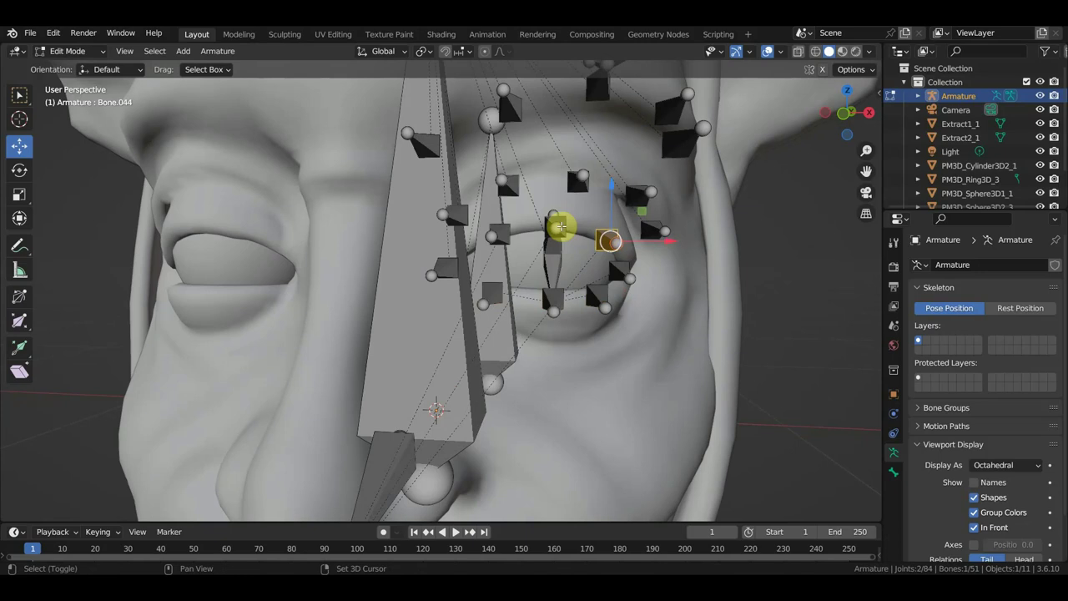
left_click(555, 226, "shift")
left_click(503, 225, "shift")
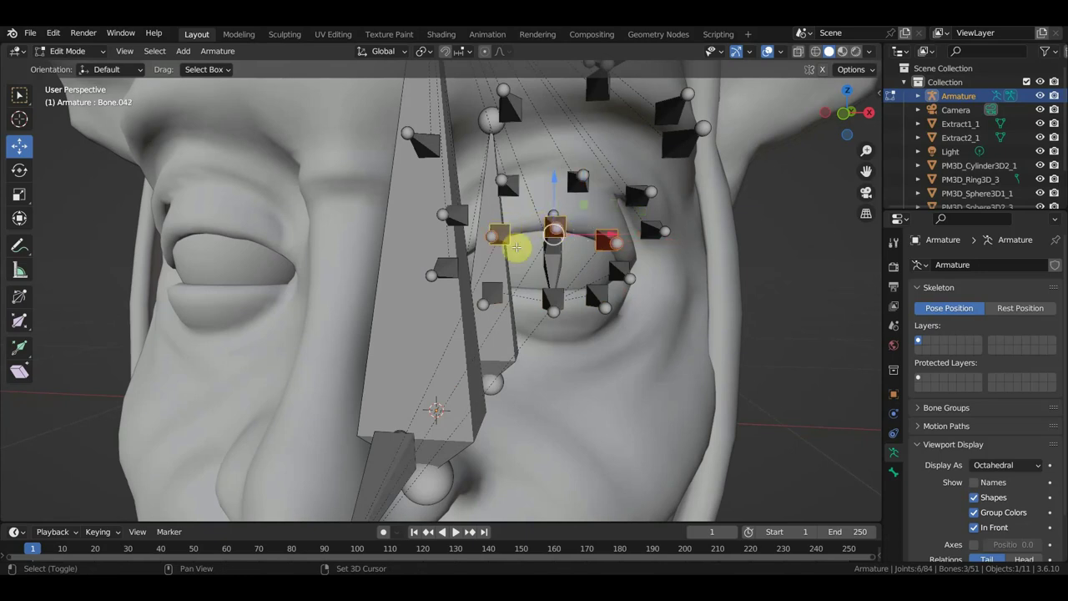
middle_click_drag(516, 250, 543, 239)
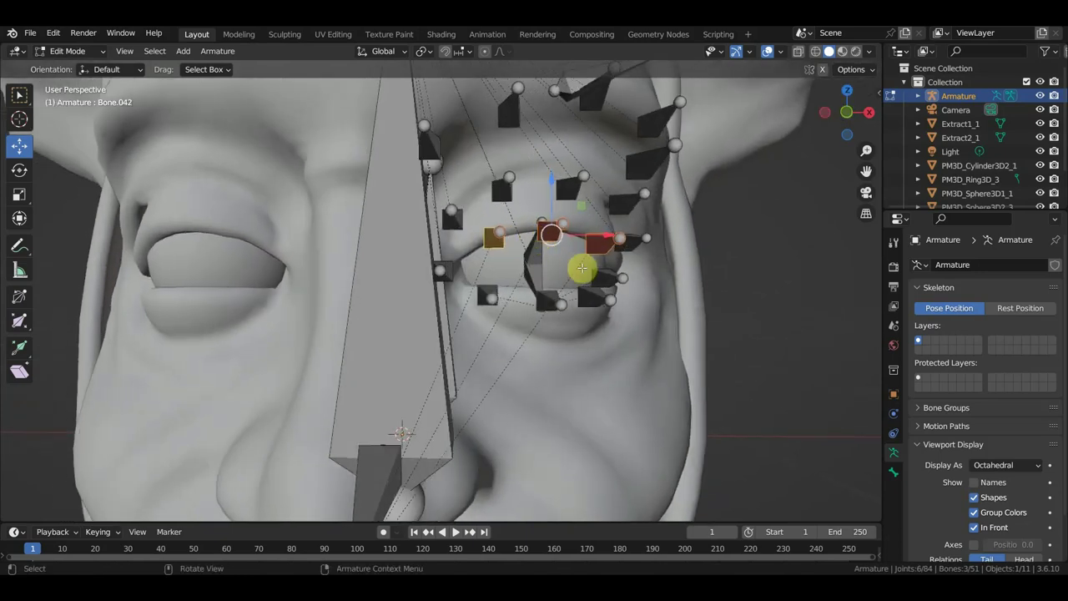
left_click(539, 251, "shift")
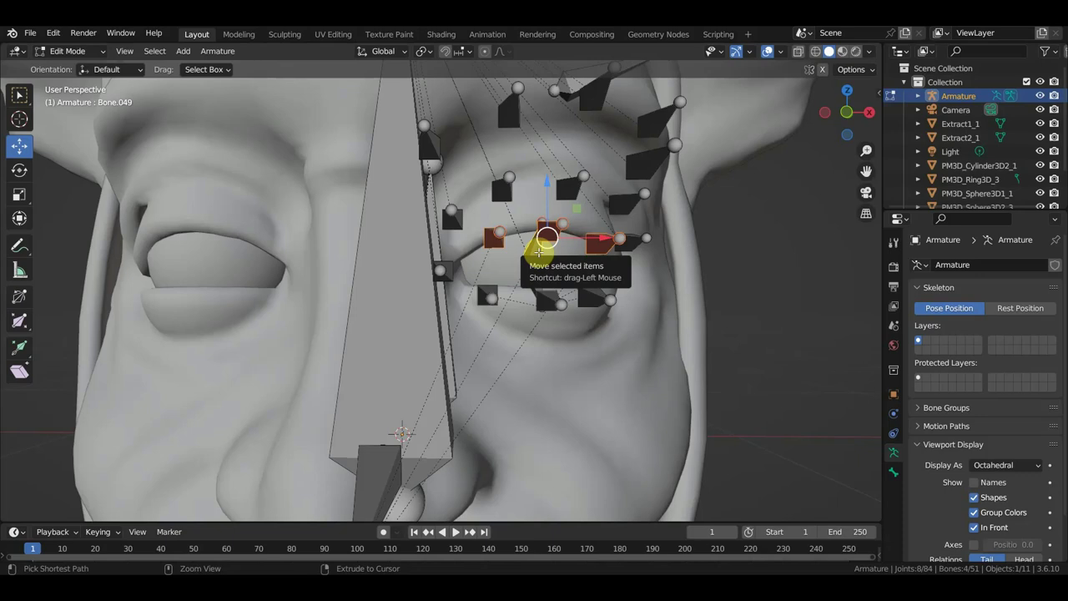
key("ctrl+p")
left_click(538, 252)
middle_click_drag(536, 252, 535, 259)
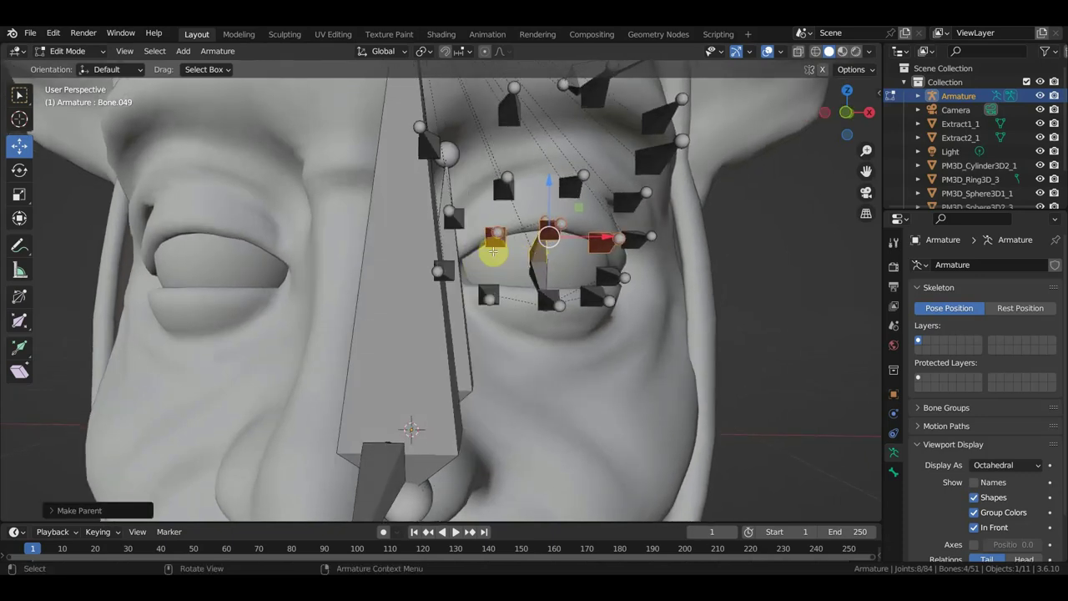
middle_click_drag(472, 260, 518, 266)
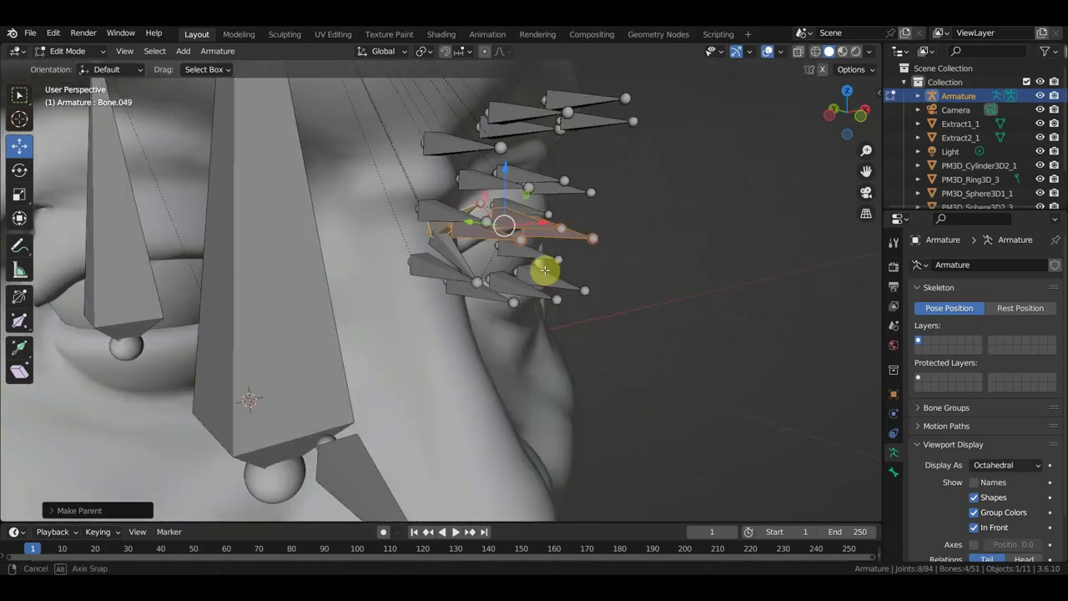
key("KP_1")
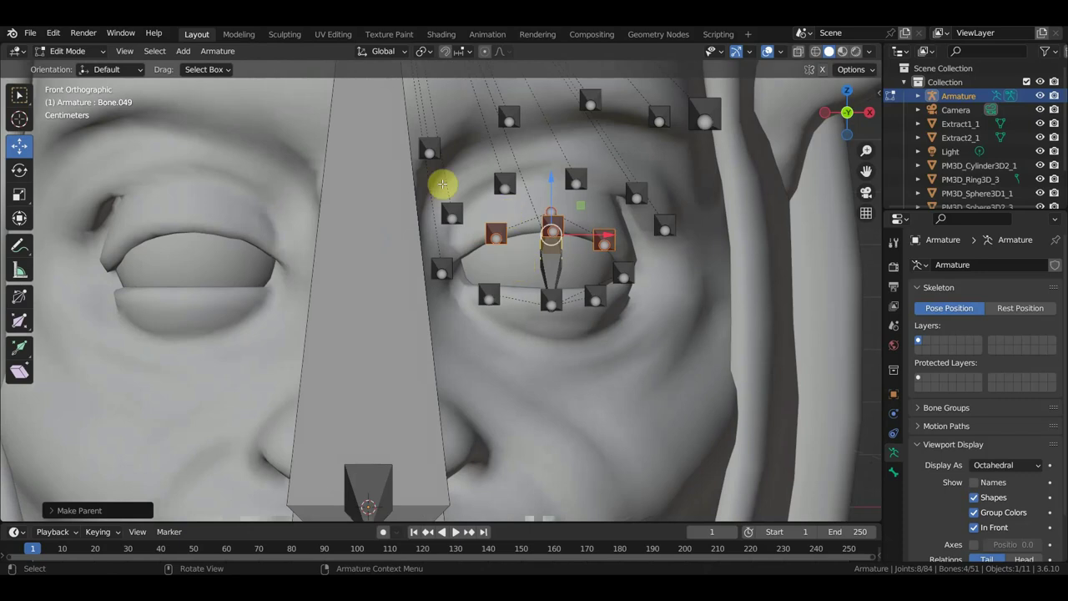
left_click(454, 209)
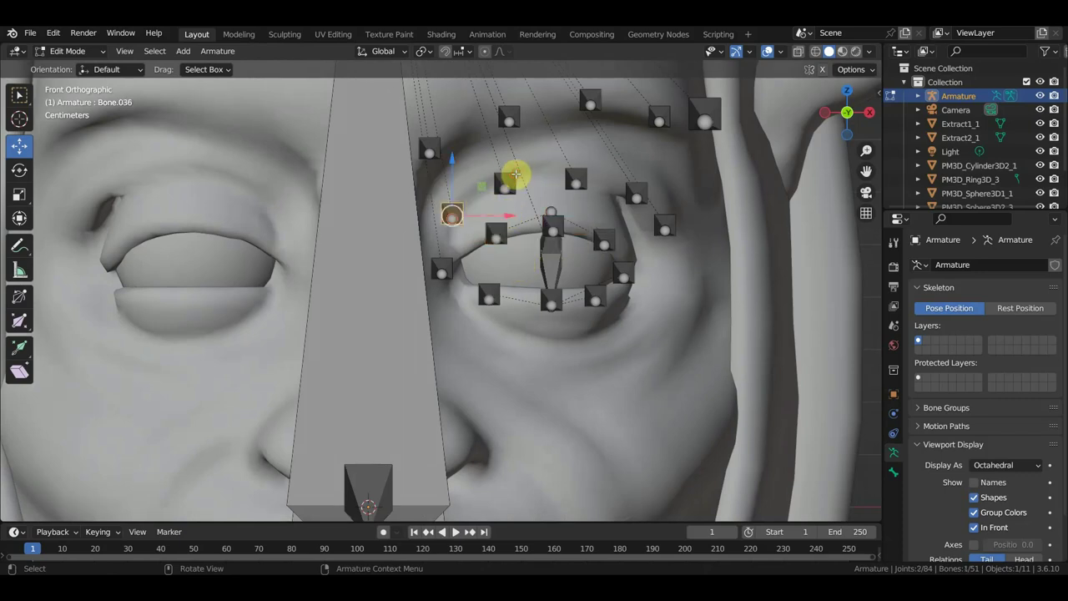
Select Bone.037, zoom out and orbit around to a side view of the face rig
left_click(506, 180)
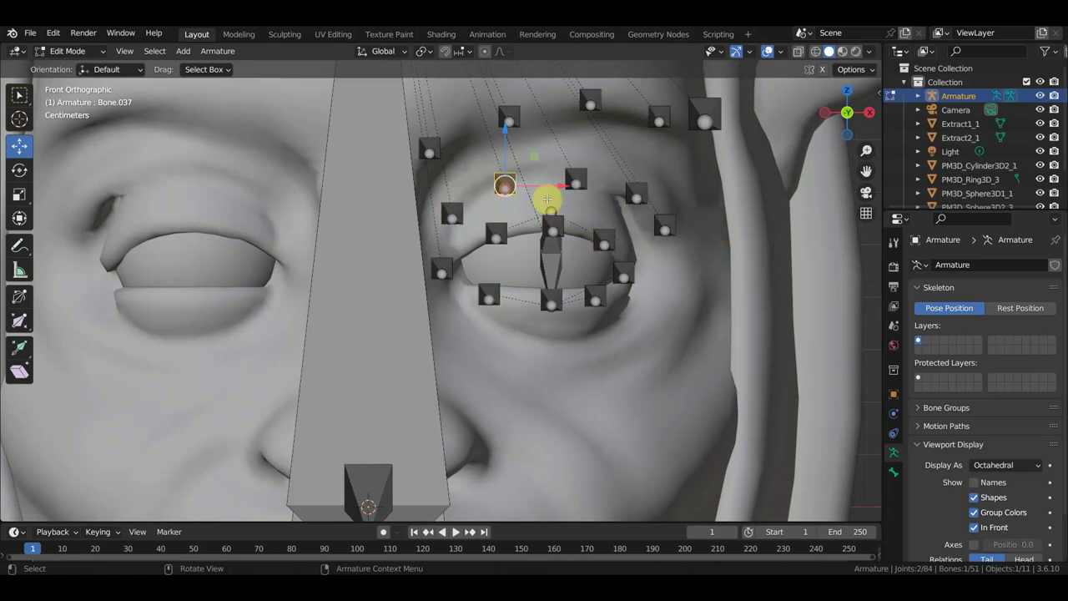
scroll(589, 177, "down", 2)
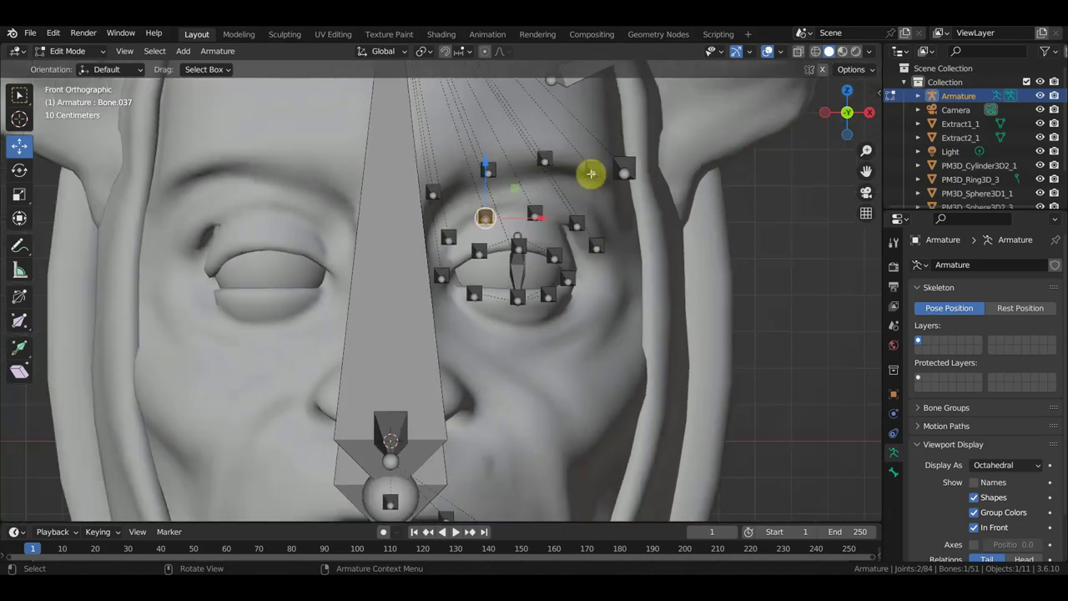
scroll(574, 209, "down", 4)
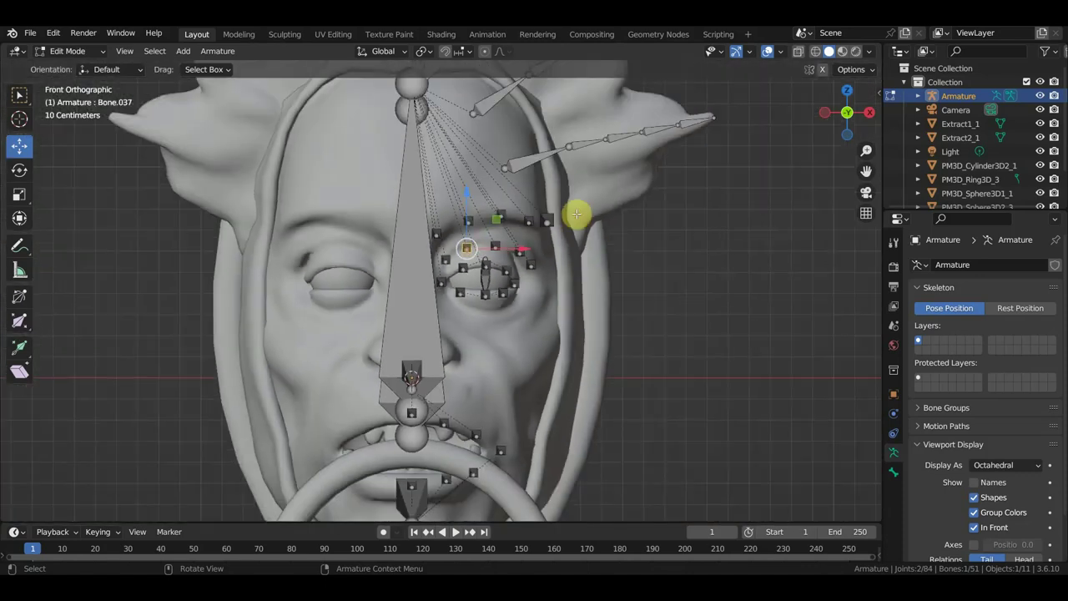
mouse_move(578, 301)
middle_mouse_down()
mouse_move(553, 314)
mouse_move(433, 314)
middle_mouse_up()
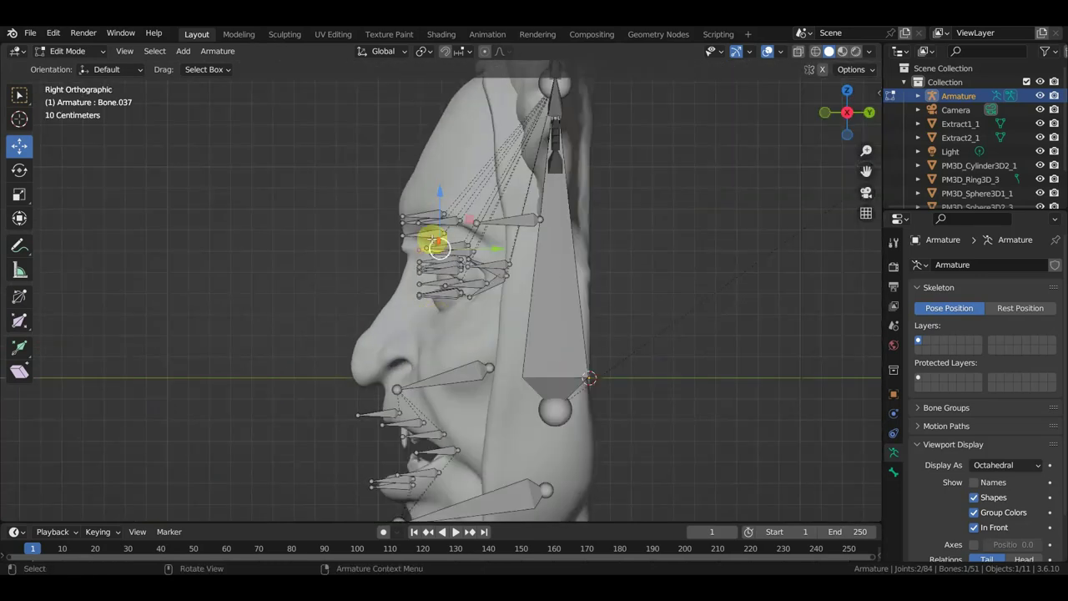
scroll(431, 241, "up", 1)
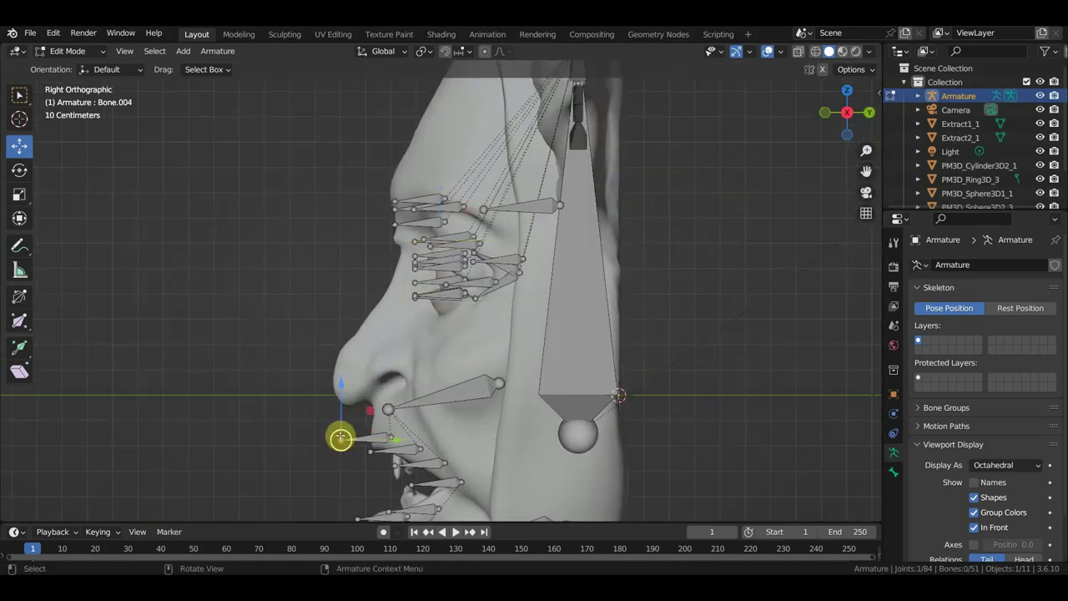
Extrude a new bone from the lip joint and clear its parent
key("e")
left_click(326, 438)
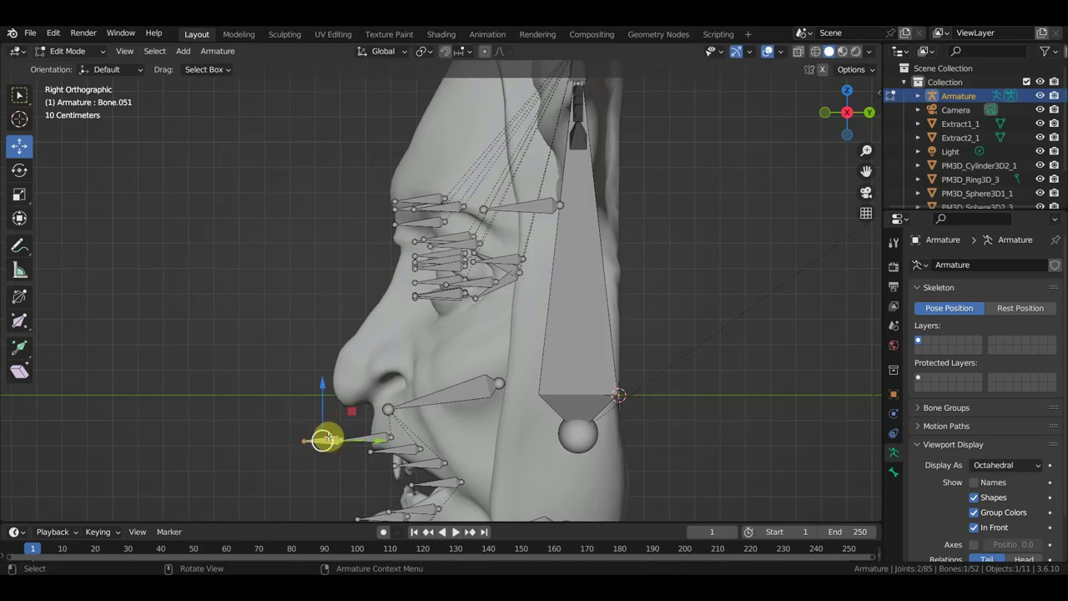
key("alt+p")
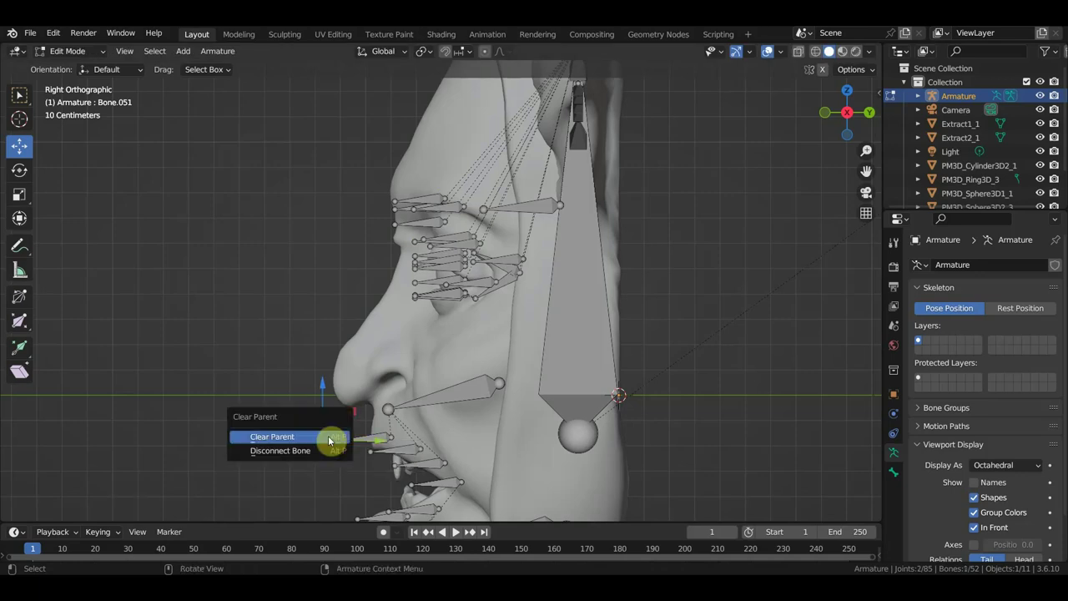
left_click(330, 436)
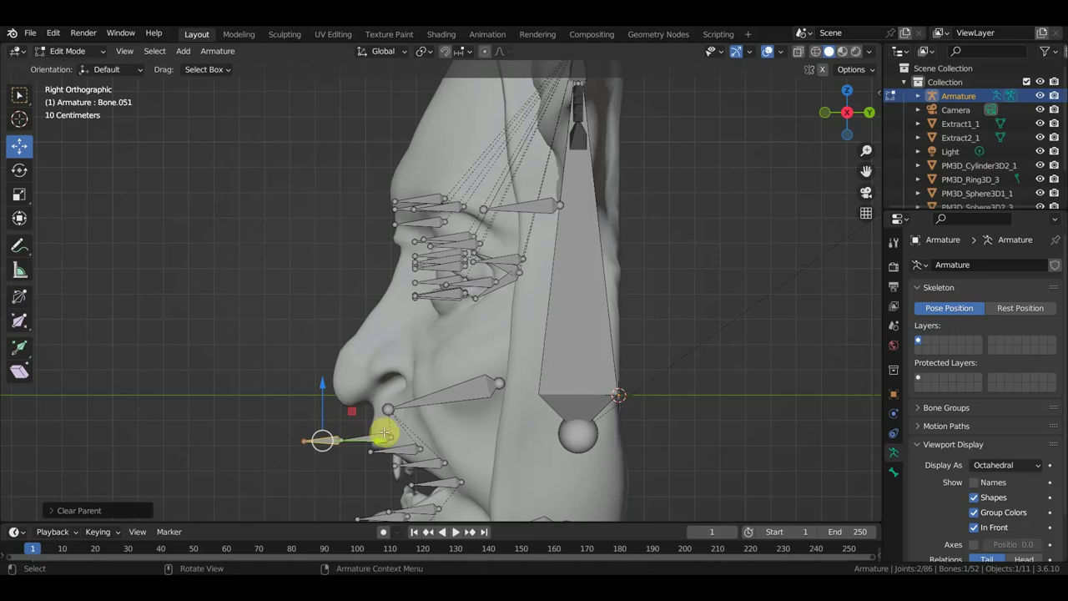
Move and rotate the new bone onto the nose bridge, fitting its lower joint against the nose
key("g")
left_click(458, 307)
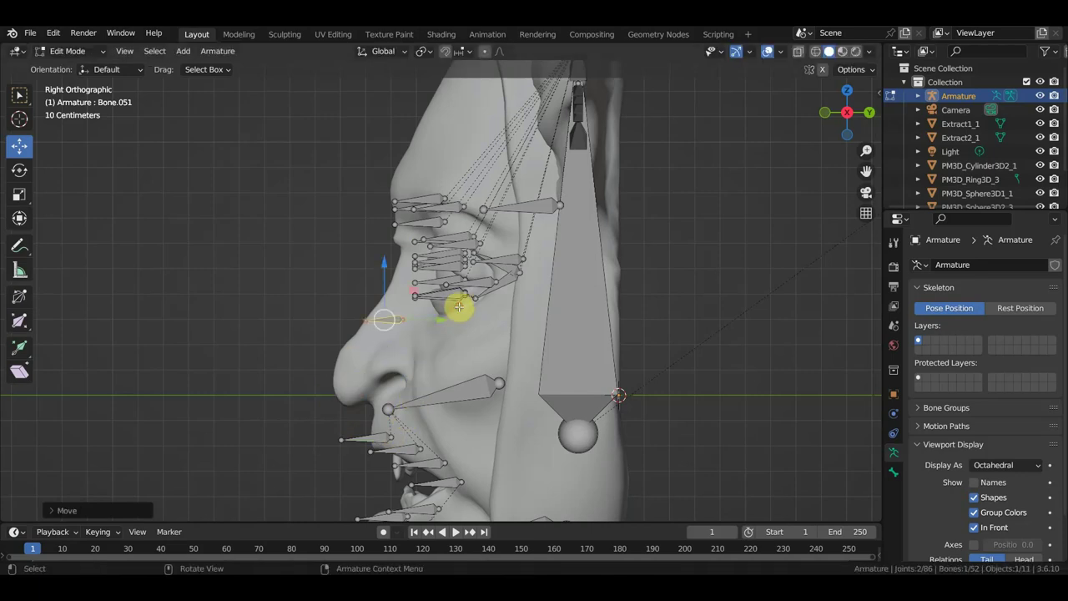
key("r")
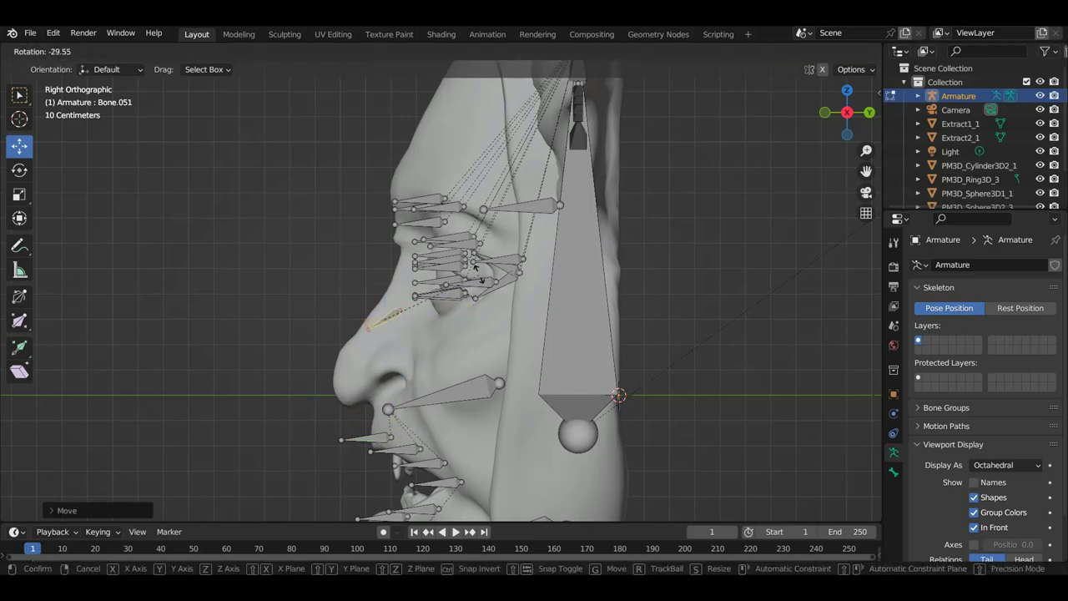
left_click(476, 269)
key("g")
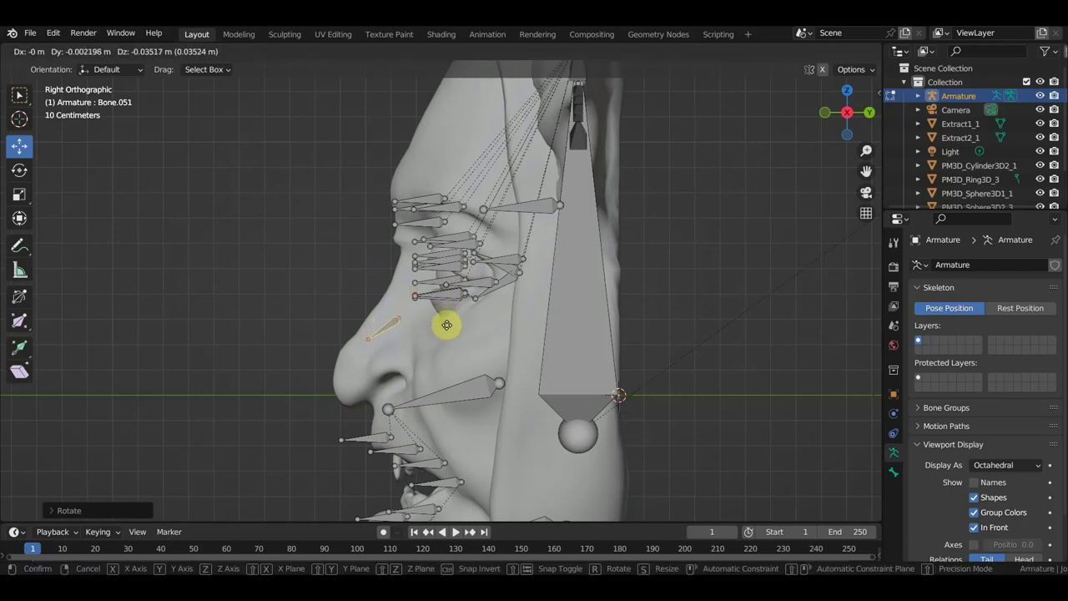
left_click(446, 324)
left_click(367, 337)
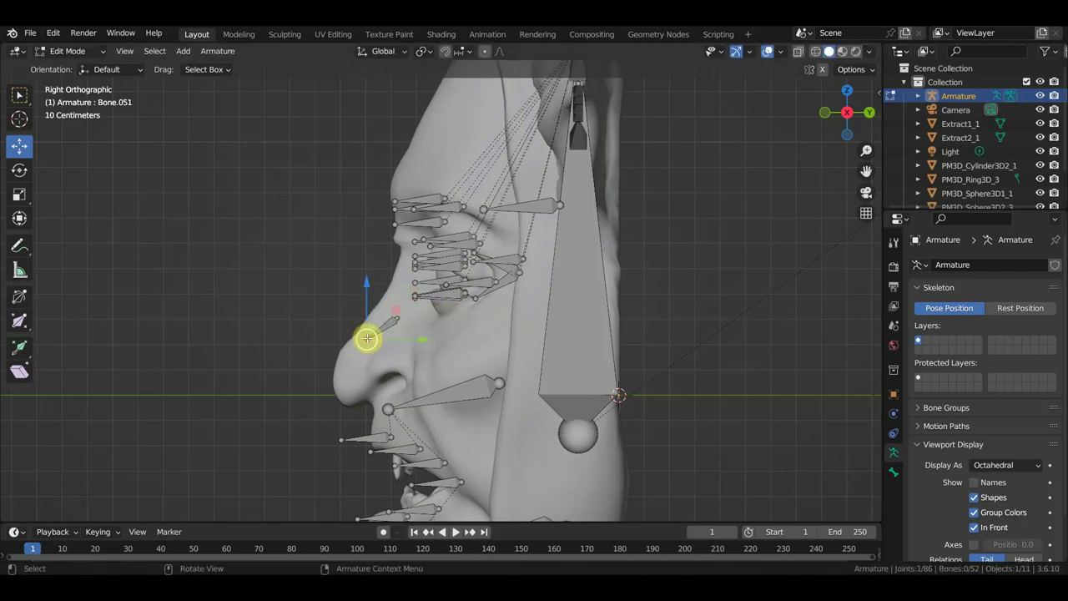
key("g")
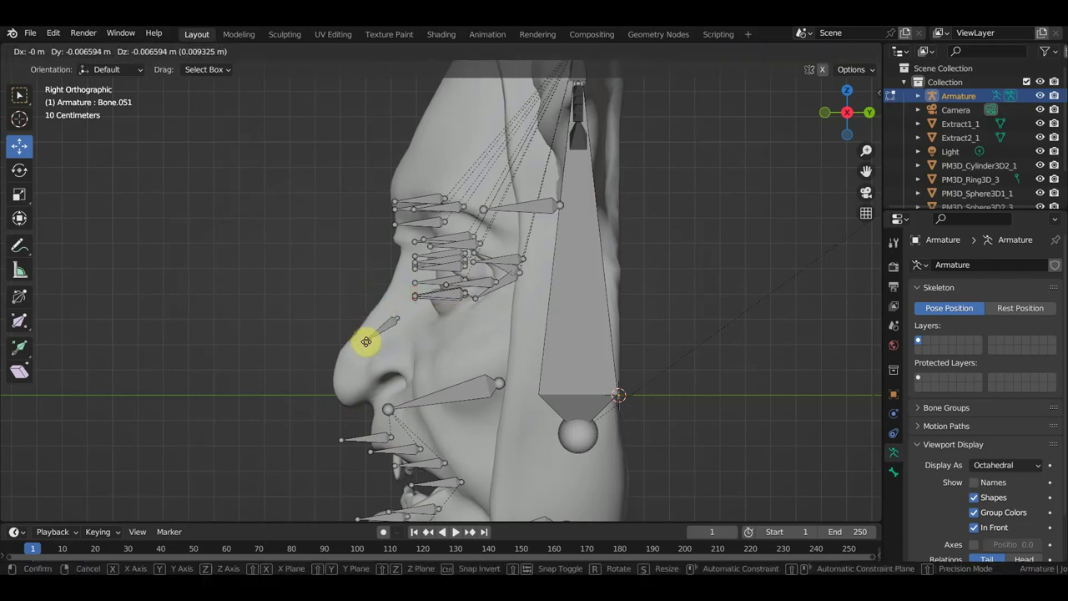
left_click(365, 341)
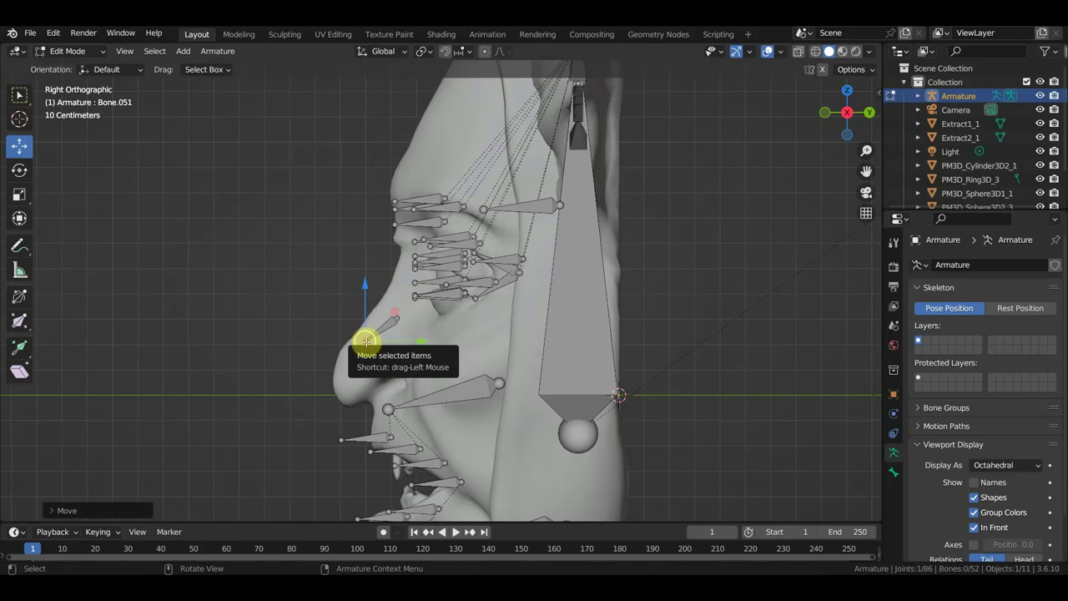
Extrude a bone to the nose tip, then parent the nose-bridge bone to the head bone with Keep Offset
key("e")
left_click(338, 394)
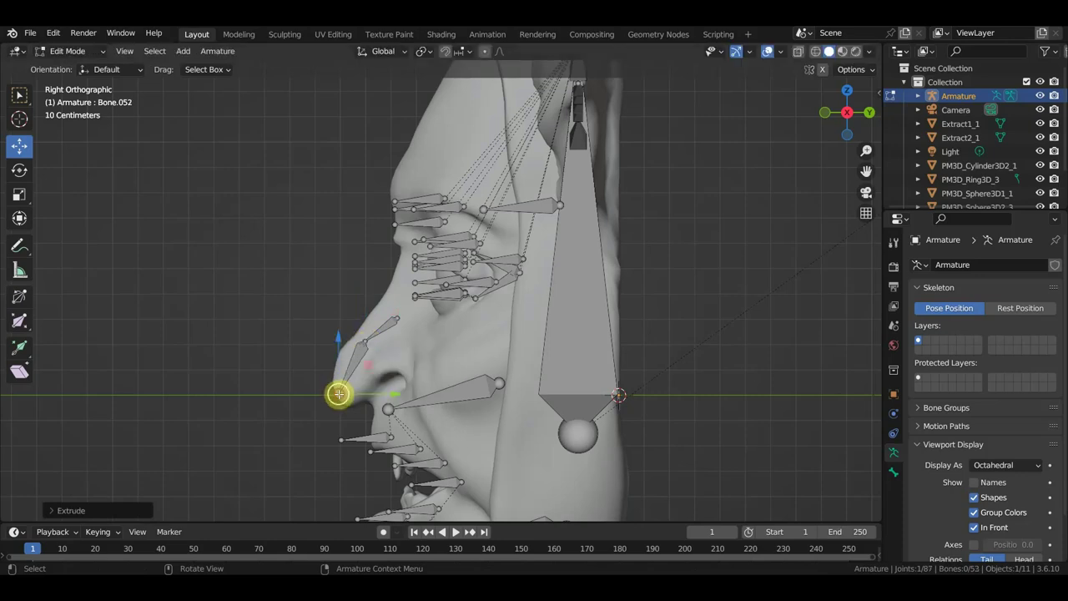
left_click(383, 326)
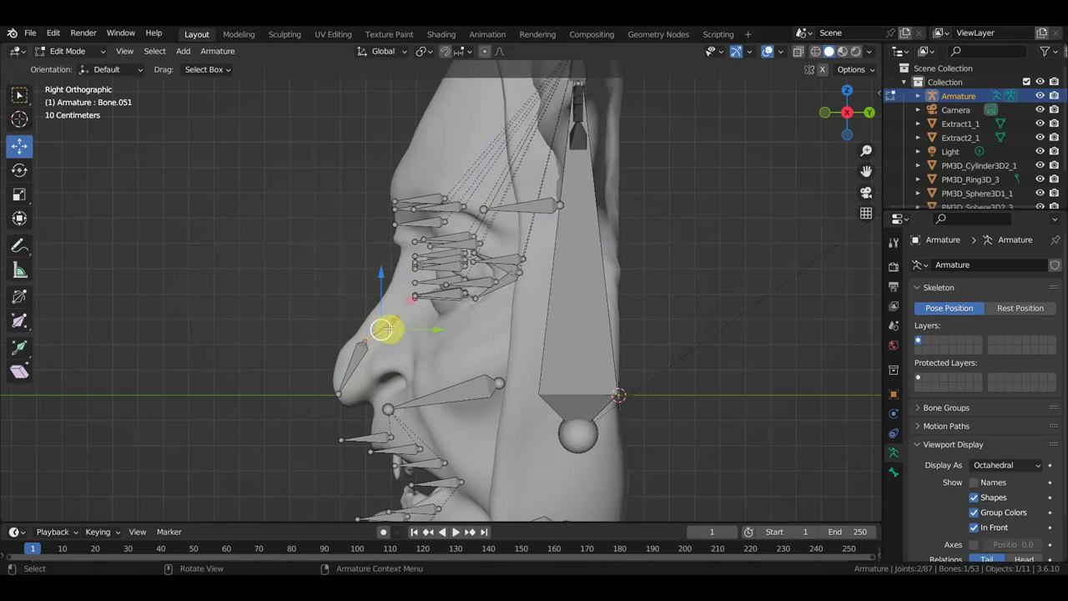
scroll(384, 331, "up", 1)
scroll(392, 330, "up", 1)
scroll(359, 334, "down", 1)
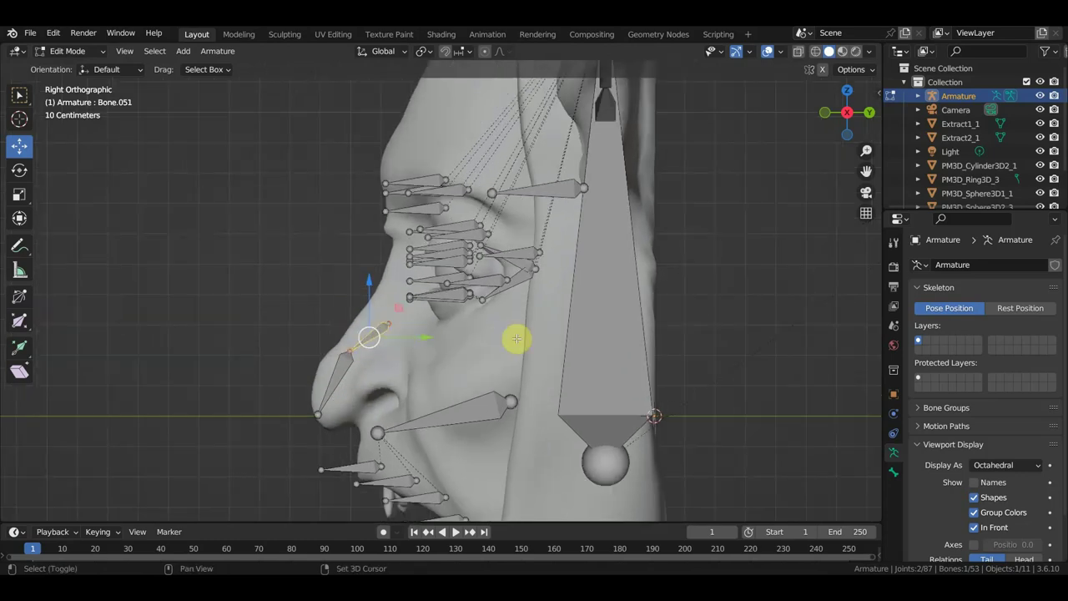
left_click(603, 334, "shift")
key("ctrl+p")
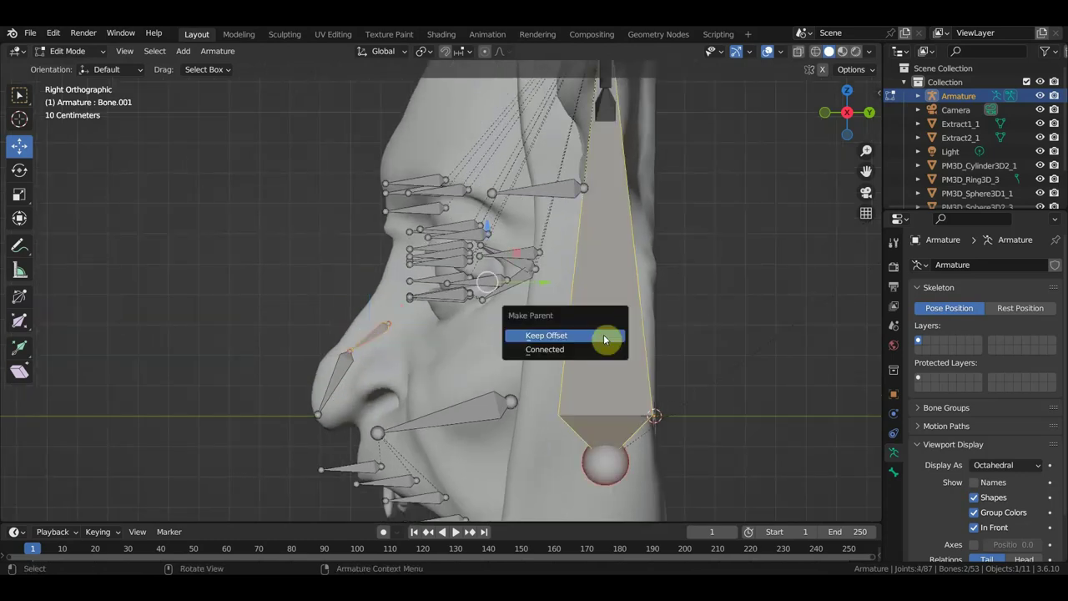
left_click(603, 335)
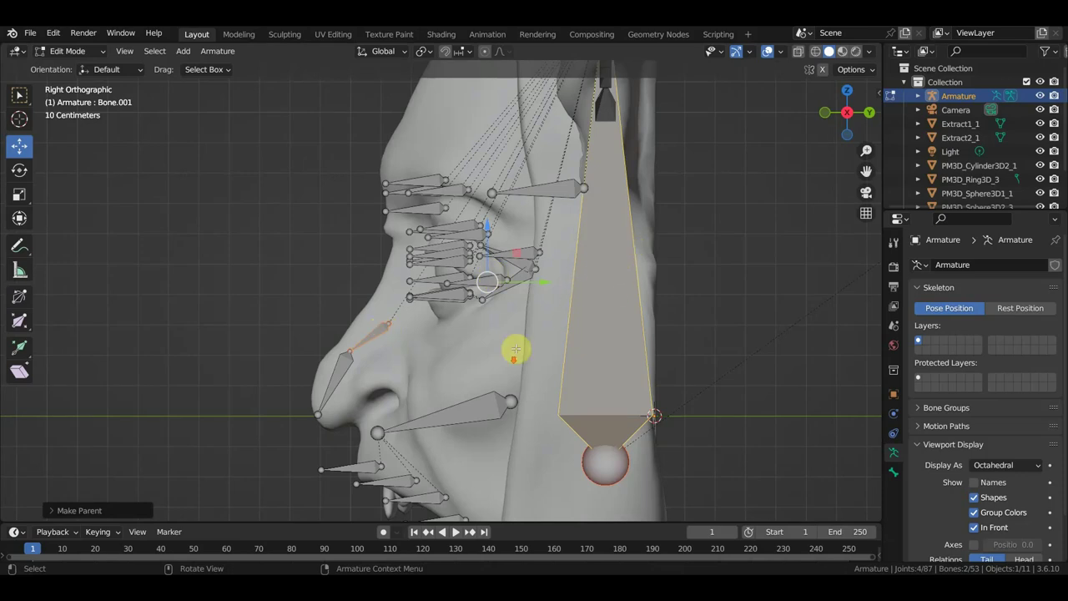
left_click(370, 350)
middle_click_drag(370, 350, 562, 357)
Duplicate the nose-tip bone, then rotate and move the copy onto the nose tip in Right Ortho view
key("KP_1")
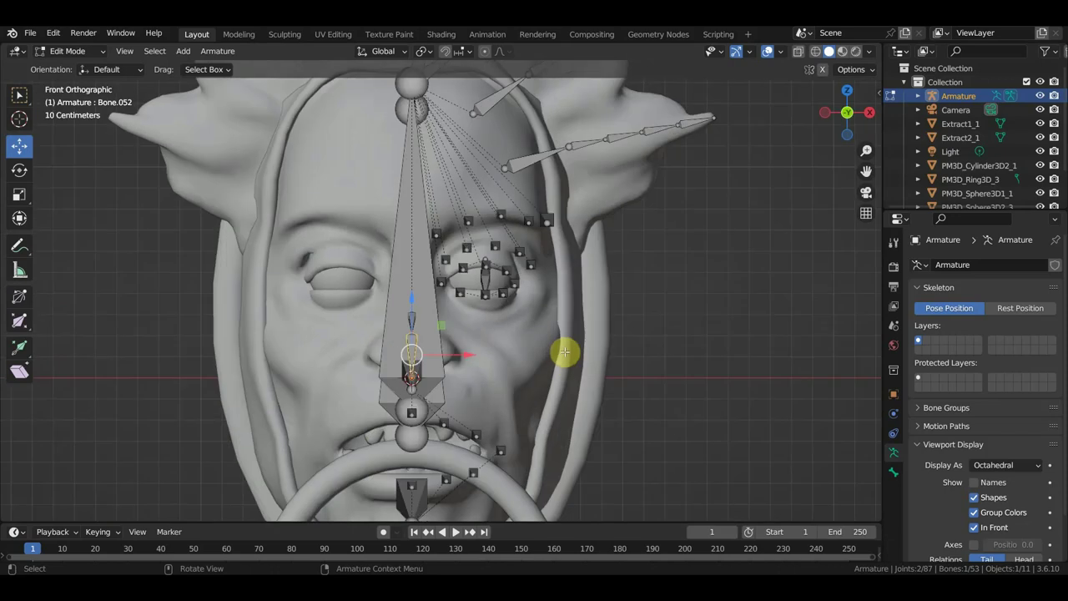
key("shift+d")
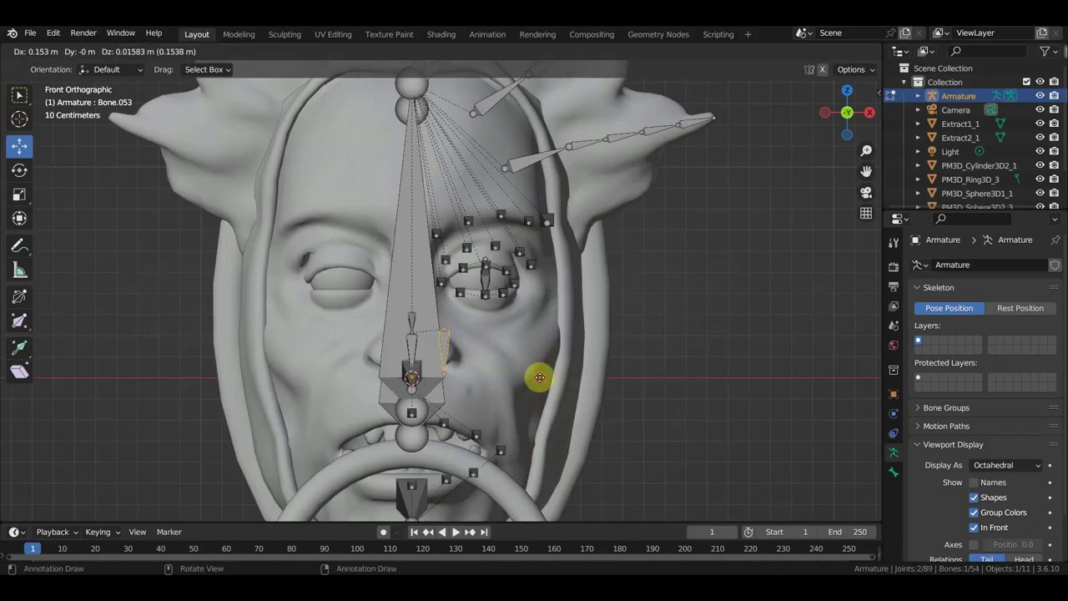
left_click(536, 374)
middle_click_drag(536, 374, 364, 388)
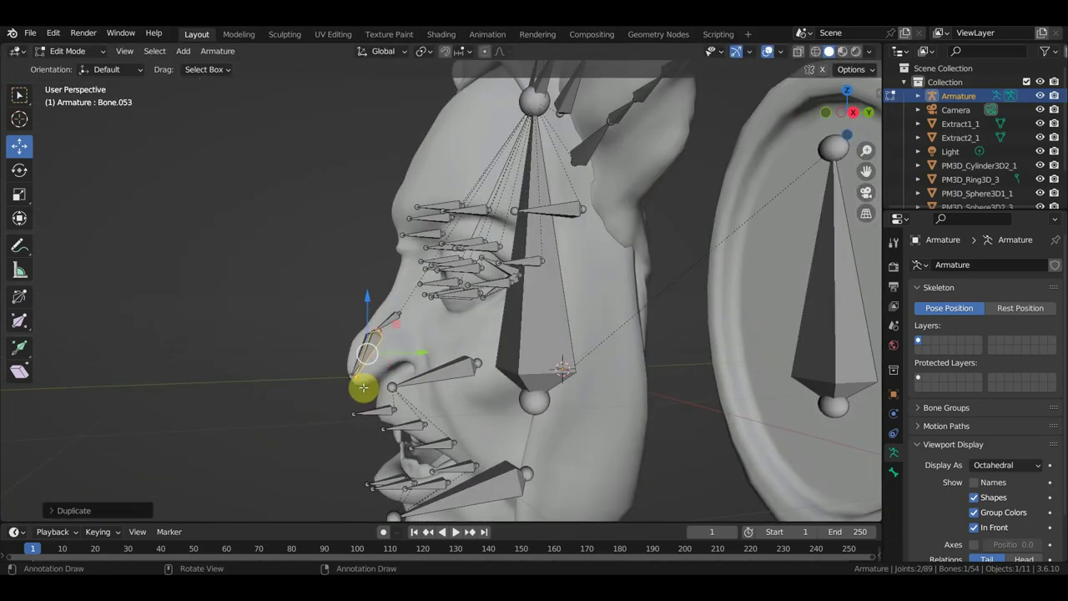
key("KP_3")
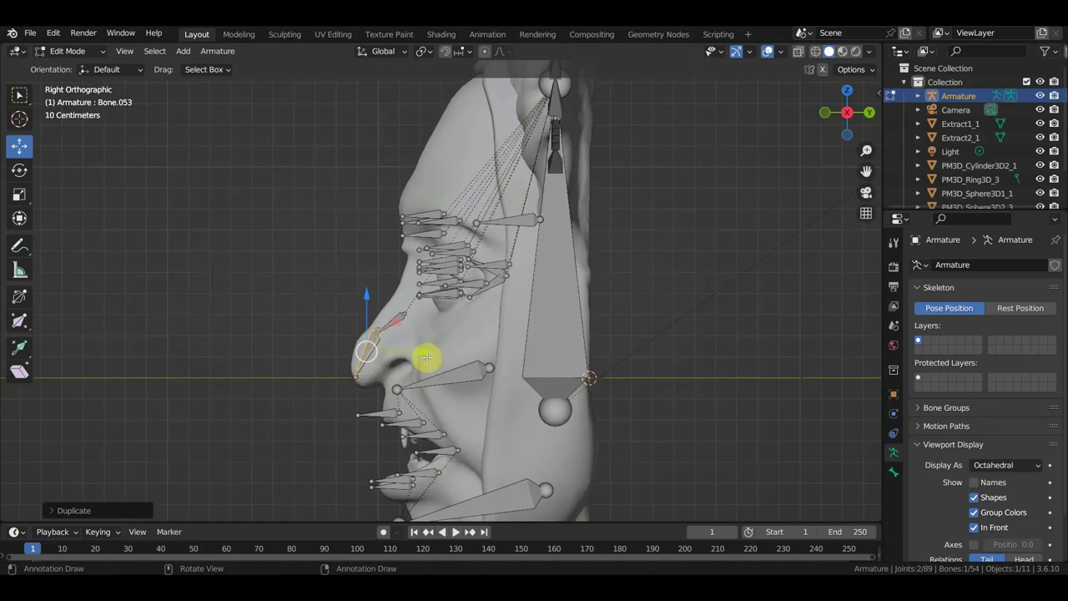
key("r")
left_click(399, 405)
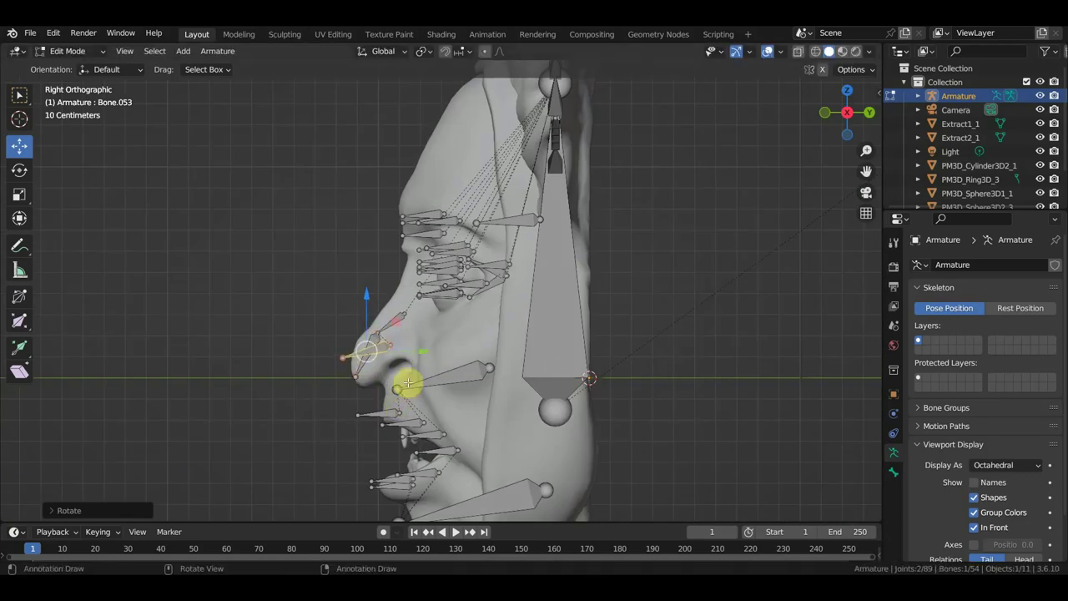
key("g")
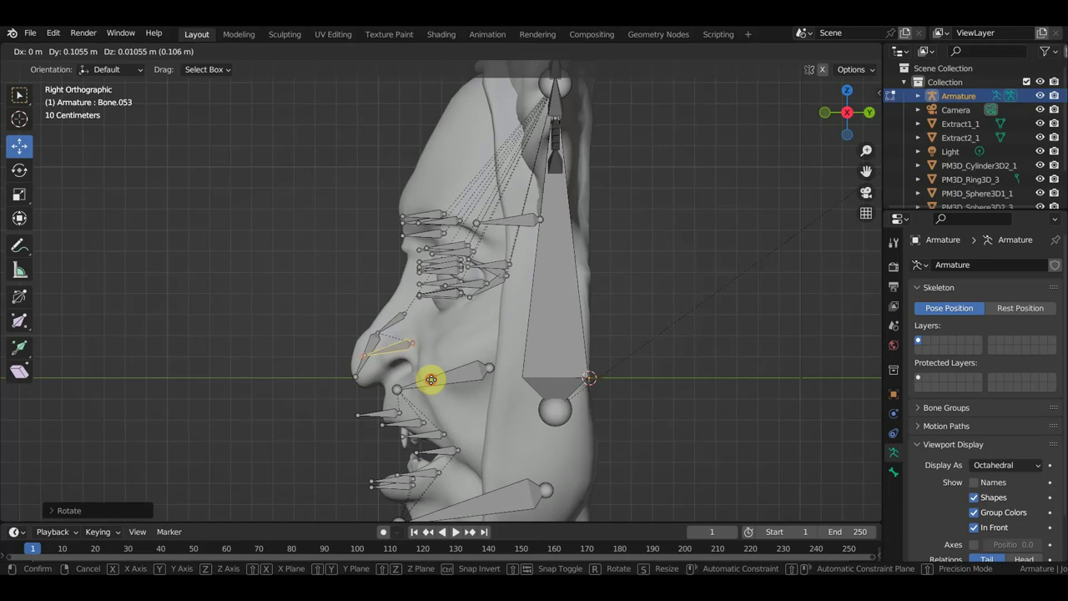
left_click(391, 358)
key("g")
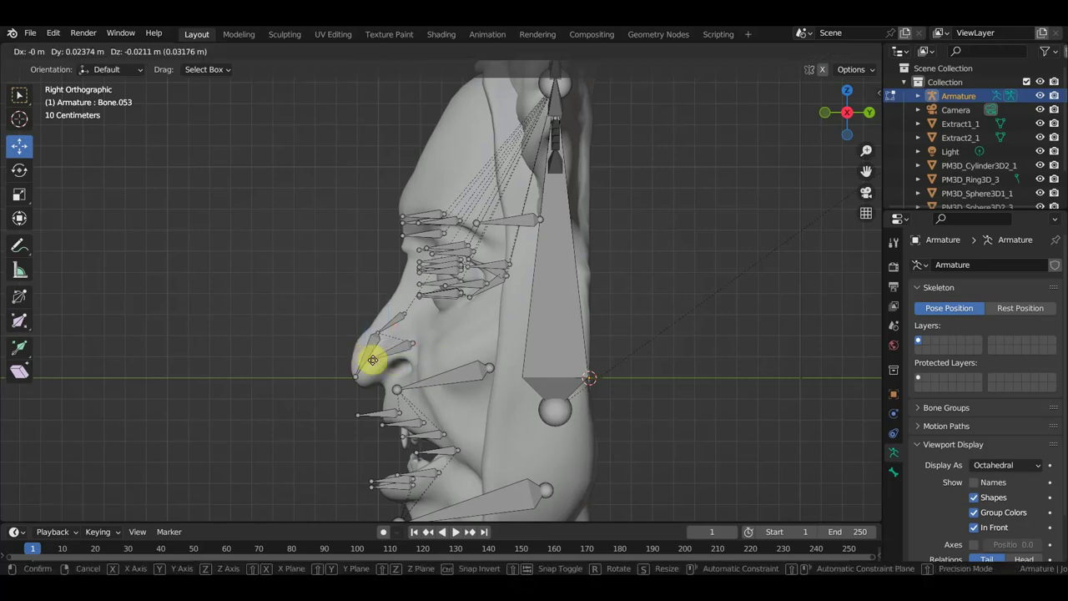
left_click(373, 365)
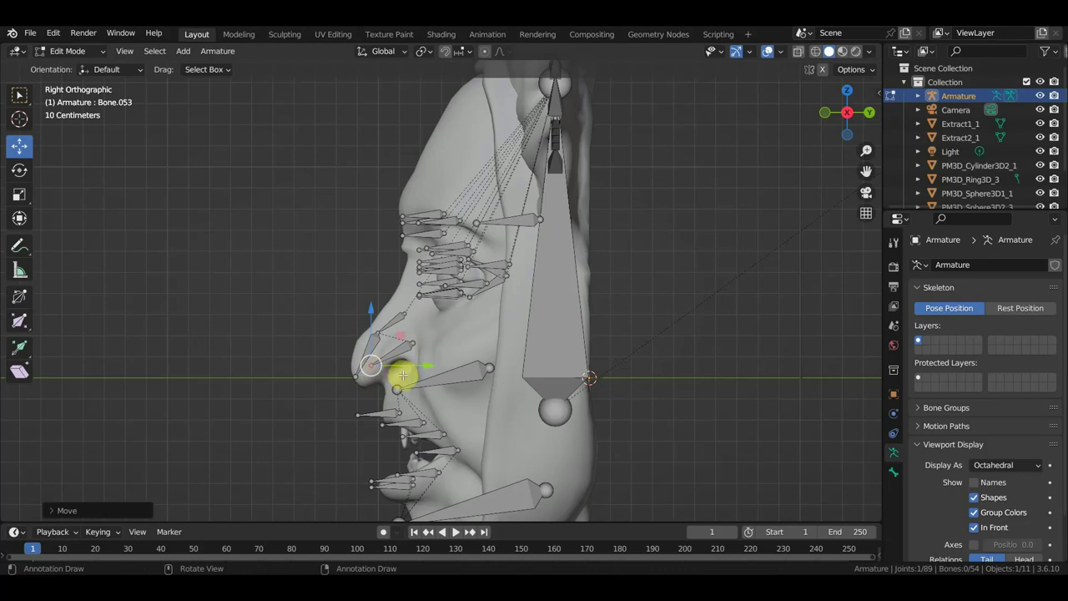
Parent the new bone Bone.053 to the nose bridge bone Bone.051
left_click(404, 345, "shift")
key("ctrl+p")
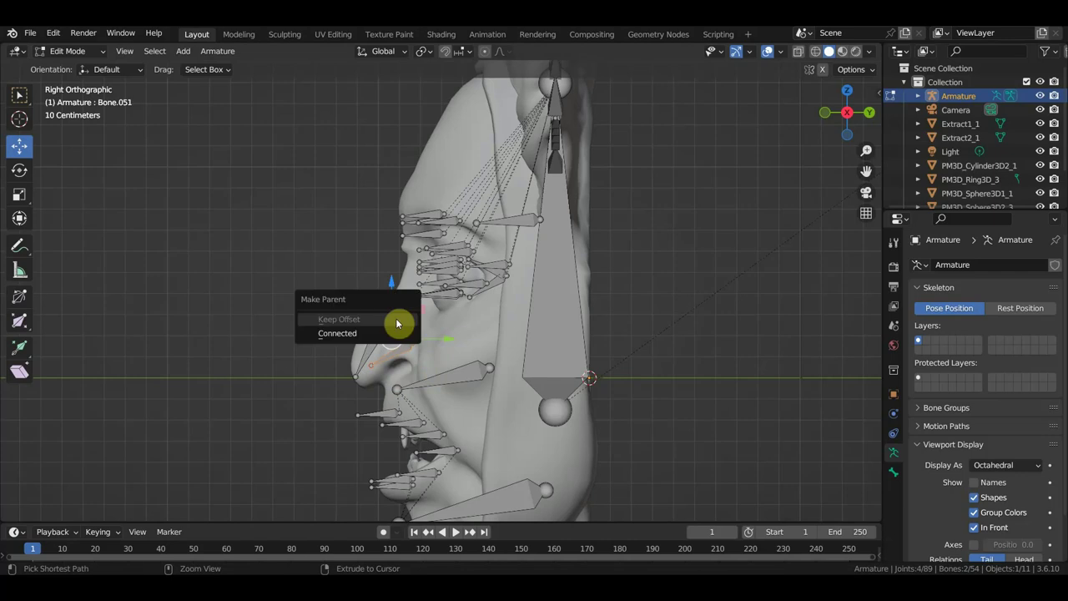
left_click(397, 322)
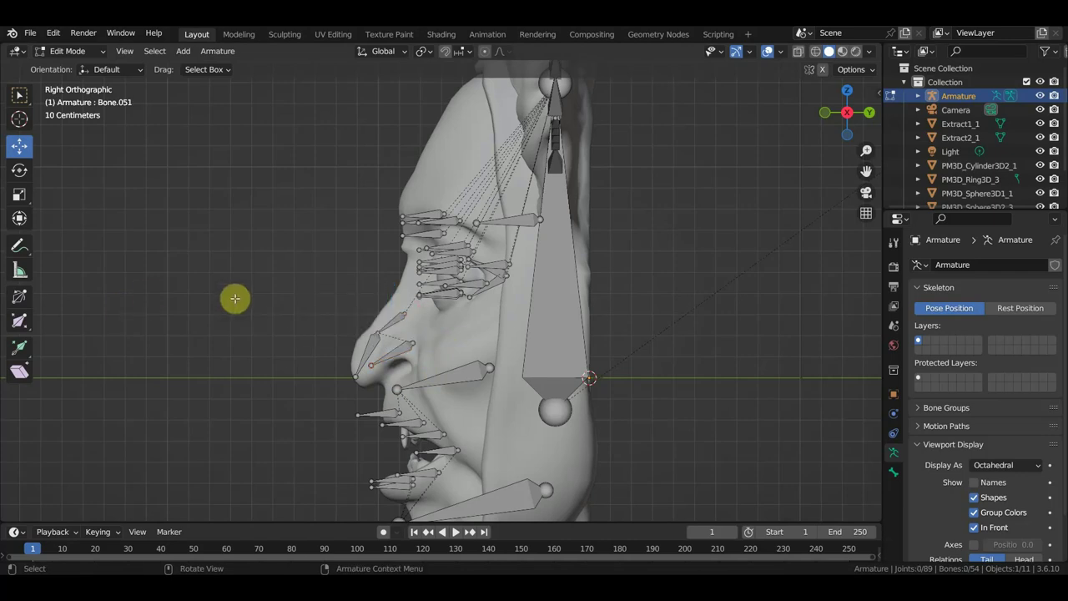
middle_click_drag(393, 386, 376, 341, "shift")
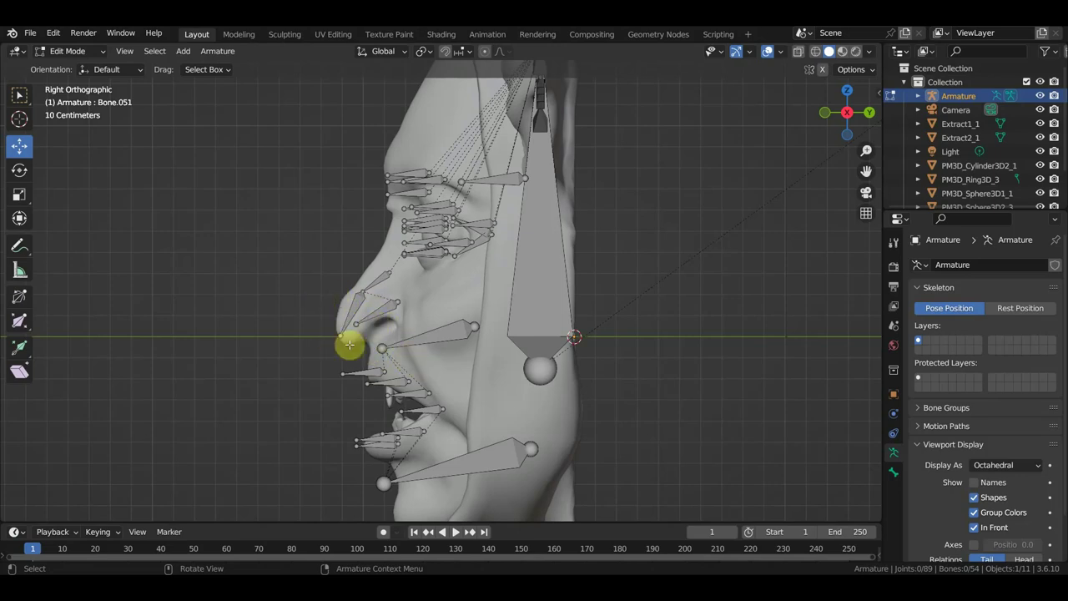
Extrude a new bone from the nose bone in the front view
middle_click_drag(424, 345, 402, 325)
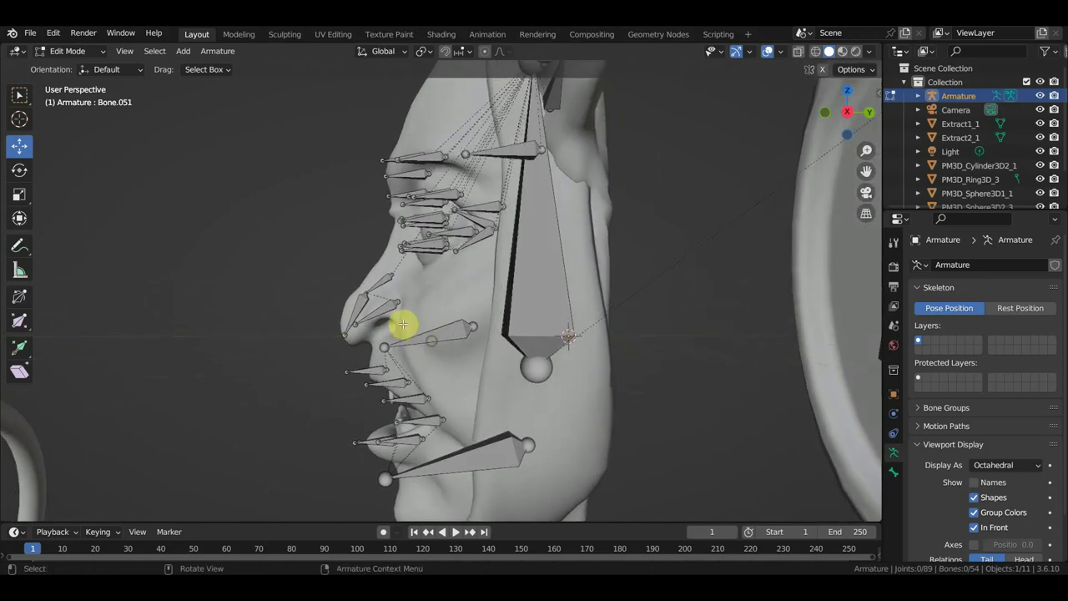
key("KP_1")
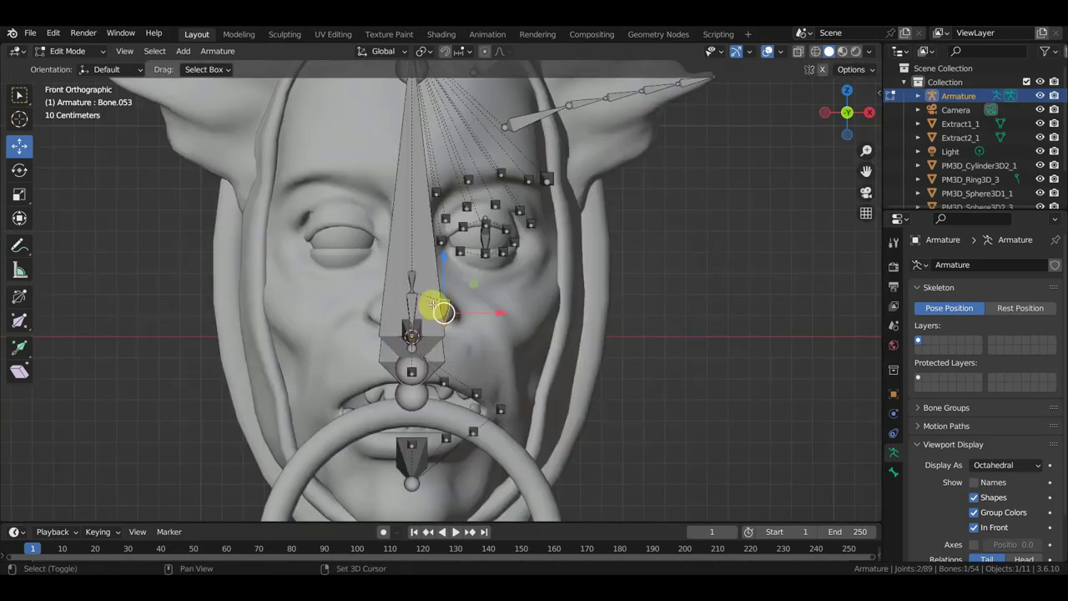
key("e")
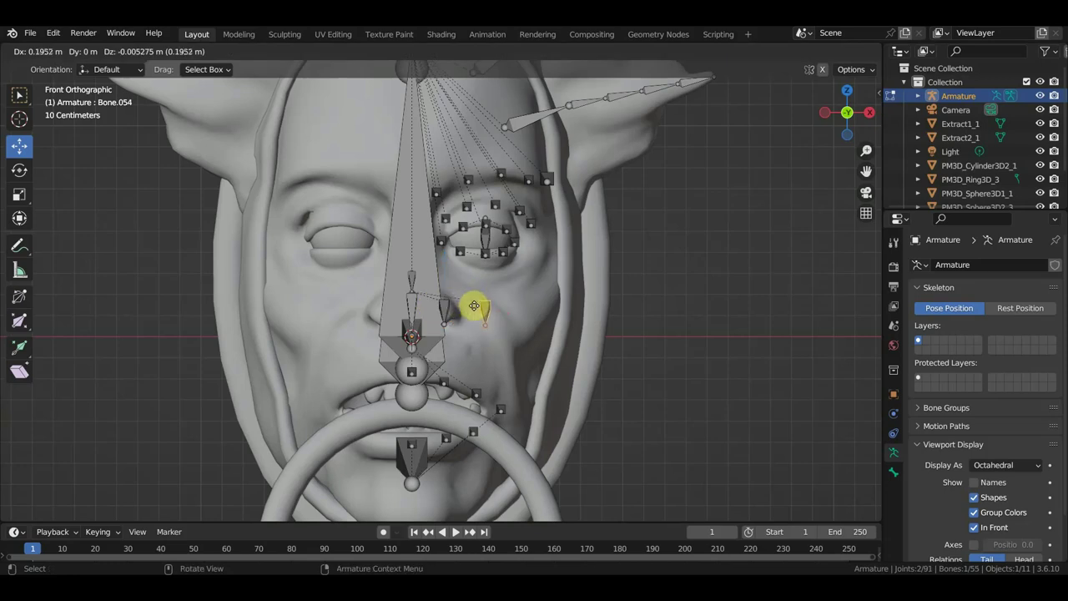
left_click(467, 301)
Reposition the new bone while viewing the head from the right side
key("KP_3")
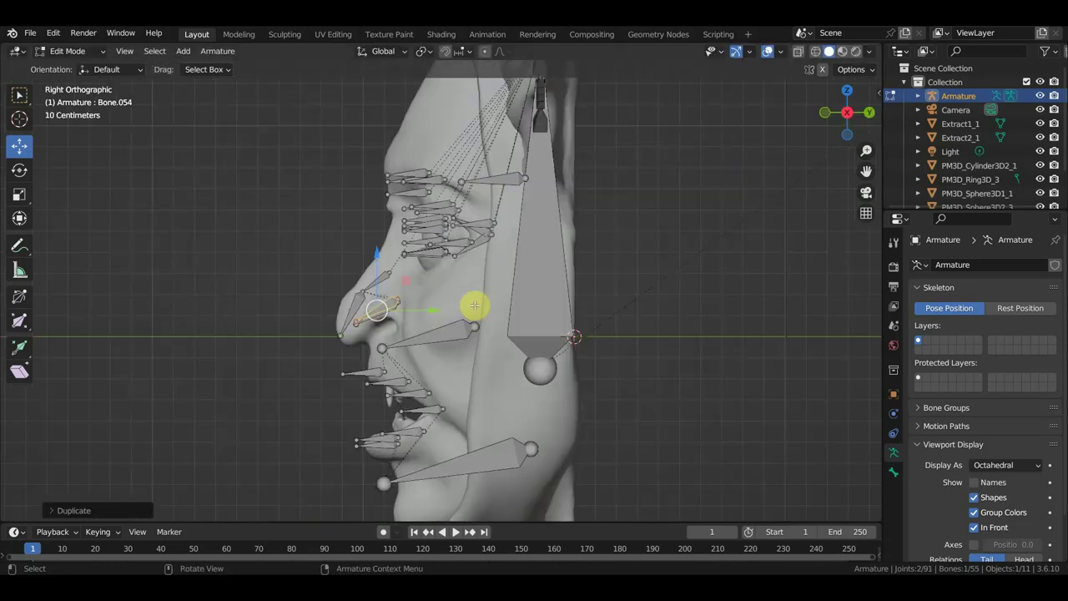
middle_click_drag(476, 305, 454, 310)
key("KP_3")
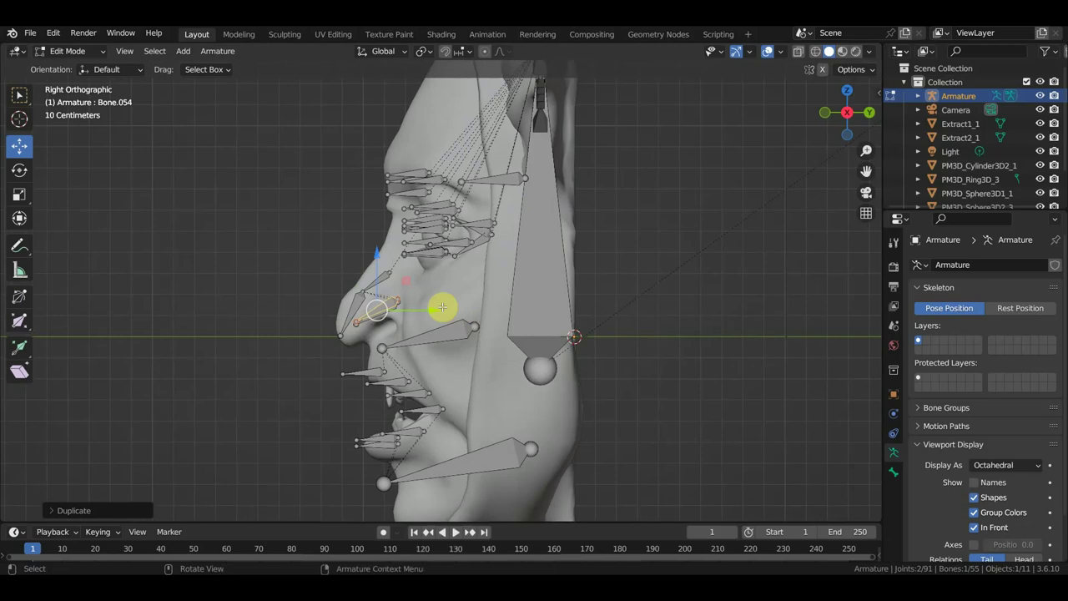
key("g")
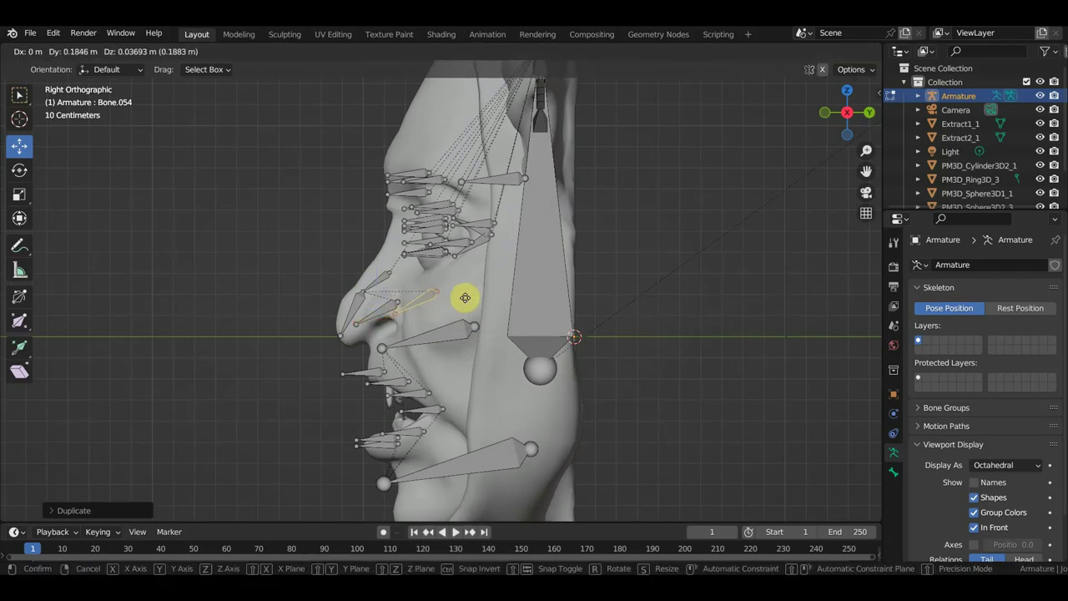
left_click(464, 298)
mouse_move(469, 298)
middle_mouse_down()
mouse_move(539, 309)
mouse_move(636, 293)
middle_mouse_up()
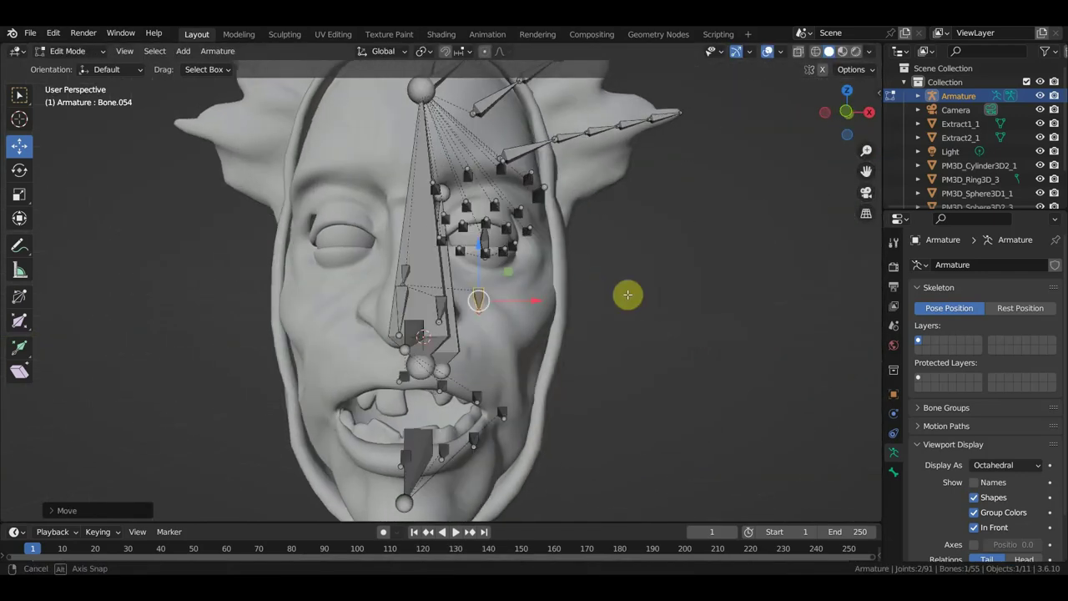
Fine-tune the bone so it sits on the cheek just below the eye, beside the nose
key("g")
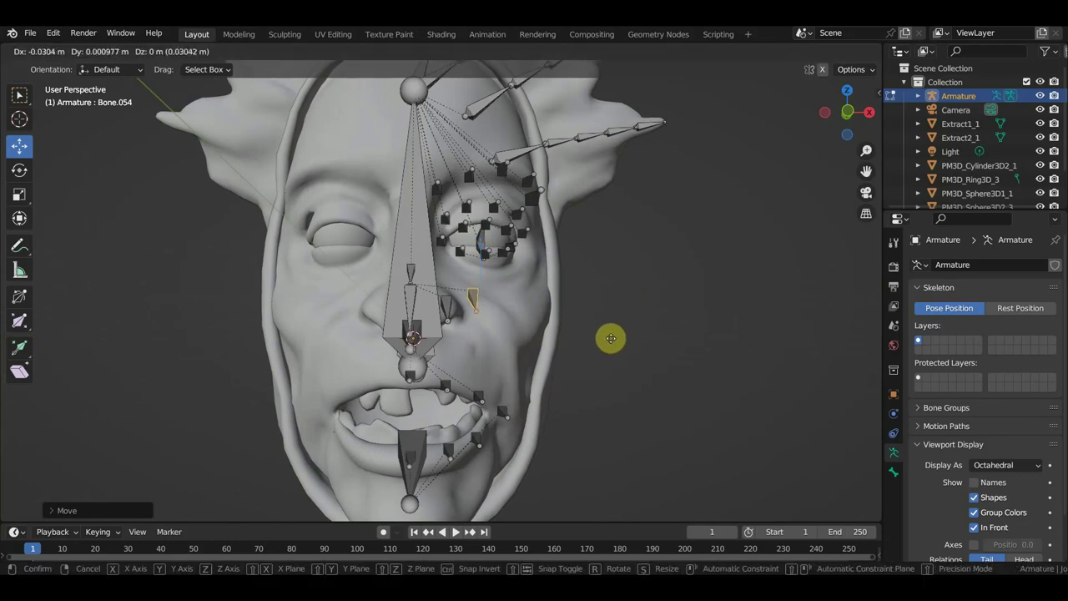
left_click(600, 335)
middle_click_drag(600, 335, 489, 341)
middle_click_drag(387, 292, 529, 302)
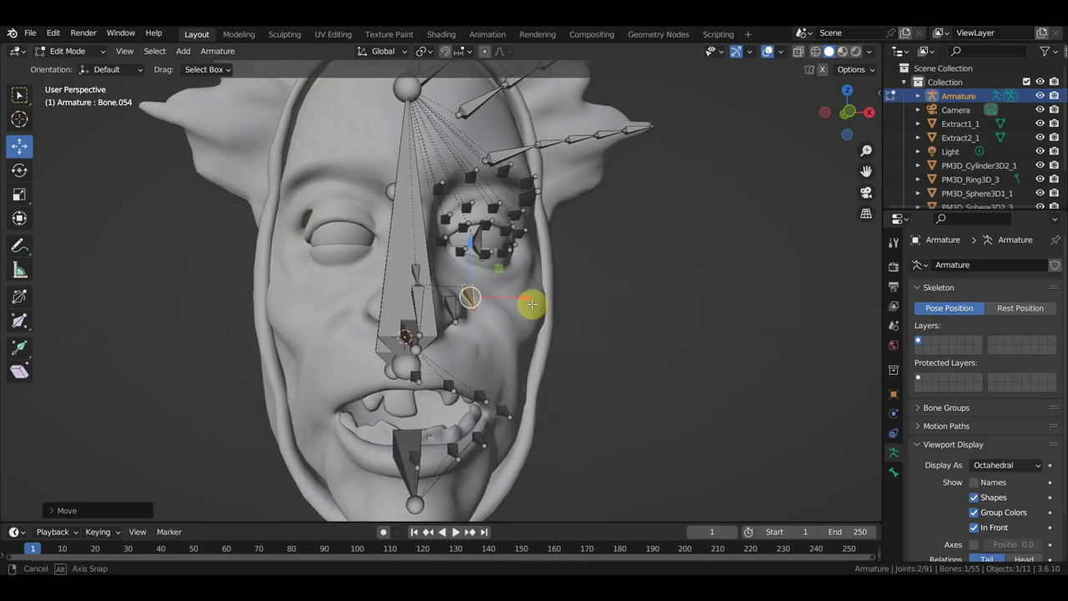
key("g")
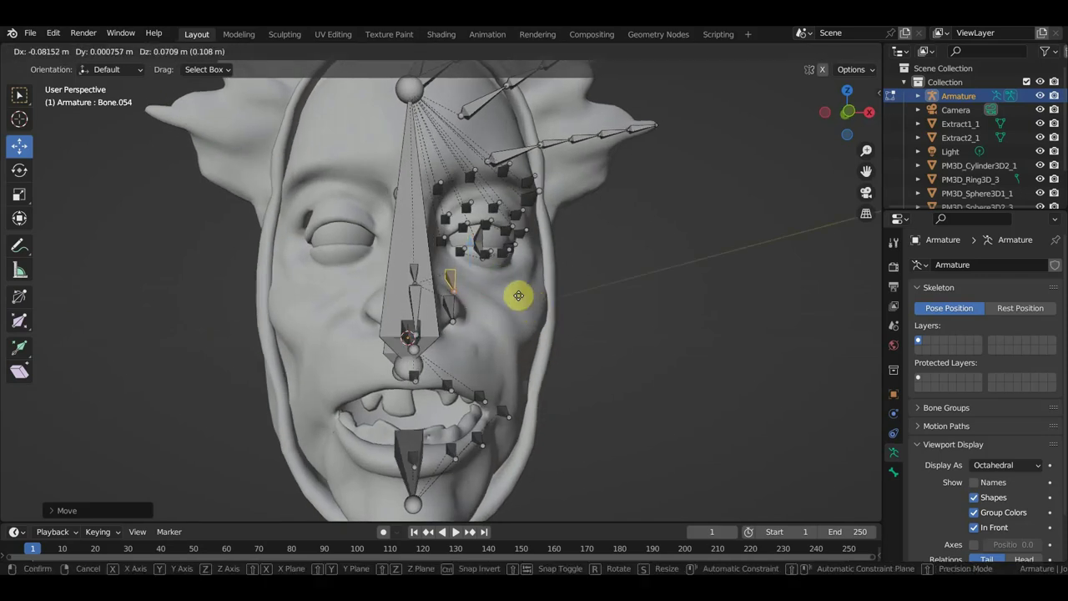
left_click(507, 290)
mouse_move(507, 290)
middle_mouse_down()
mouse_move(375, 309)
mouse_move(548, 326)
mouse_move(567, 312)
middle_mouse_up()
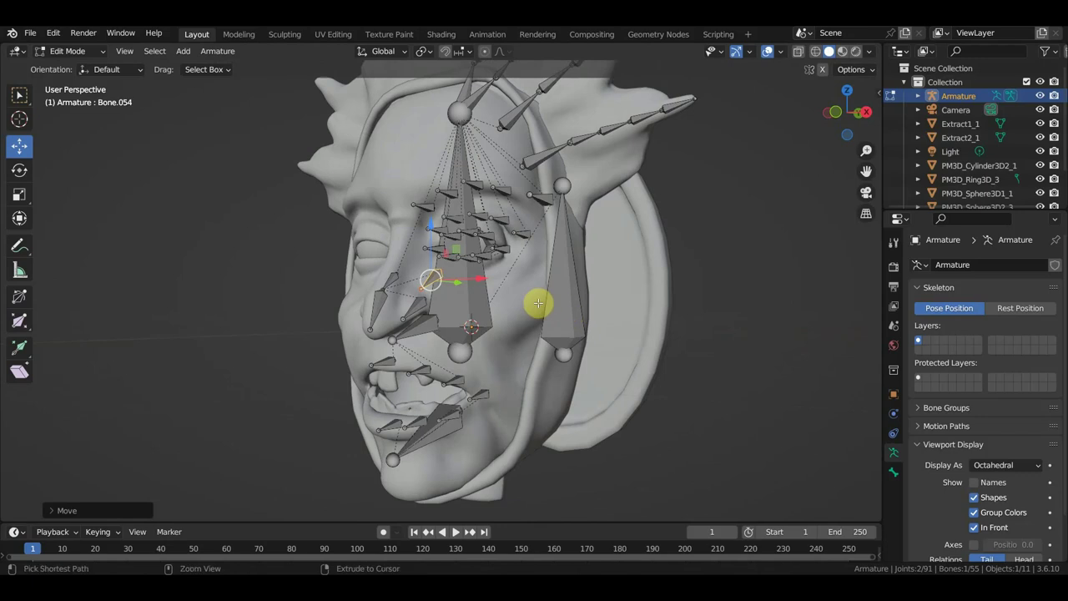
Hide every bone except the new cheek bone, then select the cheek bone
key("a")
key("h")
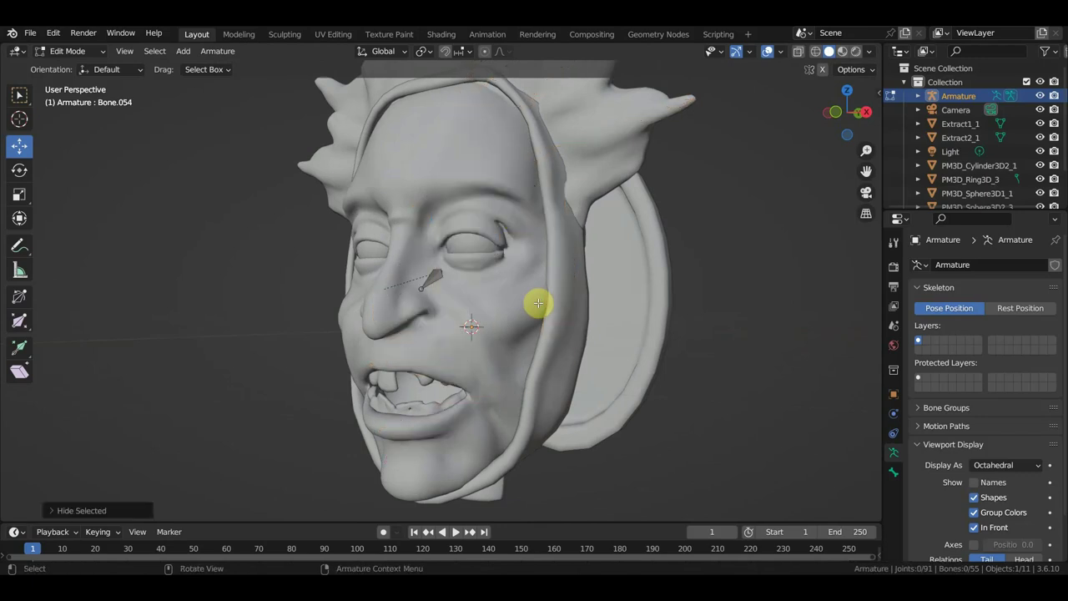
left_click(432, 280)
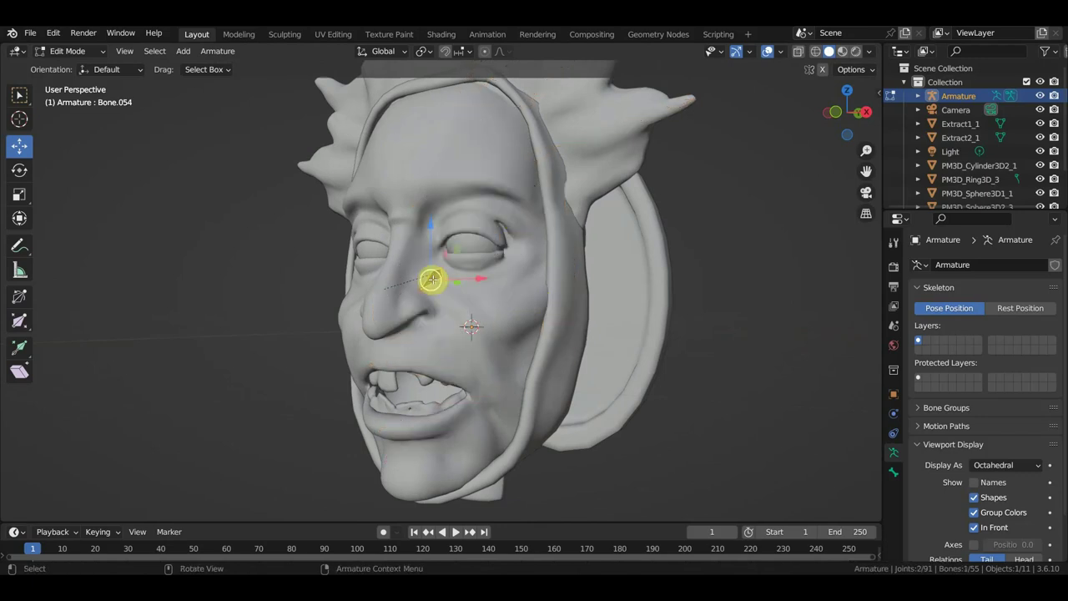
Duplicate the cheek bone four times, spreading the copies down the cheek to the mouth corner
key("shift+d")
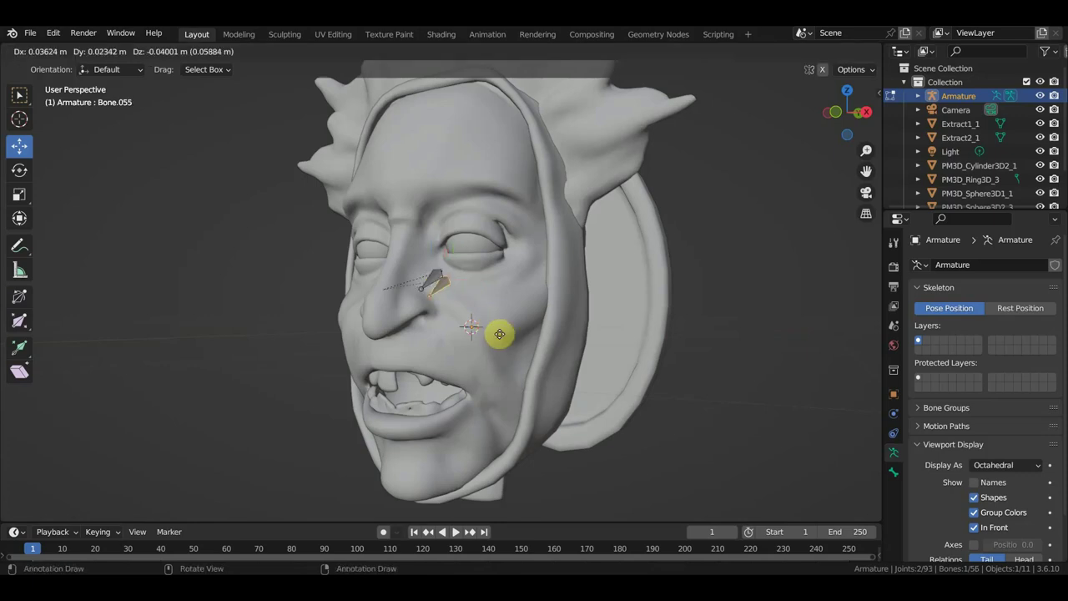
left_click(525, 353)
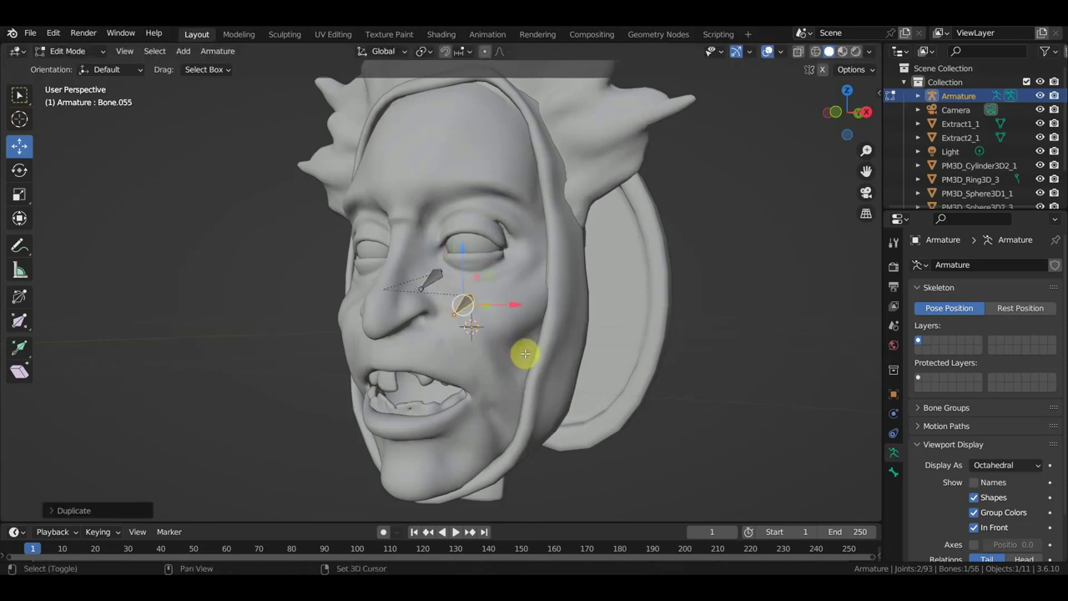
key("shift+d")
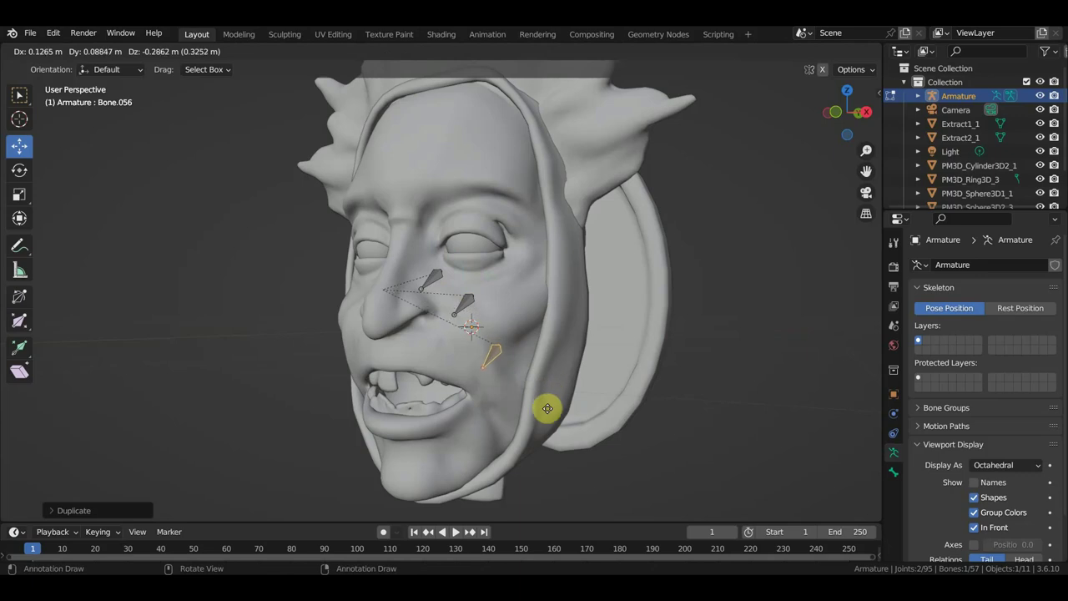
left_click(544, 406)
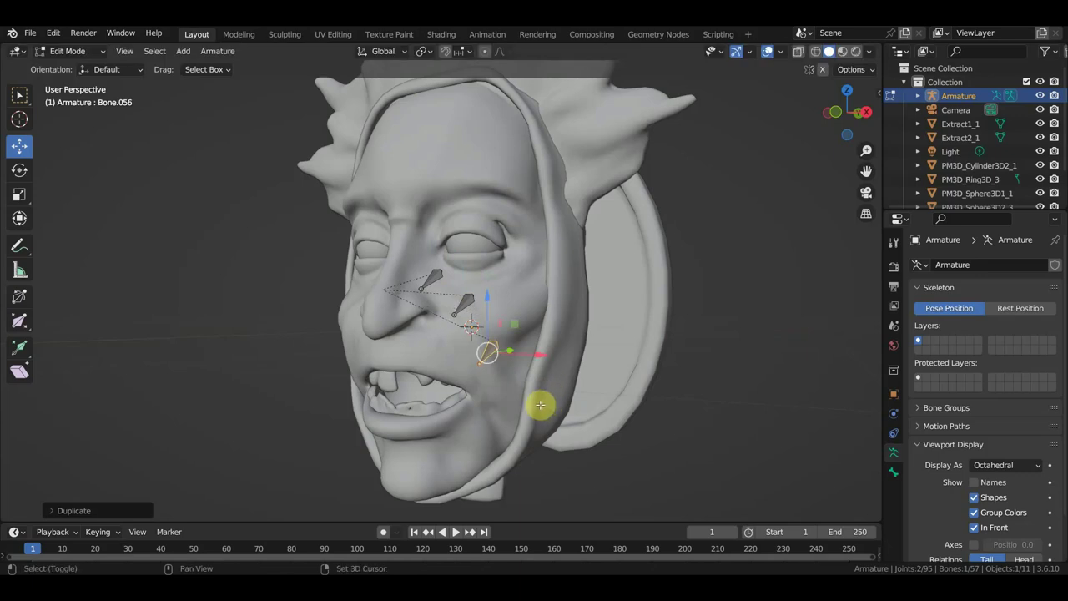
key("shift+d")
left_click(565, 367)
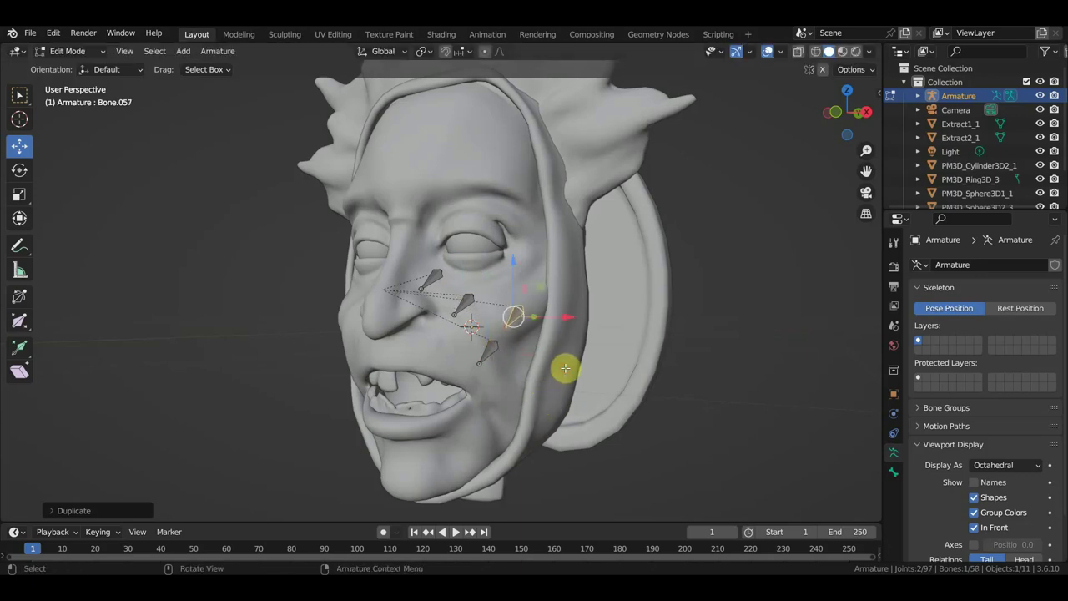
mouse_move(536, 317)
middle_mouse_down()
mouse_move(496, 282)
mouse_move(512, 317)
mouse_move(555, 317)
middle_mouse_up()
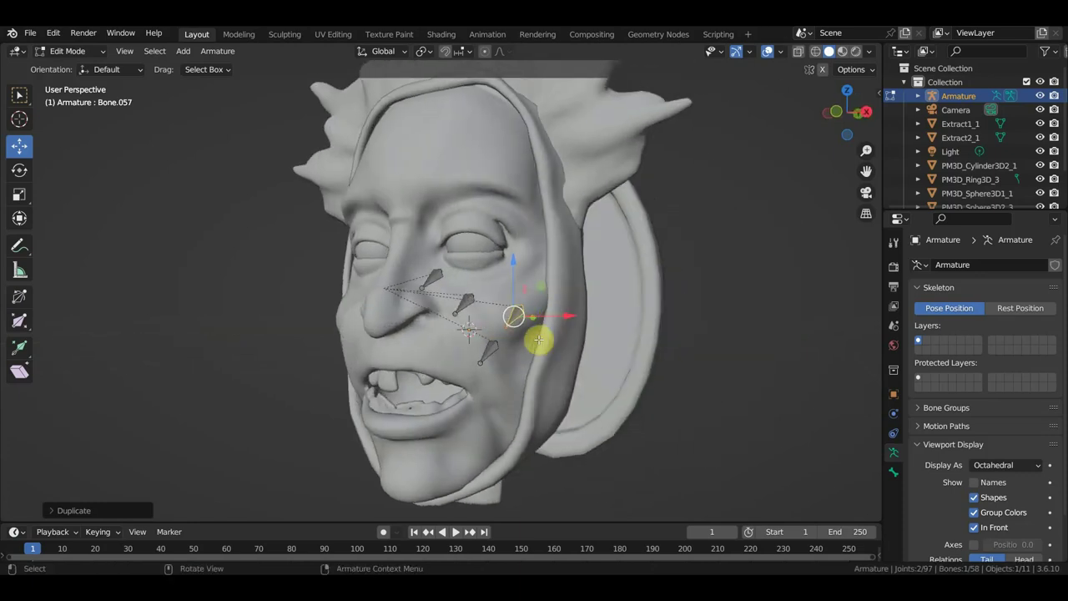
left_click(494, 346)
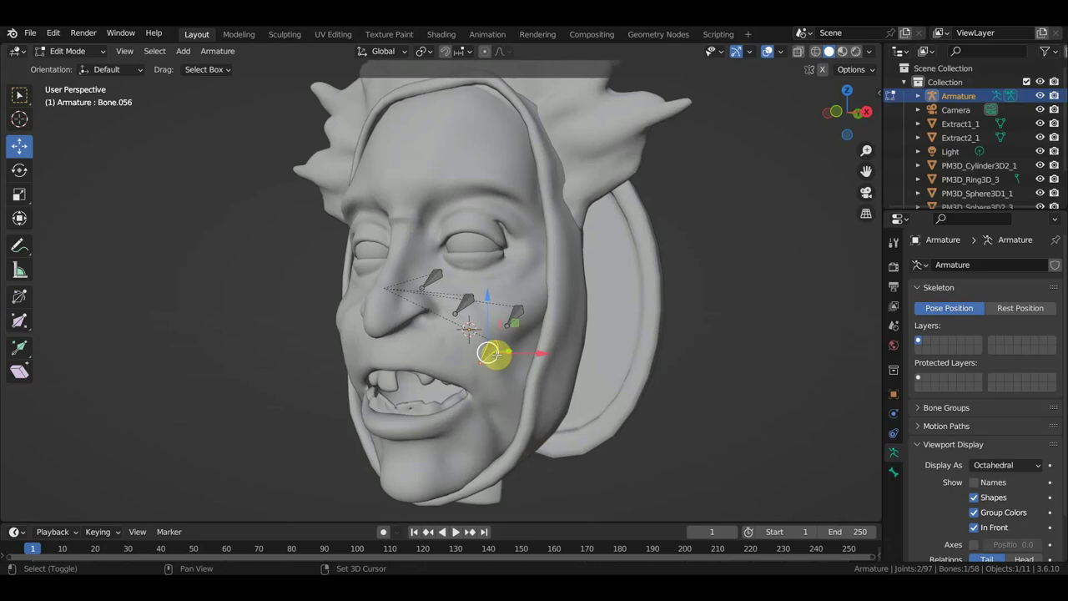
key("shift+d")
left_click(510, 401)
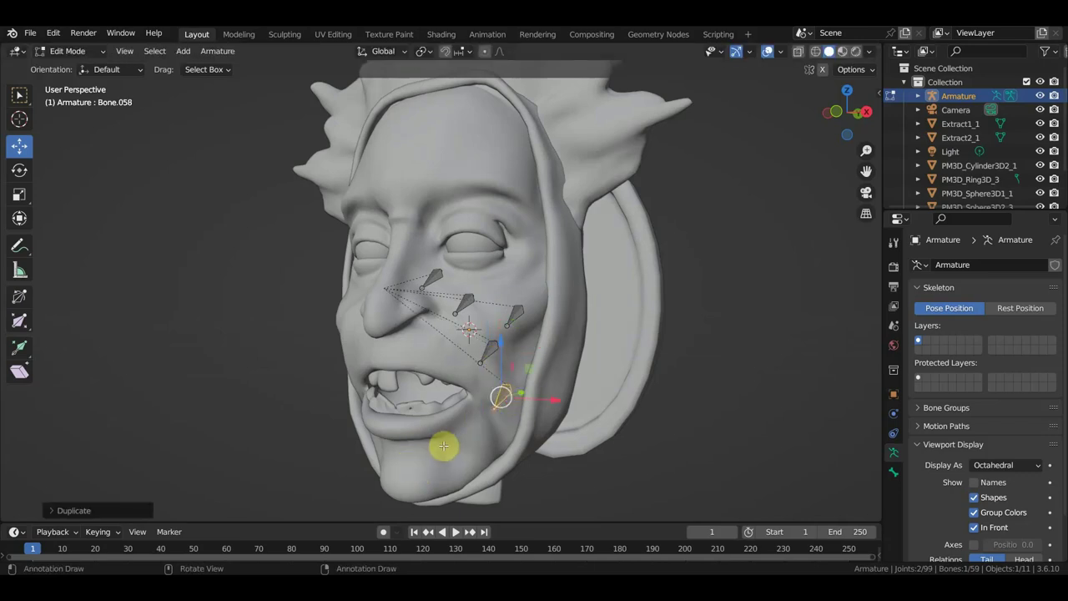
Select four of the cheek bones, including the original one
mouse_move(440, 446)
middle_mouse_down()
mouse_move(409, 448)
mouse_move(445, 437)
middle_mouse_up()
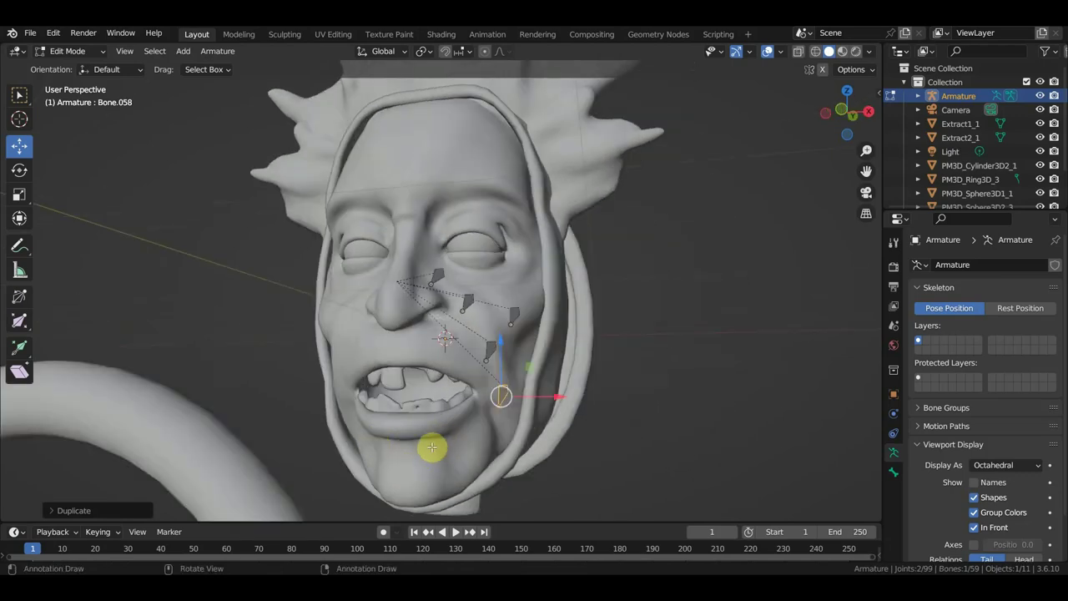
key("KP_3")
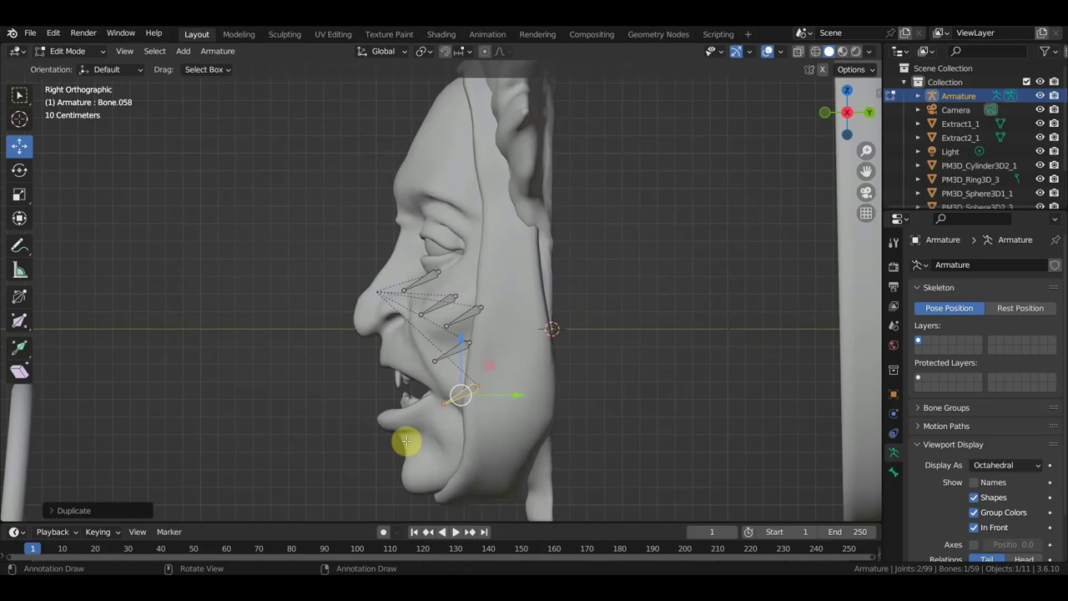
middle_click_drag(396, 434, 577, 447)
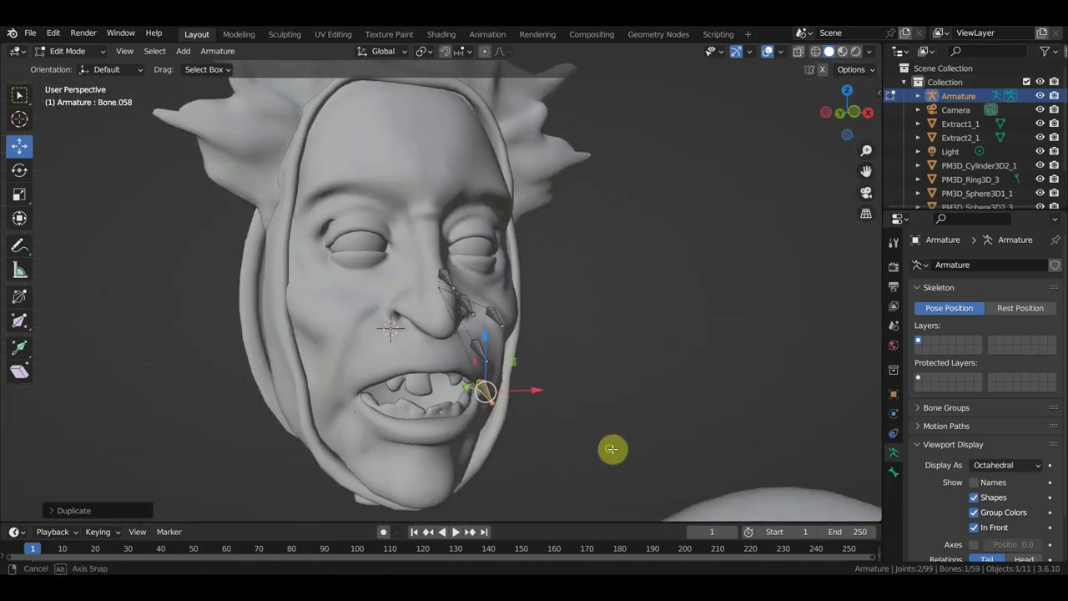
middle_click_drag(577, 446, 605, 446)
mouse_move(439, 462)
middle_mouse_down()
mouse_move(468, 458)
mouse_move(419, 431)
middle_mouse_up()
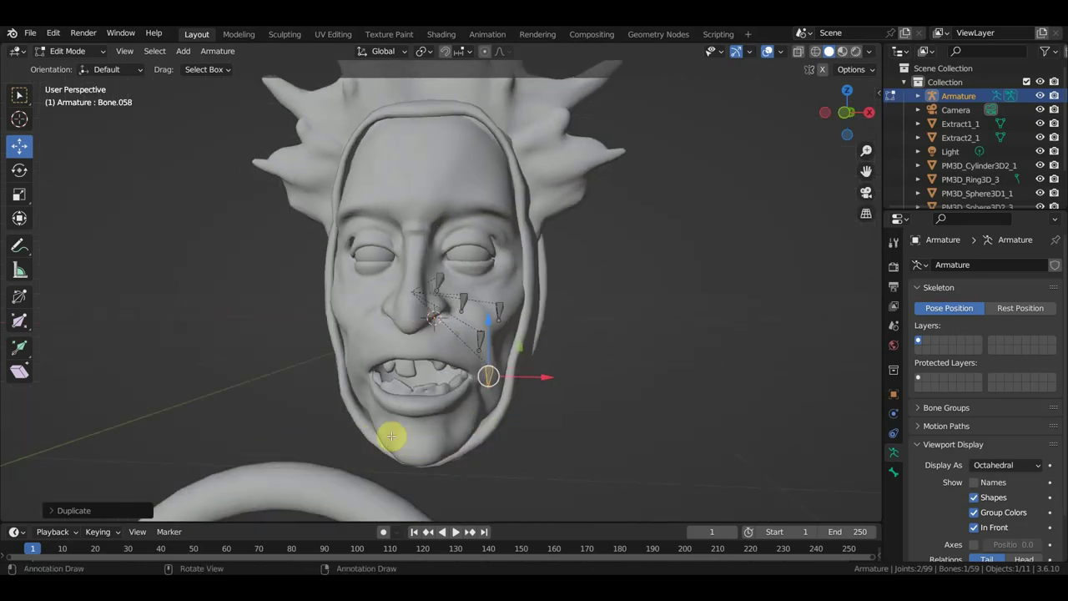
mouse_move(440, 441)
middle_mouse_down()
mouse_move(529, 401)
mouse_move(445, 410)
middle_mouse_up()
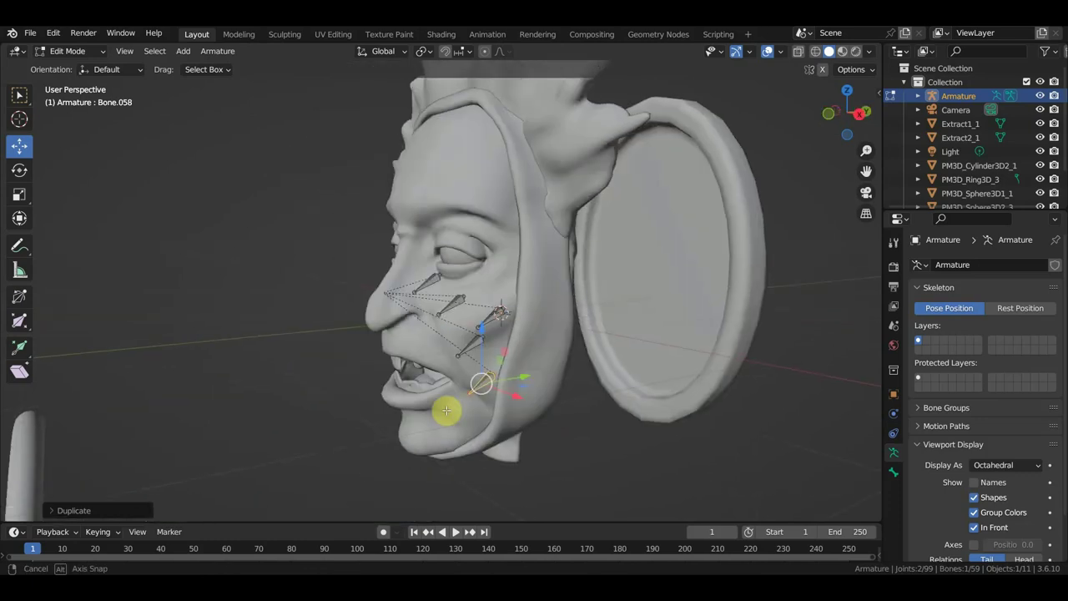
left_click(495, 312)
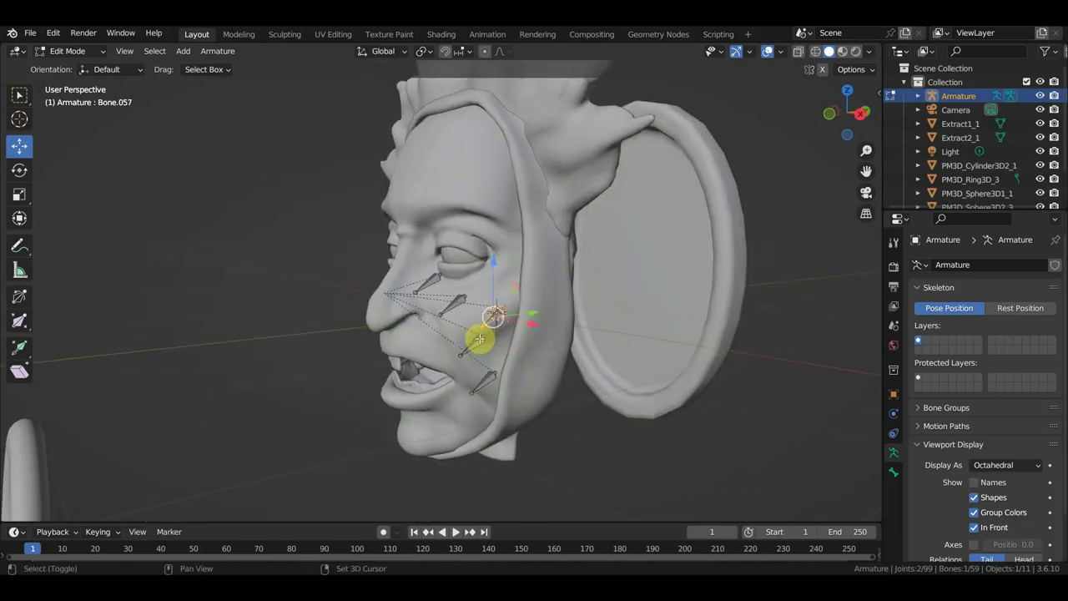
left_click(476, 342, "shift")
left_click(449, 304, "shift")
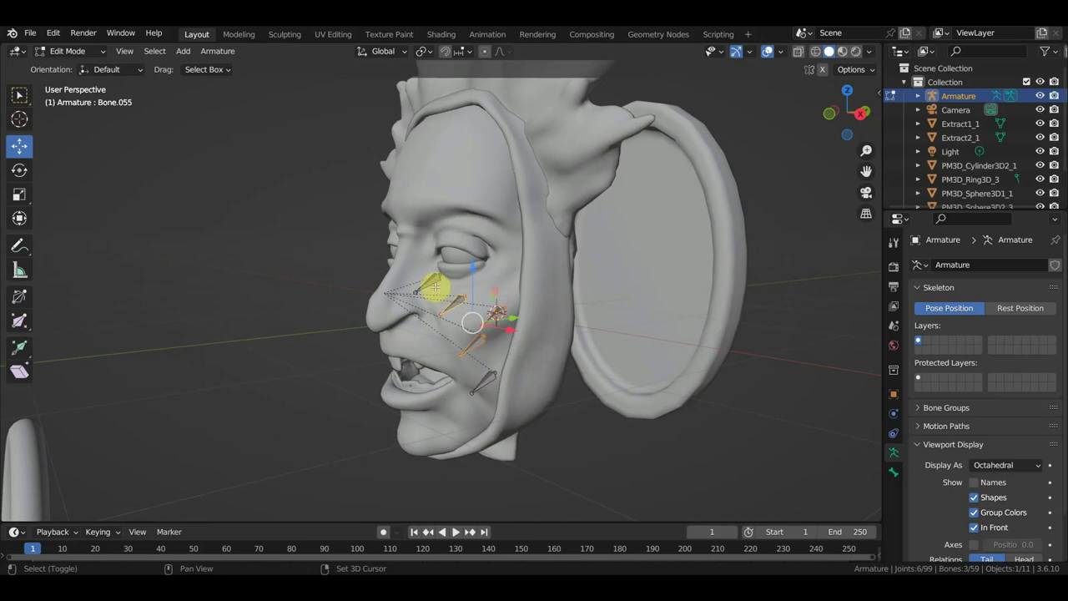
left_click(431, 285, "shift")
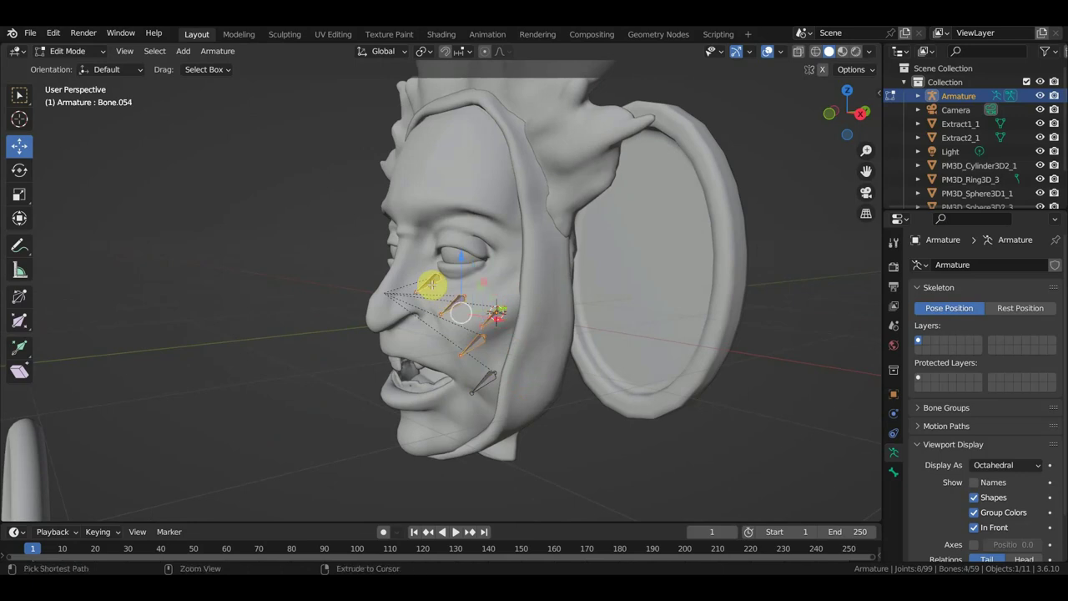
Unhide all bones and parent the cheek and eye bones to the central face bone with Keep Offset
key("alt+h")
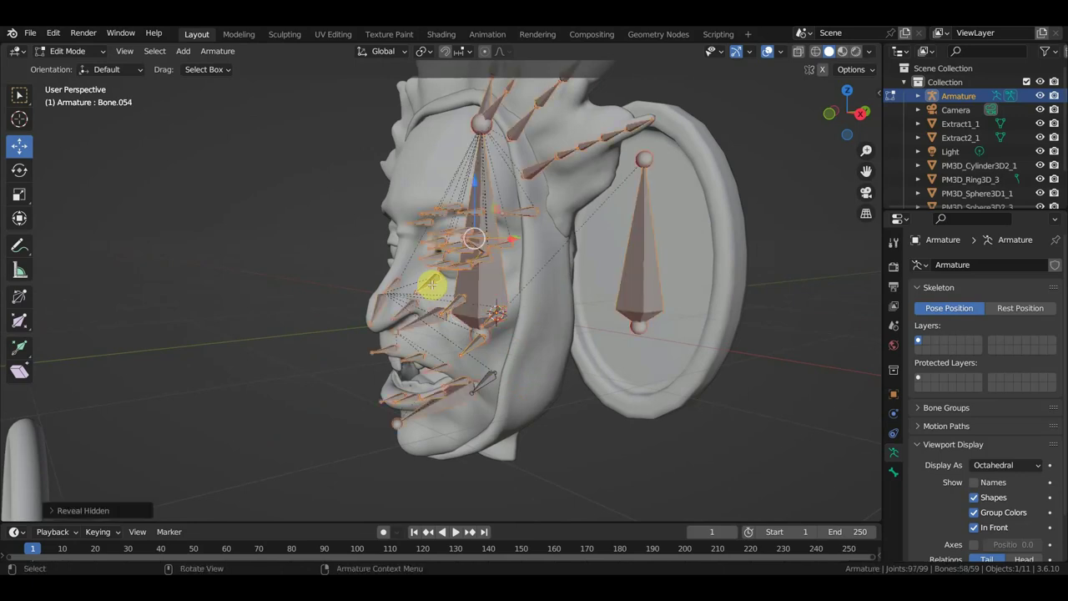
left_click(432, 283)
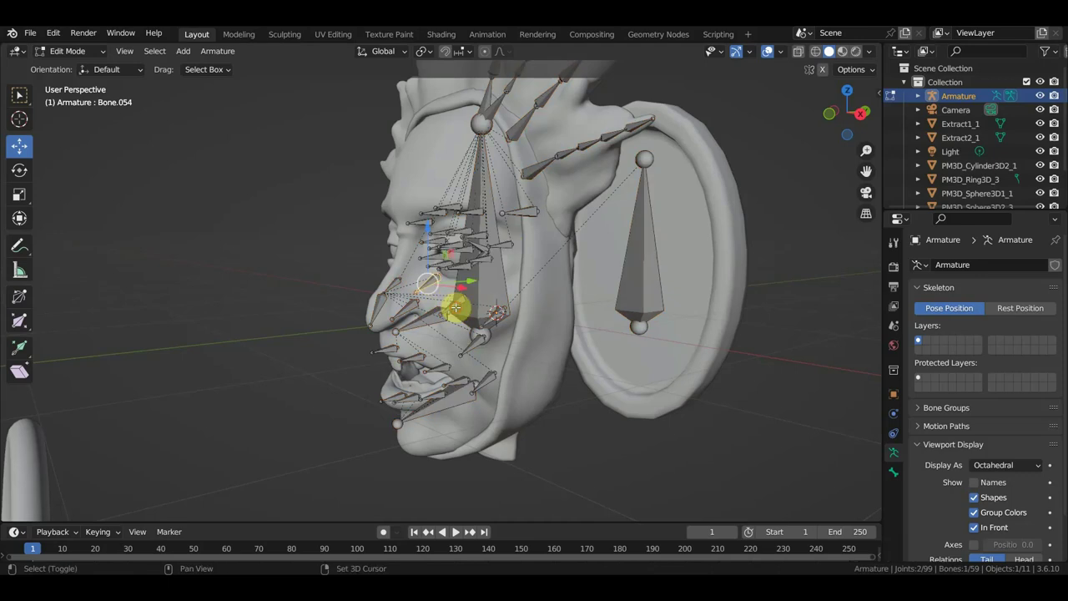
left_click(471, 327, "shift")
left_click(475, 359, "shift")
left_click(484, 382, "shift")
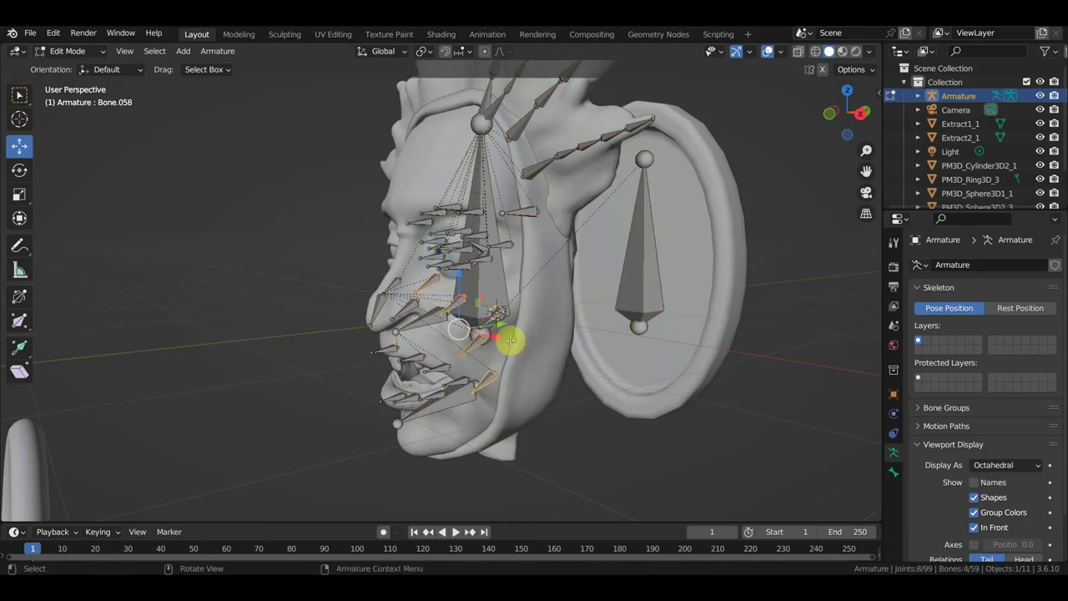
middle_click_drag(508, 341, 491, 309)
left_click(500, 312, "shift")
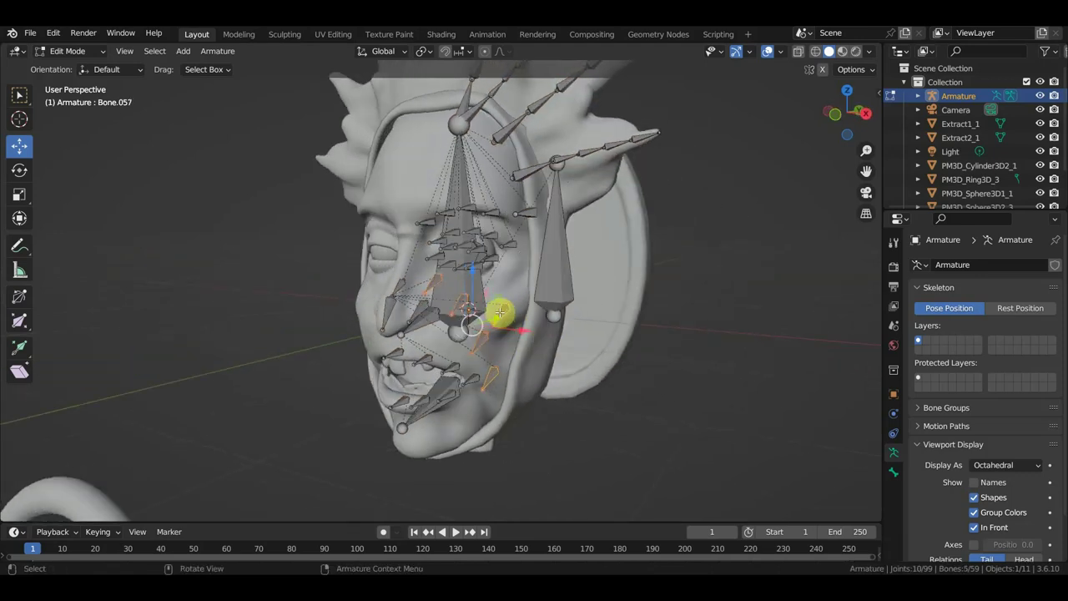
left_click(460, 282, "shift")
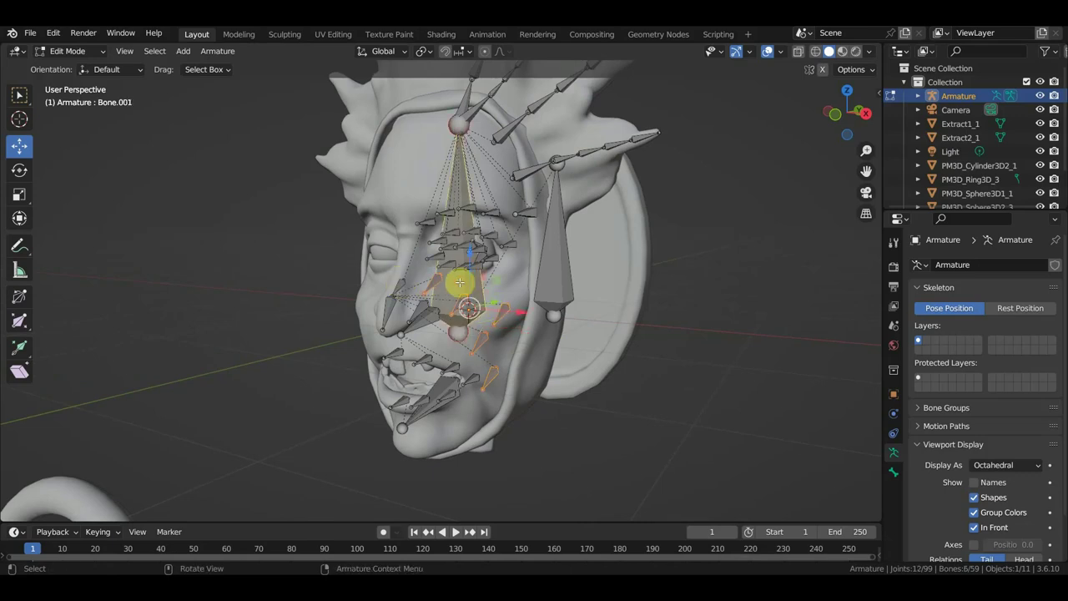
key("ctrl+p")
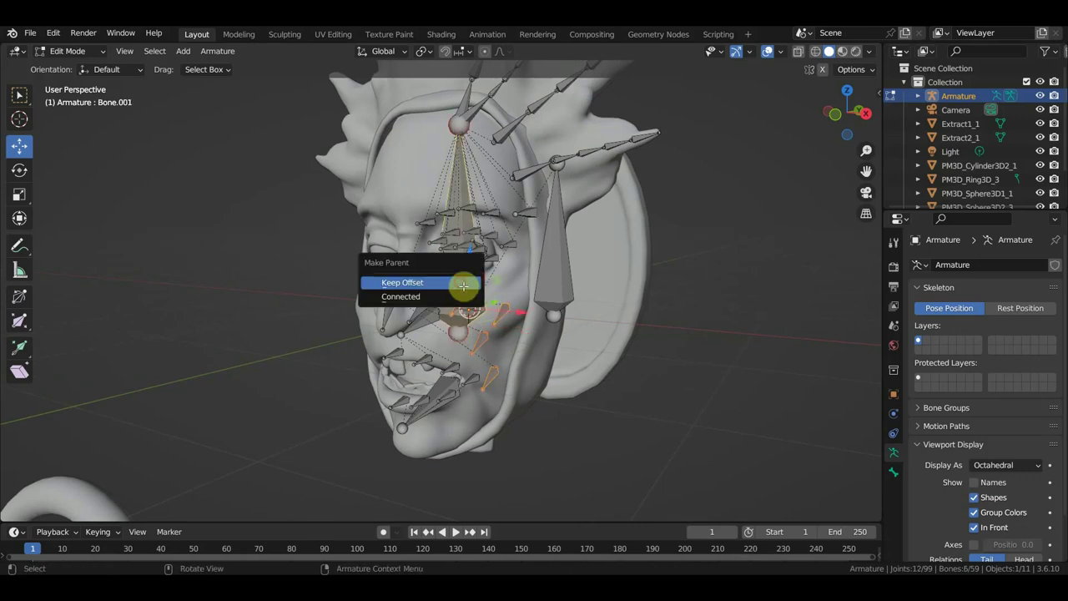
left_click(463, 285)
Box-select the bones on the face's right half in front orthographic view
middle_click_drag(476, 291, 560, 281)
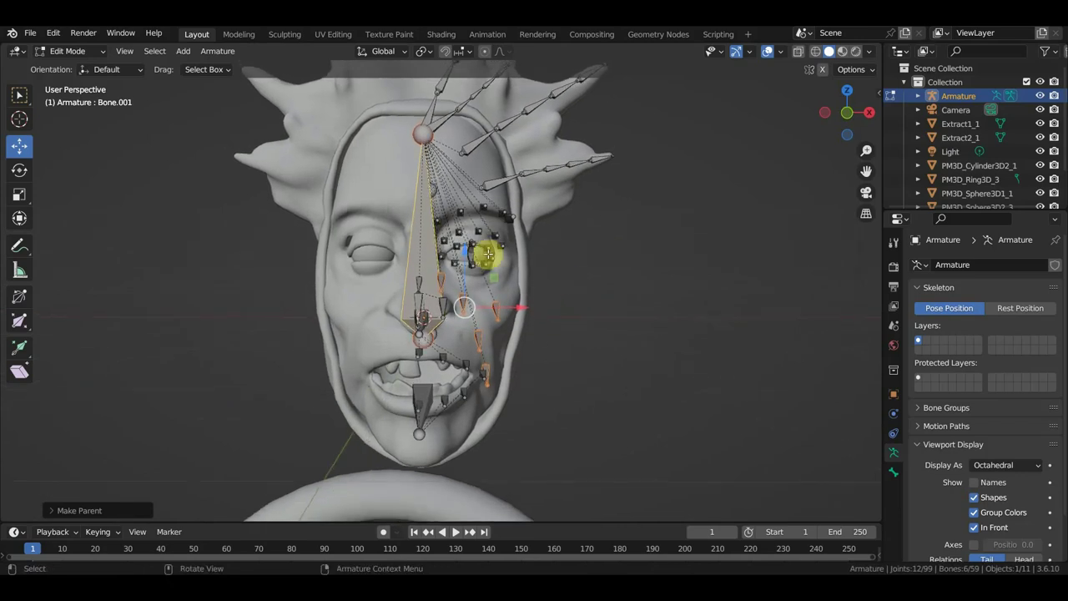
scroll(488, 256, "down", 2)
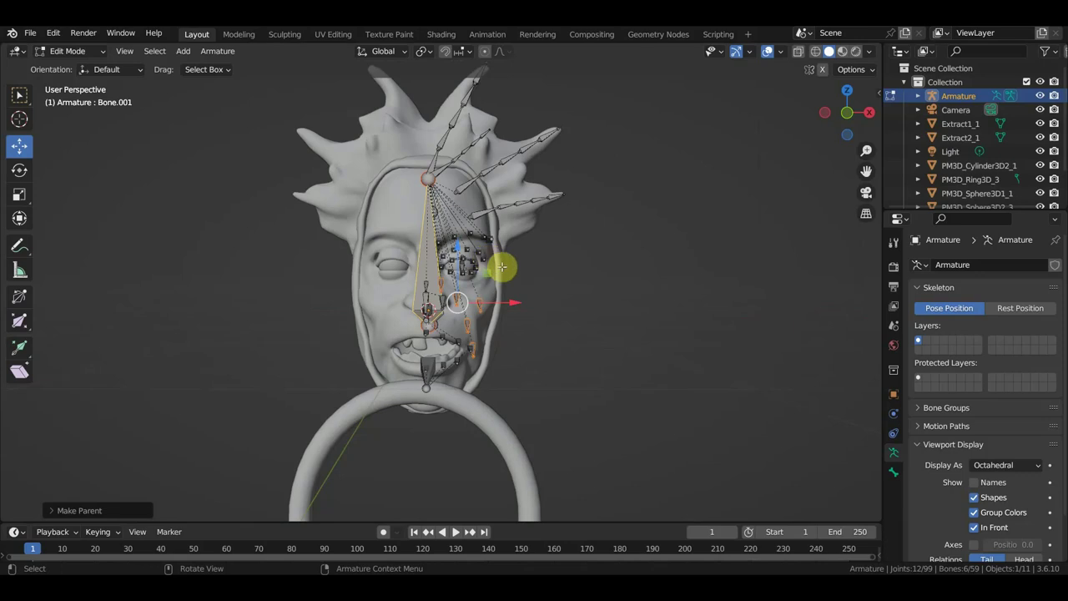
key("KP_1")
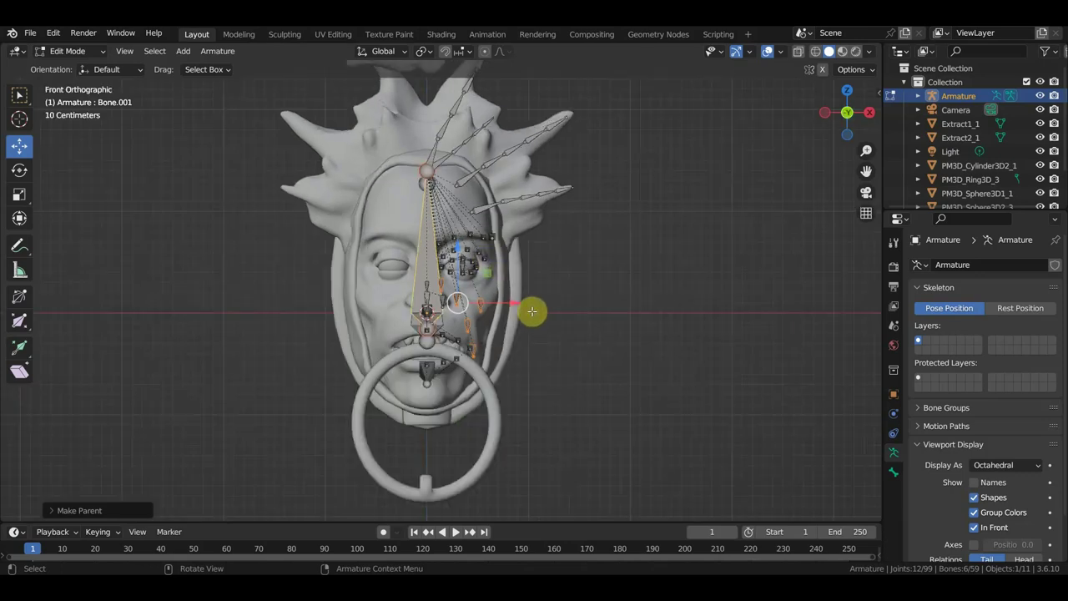
left_click_drag(556, 385, 679, 472)
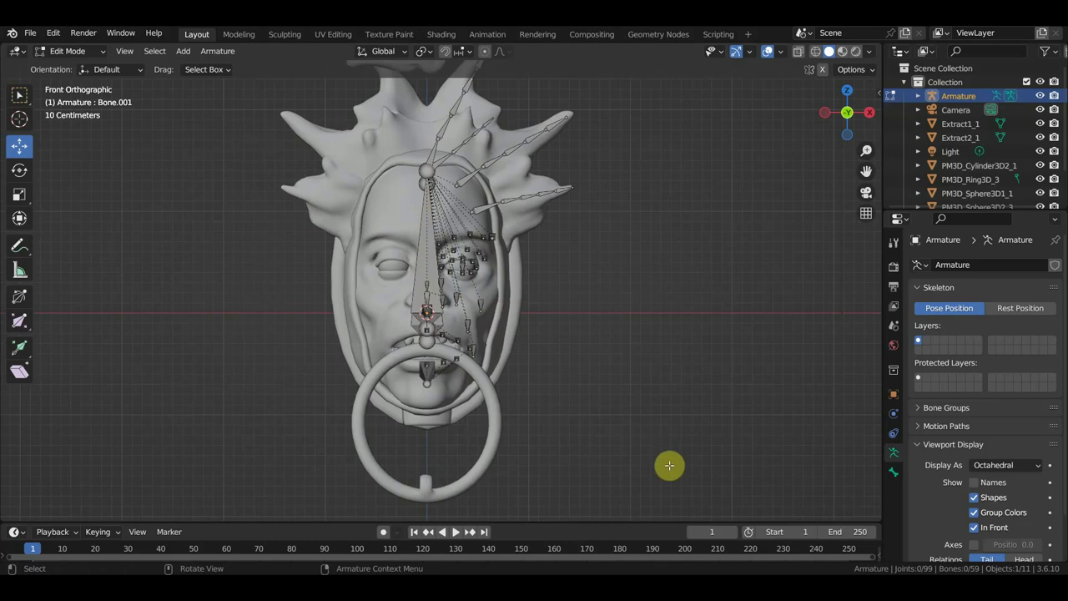
left_click_drag(626, 452, 437, 43)
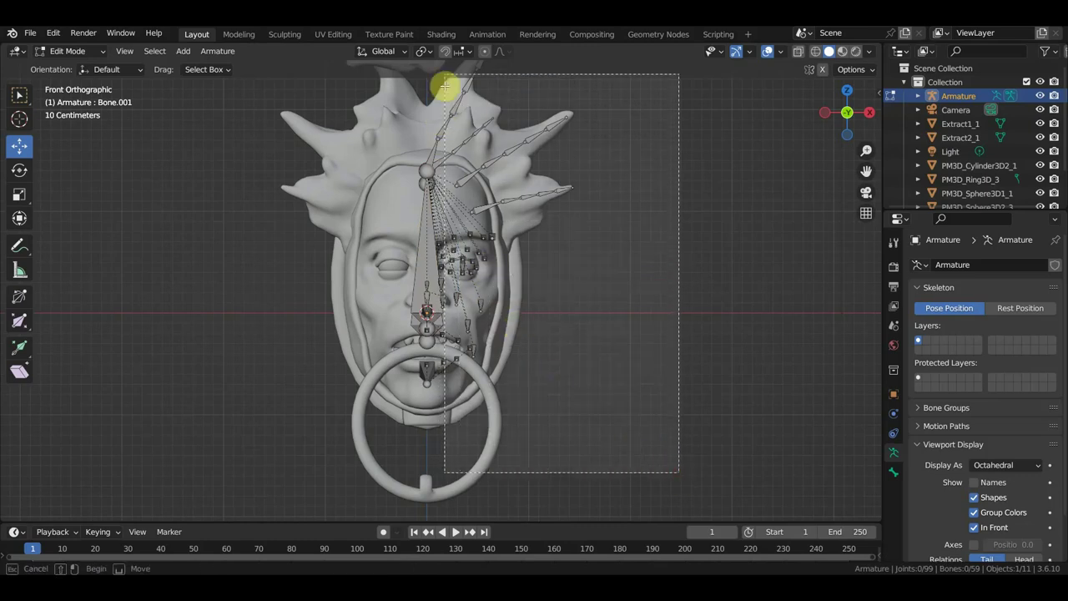
left_click_drag(437, 43, 437, 43)
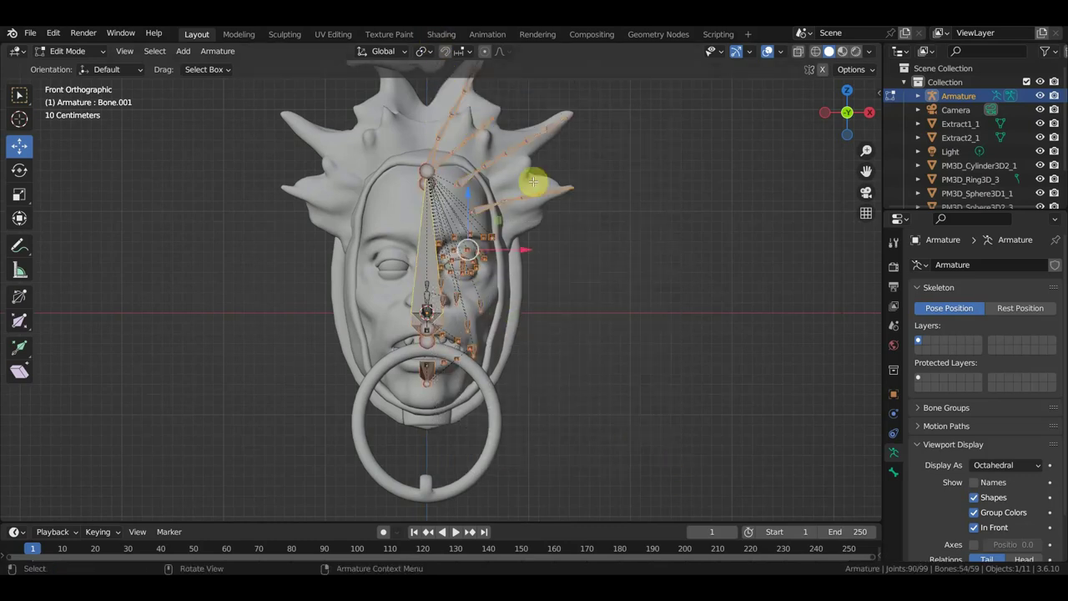
Deselect the central-column and right pendant bones, keeping only the right-half bones selected
mouse_move(536, 179)
middle_mouse_down()
mouse_move(498, 215)
mouse_move(470, 222)
middle_mouse_up()
scroll(480, 222, "up", 2)
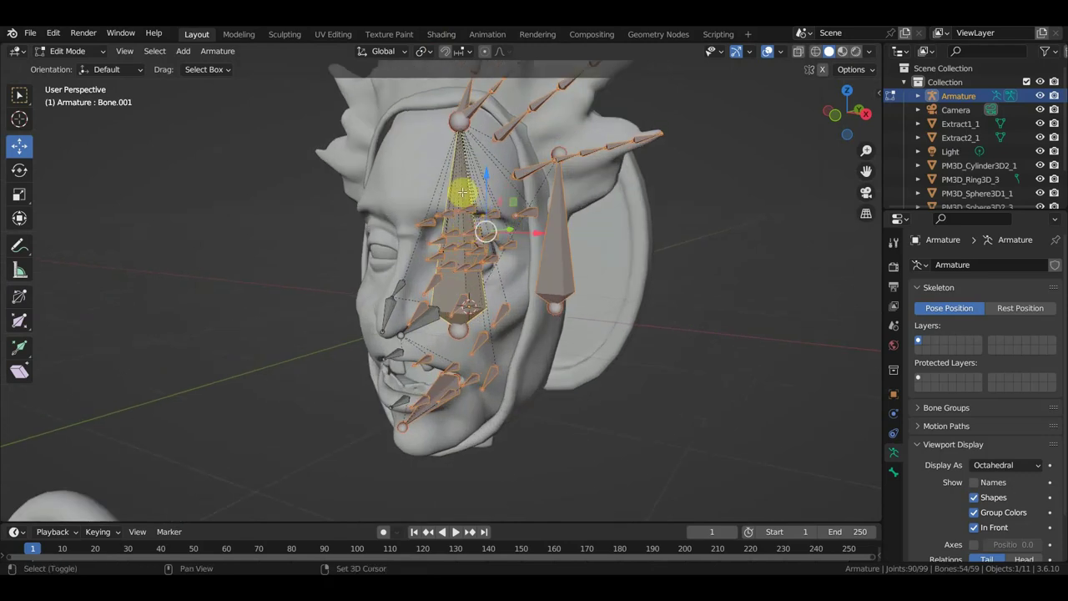
left_click(460, 190, "shift")
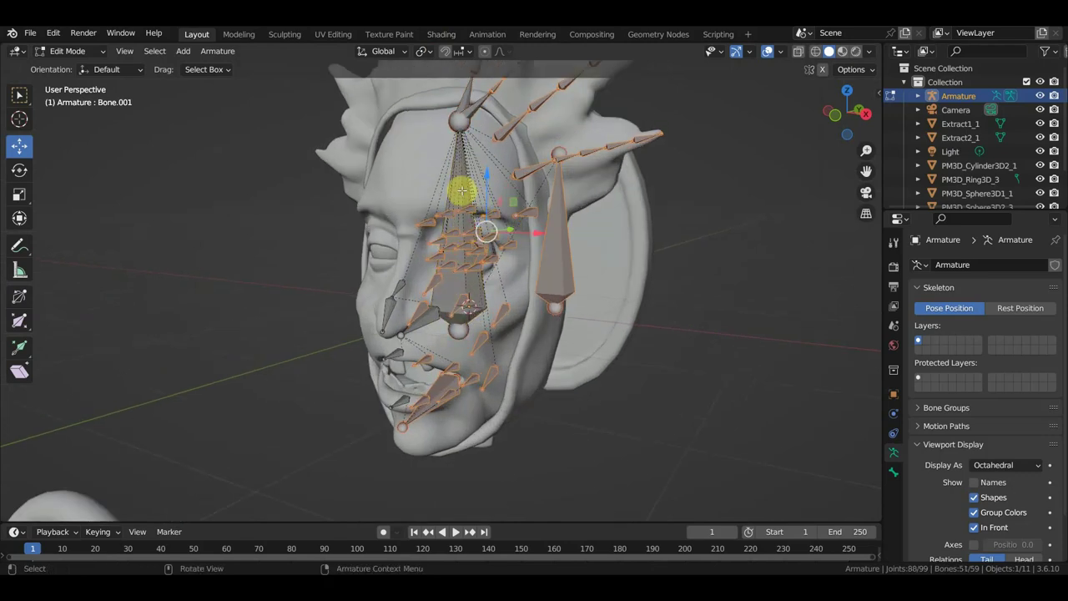
left_click(560, 215, "shift")
middle_click_drag(608, 236, 634, 231)
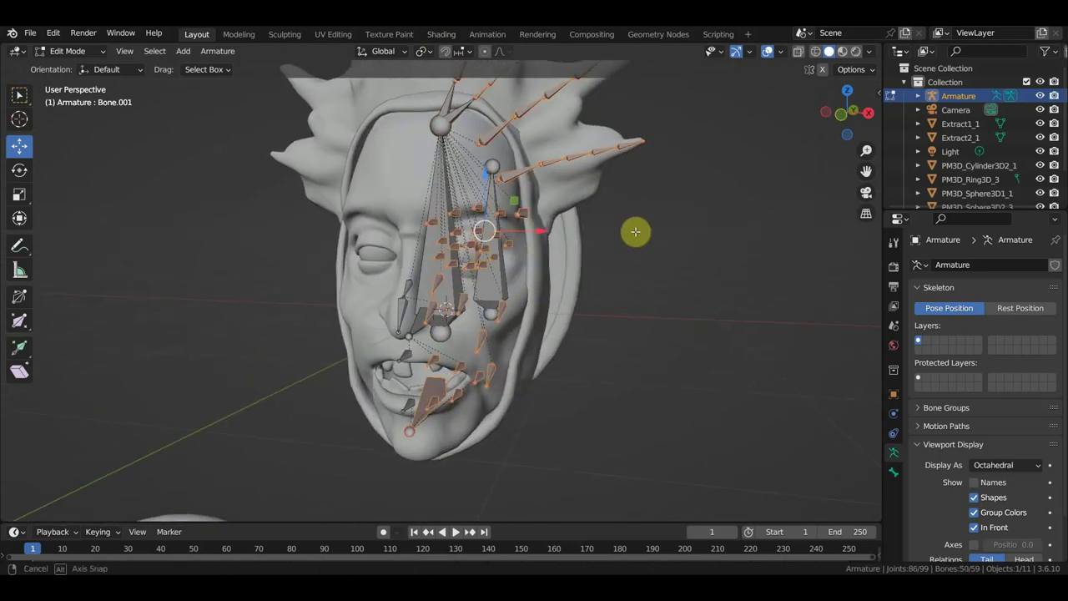
middle_click_drag(407, 332, 467, 325)
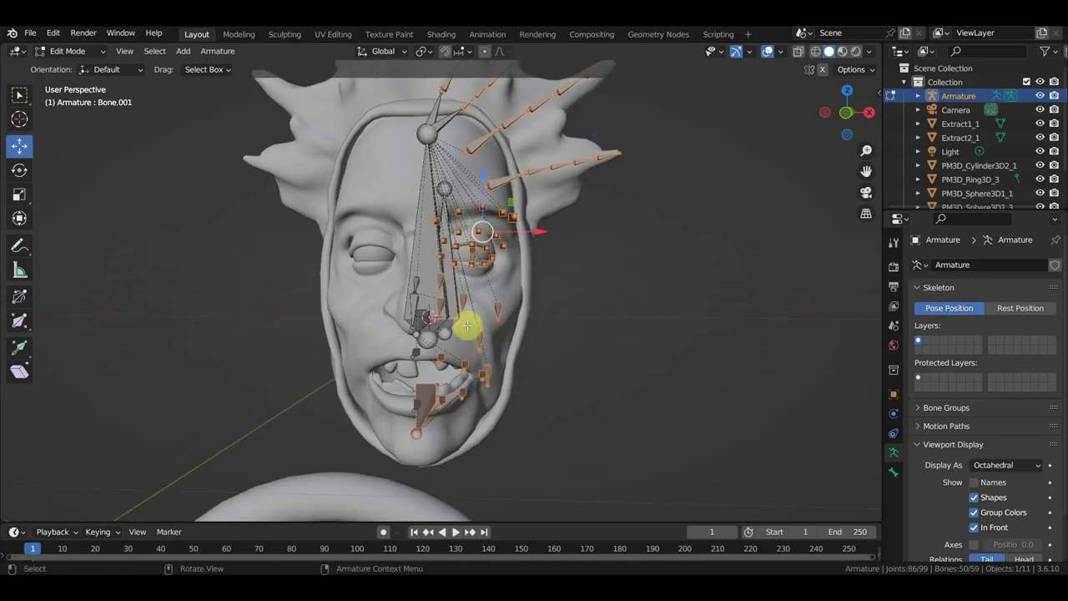
middle_click_drag(388, 405, 422, 400)
middle_click_drag(402, 318, 386, 292)
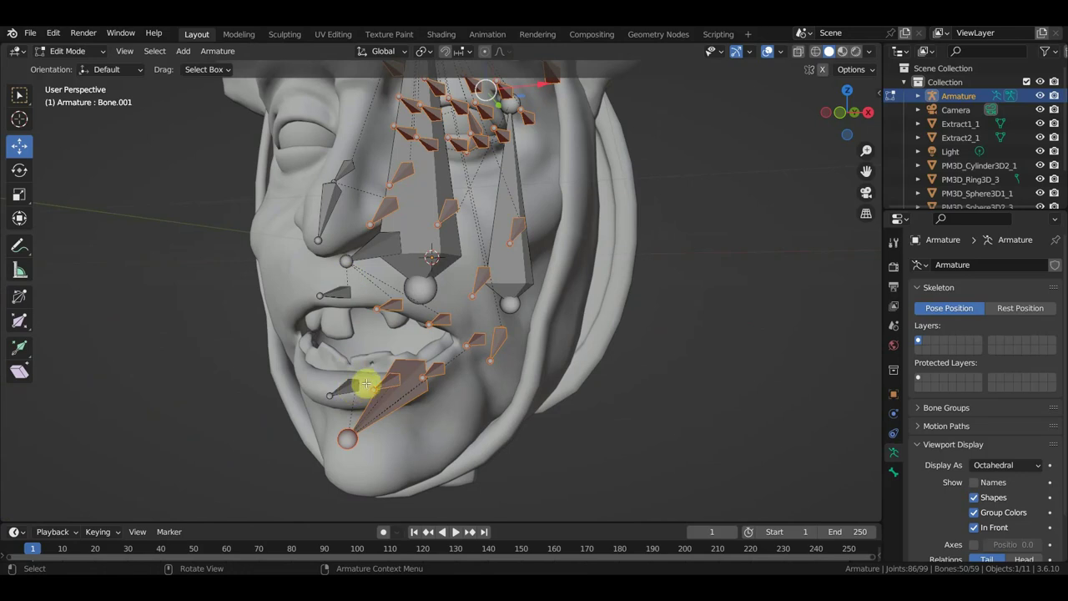
middle_click_drag(526, 352, 602, 357)
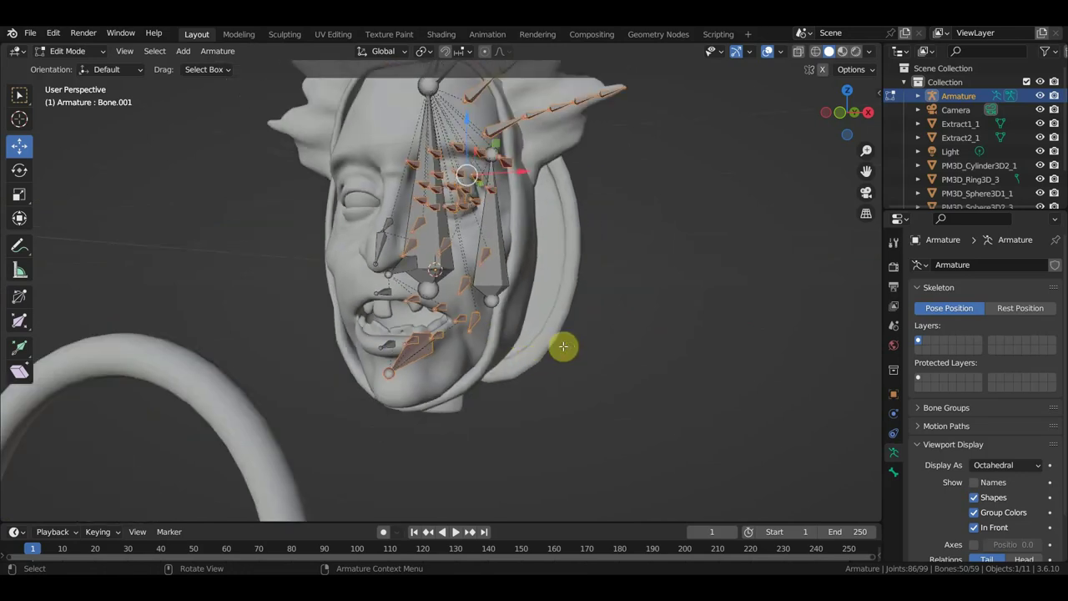
key("KP_1")
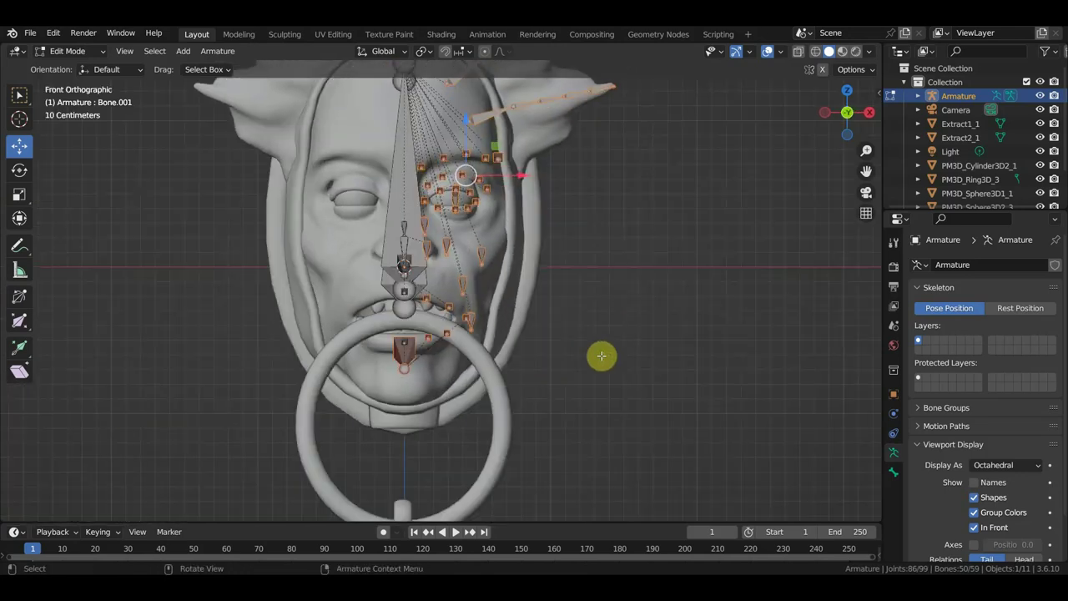
mouse_move(600, 352)
middle_mouse_down("ctrl")
mouse_move(624, 321)
mouse_move(622, 371)
middle_mouse_up("ctrl")
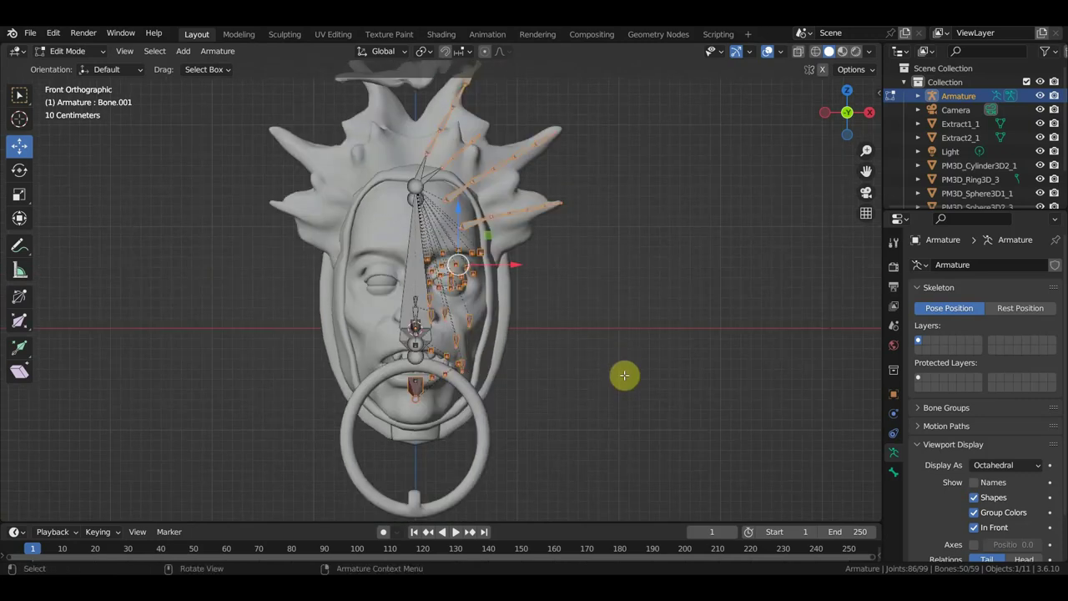
Duplicate the right-side face bones in place and mirror the copies across global X
key("shift+d")
right_click(622, 367)
right_click(621, 367)
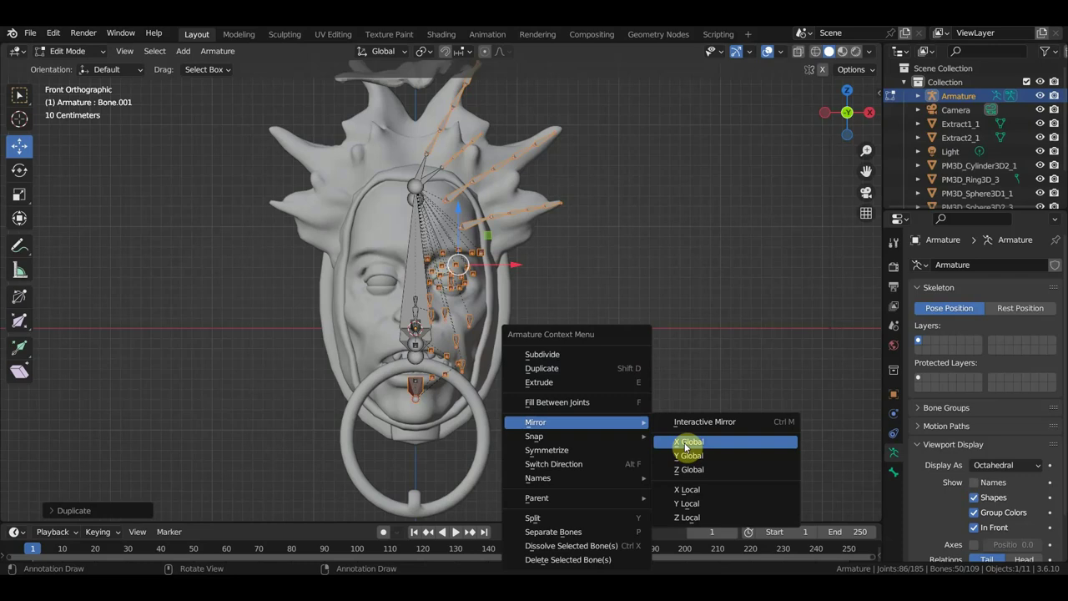
left_click(686, 442)
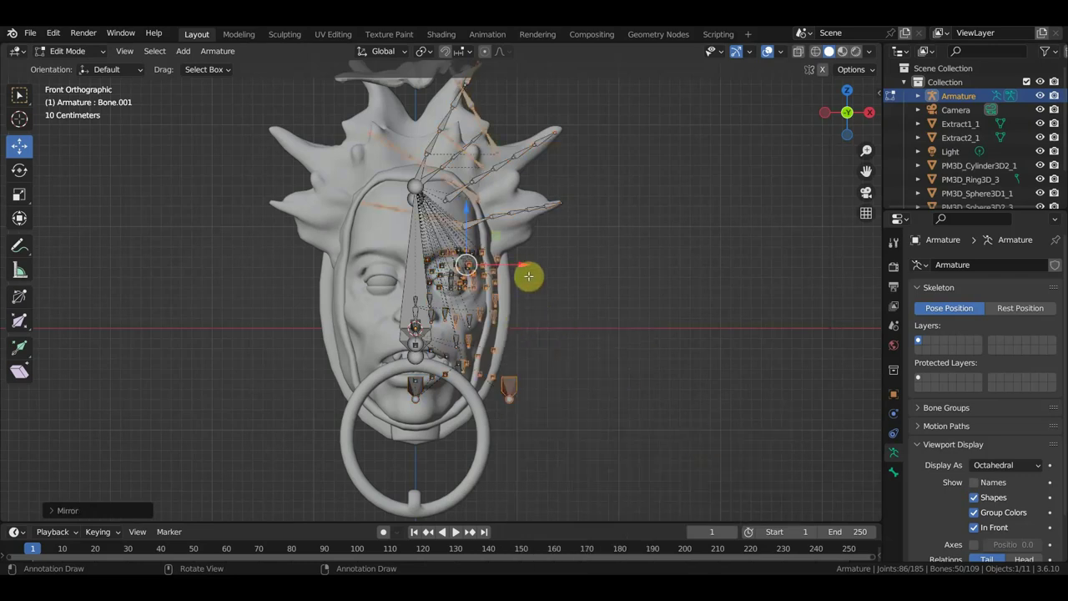
Slide the mirrored bones along X onto the left side of the face, then deselect
key("g")
key("x")
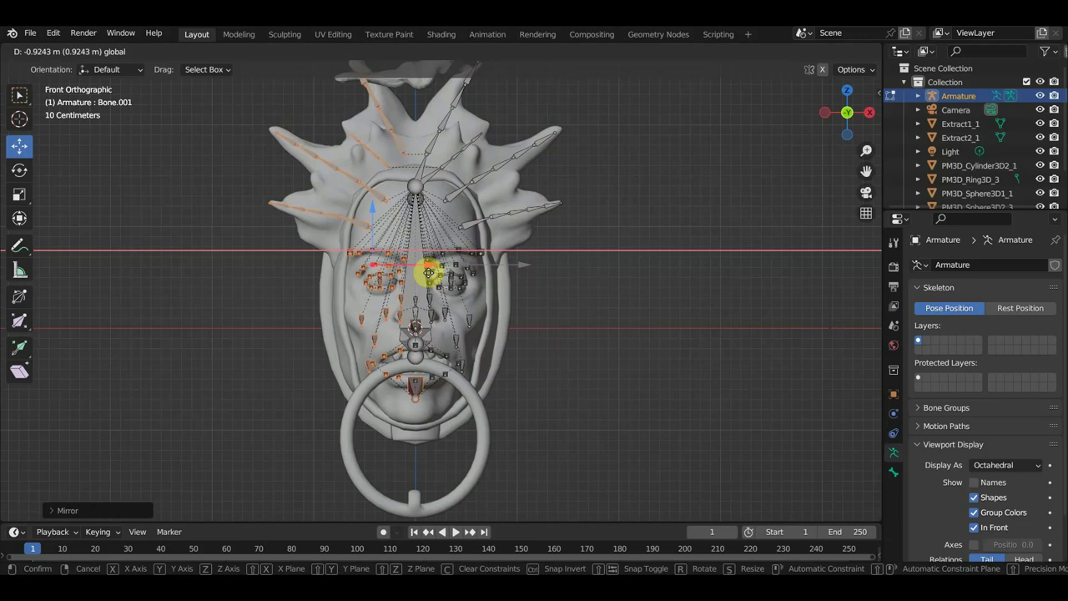
left_click(372, 264)
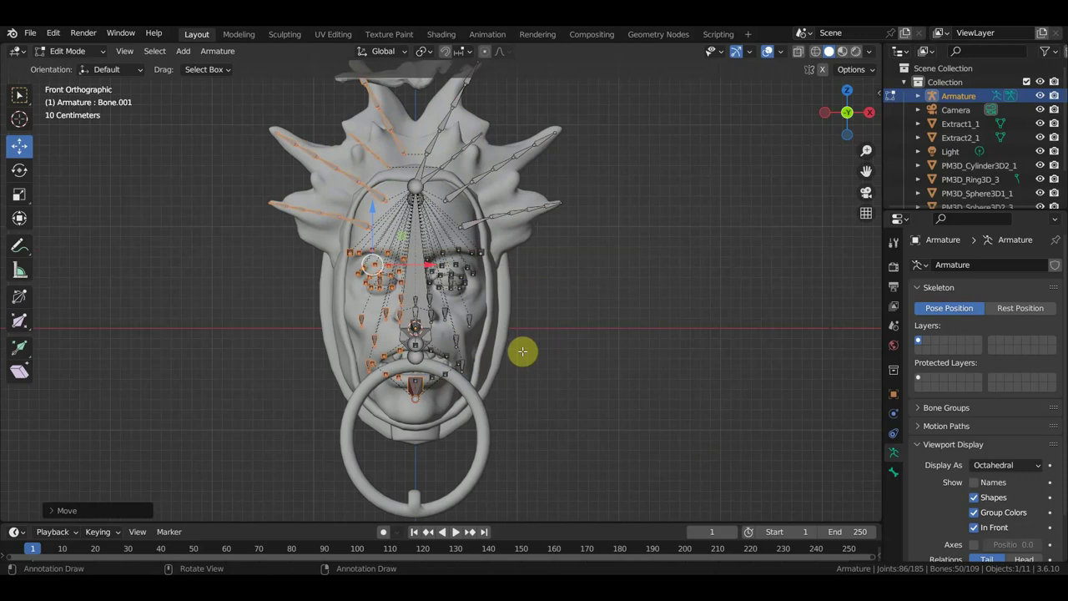
left_click(591, 364)
scroll(591, 364, "down", 1)
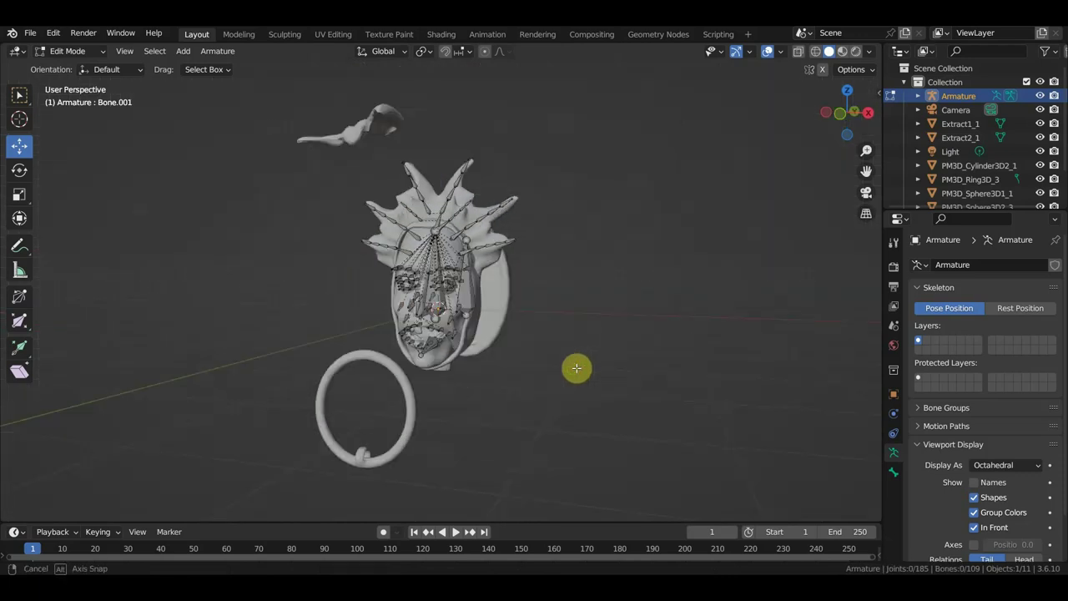
mouse_move(591, 364)
middle_mouse_down()
mouse_move(422, 370)
mouse_move(436, 364)
middle_mouse_up()
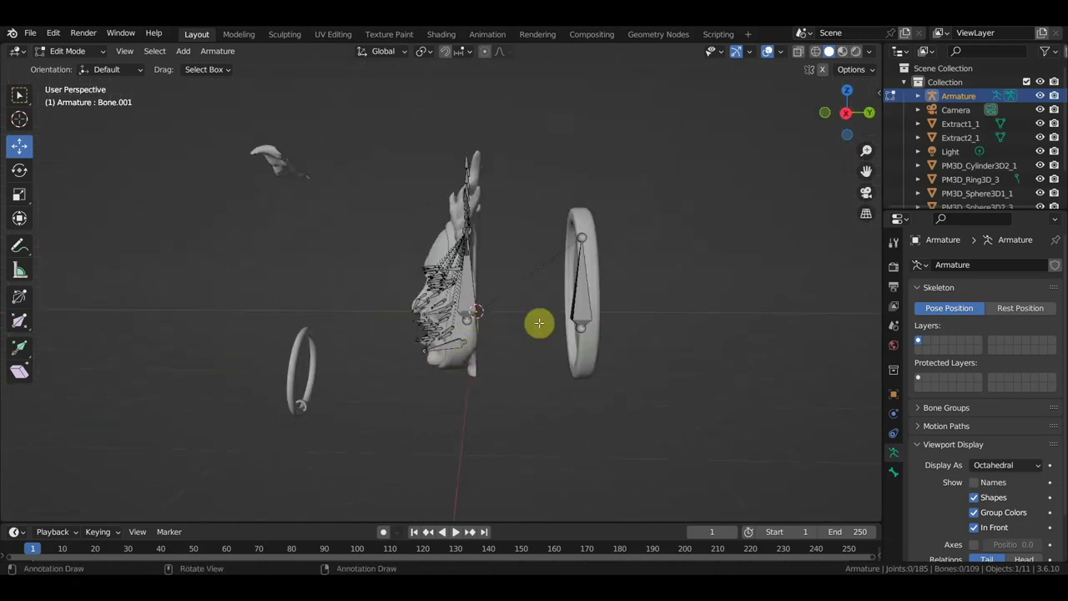
key("KP_3")
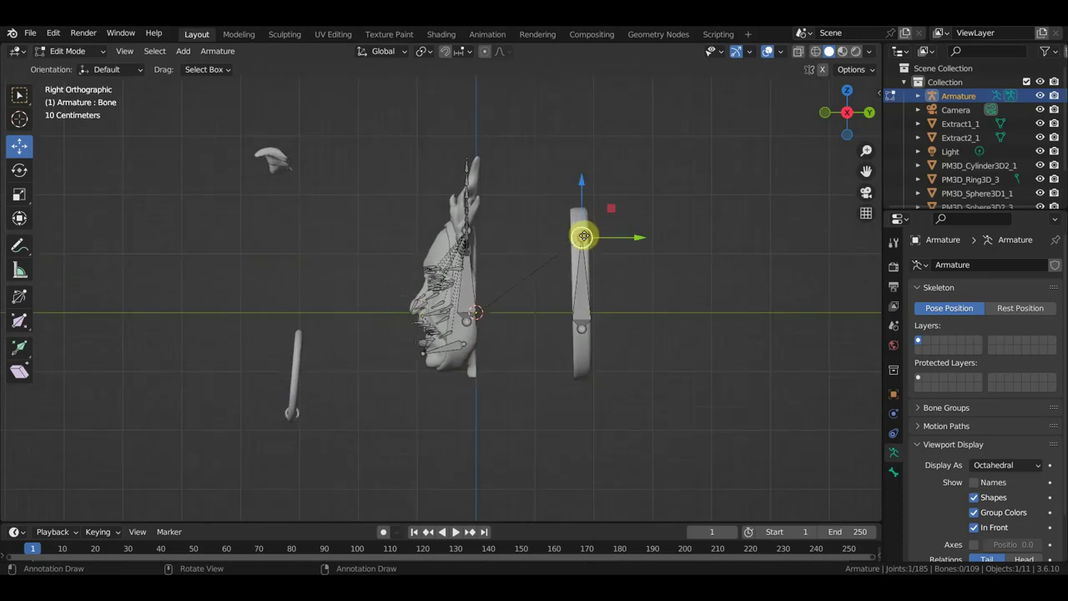
Extrude a bone from the ring bone, clear its parent, and place it smaller in front of the face
key("e")
left_click(541, 236)
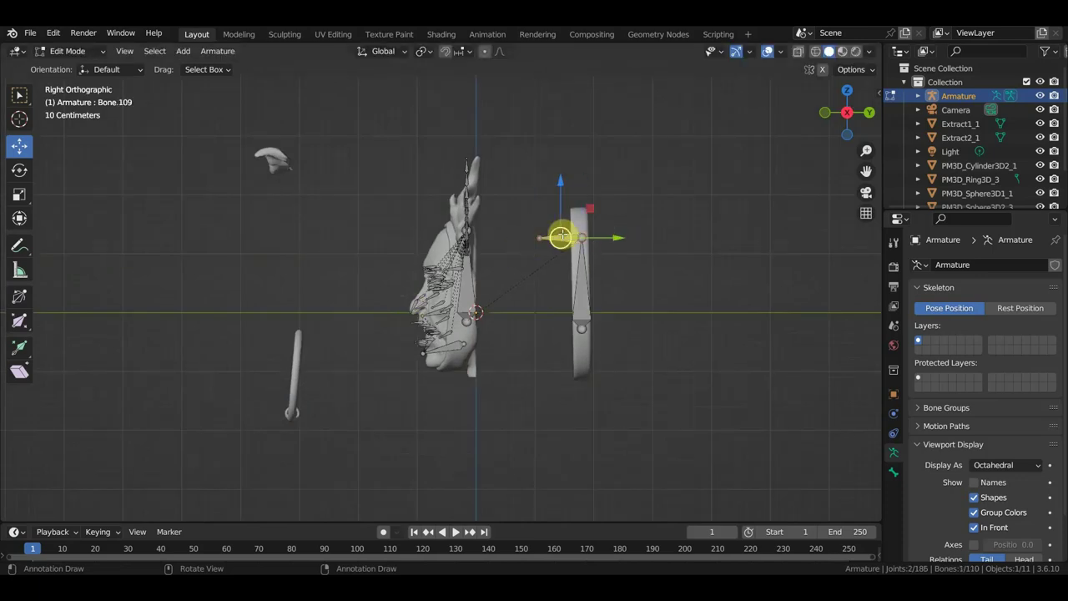
key("alt+p")
left_click(563, 238)
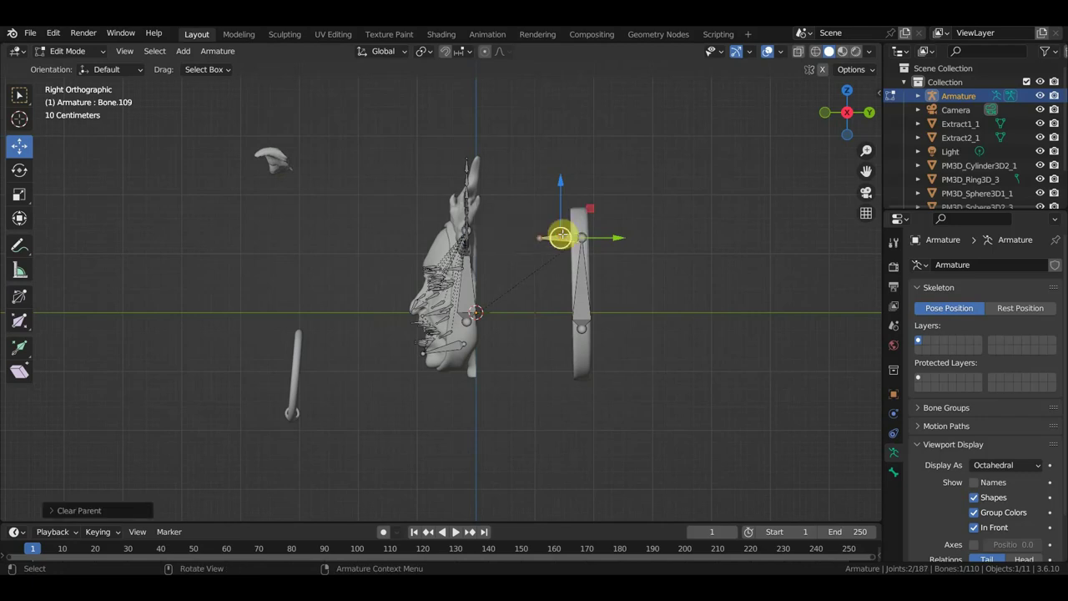
key("g")
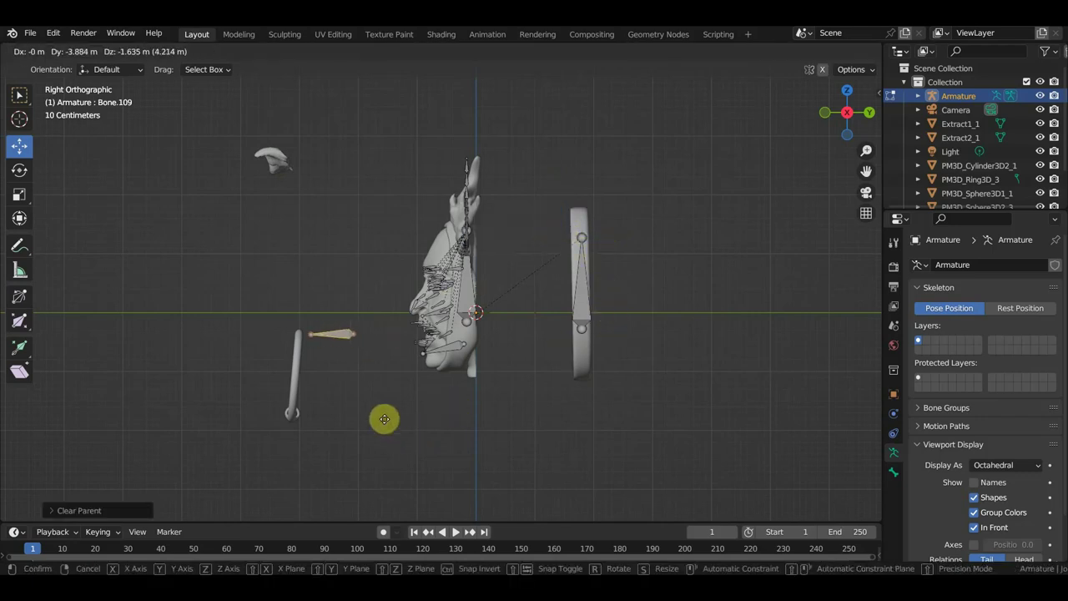
left_click(375, 415)
key("s")
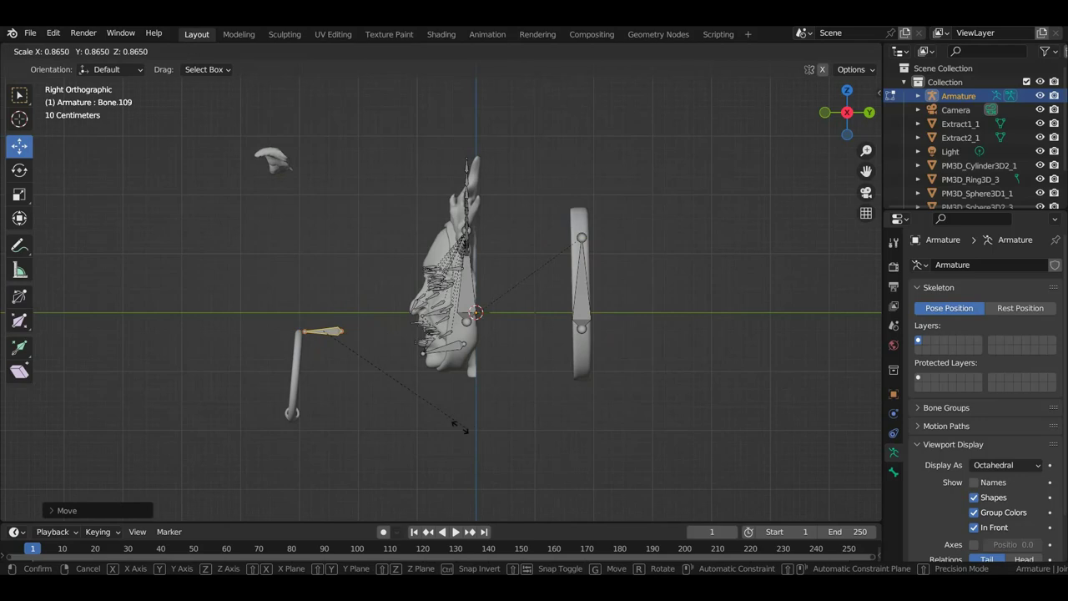
left_click(400, 403)
left_click_drag(390, 384, 410, 382)
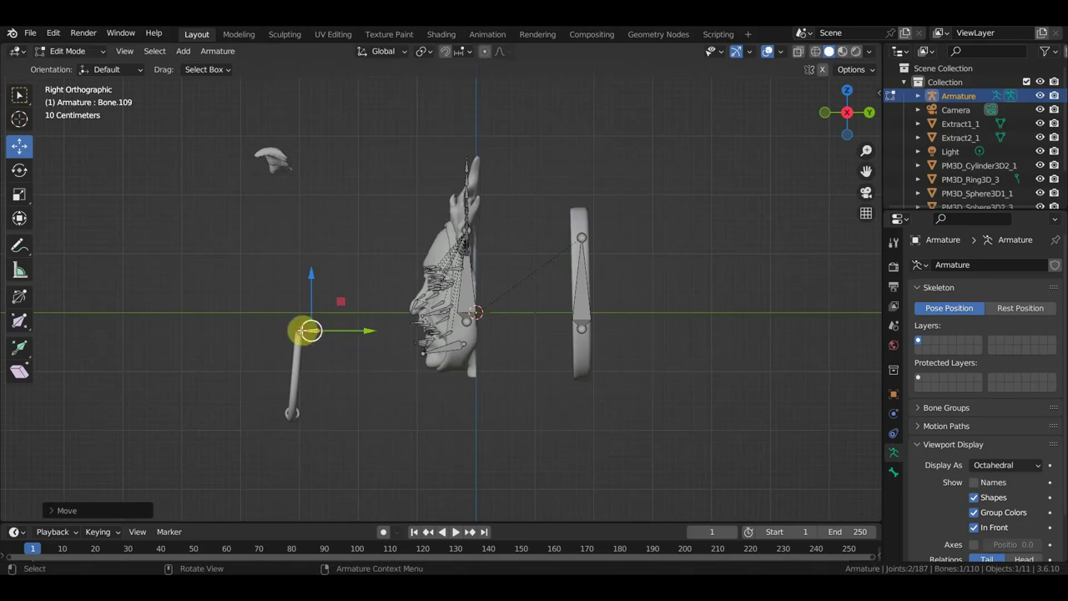
left_click_drag(301, 331, 303, 331)
Extrude a further bone downward from the detached bone
key("e")
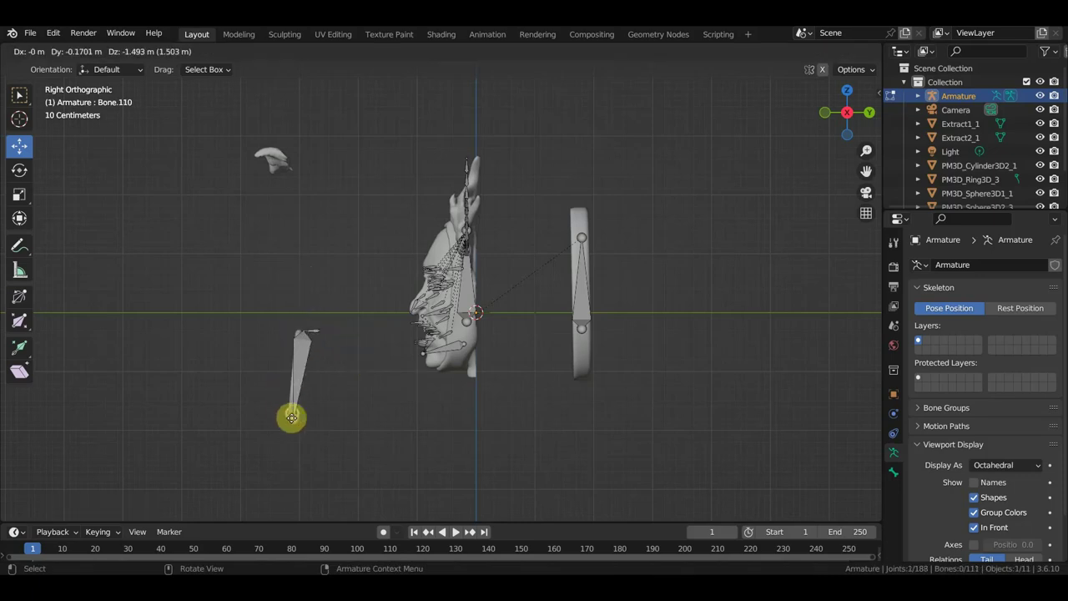
left_click(289, 411)
middle_click_drag(289, 412, 503, 420)
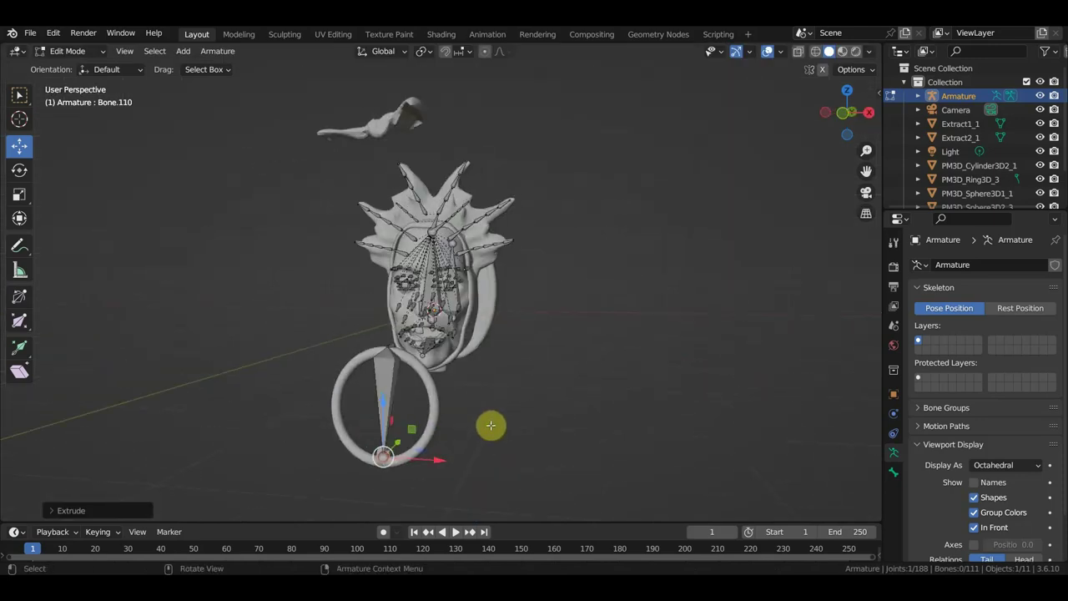
mouse_move(406, 395)
middle_mouse_down()
mouse_move(457, 420)
mouse_move(316, 412)
mouse_move(425, 412)
mouse_move(341, 381)
middle_mouse_up()
scroll(333, 361, "up", 2)
Select the bone in the lower-left ring and view the rig from the right side
left_click(250, 351)
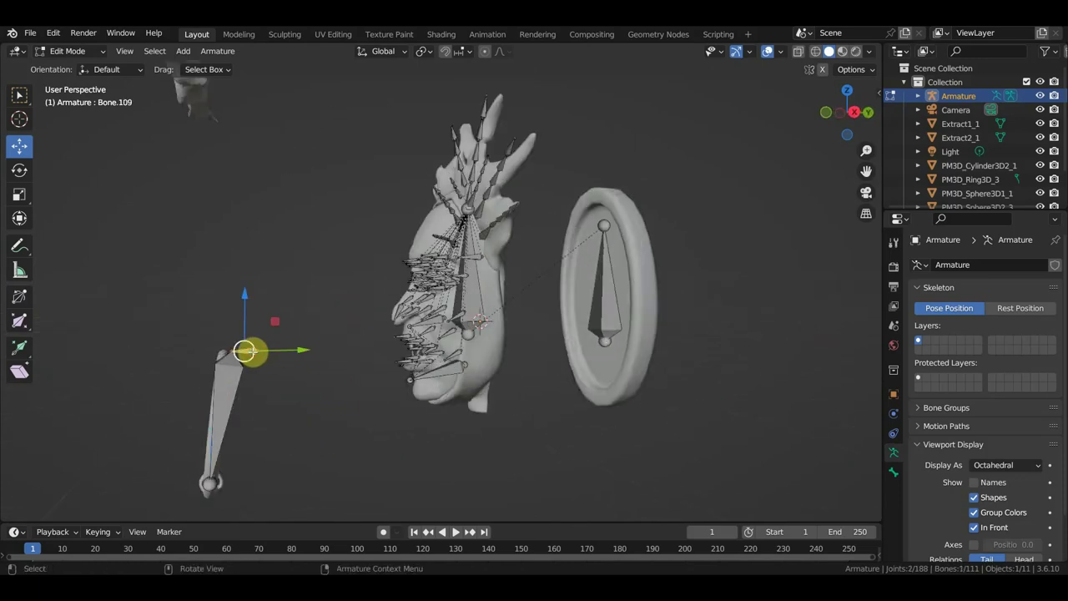
mouse_move(250, 351)
middle_mouse_down()
mouse_move(281, 364)
mouse_move(262, 365)
middle_mouse_up()
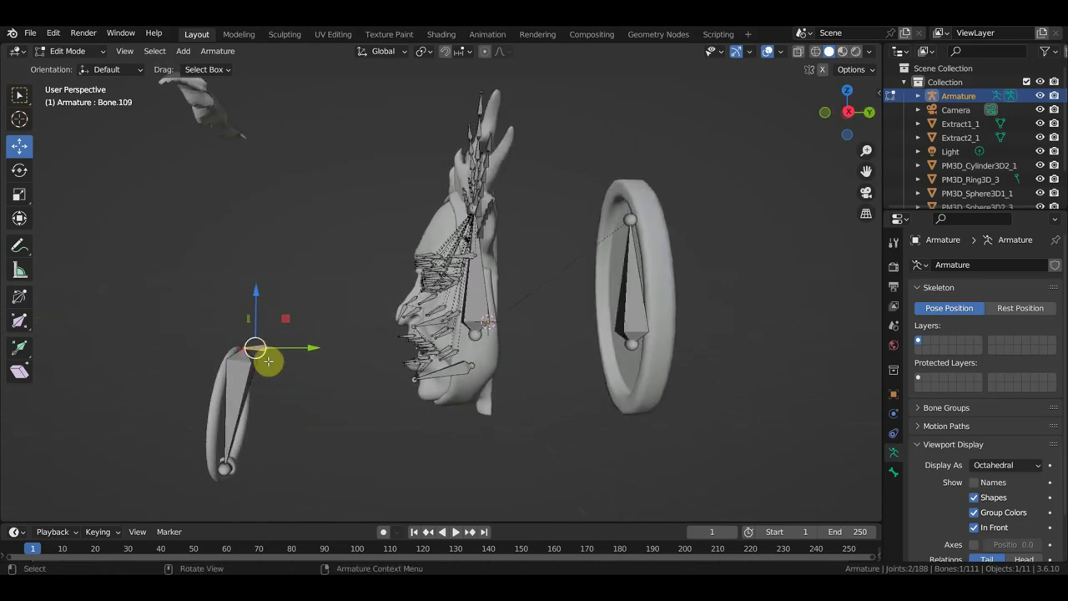
key("KP_3")
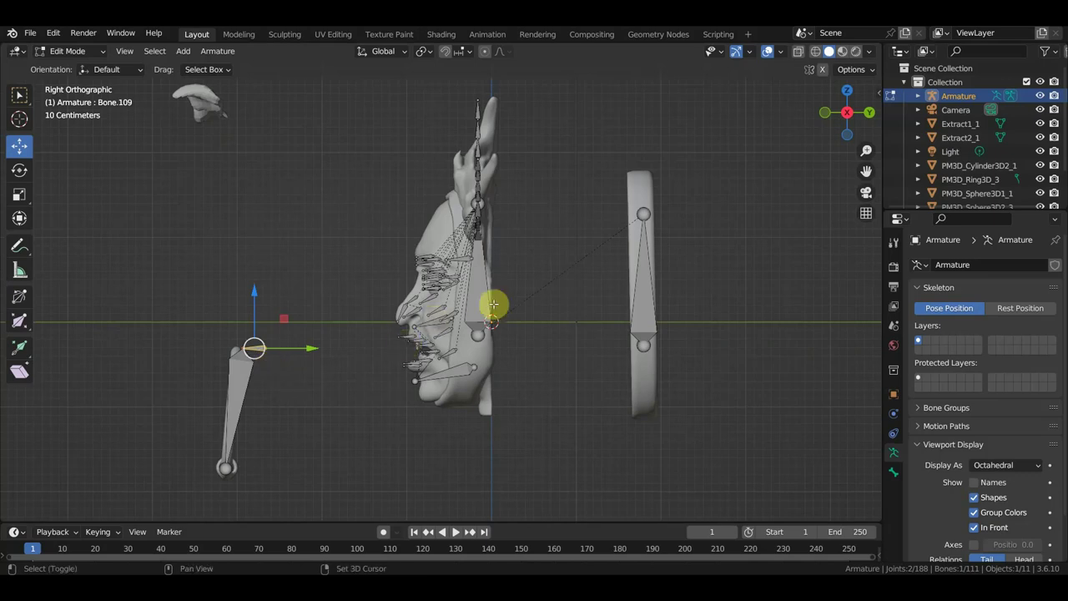
Parent the ring bone to the head's main bone with Keep Offset, undoing an accidental duplicate
left_click(483, 297, "shift")
key("ctrl+p")
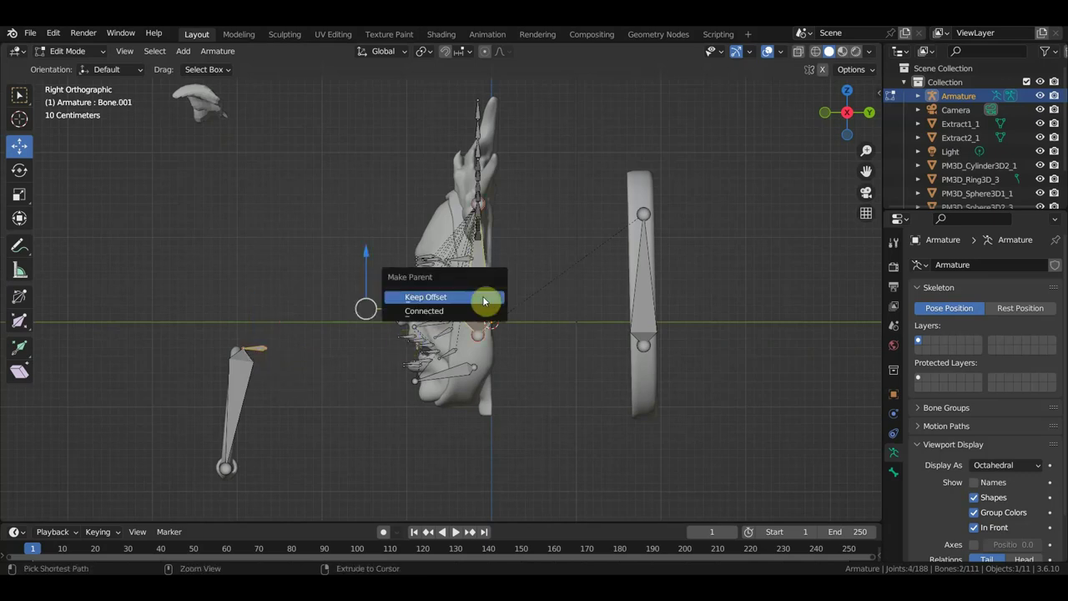
left_click(484, 299)
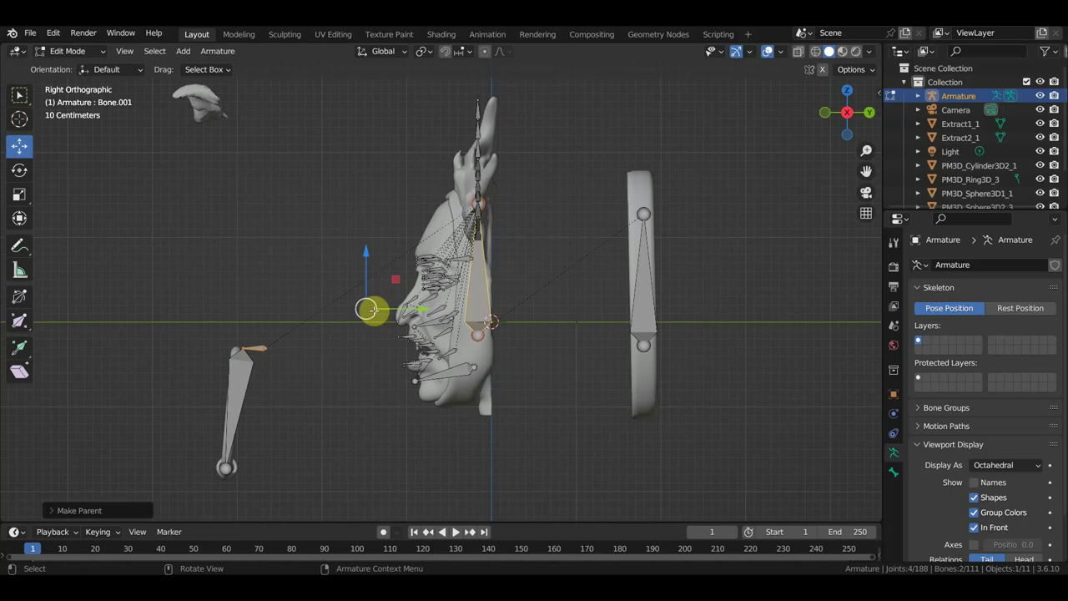
middle_click_drag(264, 340, 298, 388, "shift")
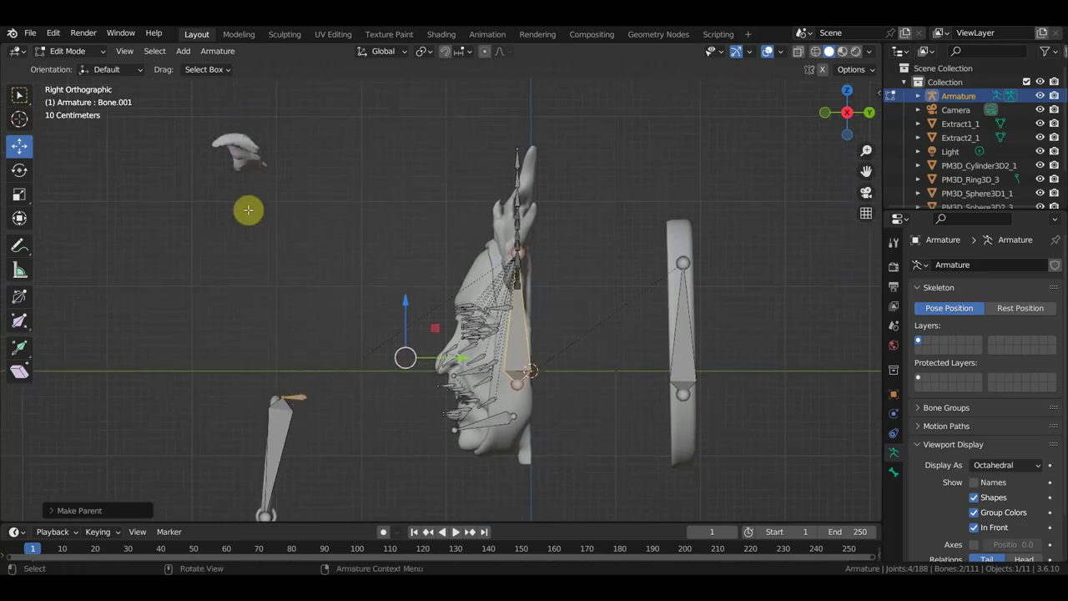
key("shift+d")
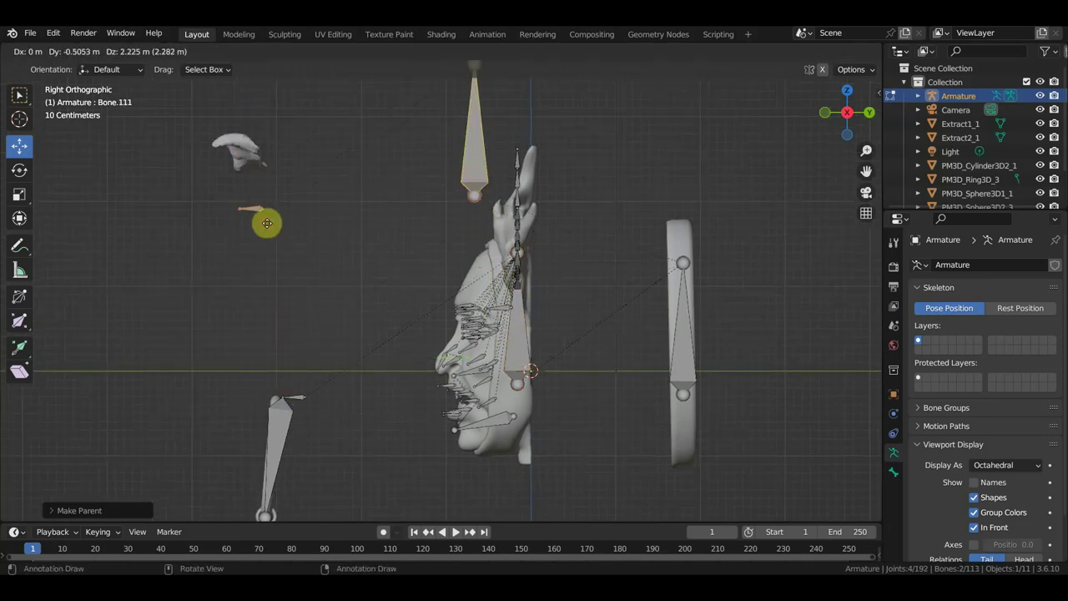
left_click(267, 222)
key("ctrl+z")
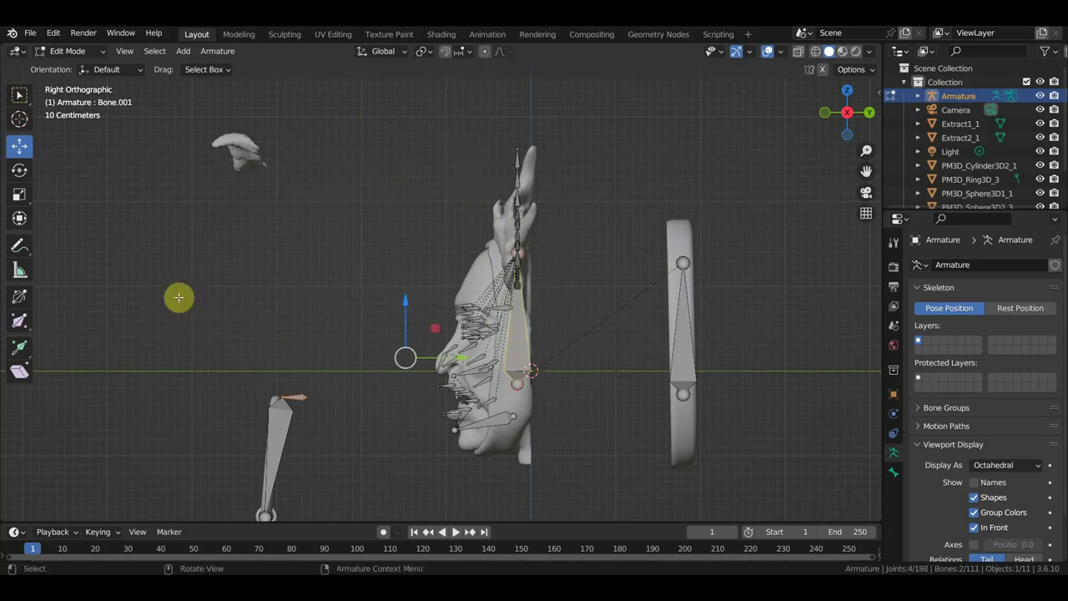
Reselect the ring bone and head's main bone and parent again with Keep Offset
left_click(295, 398)
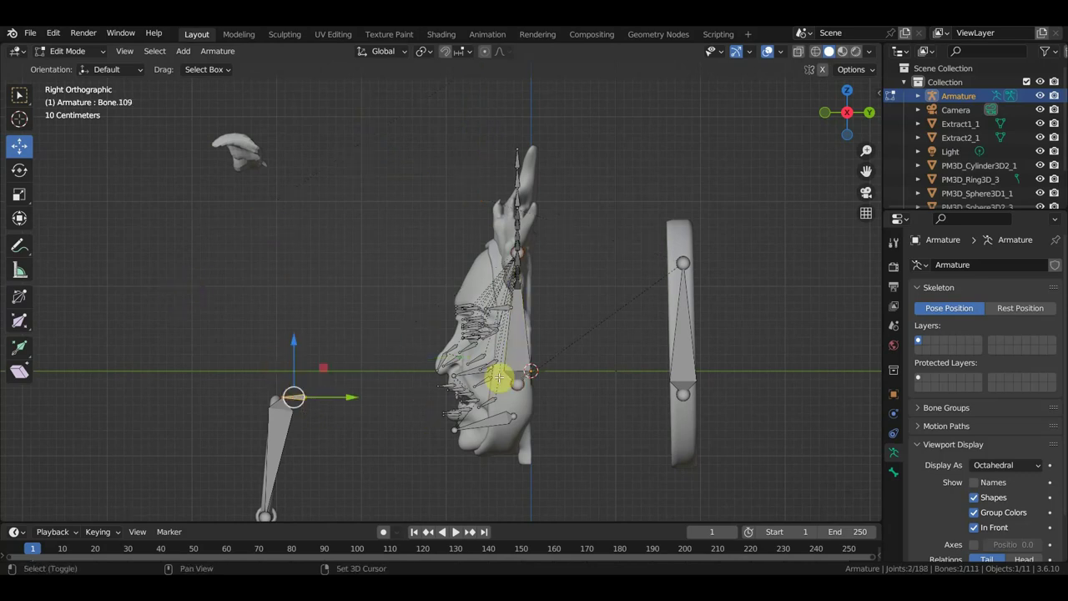
left_click(517, 347, "shift")
key("ctrl+p")
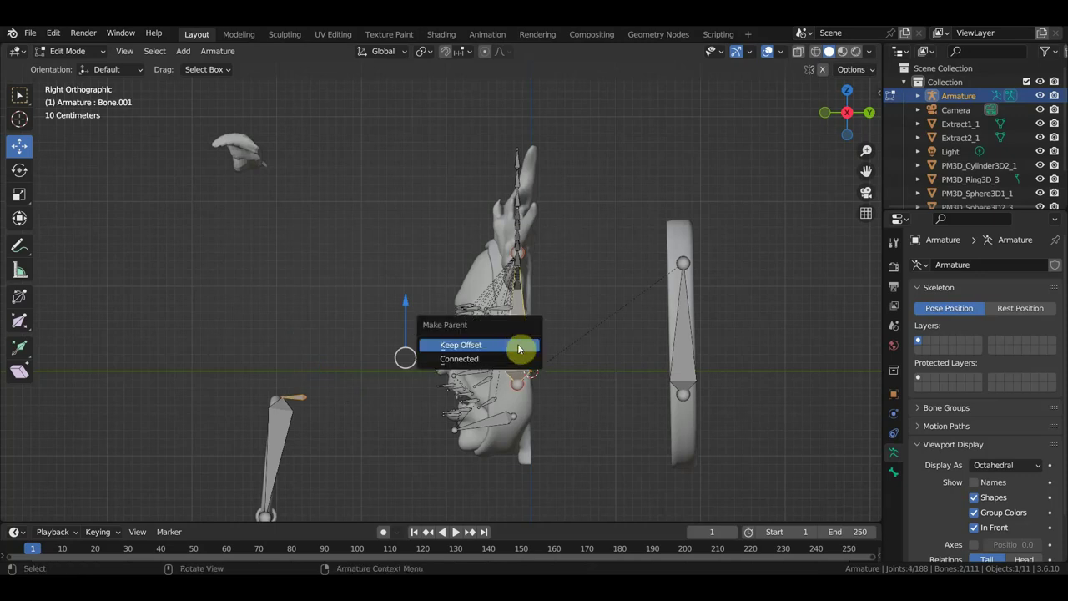
left_click(517, 345)
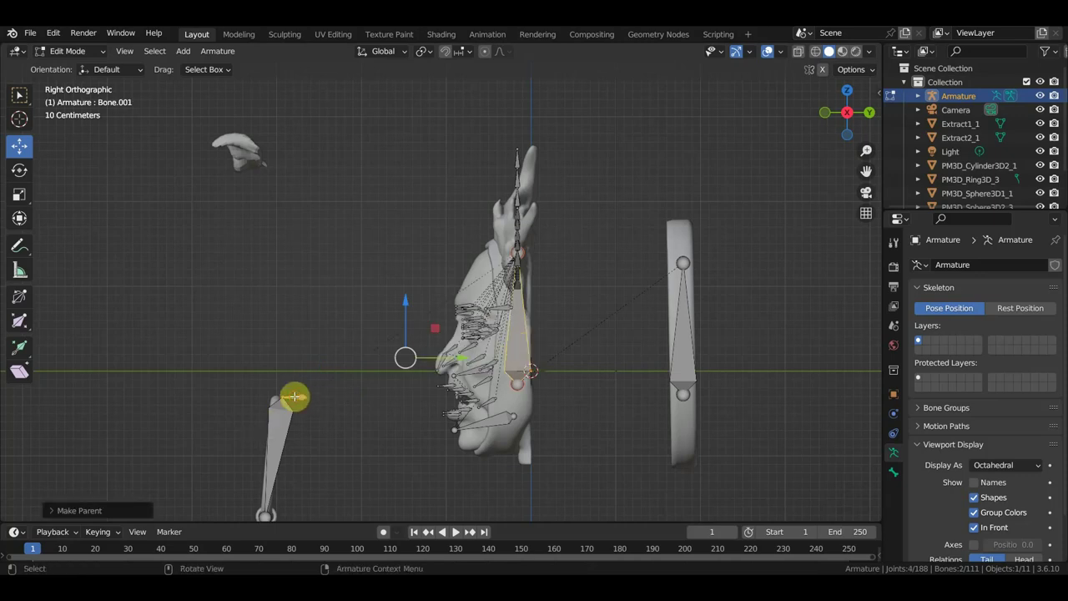
Extrude a new bone from the ring bone's tip up to the curved top piece
left_click(295, 397)
key("e")
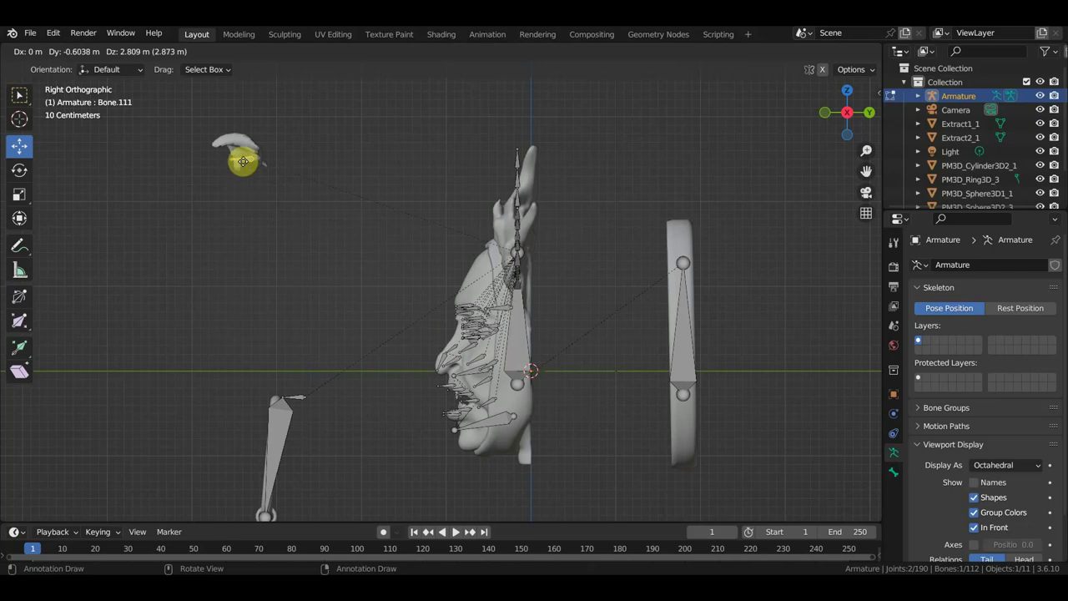
left_click(242, 161)
In top view, slide the new bone along Y onto the curved piece
key("KP_1")
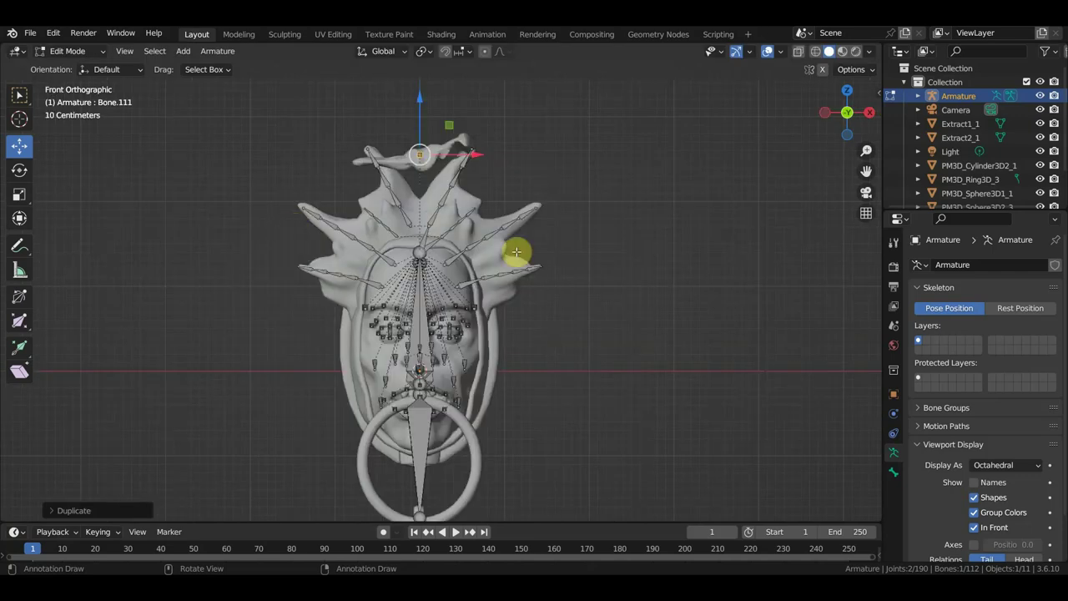
mouse_move(545, 241)
middle_mouse_down()
mouse_move(486, 341)
mouse_move(425, 363)
middle_mouse_up()
key("KP_7")
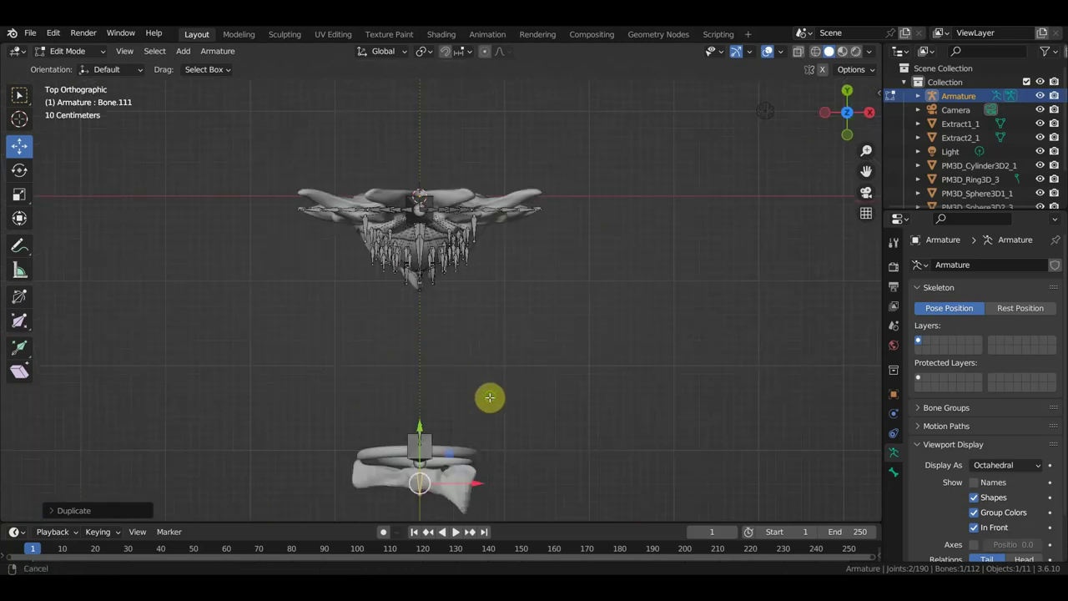
middle_click_drag(488, 398, 489, 250, "shift")
scroll(460, 312, "up", 3)
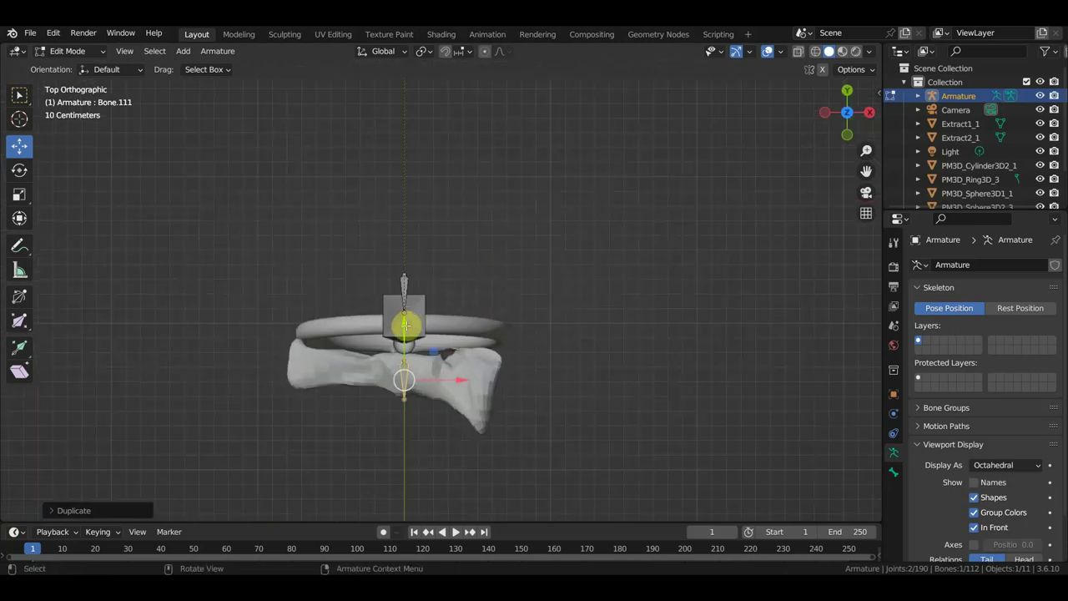
left_click_drag(403, 325, 407, 298)
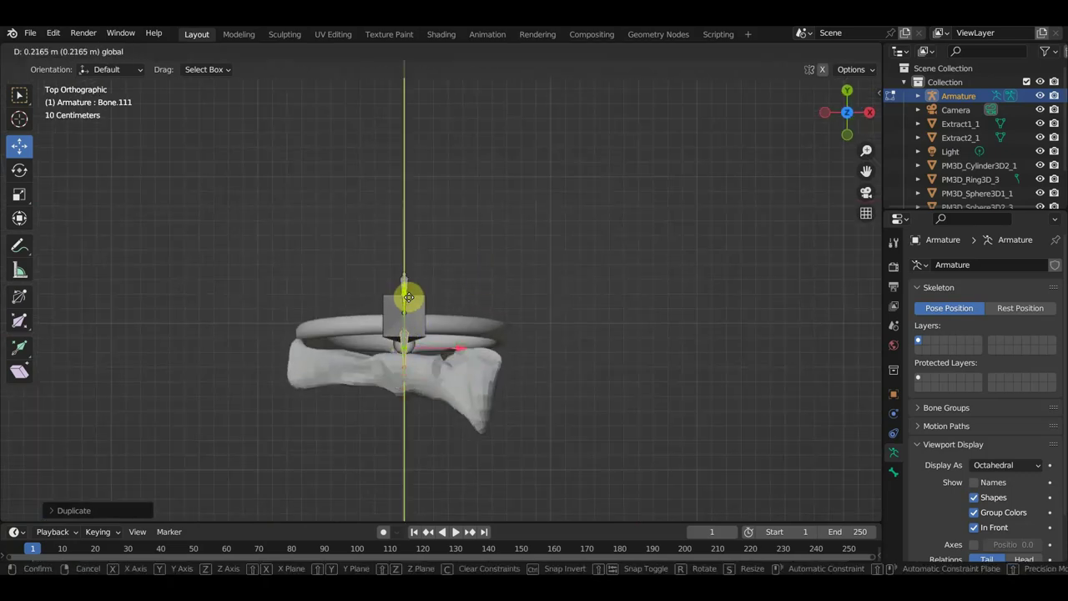
left_click(409, 298)
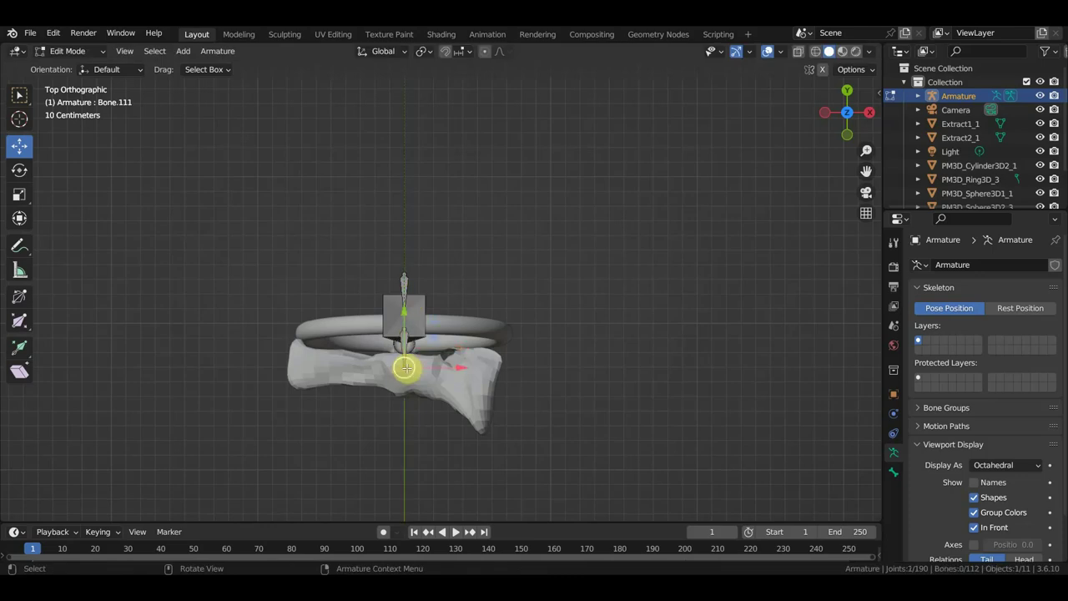
Extrude two more bones along the curved piece toward its right end
key("e")
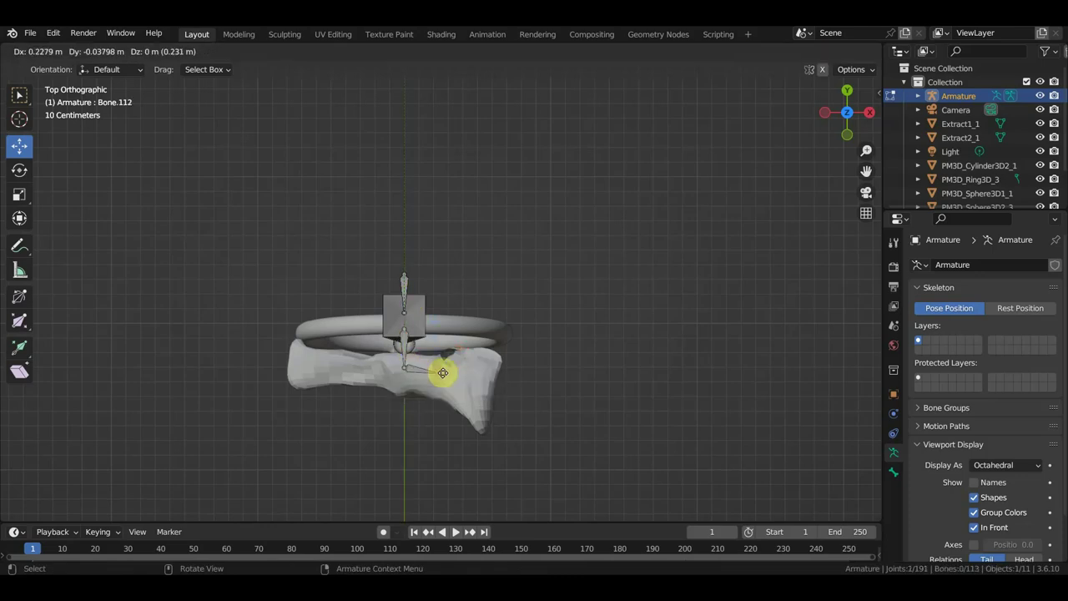
left_click(442, 372)
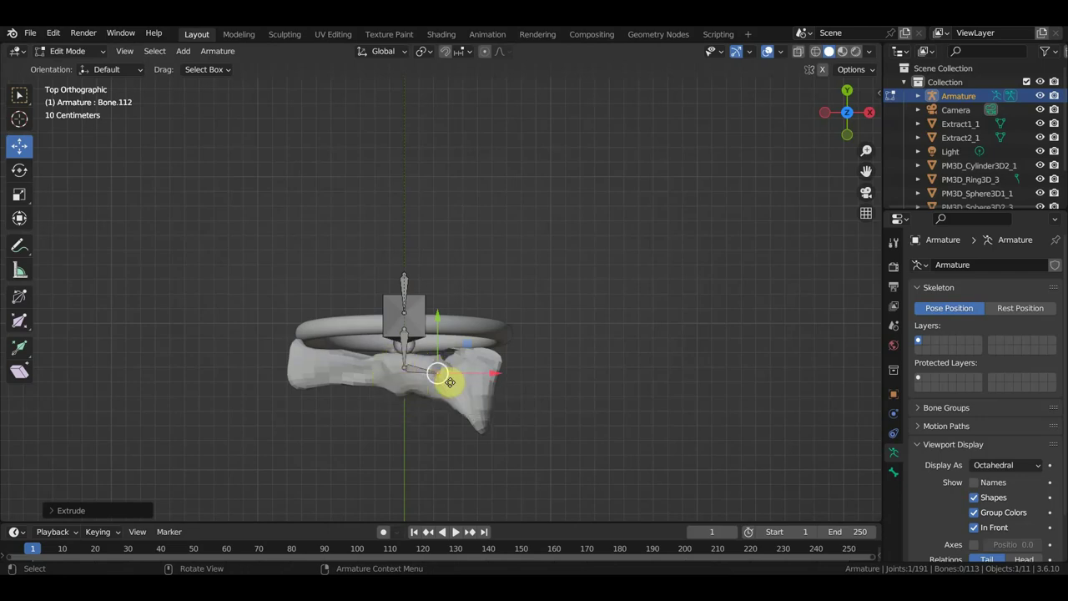
key("e")
left_click(506, 387)
middle_click_drag(508, 386, 525, 298)
middle_click_drag(465, 281, 461, 279)
key("KP_5")
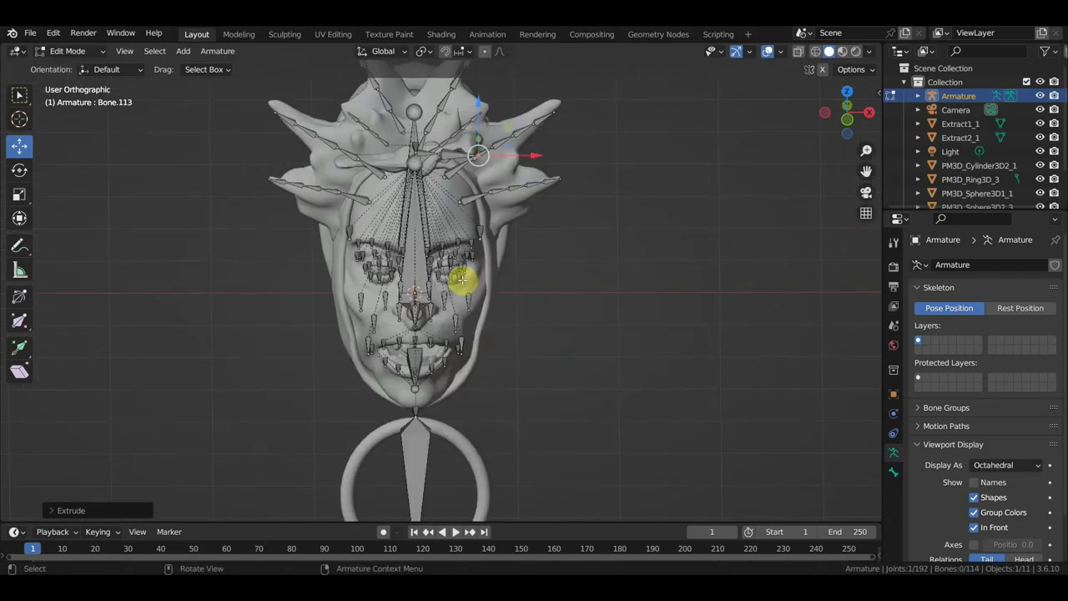
key("KP_1")
middle_click_drag(473, 198, 496, 326, "shift")
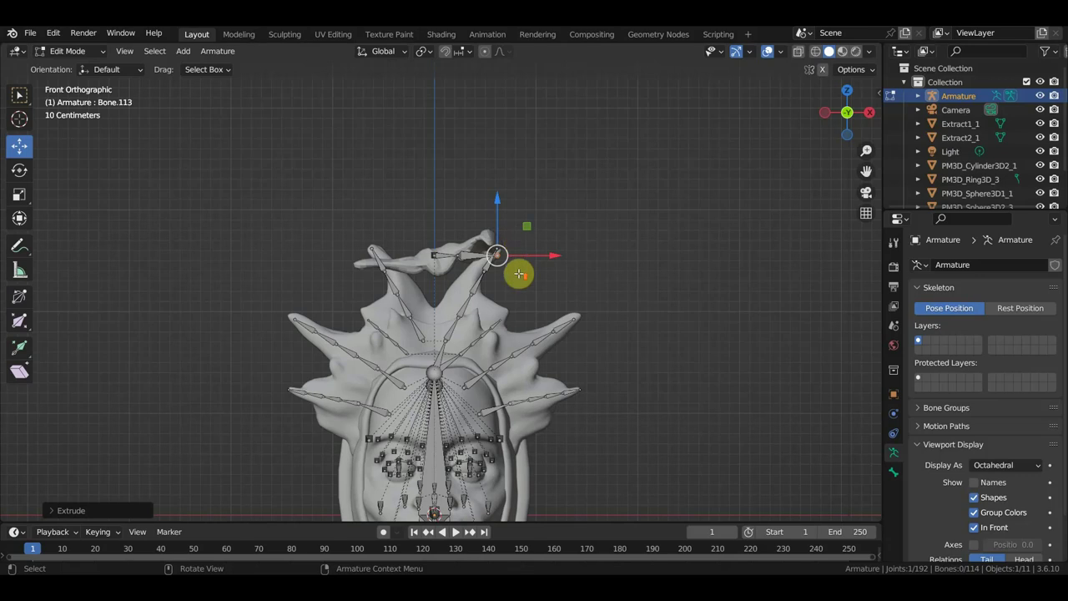
scroll(518, 274, "up", 2)
Move the chain tip to the piece's right end, shift the start joint left, and extrude to the left end
key("g")
left_click(539, 250)
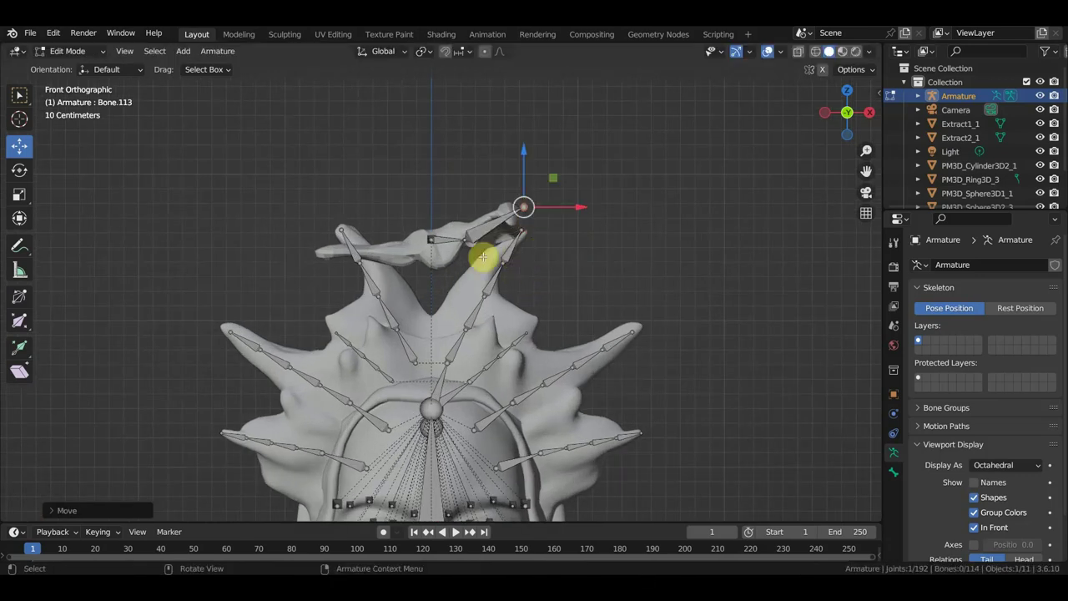
left_click(462, 239)
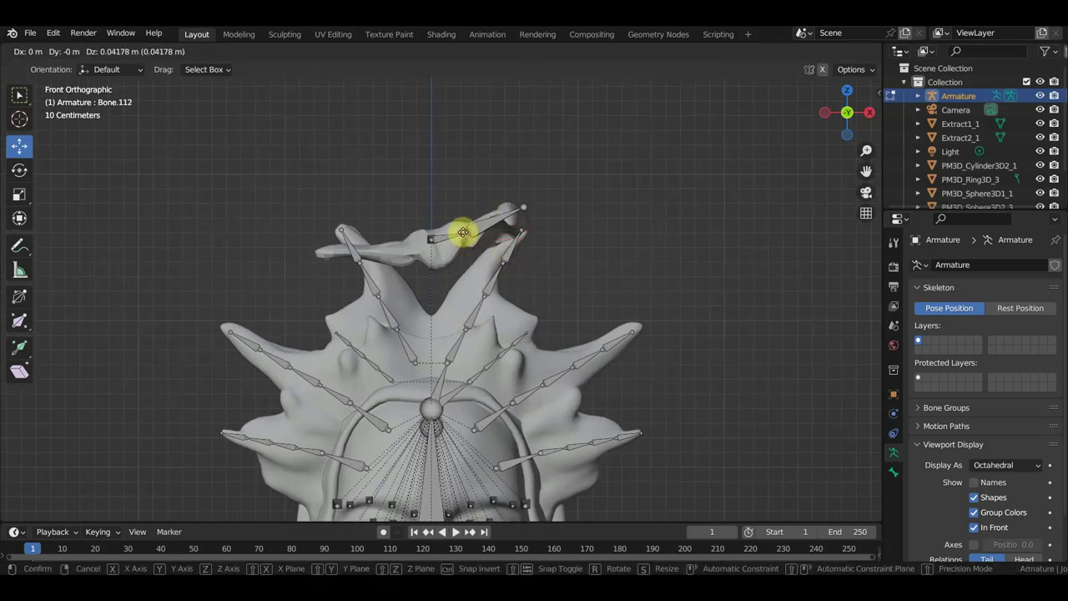
left_click(430, 241)
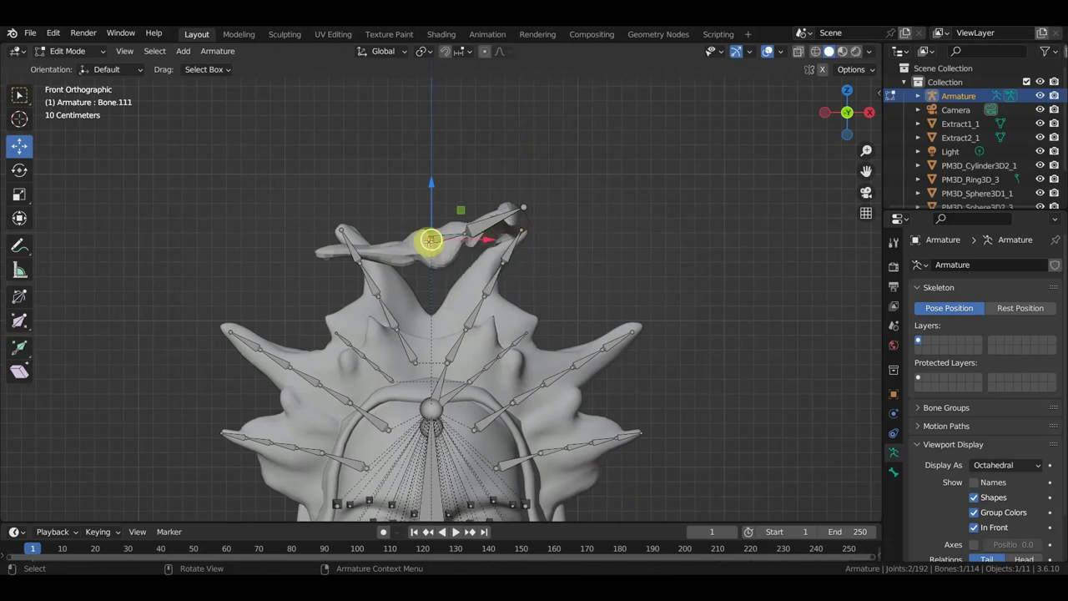
key("g")
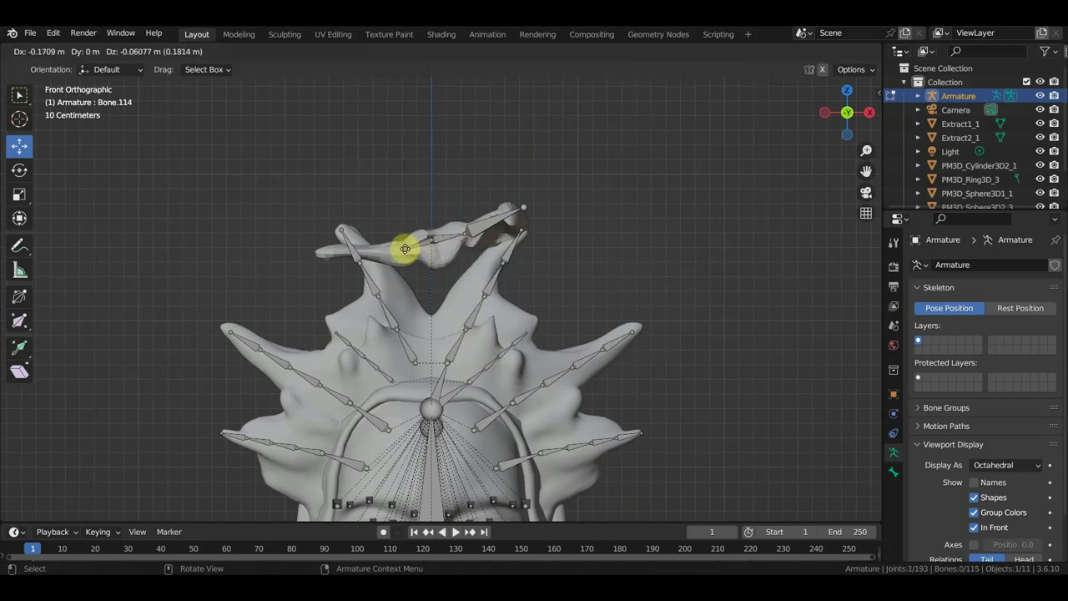
left_click(399, 249)
key("e")
left_click(311, 249)
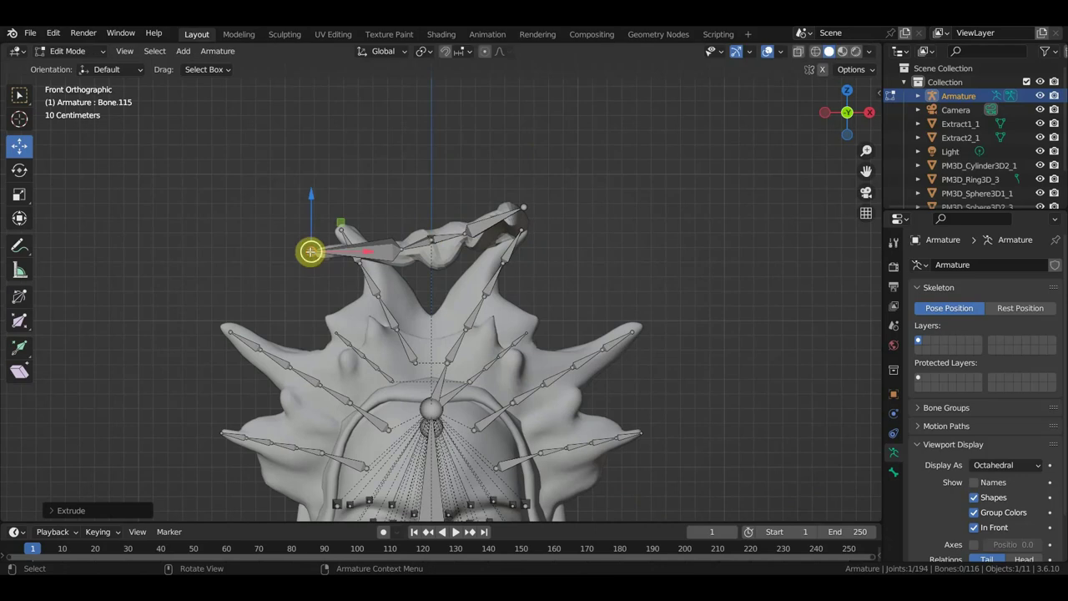
mouse_move(310, 250)
middle_mouse_down()
mouse_move(474, 274)
mouse_move(478, 362)
middle_mouse_up()
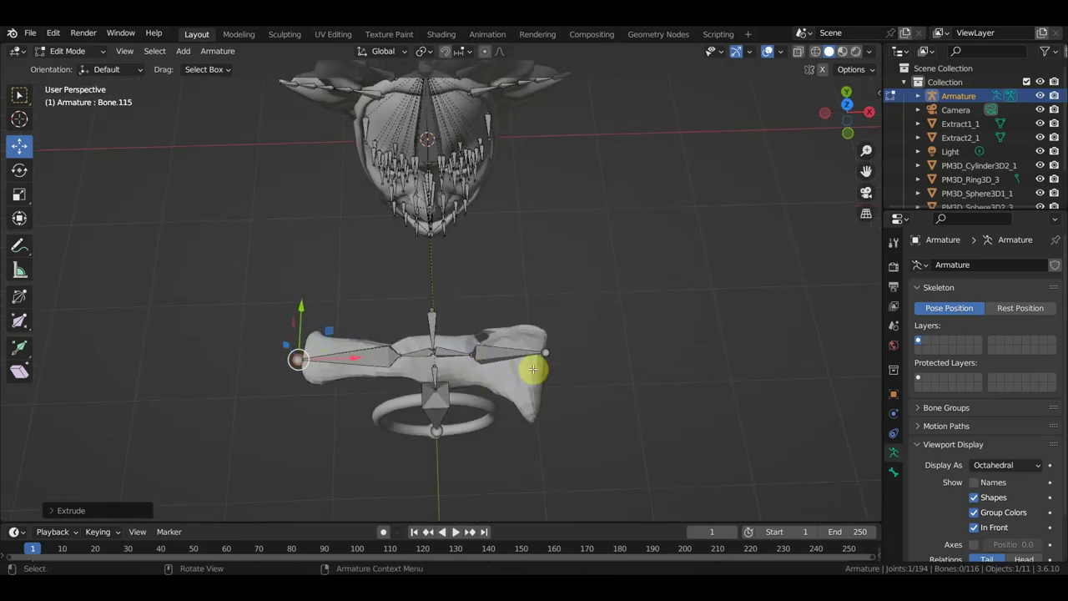
mouse_move(511, 370)
middle_mouse_down()
mouse_move(406, 312)
mouse_move(498, 336)
mouse_move(418, 270)
mouse_move(470, 389)
mouse_move(480, 233)
middle_mouse_up()
left_click(406, 312)
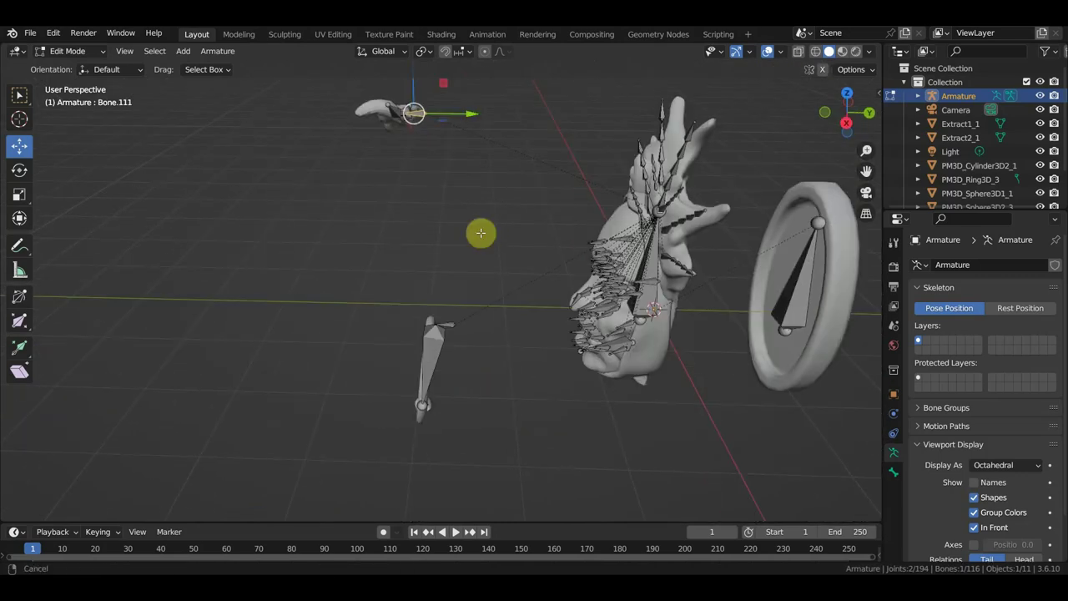
Parent the curved ornament bone chain to the lower ring's bone with Keep Offset
left_click(452, 324, "shift")
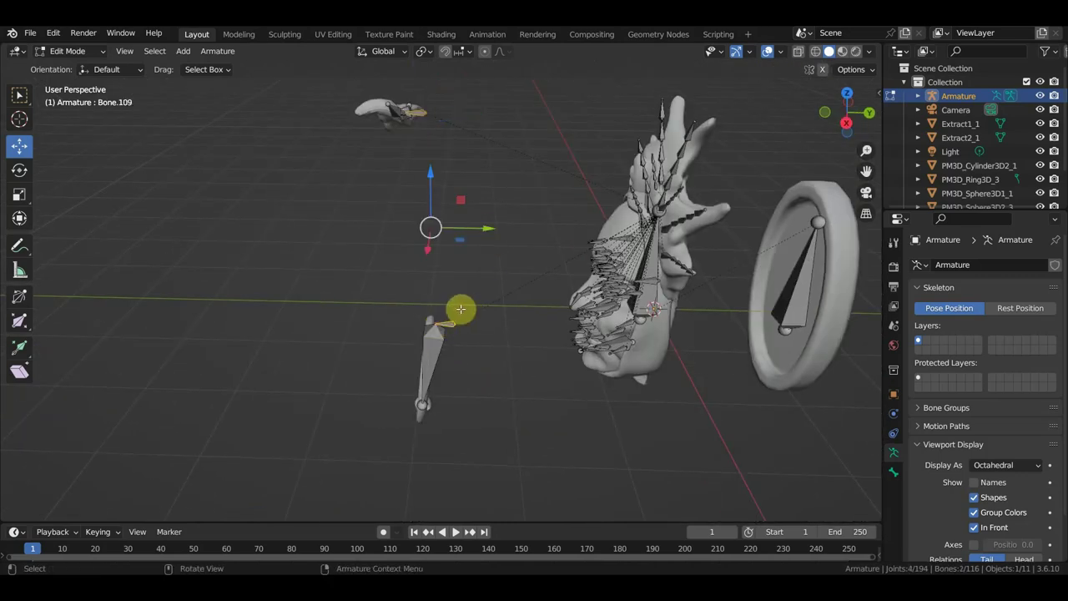
key("ctrl+p")
left_click(461, 310)
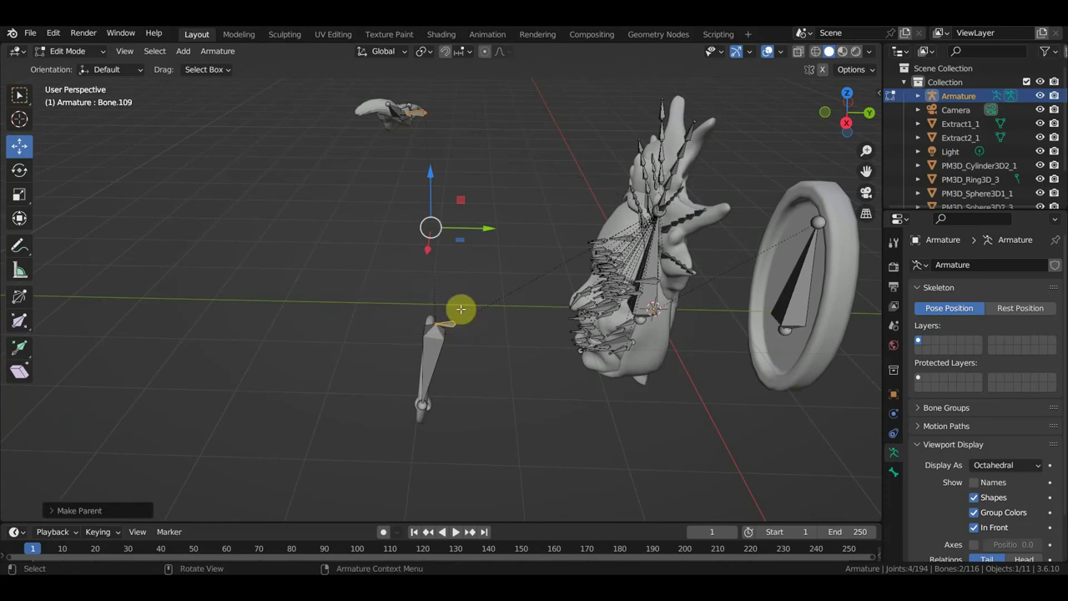
Check the rig from the Right view and return the armature to Object Mode
key("KP_3")
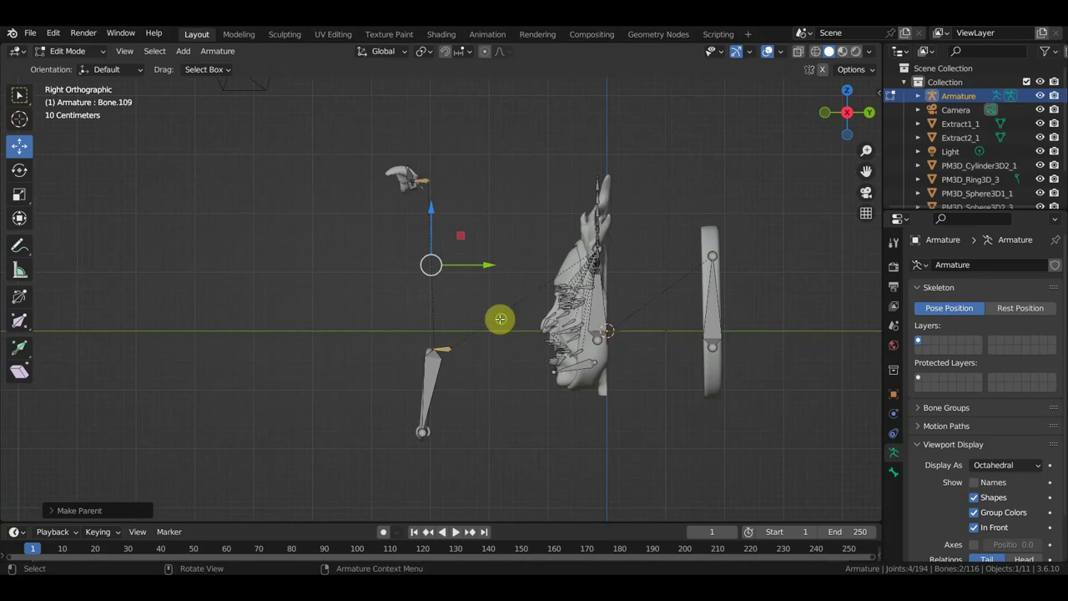
mouse_move(499, 319)
middle_mouse_down()
mouse_move(564, 396)
mouse_move(553, 326)
mouse_move(475, 292)
middle_mouse_up()
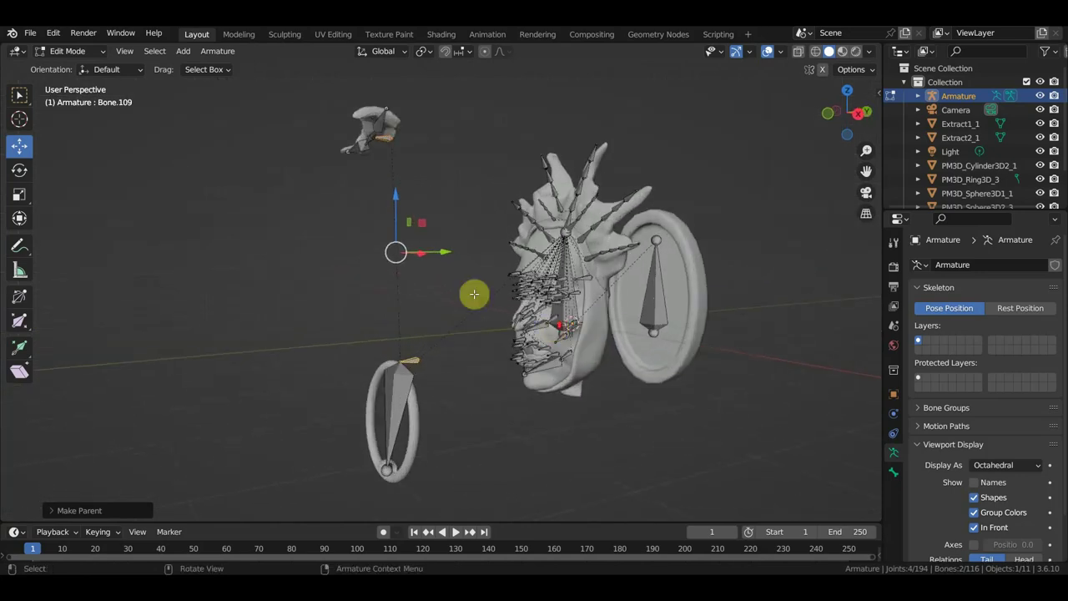
left_click(79, 65)
left_click(72, 67)
Select Extract1_1 and Extract2_1 with the Armature active, and parent them with Automatic Weights
scroll(598, 247, "up", 2)
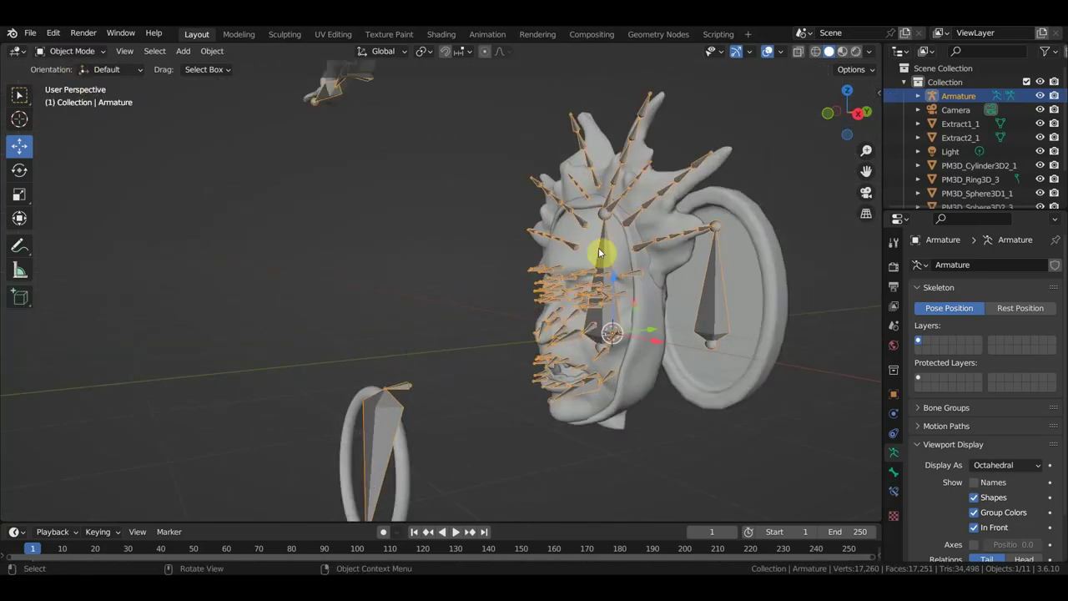
left_click(580, 263)
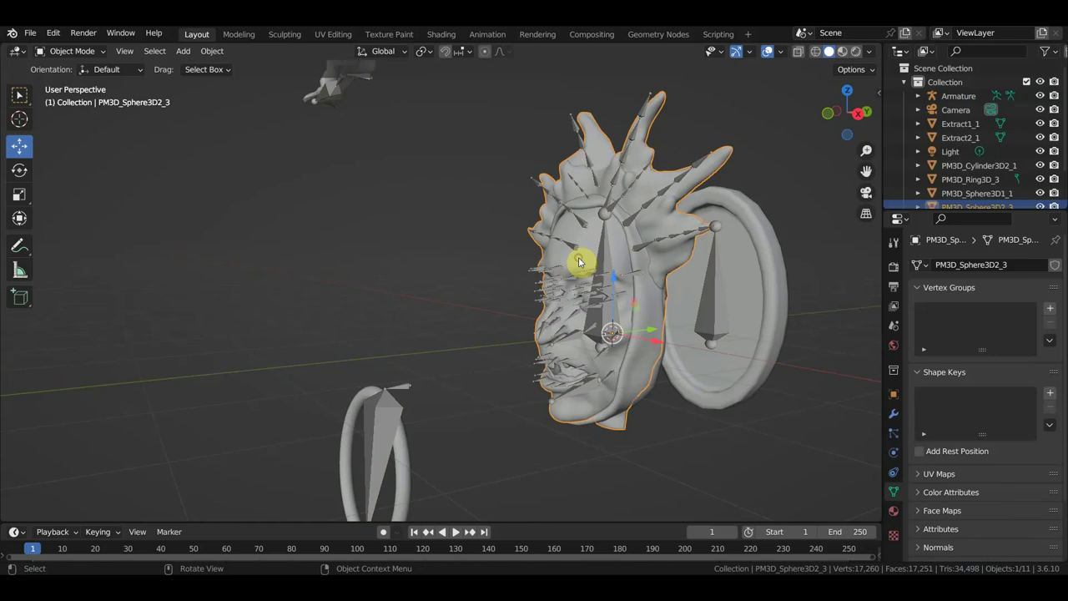
left_click(653, 300)
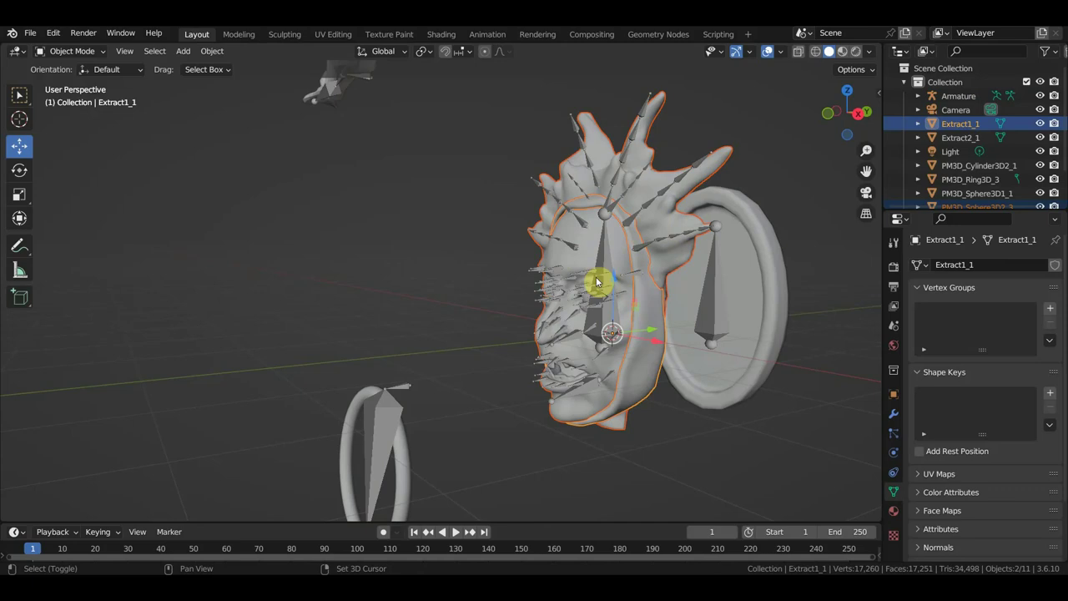
scroll(595, 281, "up", 2)
middle_click_drag(652, 299, 674, 302)
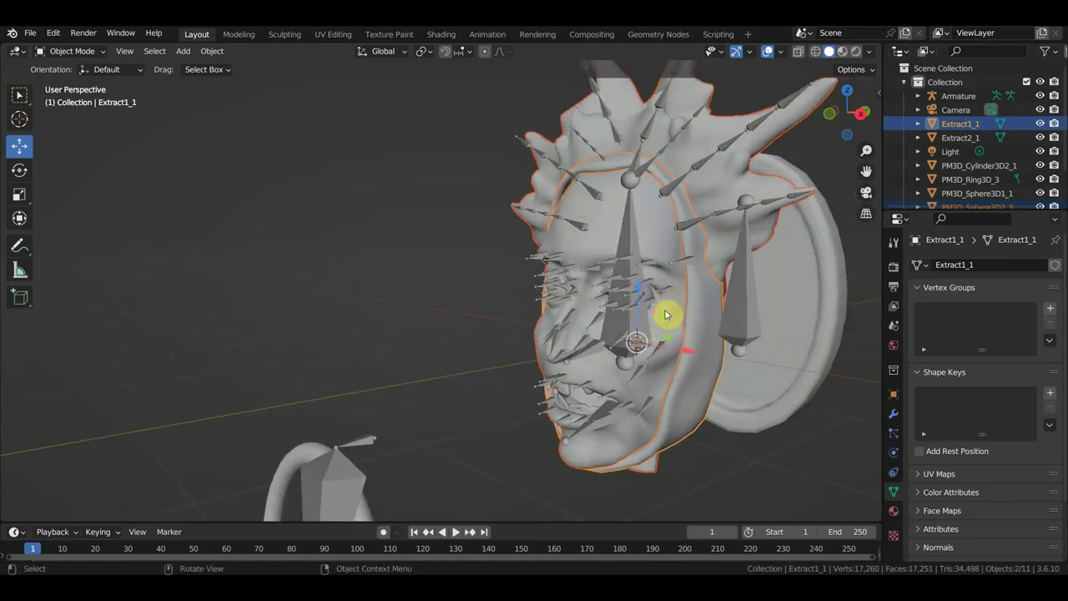
scroll(667, 312, "down", 3)
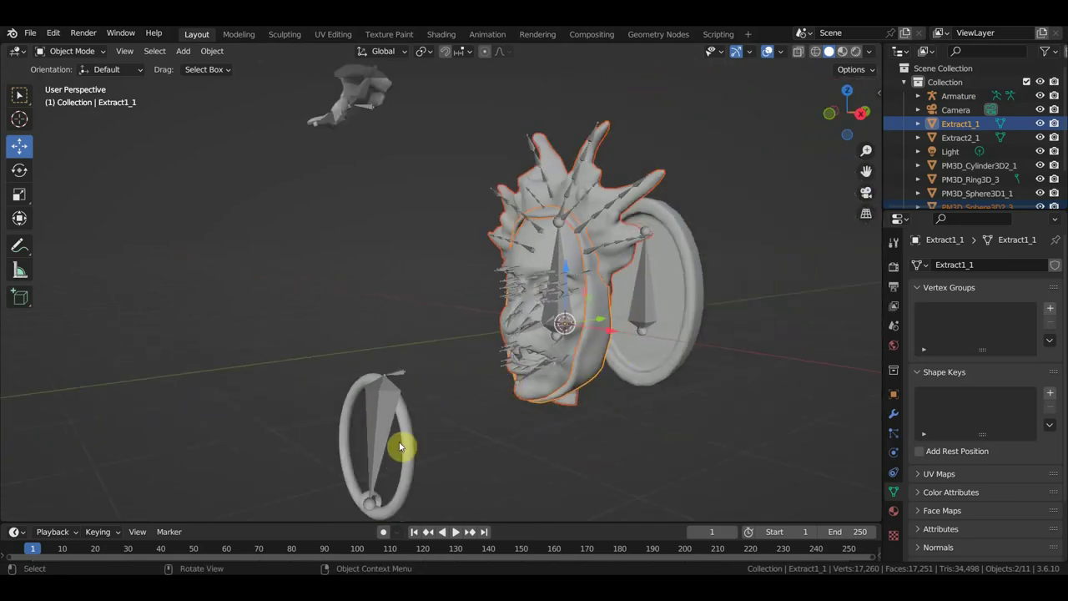
left_click(349, 93, "shift")
left_click(393, 133, "shift")
mouse_move(393, 133)
middle_mouse_down()
mouse_move(412, 267)
mouse_move(370, 219)
middle_mouse_up()
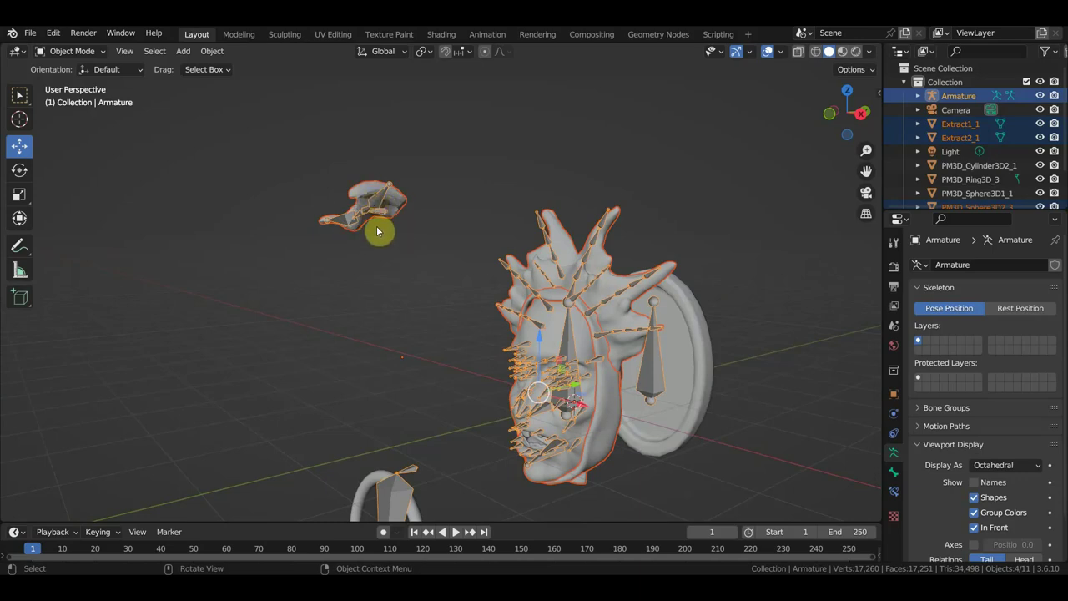
key("ctrl+p")
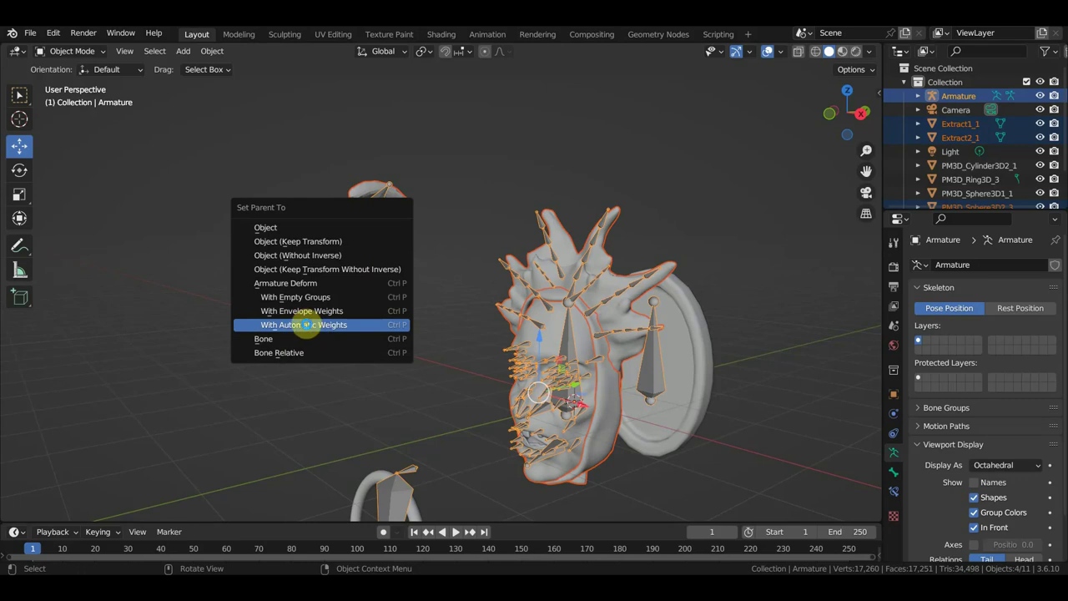
left_click(326, 327)
mouse_move(331, 338)
middle_mouse_down()
mouse_move(448, 392)
mouse_move(572, 400)
mouse_move(410, 289)
middle_mouse_up()
Parent PM3D_Cylinder3D2_1 to the bone running through it, using Pose Mode and Ctrl+P > Bone
left_click(622, 363)
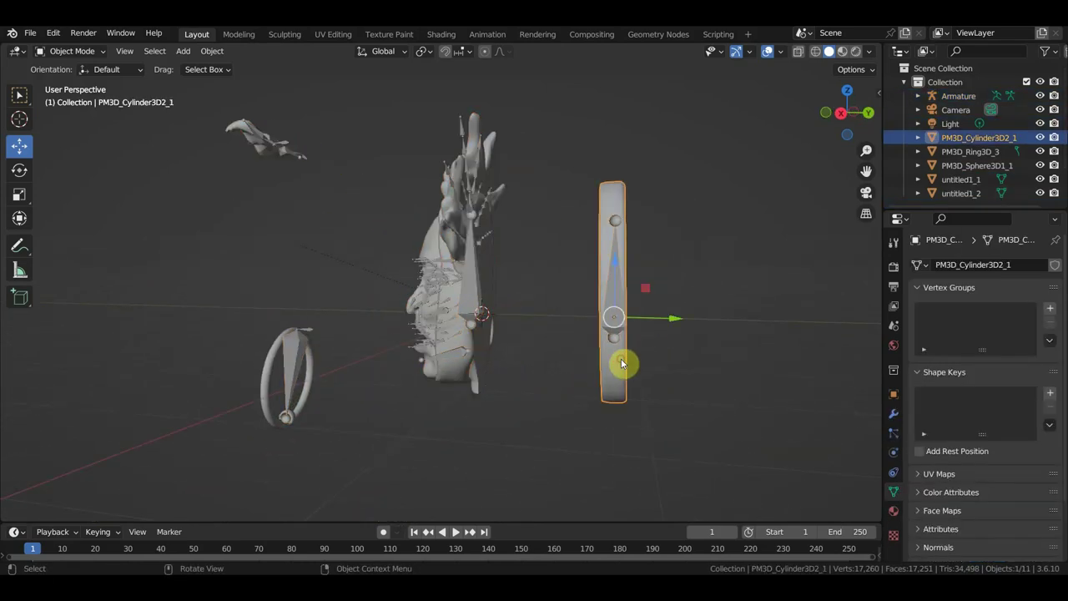
left_click(616, 294, "shift")
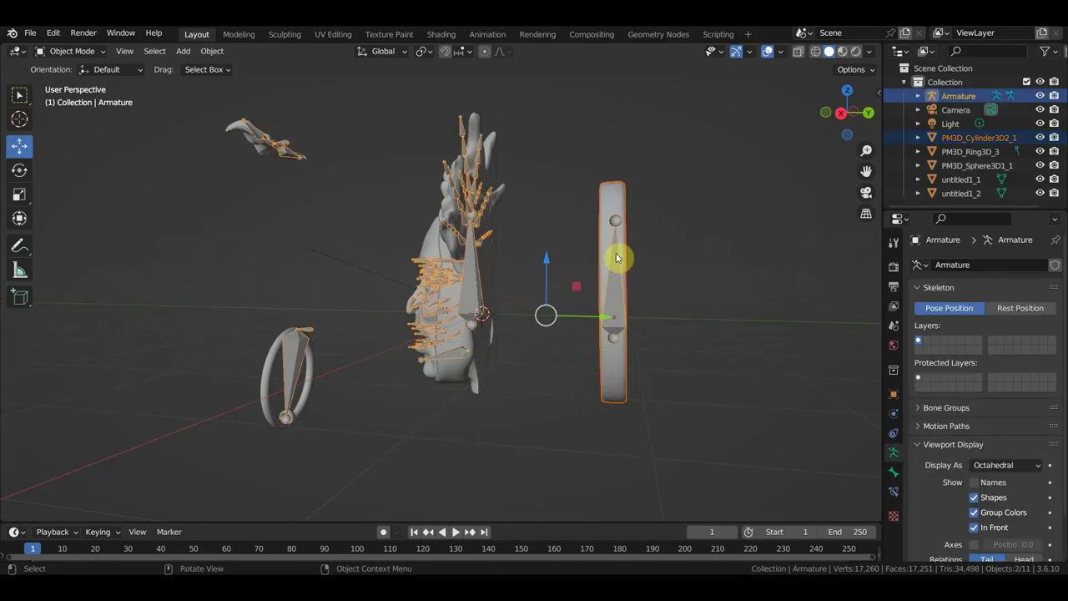
middle_click_drag(616, 259, 677, 264)
left_click(592, 223)
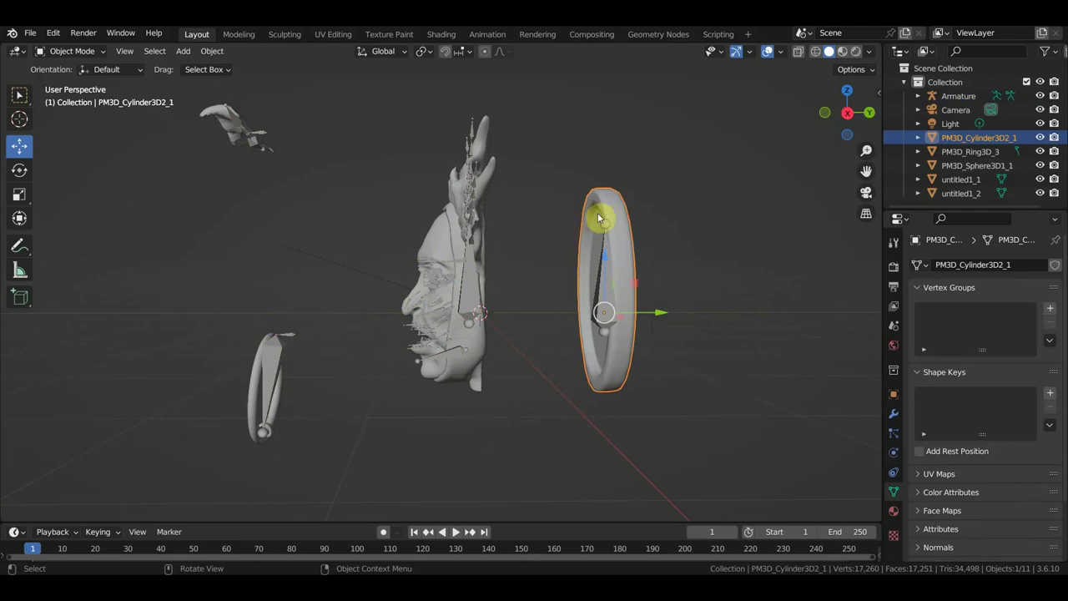
mouse_move(596, 239)
middle_mouse_down()
mouse_move(606, 252)
mouse_move(658, 253)
middle_mouse_up()
left_click(601, 269, "shift")
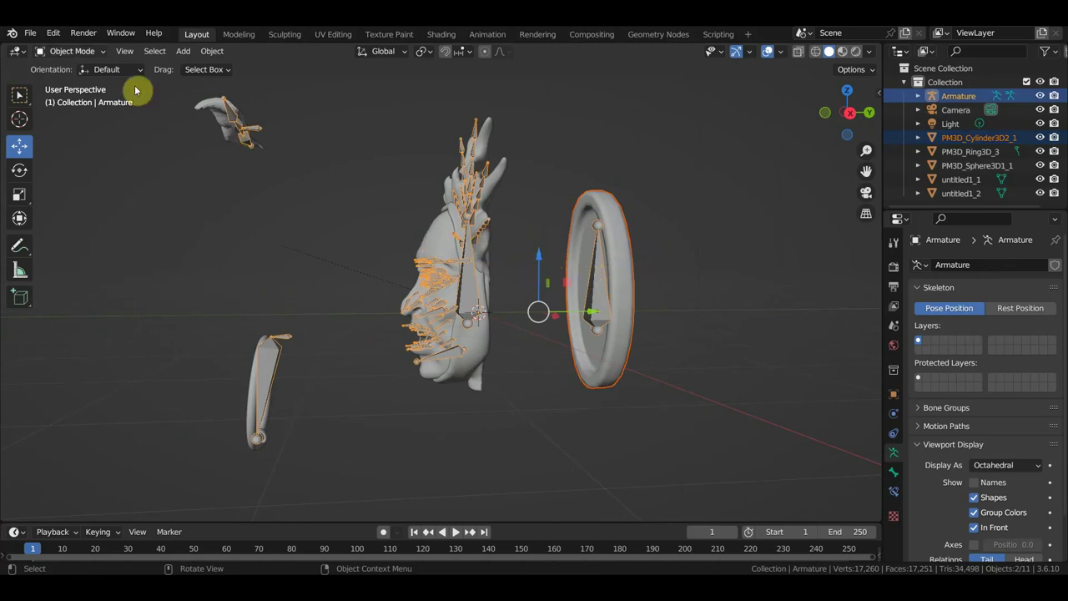
left_click(67, 51)
left_click(75, 98)
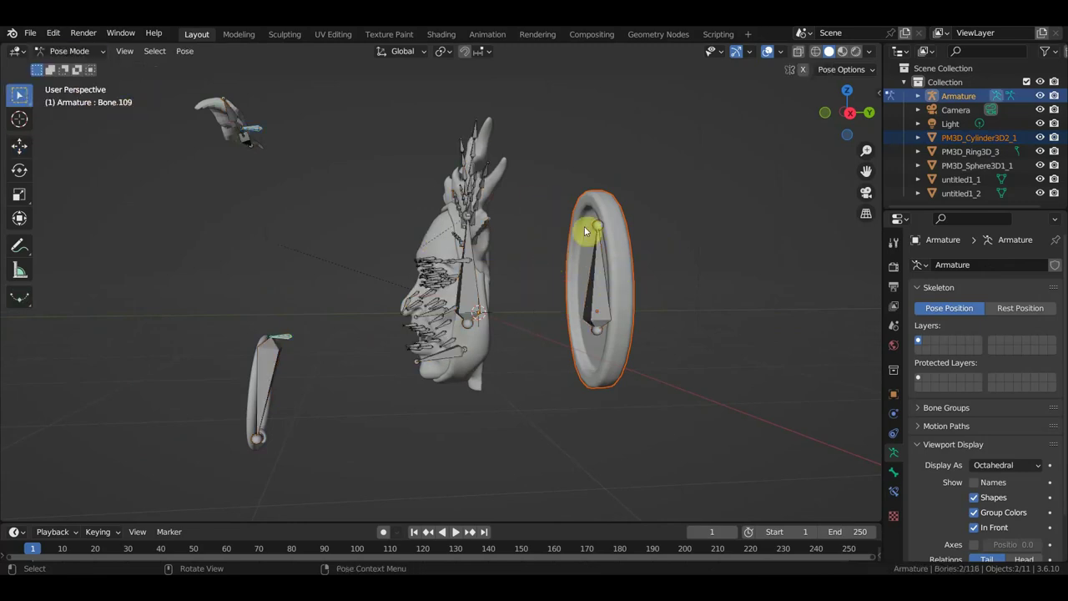
left_click(598, 274)
key("ctrl+p")
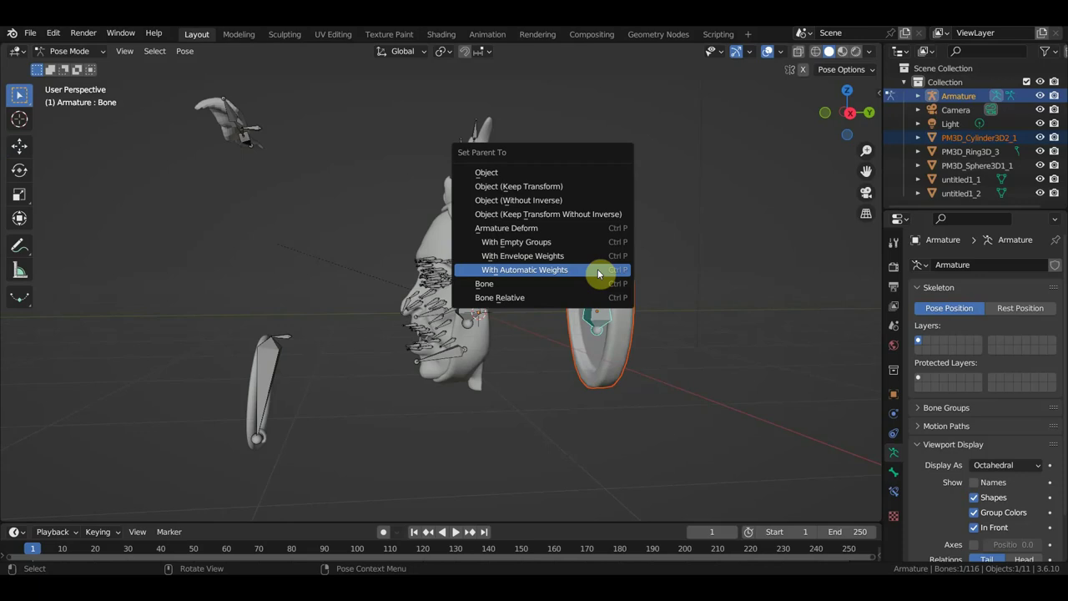
left_click(571, 283)
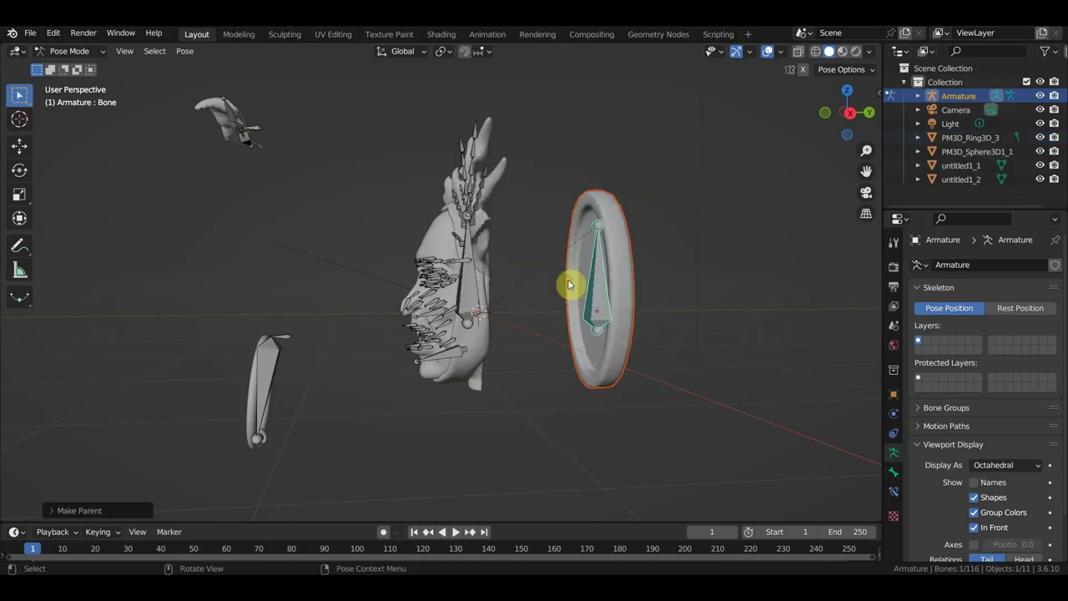
left_click(576, 255)
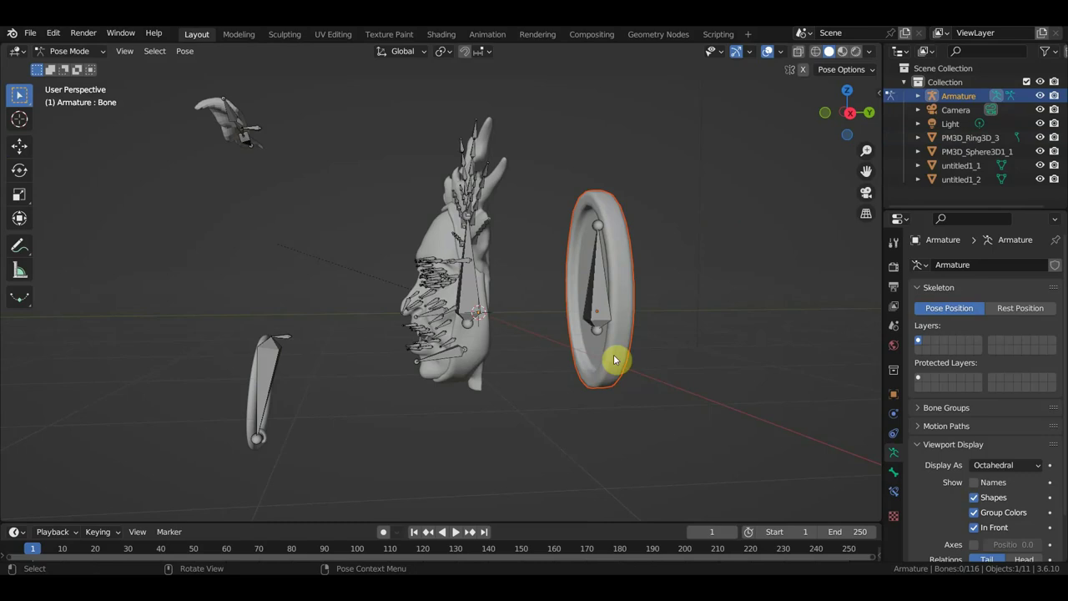
Select PM3D_Ring3D_3 with the Armature active and enter Pose Mode
left_click(84, 52)
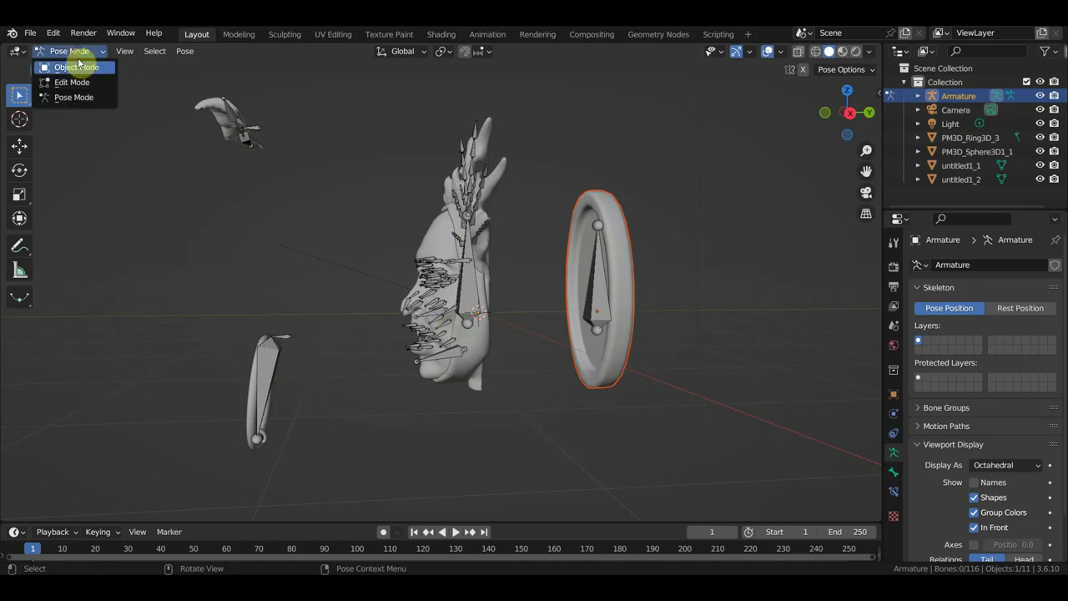
left_click(79, 64)
mouse_move(126, 147)
middle_mouse_down()
mouse_move(386, 420)
mouse_move(390, 384)
mouse_move(302, 381)
middle_mouse_up()
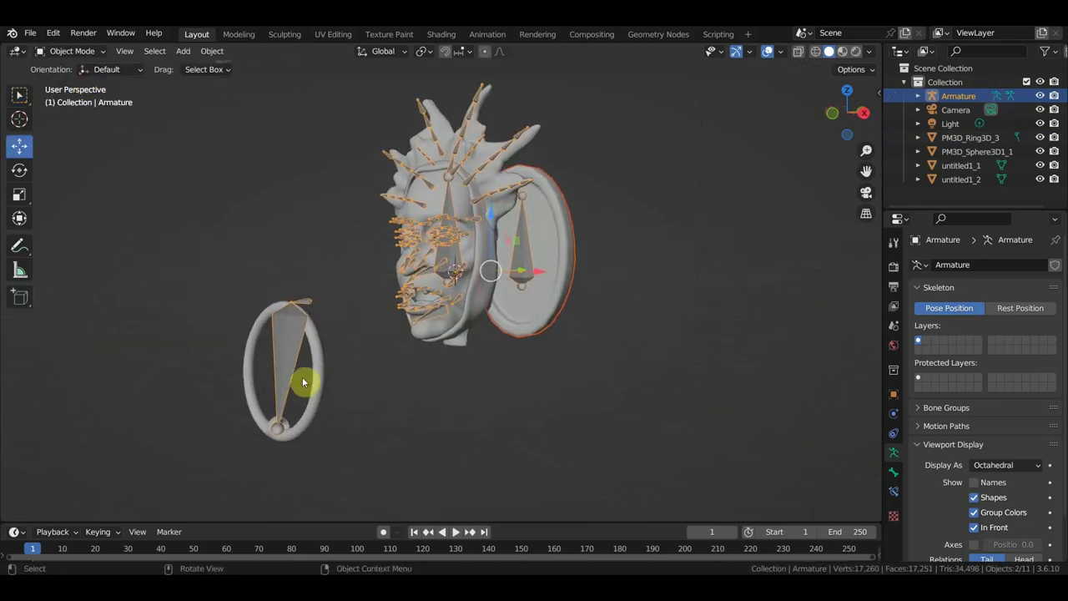
left_click(316, 384)
left_click(286, 356, "shift")
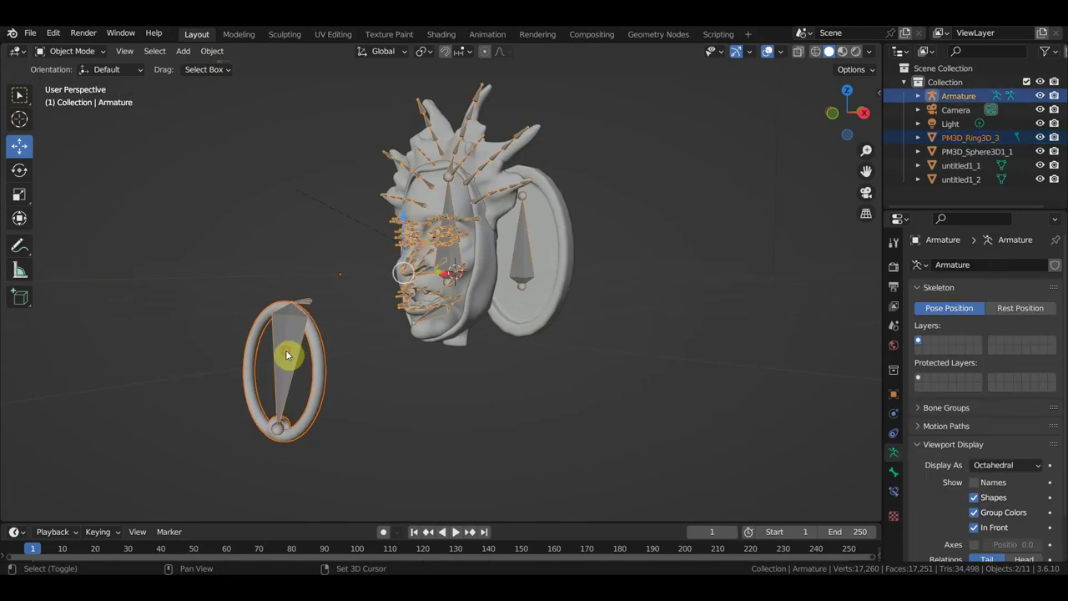
left_click(69, 51)
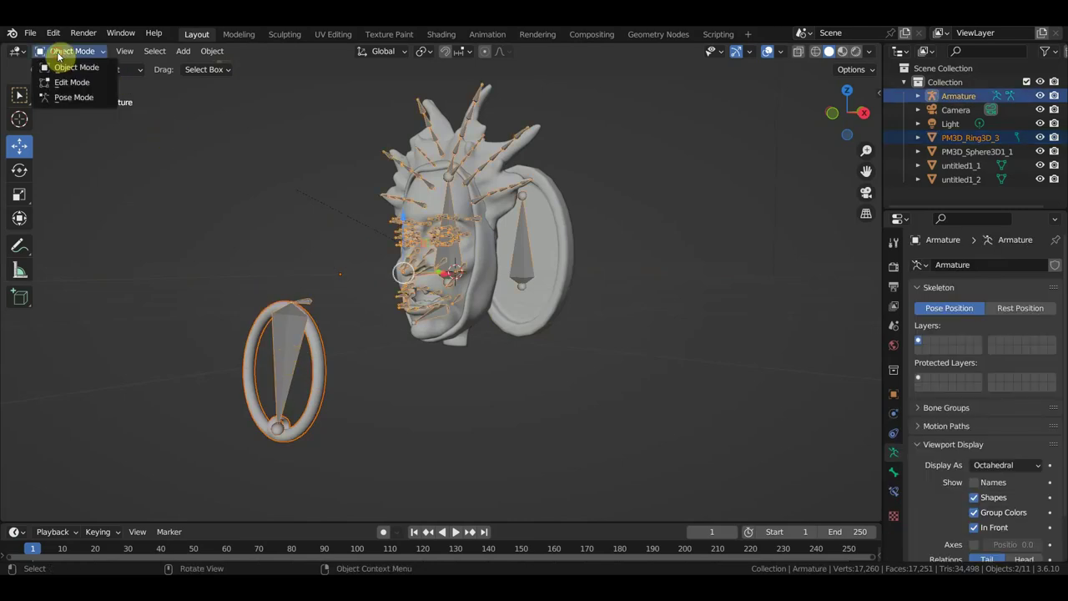
left_click(80, 99)
Make Bone.110 the active bone, parent the ring to it, and return to Object Mode
left_click(282, 370)
middle_click_drag(374, 398, 291, 400)
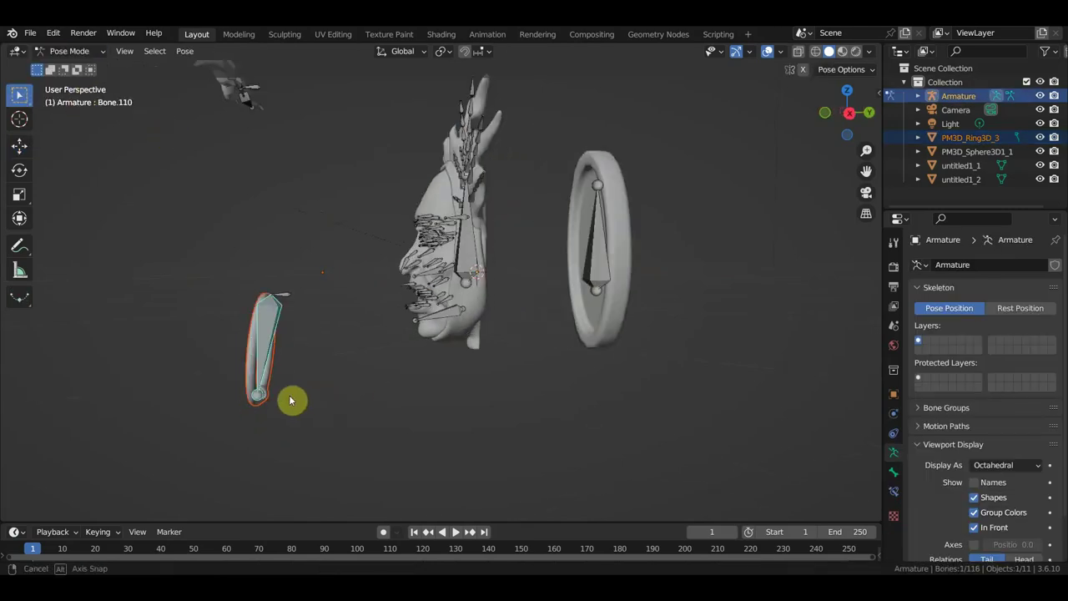
middle_click_drag(321, 365, 303, 325)
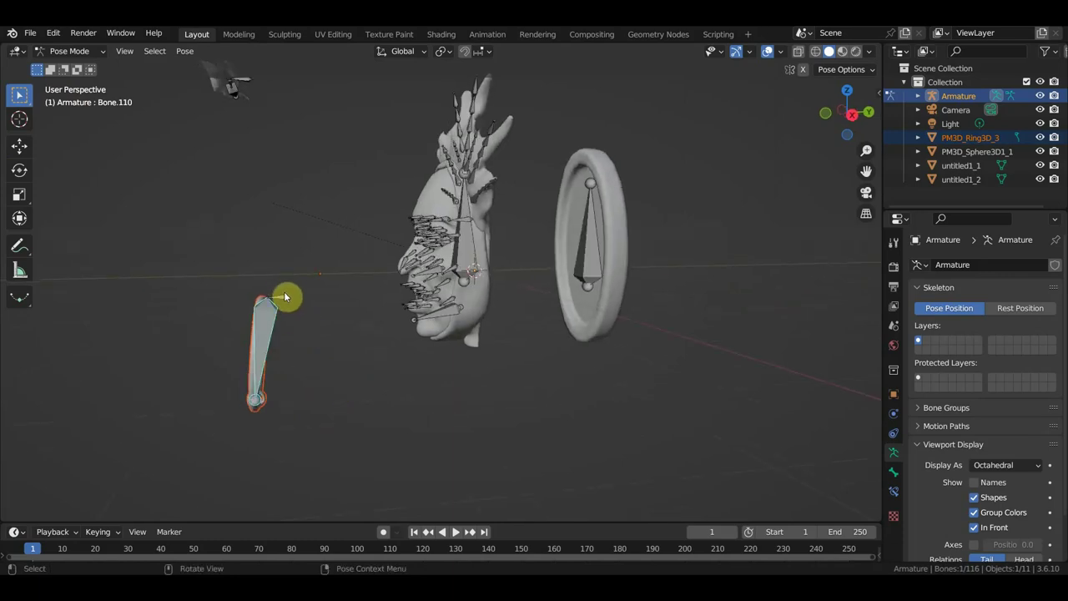
key("KP_Decimal")
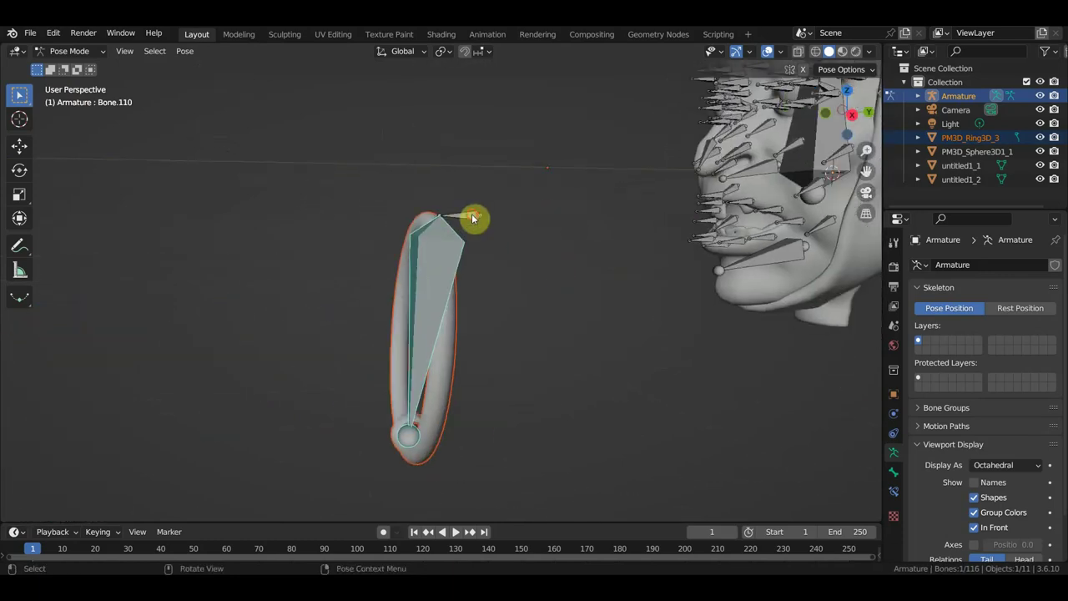
left_click(472, 219)
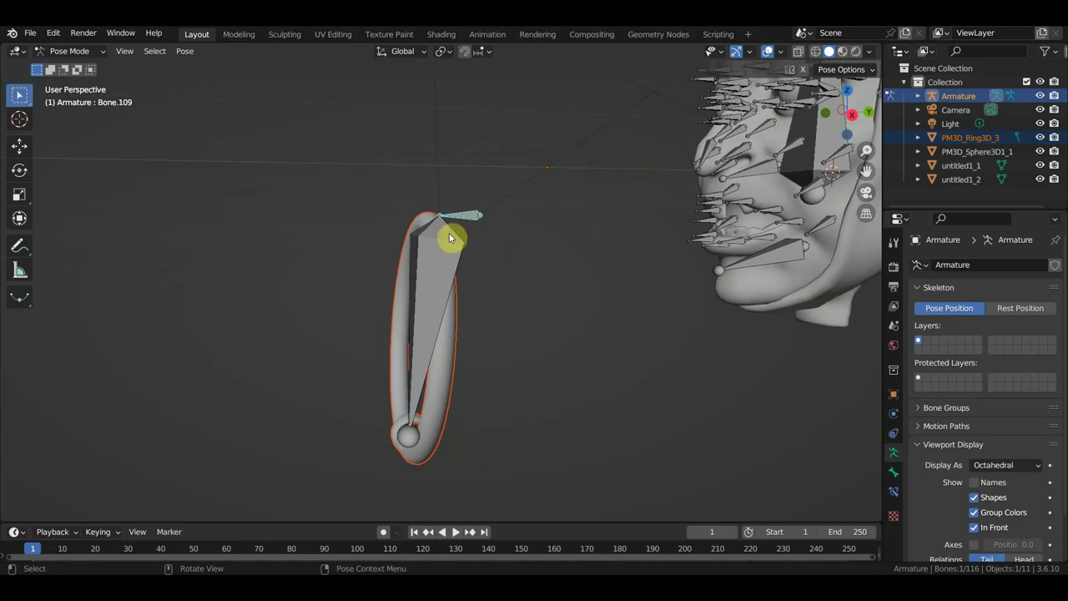
left_click(431, 292, "shift")
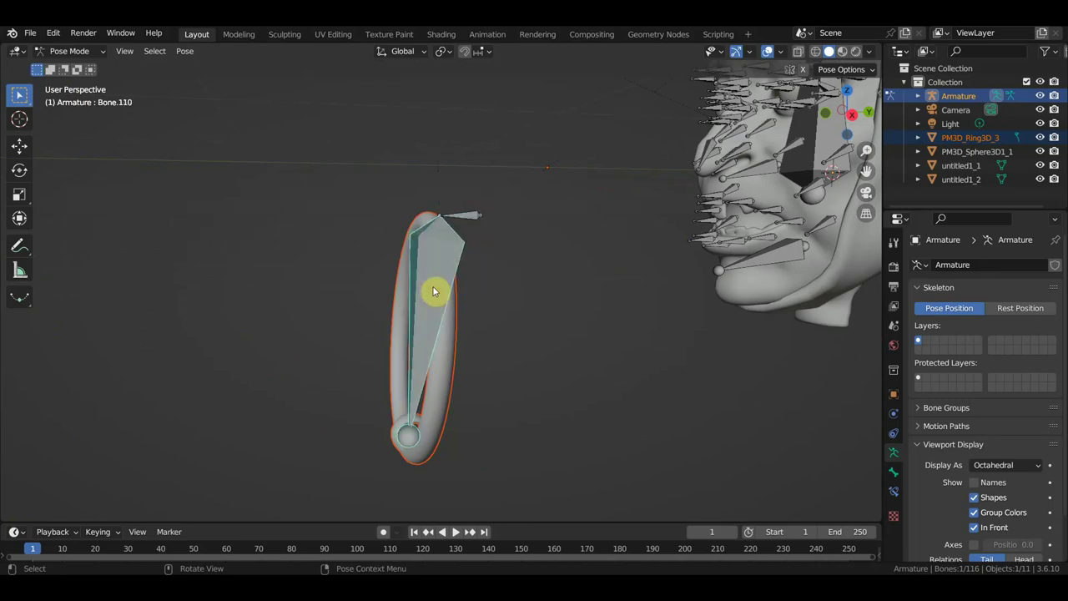
key("ctrl+p")
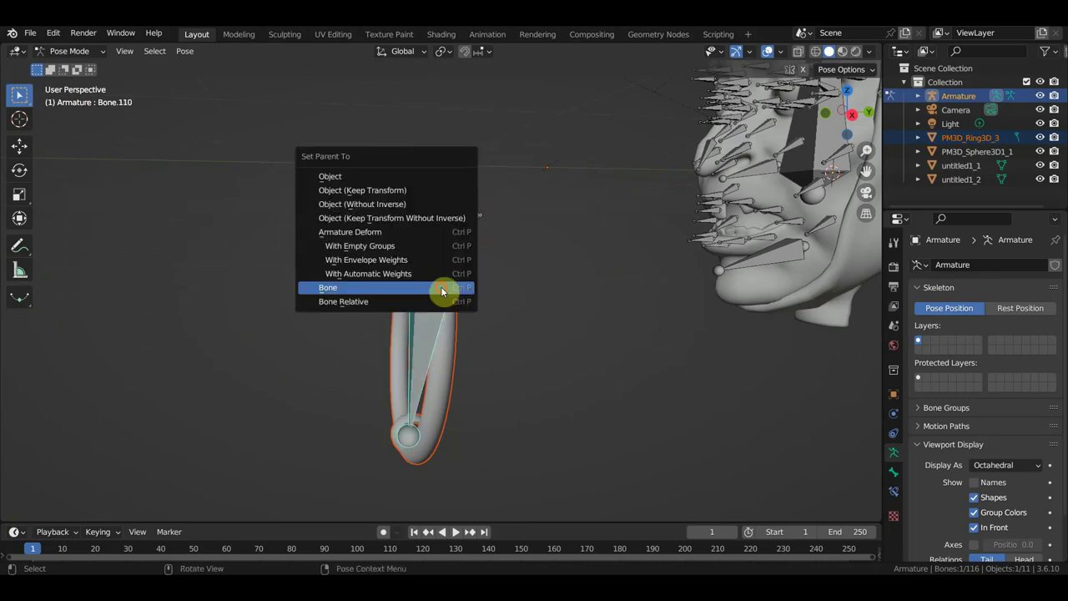
left_click(440, 286)
left_click(70, 53)
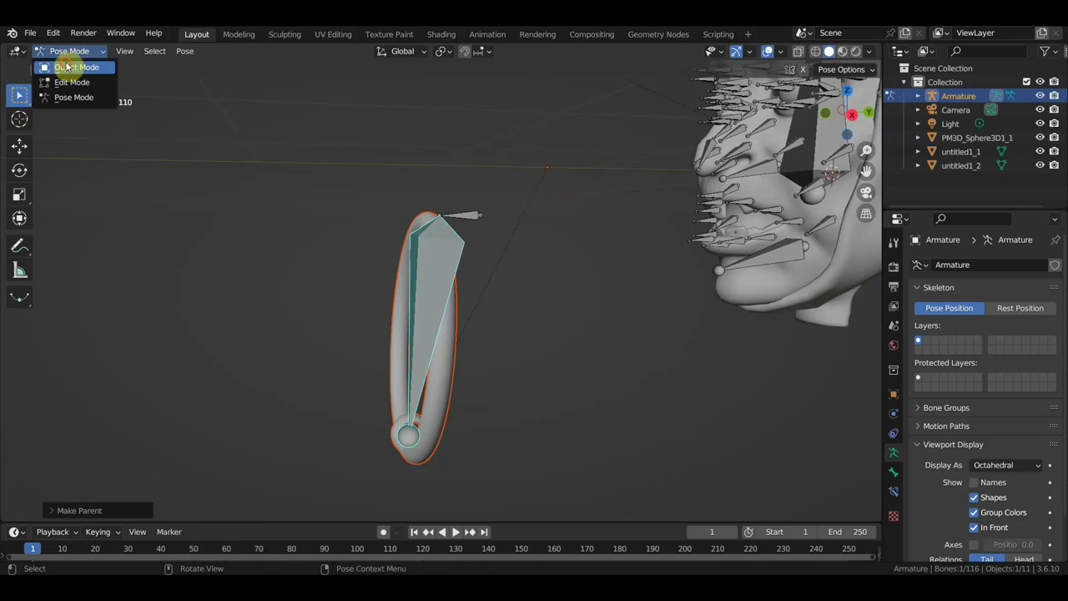
left_click(72, 67)
scroll(278, 202, "down", 3)
mouse_move(279, 203)
middle_mouse_down()
mouse_move(492, 241)
mouse_move(330, 281)
middle_mouse_up()
Centre the head in the Right view and orbit to face it front-on
key("KP_3")
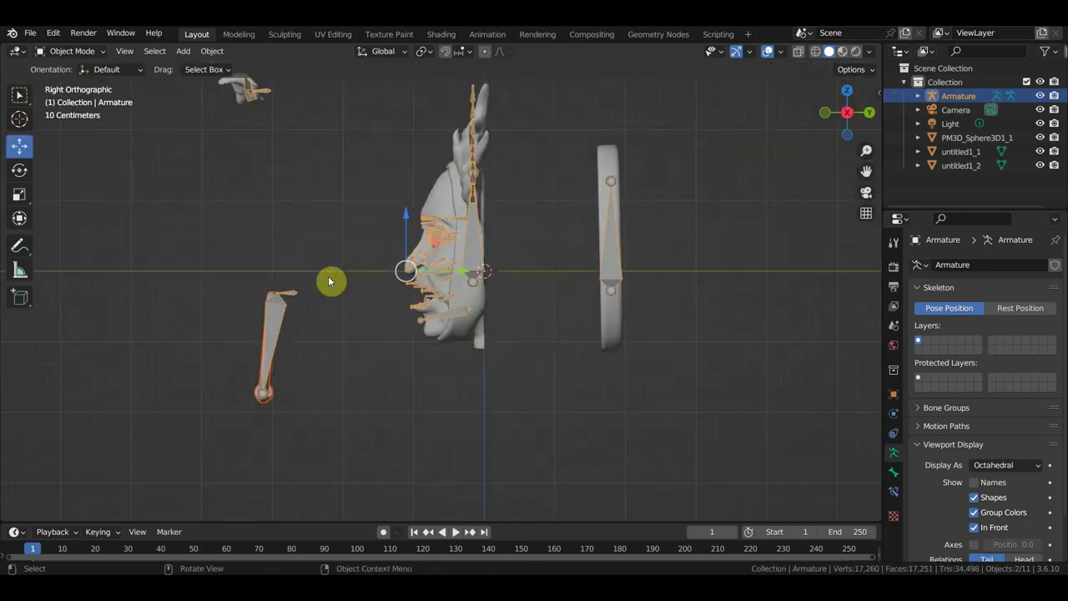
scroll(388, 272, "down", 3)
scroll(365, 218, "up", 3)
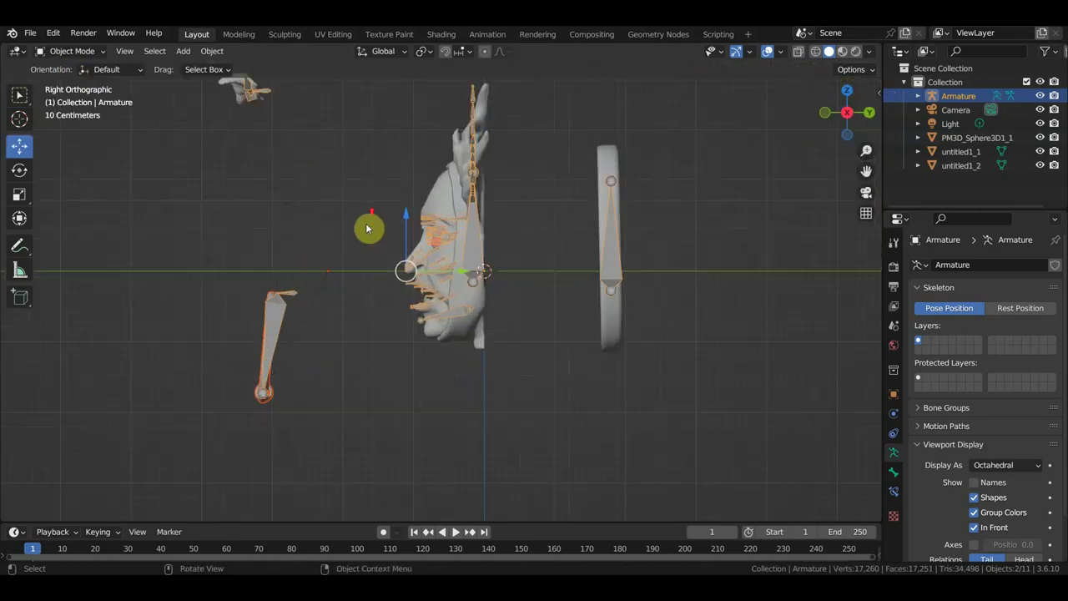
scroll(369, 229, "up", 3)
mouse_move(393, 239)
middle_mouse_down("shift")
mouse_move(459, 289)
mouse_move(653, 310)
mouse_move(643, 310)
middle_mouse_up("shift")
scroll(480, 289, "up", 1)
mouse_move(548, 276)
middle_mouse_down()
mouse_move(489, 214)
mouse_move(510, 196)
middle_mouse_up()
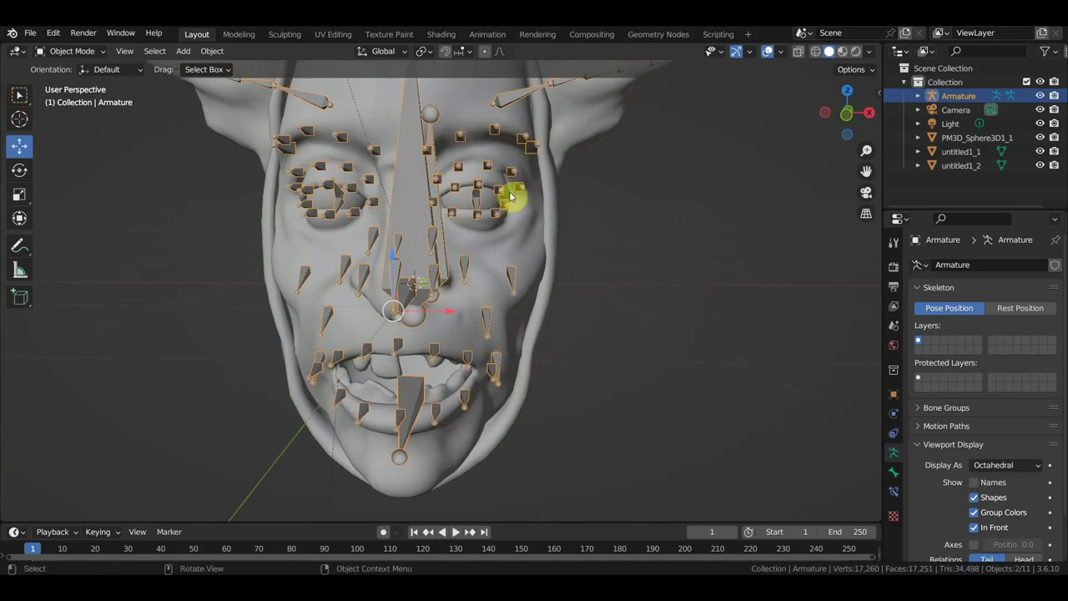
Move the eyeball sphere PM3D_Sphere3D1_1 along Y, out beside the head
left_click(455, 204)
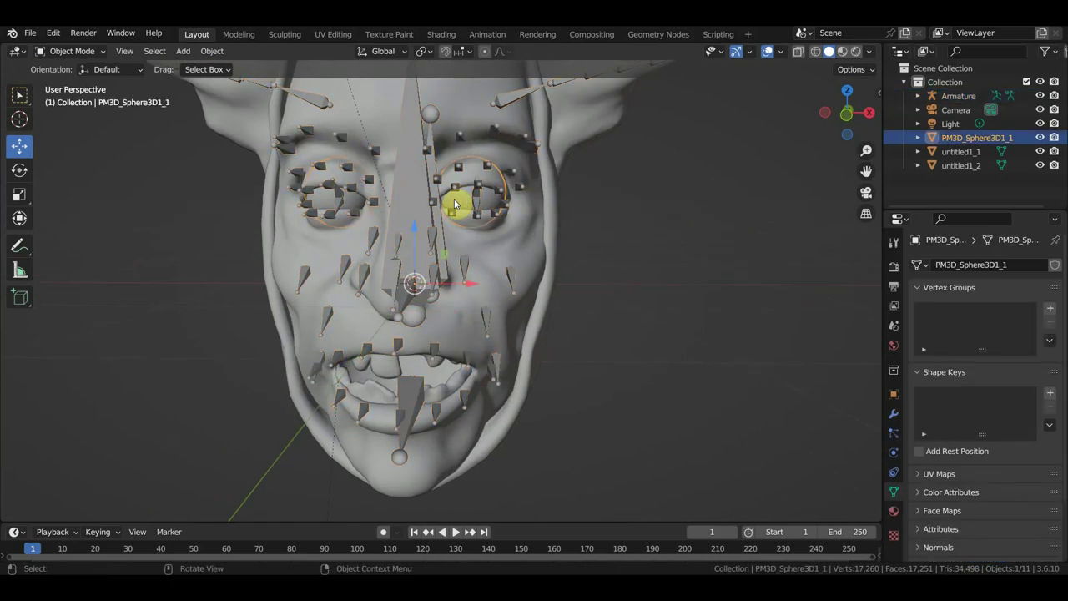
key("KP_3")
scroll(491, 208, "down", 5)
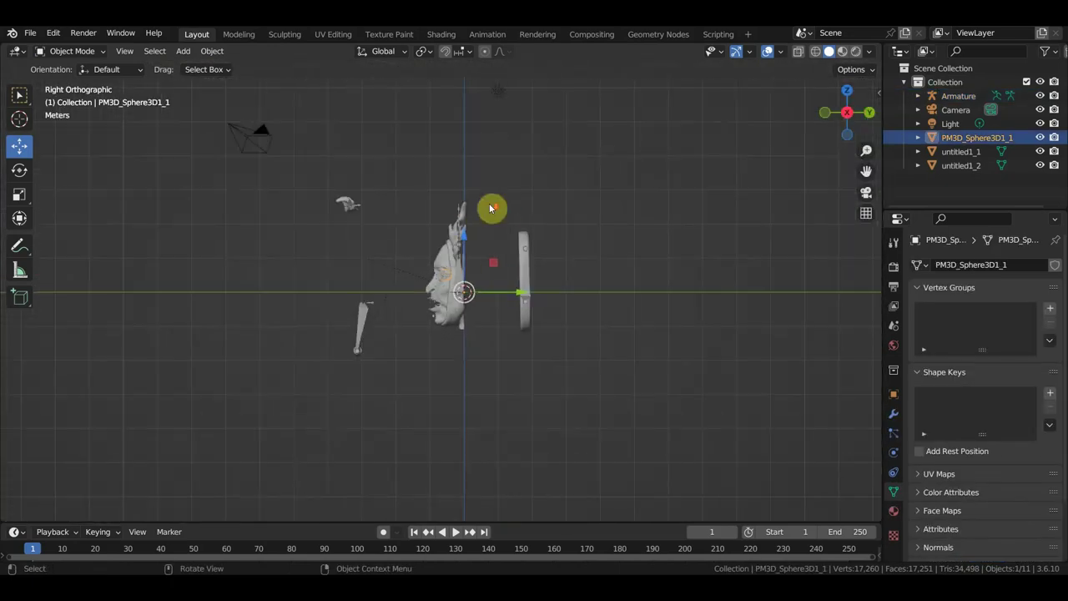
middle_click_drag(491, 208, 525, 208, "shift")
left_click_drag(558, 292, 330, 294)
scroll(436, 296, "up", 2)
scroll(434, 295, "up", 3)
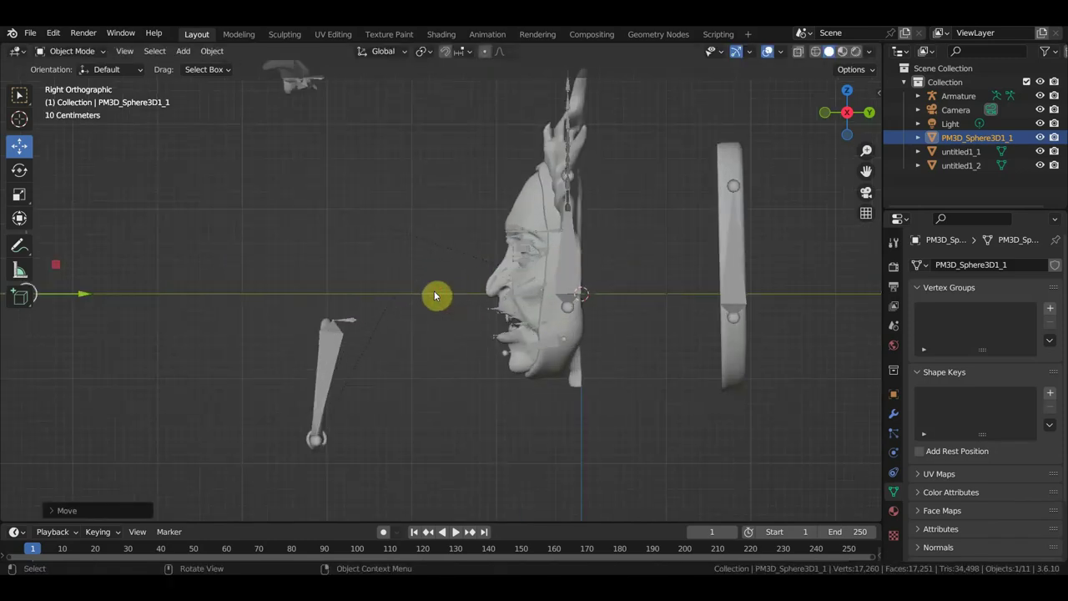
middle_click_drag(138, 225, 319, 283)
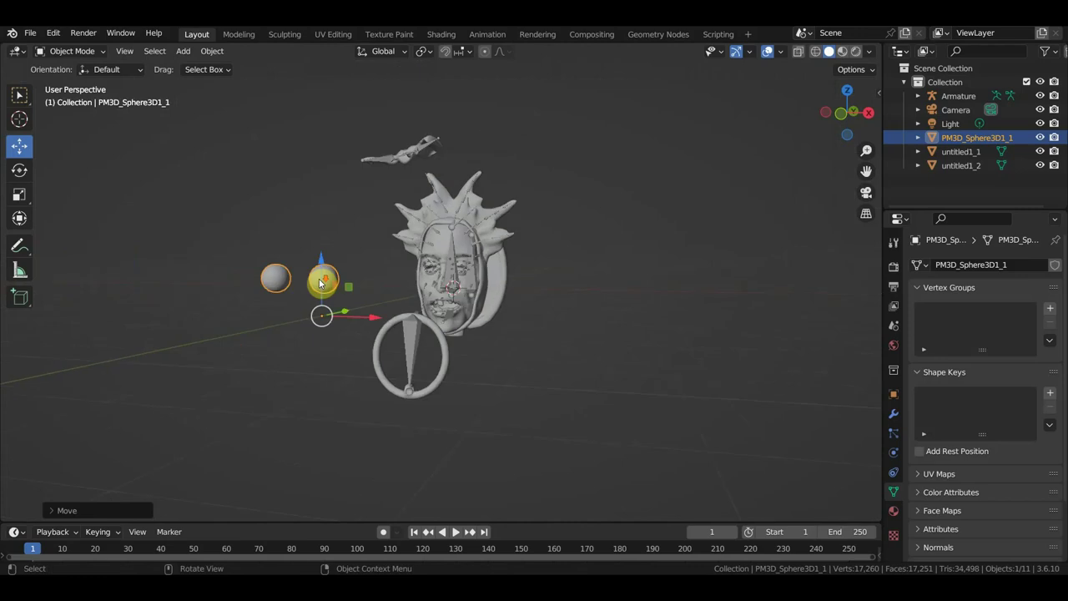
scroll(308, 279, "up", 1)
scroll(333, 279, "up", 1)
scroll(337, 279, "up", 1)
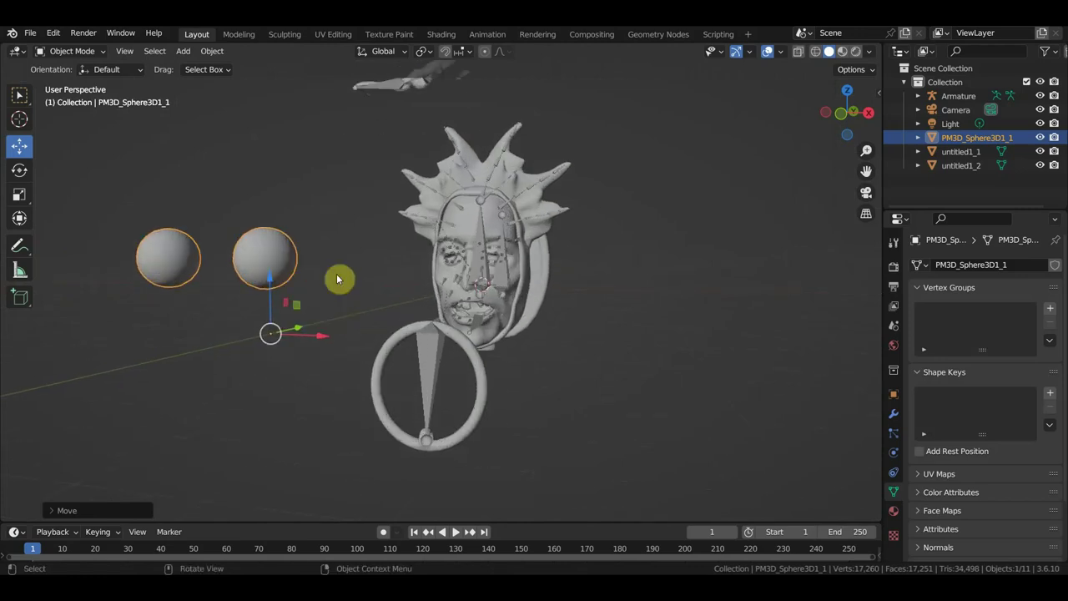
left_click(281, 266)
In Edit Mode, separate the second sphere into its own object, then return to Object Mode
left_click(75, 51)
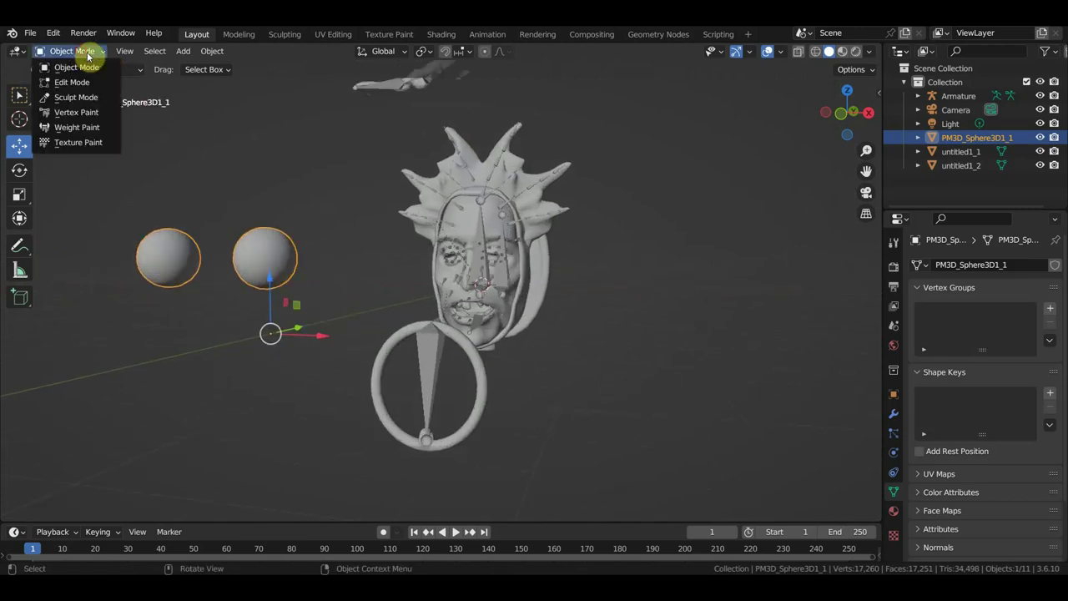
left_click(83, 82)
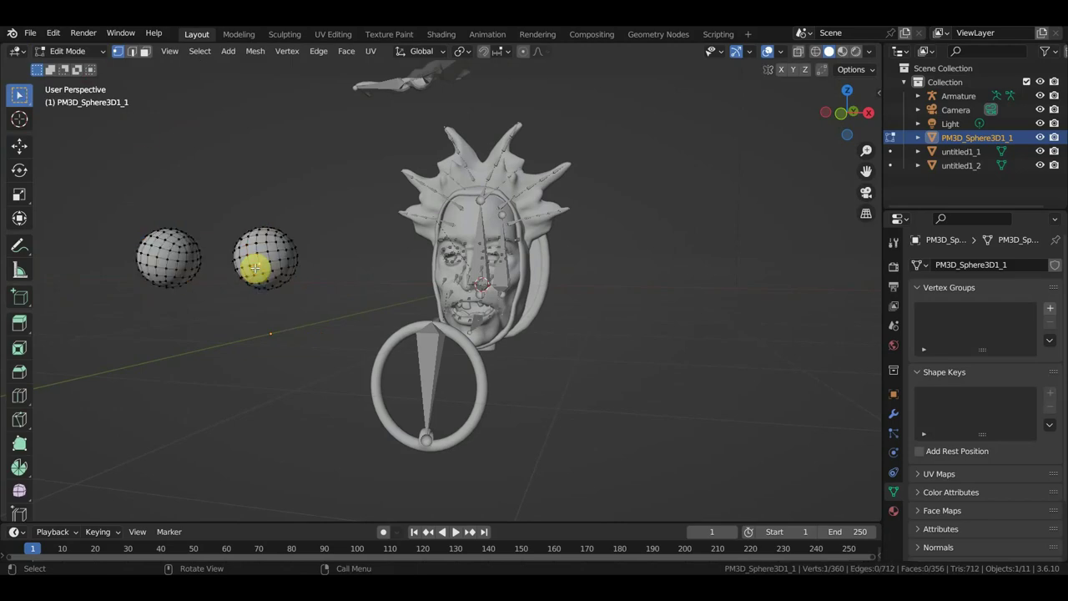
key("ctrl+l")
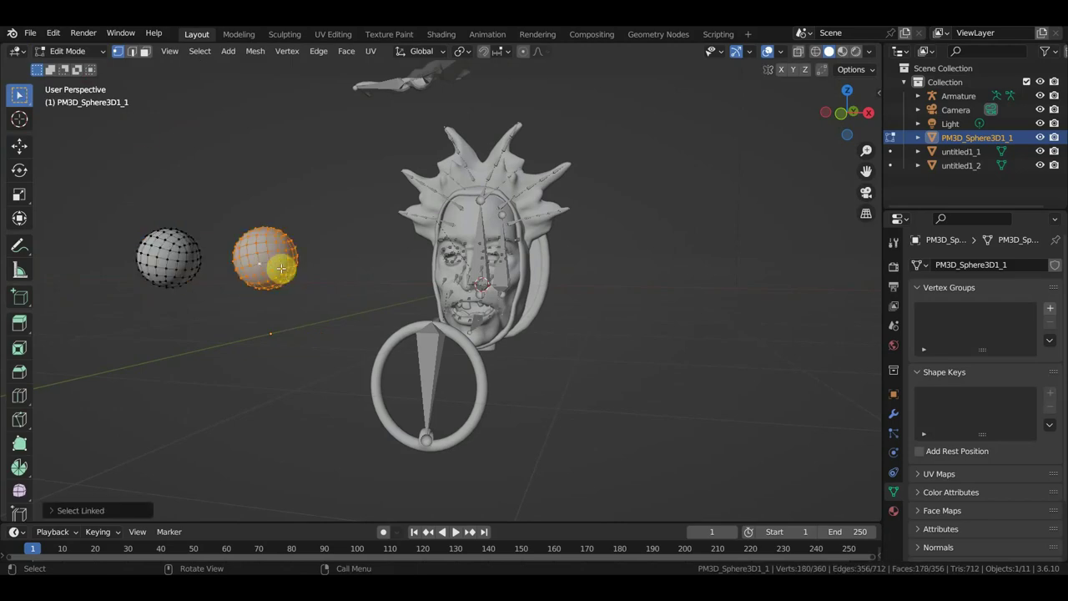
key("p")
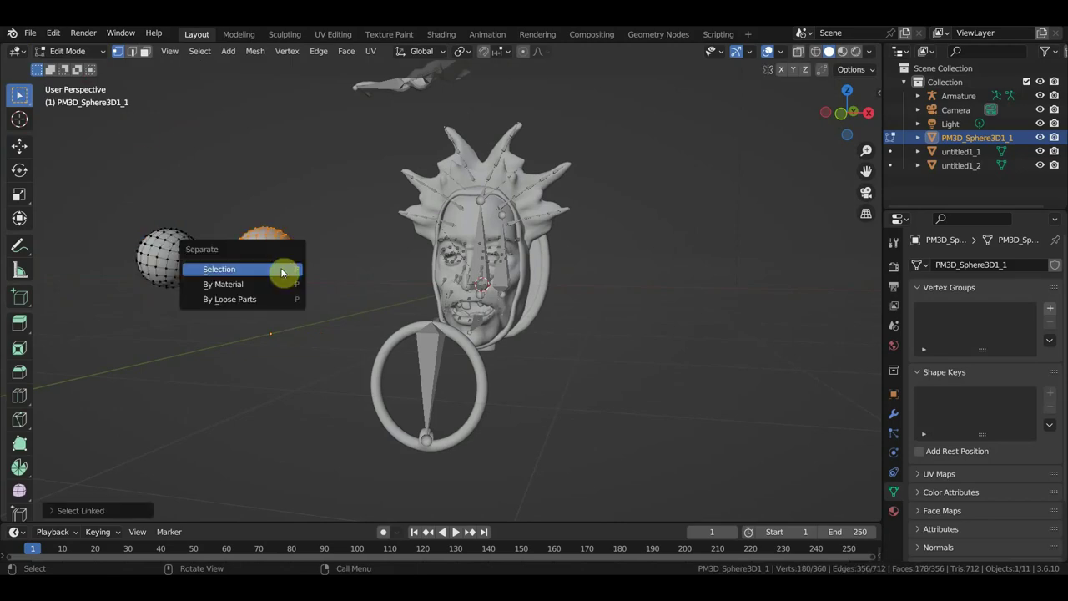
left_click(219, 269)
left_click(71, 51)
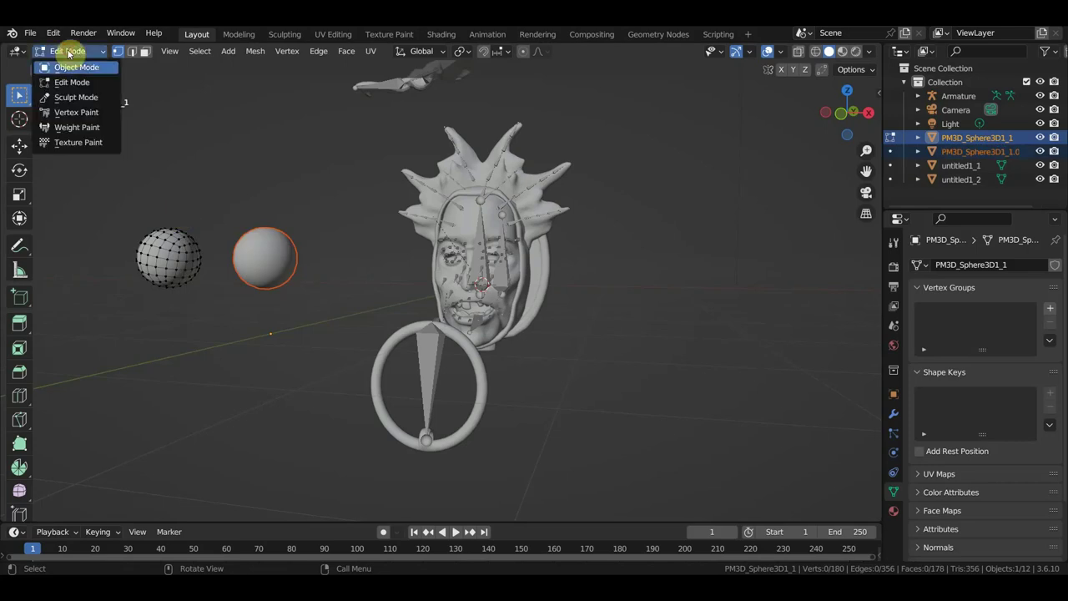
left_click(75, 66)
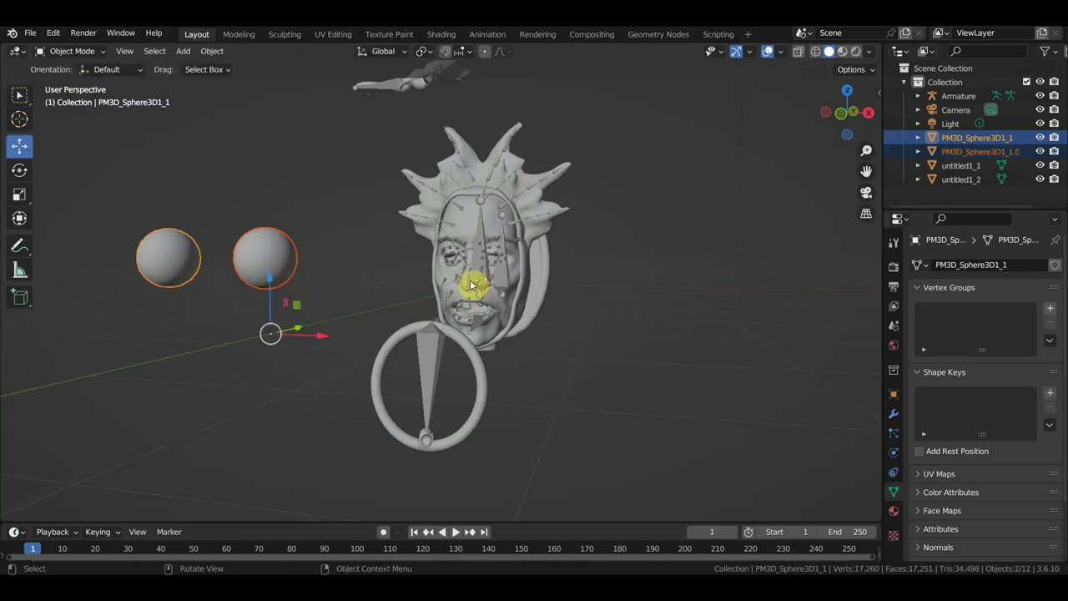
Select the head armature and put it into Edit Mode, viewing the face from the front
key("KP_3")
scroll(492, 288, "up", 2)
scroll(517, 275, "up", 2)
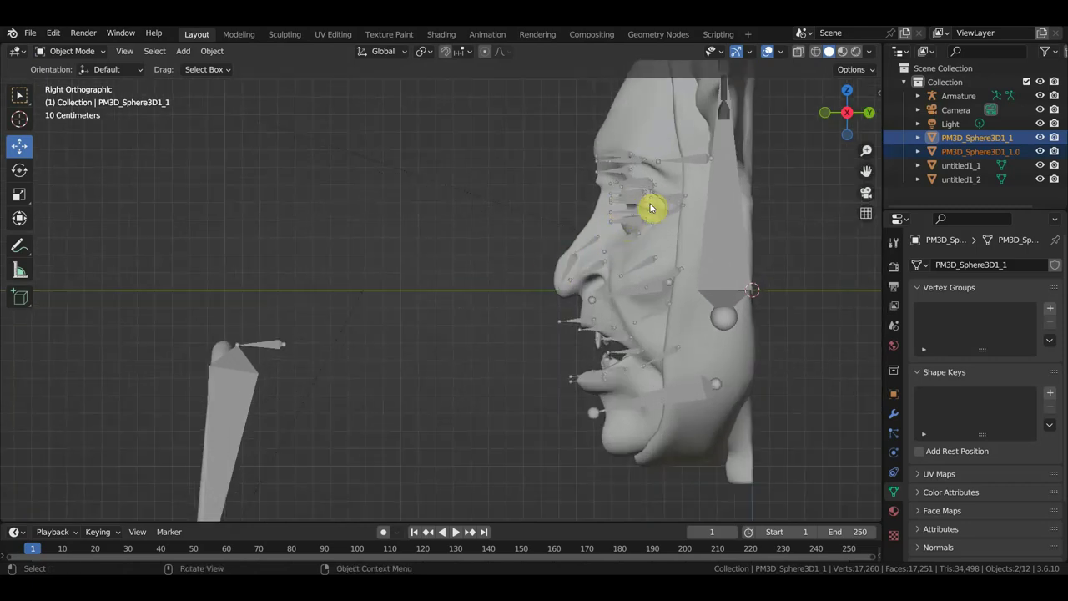
mouse_move(647, 207)
middle_mouse_down()
mouse_move(712, 226)
mouse_move(590, 325)
middle_mouse_up()
left_click(578, 268)
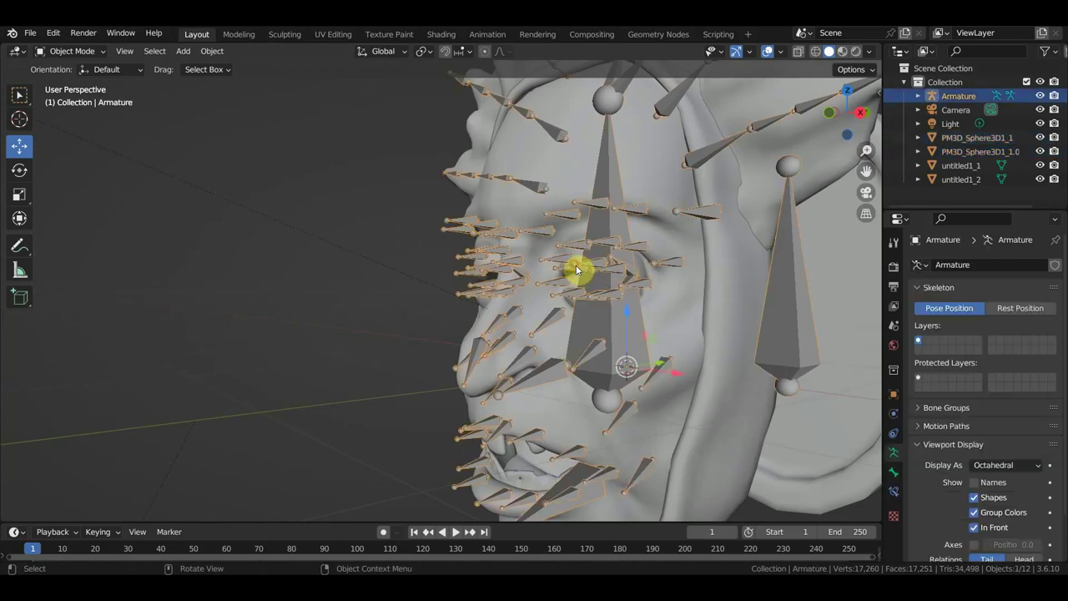
left_click(72, 51)
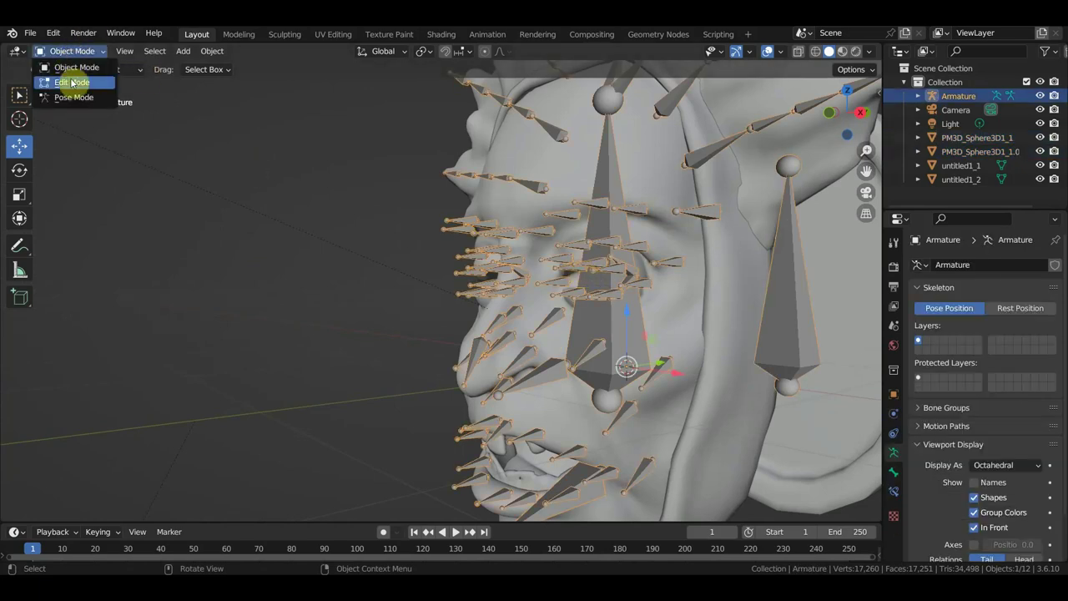
left_click(75, 80)
mouse_move(298, 279)
middle_mouse_down()
mouse_move(689, 293)
mouse_move(600, 264)
middle_mouse_up()
scroll(600, 264, "up", 2)
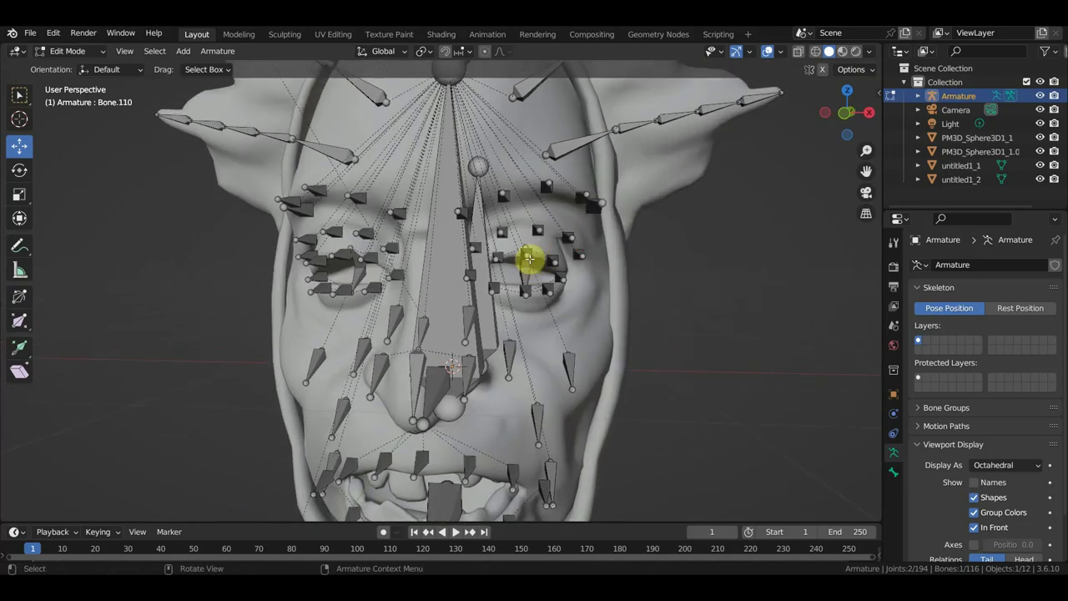
Extrude a new bone, Bone.116, in Right view and clear its parent
key("KP_3")
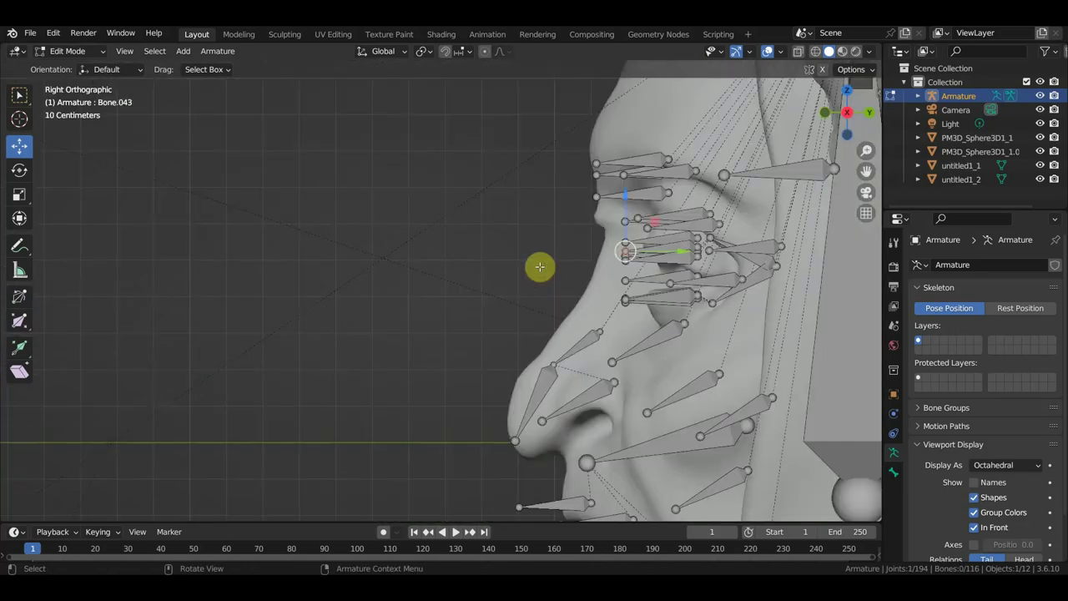
scroll(551, 275, "down", 3)
scroll(564, 291, "down", 2)
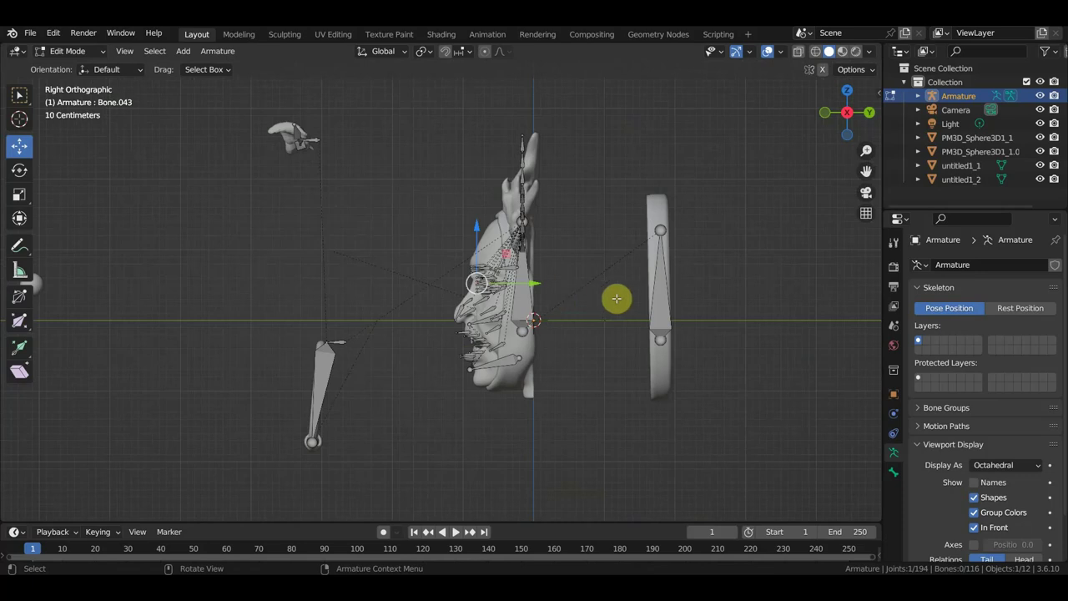
key("e")
left_click(564, 300)
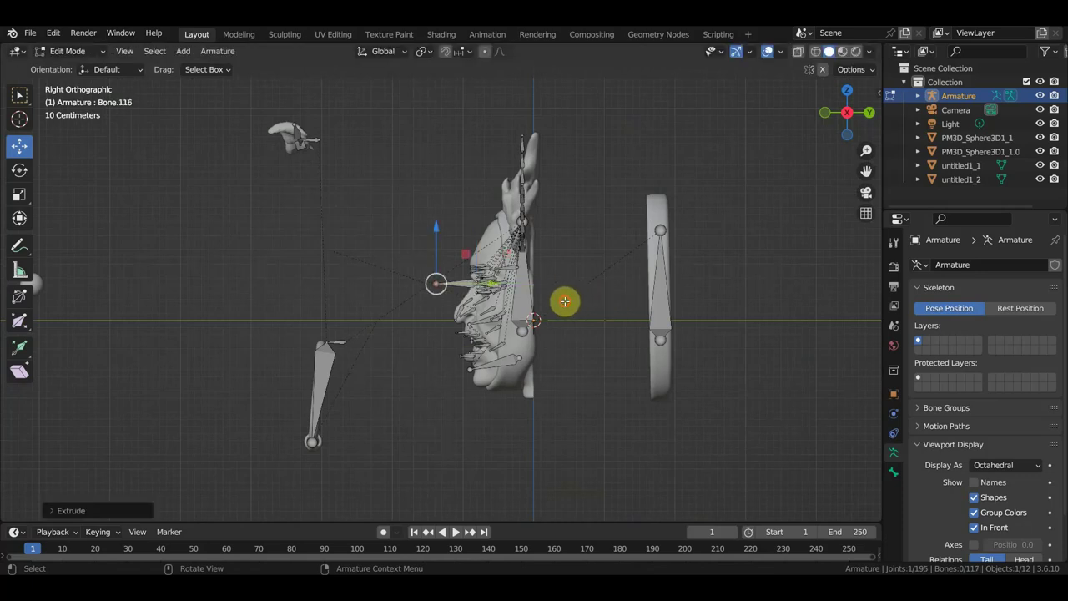
left_click(457, 285)
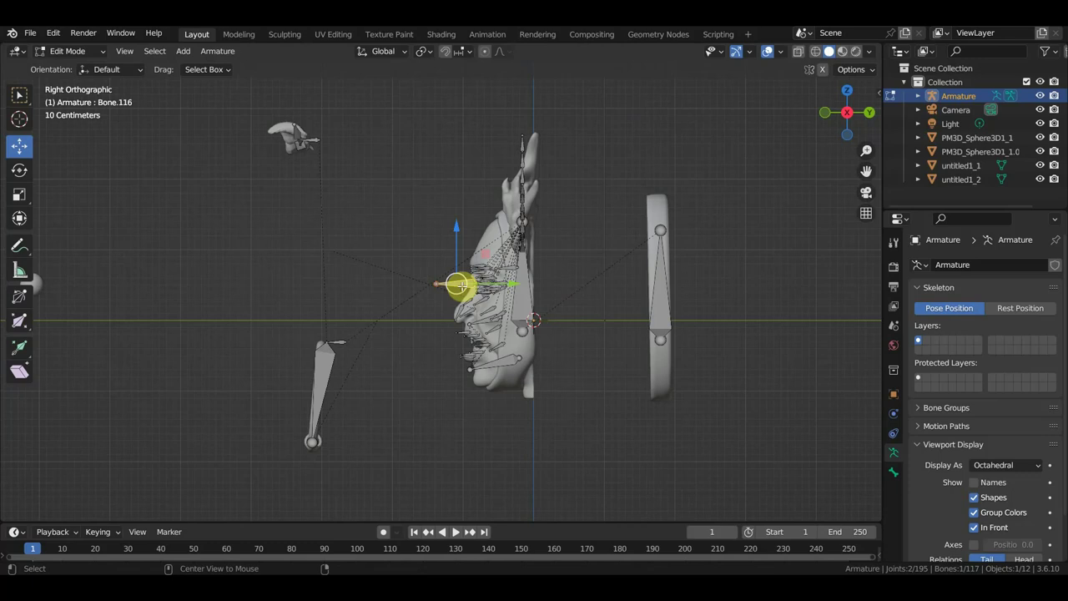
key("alt+p")
left_click(462, 289)
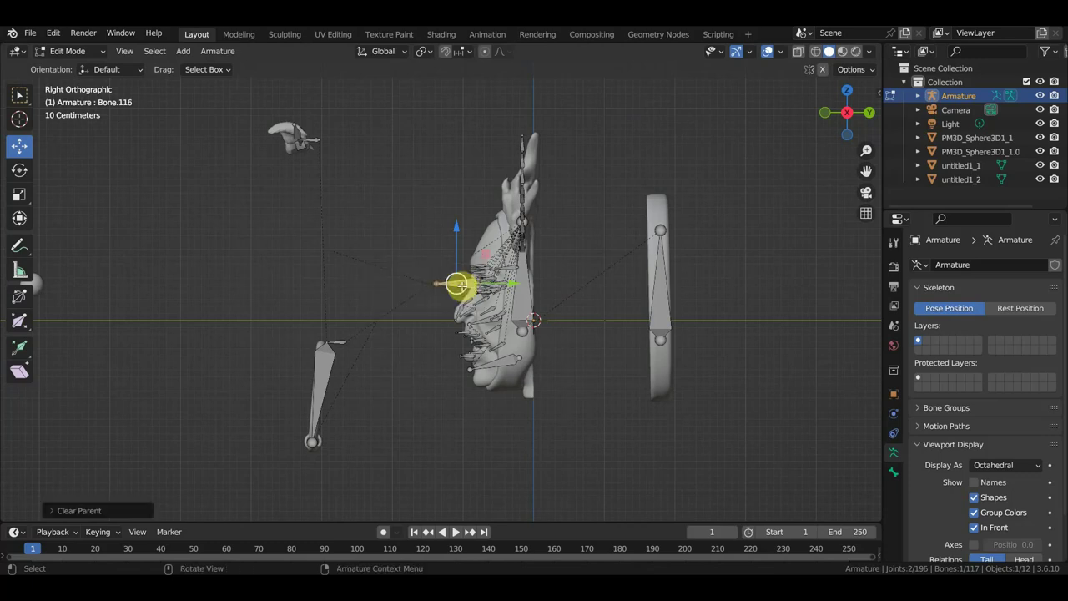
Move the new bone along Y onto the eyeball sphere and scale it down
key("g")
key("y")
left_click(266, 285)
middle_click_drag(266, 284, 670, 310, "shift")
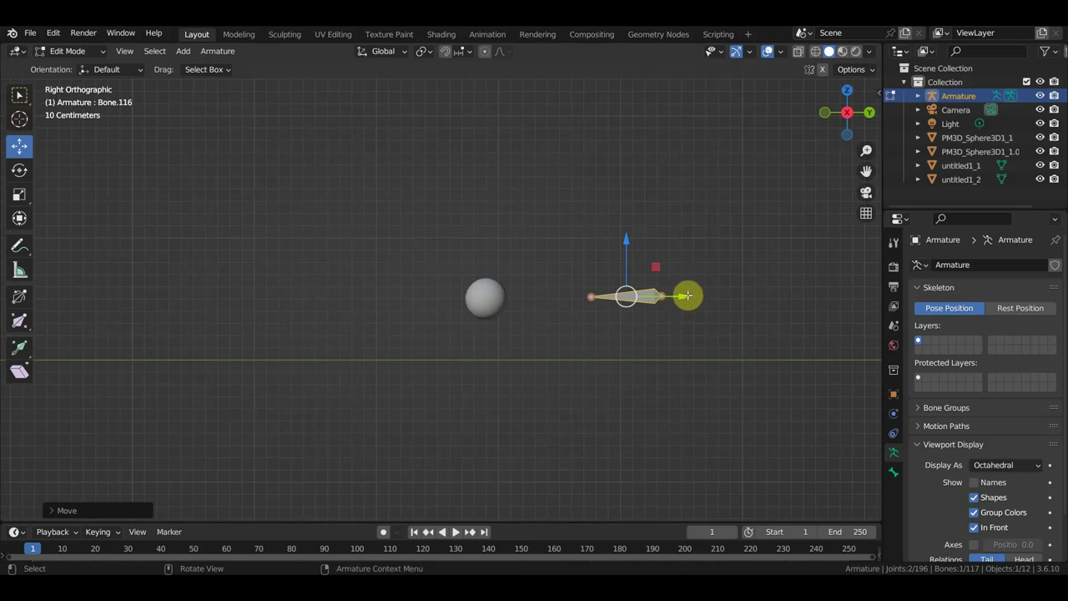
key("g")
key("y")
left_click(506, 308)
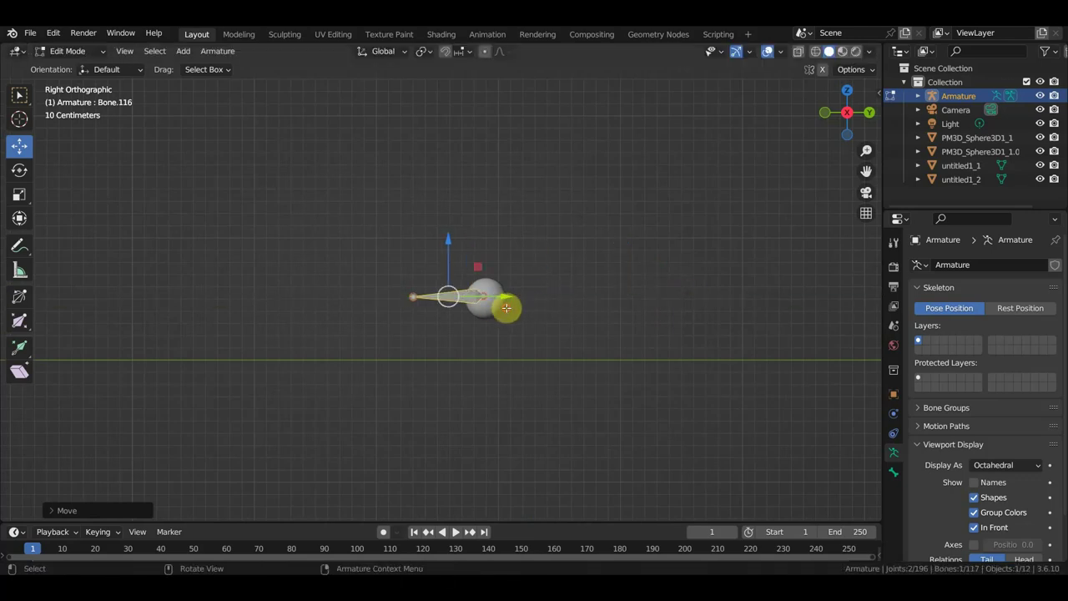
key("s")
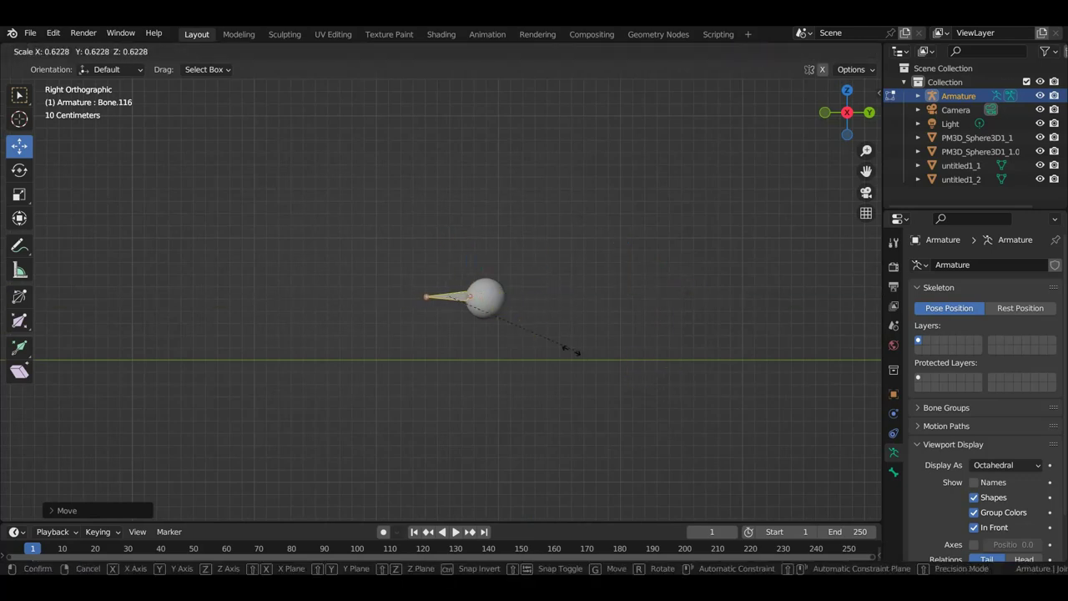
left_click(523, 319)
Adjust the bone's height and Y position so it sits centred in the eyeball
key("g")
key("y")
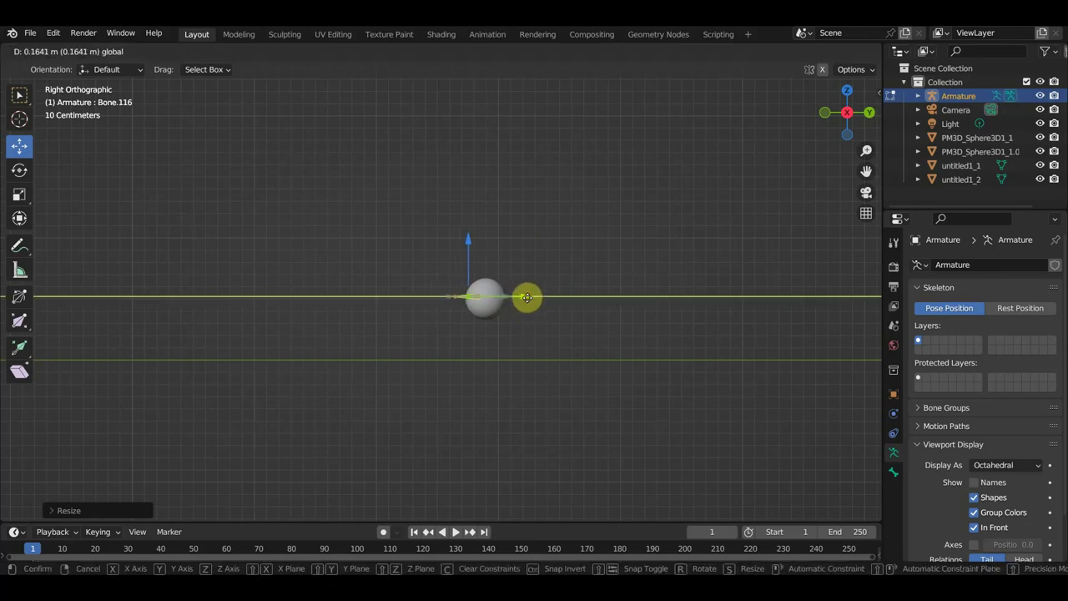
left_click(536, 300)
scroll(542, 309, "up", 1)
scroll(634, 345, "up", 2)
scroll(520, 350, "up", 2)
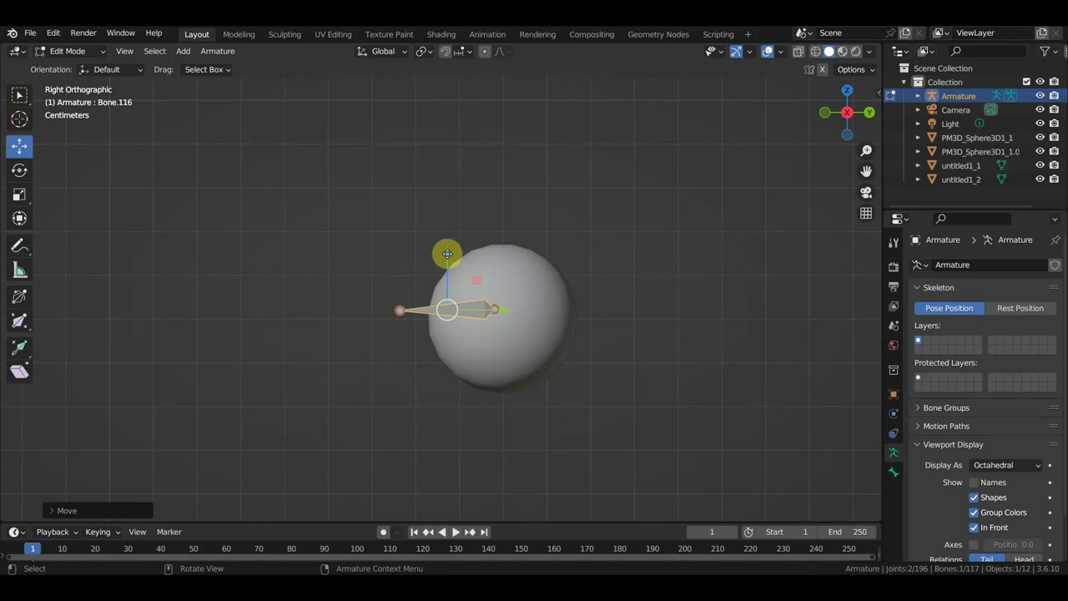
left_click_drag(447, 252, 448, 262)
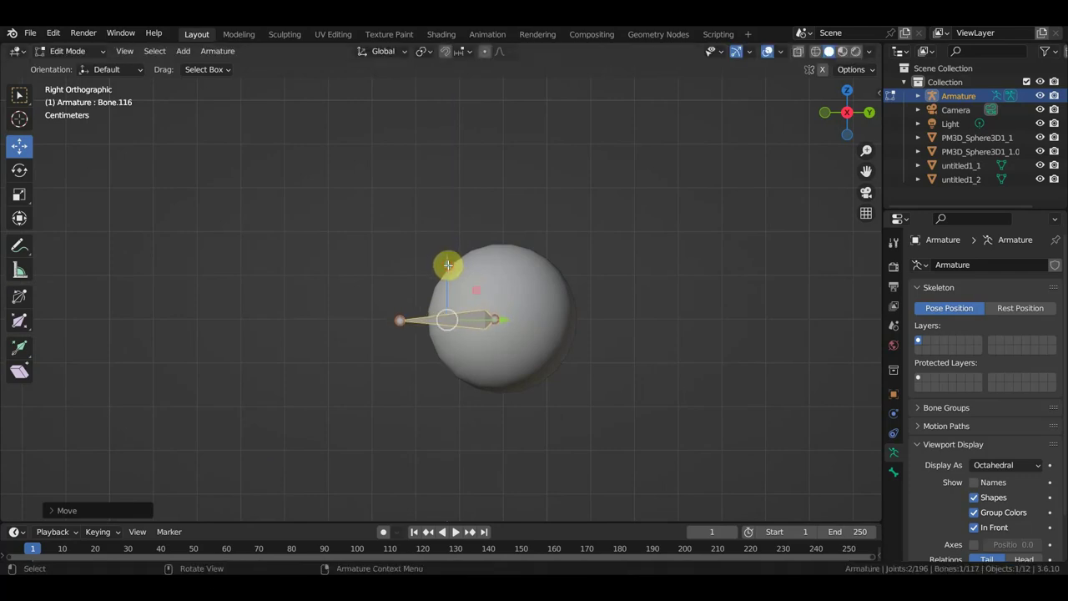
mouse_move(508, 320)
left_mouse_down()
mouse_move(577, 327)
mouse_move(517, 330)
left_mouse_up()
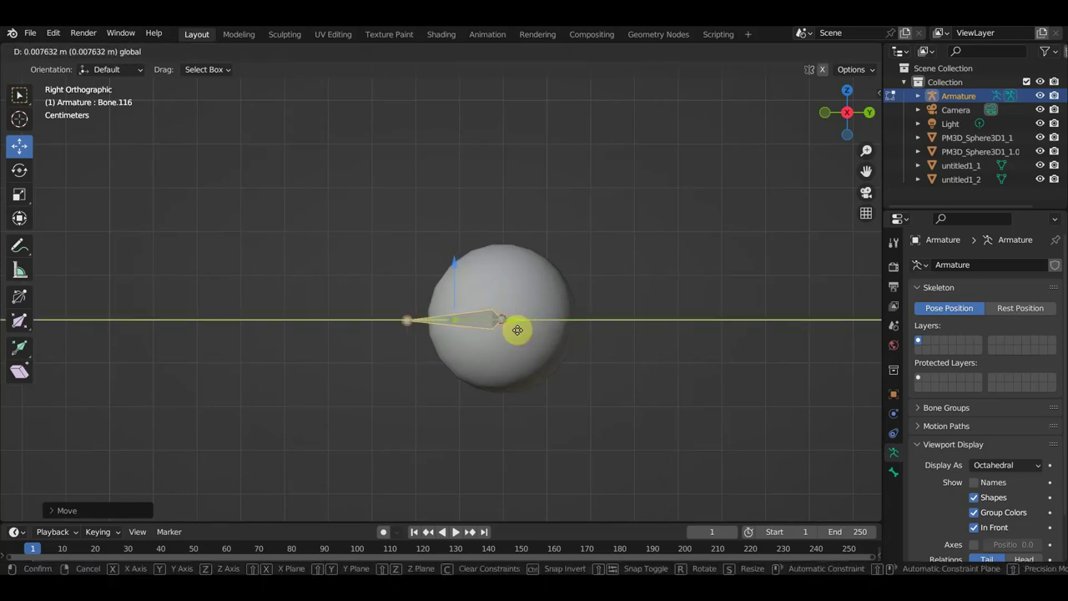
left_click(514, 330)
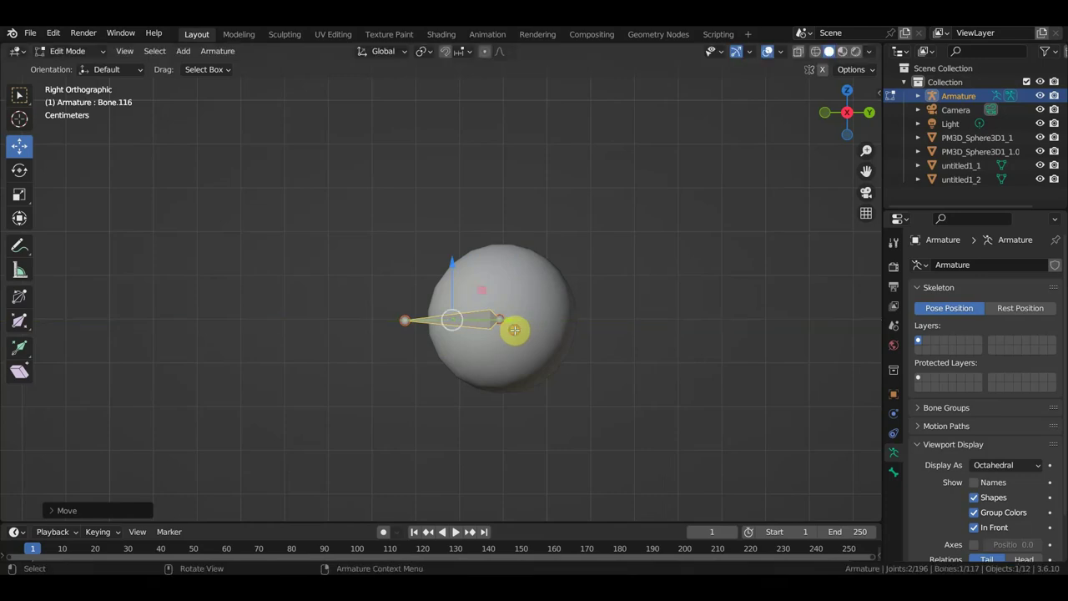
In Top view, slide Bone.116 along X to the eyeball's centre and check it from the side
key("KP_7")
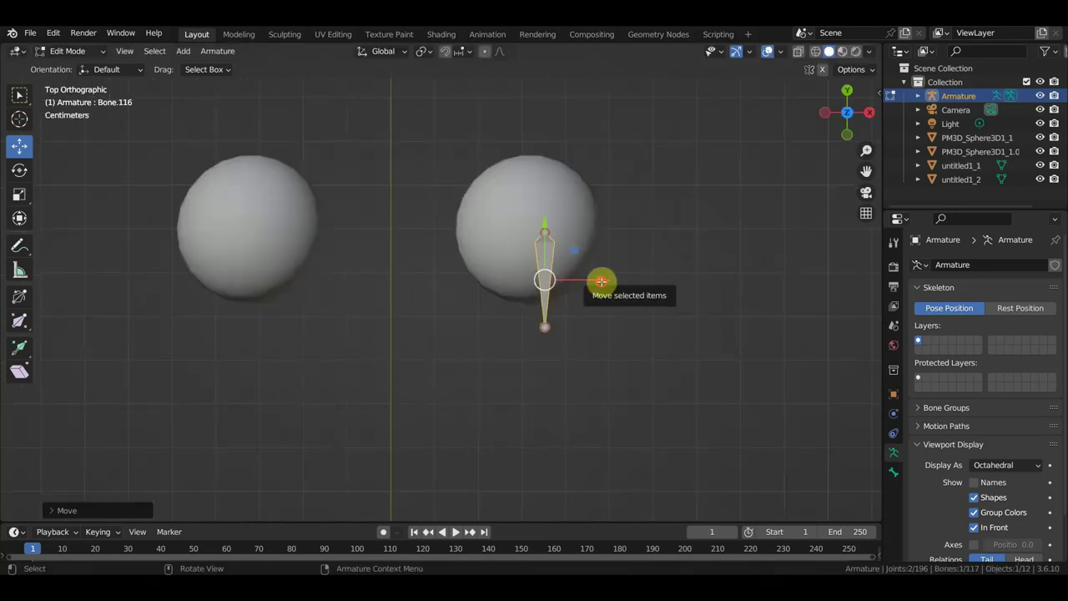
left_click_drag(602, 281, 583, 278)
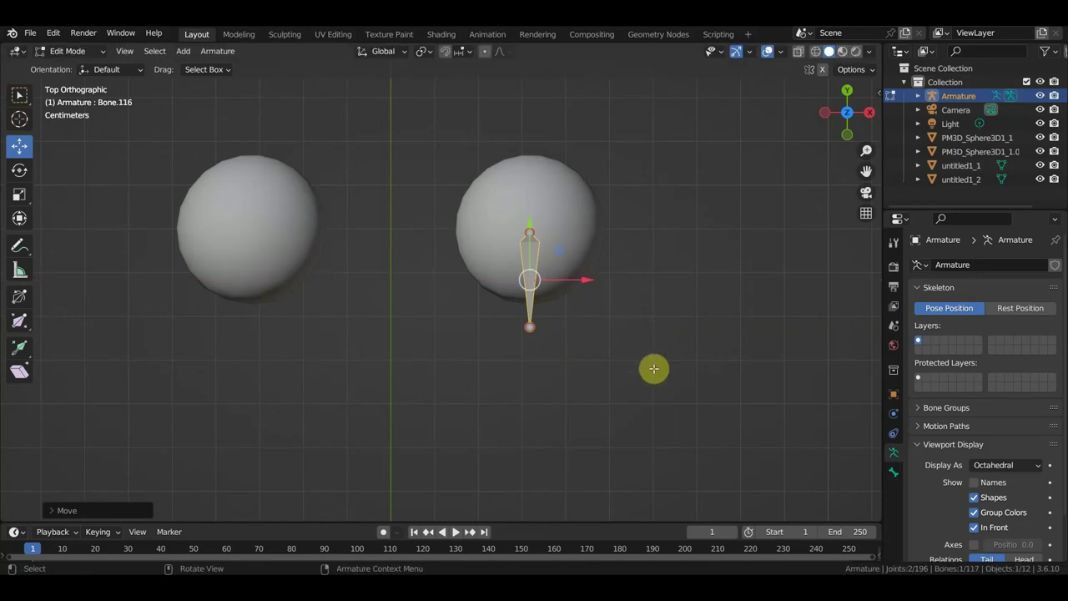
middle_click_drag(667, 399, 526, 245, "alt")
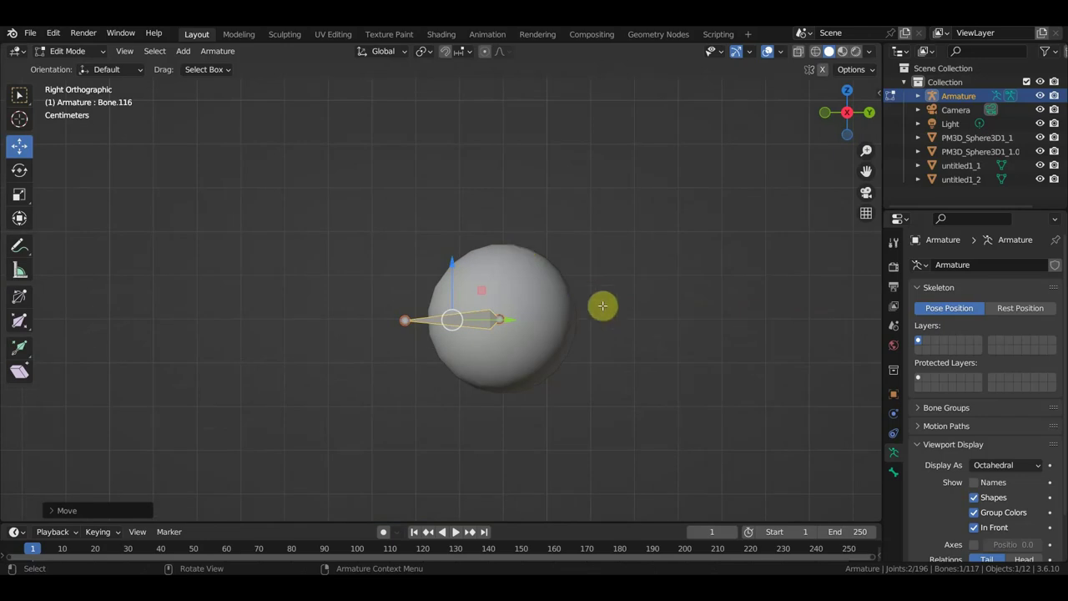
key("KP_7")
scroll(651, 314, "down", 5)
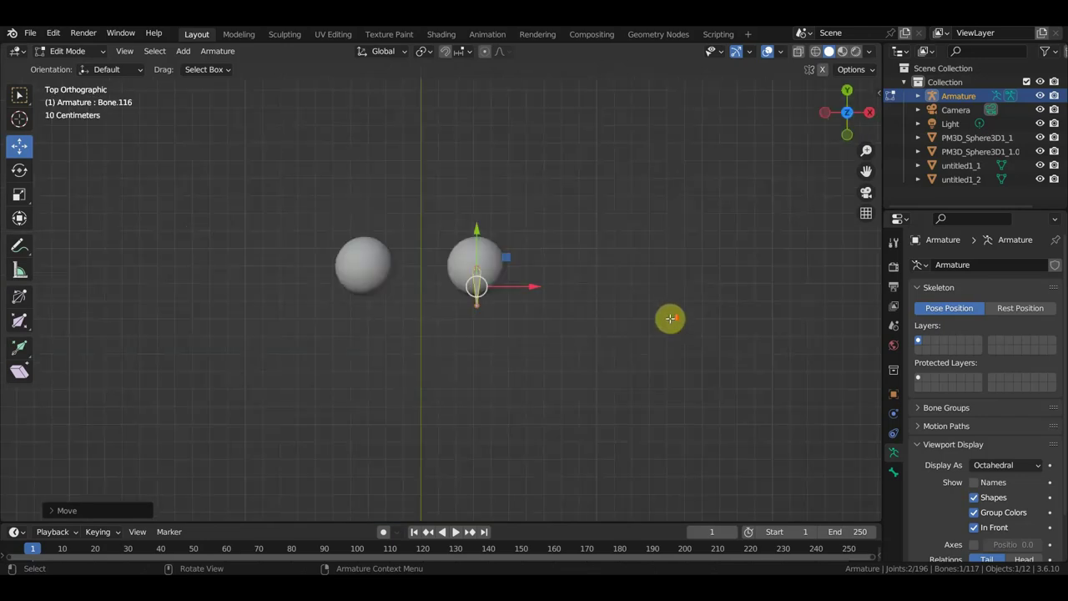
scroll(659, 325, "down", 1)
scroll(626, 338, "up", 2)
middle_click_drag(615, 342, 623, 320, "shift")
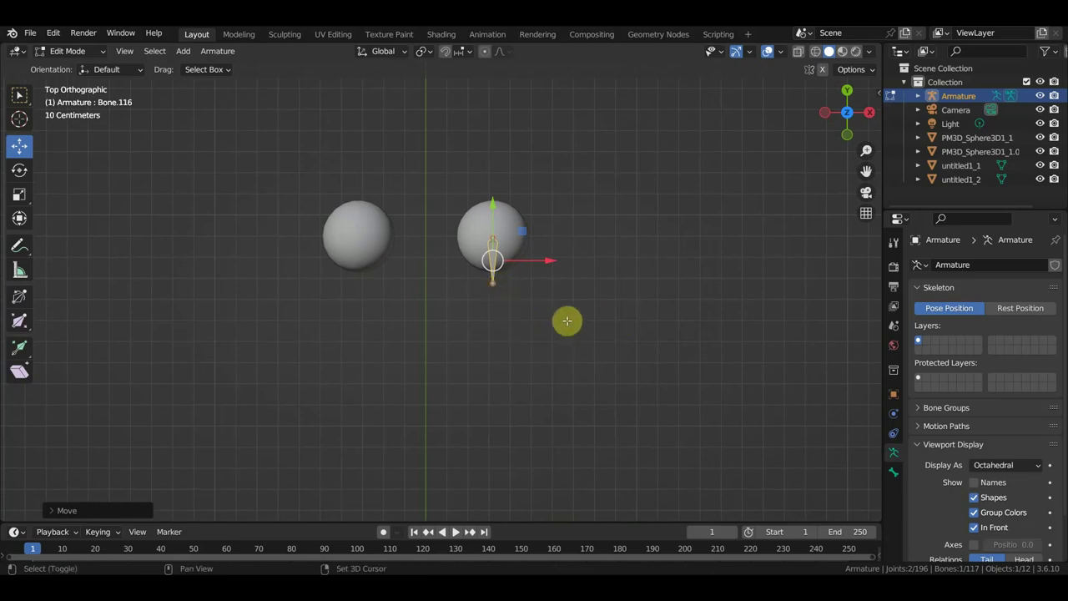
Duplicate the eye bone along Y, then the centre control bone along X under the right eyeball
key("shift+d")
key("y")
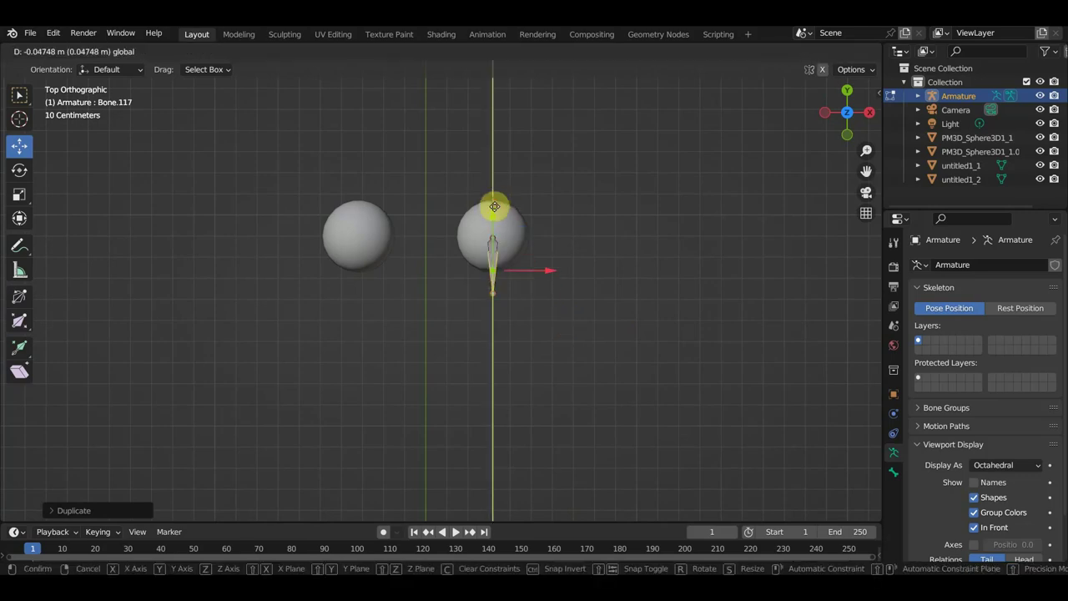
left_click(491, 317)
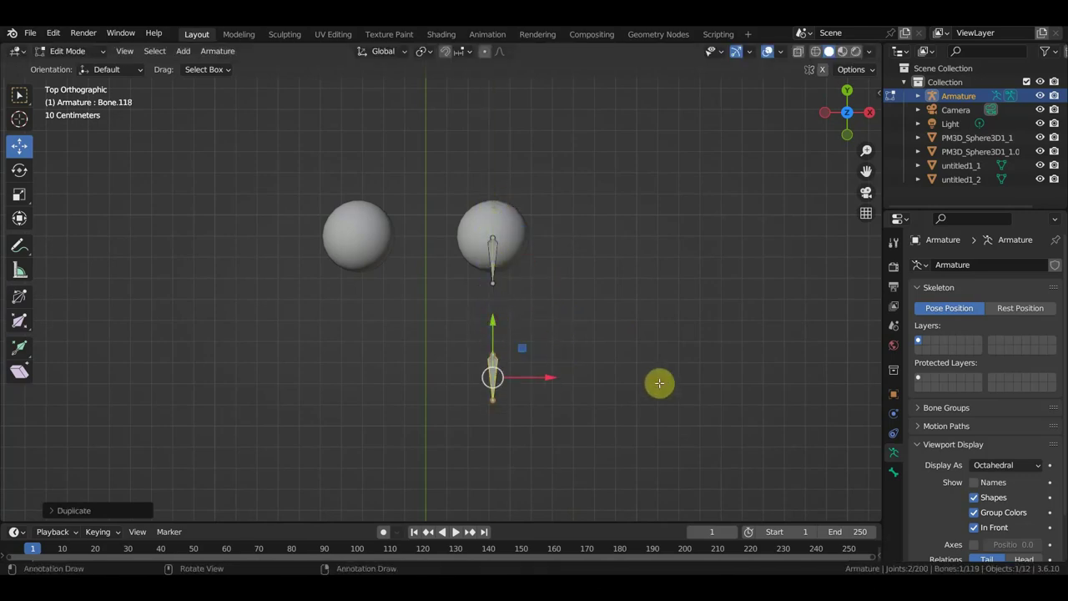
key("shift+d")
key("x")
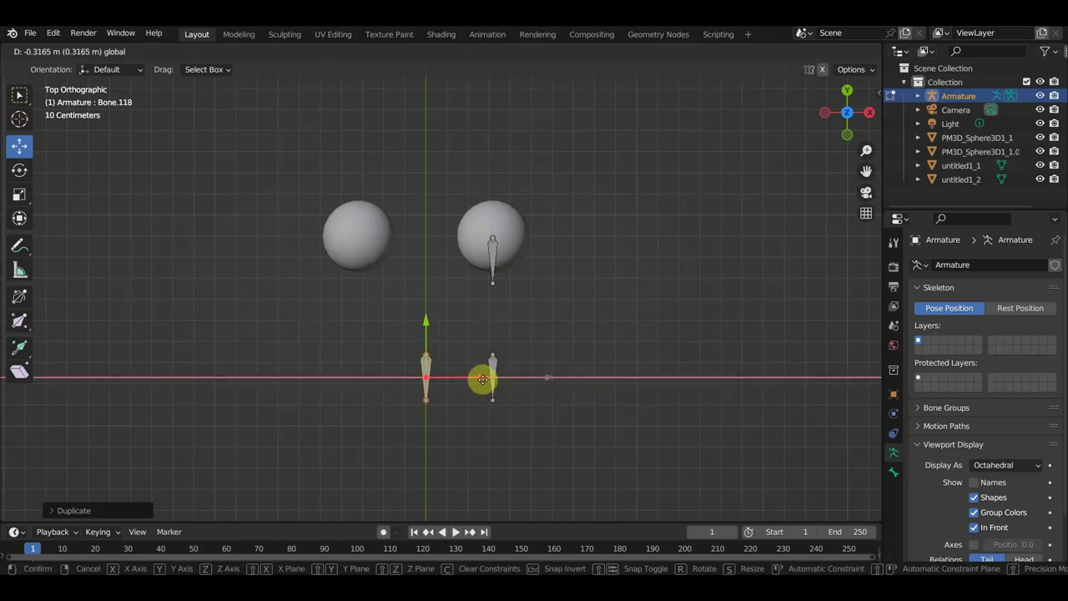
left_click(482, 379)
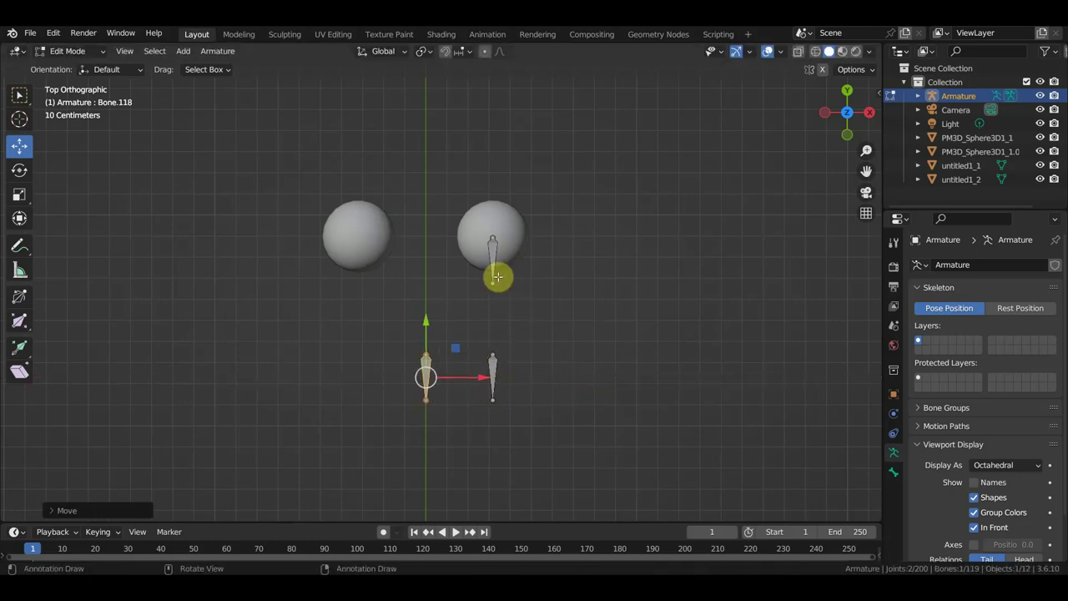
Parent the new target bone to the centre control bone with Keep Offset
left_click(495, 376)
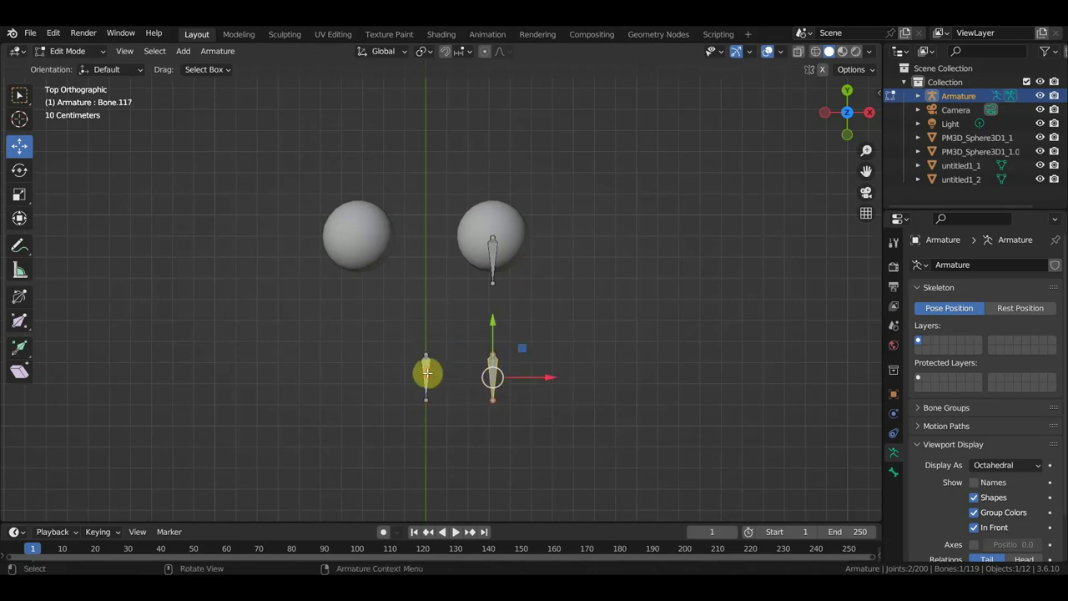
left_click(427, 370, "shift")
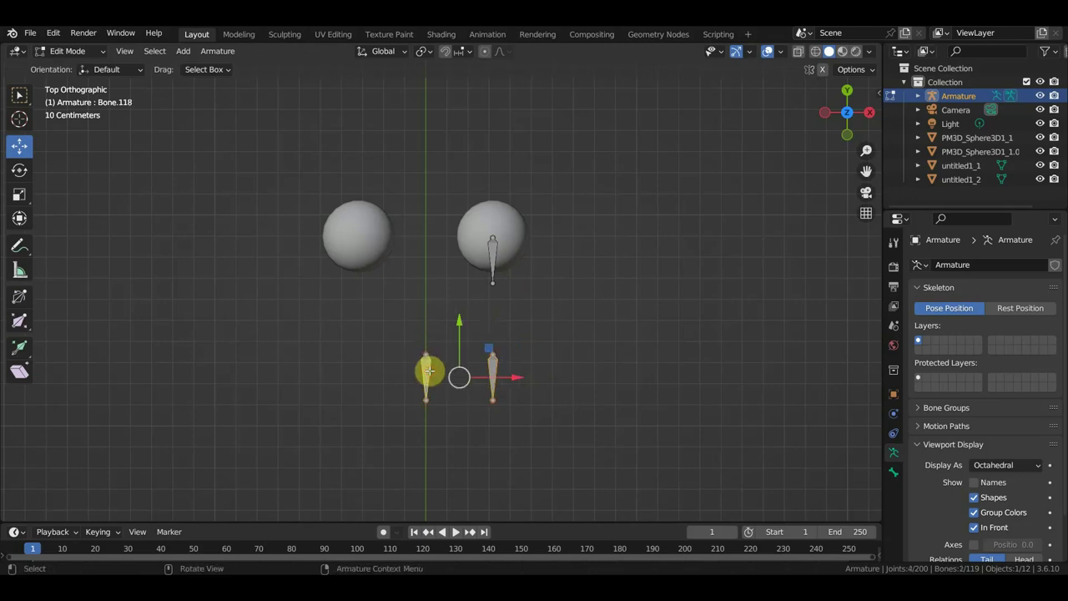
key("ctrl+p")
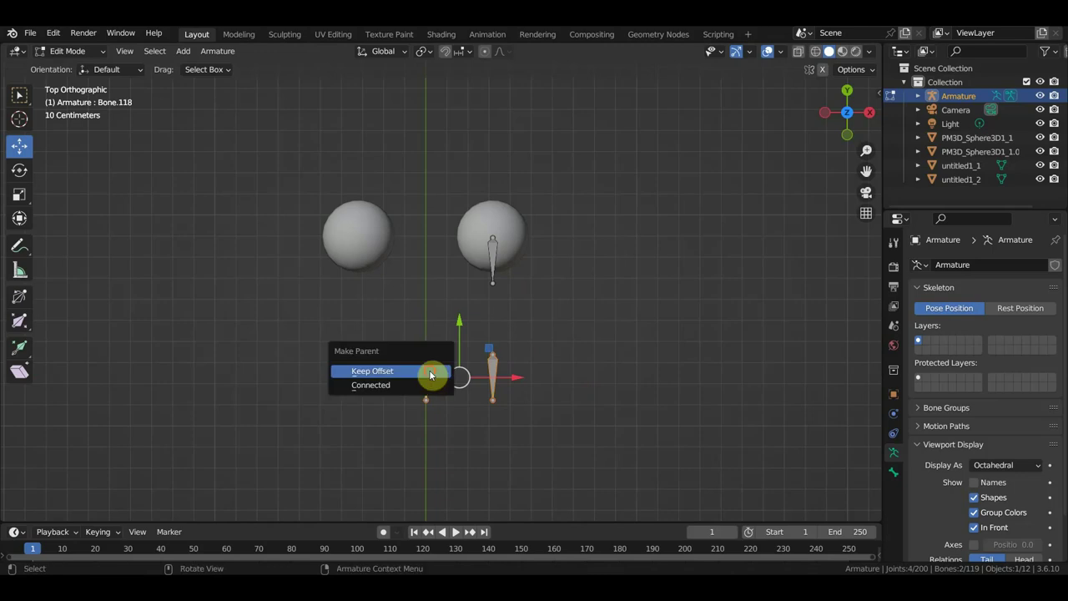
left_click(431, 375)
Parent the eyeball's bone and the control bone to the head bone with Keep Offset
mouse_move(491, 305)
middle_mouse_down()
mouse_move(448, 317)
mouse_move(381, 360)
middle_mouse_up()
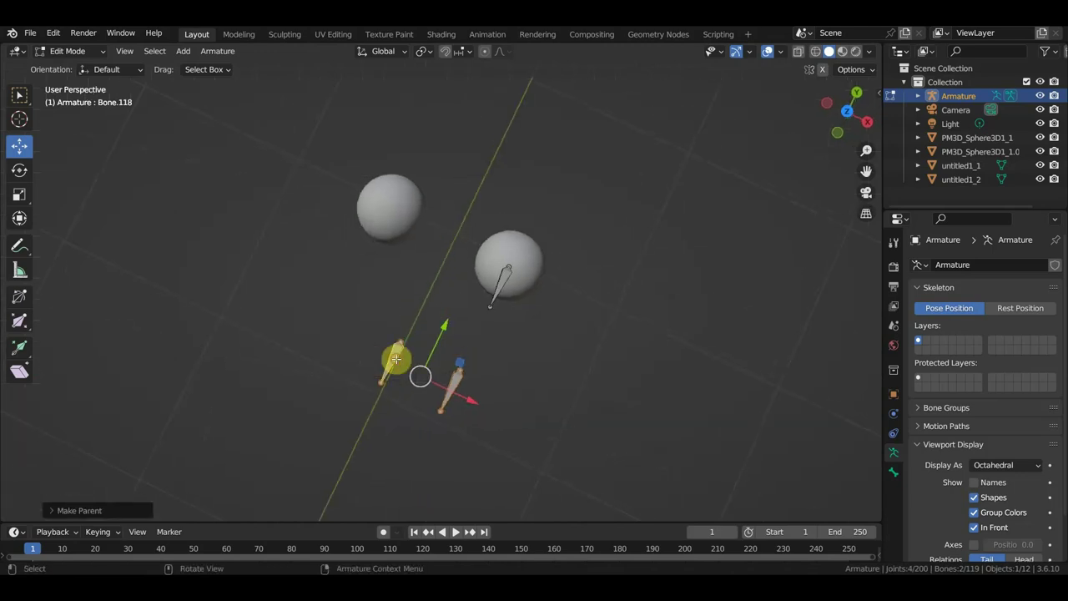
left_click(397, 358)
left_click(505, 281, "shift")
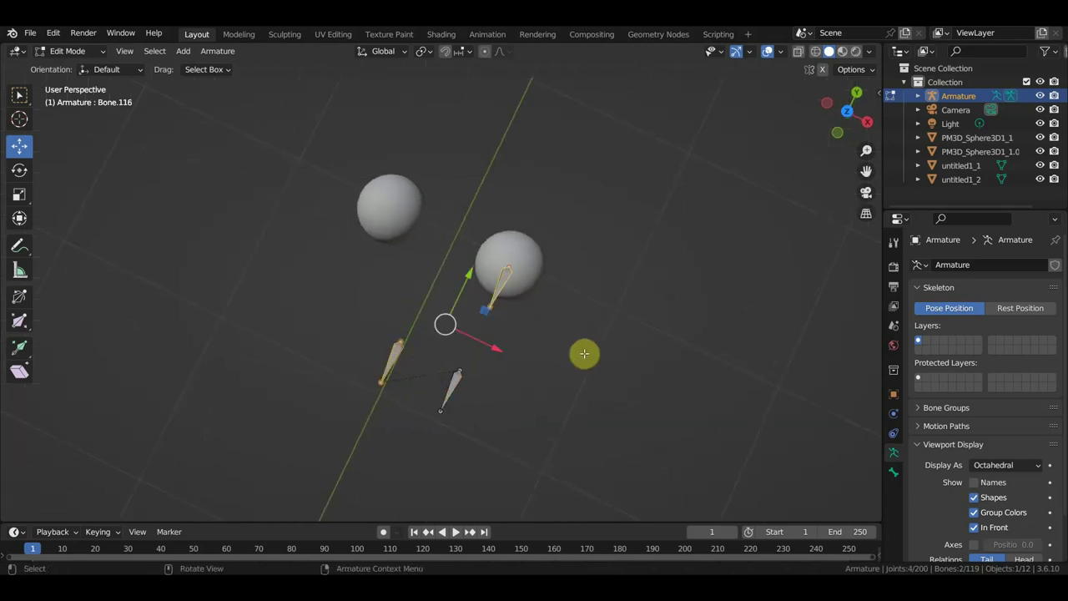
mouse_move(584, 353)
middle_mouse_down()
mouse_move(524, 291)
mouse_move(689, 331)
mouse_move(201, 241)
mouse_move(597, 271)
mouse_move(606, 303)
mouse_move(365, 314)
mouse_move(369, 229)
middle_mouse_up()
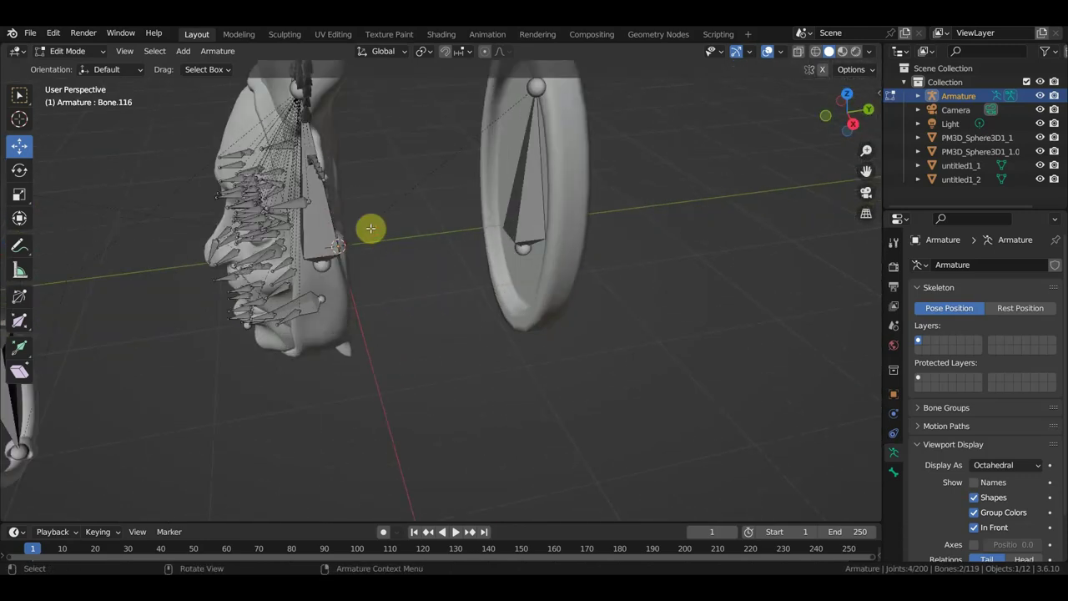
left_click(313, 222, "shift")
key("ctrl+p")
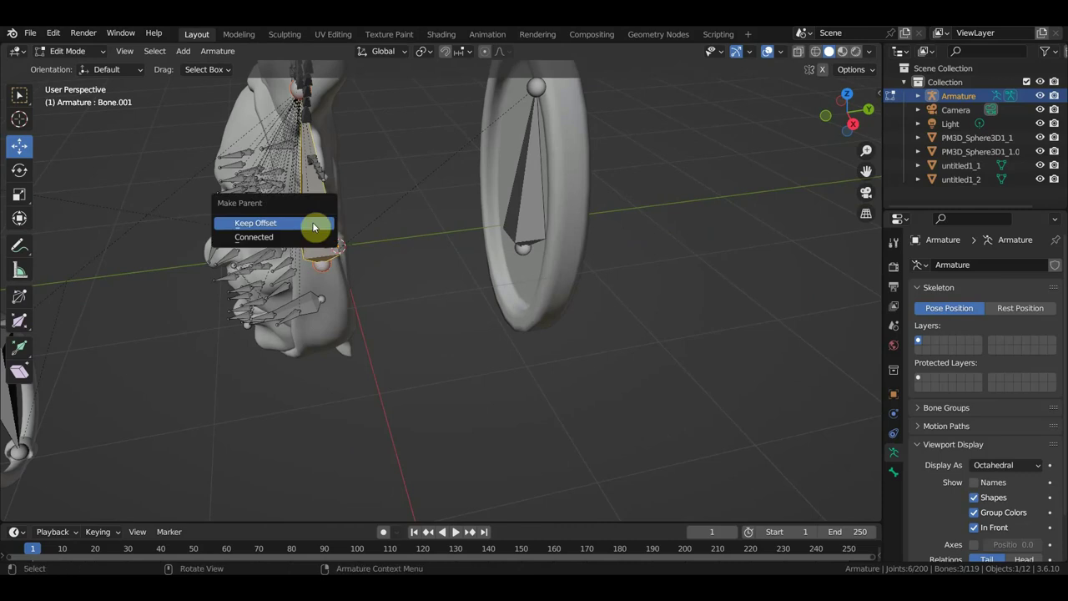
left_click(312, 222)
In top view, select the right eye bone together with its target bone
scroll(317, 242, "down", 5)
mouse_move(317, 242)
middle_mouse_down()
mouse_move(340, 293)
mouse_move(485, 316)
middle_mouse_up()
key("KP_7")
scroll(484, 384, "up", 3)
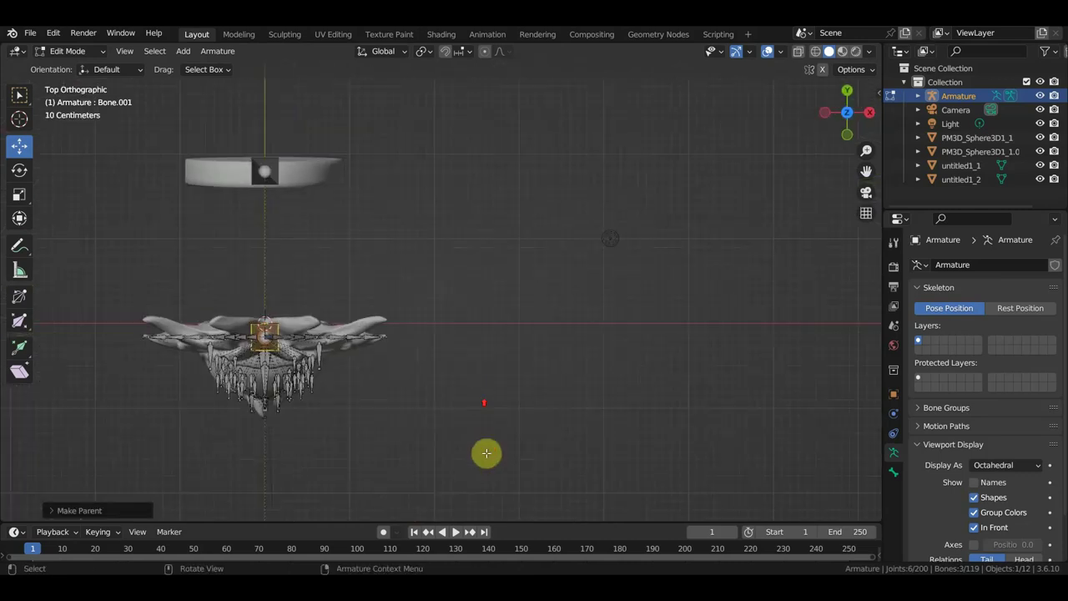
scroll(517, 458, "down", 3)
middle_click_drag(498, 441, 546, 231, "shift")
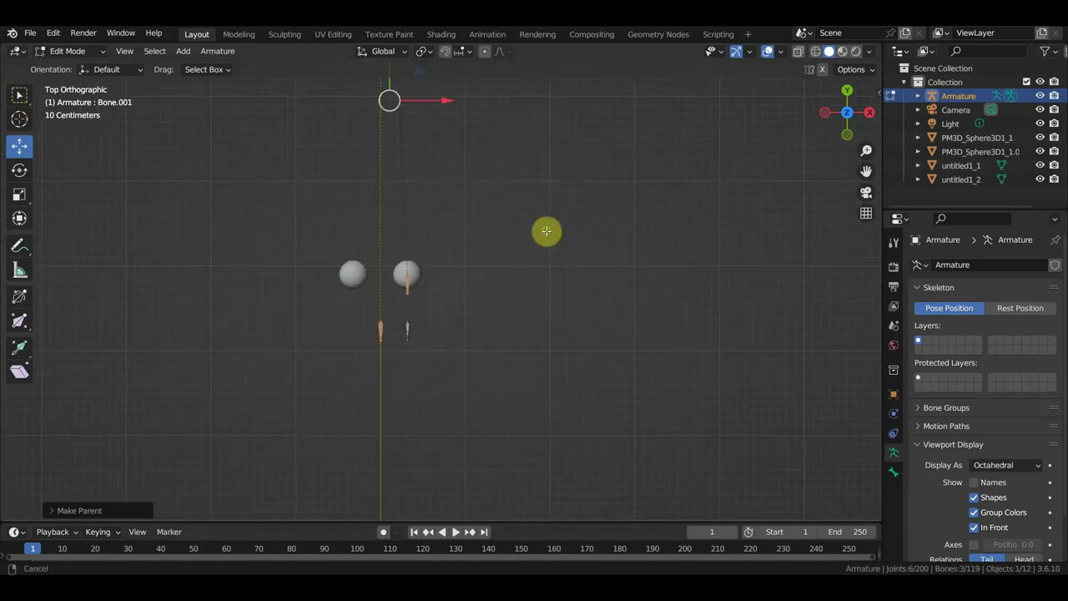
scroll(469, 332, "up", 5)
left_click(455, 461)
left_click_drag(457, 460, 357, 292)
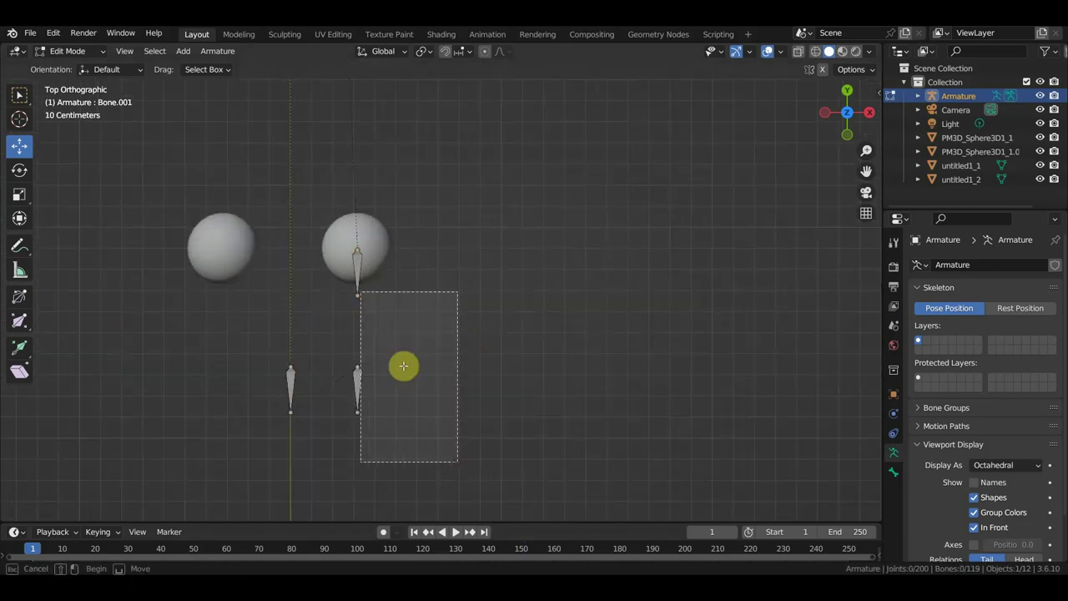
Duplicate the right eye and target bones, mirror them on global X, and move them onto the left eyeball
key("shift+d")
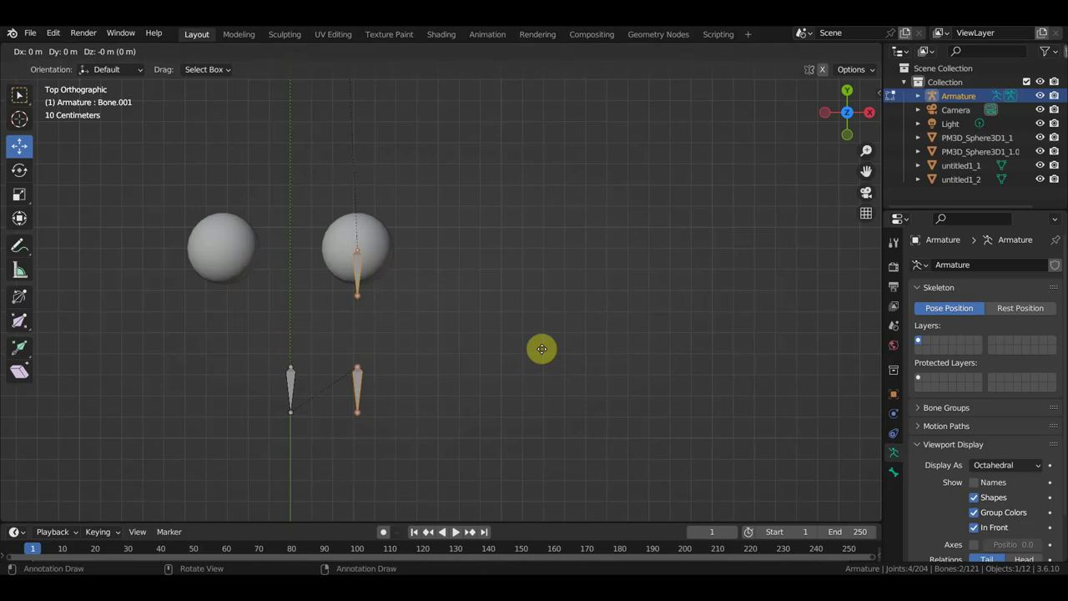
right_click(541, 349)
right_click(541, 349)
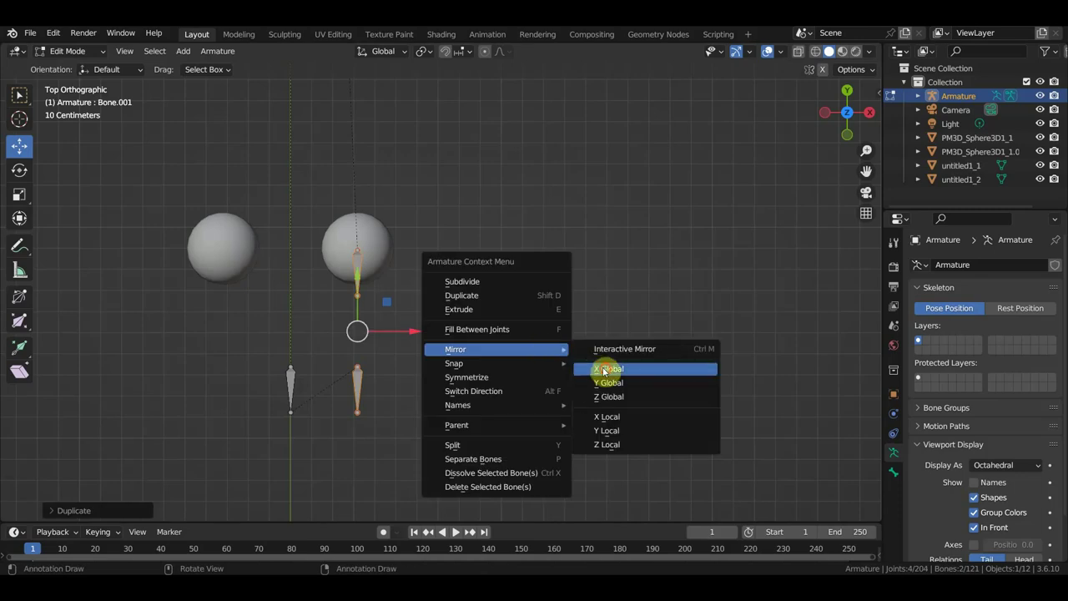
left_click(608, 368)
key("g")
key("x")
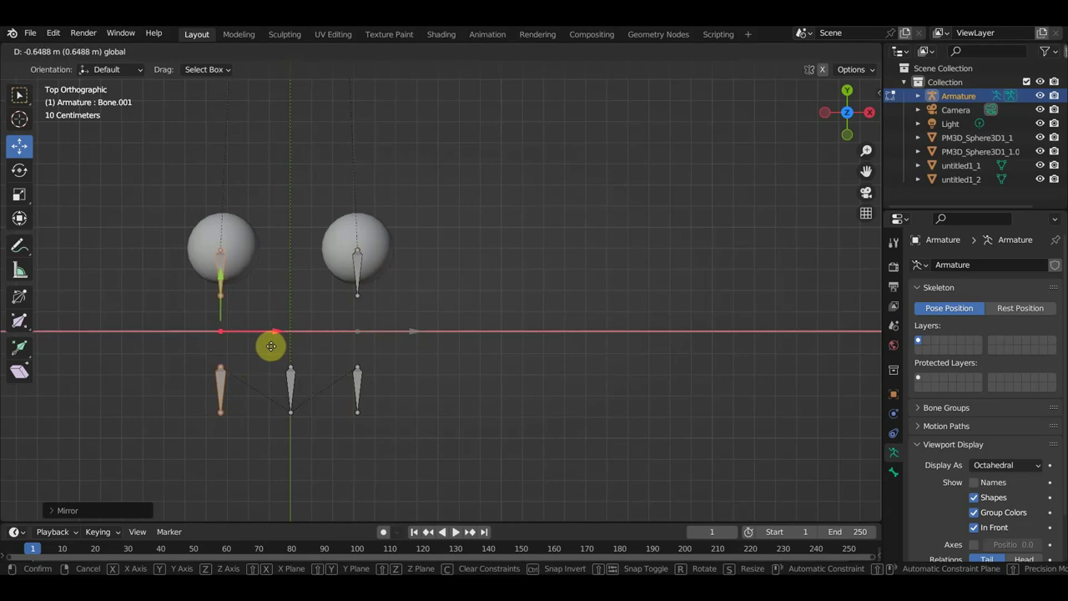
left_click(271, 345)
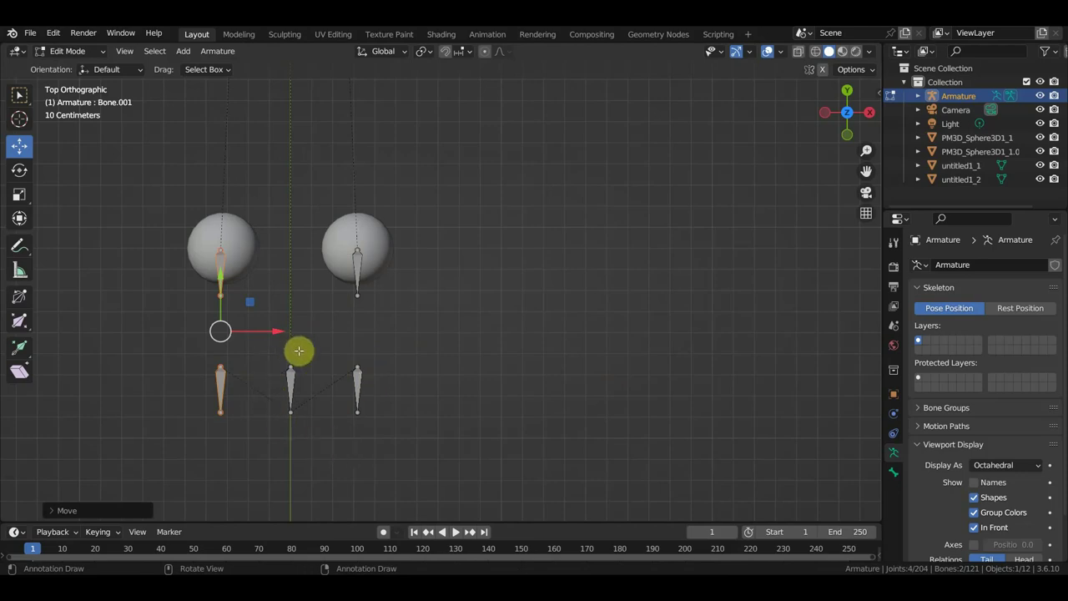
left_click_drag(278, 334, 277, 334)
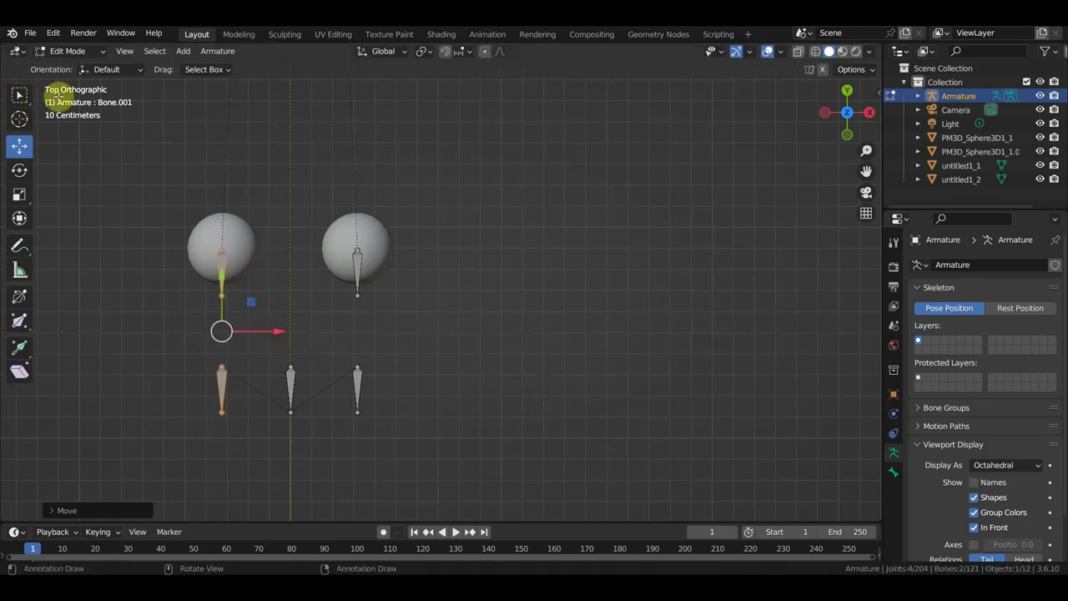
Parent the lower eyeball sphere to its eye bone using Ctrl+P > Bone
left_click(66, 52)
left_click(67, 68)
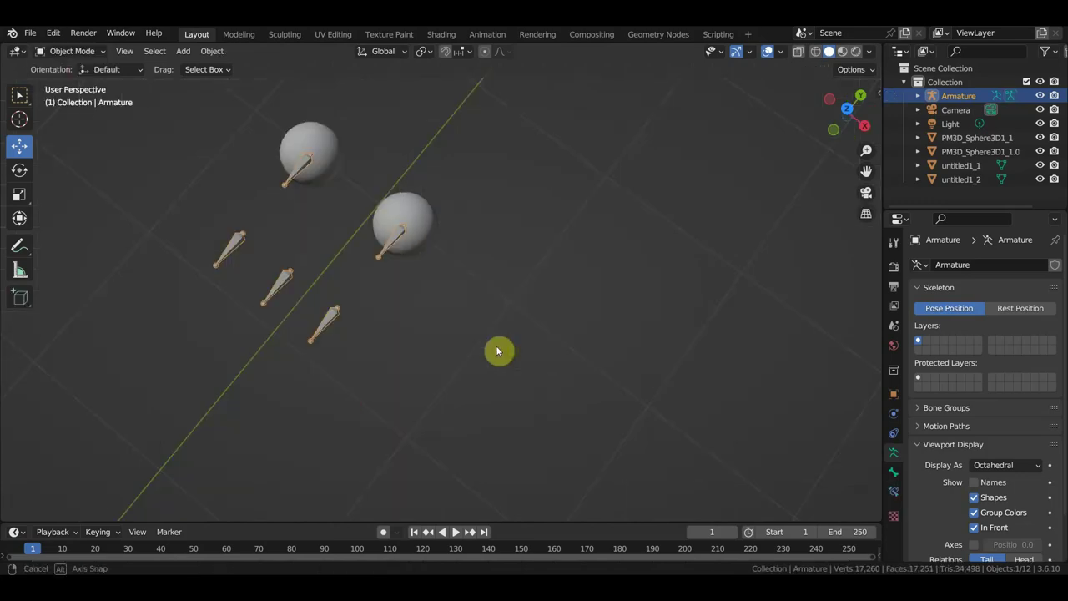
middle_click_drag(496, 345, 363, 260)
left_click(490, 282)
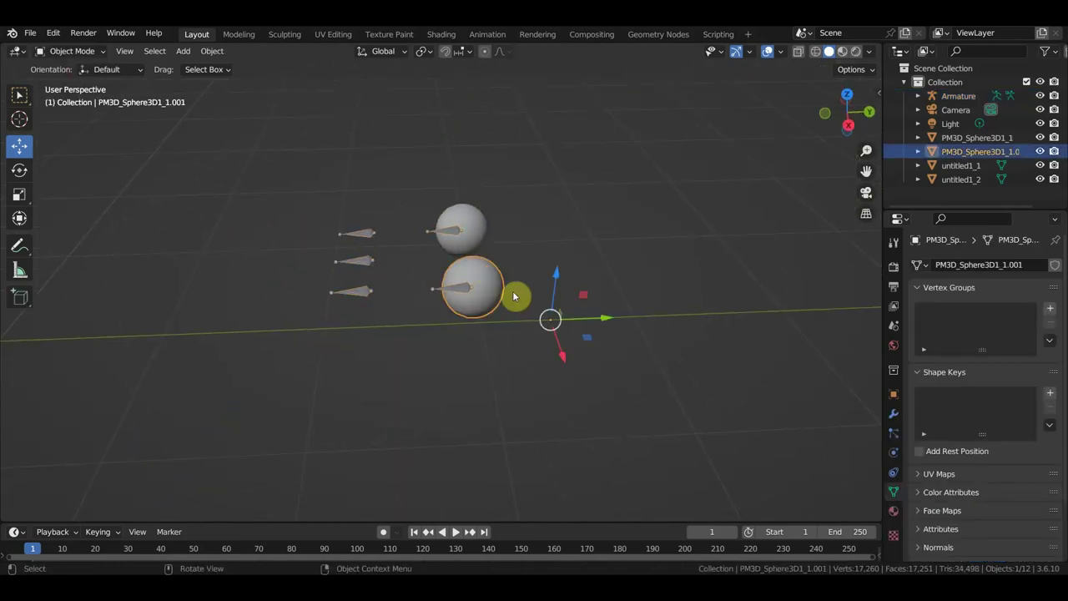
left_click(441, 288, "shift")
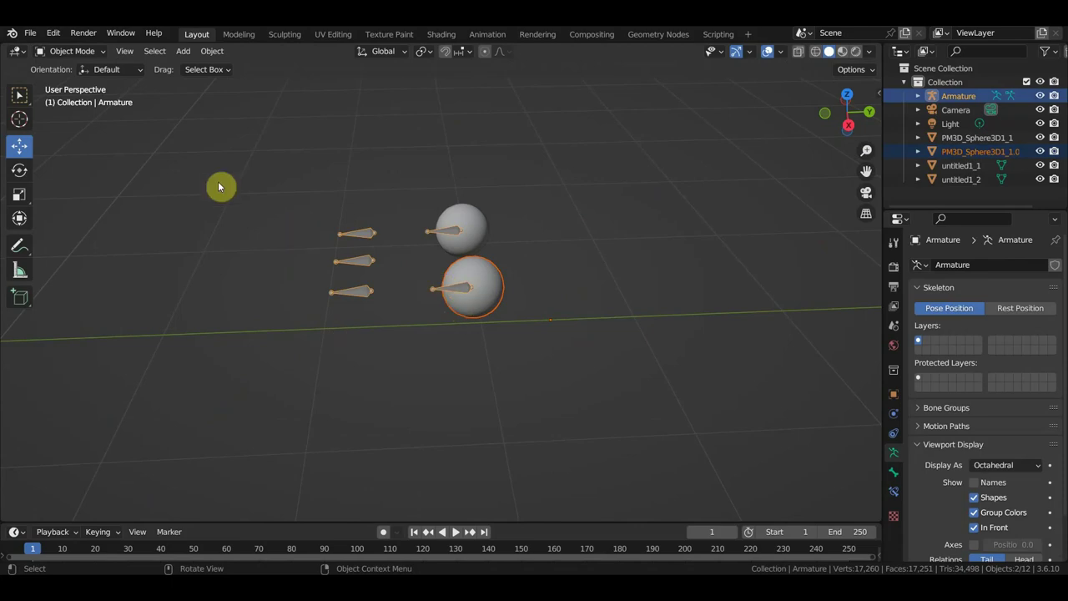
left_click(70, 51)
left_click(83, 98)
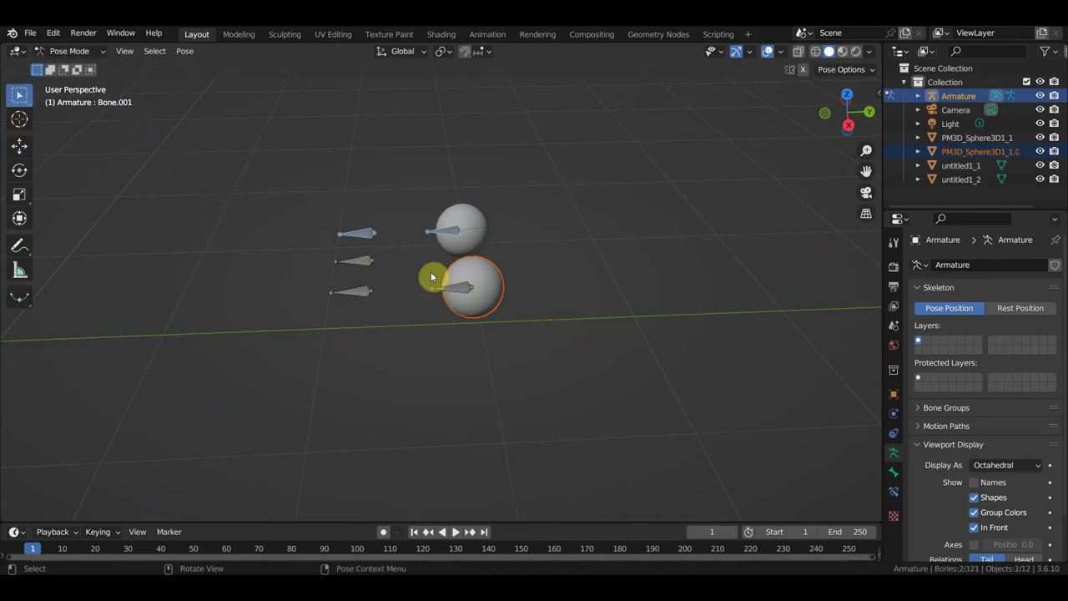
left_click(447, 285)
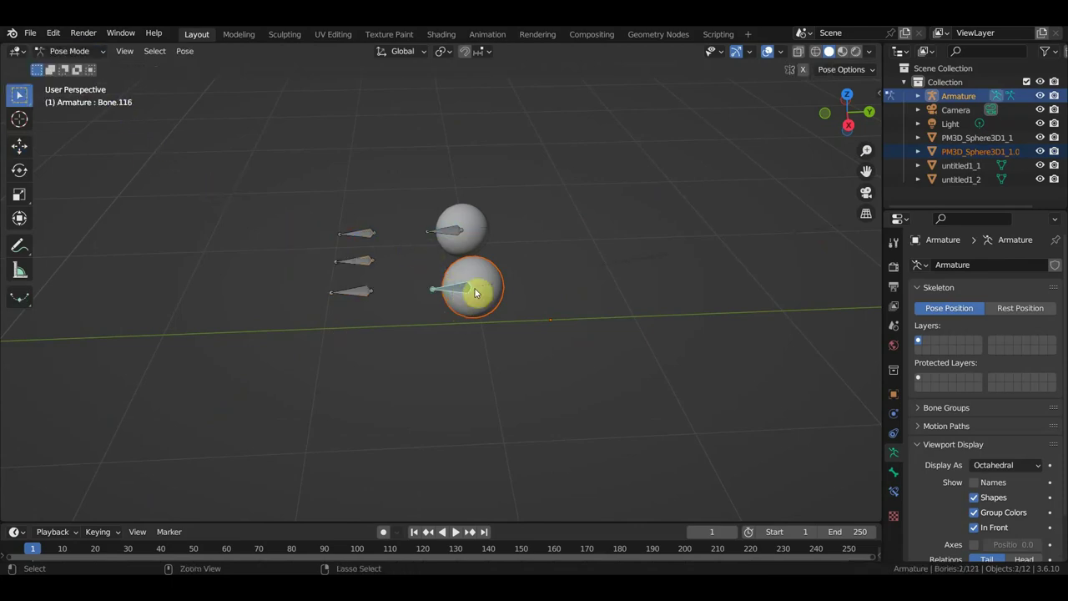
key("ctrl+p")
left_click(475, 289)
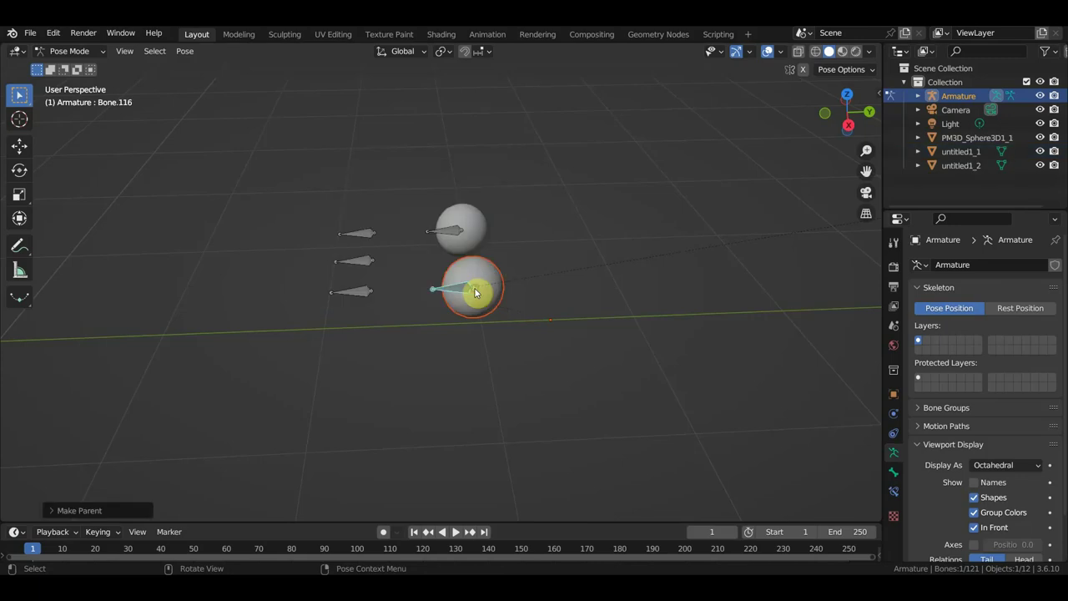
Parent the upper eyeball sphere to its eye bone the same way
left_click(83, 51)
left_click(84, 67)
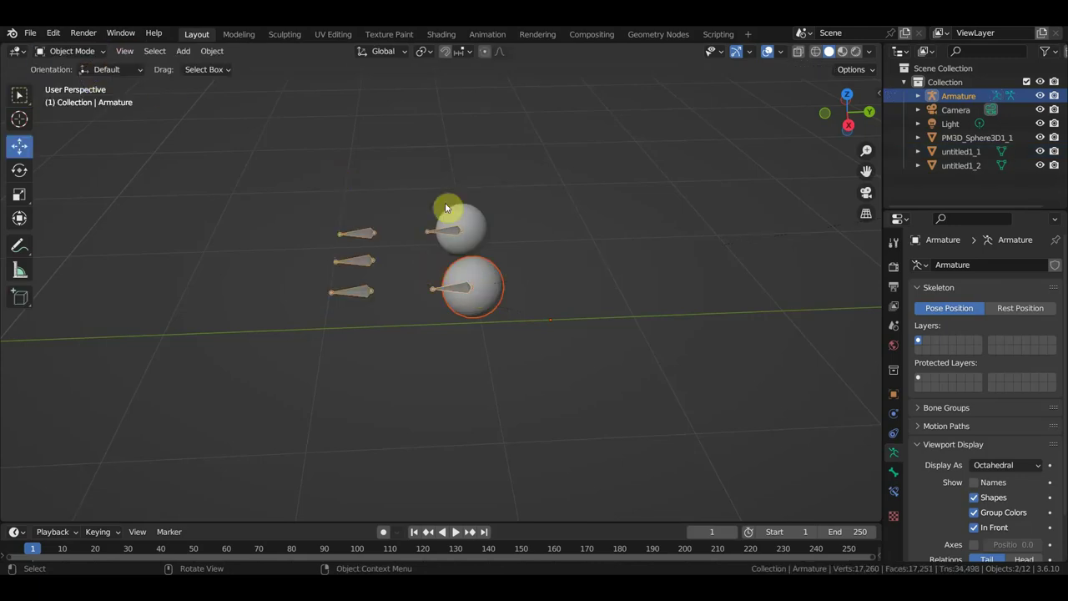
left_click(481, 221)
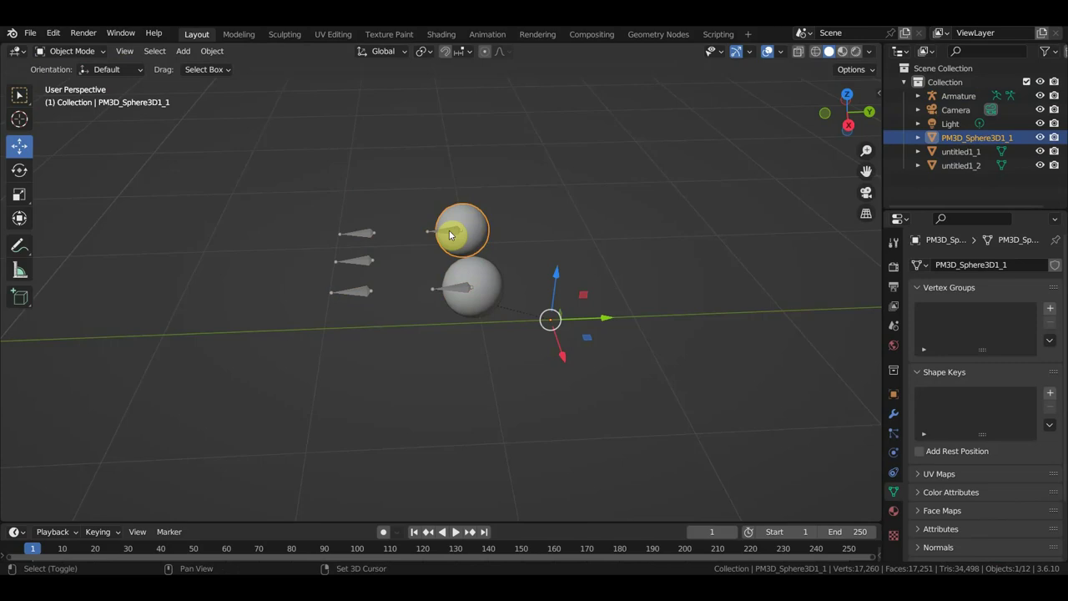
left_click(445, 237, "shift")
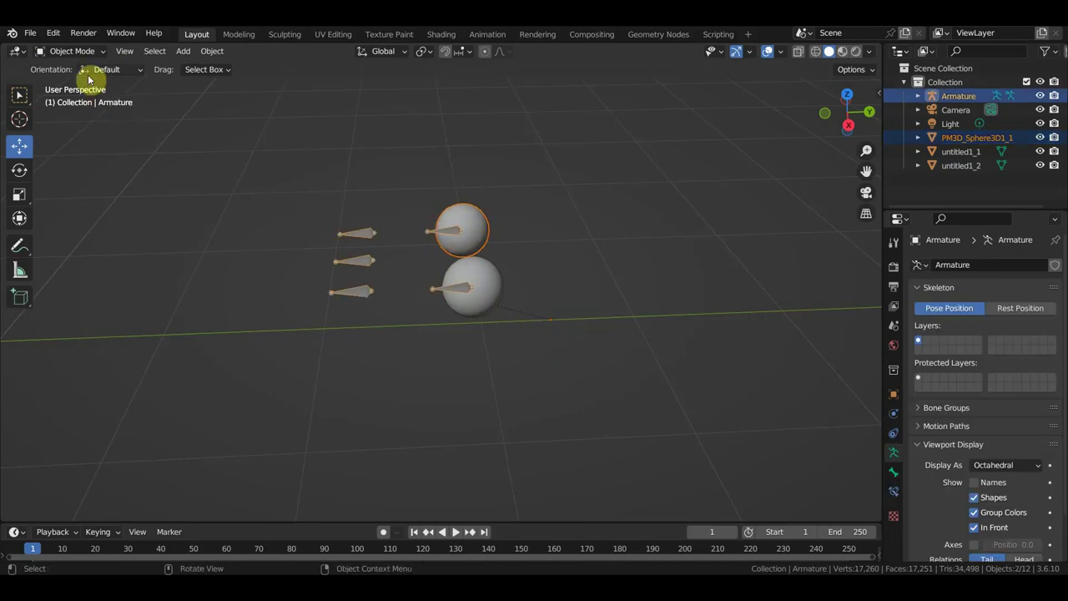
left_click(77, 53)
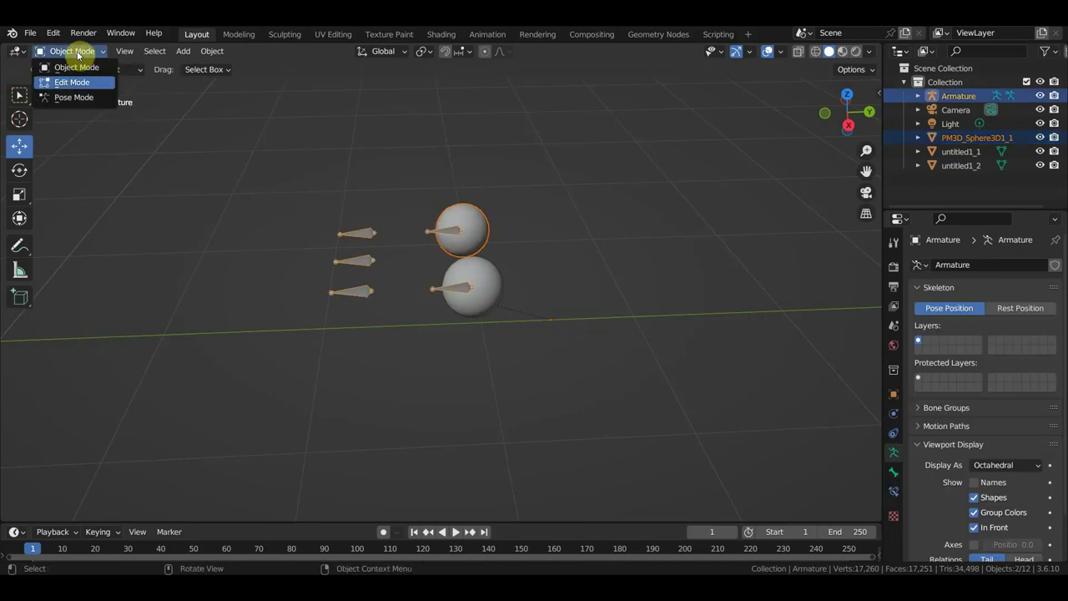
left_click(75, 97)
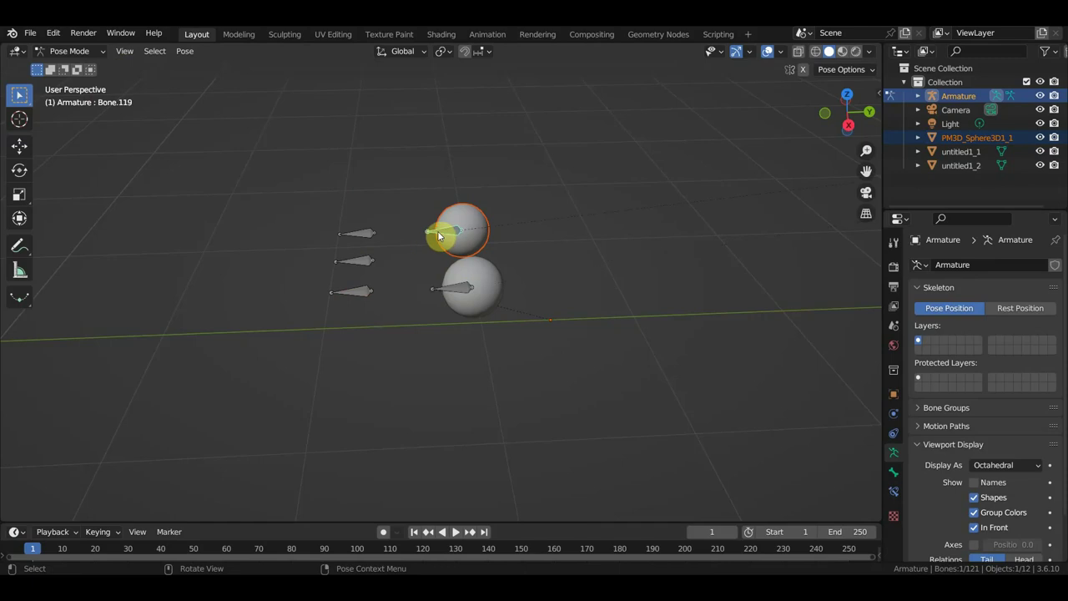
key("ctrl+p")
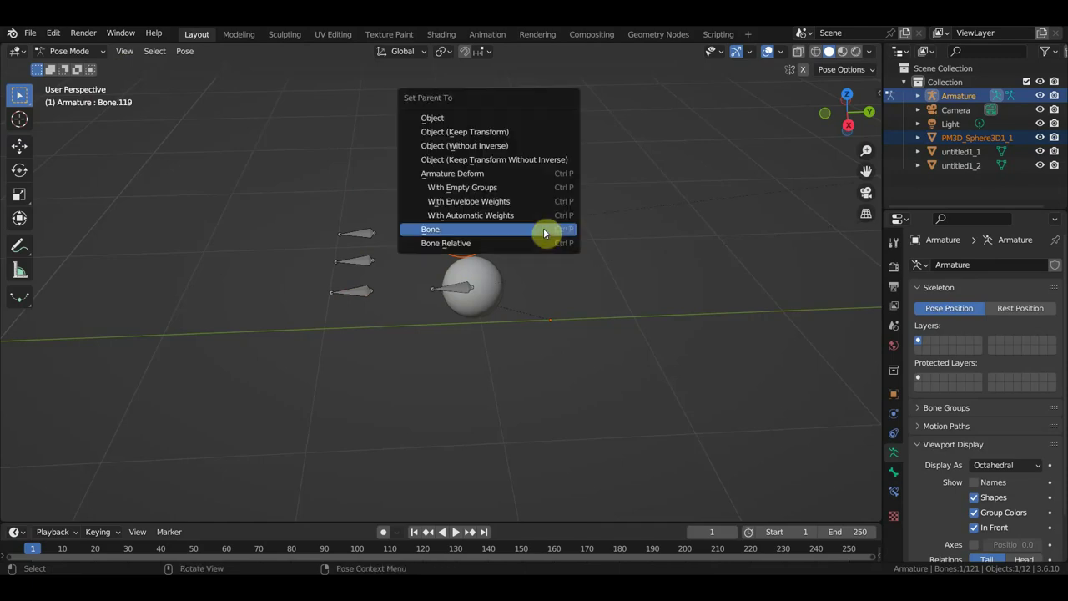
left_click(543, 228)
middle_click_drag(543, 228, 360, 244)
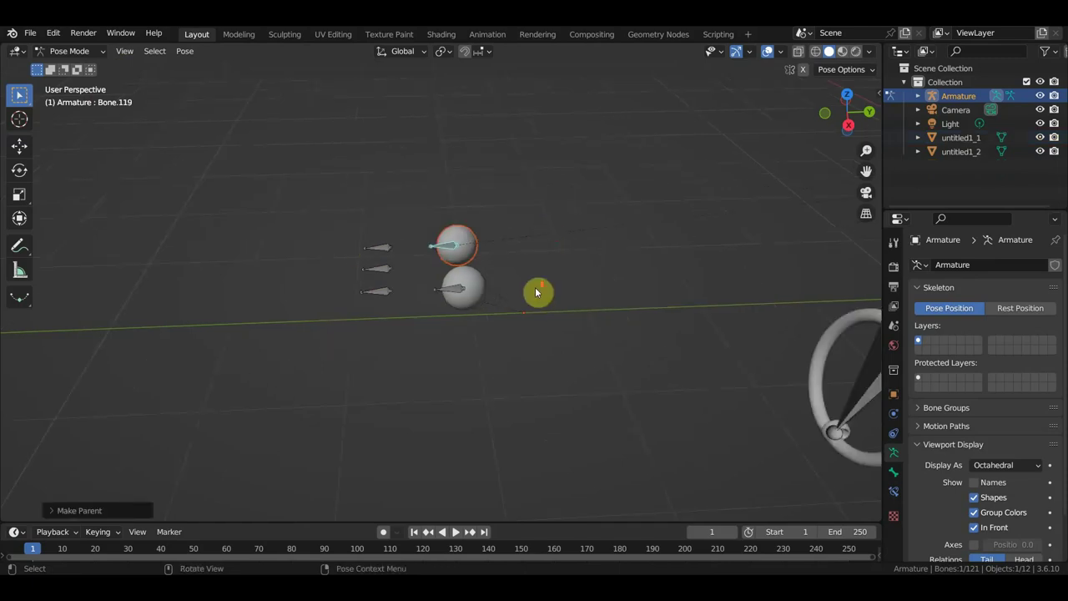
middle_click_drag(536, 291, 444, 257)
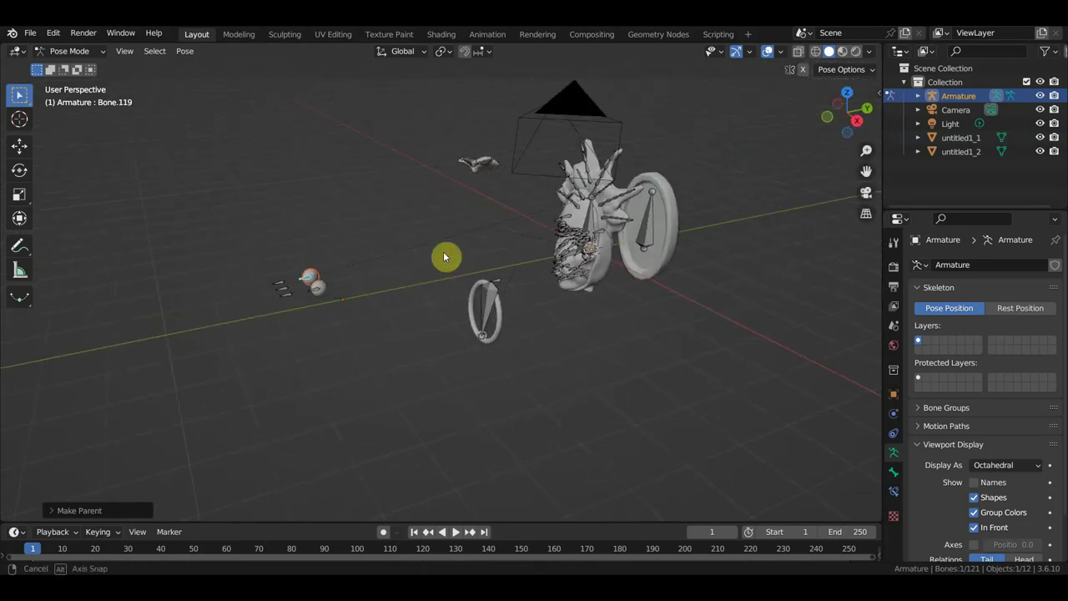
Put the armature in Pose Mode and switch to the right side view
scroll(445, 257, "up", 2)
left_click(70, 51)
left_click(80, 67)
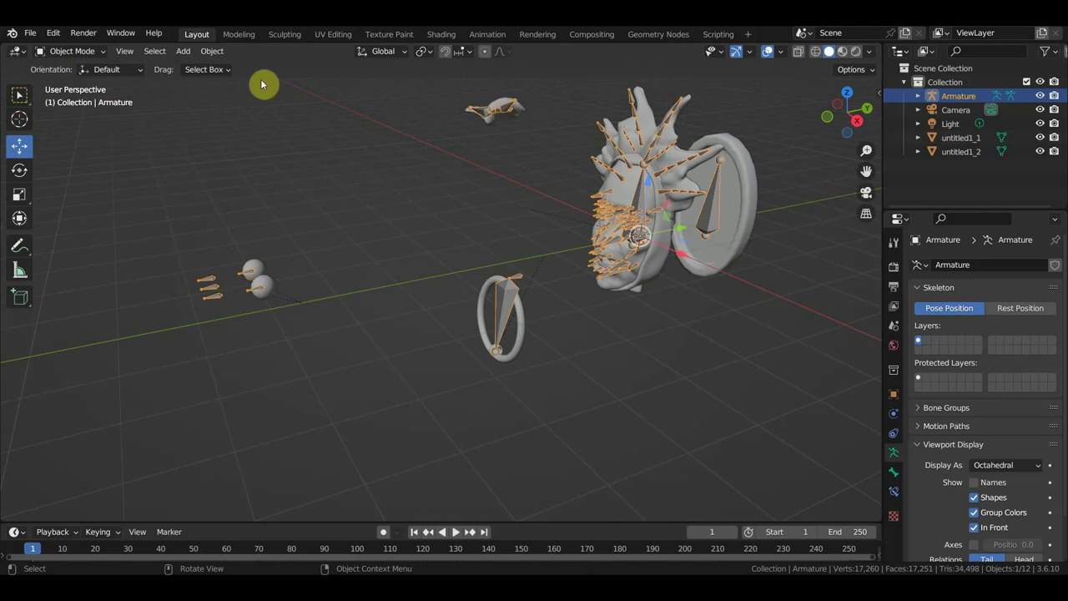
left_click(72, 51)
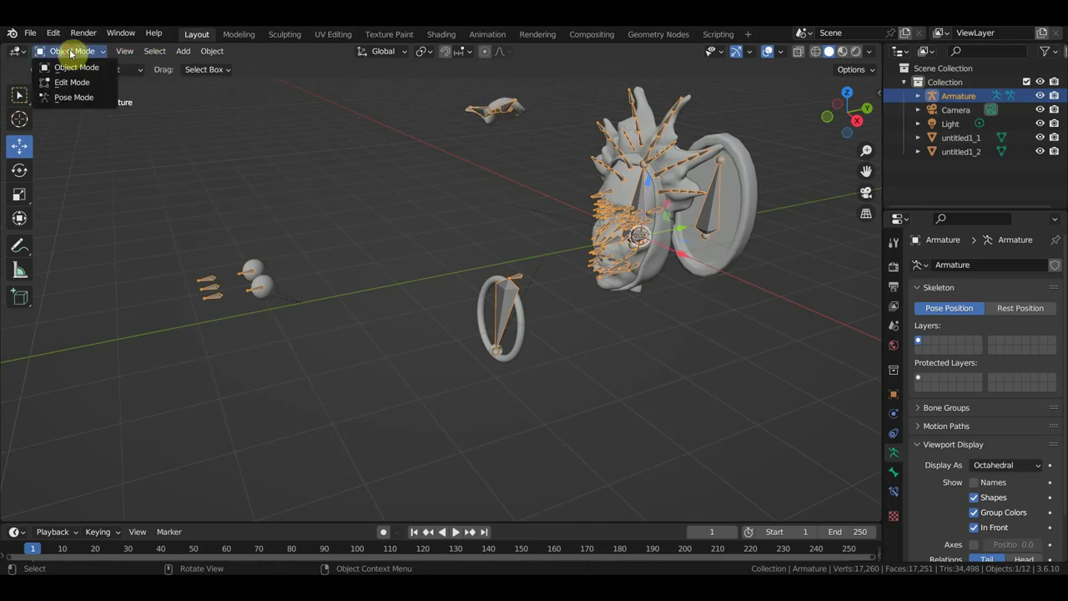
left_click(80, 97)
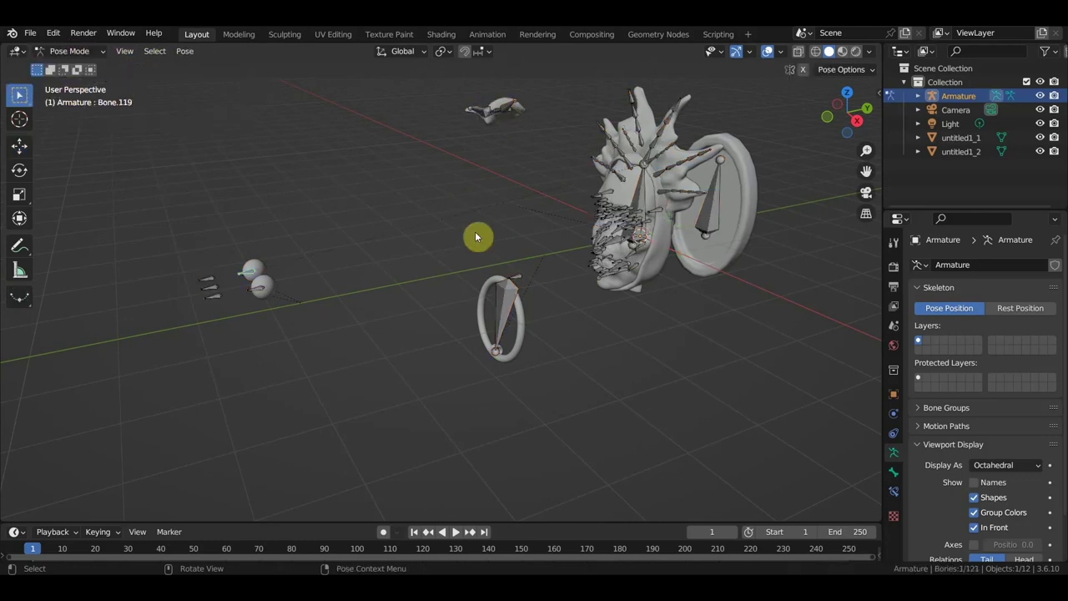
key("KP_3")
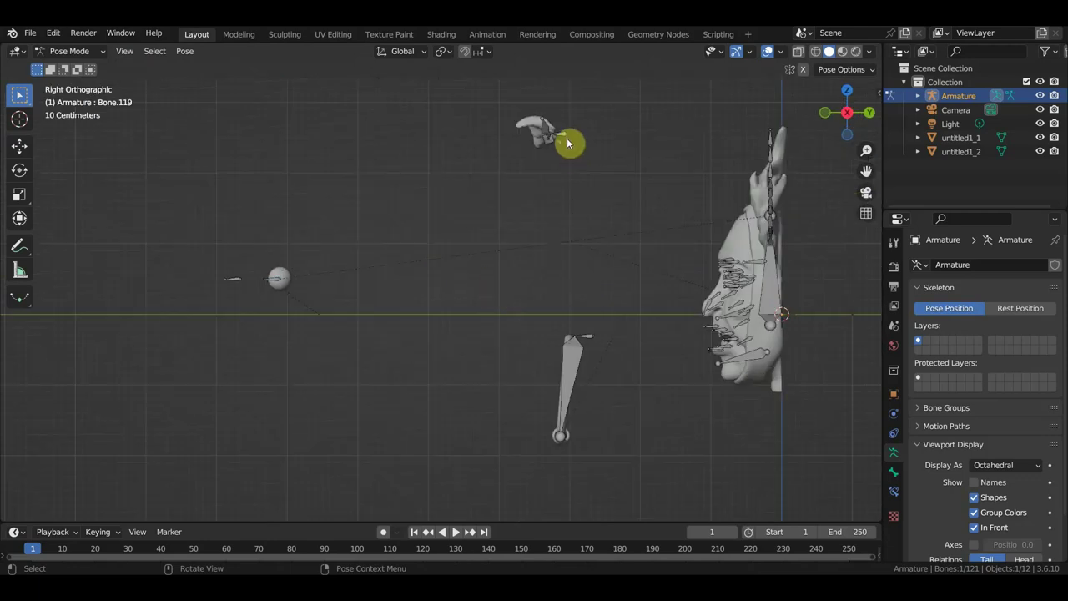
scroll(565, 139, "down", 2)
scroll(579, 178, "down", 2)
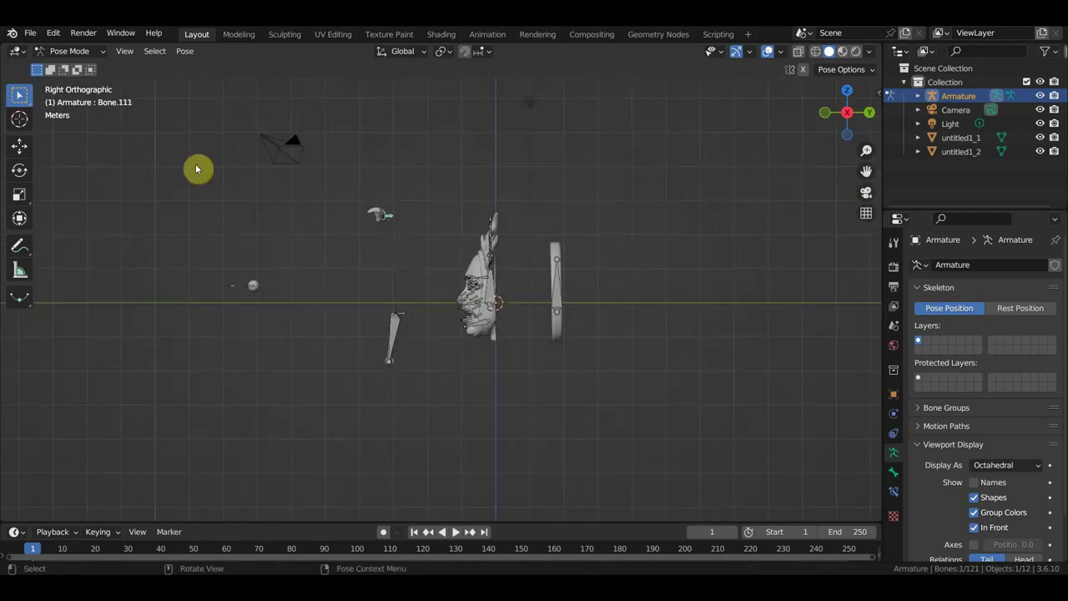
Pose the knocker bones, sliding Bone.109 onto the face and Bone.111 toward the head
left_click(20, 146)
left_click_drag(400, 161, 402, 205)
left_click_drag(451, 247, 537, 269)
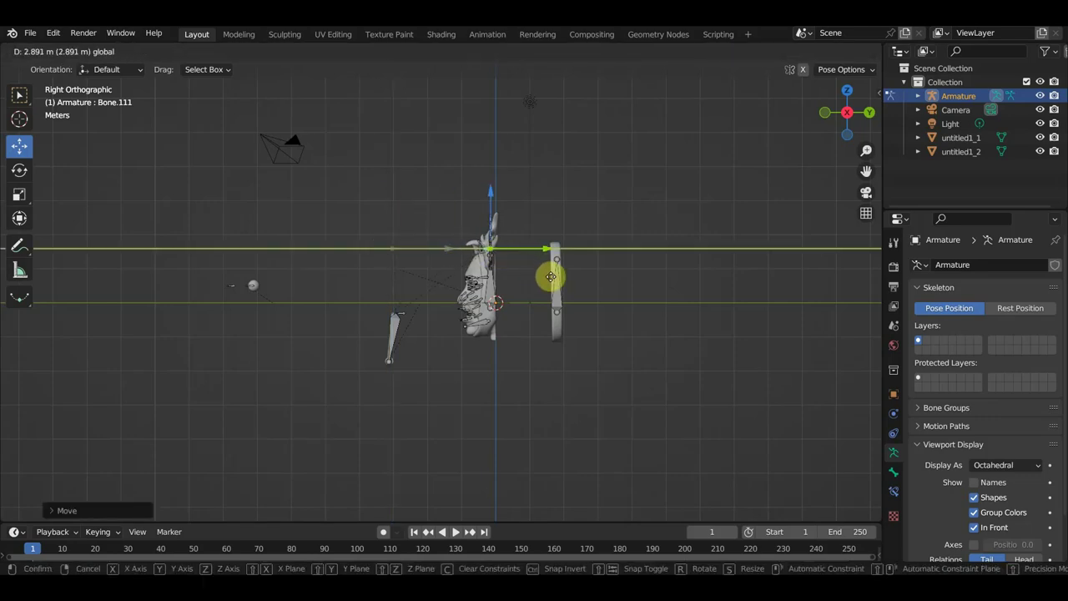
left_click_drag(547, 276, 555, 276)
scroll(560, 277, "up", 6)
mouse_move(607, 162)
middle_mouse_down()
mouse_move(686, 203)
mouse_move(784, 214)
mouse_move(596, 215)
mouse_move(420, 389)
middle_mouse_up()
left_click(333, 361)
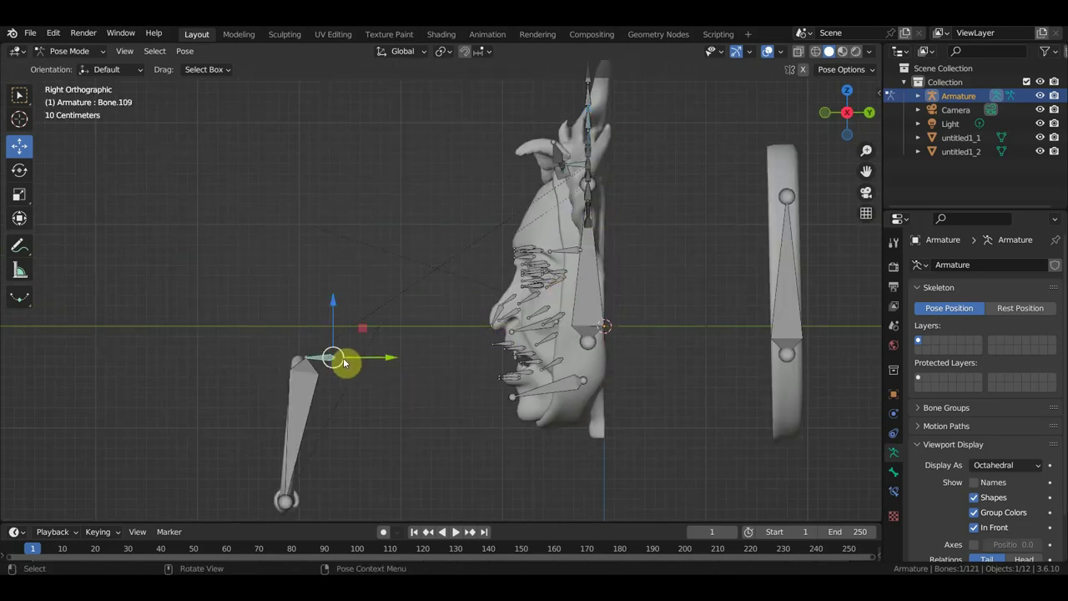
mouse_move(388, 357)
left_mouse_down()
mouse_move(584, 390)
mouse_move(608, 406)
left_mouse_up()
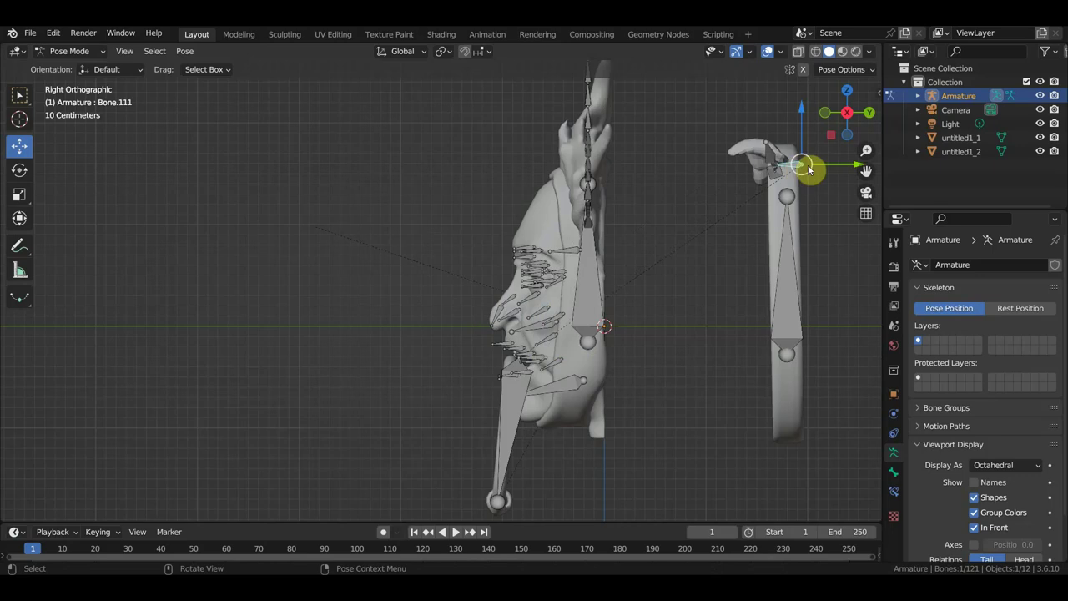
left_click(787, 185)
scroll(775, 190, "down", 2)
mouse_move(753, 204)
left_mouse_down()
mouse_move(605, 207)
mouse_move(606, 238)
left_mouse_up()
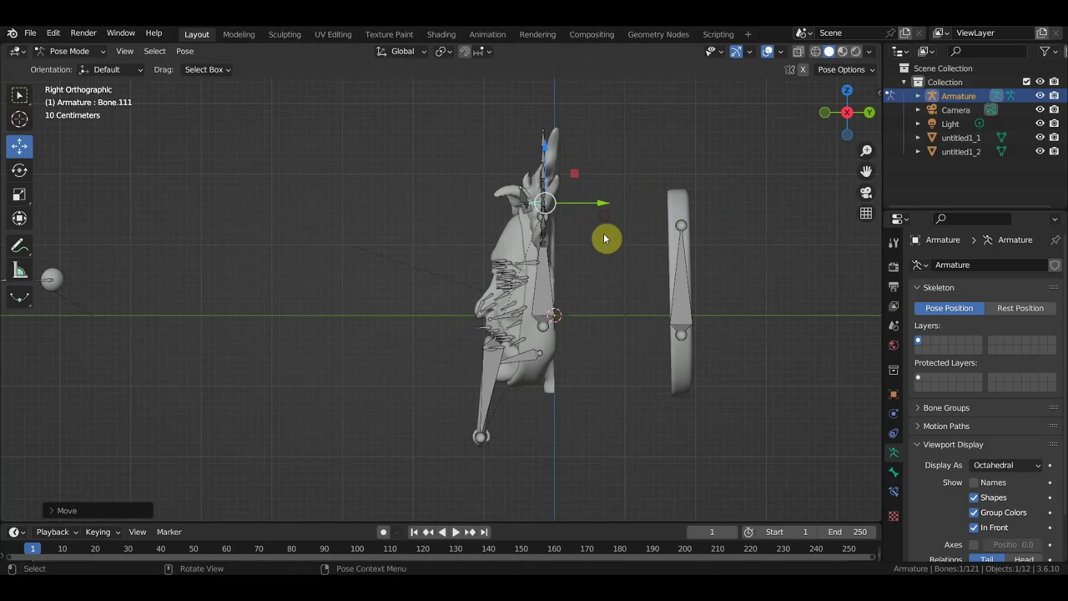
Try rotating the lower hanging bone and moving the ring bone along Y, undoing both
left_click(493, 377)
key("r")
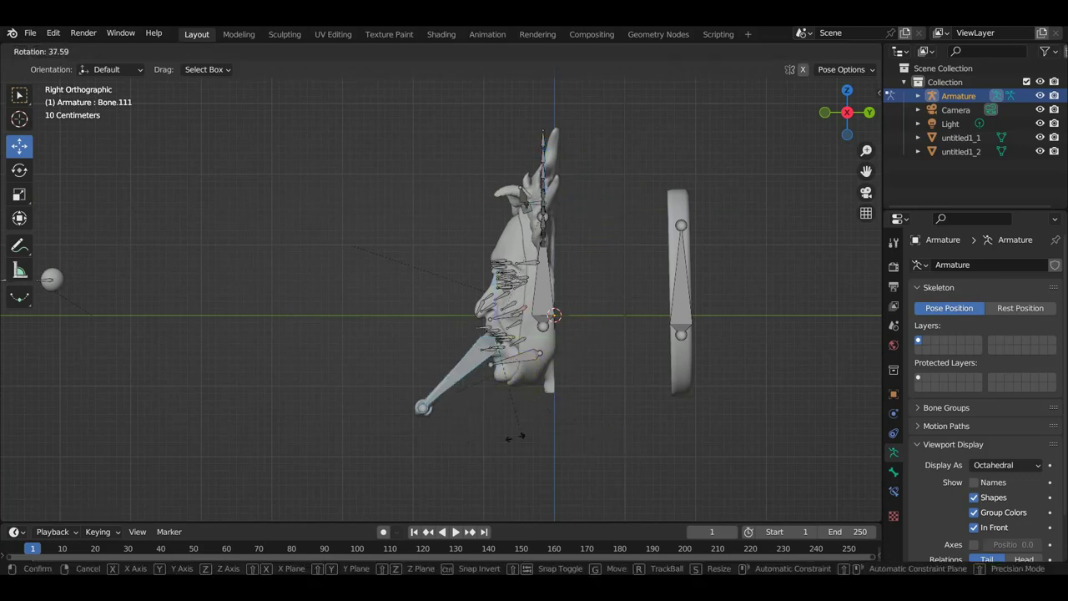
left_click(555, 434)
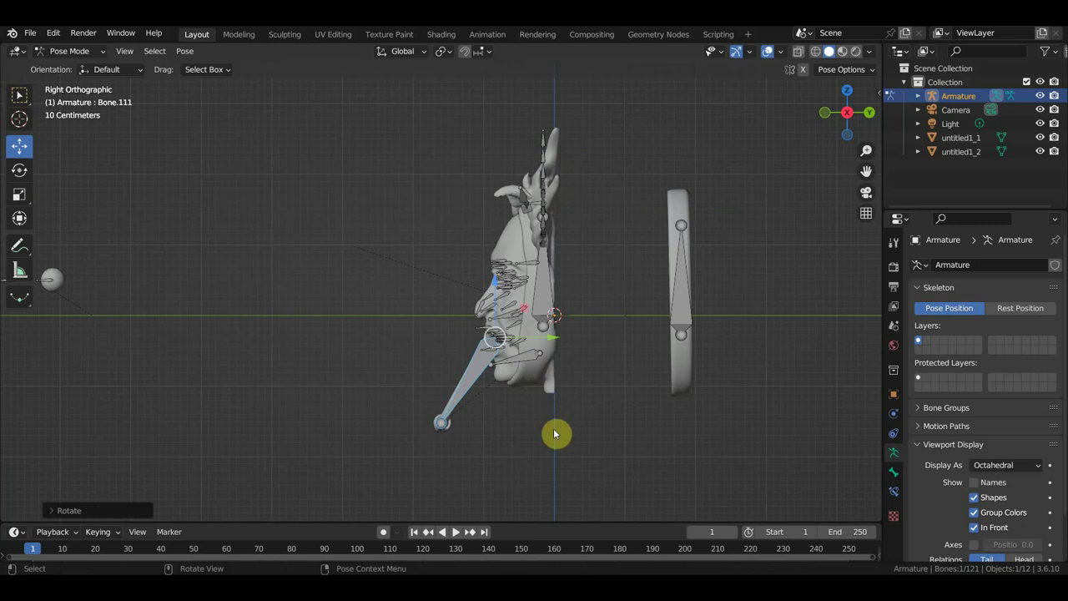
key("ctrl+z")
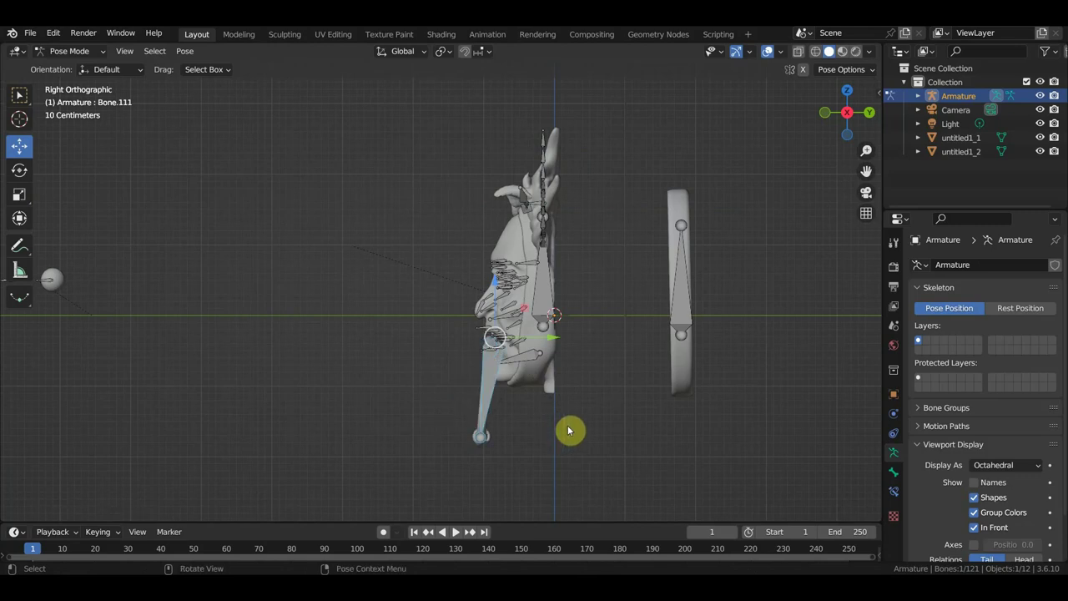
left_click(682, 311)
key("g")
key("y")
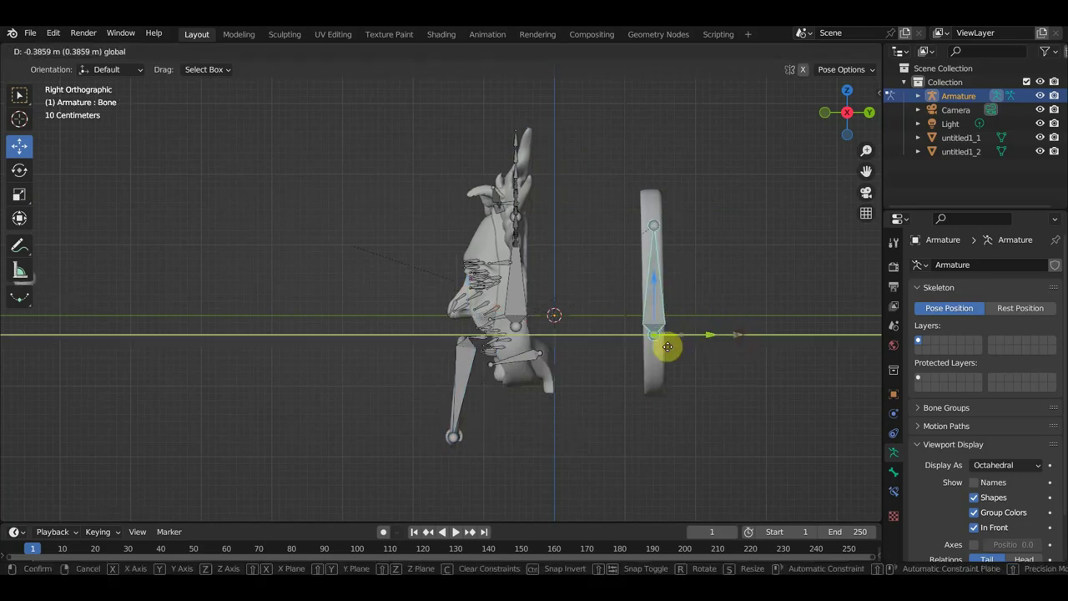
left_click(649, 356)
key("ctrl+z")
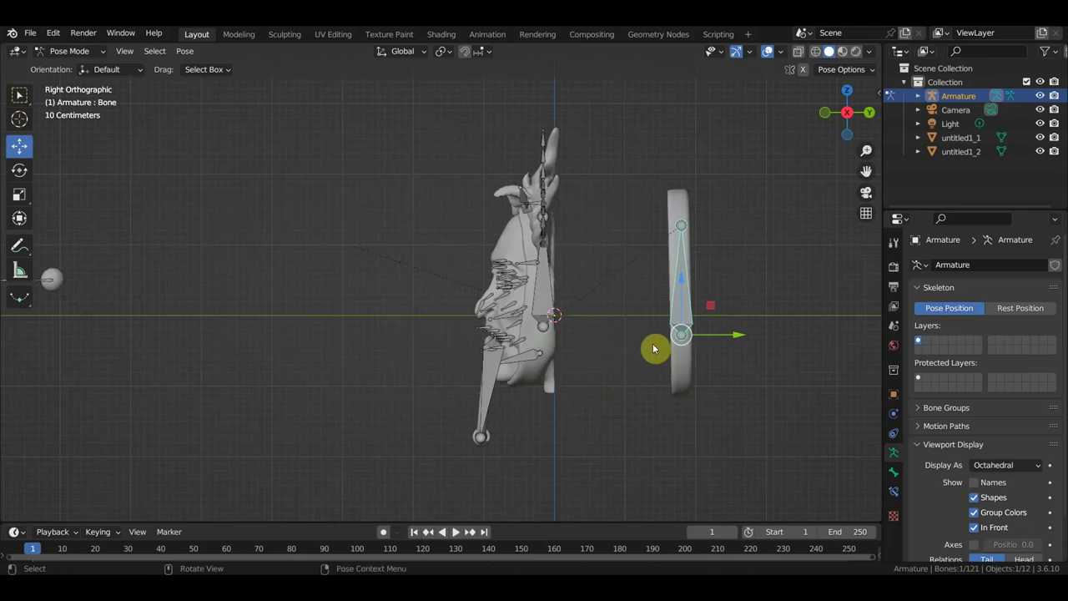
In Edit Mode, clear the ring bone's current parent with Alt+P
left_click(69, 51)
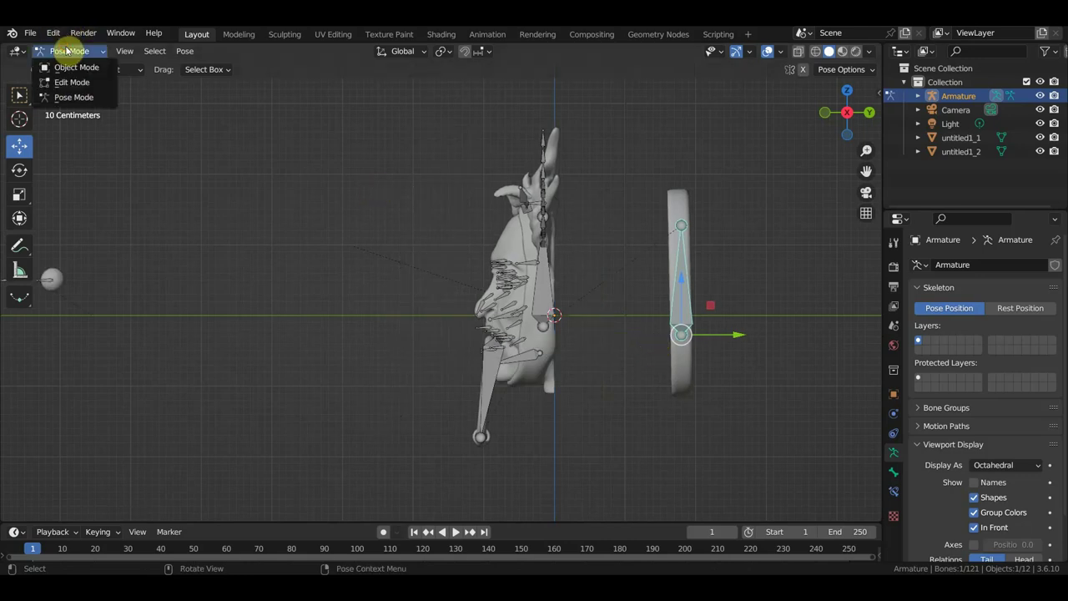
left_click(75, 69)
left_click(77, 52)
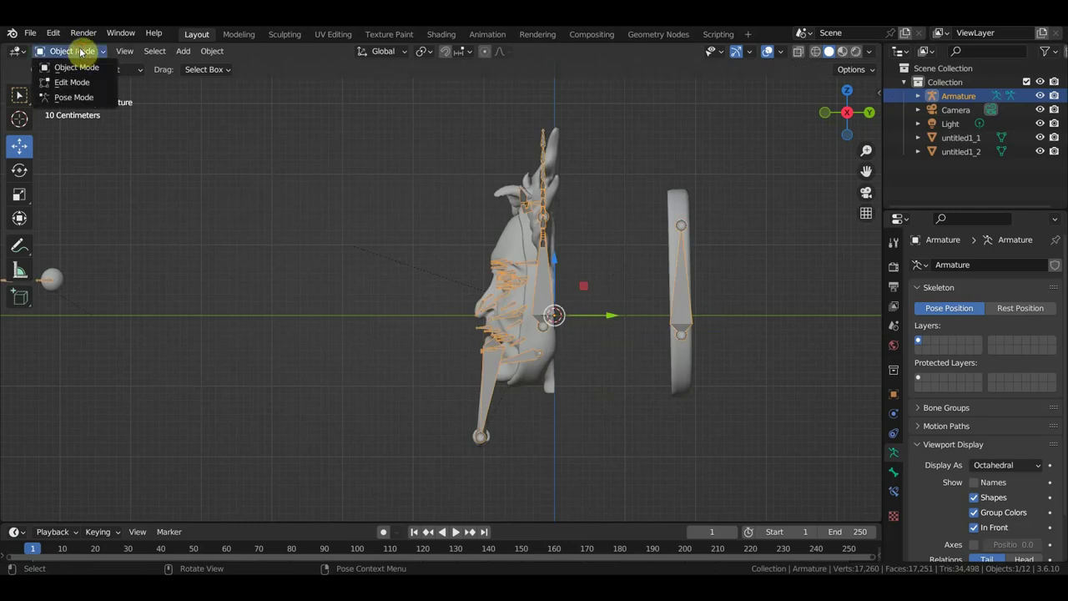
left_click(81, 82)
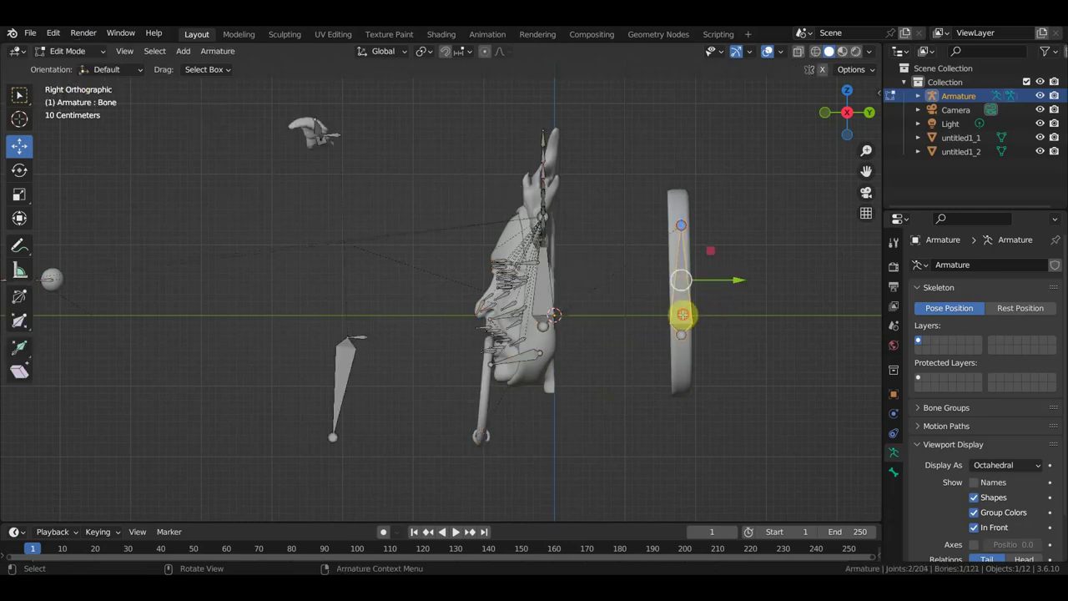
key("alt+p")
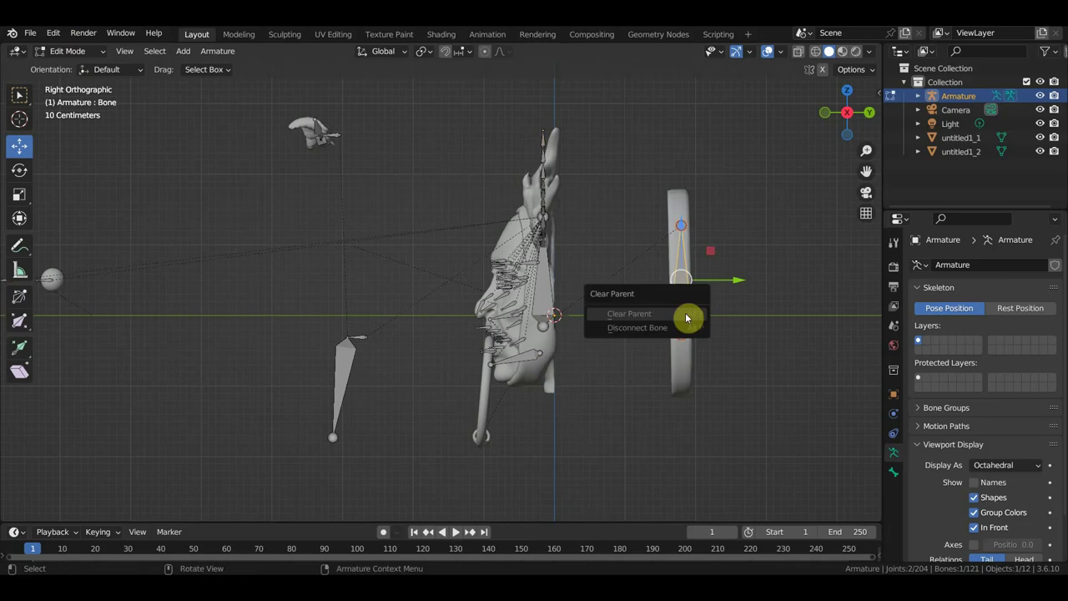
left_click(689, 318)
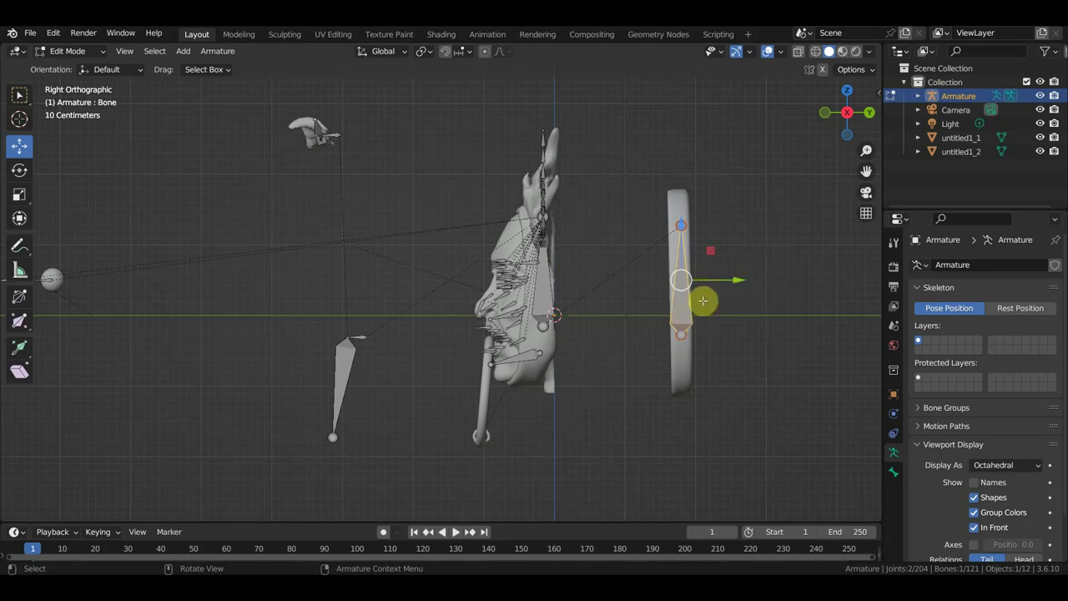
Parent the ring bone to Bone.001 with Keep Offset and reselect it in Pose Mode
left_click(542, 298, "shift")
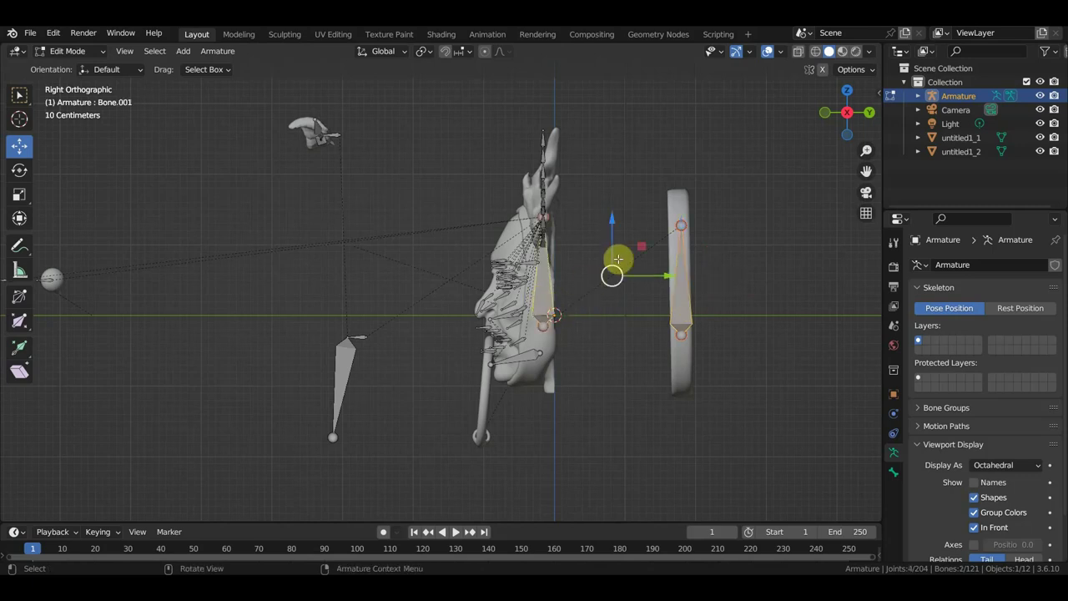
key("ctrl+p")
left_click(644, 191)
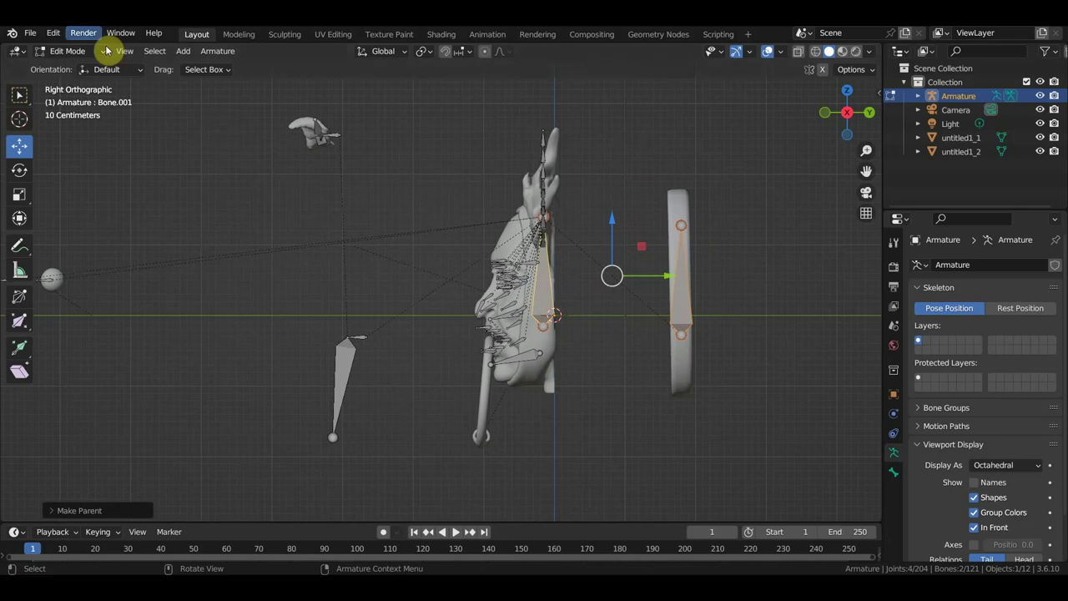
left_click(67, 51)
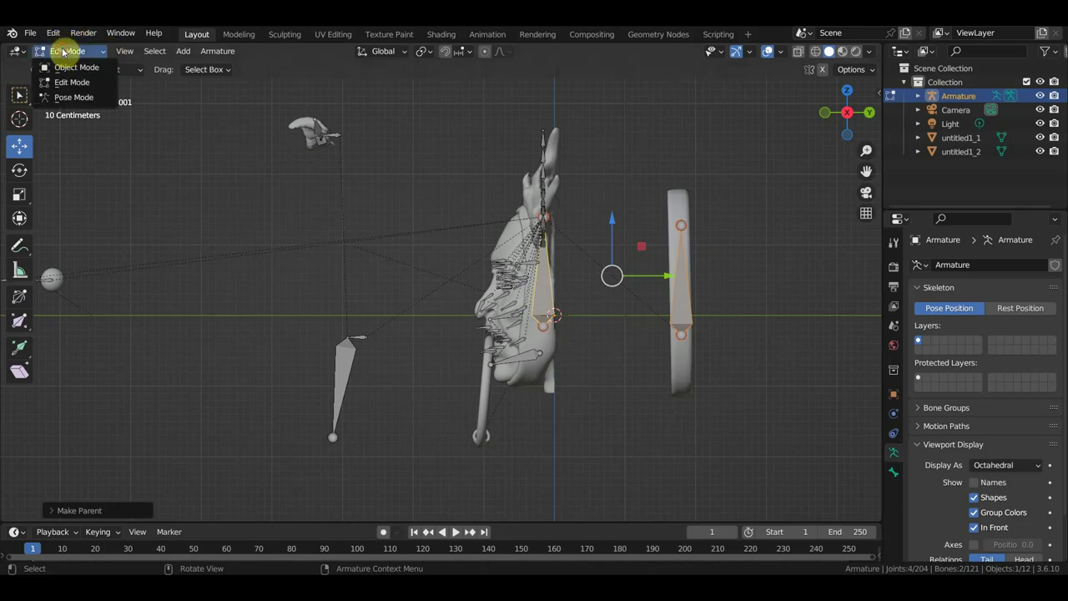
left_click(73, 98)
left_click(696, 299)
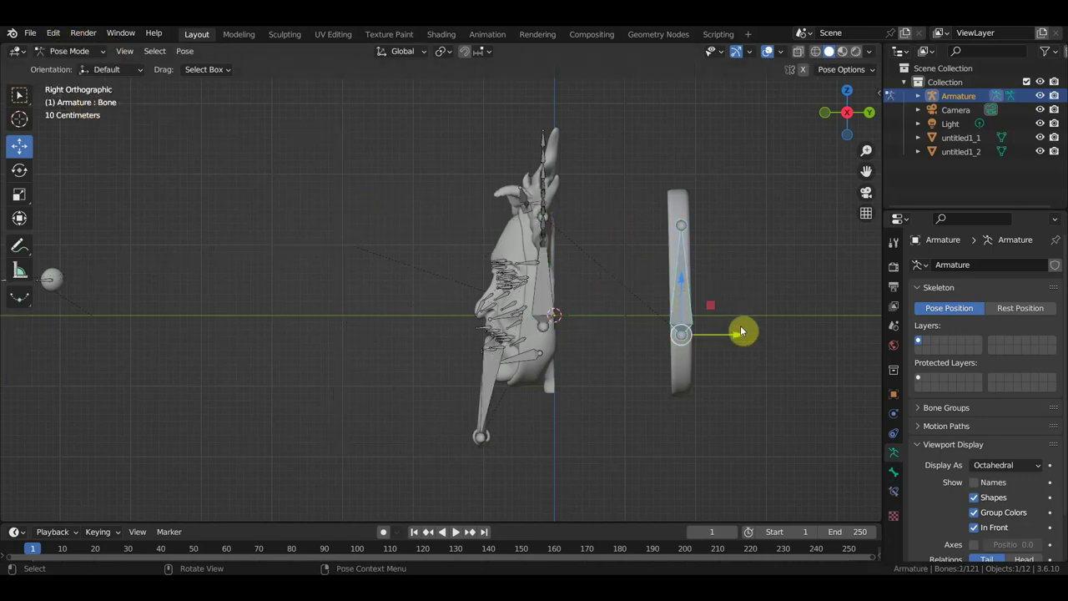
Slide the ring's bone left toward the head, then orbit round to the eyeballs
mouse_move(743, 329)
left_mouse_down()
mouse_move(618, 336)
mouse_move(615, 345)
left_mouse_up()
mouse_move(159, 331)
middle_mouse_down()
mouse_move(239, 312)
mouse_move(325, 337)
mouse_move(585, 289)
mouse_move(286, 310)
mouse_move(562, 241)
middle_mouse_up()
scroll(374, 326, "up", 3)
scroll(588, 275, "up", 3)
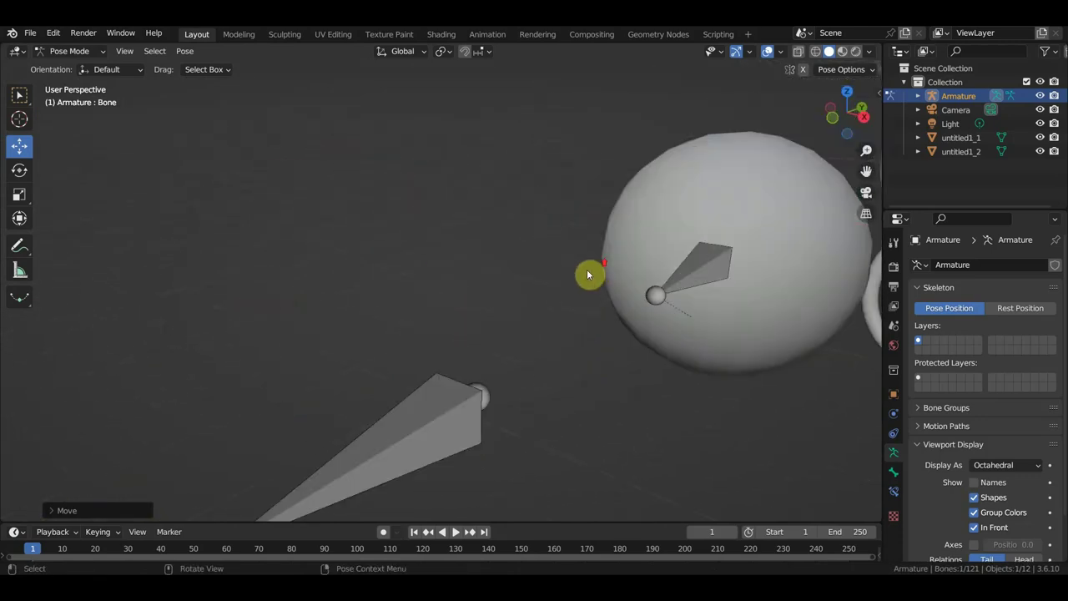
scroll(586, 275, "down", 3)
scroll(577, 284, "down", 3)
middle_click_drag(577, 284, 520, 253)
scroll(503, 255, "up", 3)
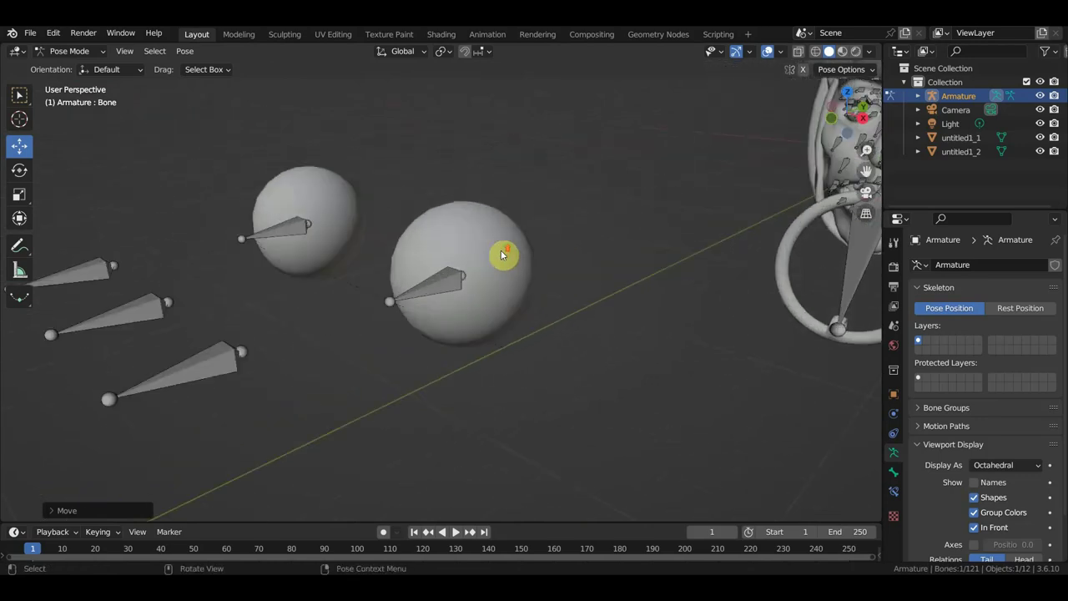
scroll(501, 259, "down", 5)
Select target Bone.117 and eye Bone.116, and bring up the constraints-with-targets menu
left_click(377, 313)
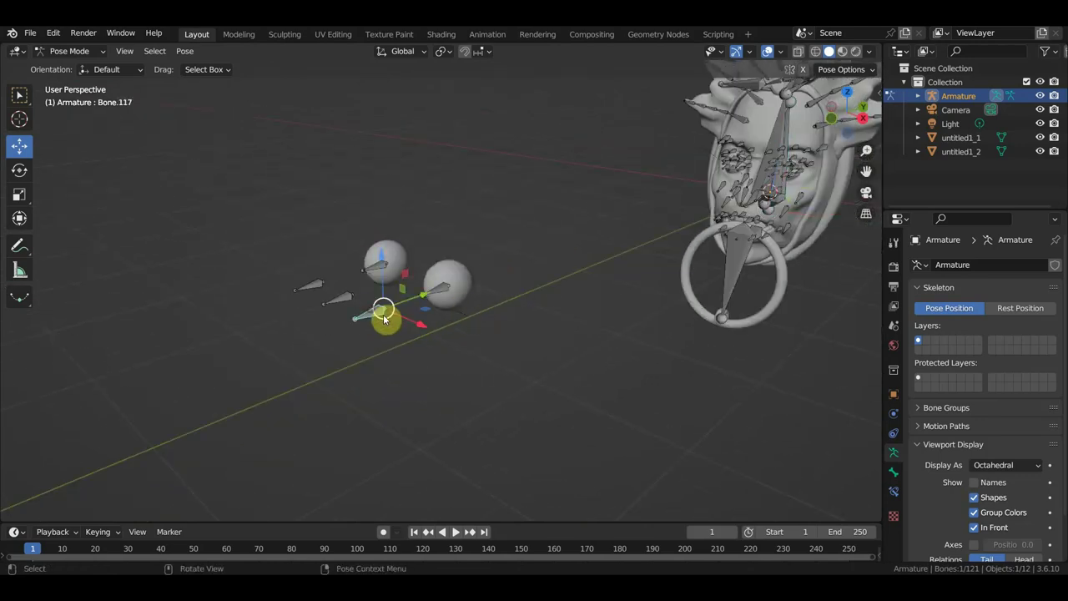
left_click(442, 290, "shift")
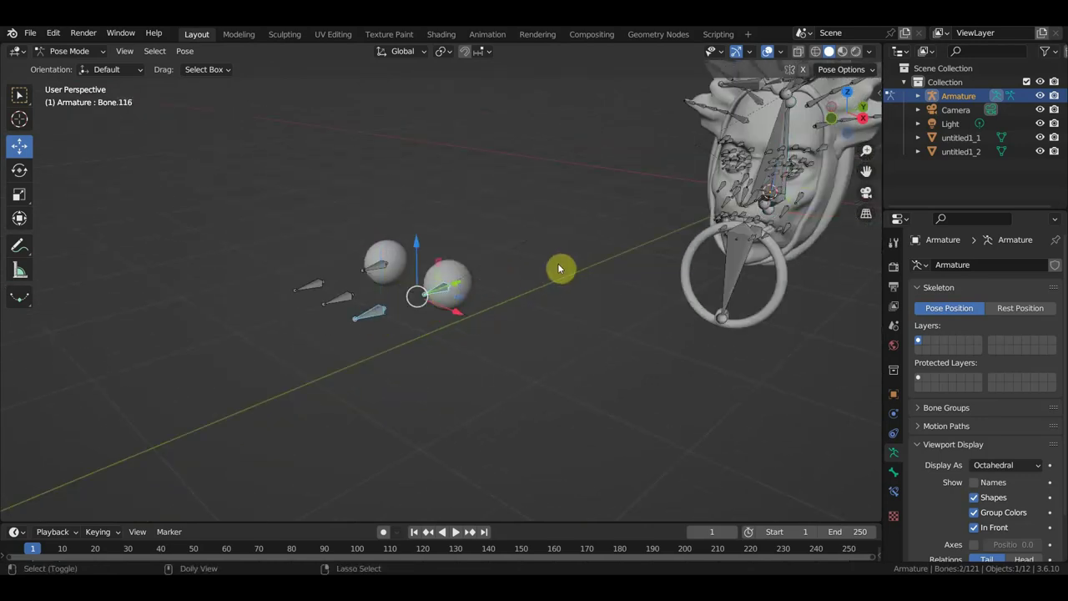
key("shift+ctrl+c")
Give Bone.116 a Track To constraint aiming at Bone.117 along the Y axis
left_click(380, 384)
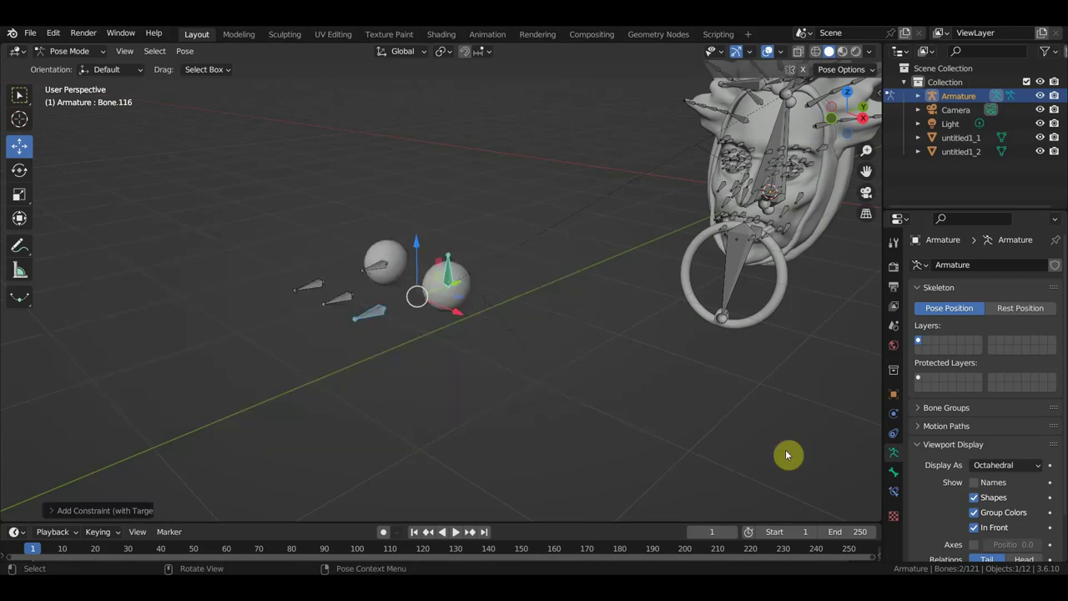
scroll(484, 310, "up", 2)
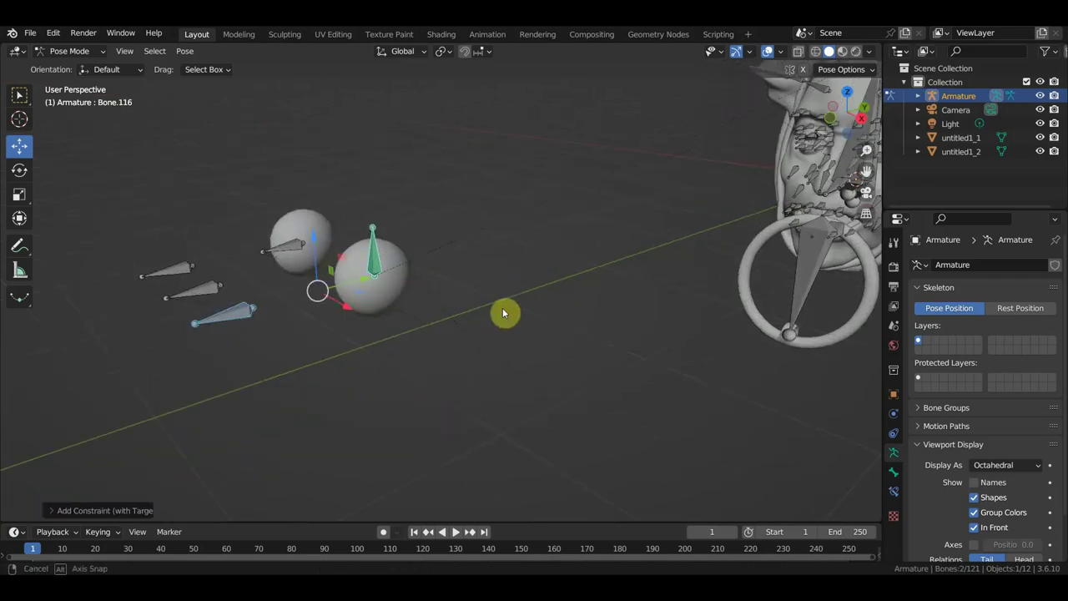
left_click(895, 493)
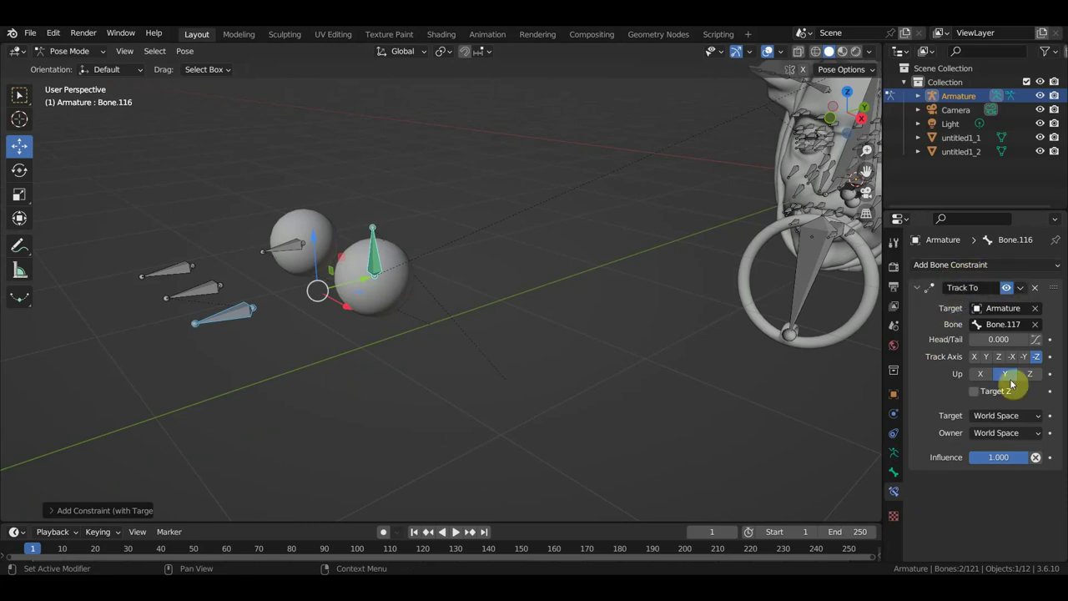
left_click(986, 357)
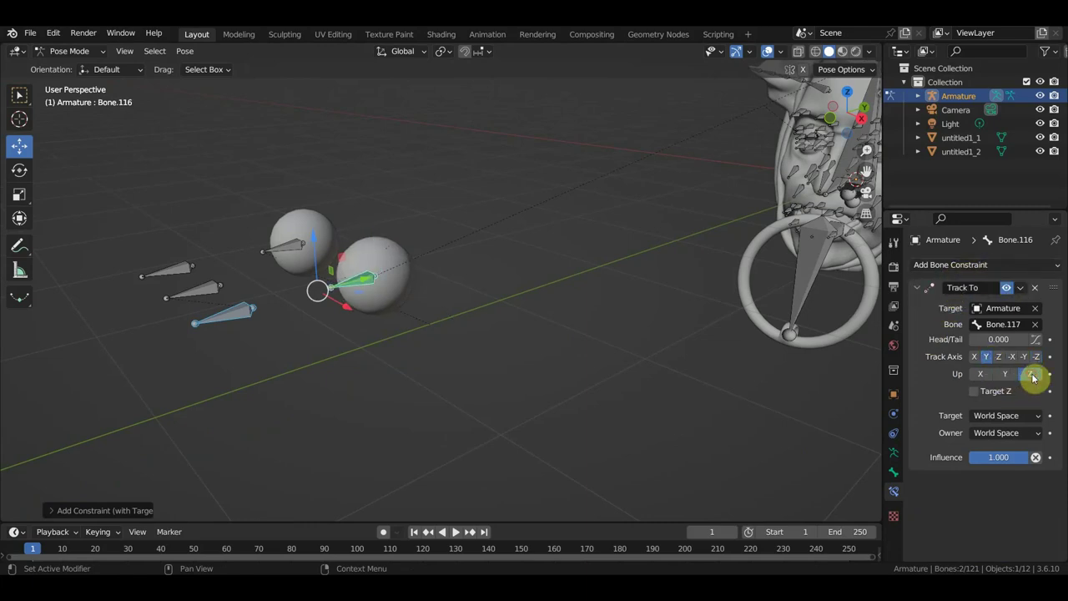
Add a Track To constraint on Bone.119 aiming at Bone.120, track axis Y, up Z
left_click(187, 266)
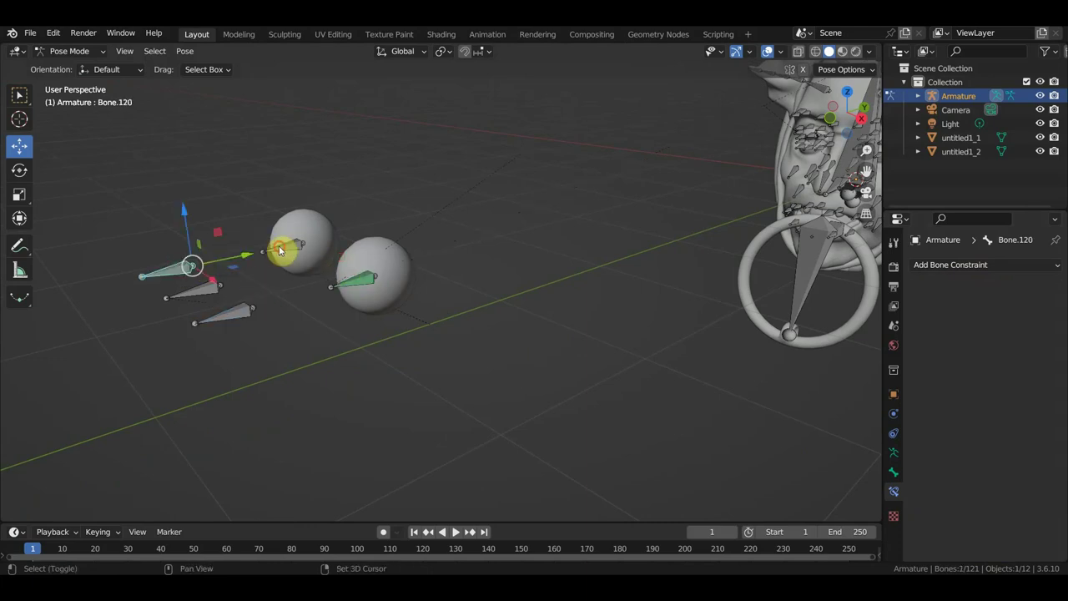
left_click(281, 250, "shift")
key("ctrl+shift+c")
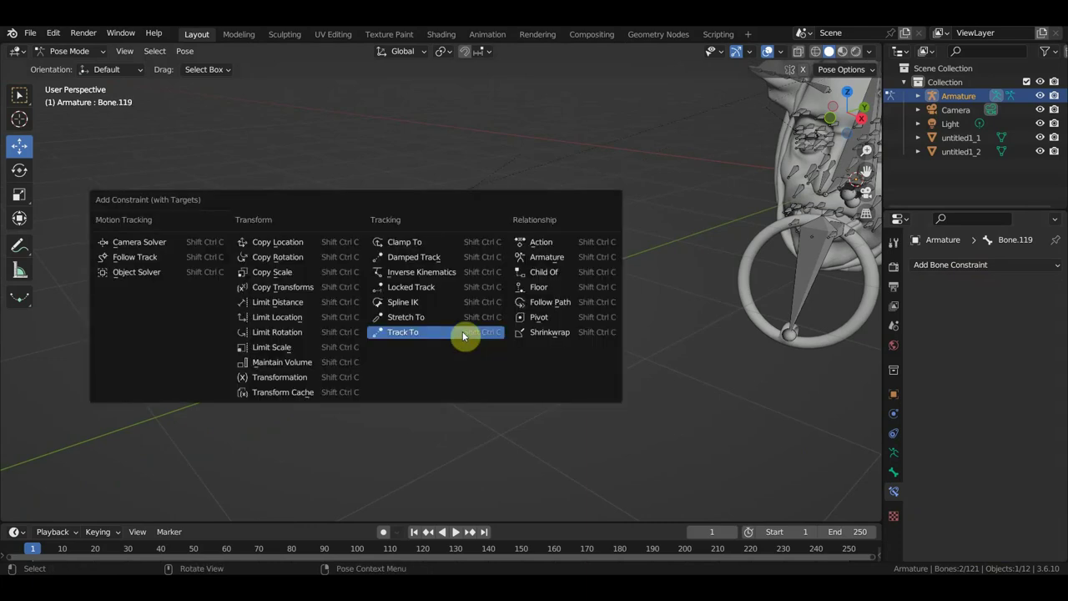
left_click(465, 337)
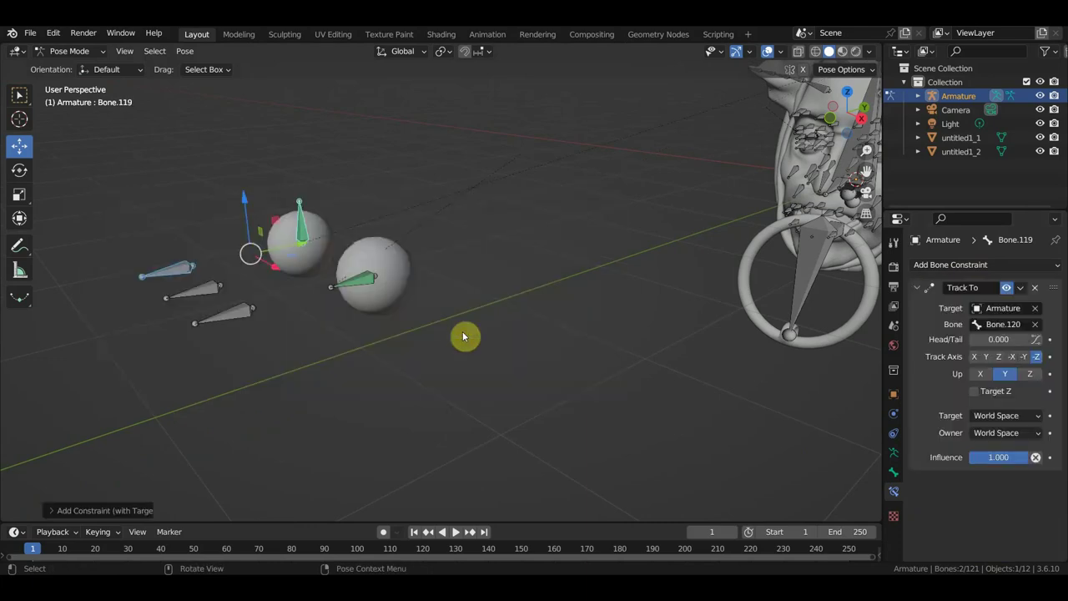
left_click(986, 356)
left_click(1031, 376)
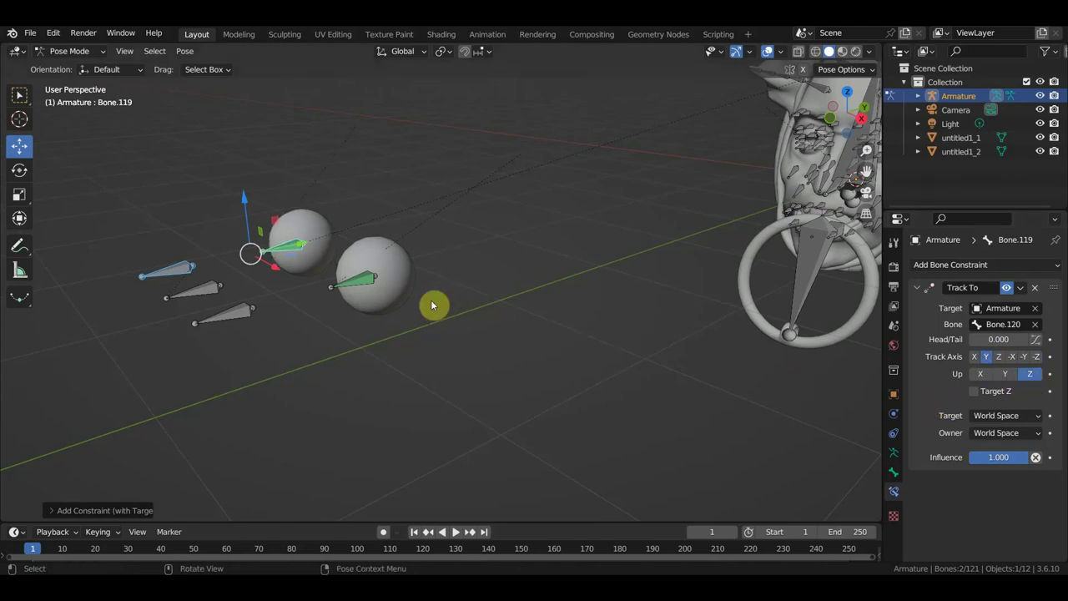
left_click(203, 291)
mouse_move(203, 291)
middle_mouse_down()
mouse_move(362, 322)
mouse_move(412, 371)
middle_mouse_up()
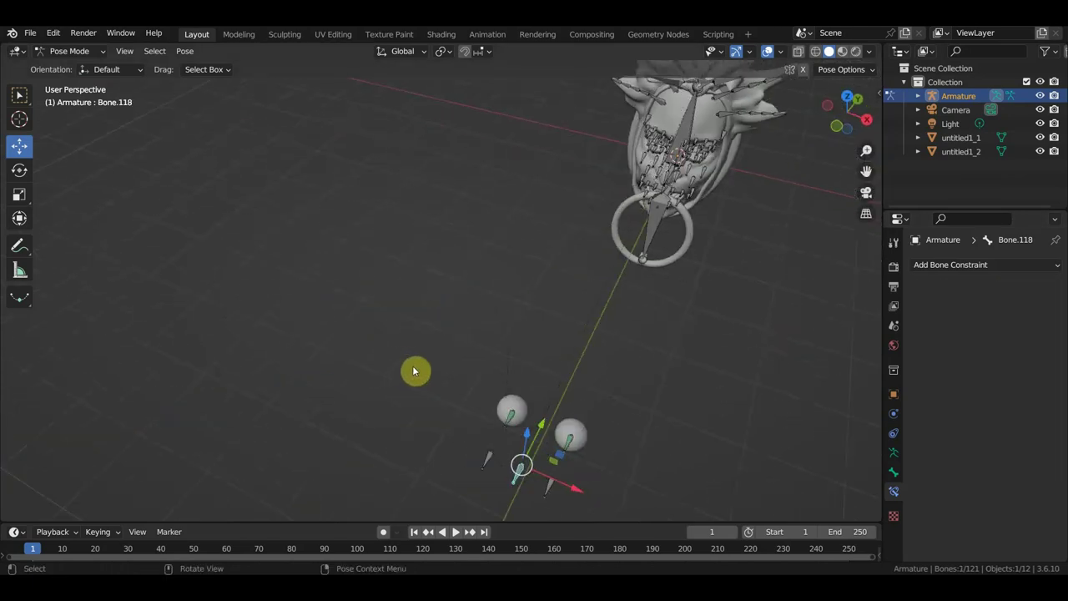
Move the eye target control bone along X, then along Y in front of the face
middle_click_drag(610, 415, 570, 298, "shift")
scroll(570, 300, "up", 4)
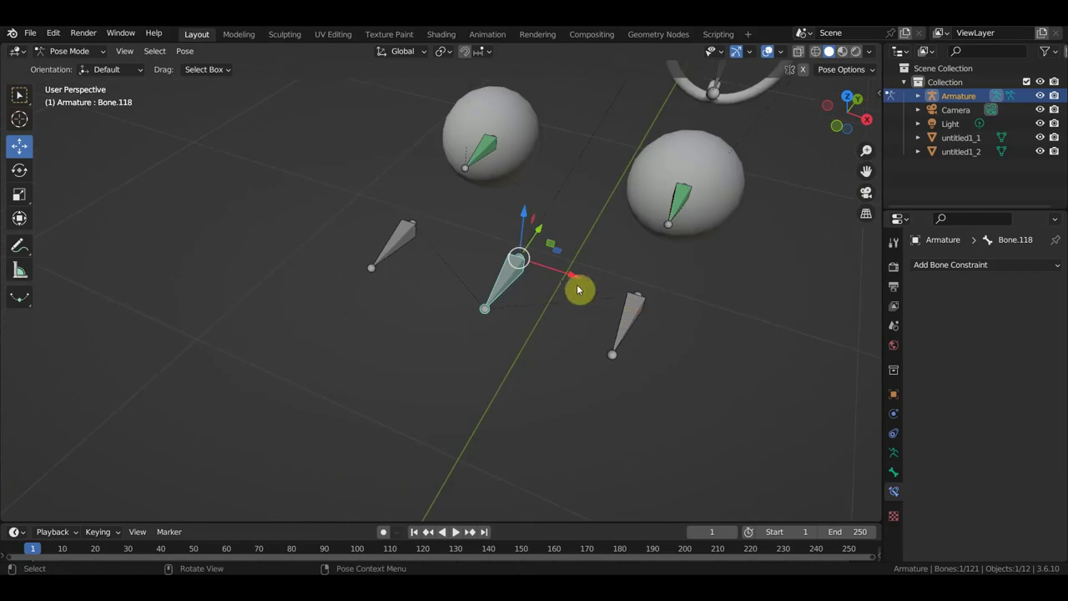
key("g")
key("x")
left_click(570, 288)
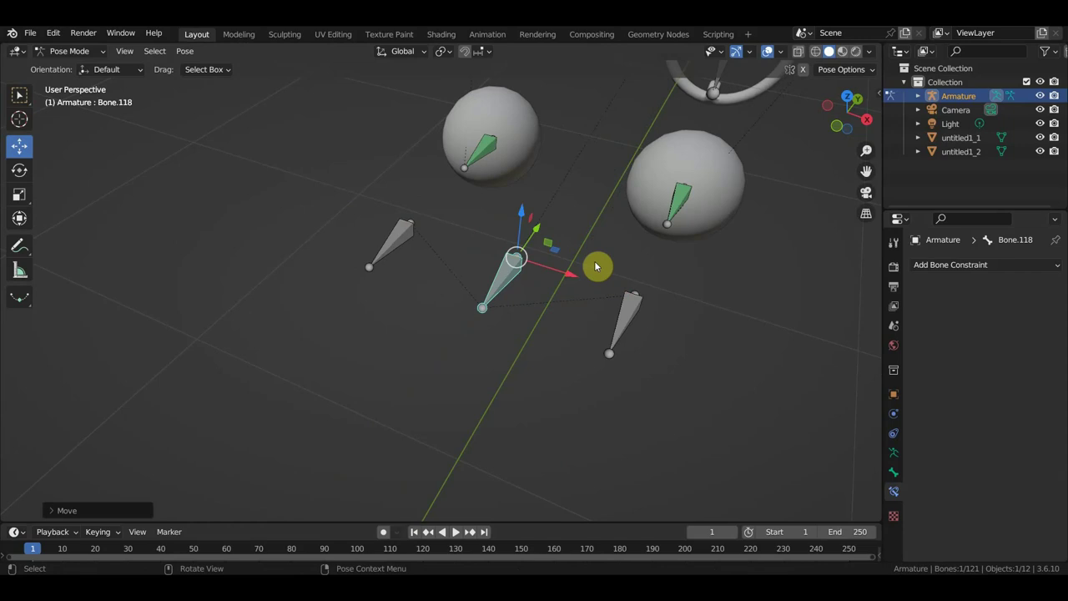
mouse_move(570, 289)
middle_mouse_down("alt")
mouse_move(560, 271)
mouse_move(577, 323)
middle_mouse_up("alt")
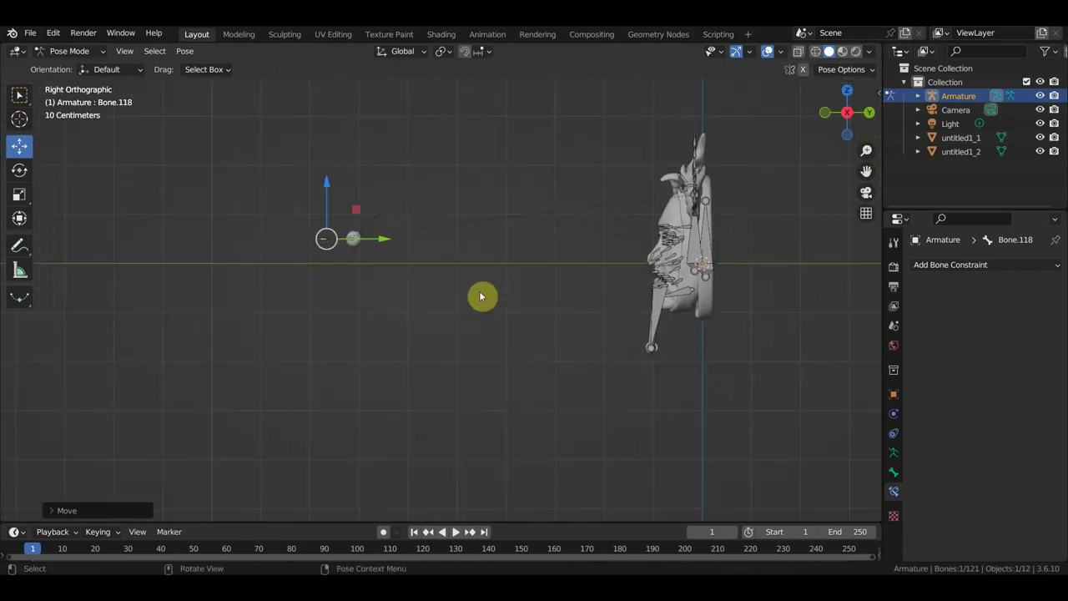
left_click_drag(386, 243, 389, 241)
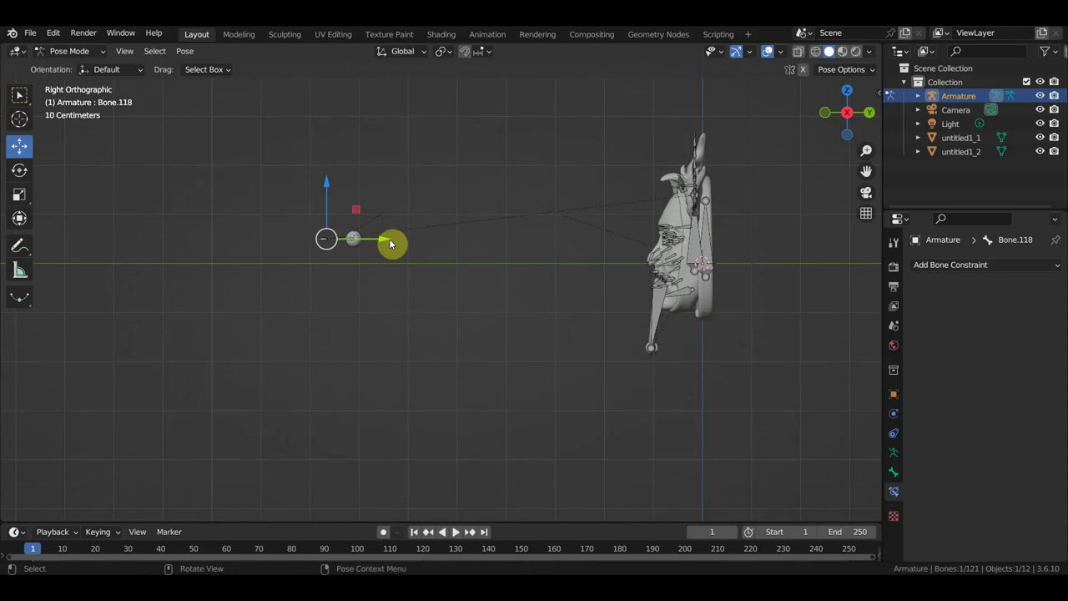
From the right side view, adjust the target bones along Y closer in front of the head
mouse_move(417, 291)
middle_mouse_down()
mouse_move(423, 348)
mouse_move(407, 345)
middle_mouse_up()
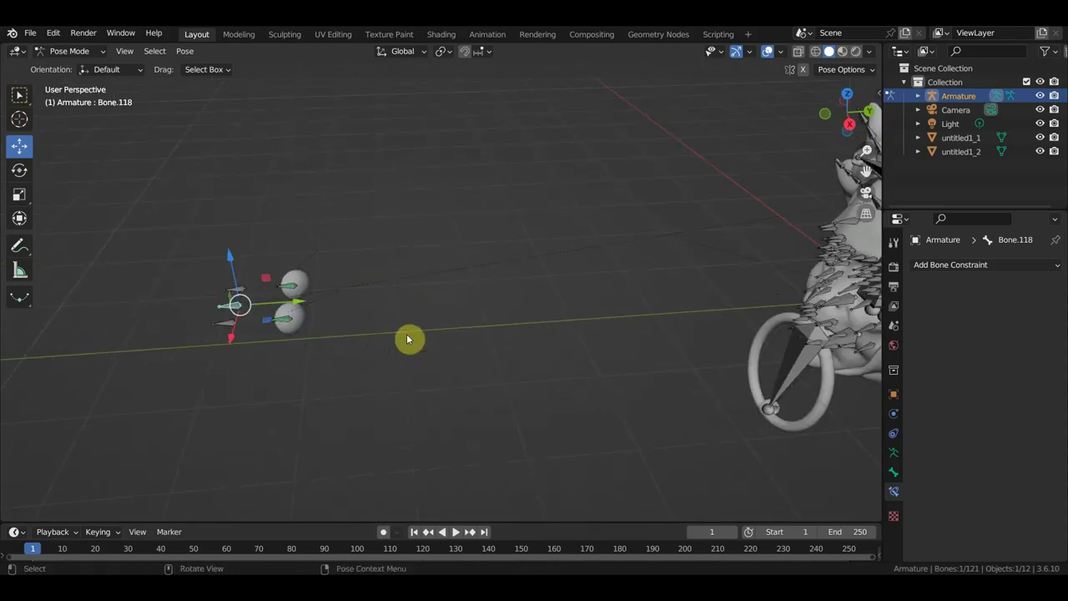
key("KP_3")
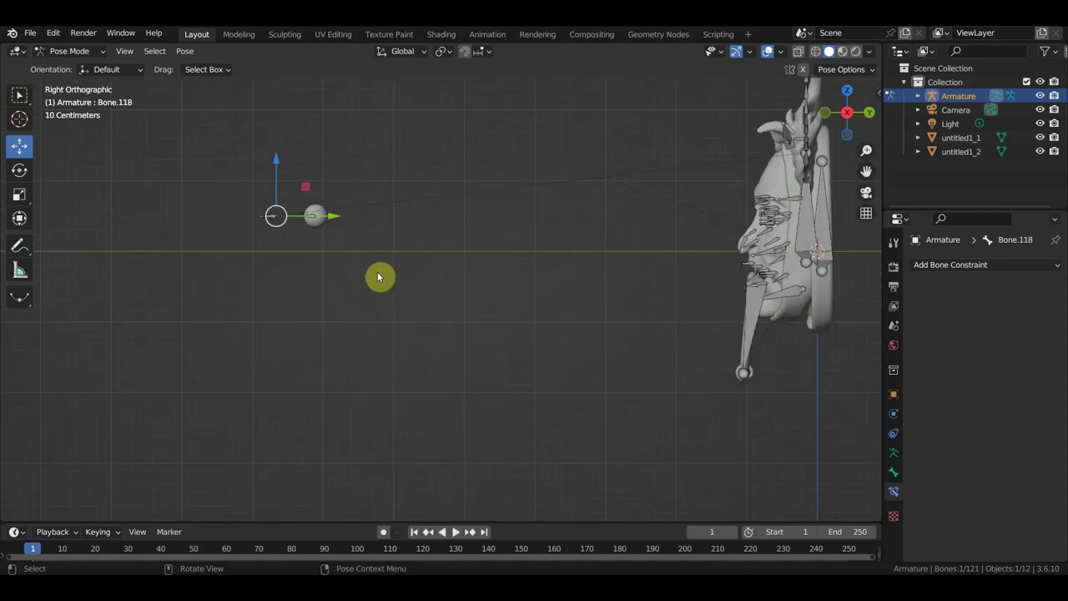
left_click_drag(338, 226, 191, 153)
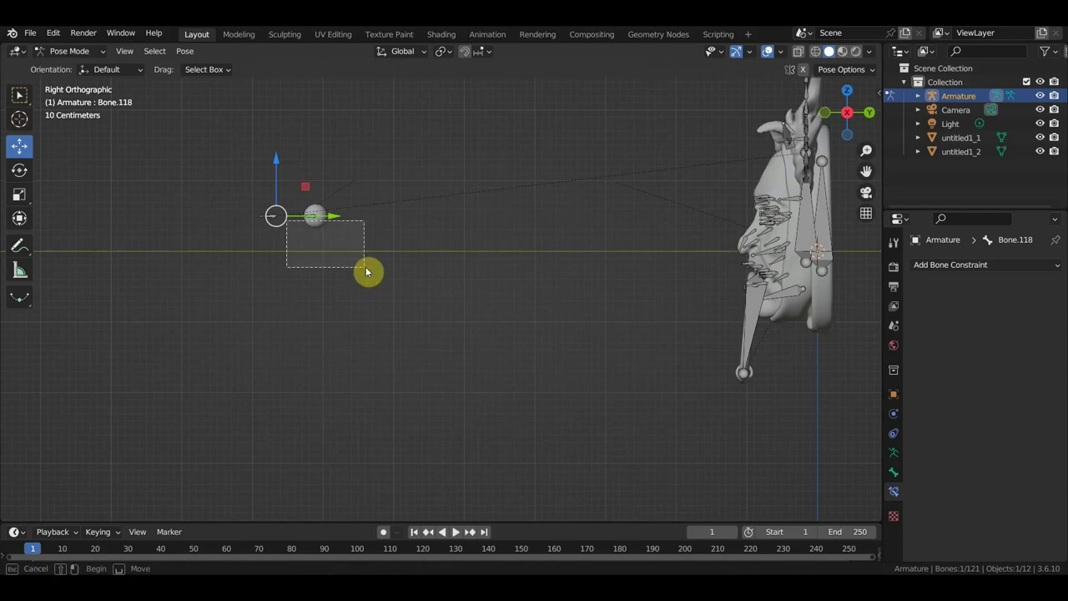
scroll(191, 153, "down", 2)
left_click_drag(420, 250, 689, 269)
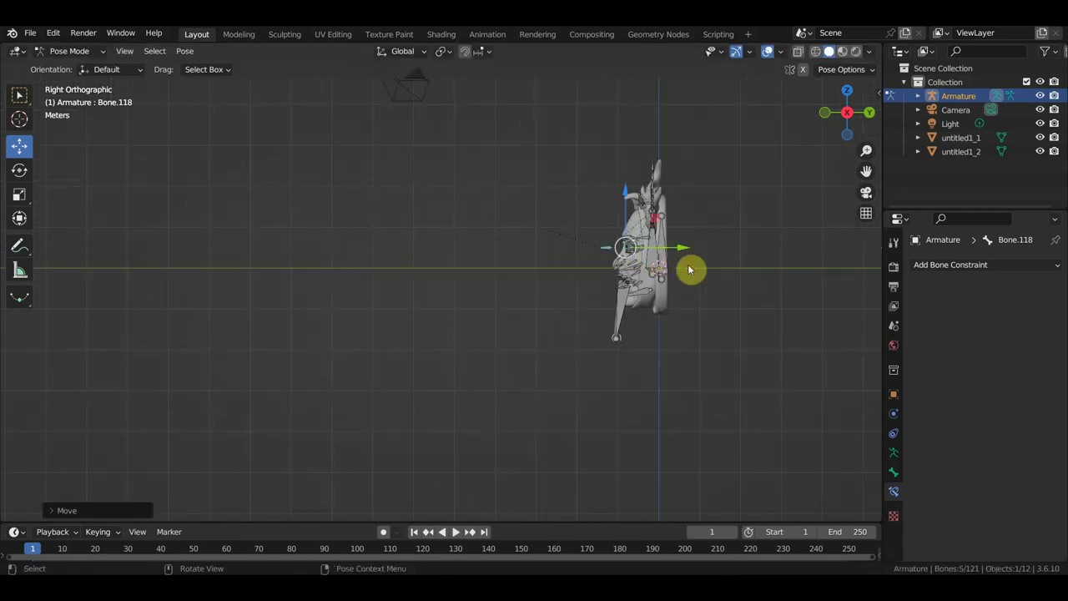
scroll(709, 263, "up", 3)
middle_click_drag(713, 262, 336, 281, "shift")
scroll(529, 244, "up", 3)
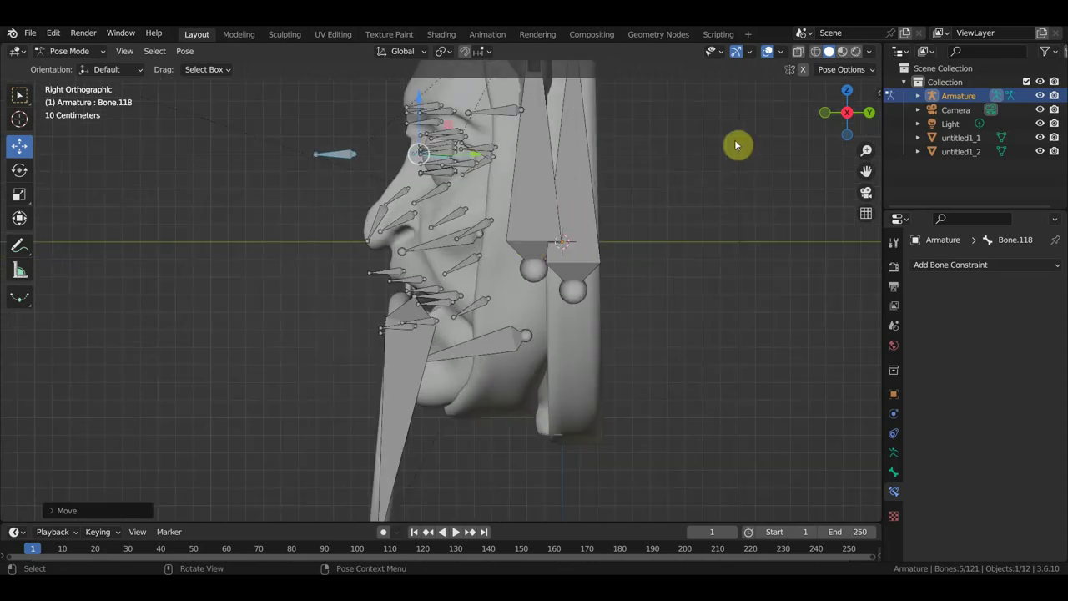
mouse_move(737, 145)
middle_mouse_down()
mouse_move(793, 162)
mouse_move(752, 173)
middle_mouse_up()
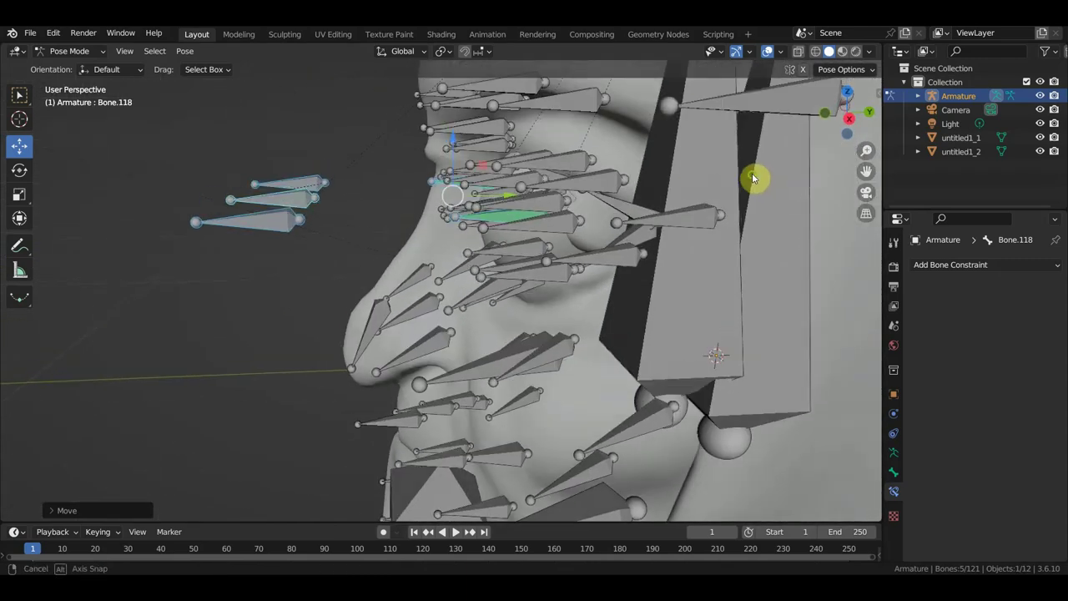
Hide the overlays and push the eyeball back into its socket
left_click(766, 51)
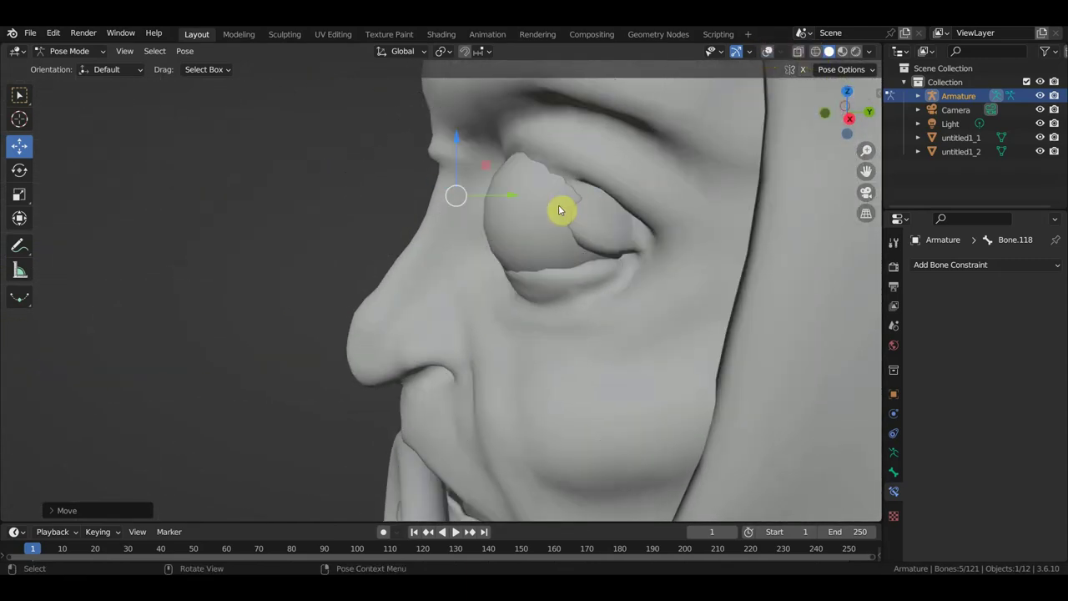
left_click_drag(511, 195, 535, 198)
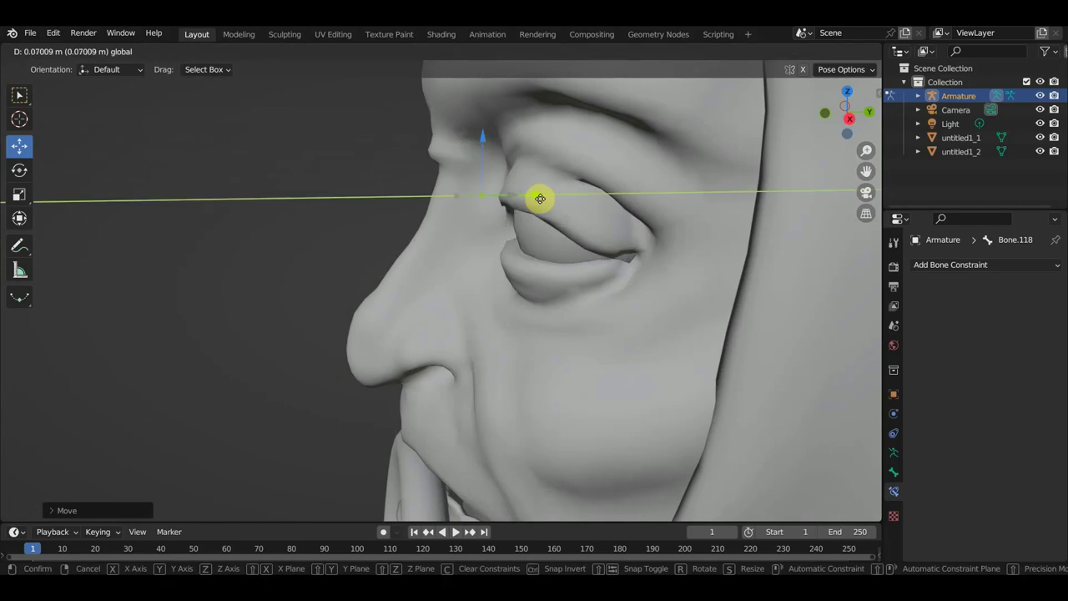
left_click_drag(544, 199, 546, 201)
mouse_move(546, 200)
middle_mouse_down()
mouse_move(660, 231)
mouse_move(715, 219)
mouse_move(766, 182)
middle_mouse_up()
left_click(767, 50)
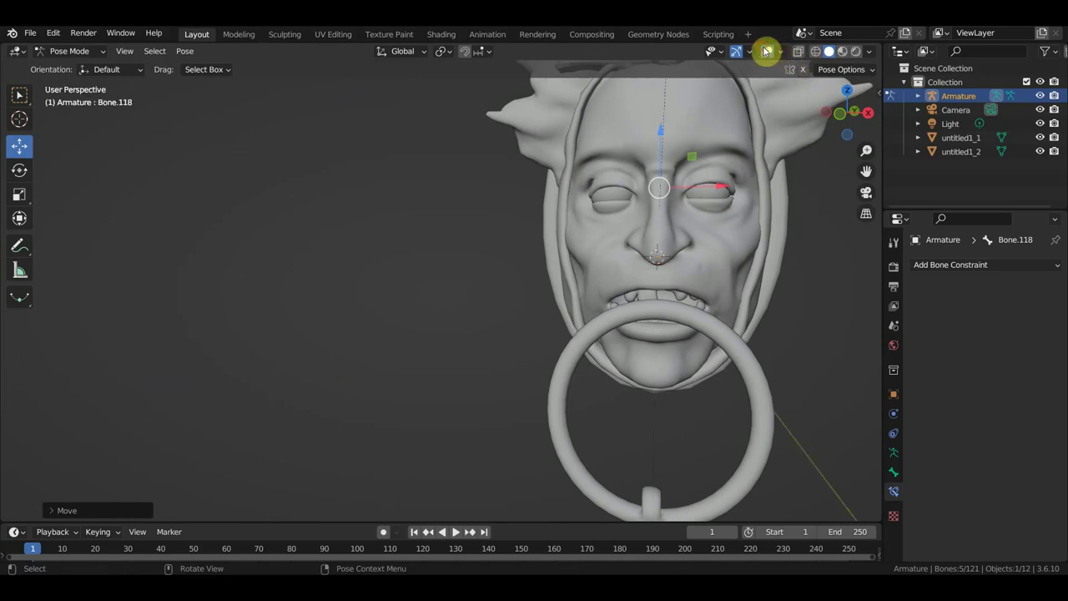
key("alt+z")
key("KP_1")
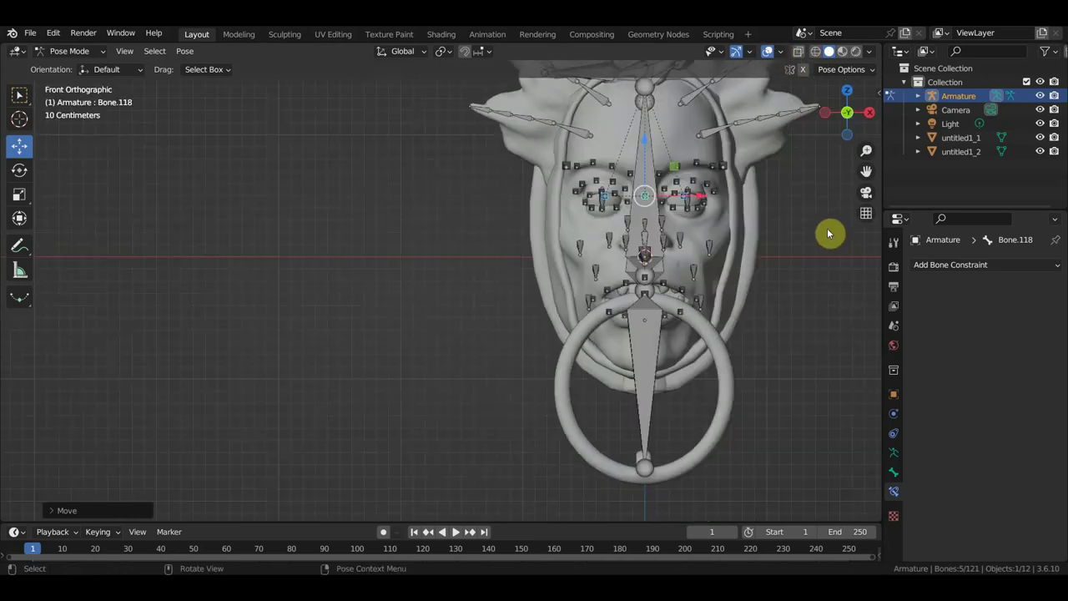
scroll(813, 251, "down", 2)
scroll(684, 271, "up", 1)
scroll(561, 292, "up", 1)
scroll(538, 310, "up", 1)
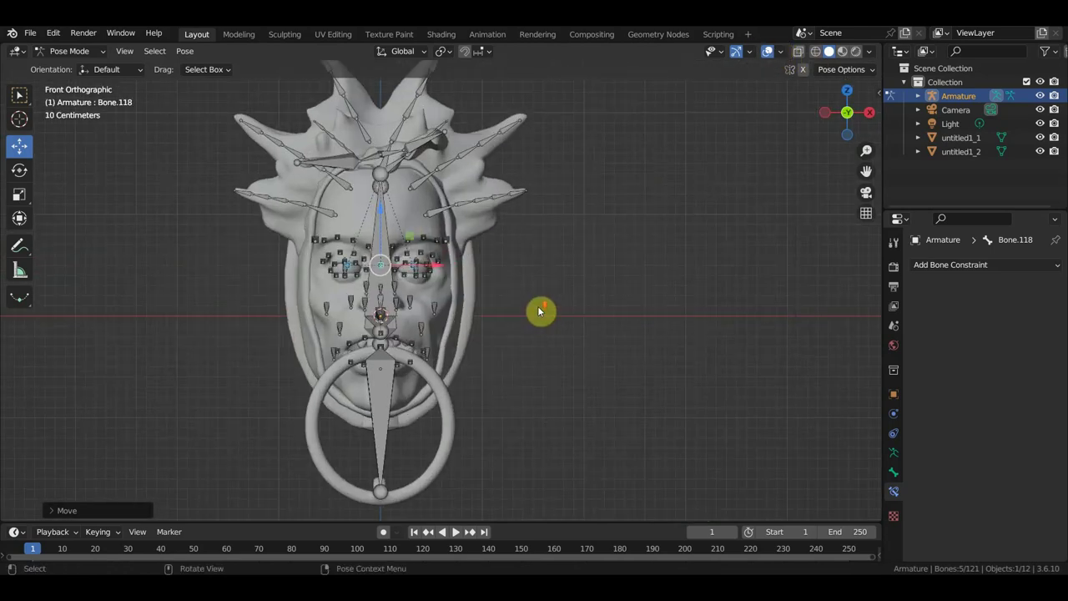
scroll(505, 140, "up", 1)
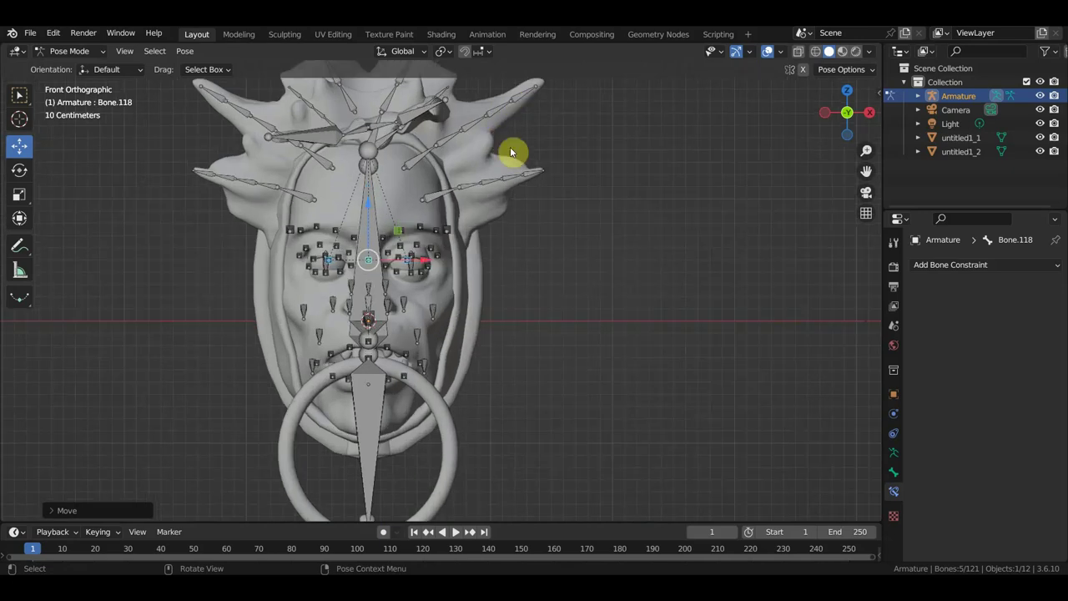
scroll(526, 180, "up", 1)
scroll(600, 216, "up", 1)
scroll(644, 219, "up", 1)
scroll(645, 218, "up", 1)
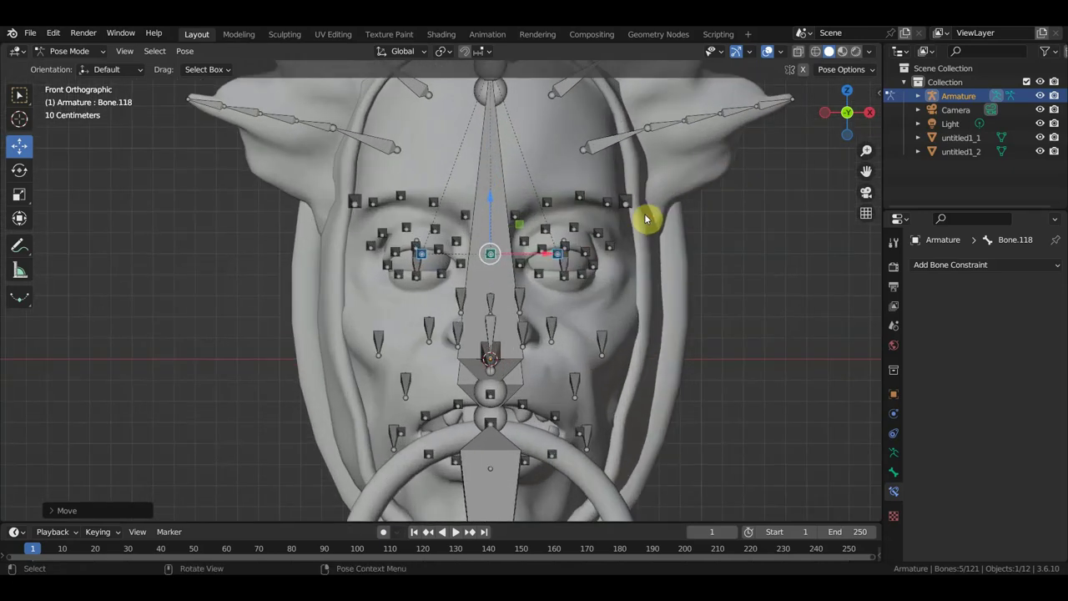
mouse_move(645, 219)
middle_mouse_down()
mouse_move(608, 265)
mouse_move(555, 265)
mouse_move(554, 250)
mouse_move(579, 262)
middle_mouse_up()
left_click(582, 253)
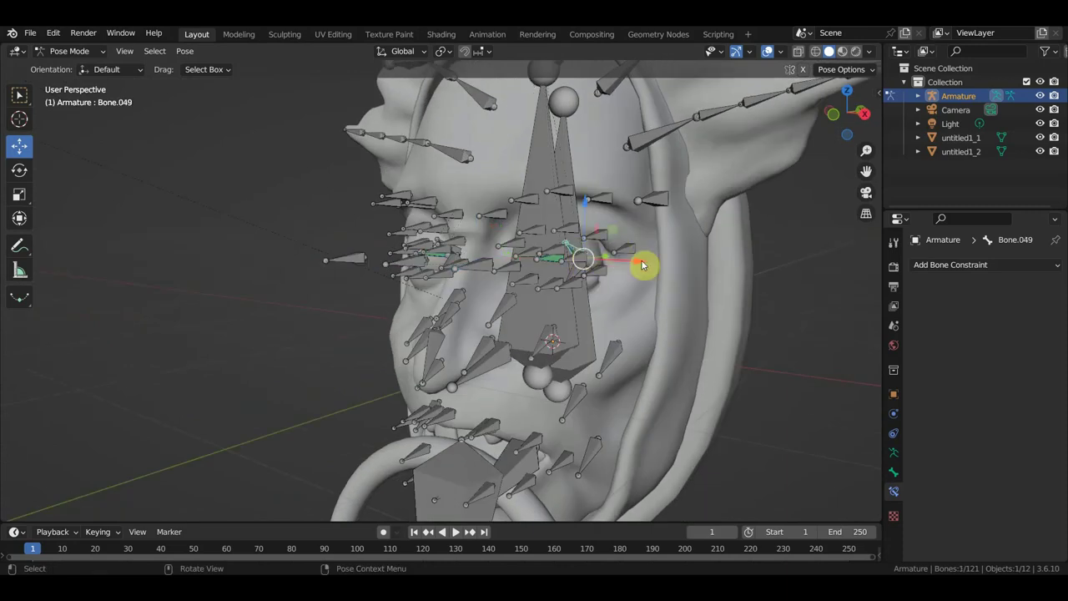
key("KP_3")
key("r")
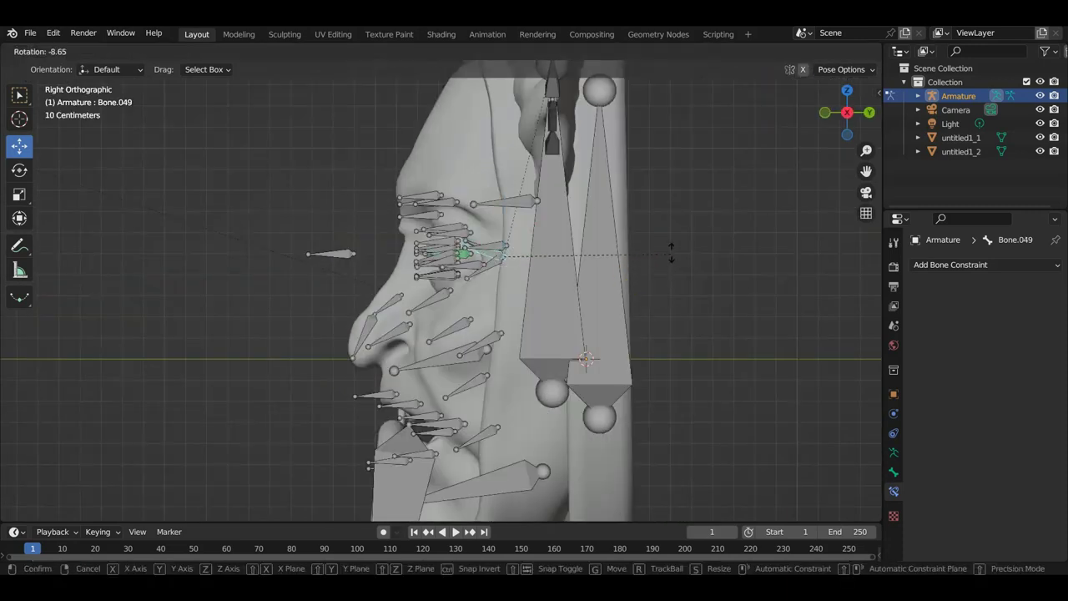
left_click(663, 222)
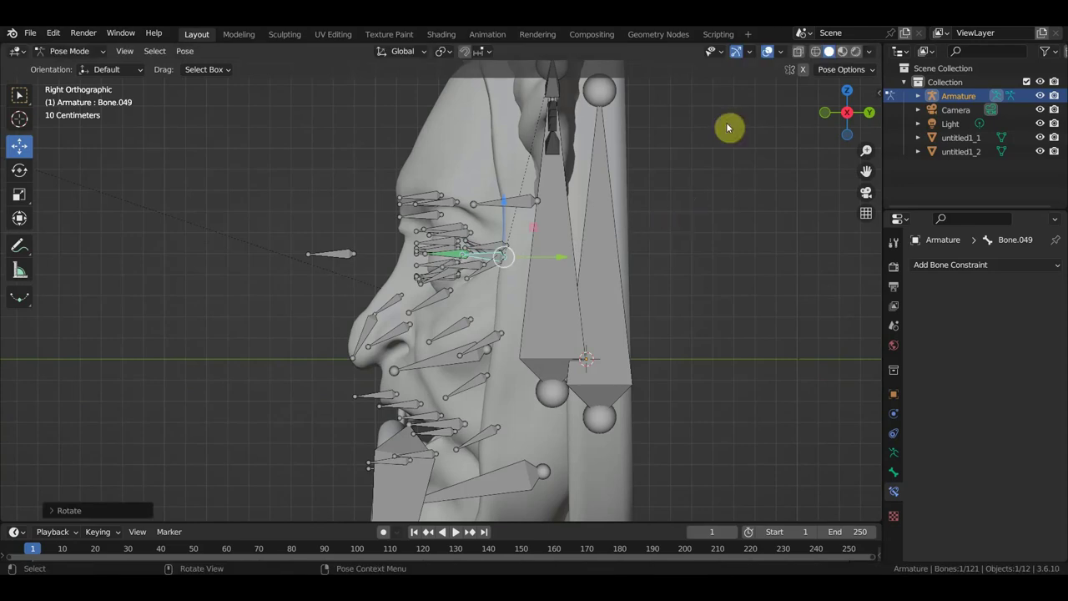
left_click(767, 51)
middle_click_drag(666, 178, 732, 245)
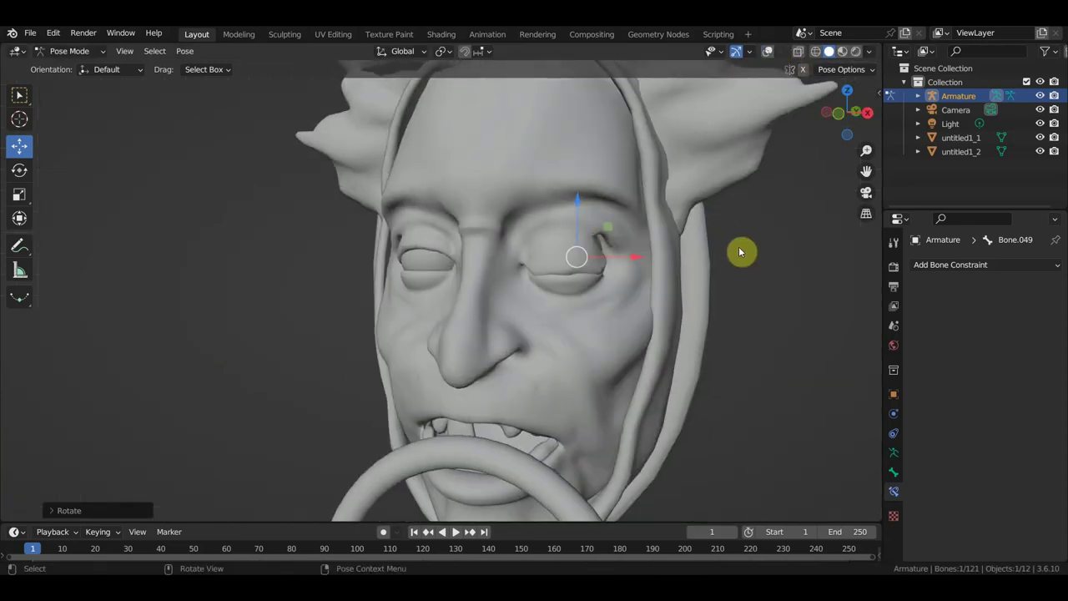
key("ctrl+z")
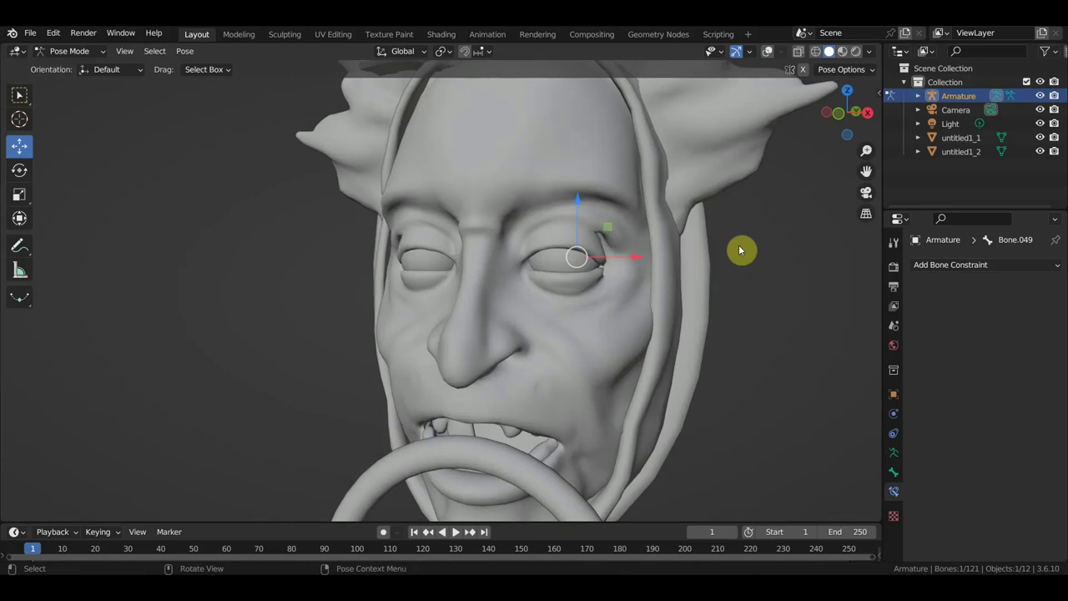
mouse_move(739, 251)
middle_mouse_down()
mouse_move(806, 229)
mouse_move(722, 248)
middle_mouse_up()
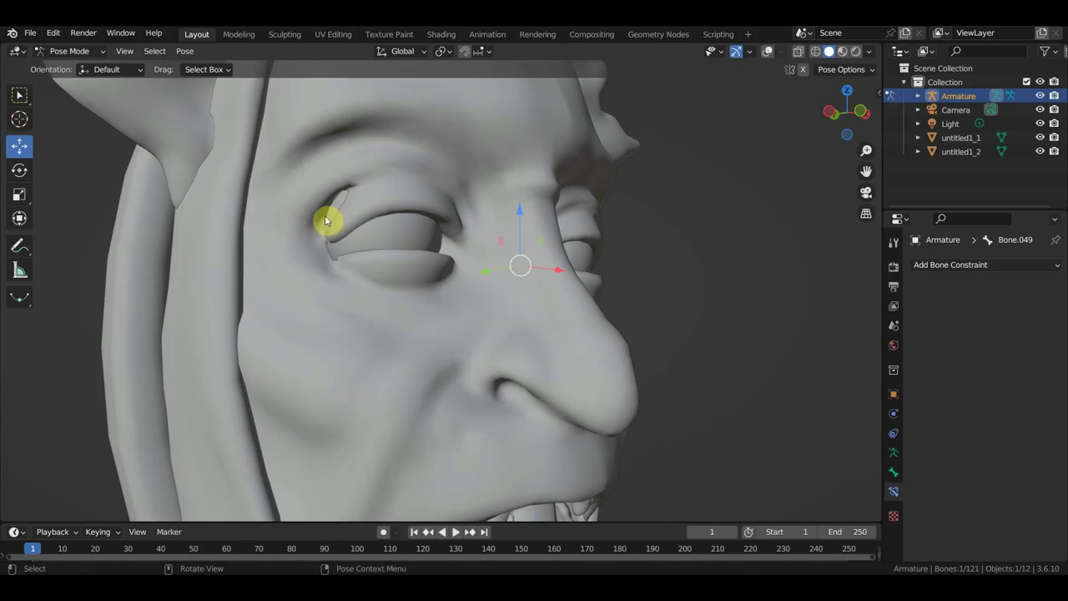
key("KP_1")
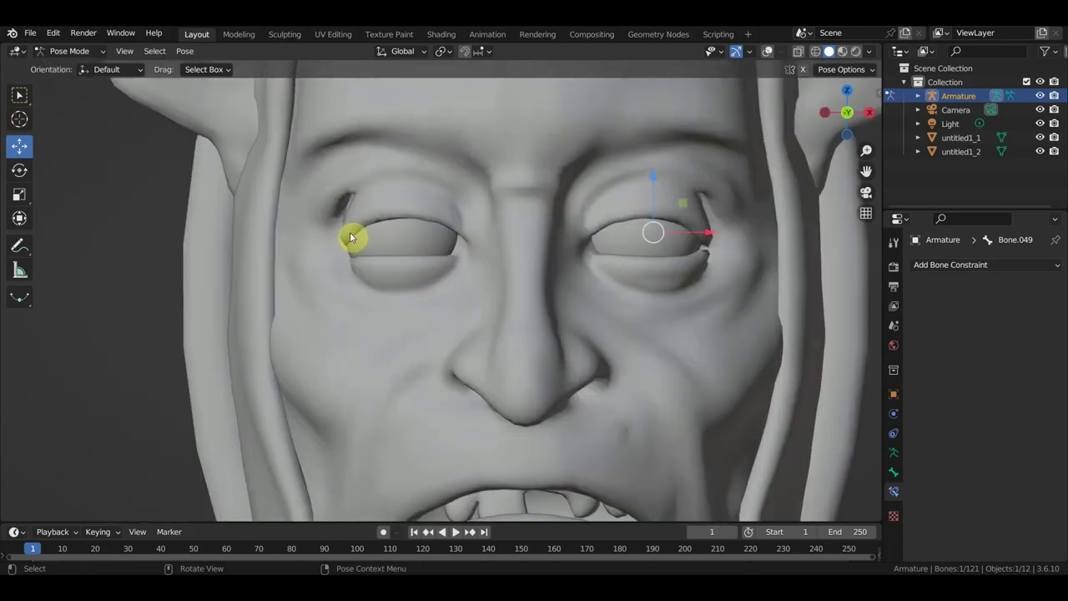
scroll(434, 254, "down", 3)
scroll(472, 275, "down", 2)
scroll(470, 273, "down", 2)
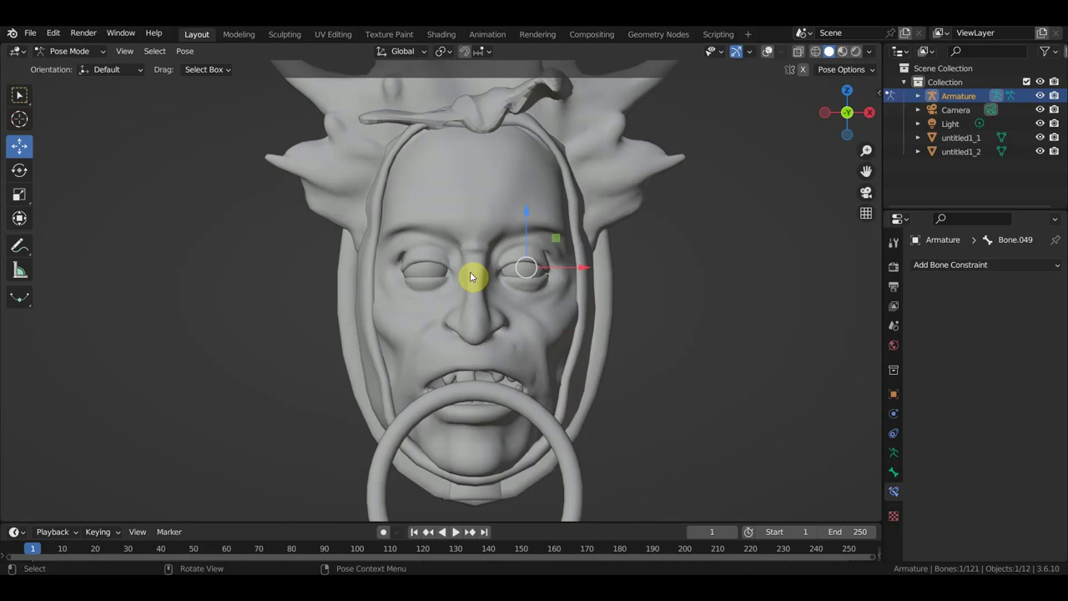
Return the armature to Object Mode and turn the viewport overlays back on
mouse_move(496, 269)
middle_mouse_down()
mouse_move(575, 336)
mouse_move(514, 337)
middle_mouse_up()
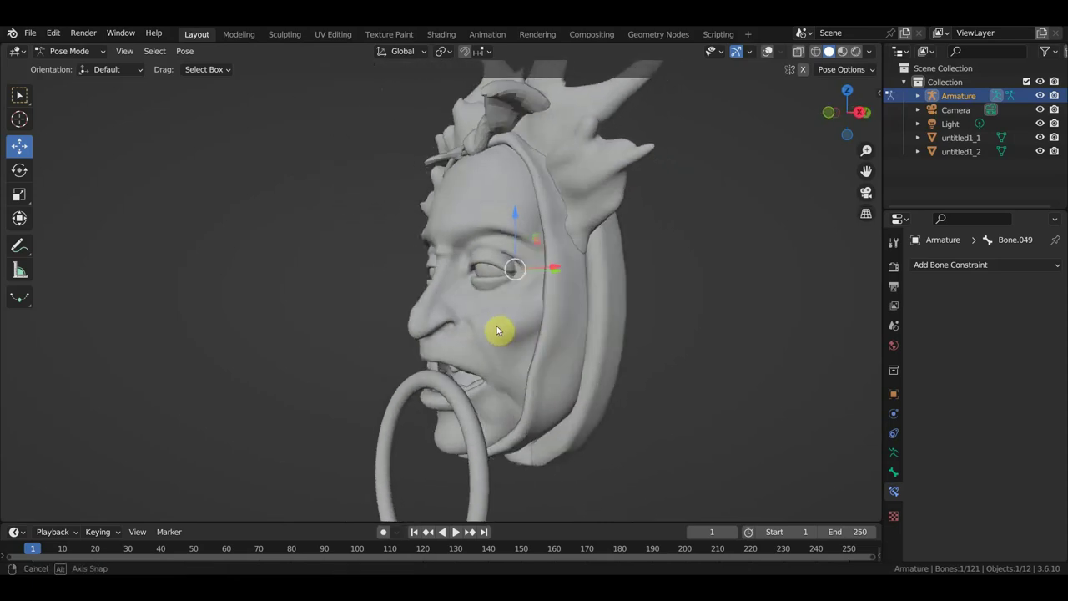
middle_click_drag(503, 332, 578, 321)
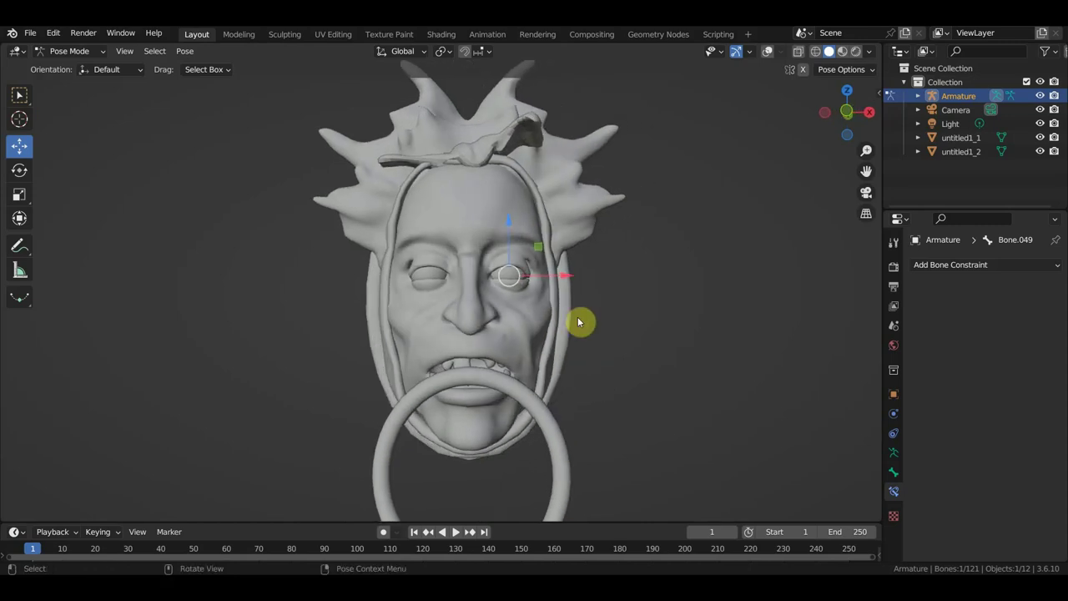
left_click(69, 51)
left_click(71, 64)
left_click(768, 51)
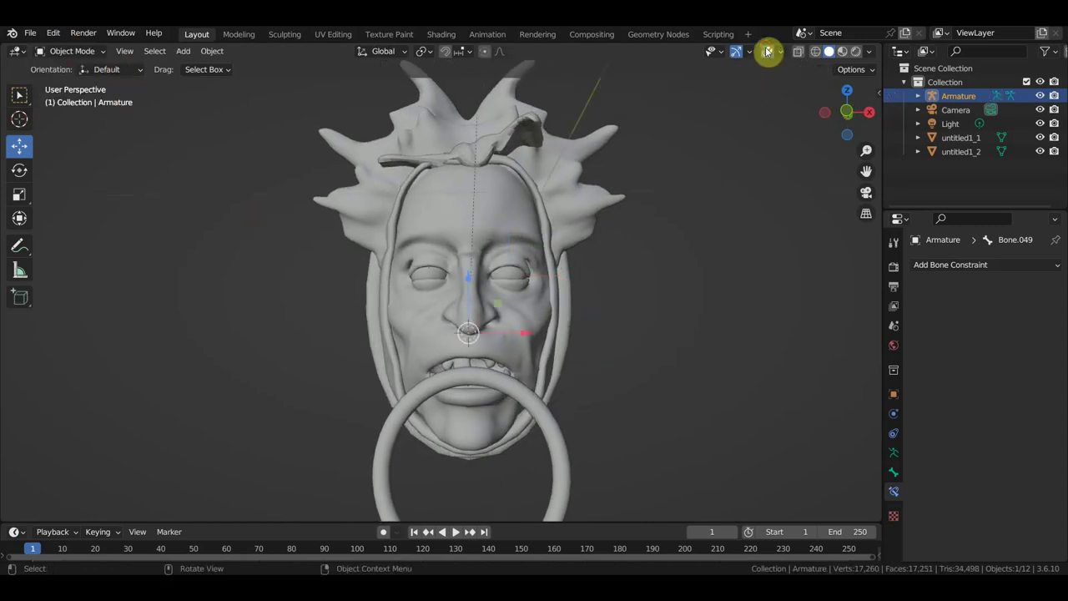
mouse_move(777, 236)
middle_mouse_down()
mouse_move(699, 238)
mouse_move(570, 354)
mouse_move(654, 246)
middle_mouse_up()
Bone-parent the untitled1_2 mesh to Bone.003, then return to Object Mode
left_click(515, 325)
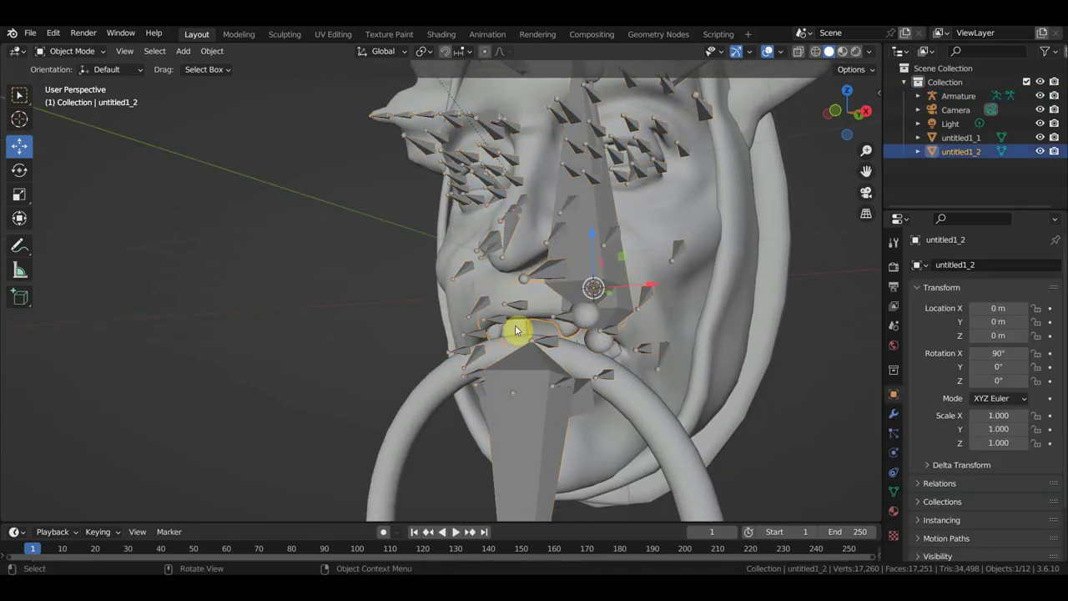
left_click(449, 294, "shift")
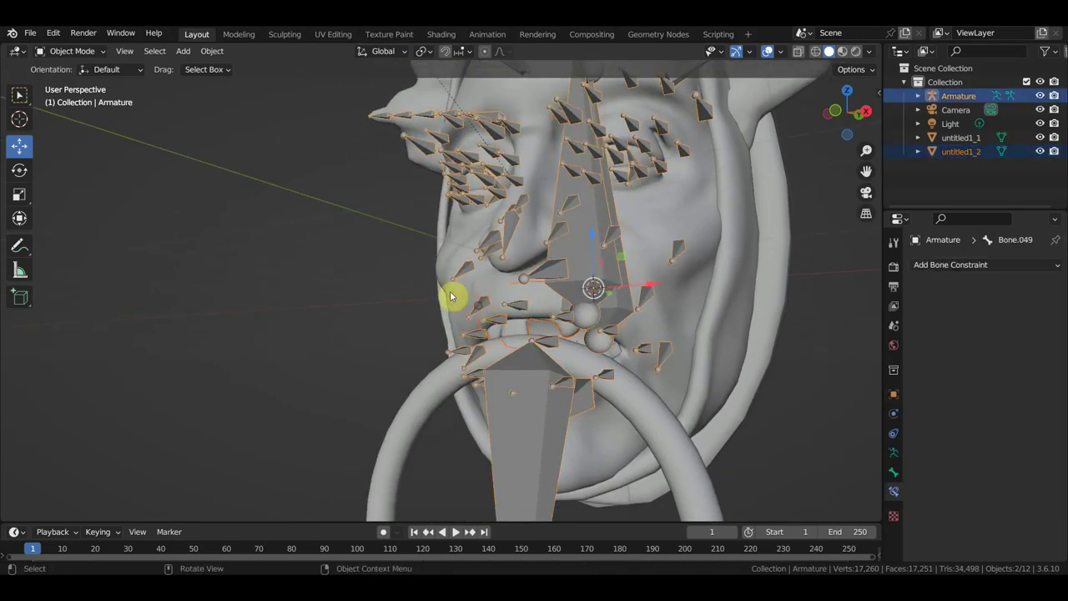
left_click(77, 51)
left_click(75, 98)
middle_click_drag(512, 270, 417, 296)
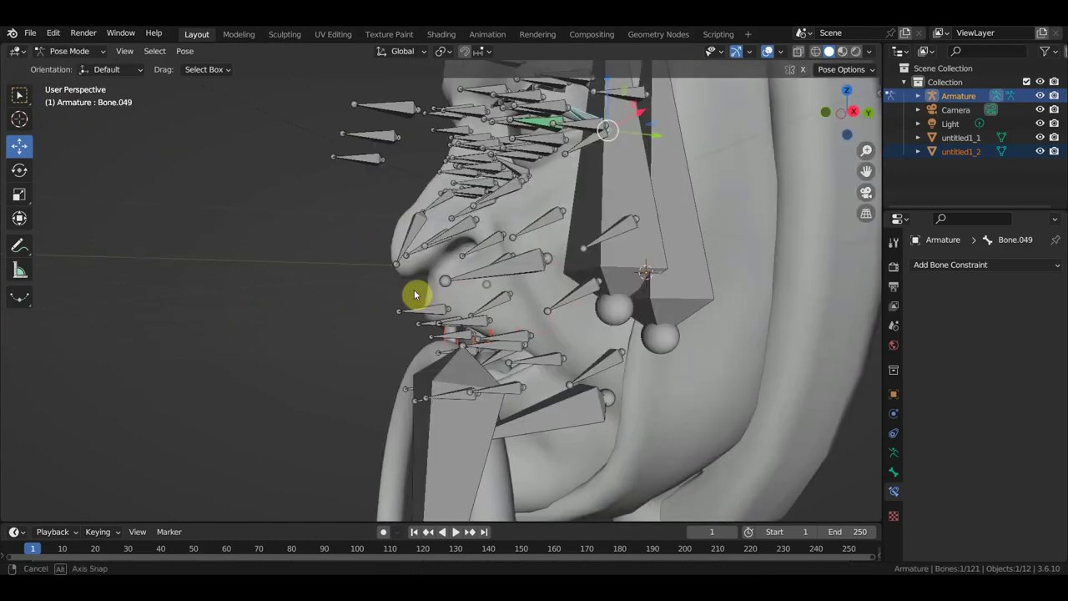
middle_click_drag(489, 314, 520, 313)
left_click(533, 271, "shift")
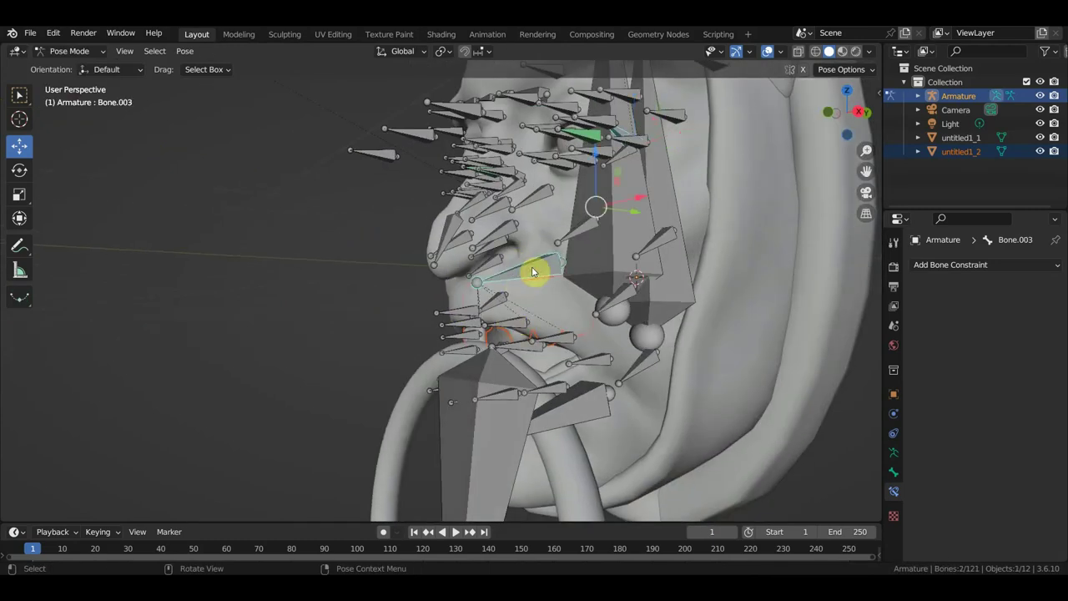
key("ctrl+p")
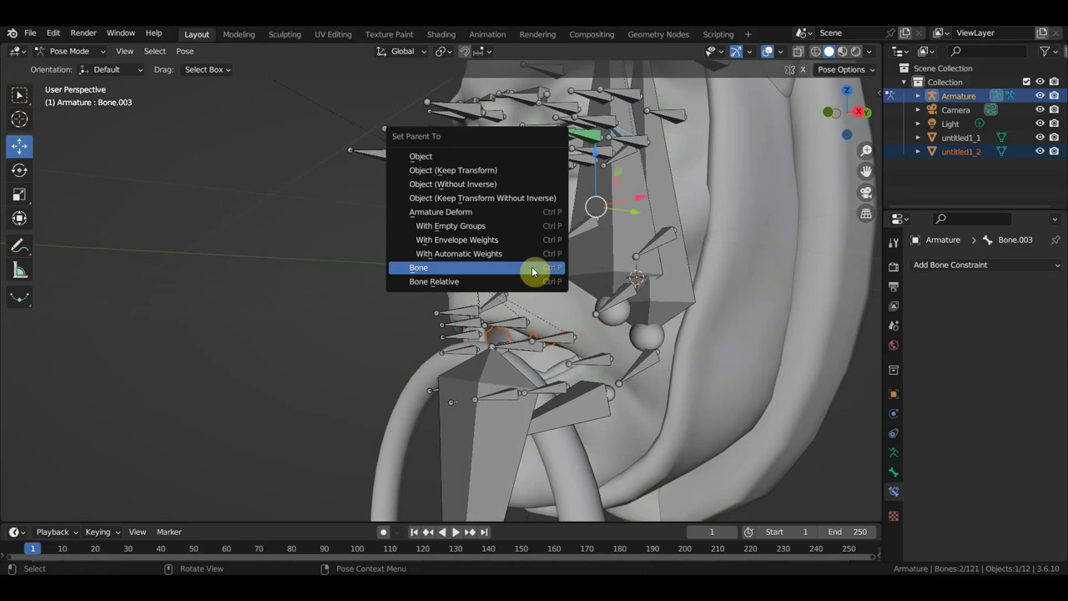
left_click(531, 266)
left_click(71, 51)
left_click(72, 68)
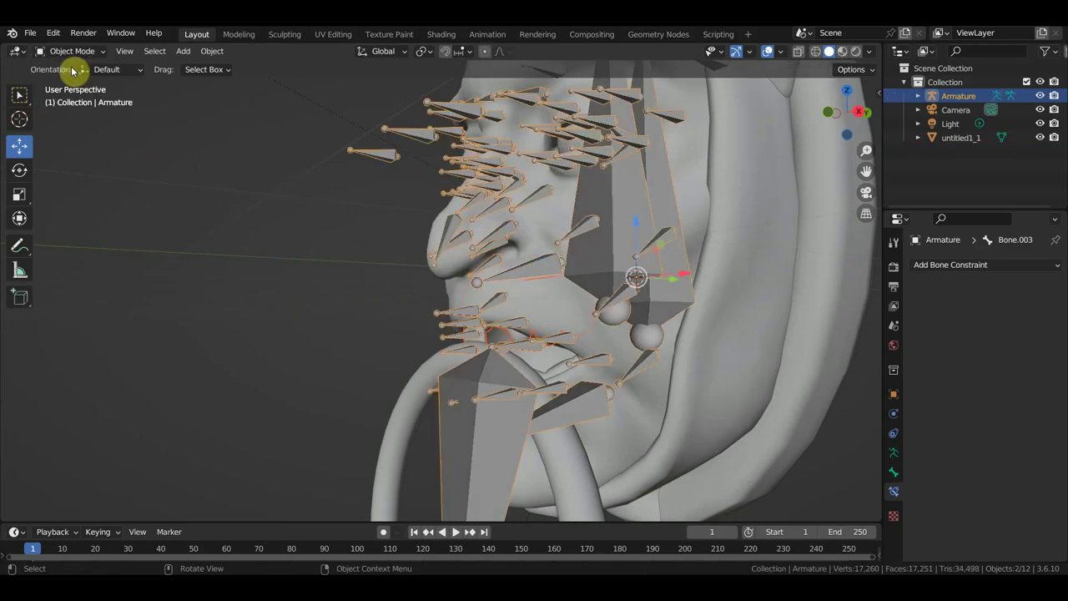
Bone-parent the untitled1_1 mesh to Bone.002, then return to Object Mode
mouse_move(399, 269)
middle_mouse_down()
mouse_move(506, 305)
mouse_move(573, 309)
mouse_move(584, 369)
mouse_move(621, 374)
middle_mouse_up()
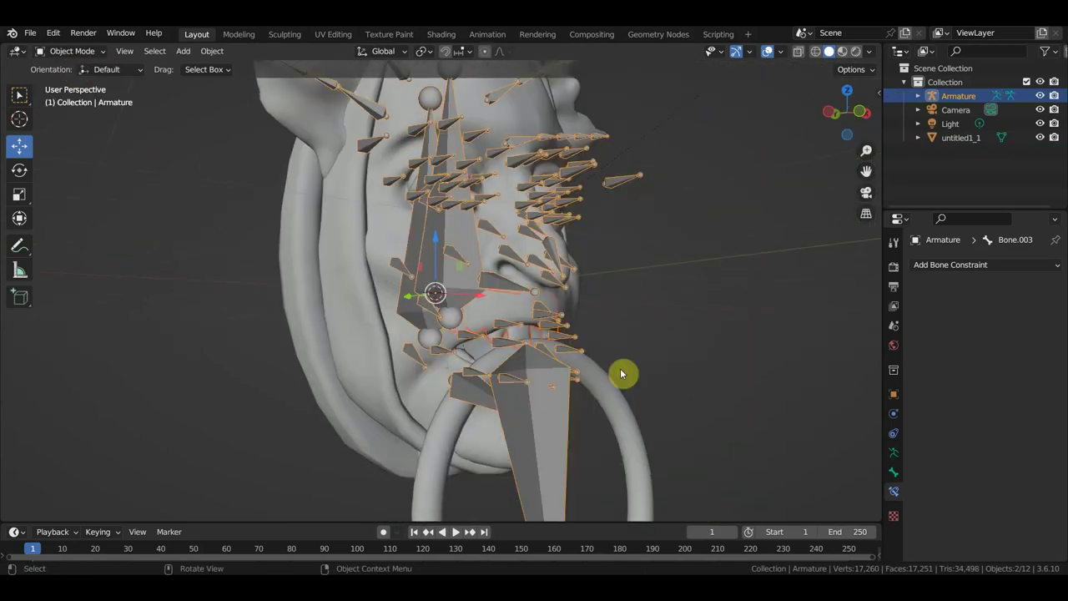
left_click(467, 358)
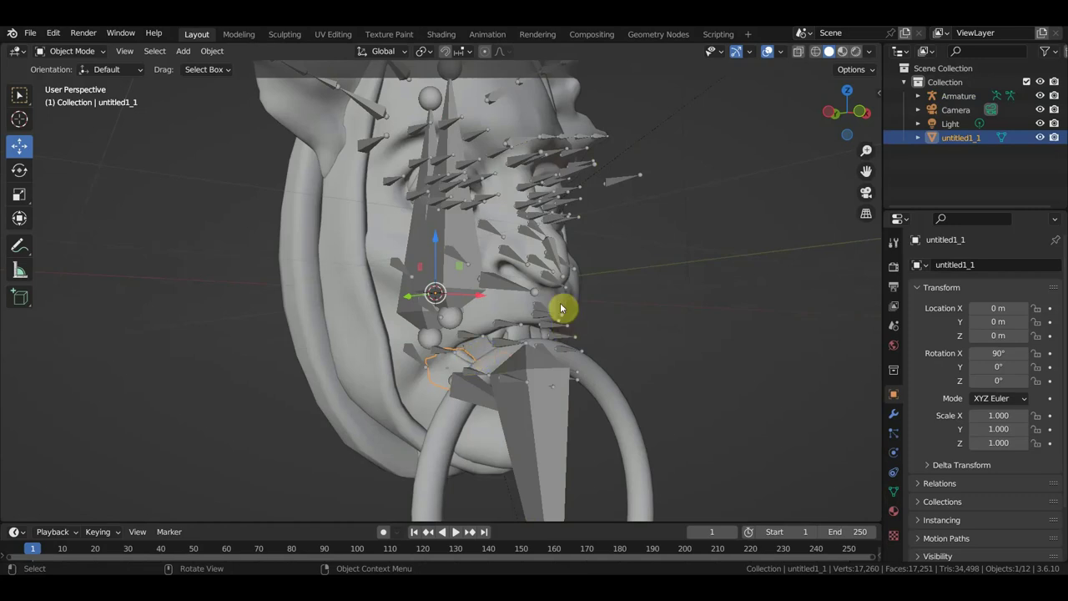
left_click(508, 289, "shift")
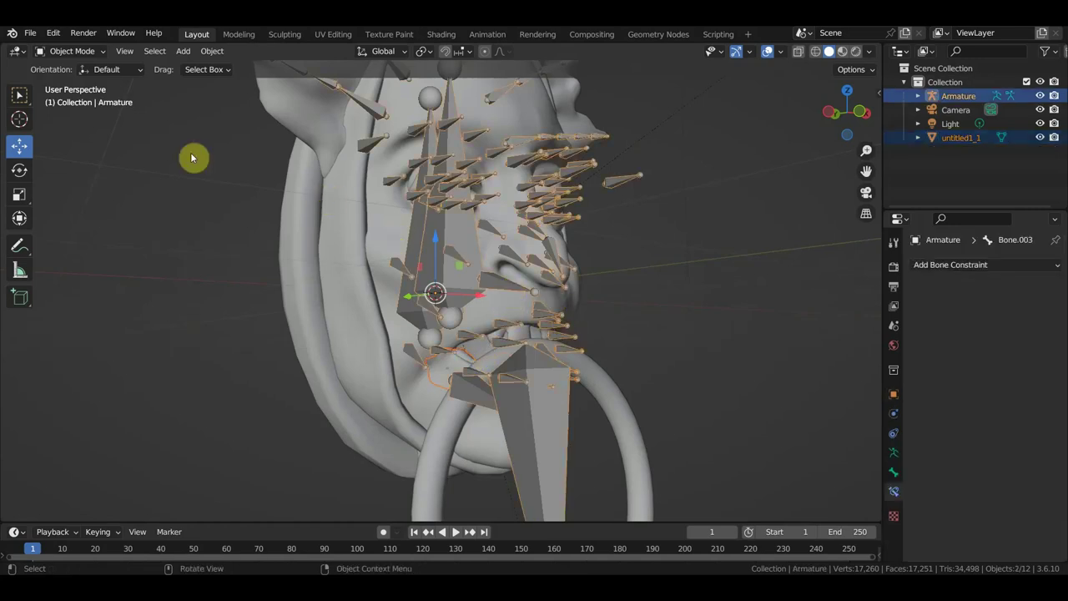
left_click(72, 51)
left_click(78, 95)
middle_click_drag(360, 241, 331, 295)
left_click(613, 448)
scroll(613, 449, "down", 3)
scroll(613, 451, "down", 2)
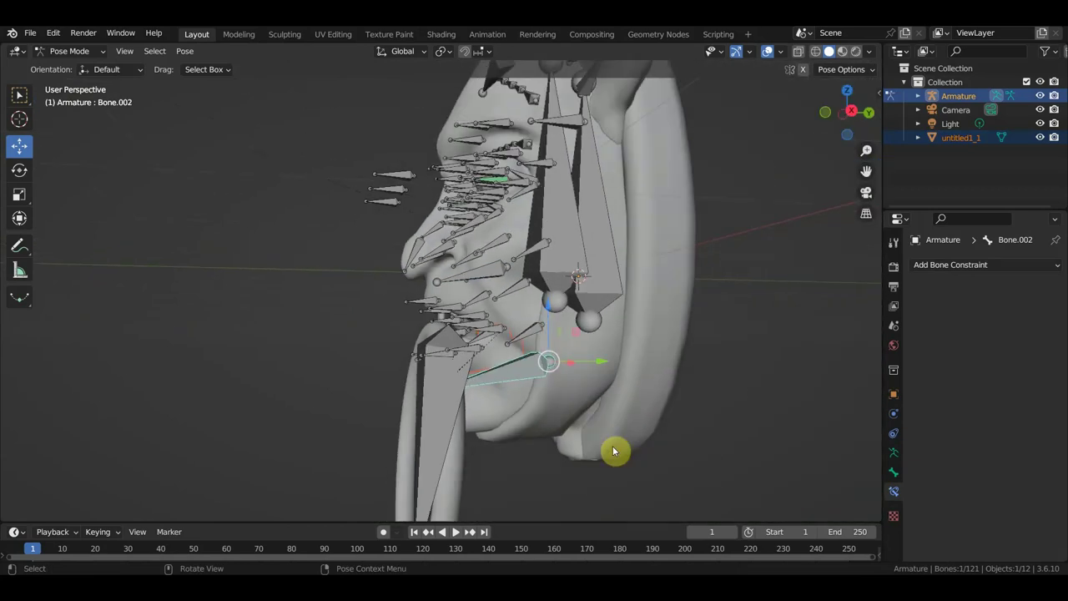
key("ctrl+p")
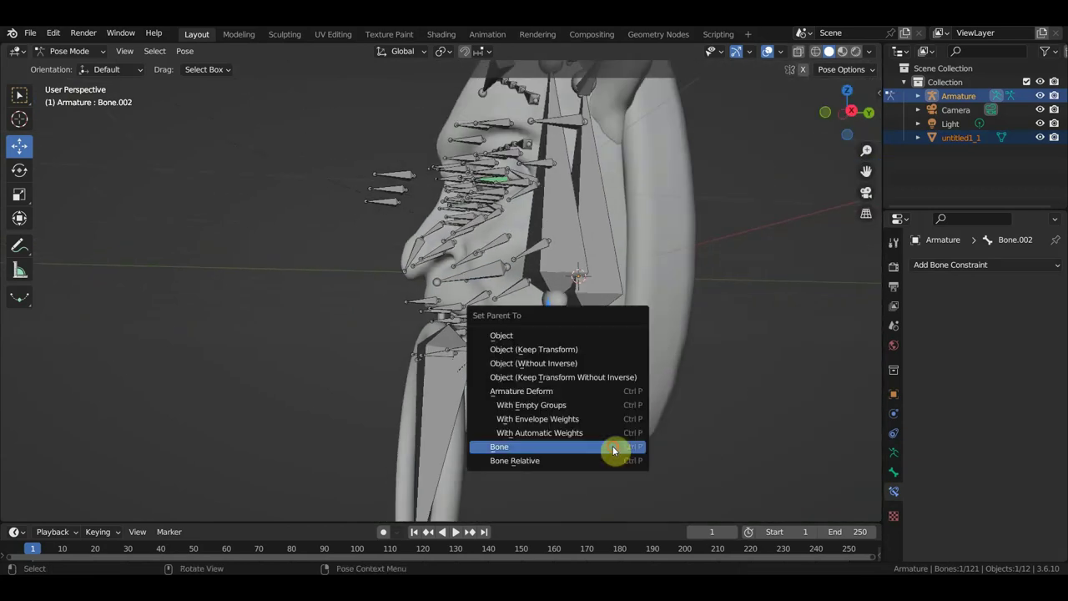
left_click(612, 447)
left_click(74, 50)
left_click(72, 67)
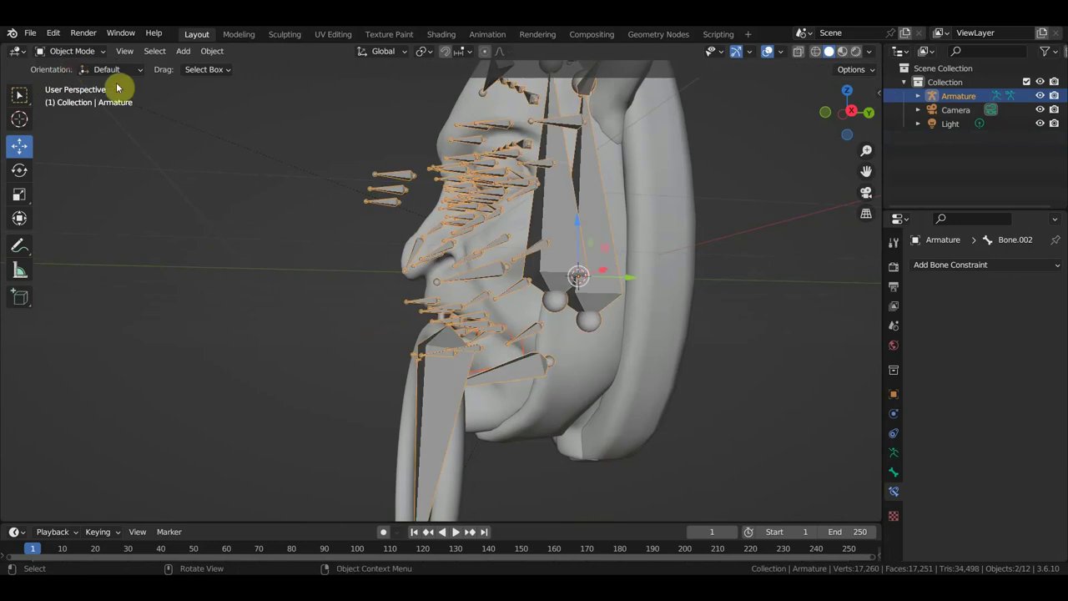
middle_click_drag(367, 236, 525, 258)
Frame the knocker head centred in front orthographic view
key("KP_1")
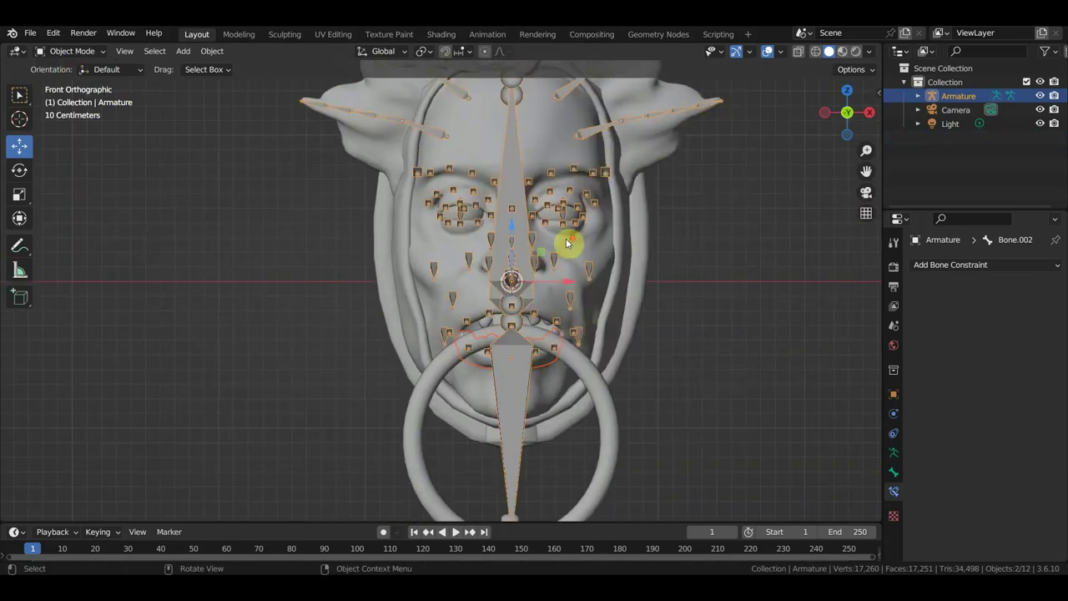
scroll(568, 245, "down", 3)
scroll(576, 239, "up", 1)
scroll(576, 239, "up", 2)
mouse_move(576, 238)
middle_mouse_down("shift")
mouse_move(598, 245)
mouse_move(486, 274)
middle_mouse_up("shift")
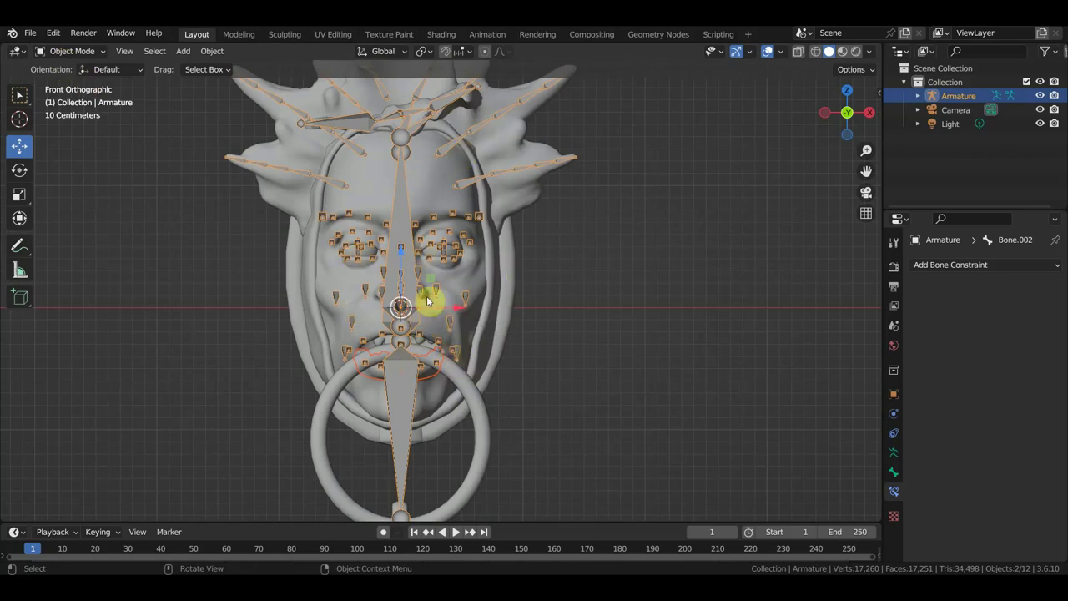
scroll(427, 301, "up", 3)
scroll(448, 291, "up", 1)
scroll(449, 307, "down", 3)
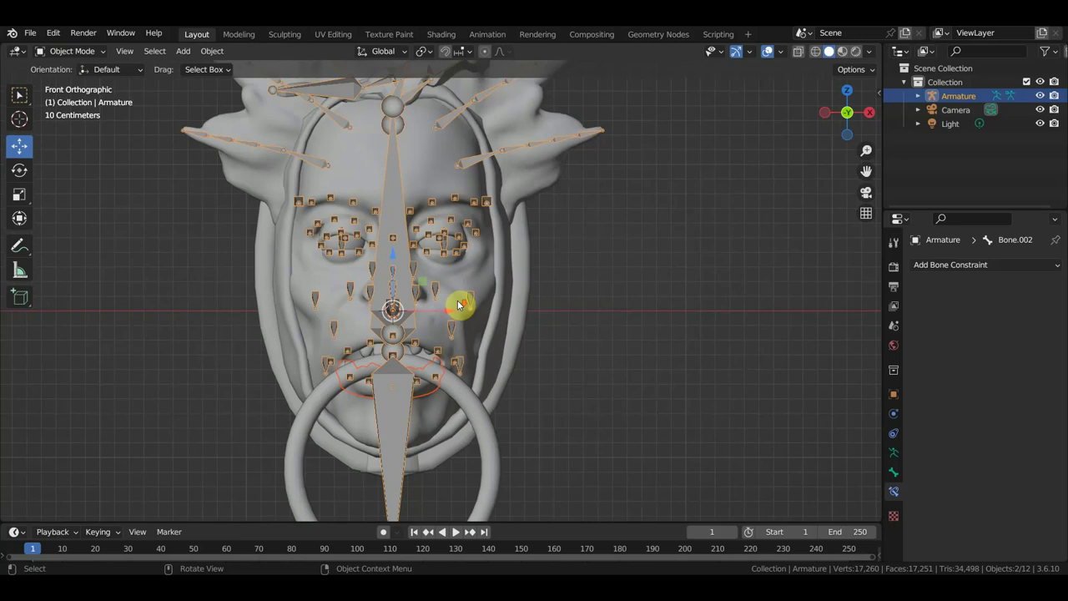
mouse_move(453, 306)
middle_mouse_down()
mouse_move(431, 319)
mouse_move(355, 312)
mouse_move(389, 344)
mouse_move(393, 333)
middle_mouse_up()
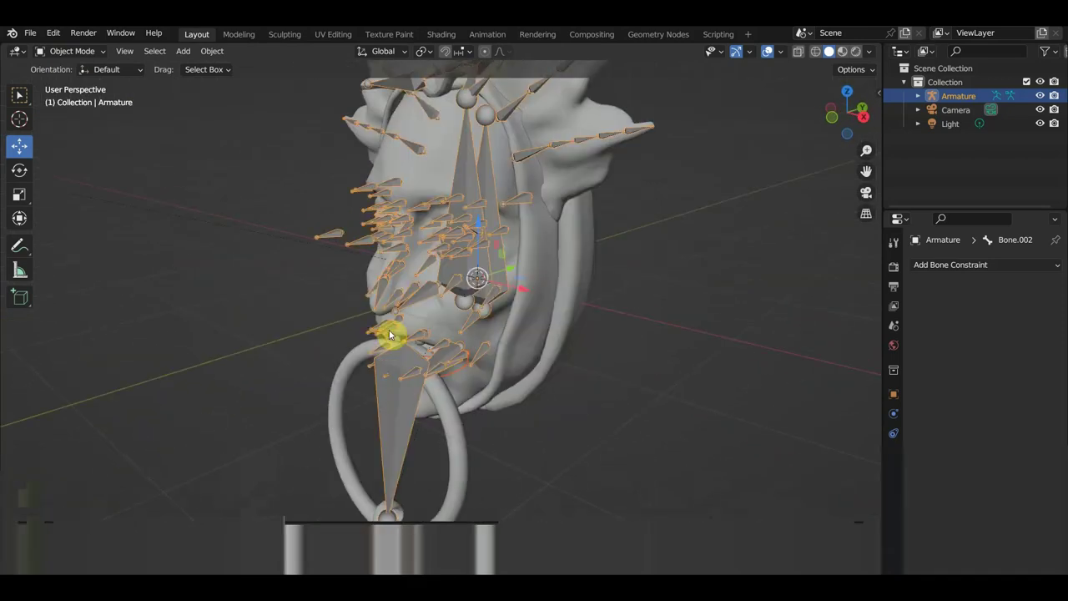
key("KP_1")
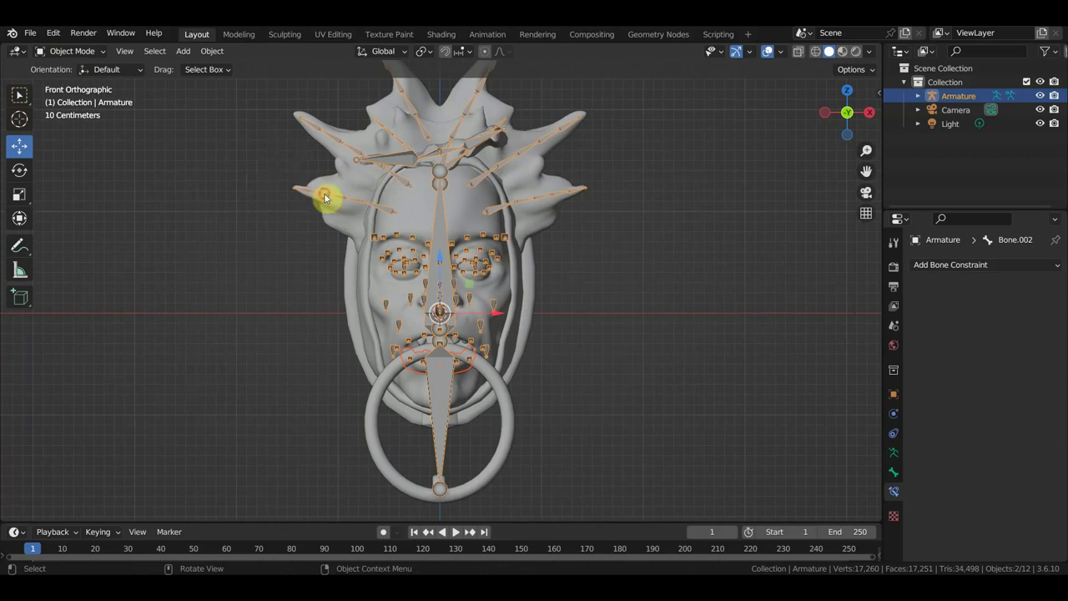
Switch the armature into Pose Mode and zoom in toward the eyes
left_click(71, 51)
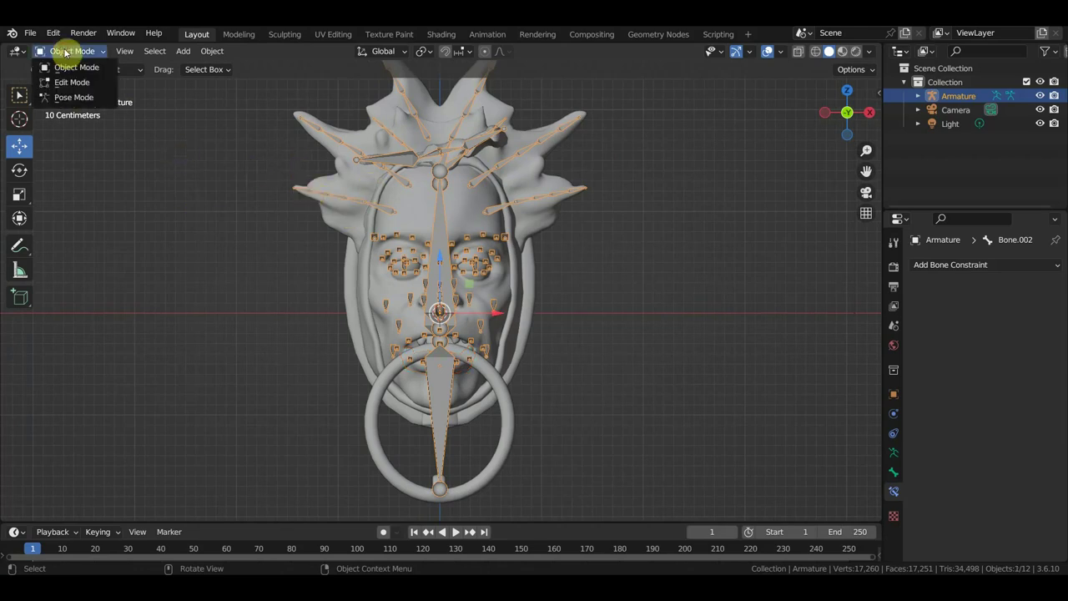
left_click(74, 93)
middle_click_drag(539, 218, 527, 265, "shift")
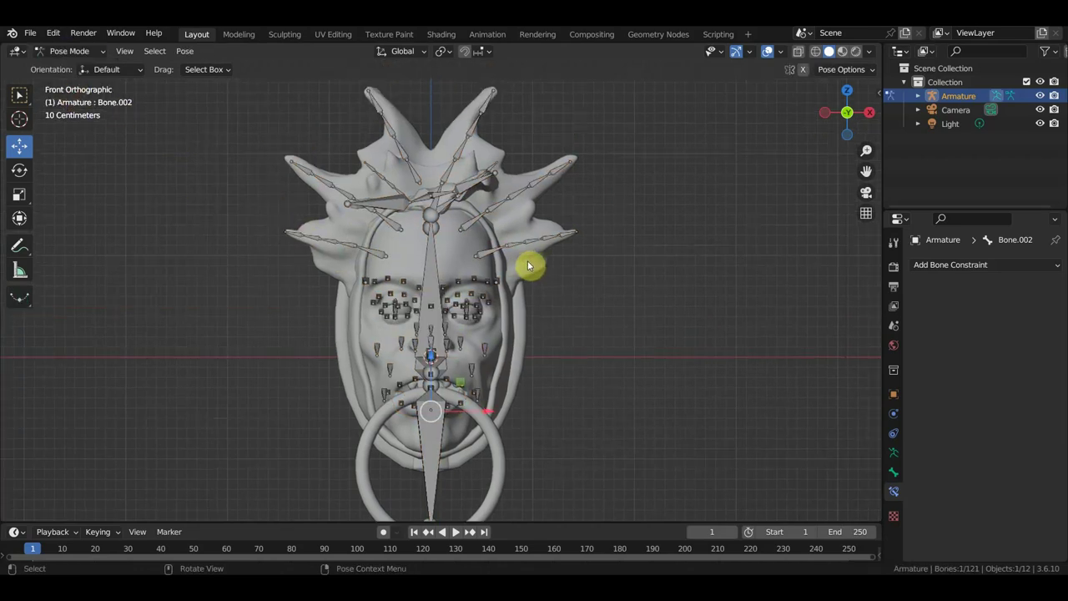
mouse_move(608, 301)
middle_mouse_down()
mouse_move(570, 326)
mouse_move(469, 310)
mouse_move(505, 374)
mouse_move(503, 281)
mouse_move(670, 278)
mouse_move(645, 350)
mouse_move(662, 358)
middle_mouse_up()
scroll(536, 287, "up", 3)
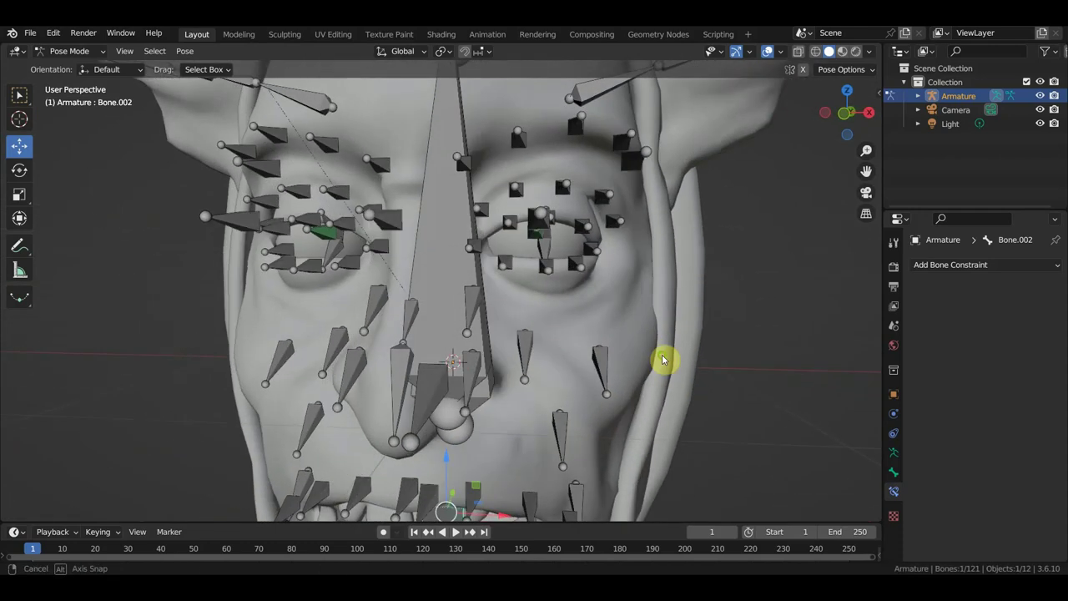
Select the ring of bones around the right-hand eye
left_click(478, 248)
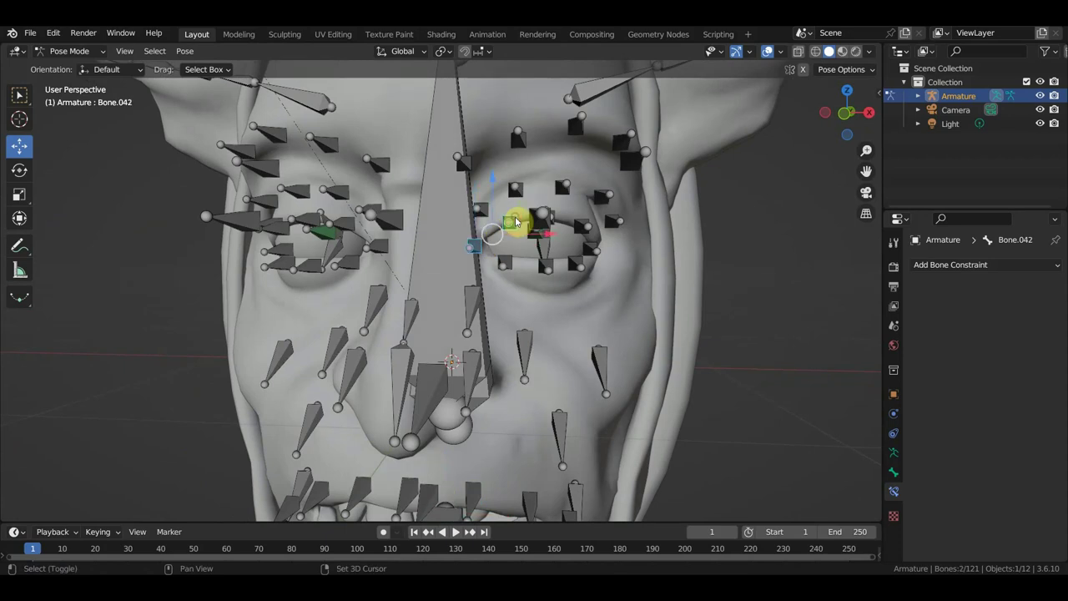
left_click(573, 263, "shift")
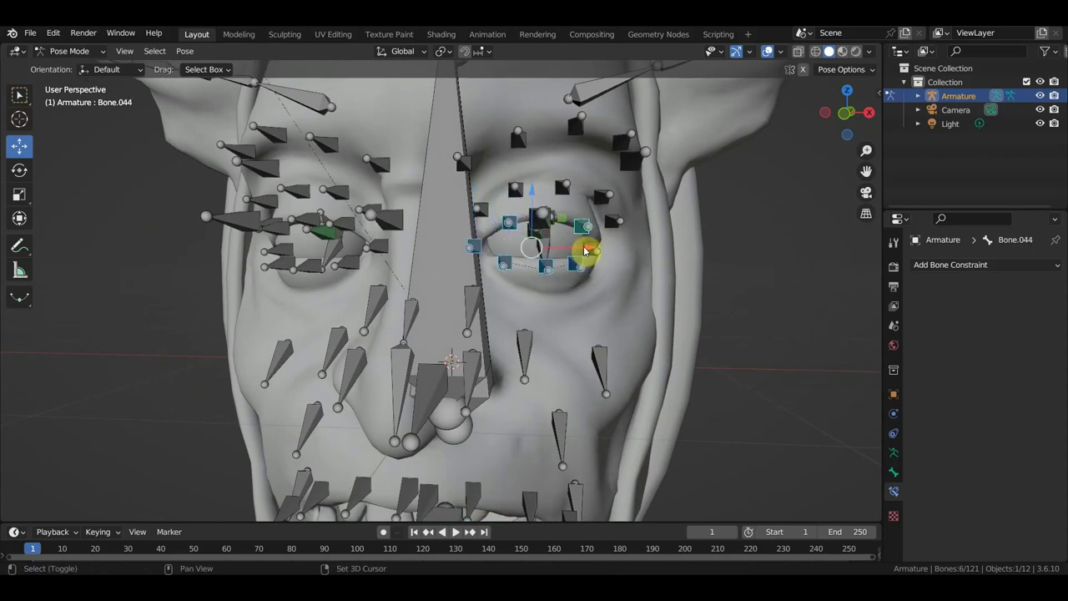
left_click(586, 251, "shift")
middle_click_drag(618, 250, 594, 265)
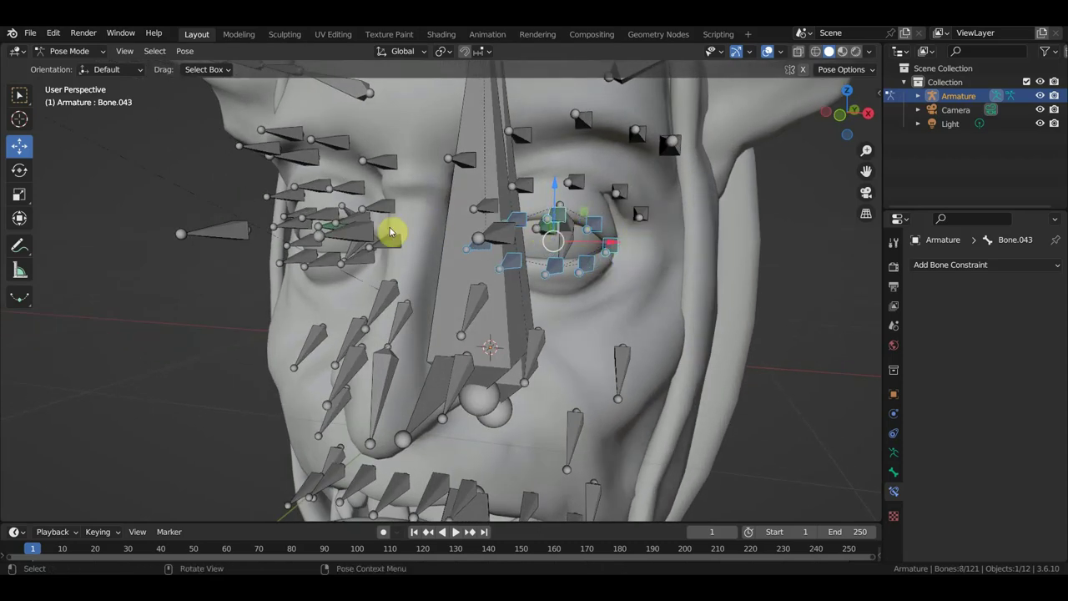
left_click(386, 213, "shift")
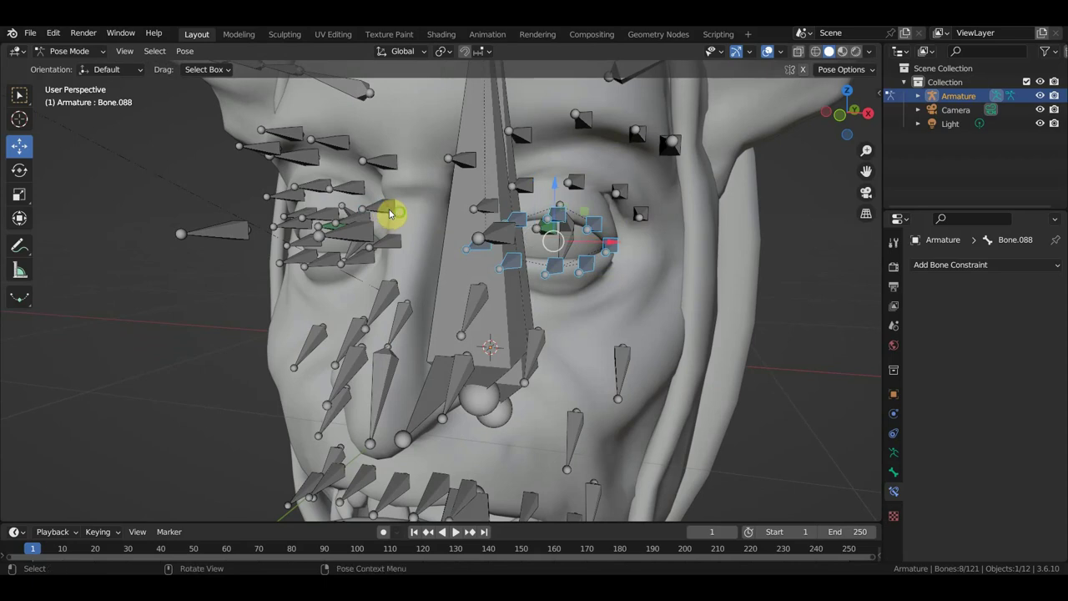
Add the bones around the left-hand eye to the selection
middle_click_drag(389, 212, 423, 218)
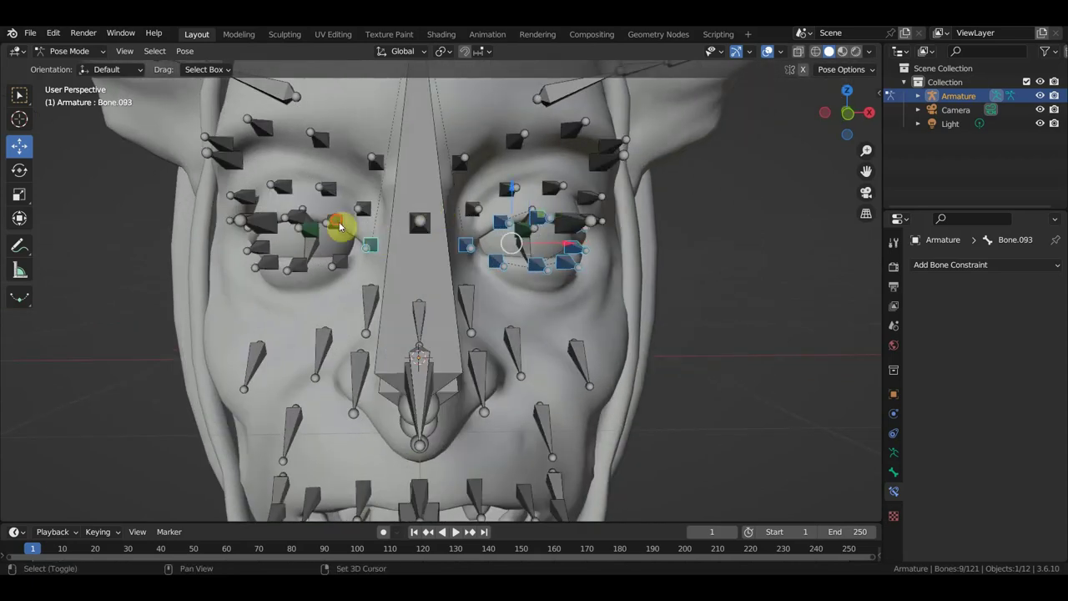
left_click(307, 221, "shift")
middle_click_drag(292, 219, 342, 246)
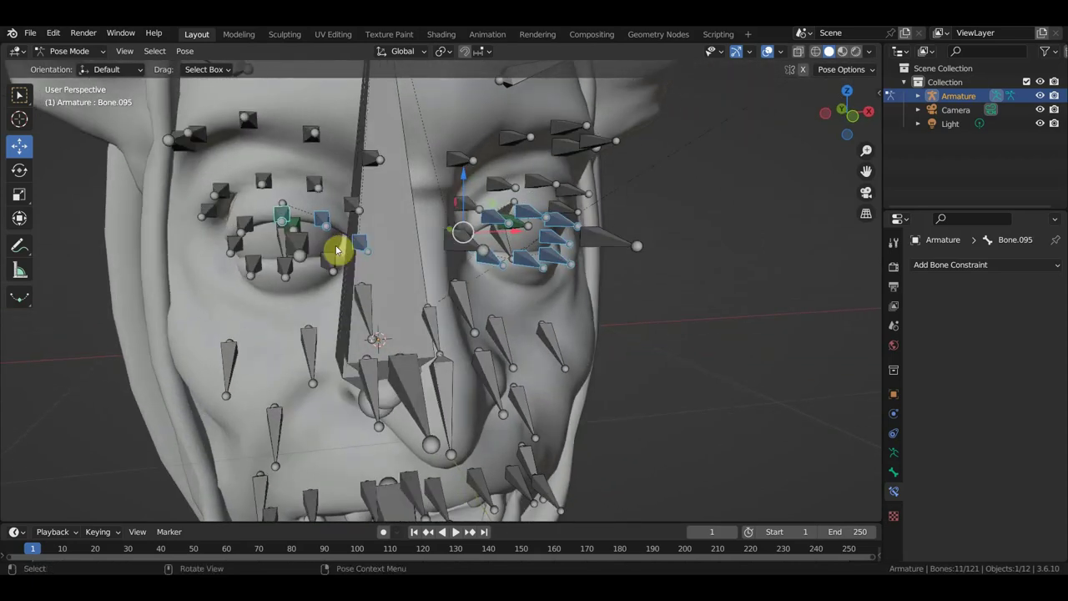
left_click(234, 247, "shift")
left_click(246, 257, "shift")
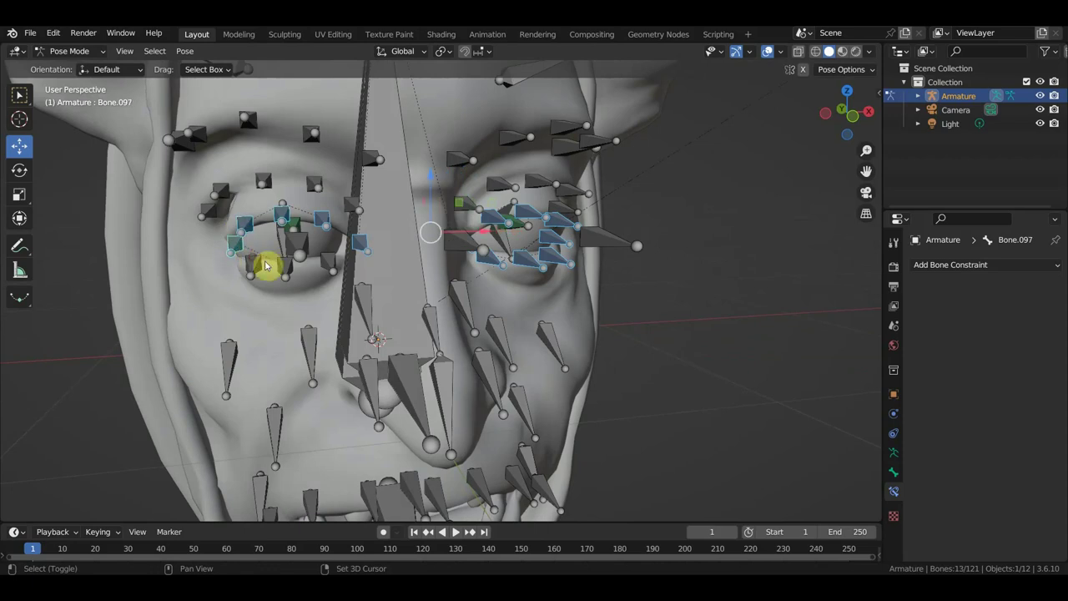
left_click(283, 269, "shift")
middle_click_drag(284, 269, 557, 209)
left_click(337, 257, "shift")
left_click(264, 265, "shift")
Create Sphere widgets for the eye-ring bones from the Bone Widget sidebar
key("n")
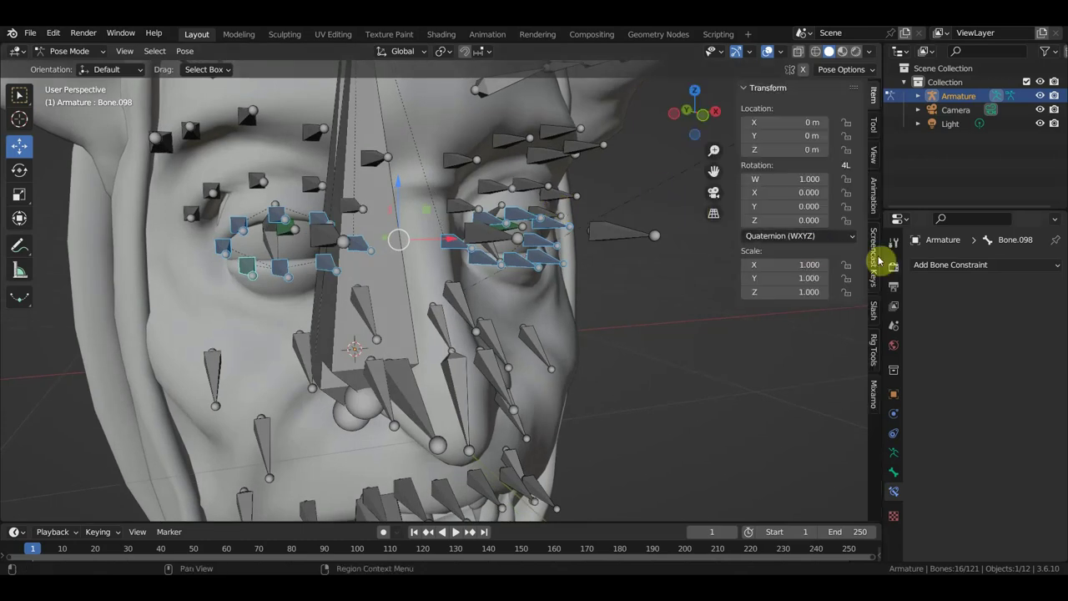
left_click(873, 352)
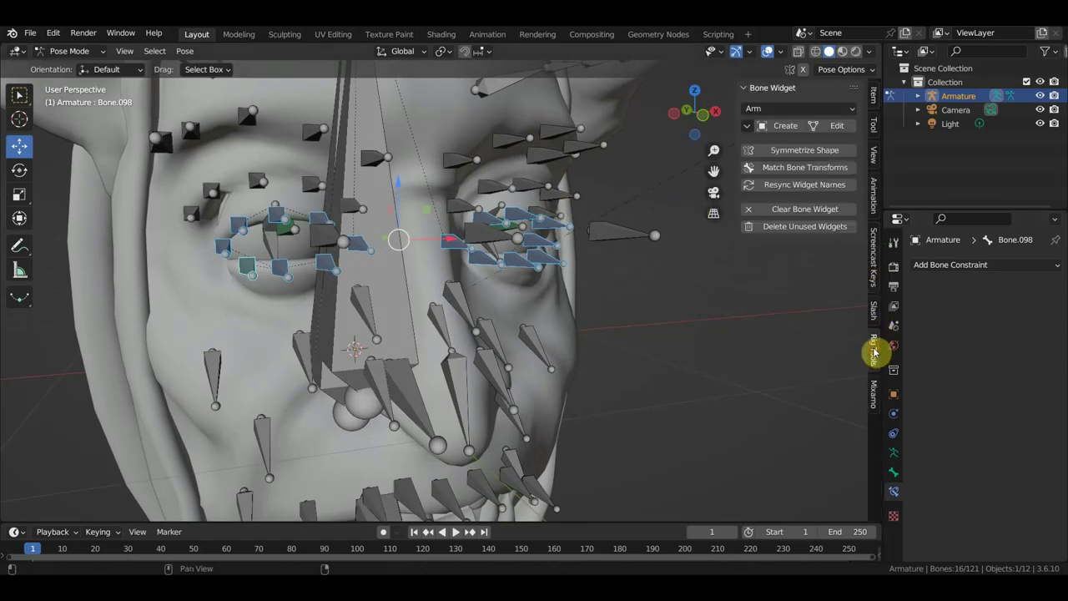
left_click(784, 110)
left_click(784, 350)
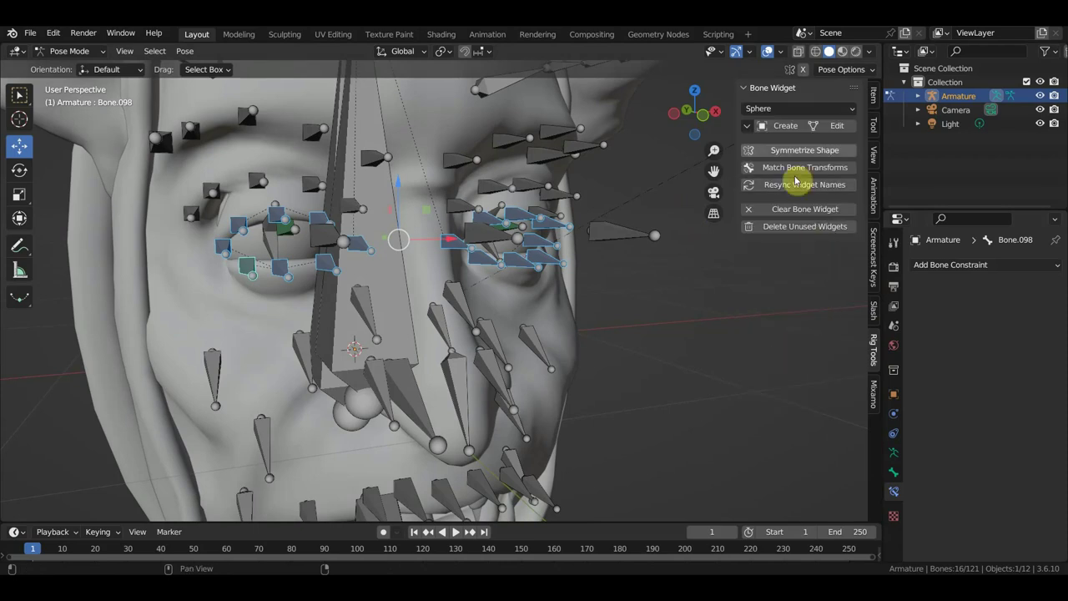
left_click(782, 125)
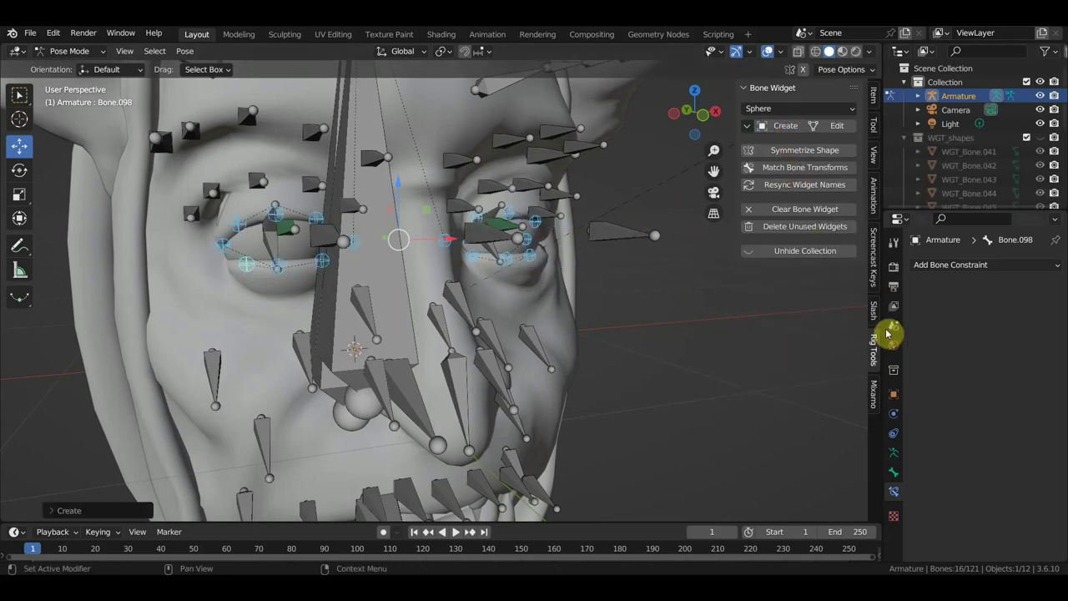
Add a bone group with the red 01 colour set and assign the eye-ring bones
left_click(895, 459)
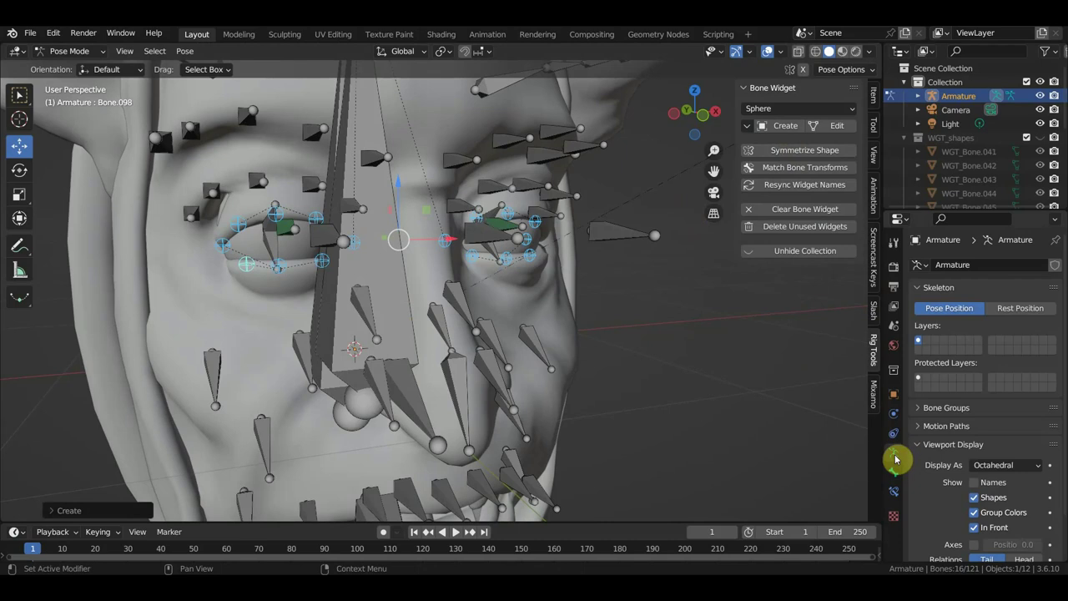
left_click(960, 416)
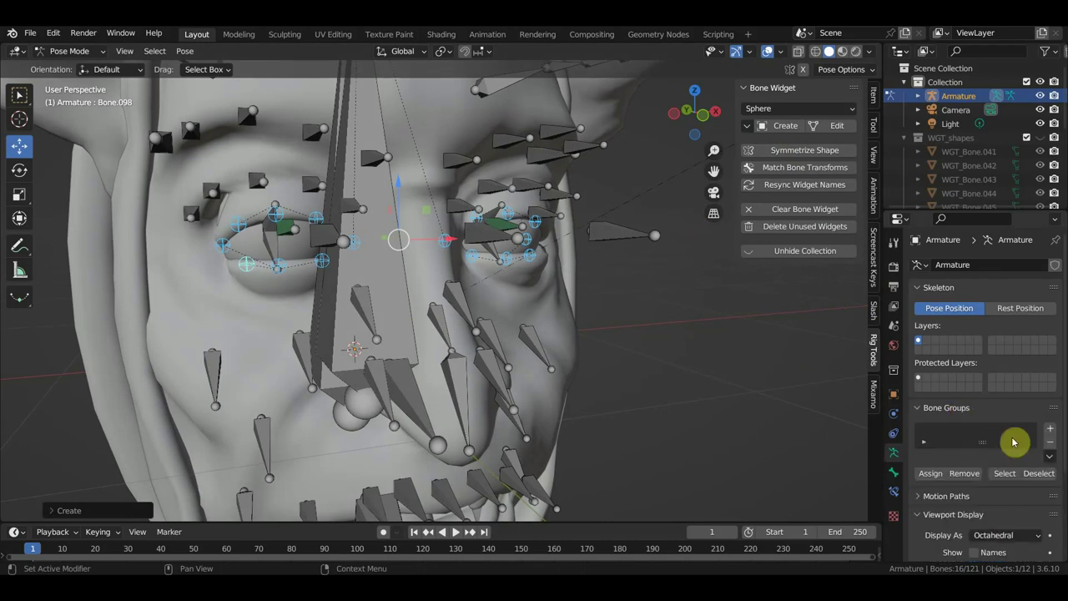
left_click(1049, 429)
left_click(1023, 431)
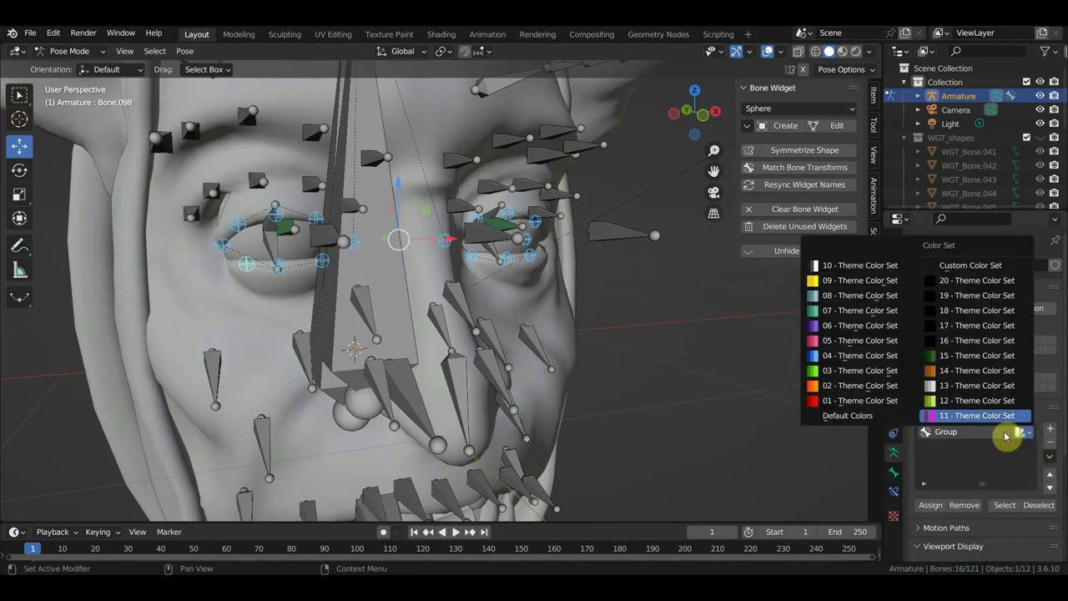
left_click(844, 403)
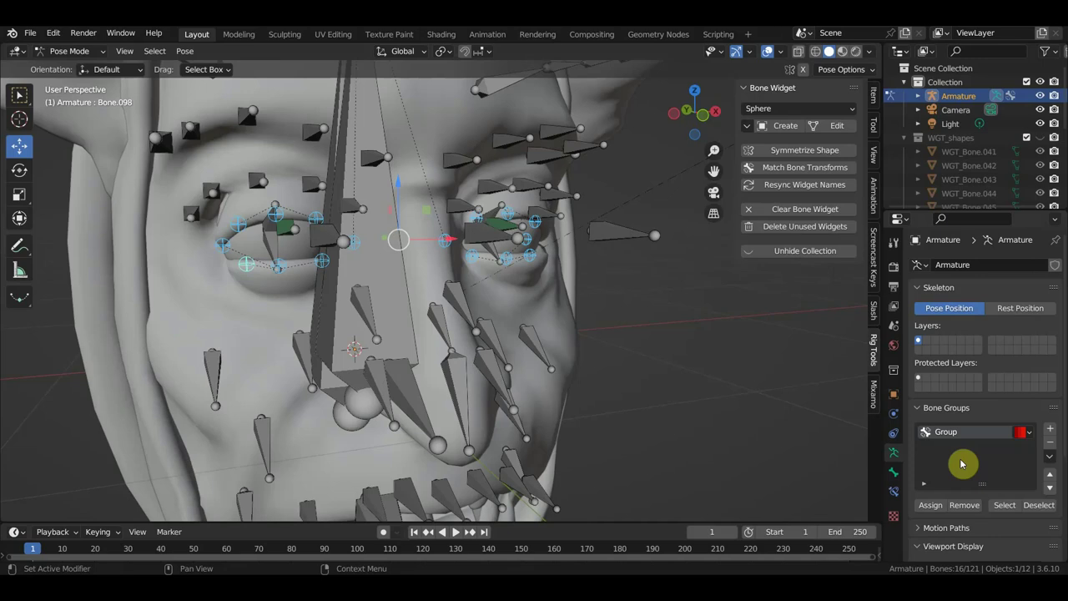
left_click(930, 504)
middle_click_drag(841, 443, 684, 379)
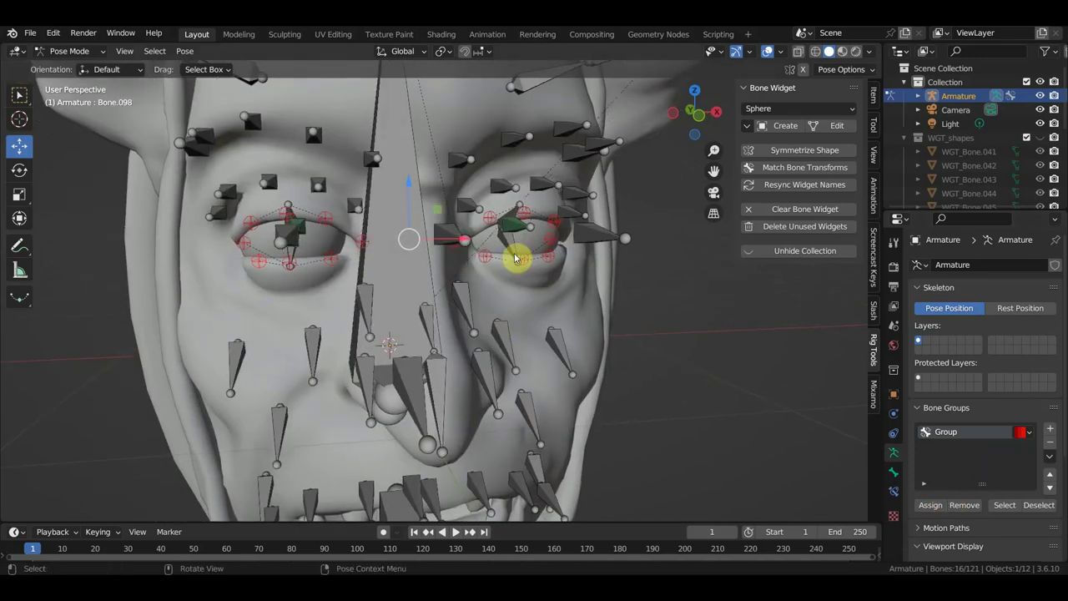
Select the four eye-aim bones on both eyes
left_click(512, 214)
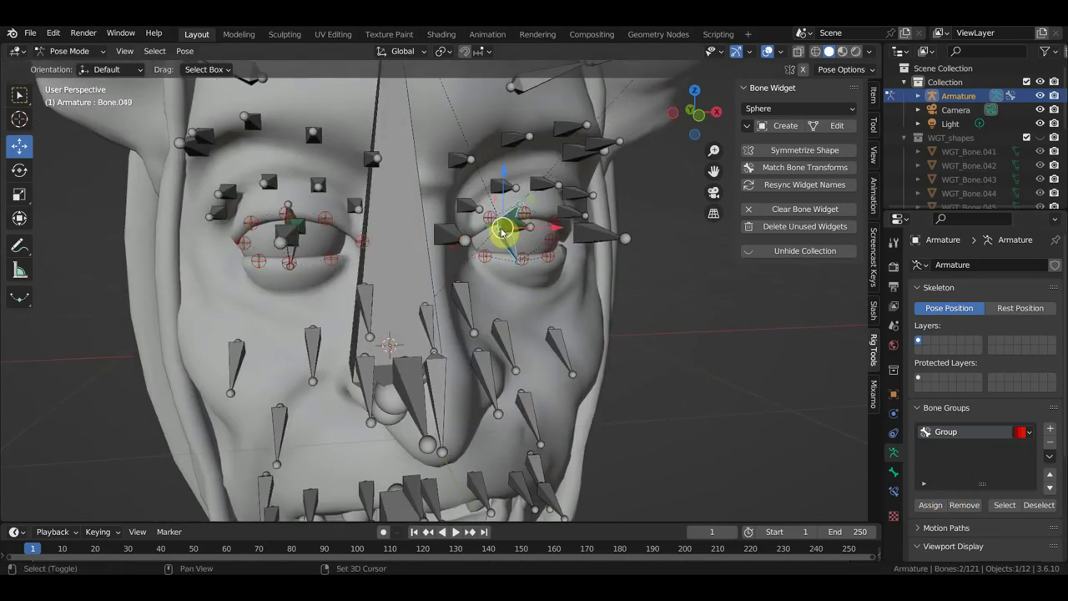
middle_click_drag(288, 217, 288, 226)
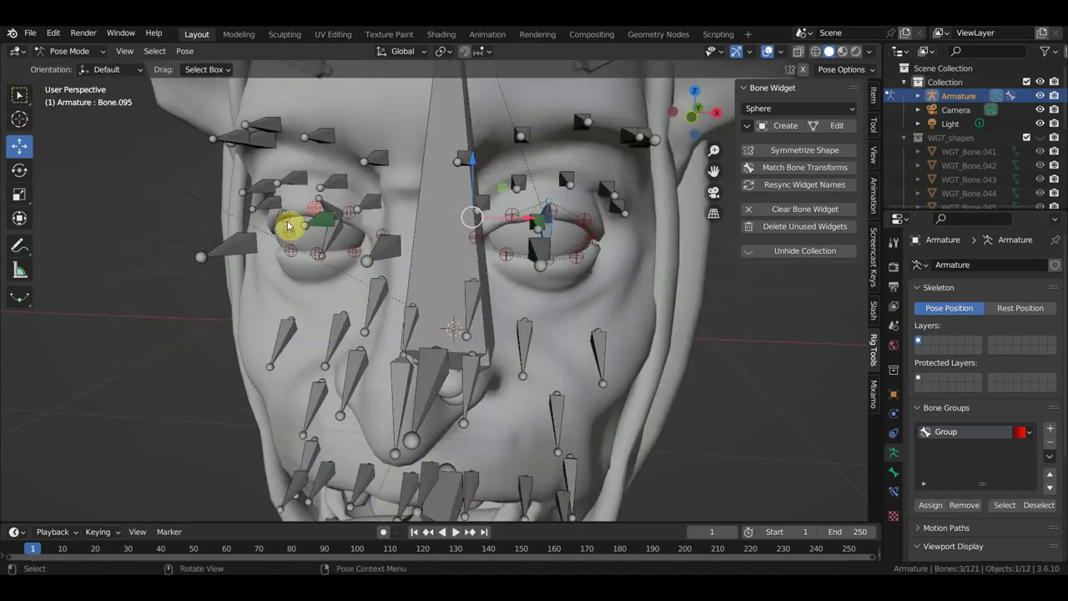
left_click(335, 220)
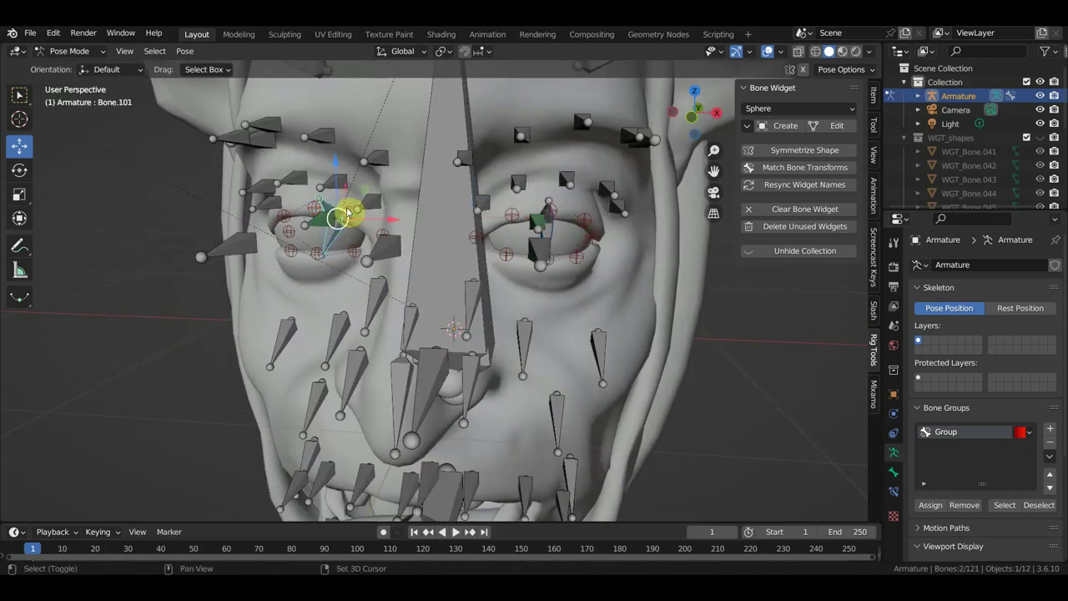
left_click(550, 198, "shift")
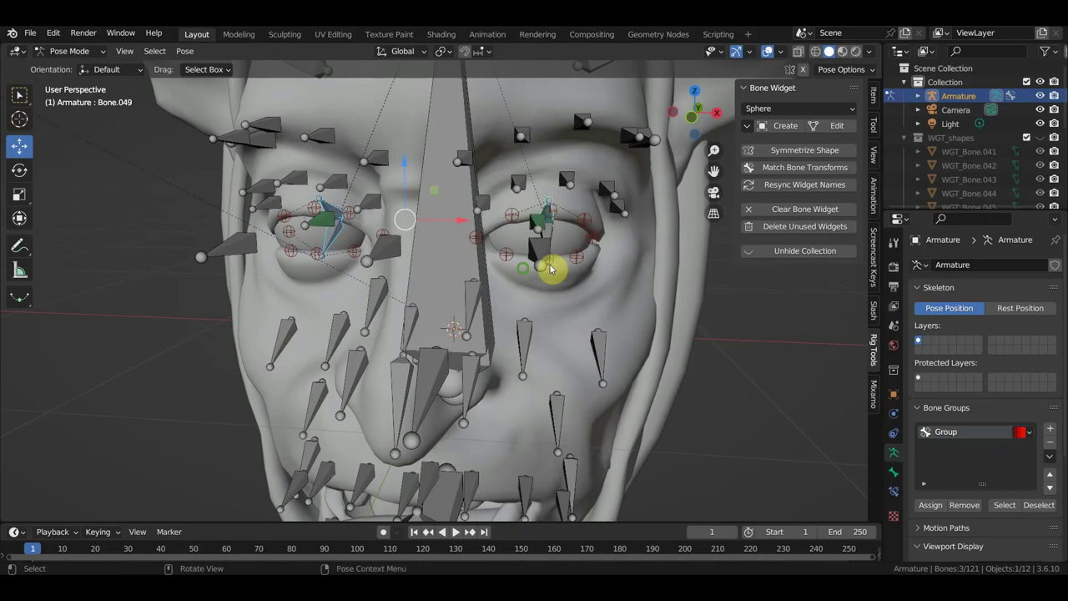
middle_click_drag(553, 266, 482, 269)
left_click(589, 246, "shift")
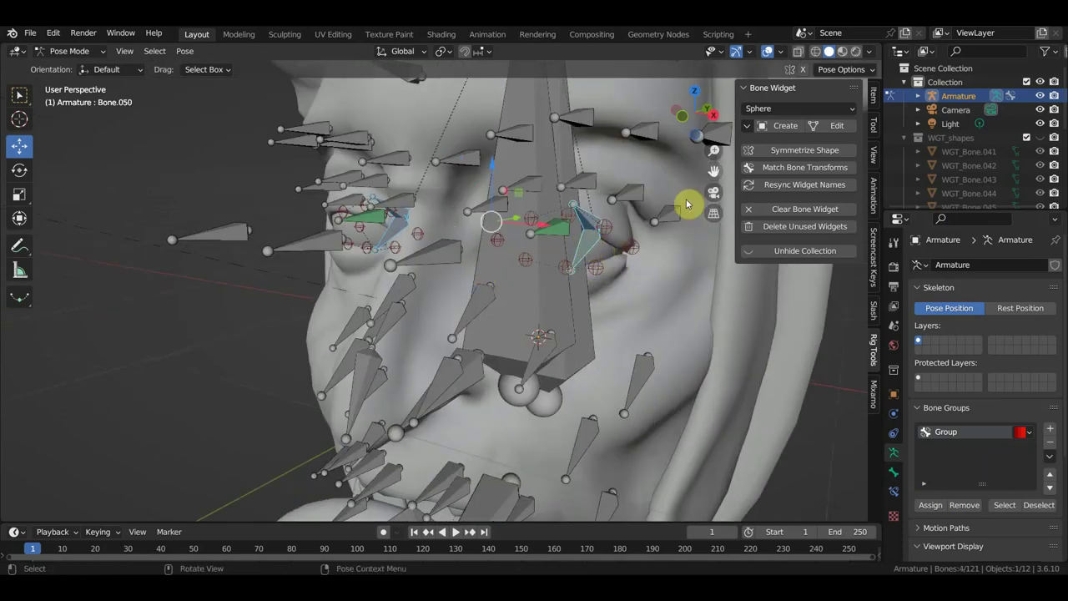
Create Finger widgets on them with a global size of 2.77
left_click(812, 107)
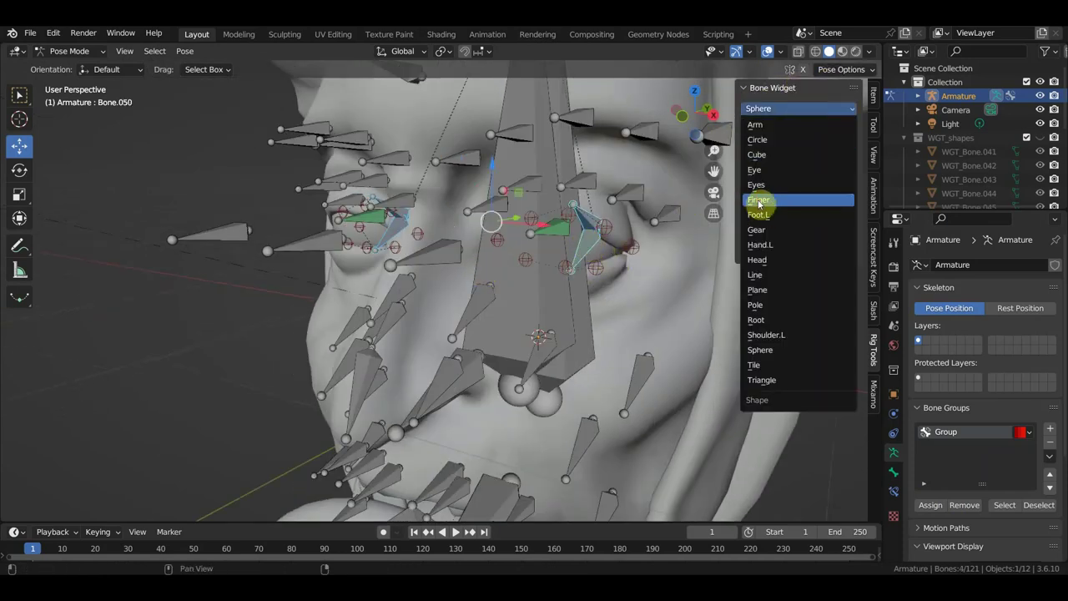
left_click(780, 202)
left_click(784, 126)
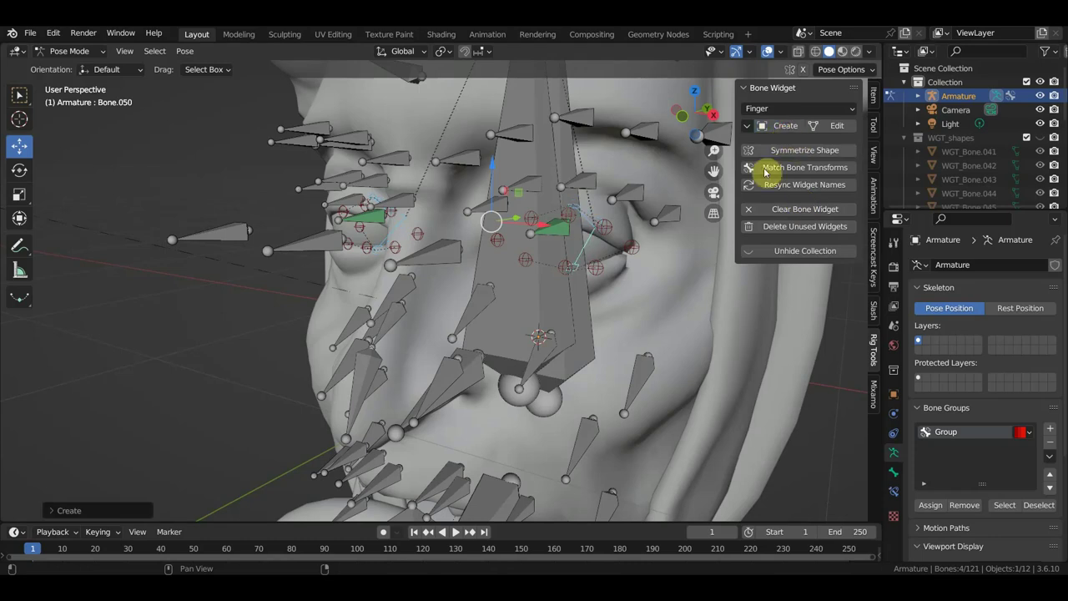
left_click(137, 509)
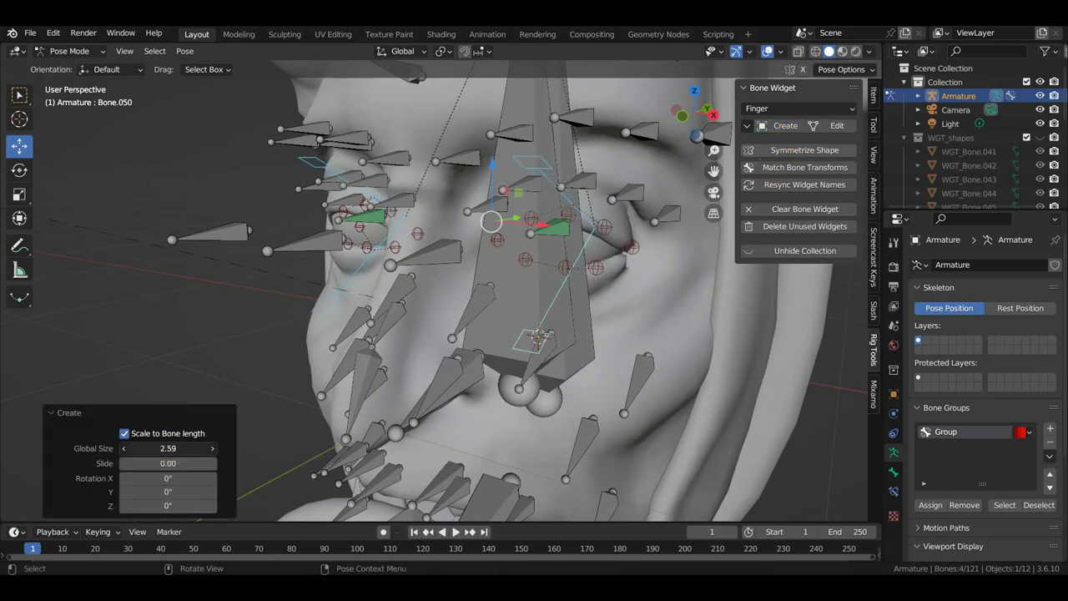
left_click_drag(167, 448, 162, 450)
middle_click_drag(292, 333, 303, 338)
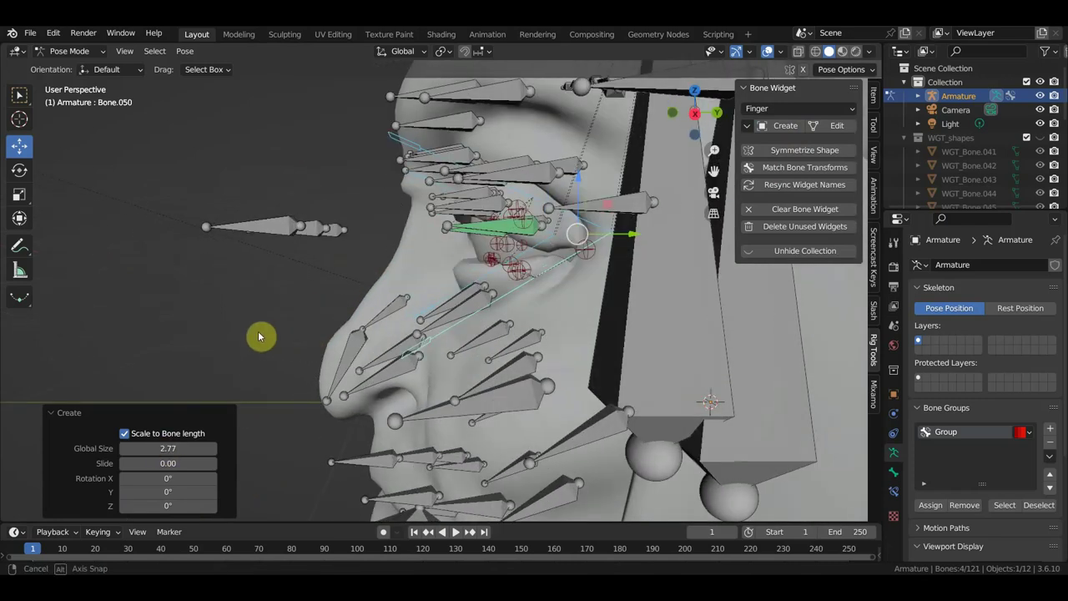
Add bone group Group.001 using the yellow 09 theme colour set for the eye-aim bones
left_click(1050, 432)
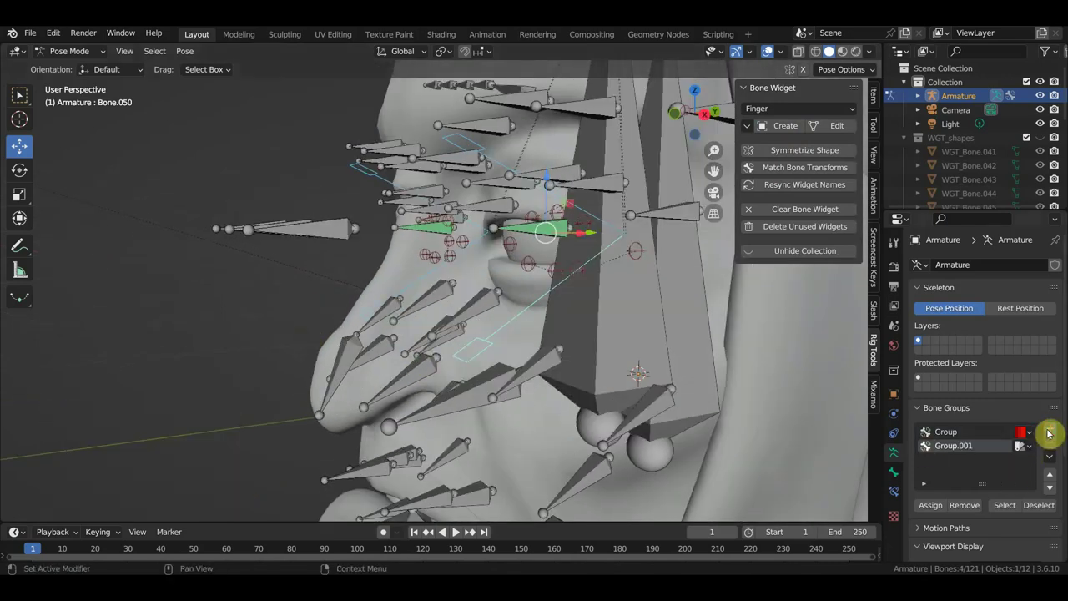
left_click(1022, 450)
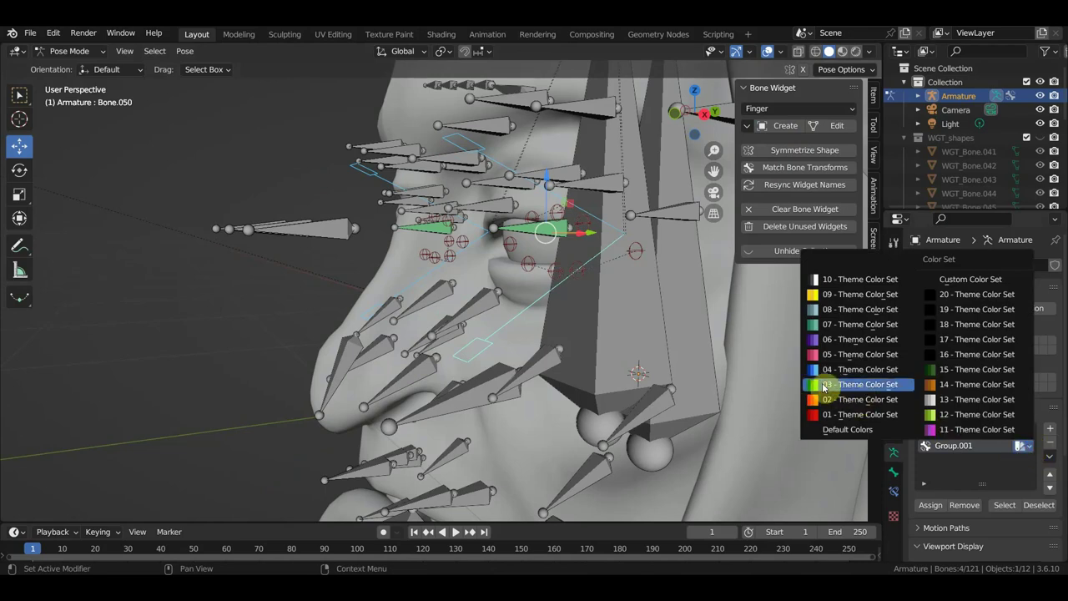
left_click(840, 296)
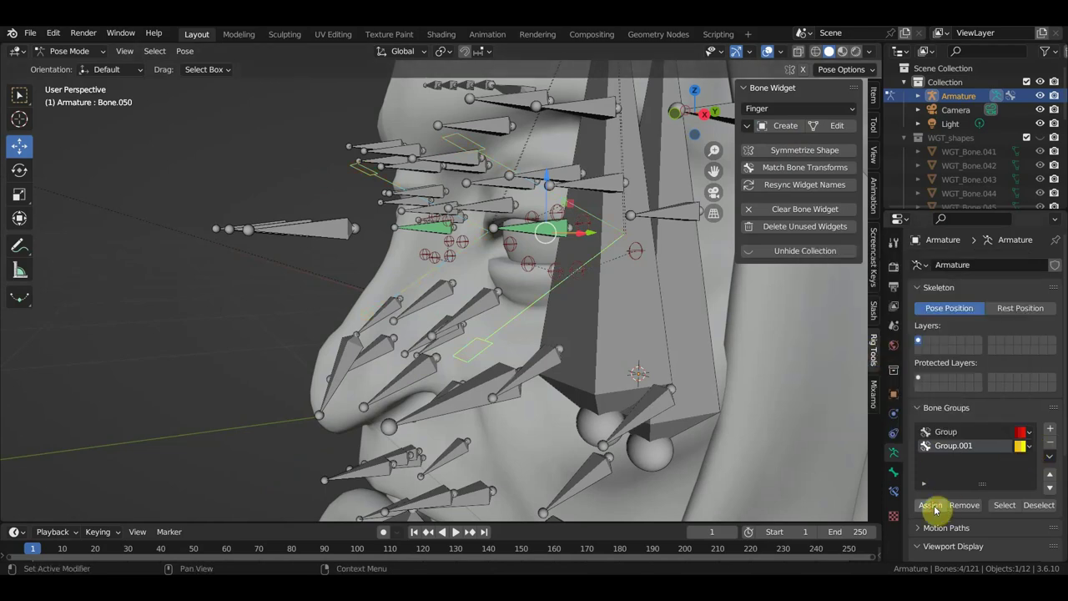
middle_click_drag(739, 405, 730, 350)
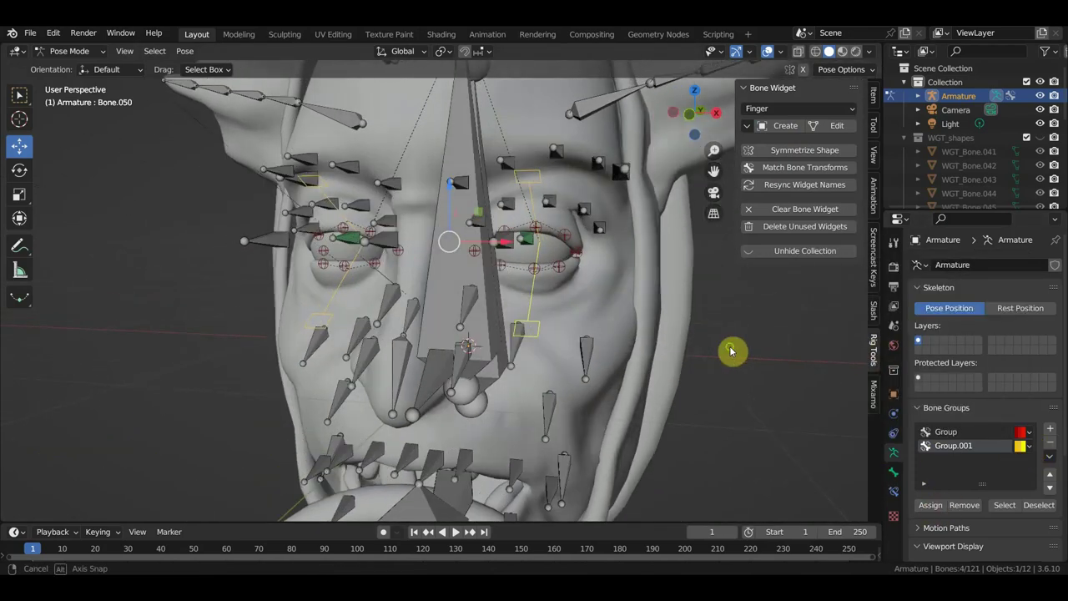
Select the brow and upper-eye bones above the left-hand eye
scroll(440, 251, "up", 1)
scroll(477, 261, "up", 1)
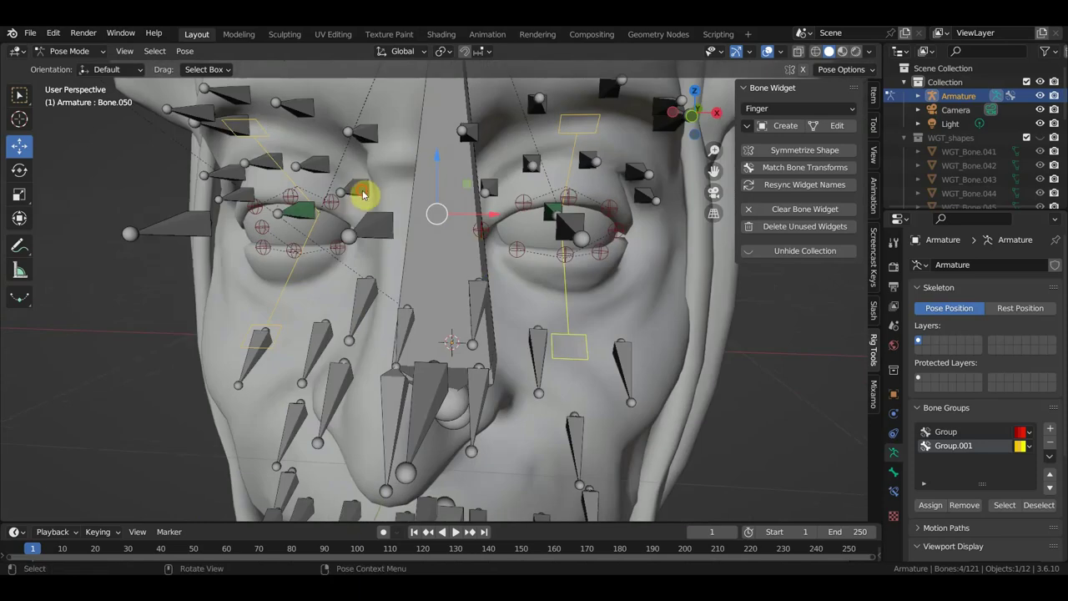
left_click(359, 188)
left_click(317, 167, "shift")
left_click(268, 161, "shift")
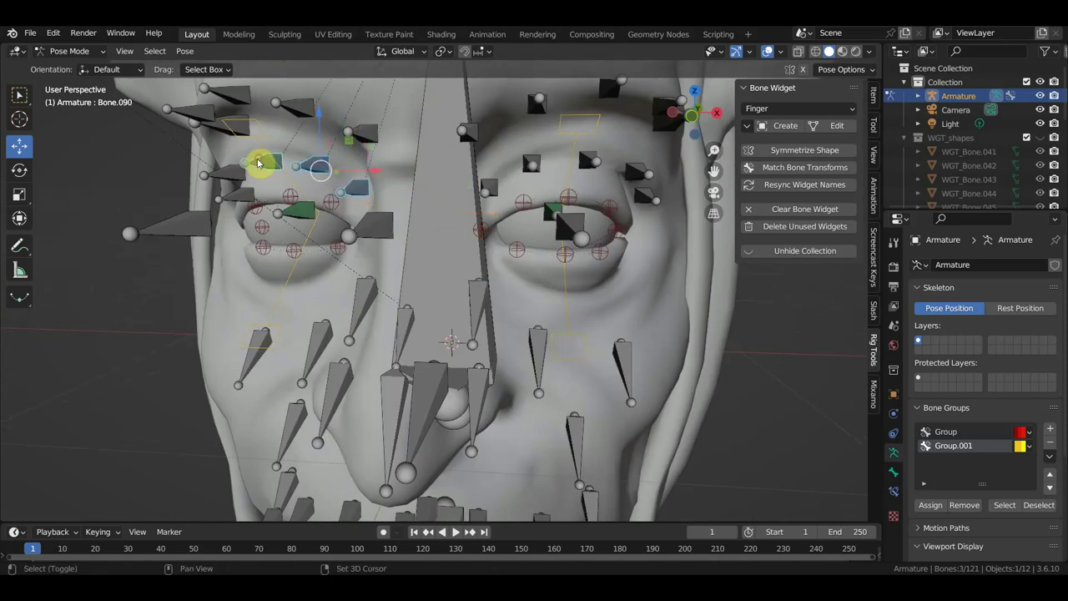
left_click(231, 173, "shift")
left_click(302, 110, "shift")
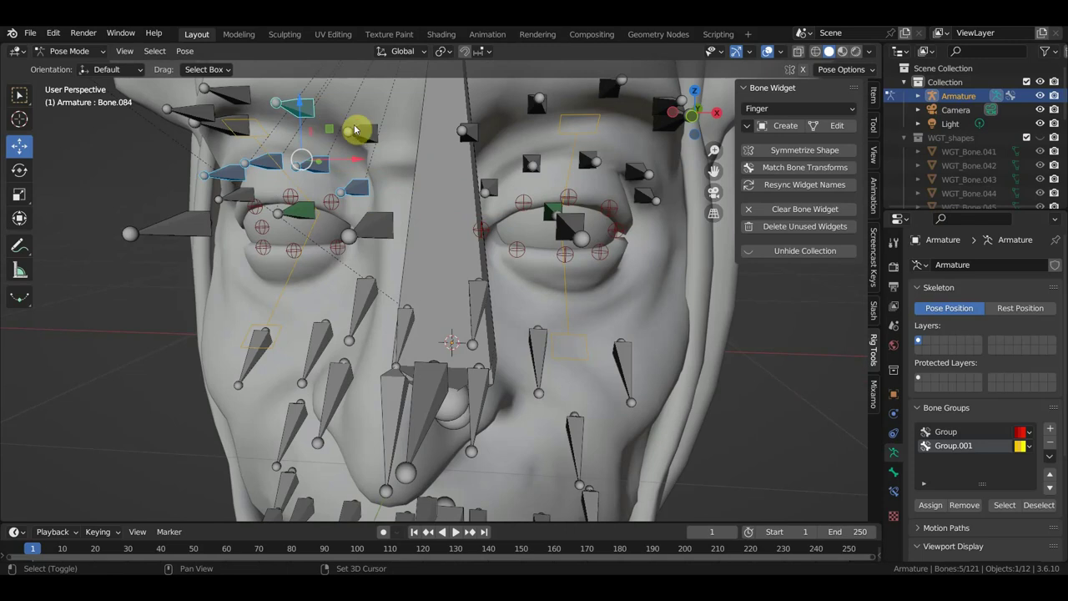
scroll(381, 166, "down", 2)
left_click(296, 152, "shift")
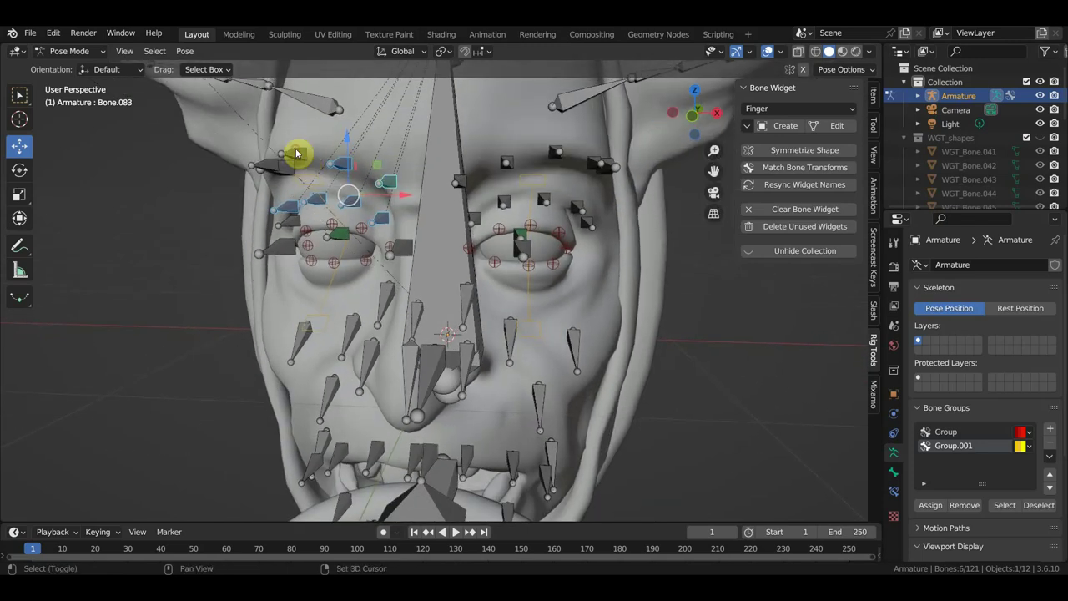
middle_click_drag(317, 167, 358, 179)
left_click(245, 172, "shift")
left_click(231, 159, "shift")
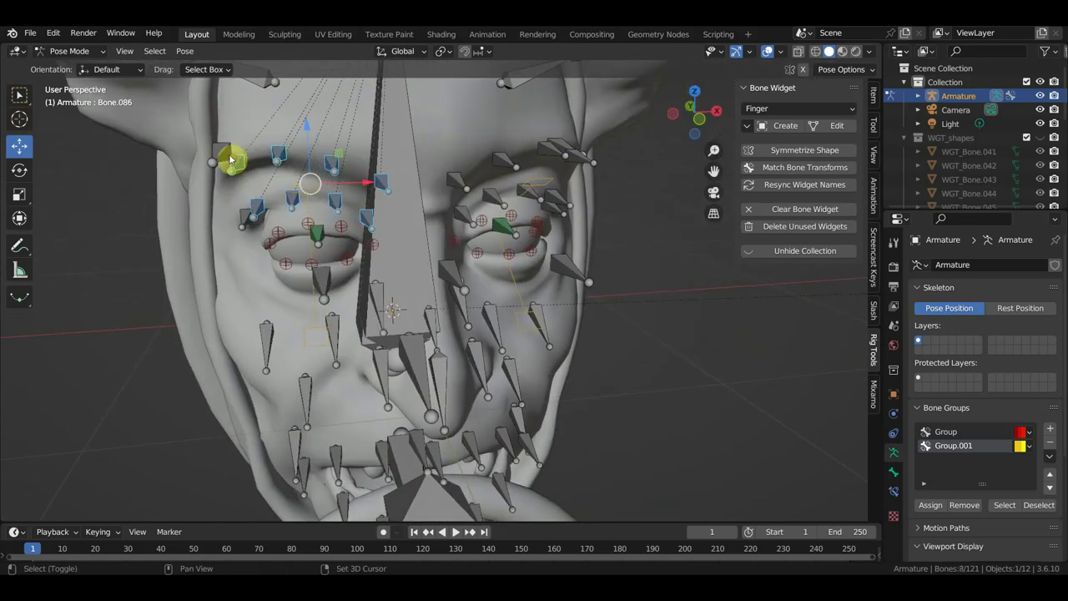
left_click(240, 165, "shift")
left_click(252, 219, "shift")
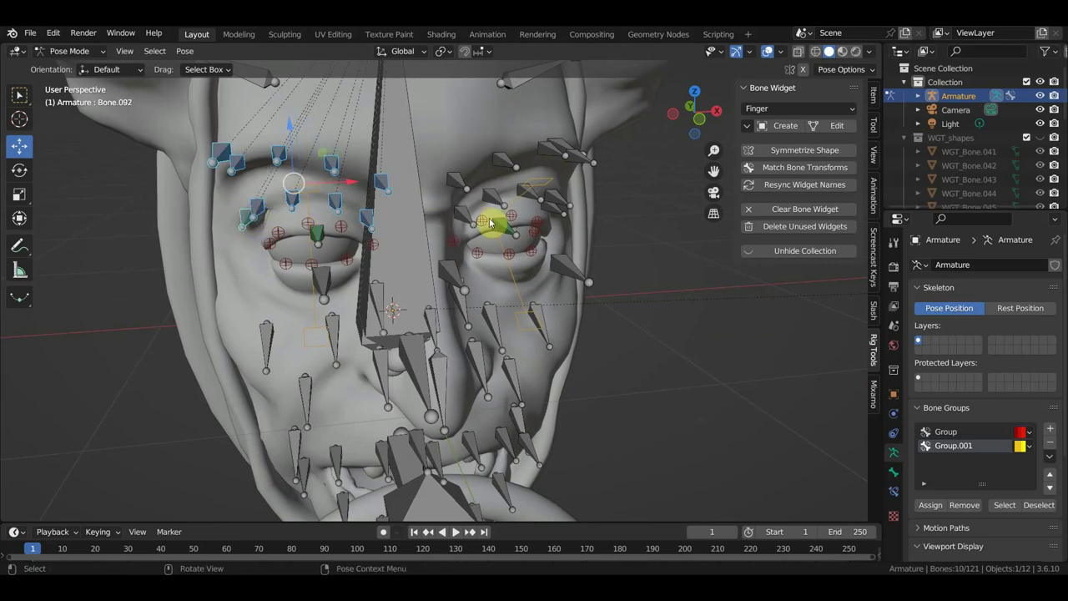
Add the brow and upper-eye bones around the right-hand eye, reaching 20 bones
left_click(455, 180, "shift")
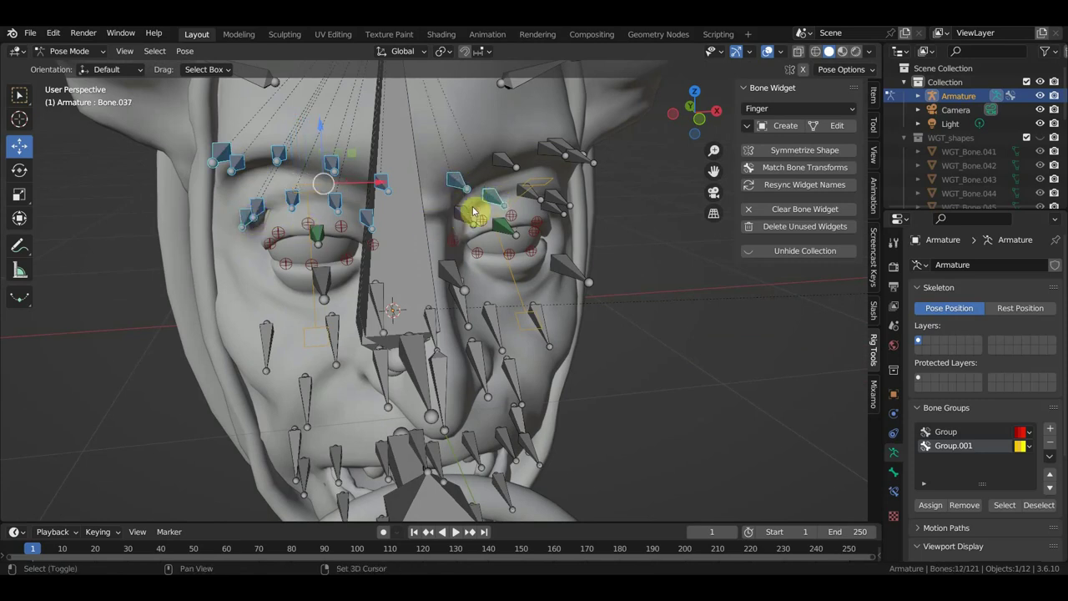
left_click(474, 209, "shift")
left_click(509, 163, "shift")
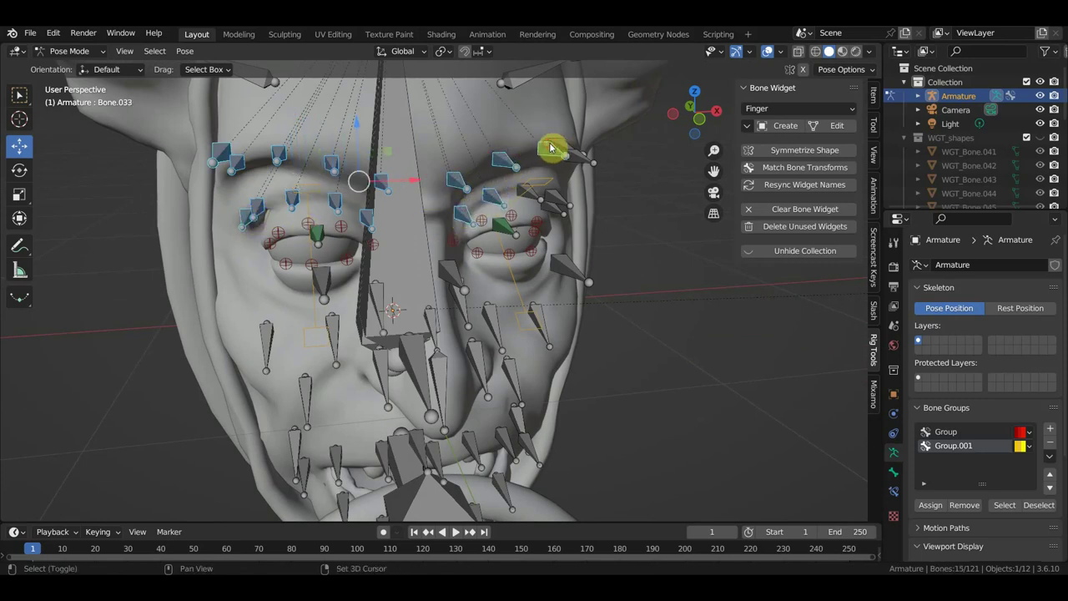
middle_click_drag(567, 158, 507, 159)
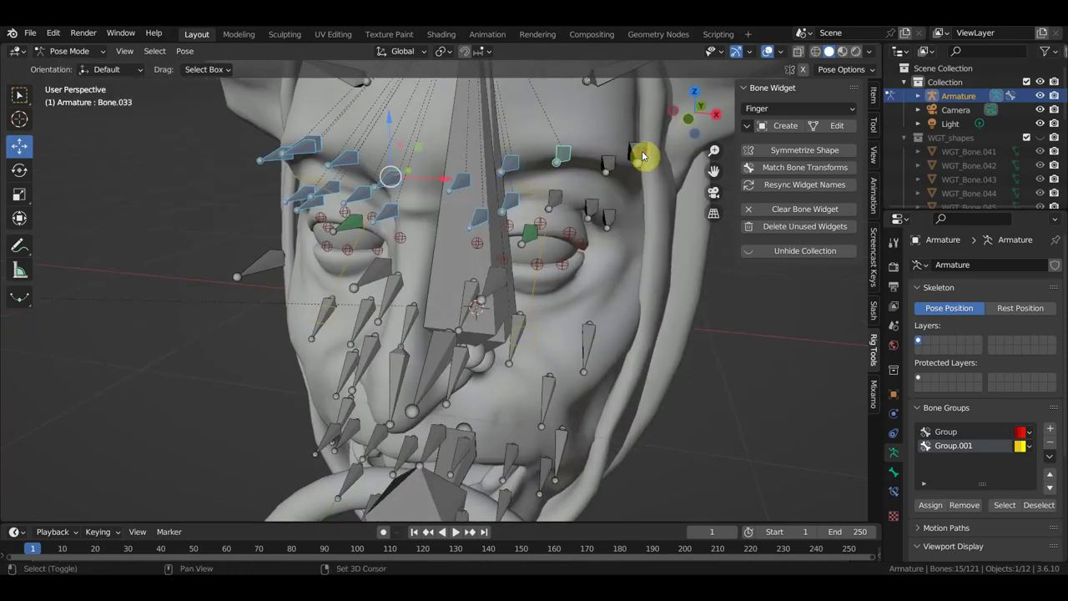
mouse_move(642, 156)
middle_mouse_down()
mouse_move(615, 221)
mouse_move(639, 196)
middle_mouse_up()
left_click(617, 217, "shift")
left_click(627, 208, "shift")
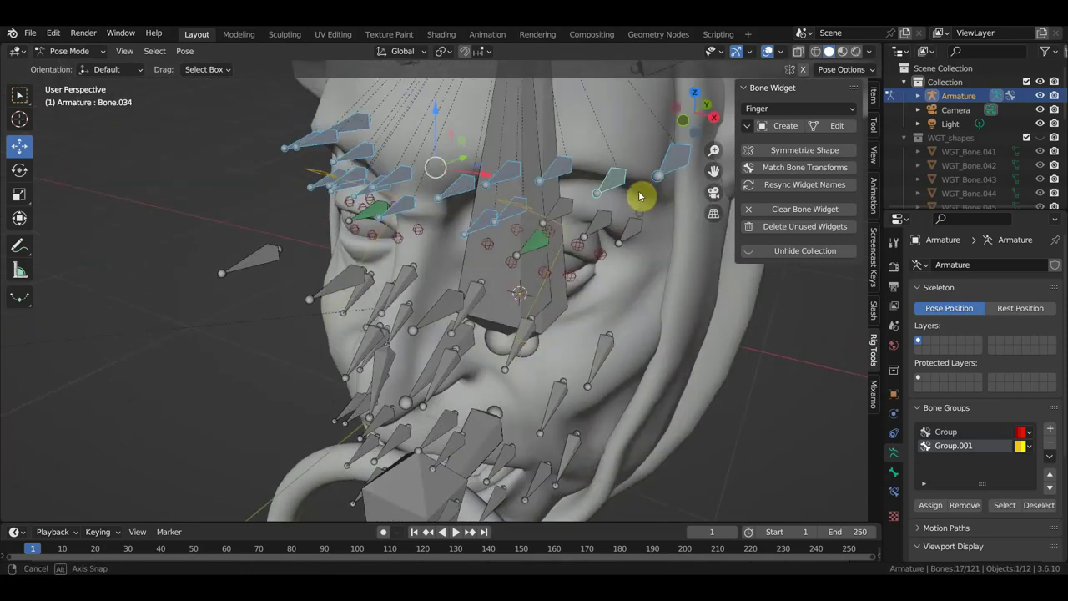
left_click(628, 227, "shift")
left_click(599, 218, "shift")
left_click(568, 210, "shift")
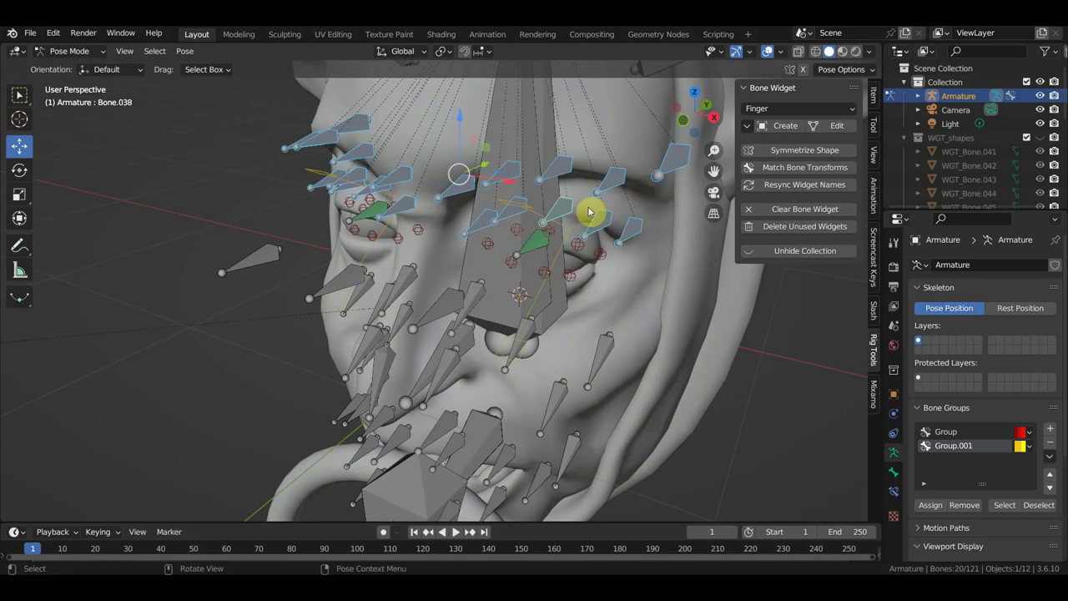
left_click(766, 110)
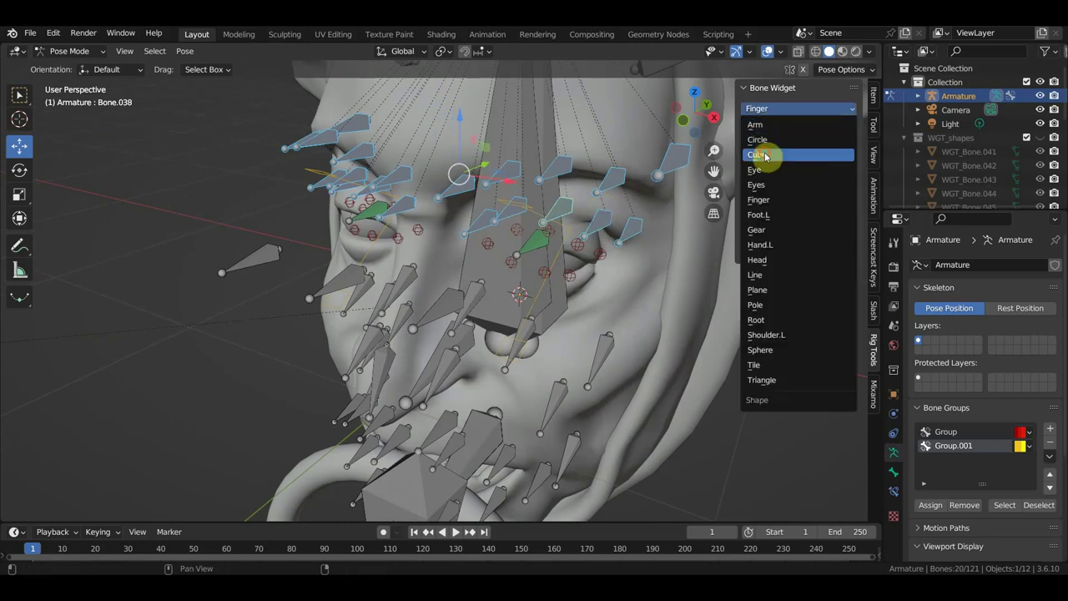
Create Cube widgets on the brow bones, shrunk to global size 0.10
left_click(764, 155)
left_click(788, 109)
left_click(790, 110)
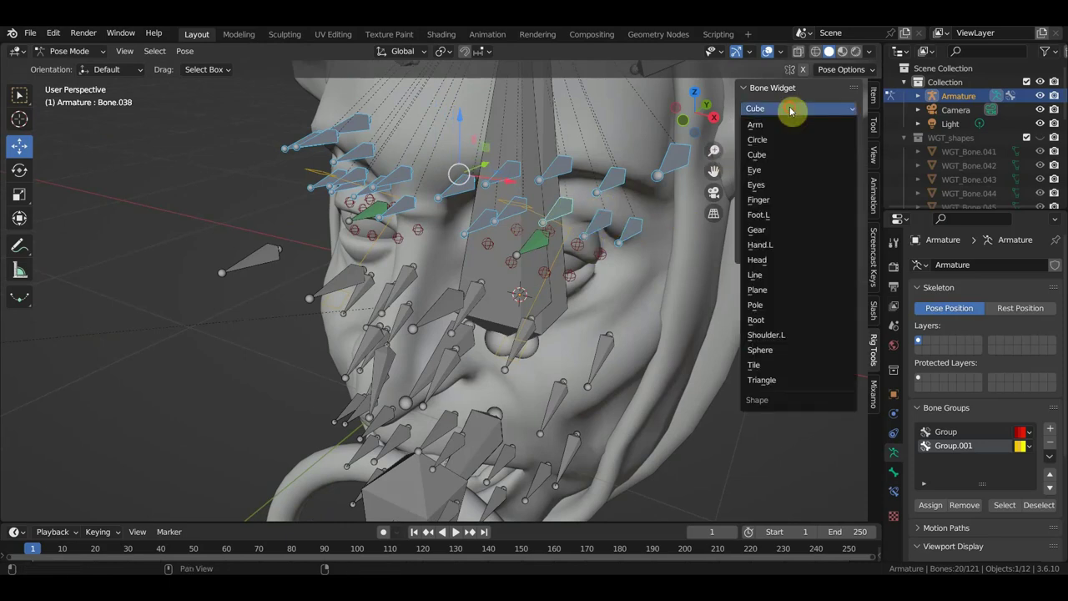
left_click(759, 126)
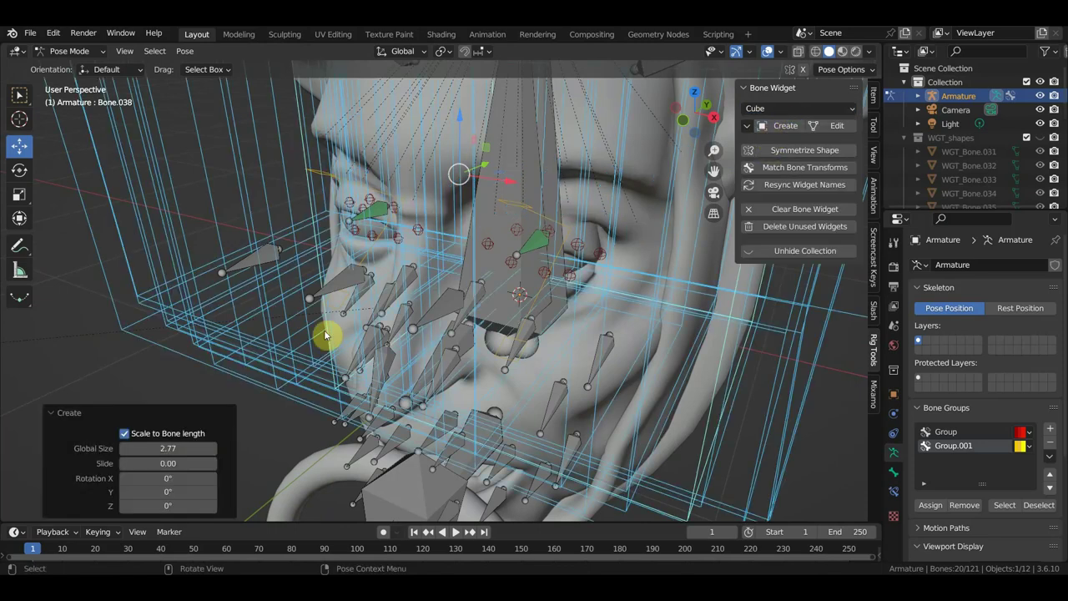
mouse_move(181, 448)
left_mouse_down()
mouse_move(109, 448)
mouse_move(170, 448)
left_mouse_up()
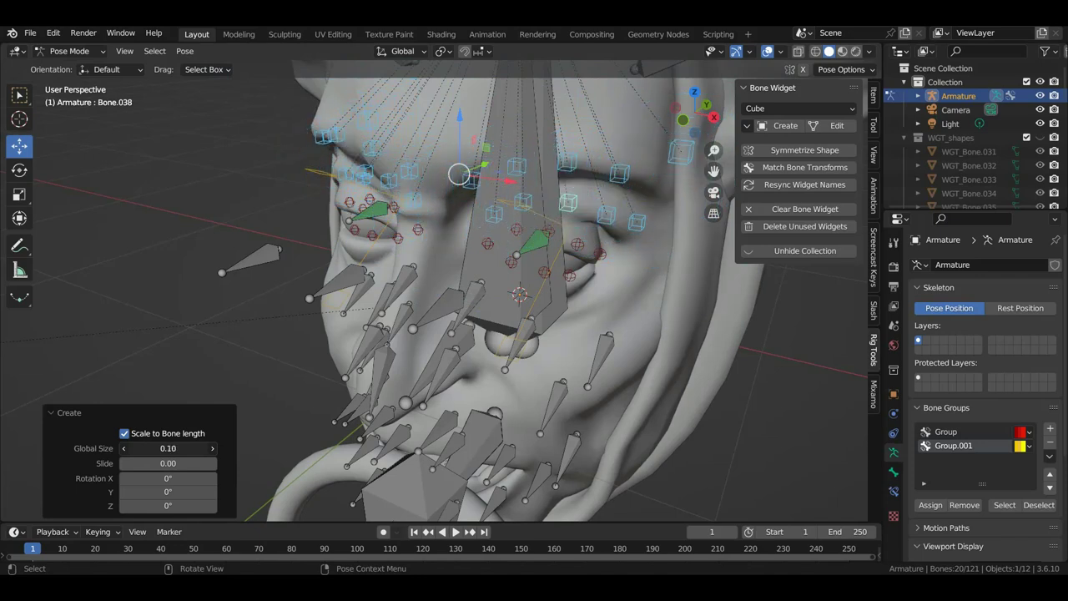
Add Group.002 with the blue 04 theme colour set and assign the brow bones
left_click(1048, 430)
left_click(1024, 459)
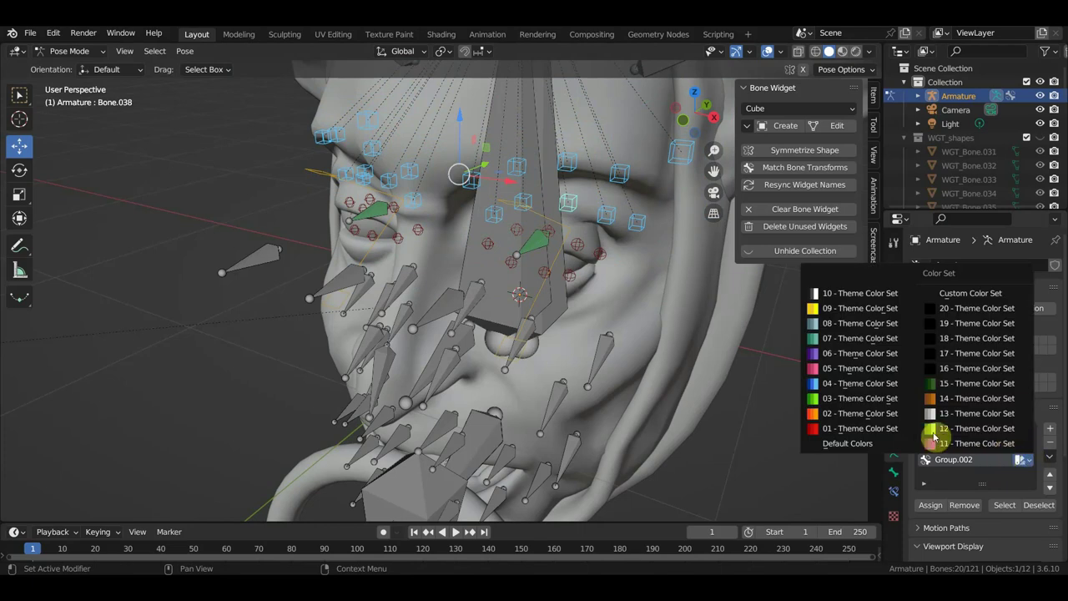
left_click(851, 388)
left_click(932, 505)
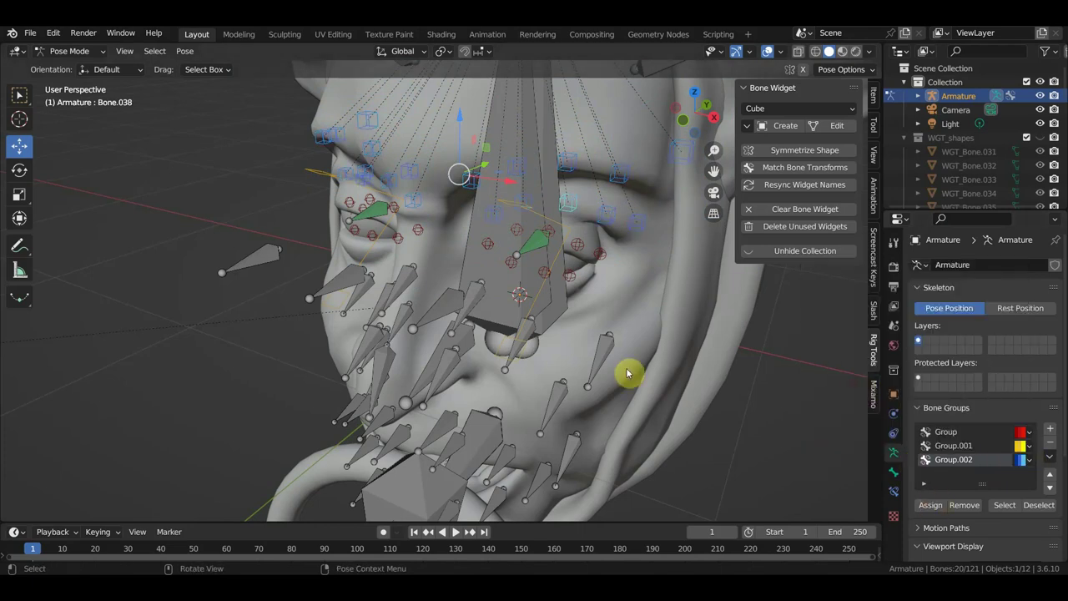
mouse_move(626, 374)
middle_mouse_down()
mouse_move(588, 338)
mouse_move(631, 310)
middle_mouse_up()
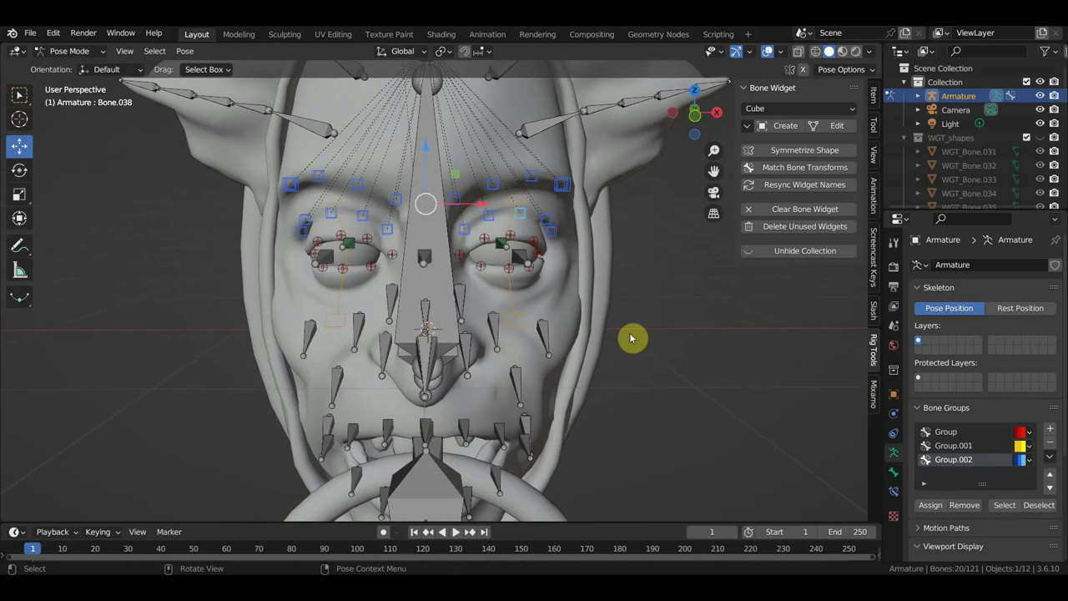
Give the mouth and knocker-ring bones Finger widgets enlarged to global size 1.78
mouse_move(546, 353)
middle_mouse_down()
mouse_move(564, 276)
mouse_move(555, 272)
mouse_move(465, 293)
mouse_move(398, 290)
middle_mouse_up()
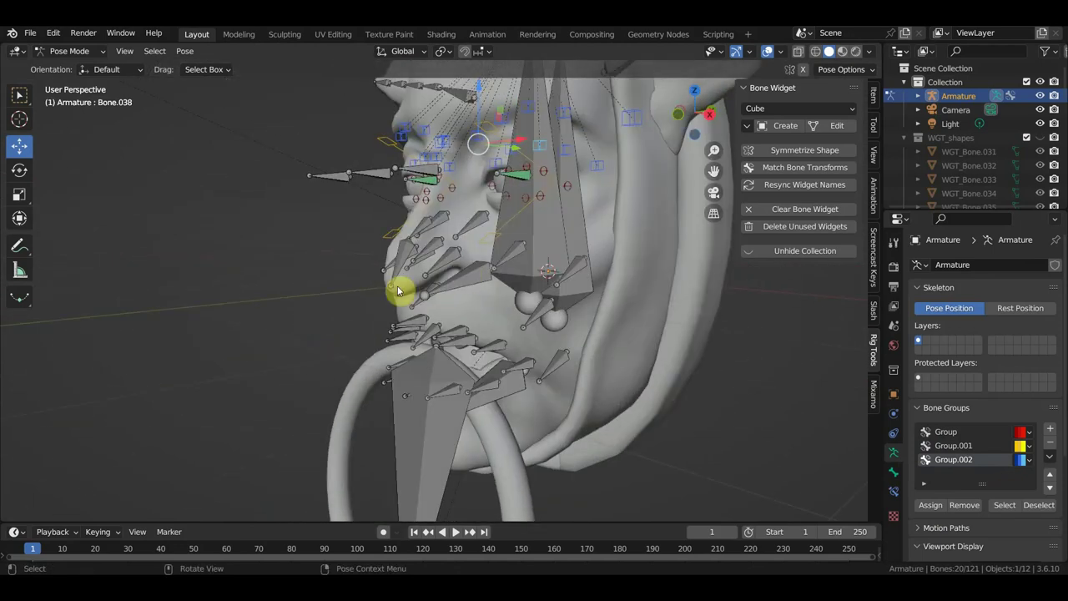
left_click(466, 269)
left_click(515, 391)
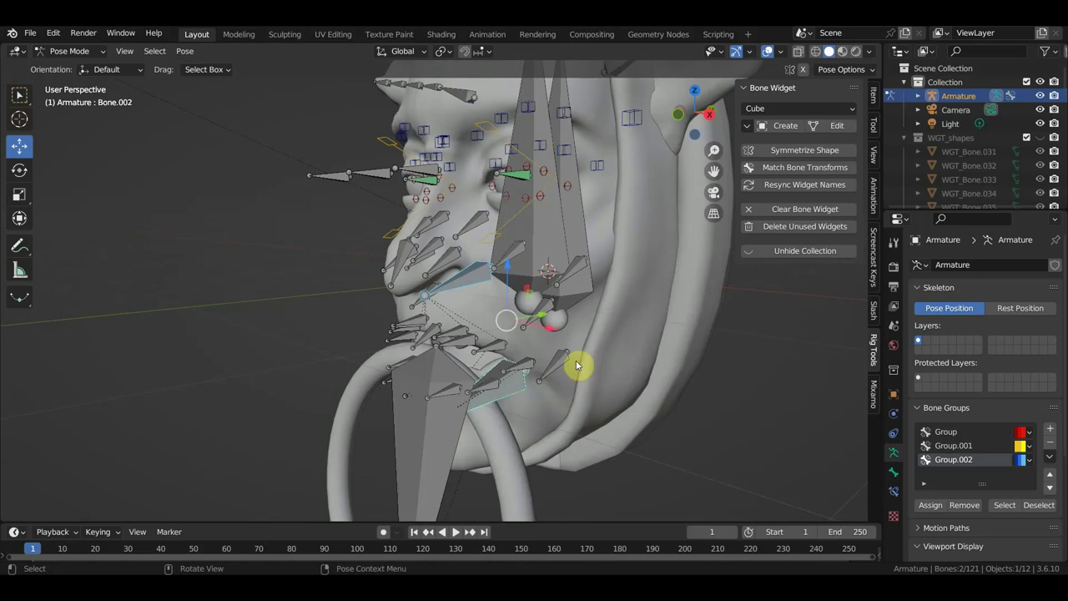
left_click(776, 109)
left_click(761, 200)
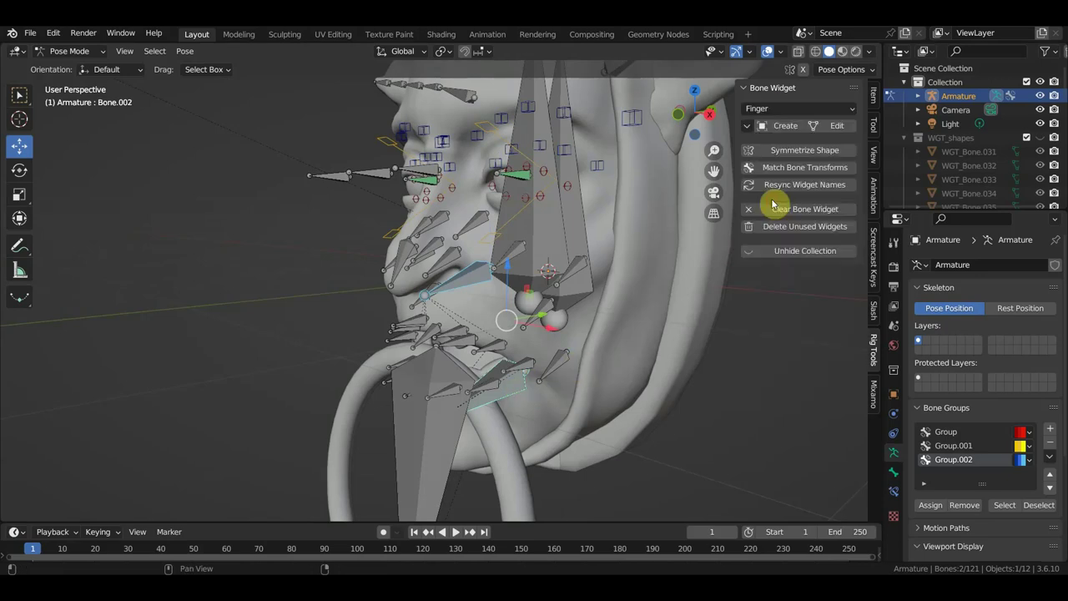
left_click(781, 125)
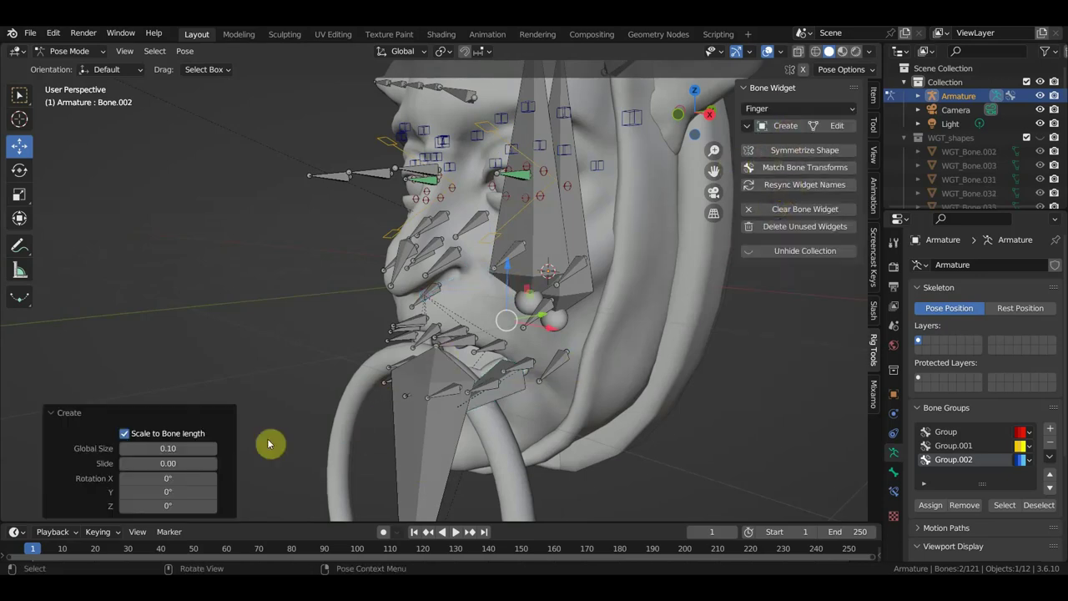
left_click_drag(172, 448, 208, 448)
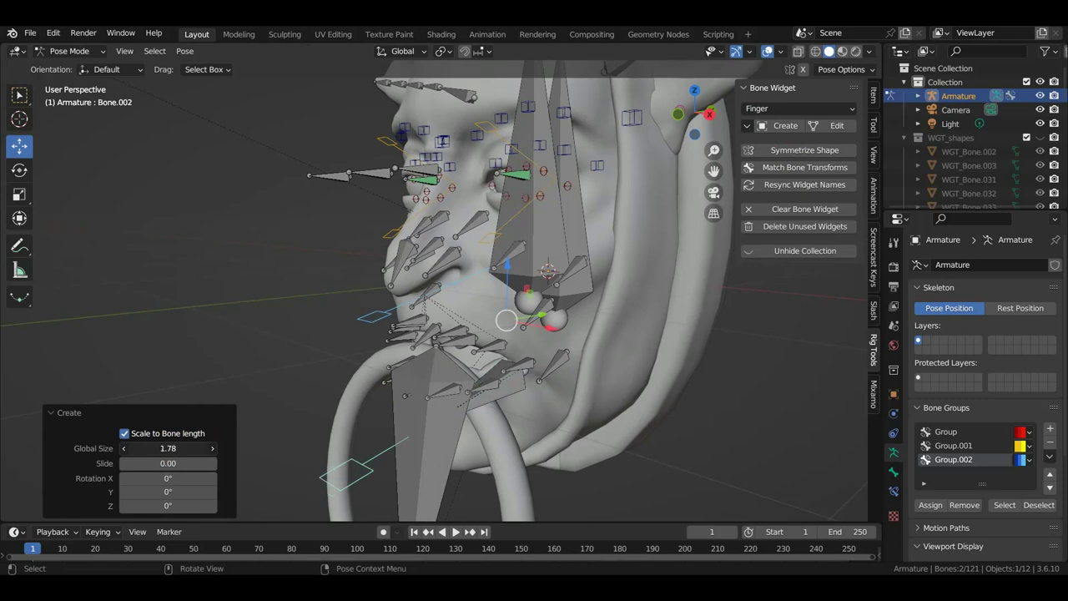
Assign those two bones to the yellow Group.001 bone group
left_click(988, 445)
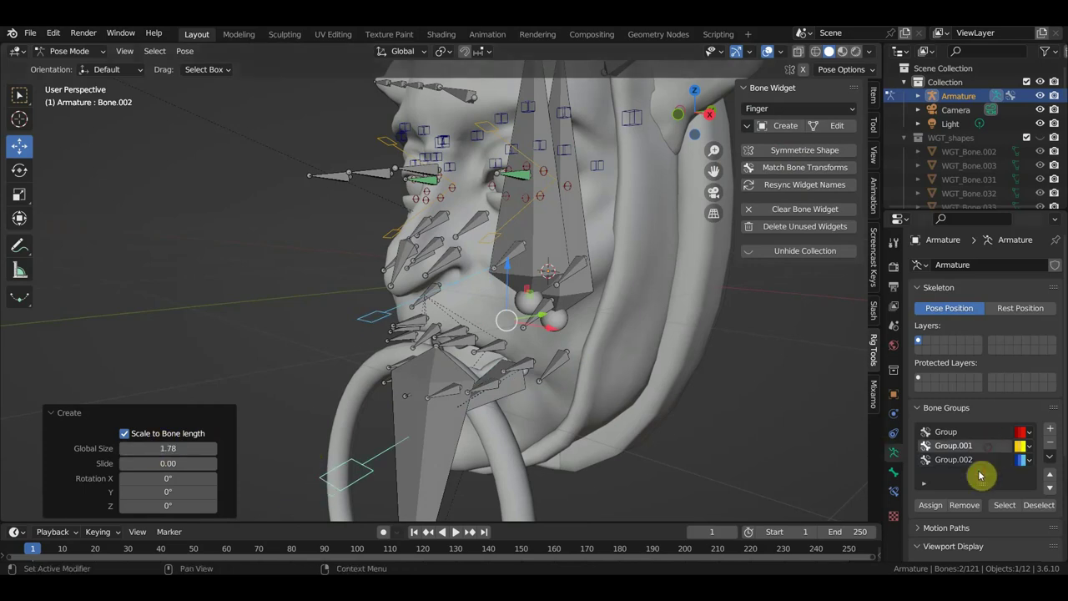
left_click(932, 508)
middle_click_drag(620, 370, 519, 351)
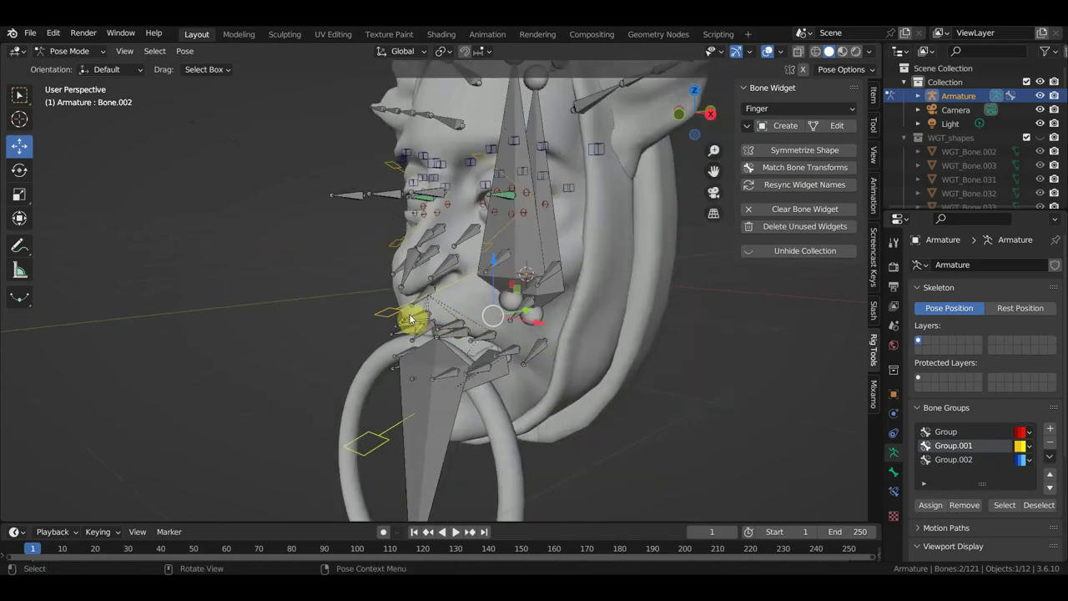
mouse_move(409, 262)
middle_mouse_down()
mouse_move(420, 275)
mouse_move(409, 305)
mouse_move(424, 290)
middle_mouse_up()
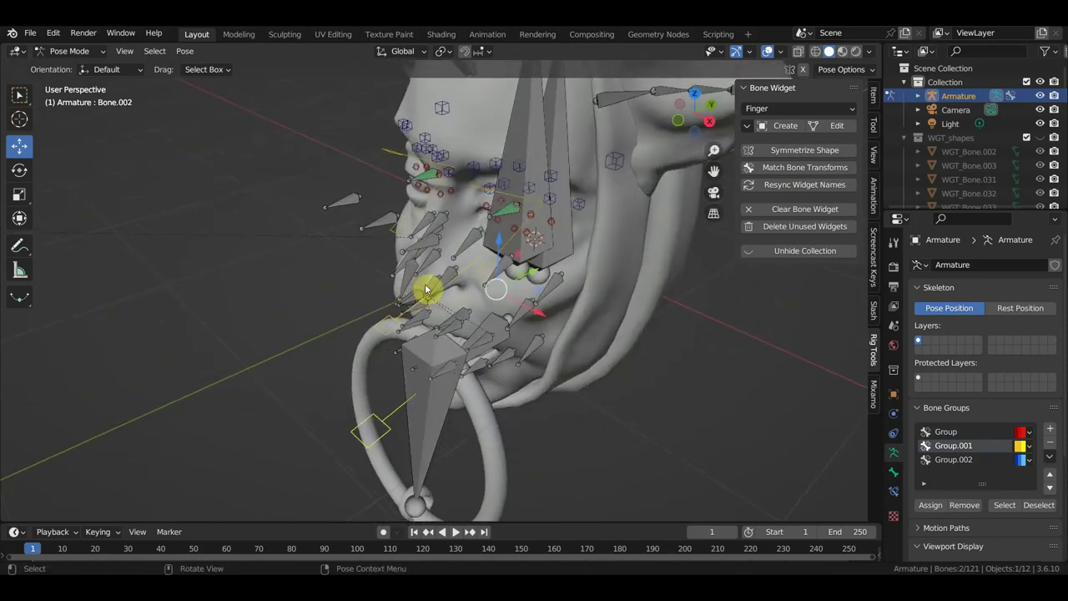
mouse_move(461, 251)
middle_mouse_down()
mouse_move(500, 210)
mouse_move(538, 211)
middle_mouse_up()
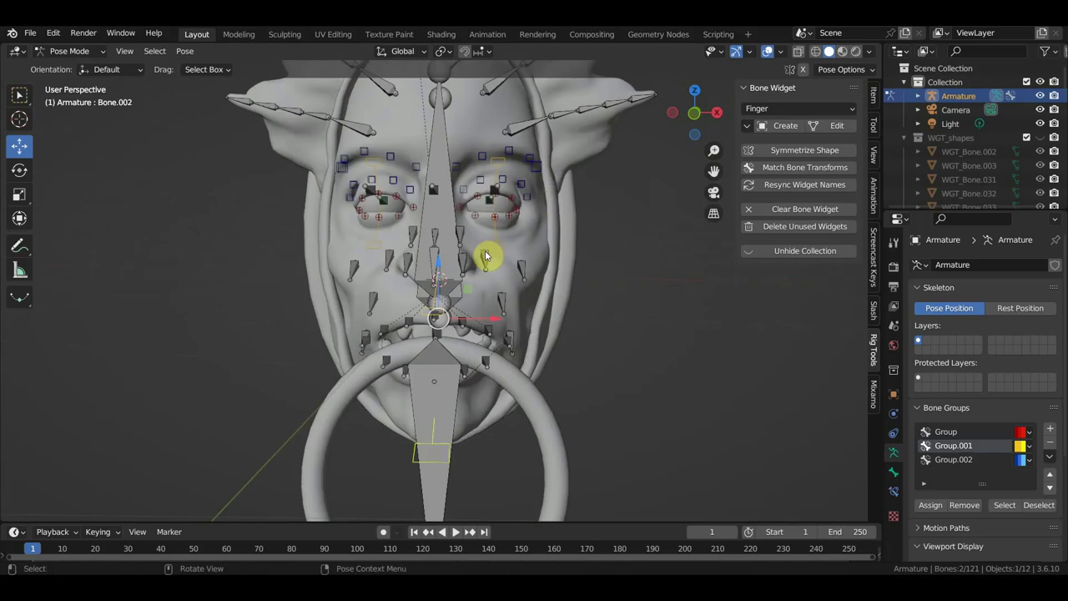
middle_click_drag(475, 278, 389, 283)
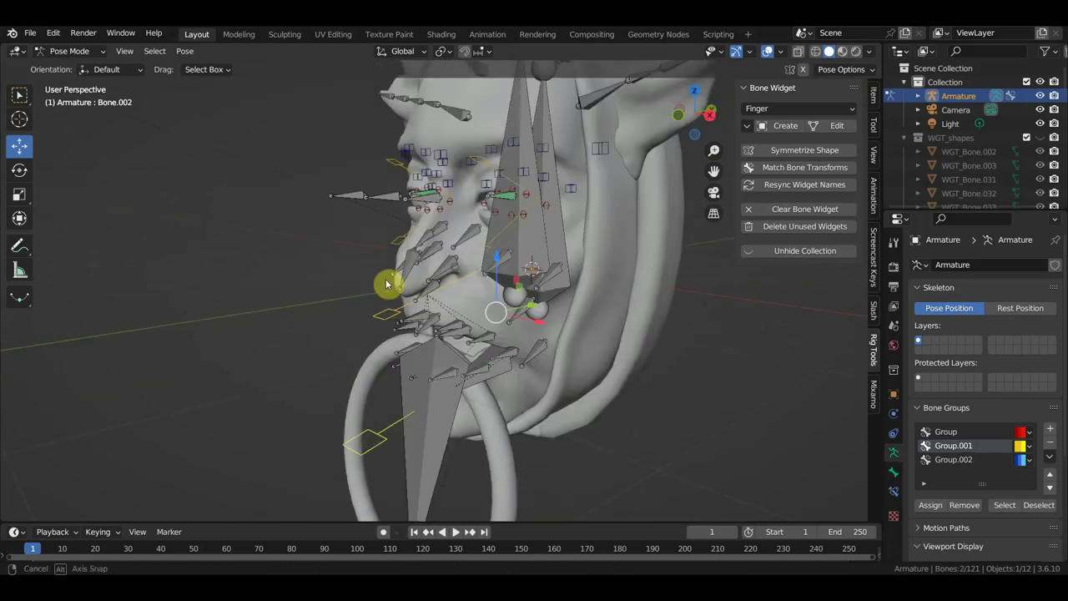
Select both nostril bones and one cheek bone beside the nose
middle_click_drag(471, 250, 480, 245)
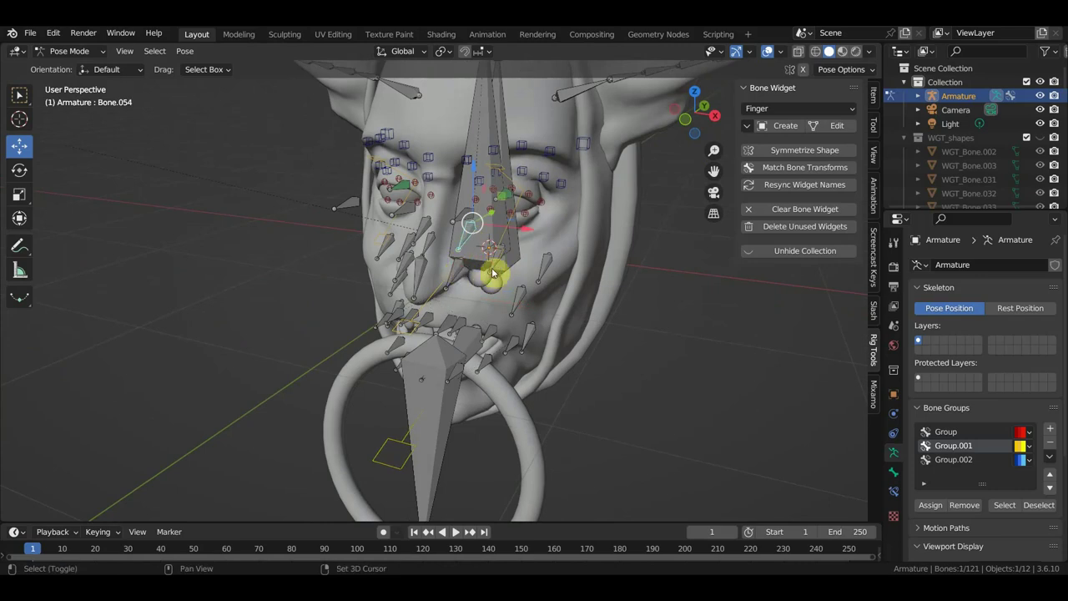
middle_click_drag(495, 265, 501, 261)
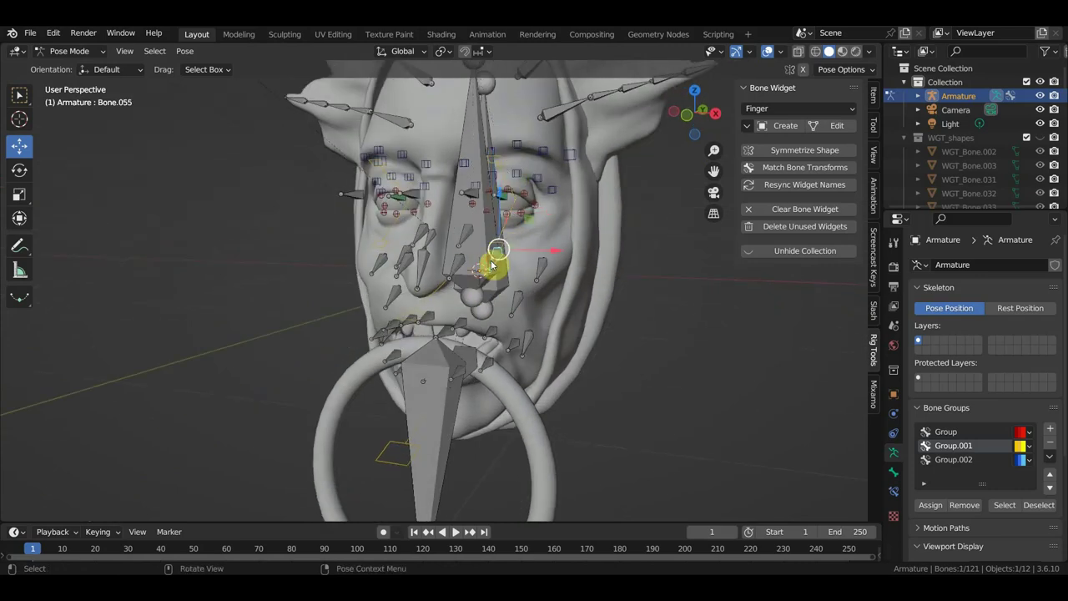
left_click(459, 265, "shift")
left_click(499, 266, "shift")
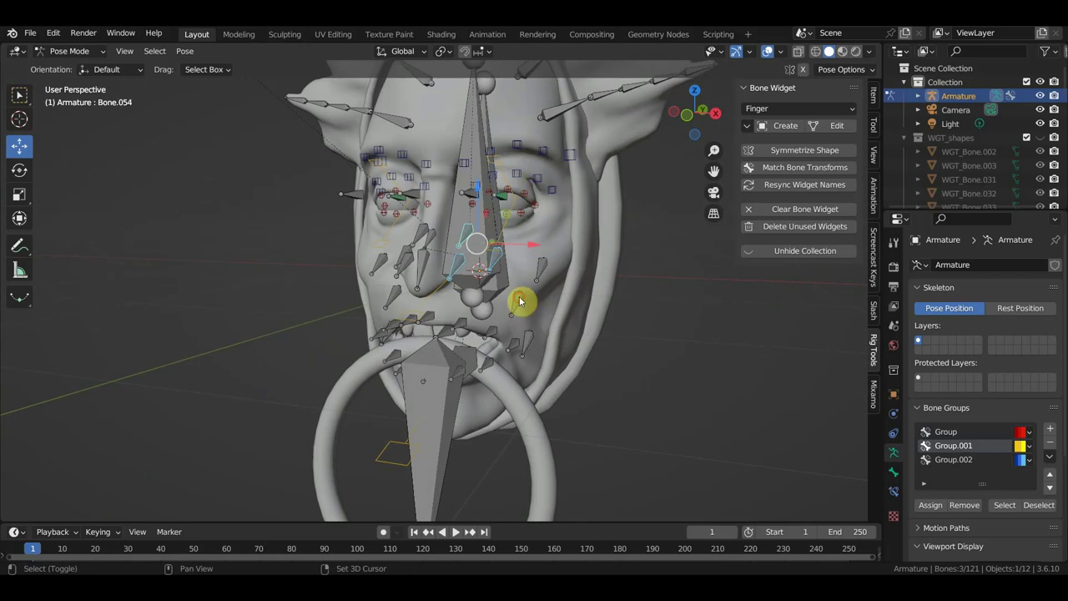
left_click(517, 298, "shift")
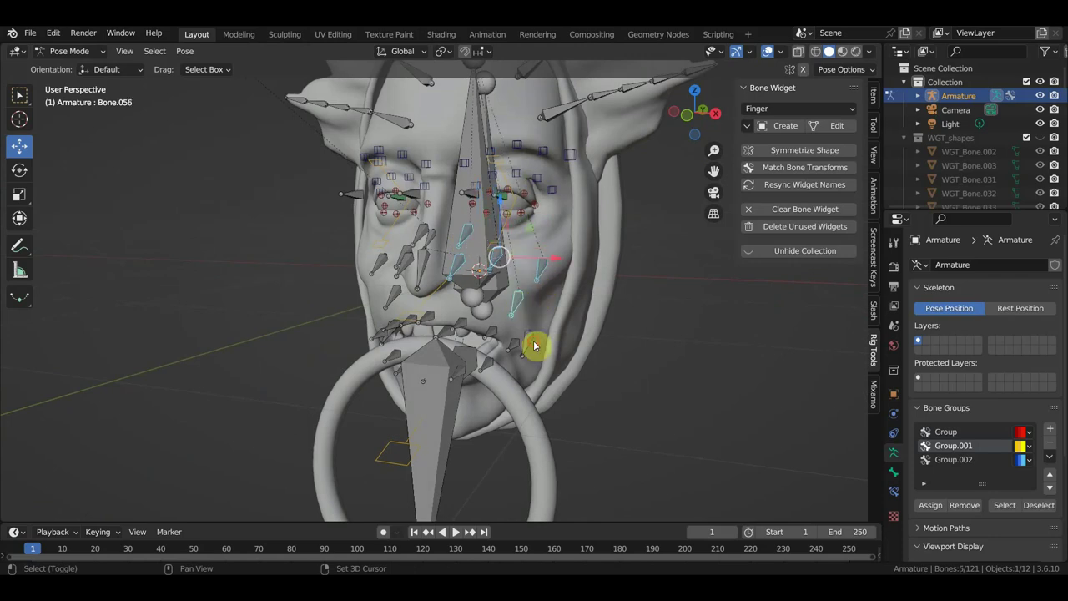
Add the remaining cheek bones, including the left-cheek ones, and open the widget shape list
middle_click_drag(434, 294, 487, 278)
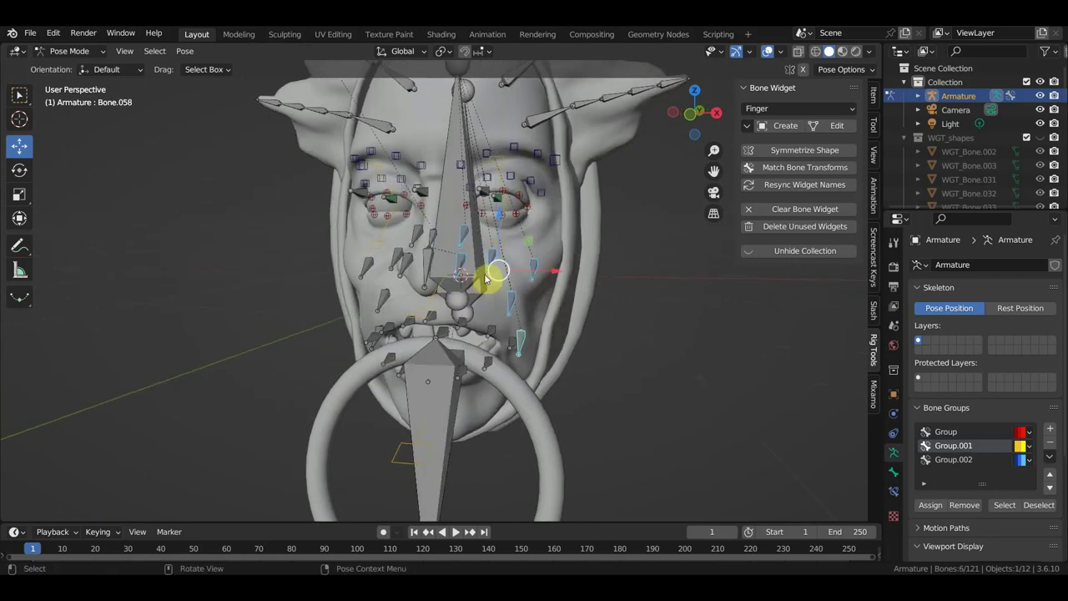
middle_click_drag(400, 266, 436, 274)
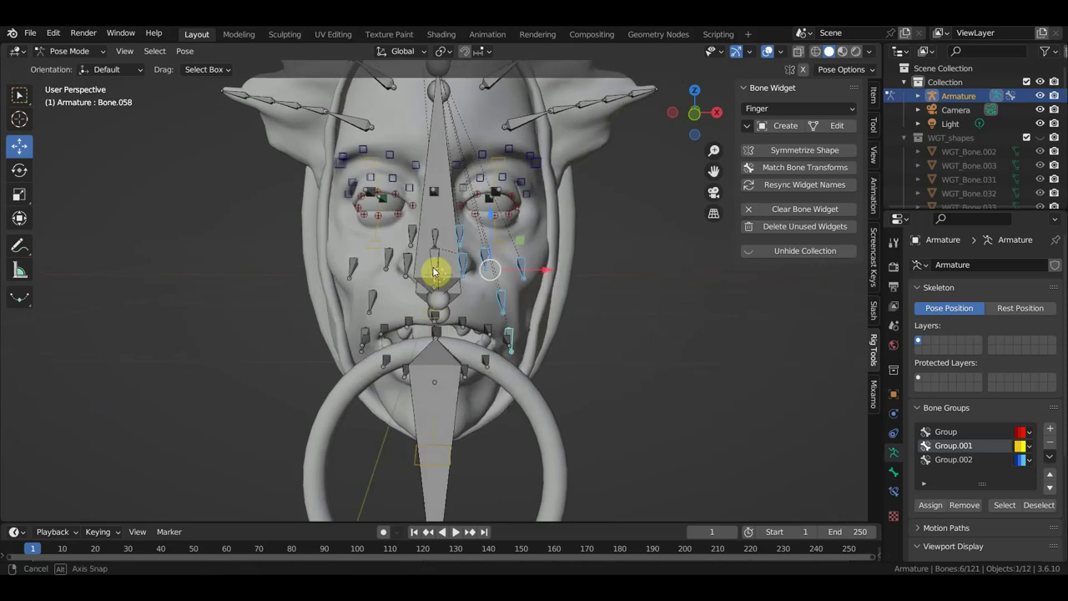
left_click(413, 234, "shift")
left_click(399, 252, "shift")
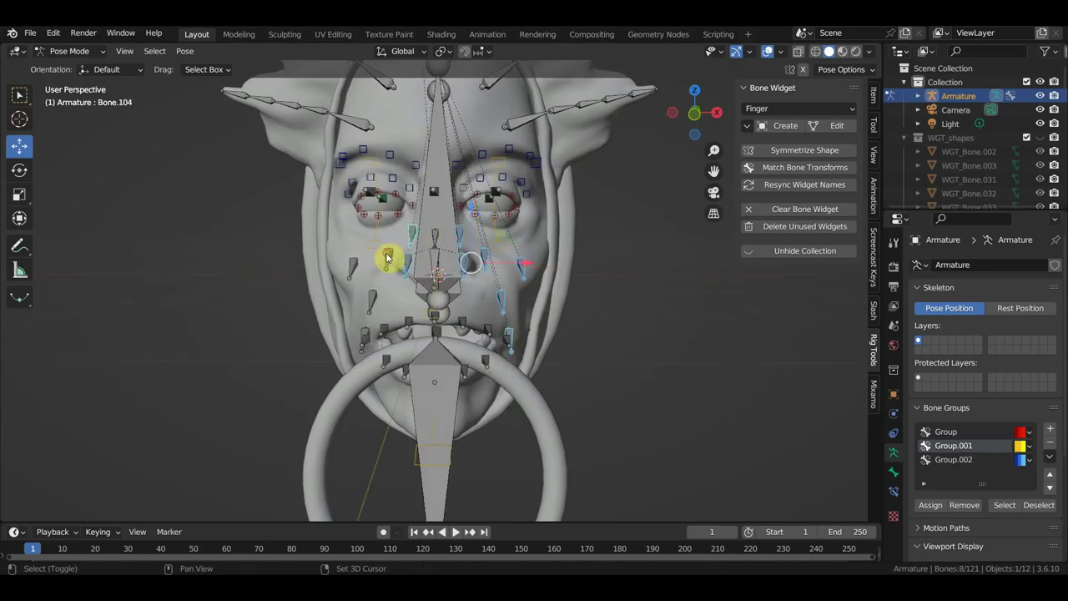
left_click(386, 257, "shift")
left_click(352, 267, "shift")
left_click(373, 301, "shift")
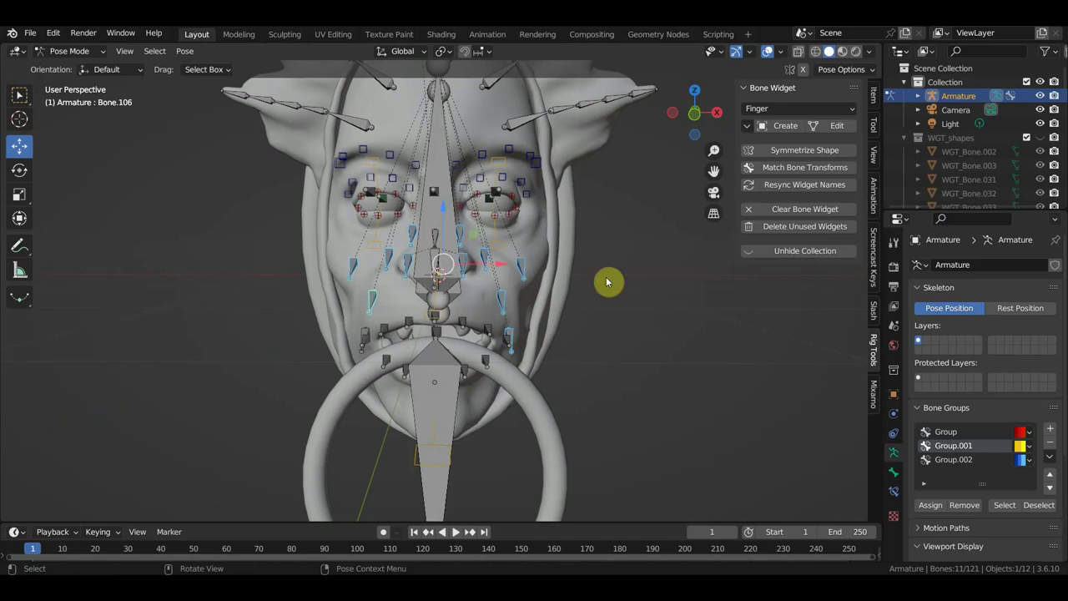
left_click(766, 109)
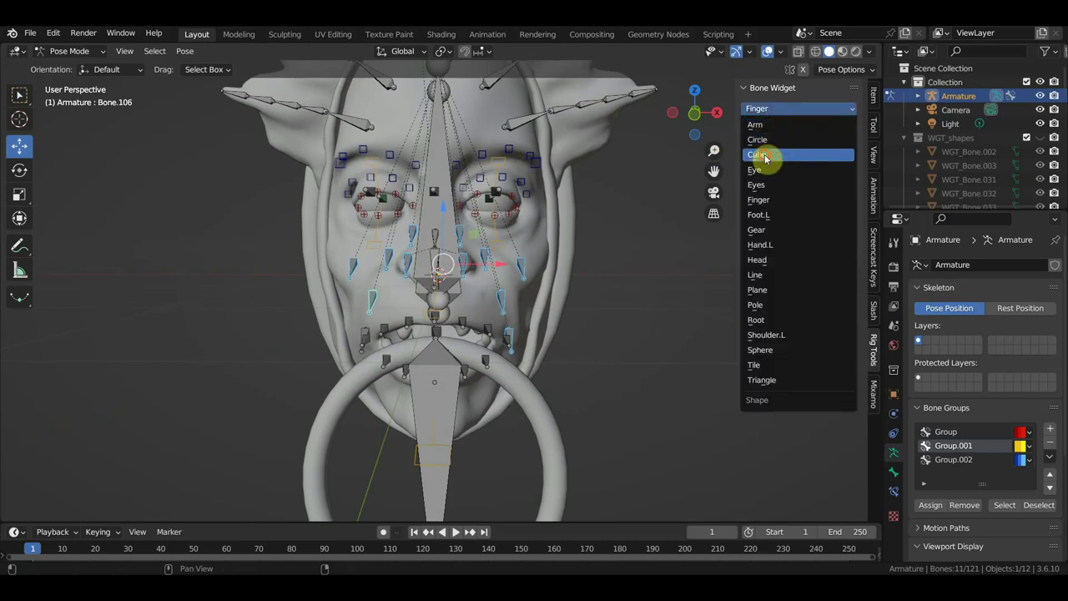
Create Cube widgets at global size 0.13 on the cheek and nostril bones, plus one more cheek bone
left_click(764, 157)
left_click(791, 128)
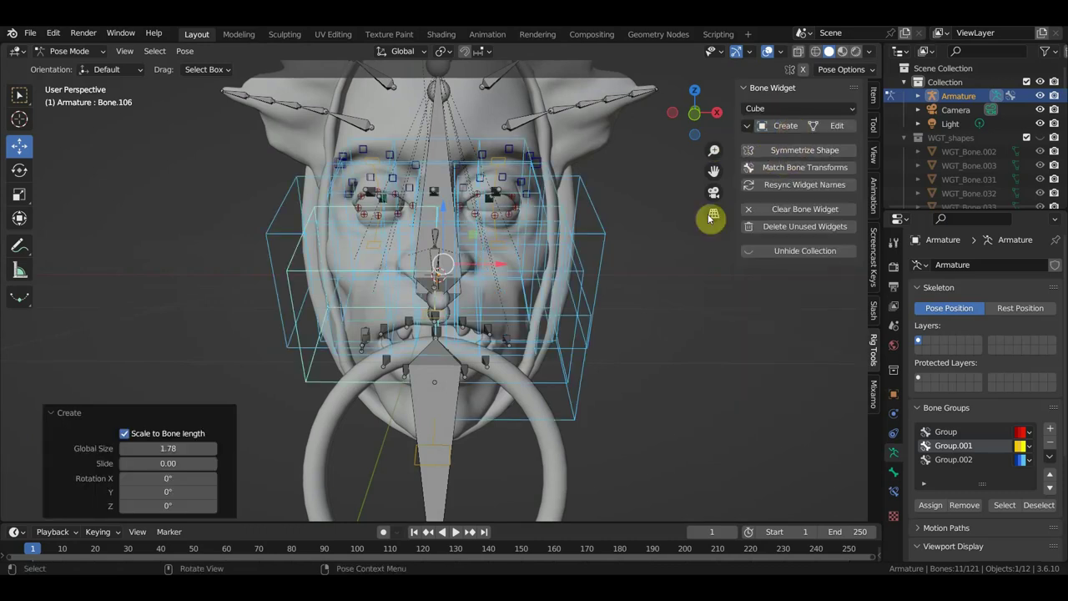
mouse_move(167, 448)
left_mouse_down()
mouse_move(192, 448)
mouse_move(141, 448)
left_mouse_up()
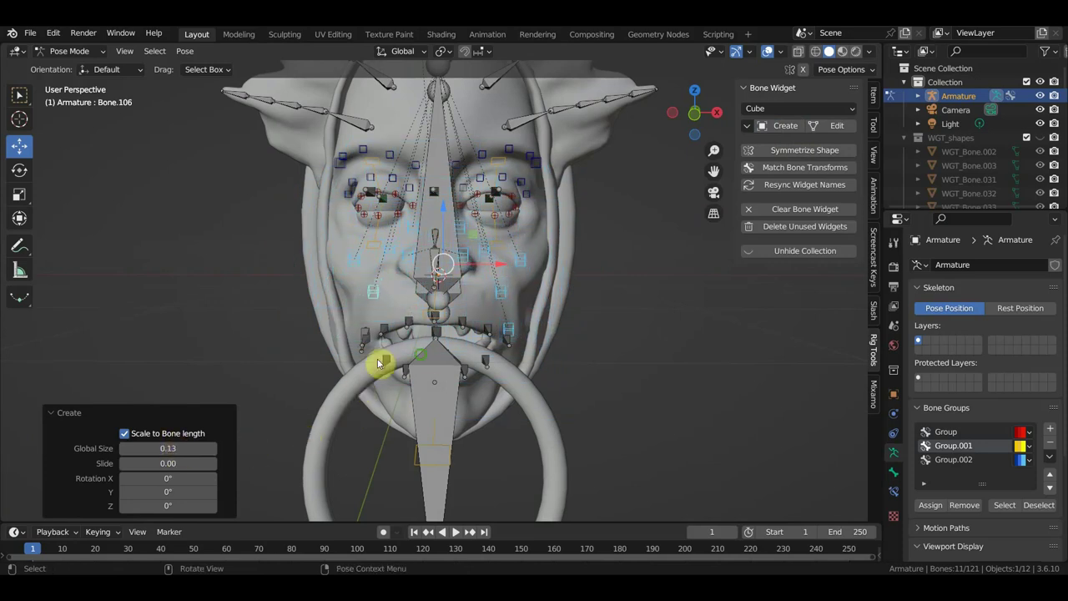
mouse_move(376, 362)
middle_mouse_down()
mouse_move(465, 362)
mouse_move(364, 361)
middle_mouse_up()
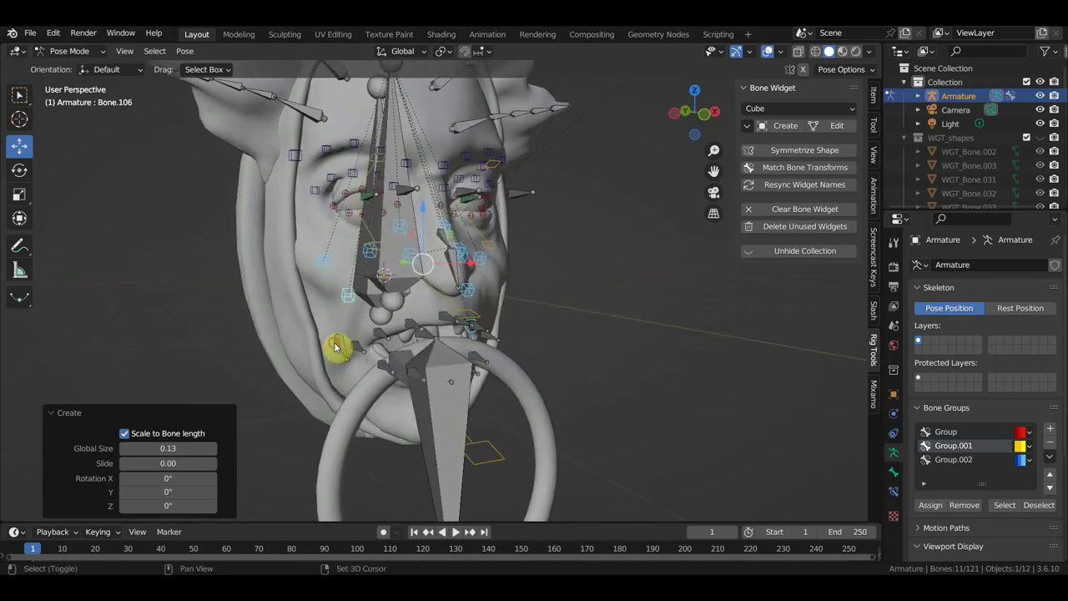
left_click(337, 346)
left_click(781, 126)
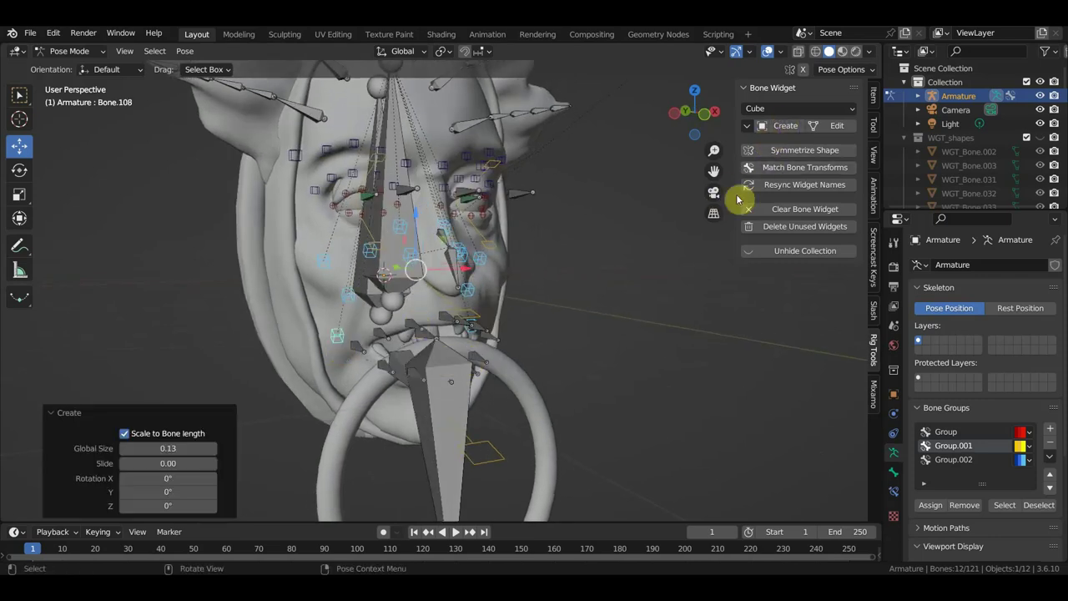
Add bone group Group.003 with green theme colour set 03 and assign the selected bones
left_click(1049, 429)
left_click(1024, 473)
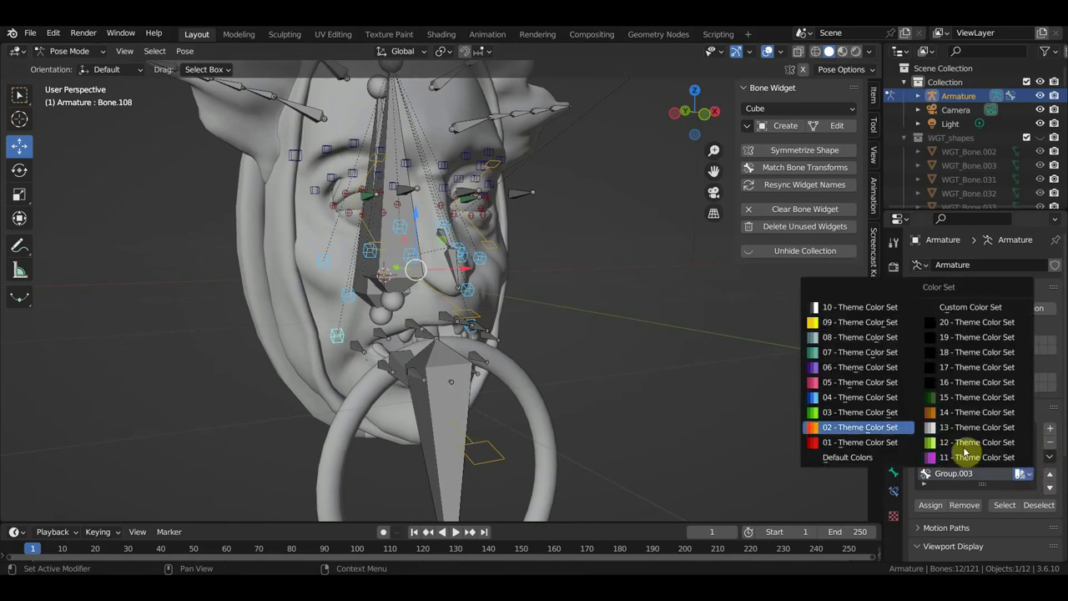
left_click(852, 411)
left_click(920, 503)
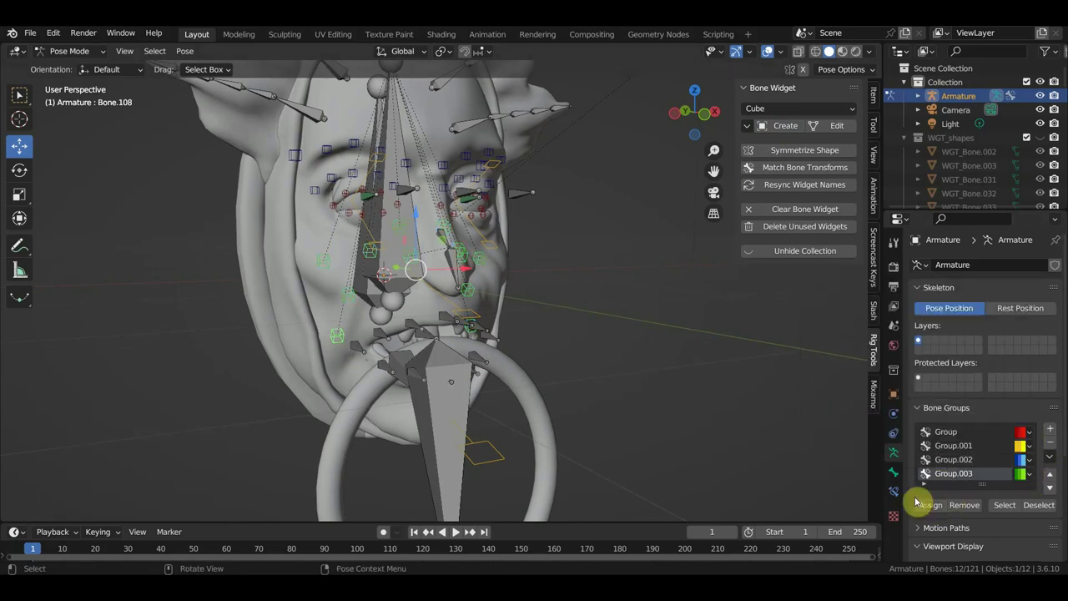
middle_click_drag(731, 410, 596, 382)
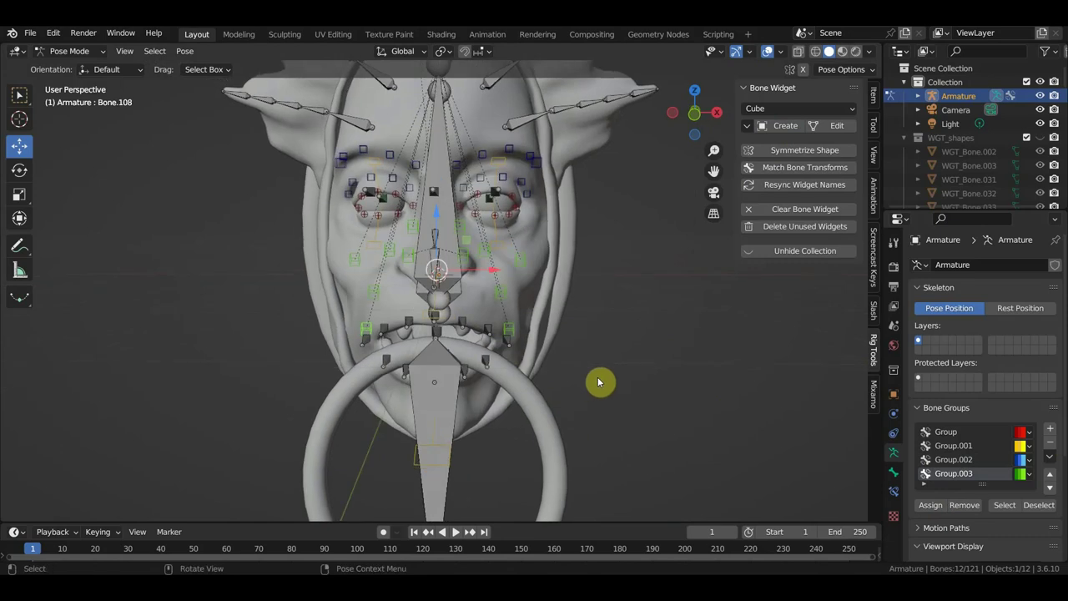
Select the lip and mouth bones all around the mouth
scroll(598, 382, "up", 2)
scroll(529, 374, "up", 2)
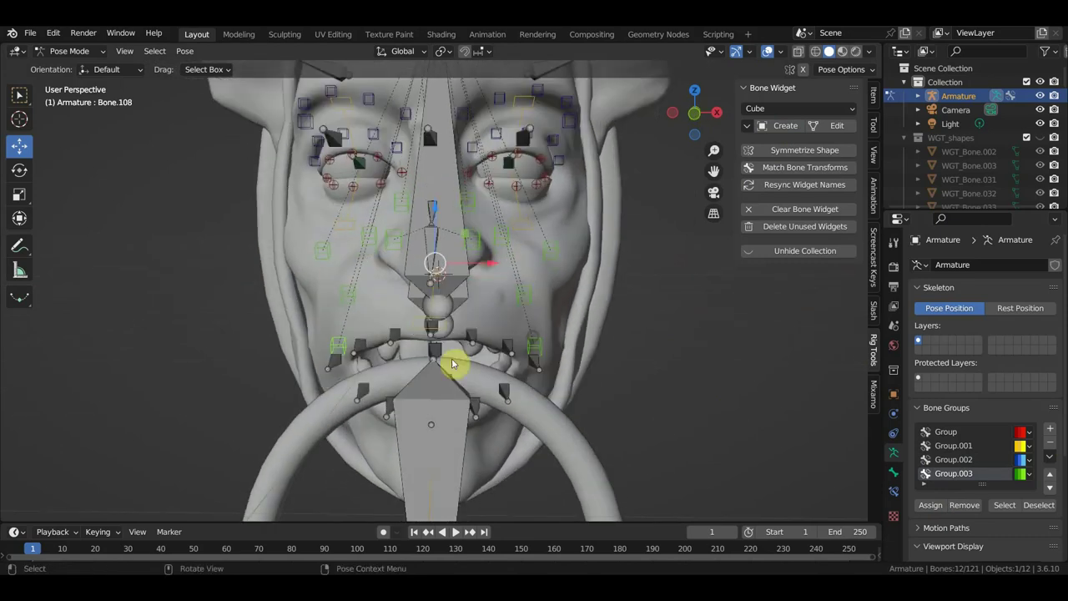
left_click(333, 363)
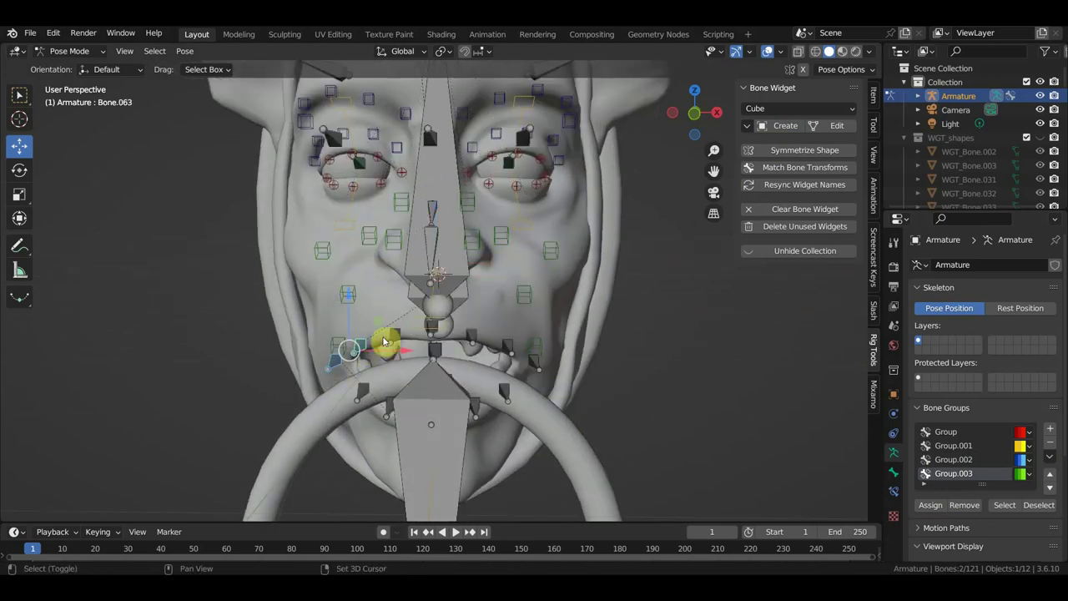
middle_click_drag(453, 339, 429, 346)
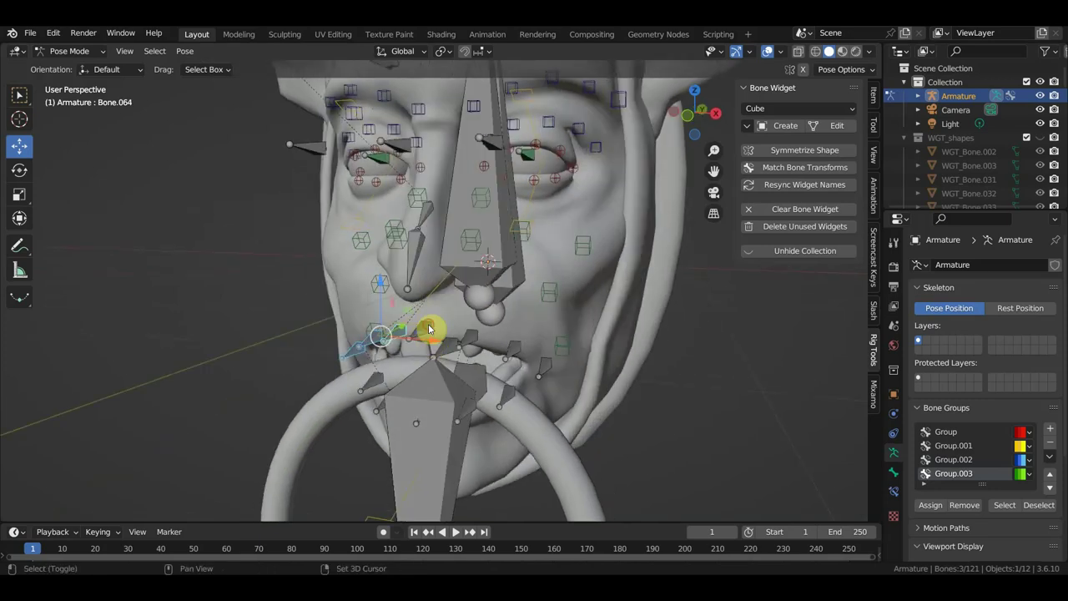
left_click(427, 330, "shift")
left_click(467, 338, "shift")
left_click(513, 349, "shift")
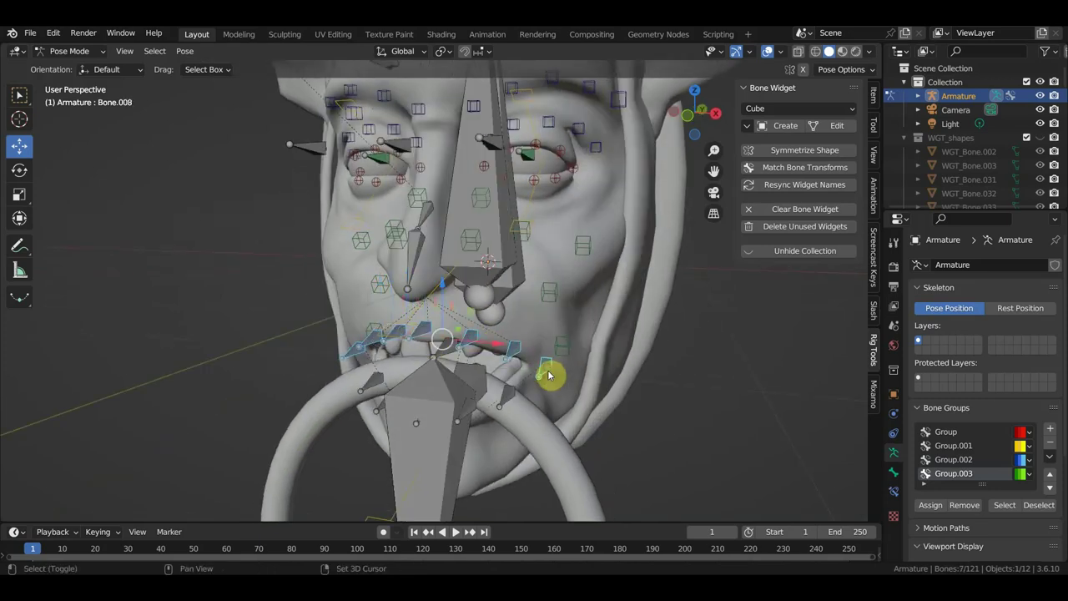
middle_click_drag(549, 375, 579, 357)
left_click(508, 393, "shift")
left_click(469, 411, "shift")
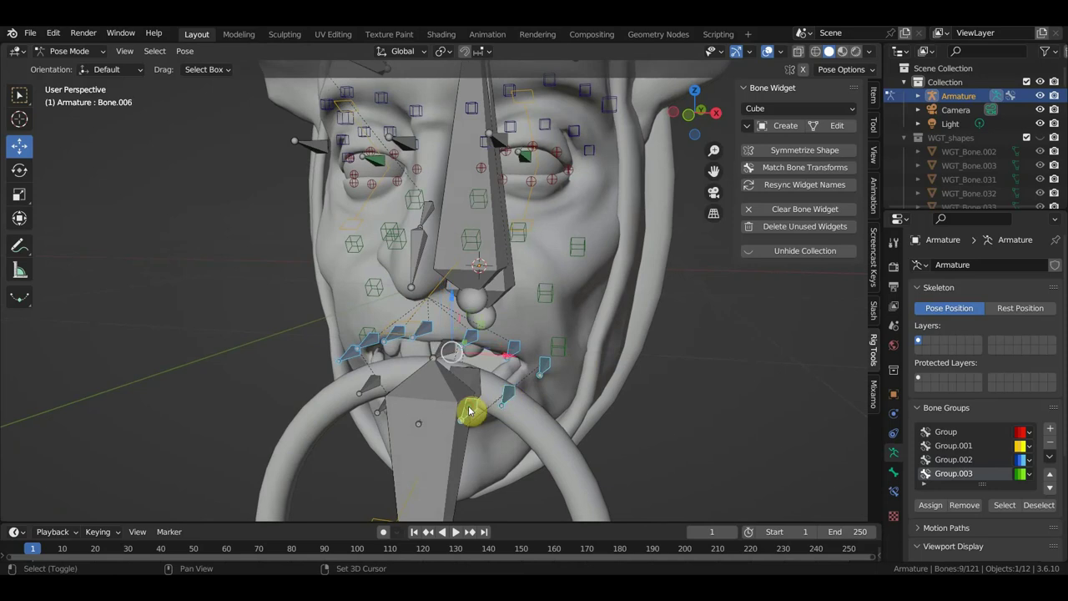
middle_click_drag(468, 410, 503, 406)
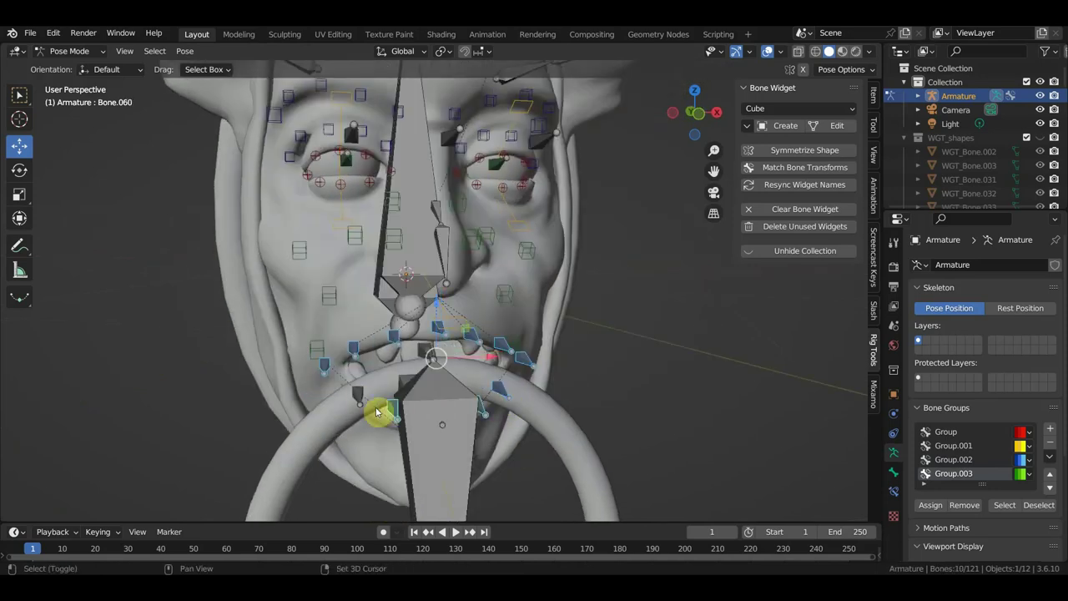
left_click(445, 411, "shift")
middle_click_drag(444, 410, 508, 394)
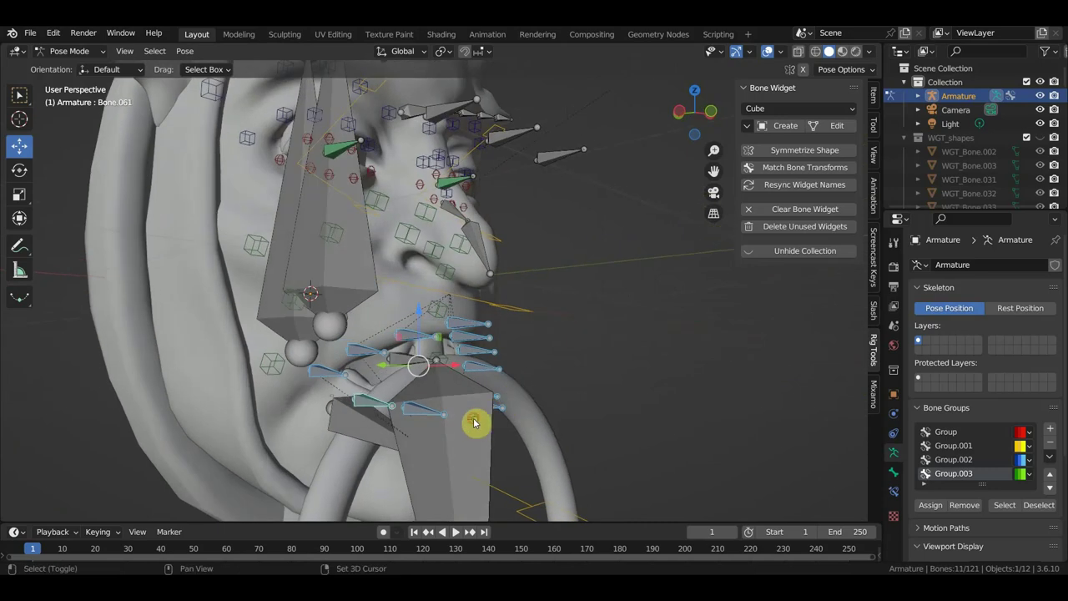
Create Sphere widgets on the selected mouth bones
left_click(797, 109)
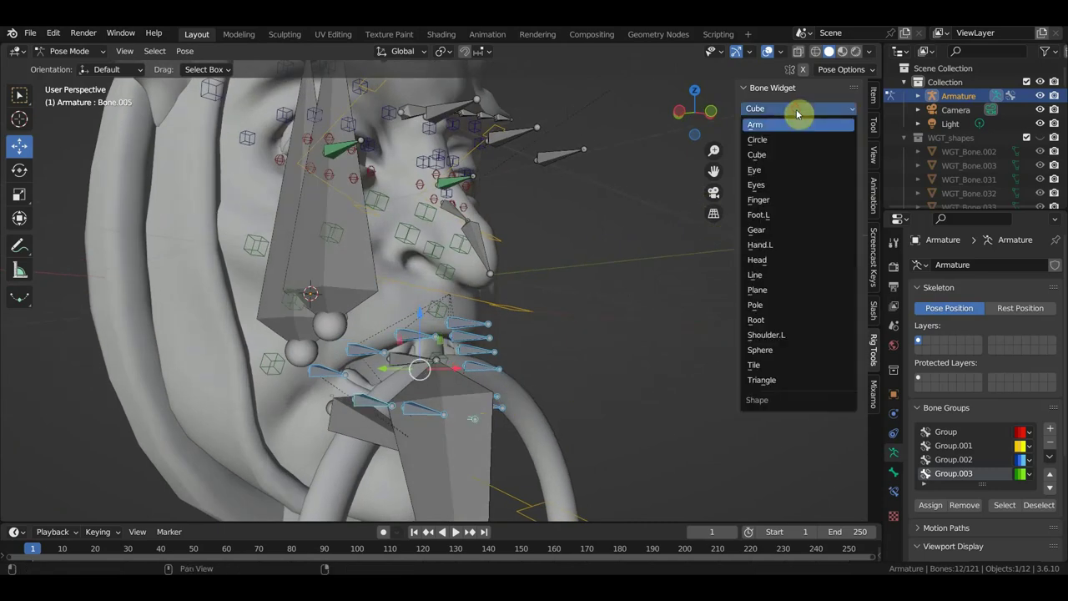
left_click(782, 350)
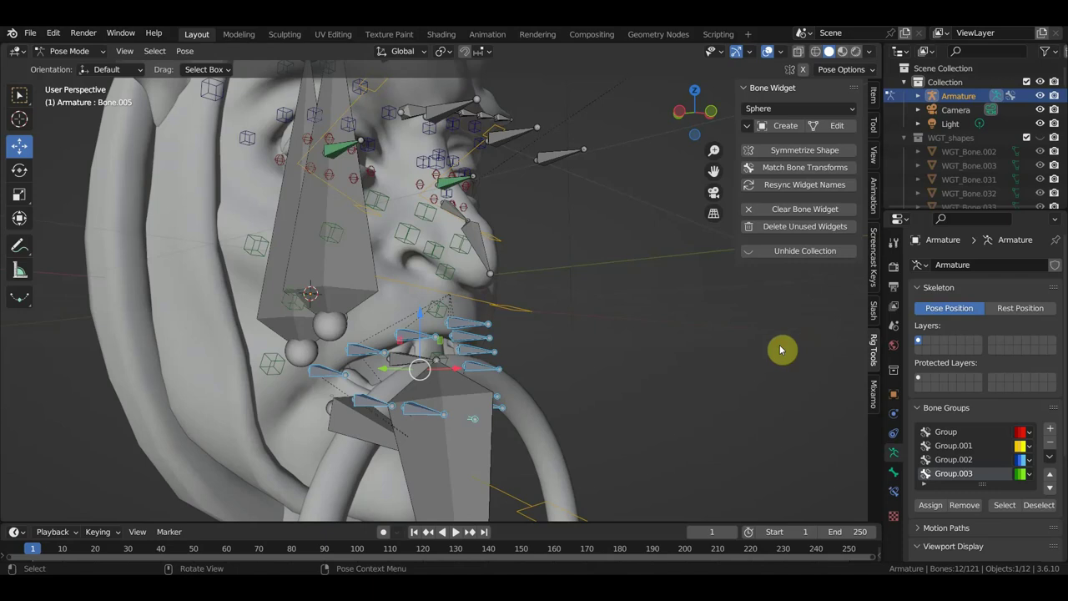
left_click(789, 126)
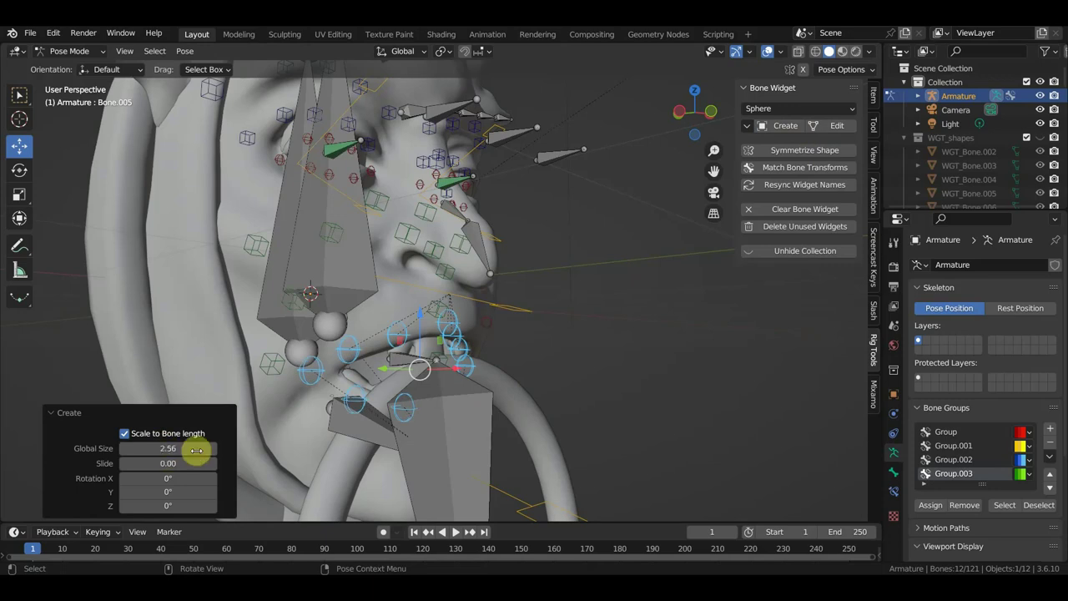
middle_click_drag(701, 386, 624, 382)
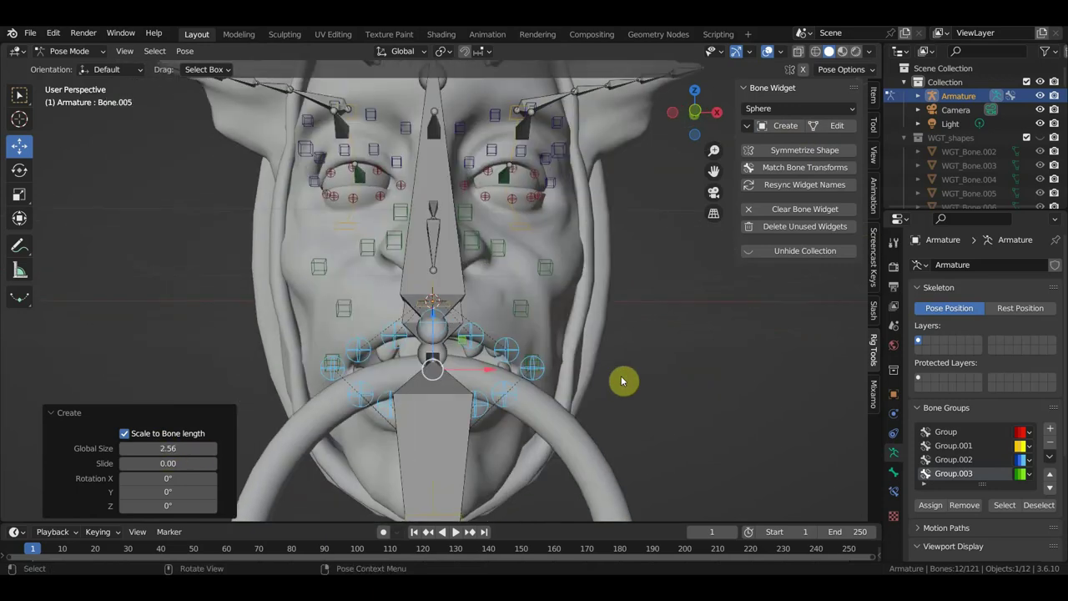
Add Group.004 with magenta theme colour set 11 and assign the mouth bones to it
left_click(1048, 431)
left_click(1024, 488)
left_click(987, 472)
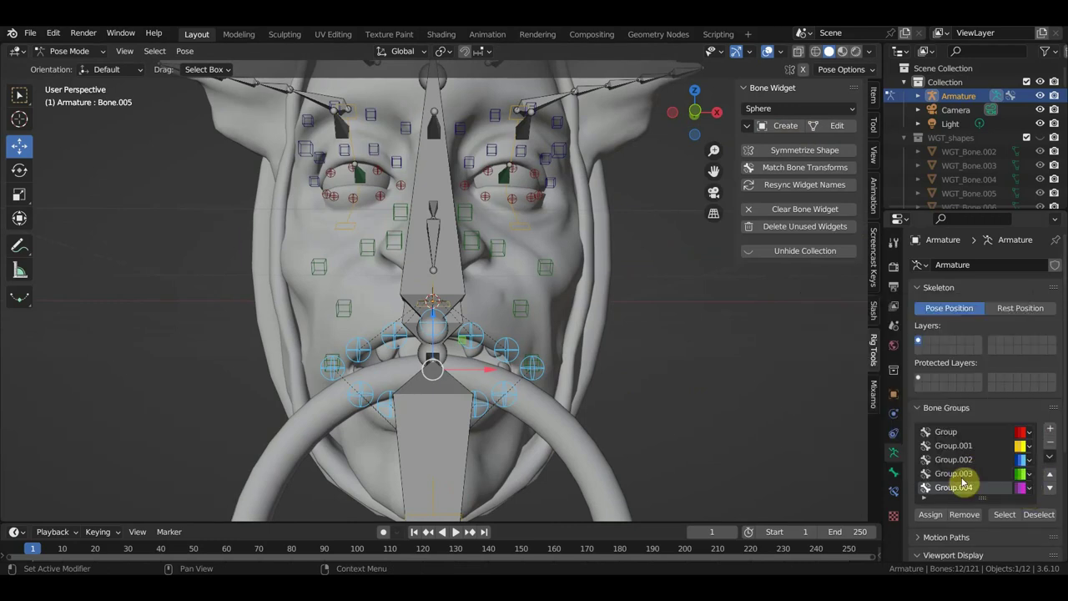
left_click(930, 514)
mouse_move(714, 443)
middle_mouse_down()
mouse_move(679, 403)
mouse_move(656, 412)
mouse_move(664, 413)
mouse_move(401, 286)
middle_mouse_up()
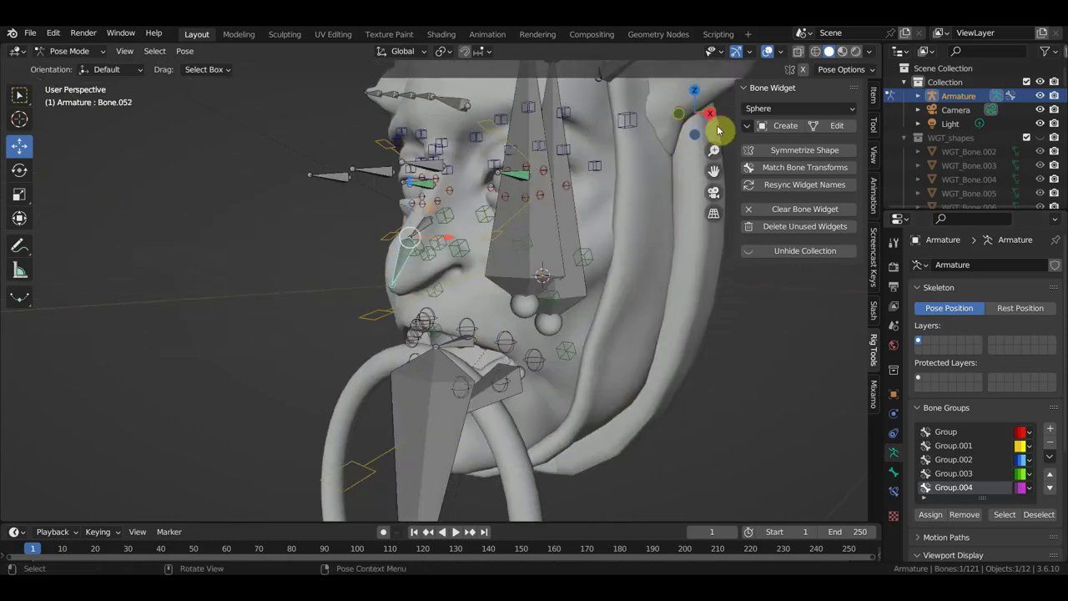
Give Bone.051 beside the nose a Finger widget and assign it to the red Group
left_click(434, 221, "shift")
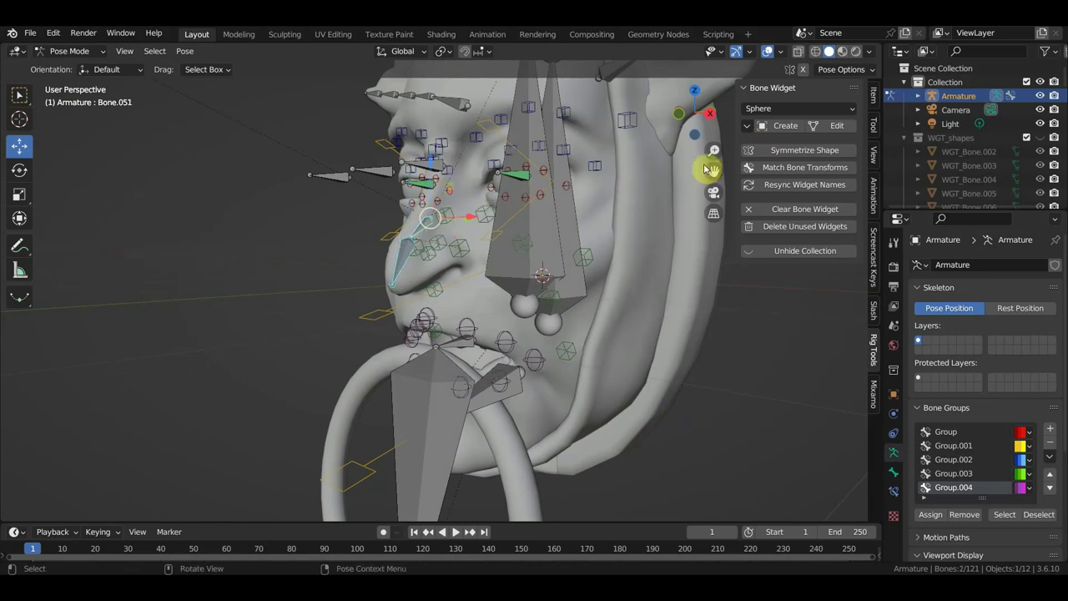
left_click(774, 109)
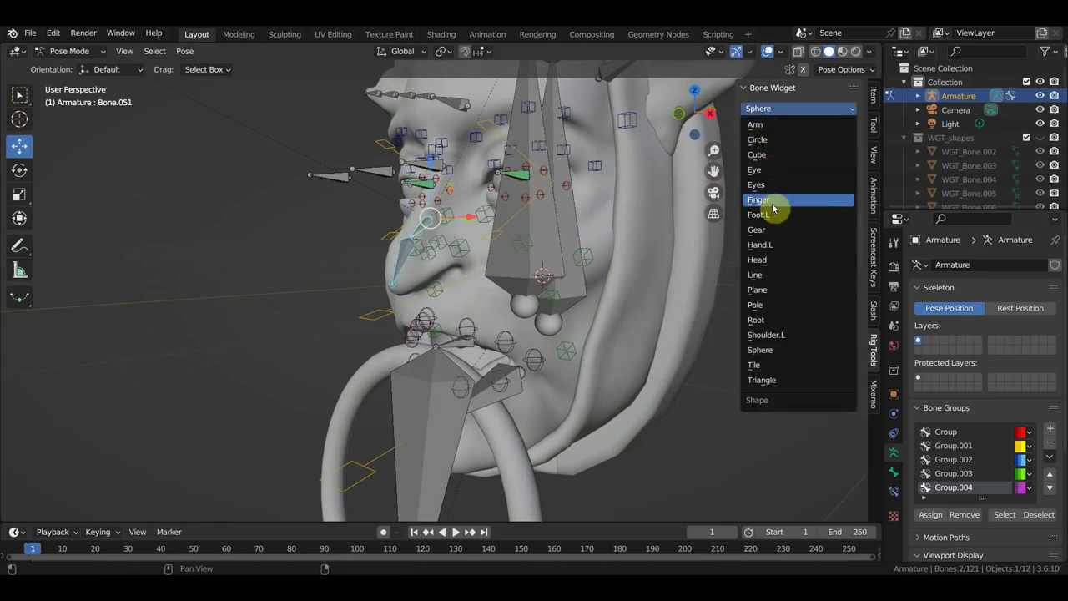
left_click(774, 206)
left_click(783, 125)
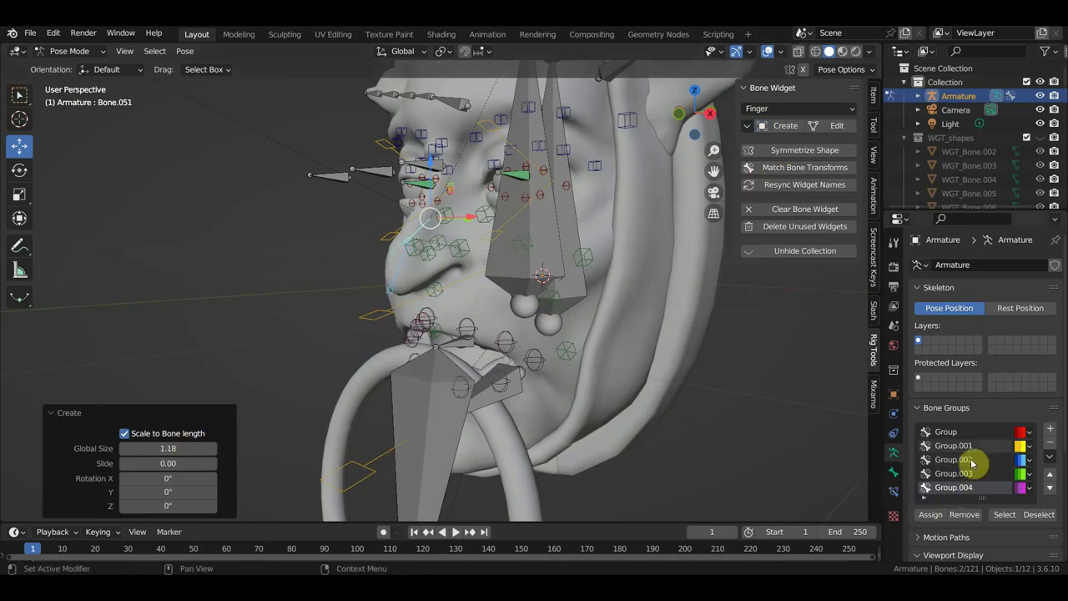
left_click(945, 432)
left_click(930, 514)
Give the two green bones near the eye Finger widgets and assign them to Group.003
middle_click_drag(579, 415, 619, 407)
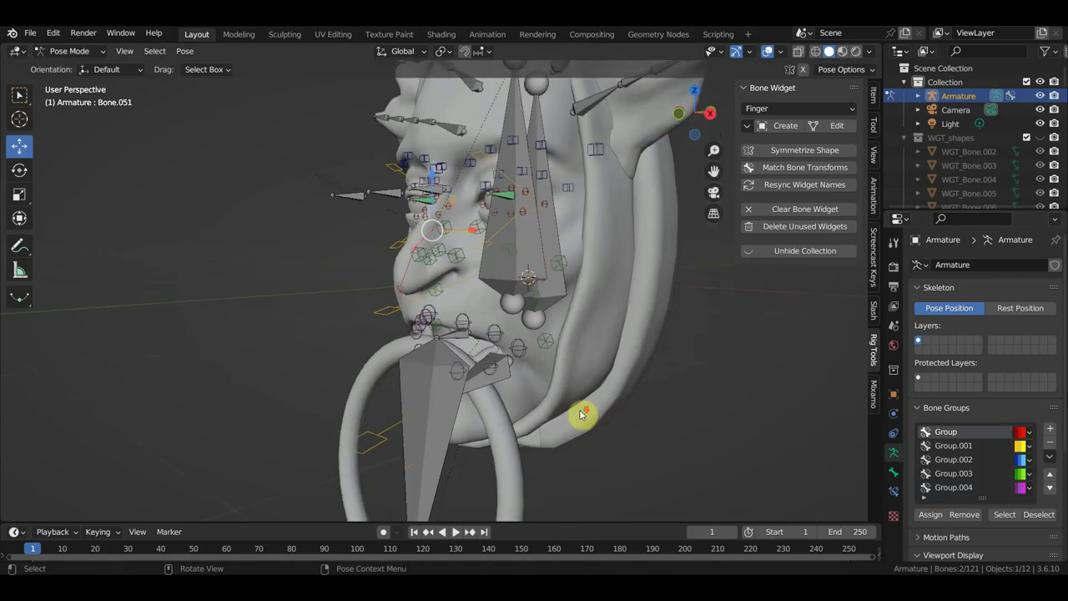
mouse_move(487, 281)
middle_mouse_down()
mouse_move(453, 315)
mouse_move(425, 267)
mouse_move(427, 247)
middle_mouse_up()
left_click(519, 186)
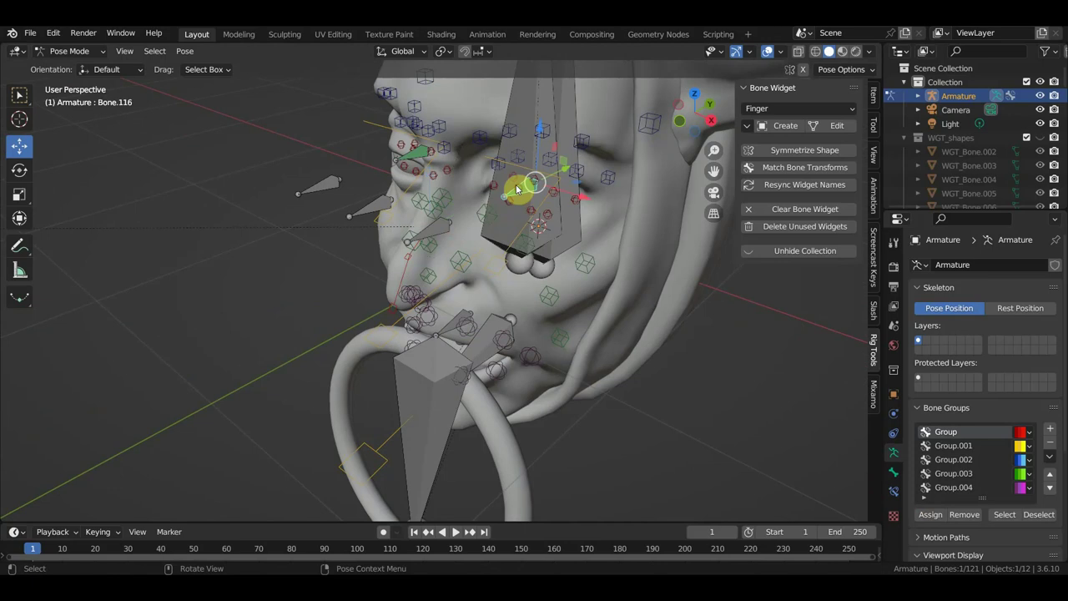
left_click(412, 158, "shift")
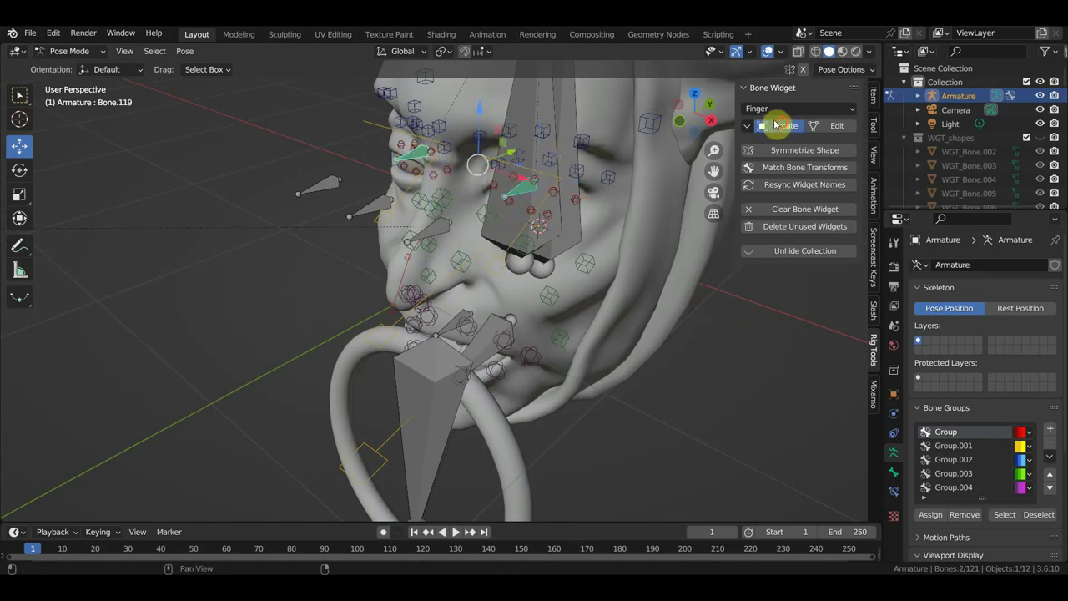
left_click(774, 124)
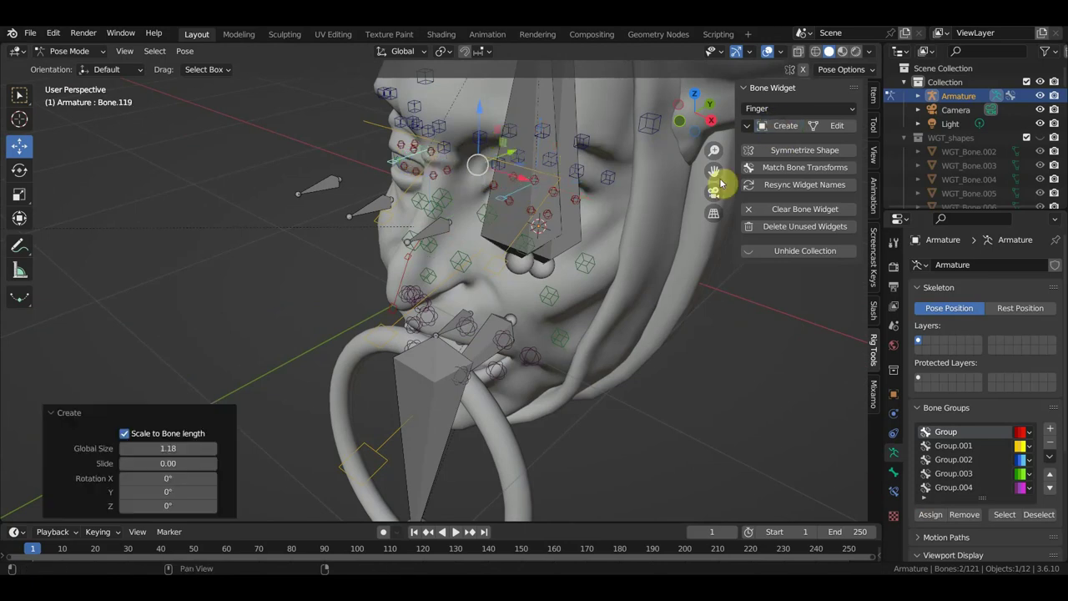
left_click(968, 473)
left_click(931, 513)
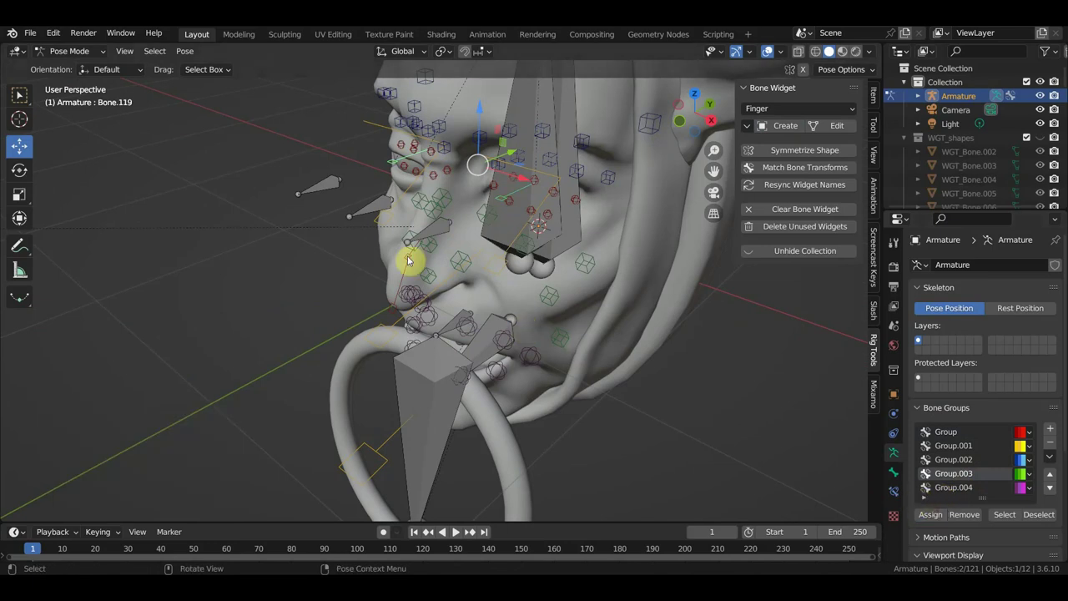
left_click(325, 186)
Create Eye widgets on two selected eye-area bones
left_click(433, 229, "shift")
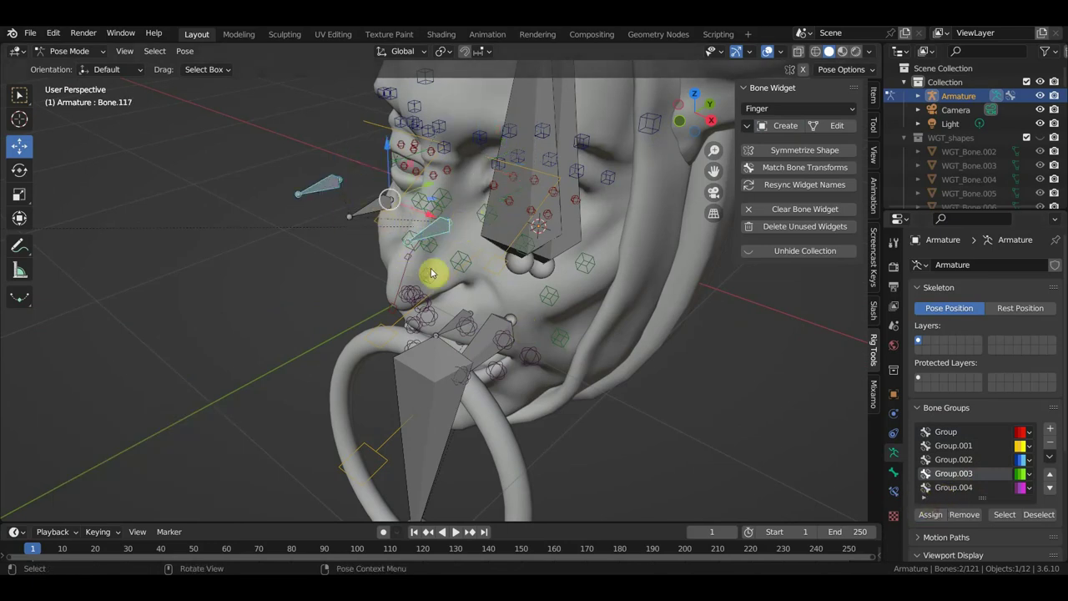
left_click(782, 110)
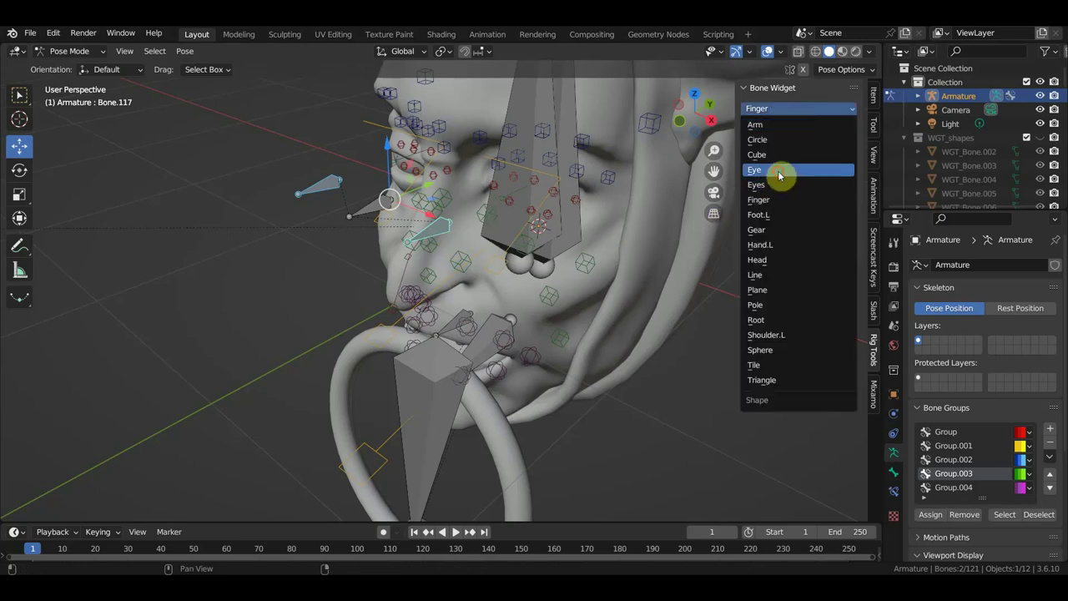
left_click(778, 171)
left_click(788, 125)
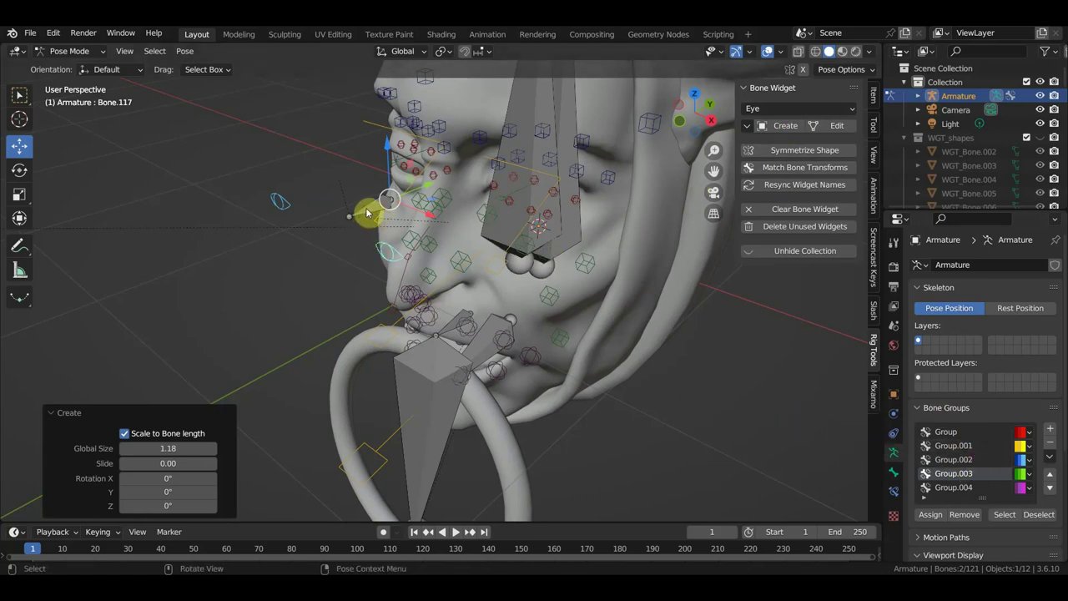
Give the main eye control bone an Eyes widget enlarged to surround both eyes
left_click(367, 213)
left_click(788, 108)
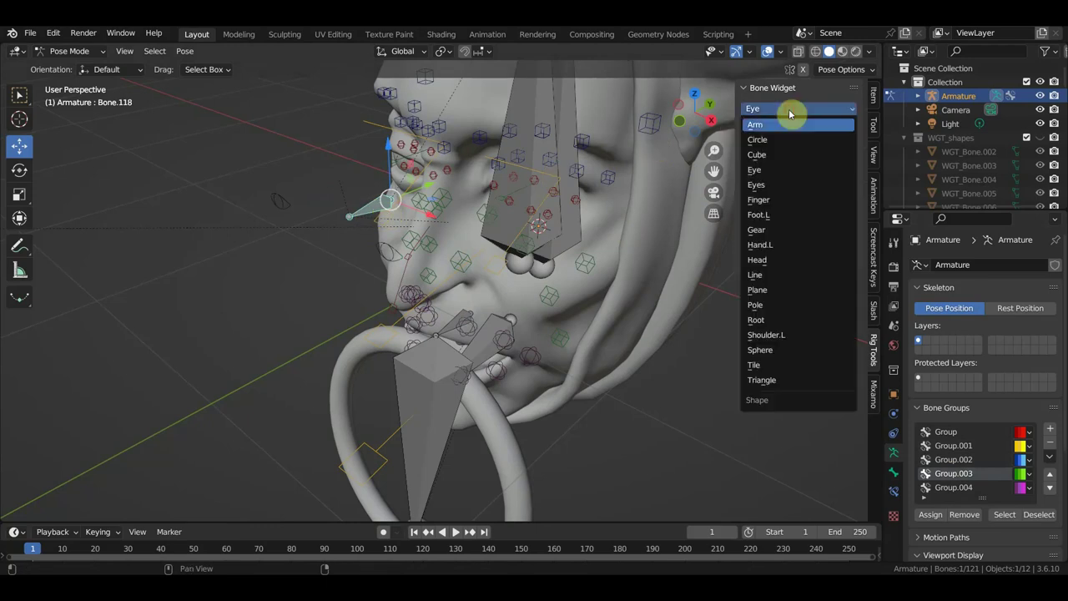
left_click(774, 185)
left_click(780, 125)
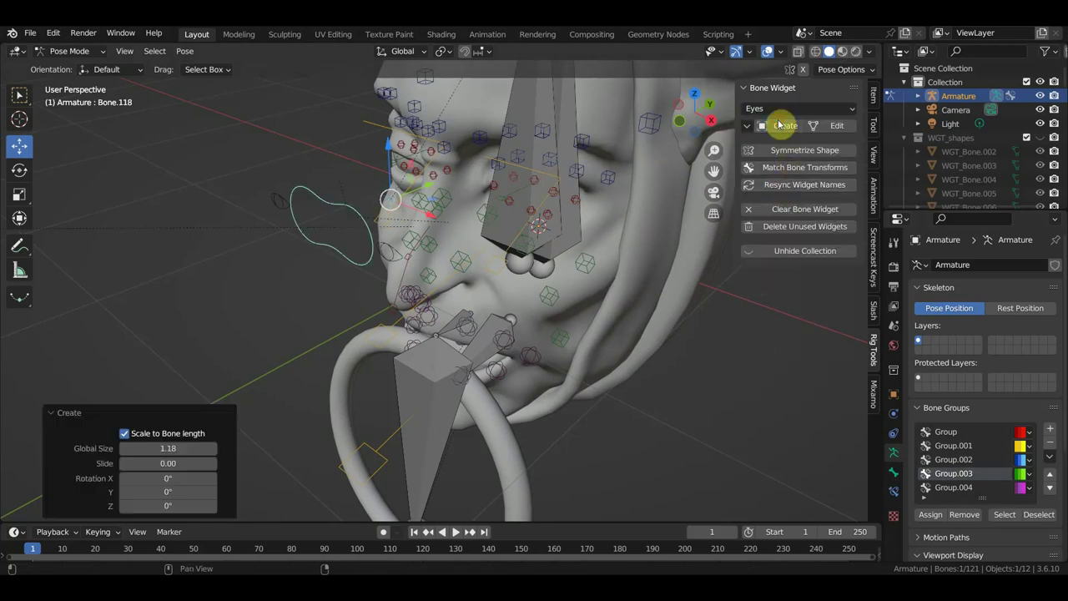
left_click_drag(159, 448, 219, 447)
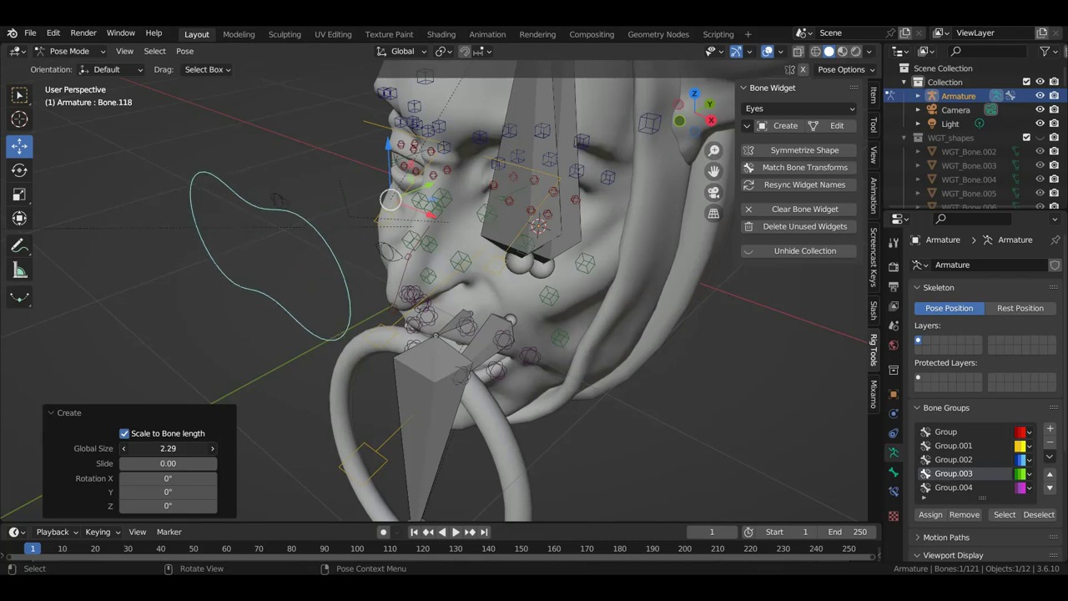
Create Eye widgets on the small bone near the eye and the other eye bone
left_click(388, 255)
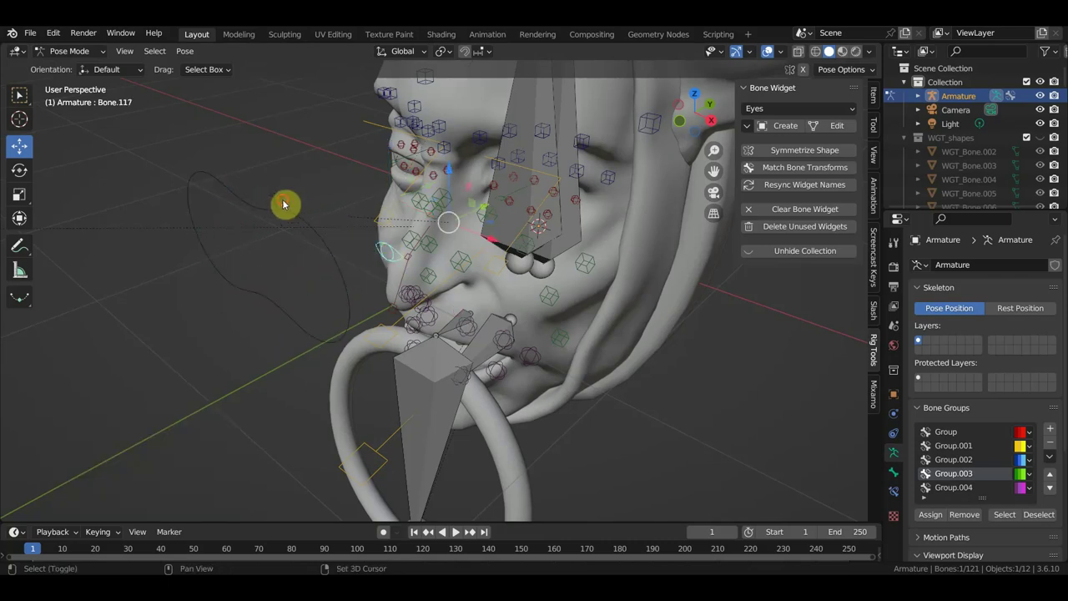
left_click(283, 203, "shift")
left_click(784, 127)
left_click(782, 109)
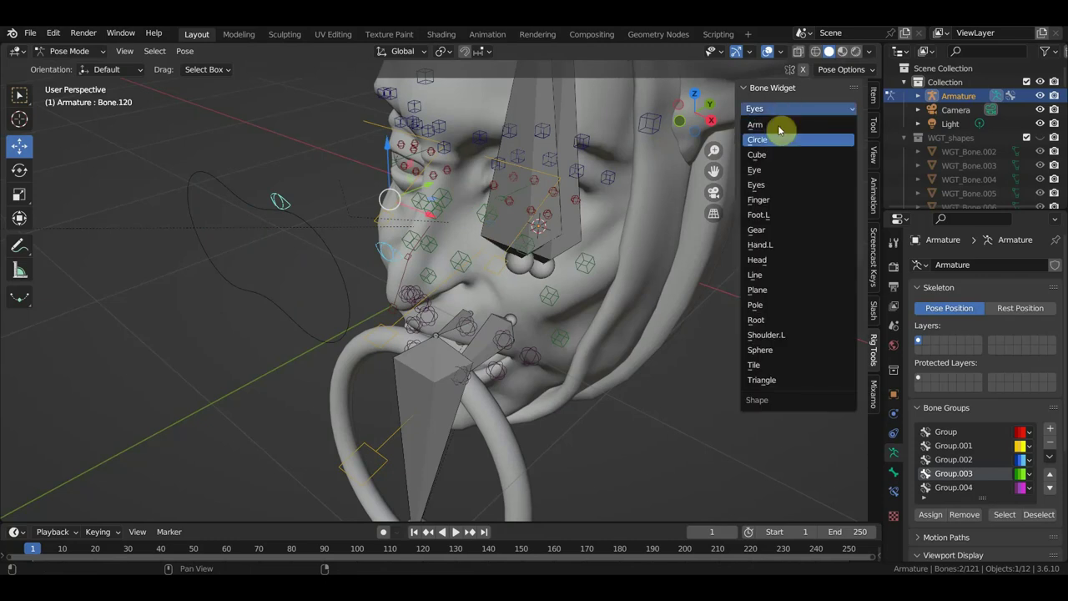
left_click(775, 170)
left_click(793, 129)
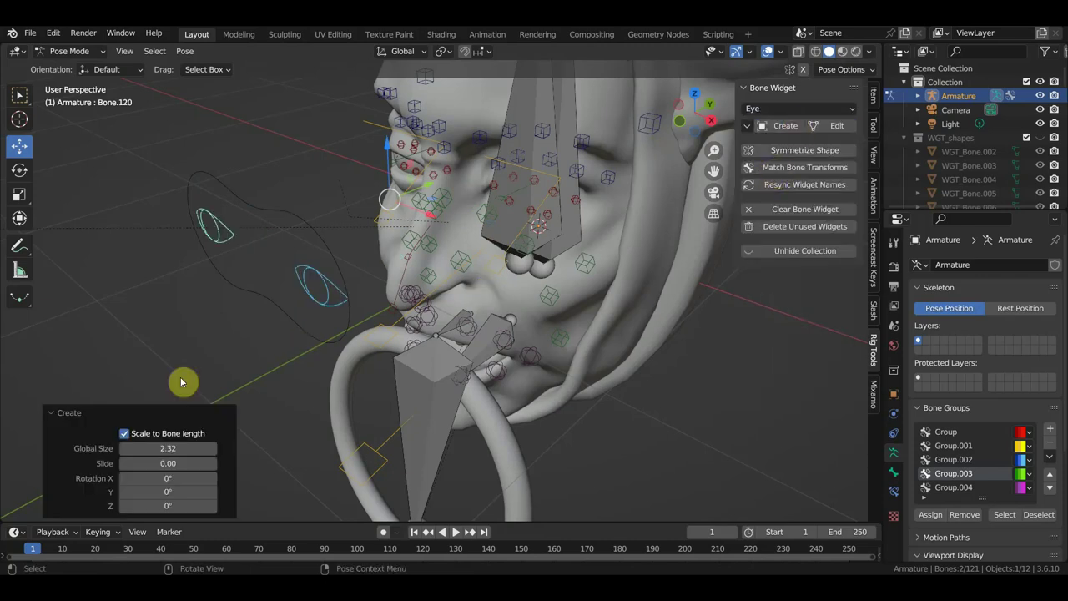
Make Group.002 active for the right eye bone and assign the left eye widget to green Group.003
middle_click_drag(309, 309, 386, 279)
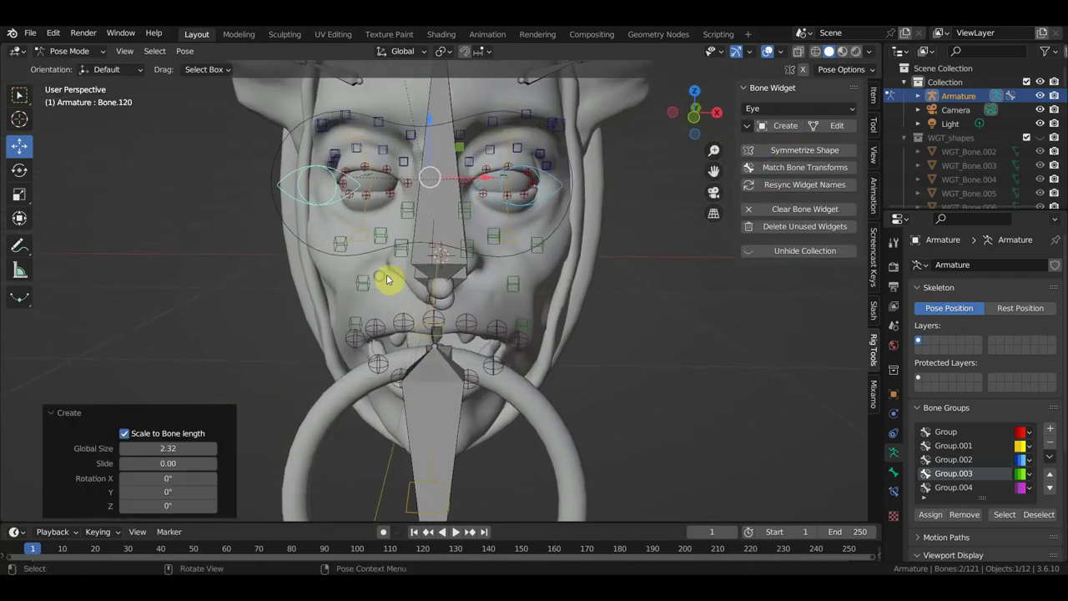
left_click(562, 187)
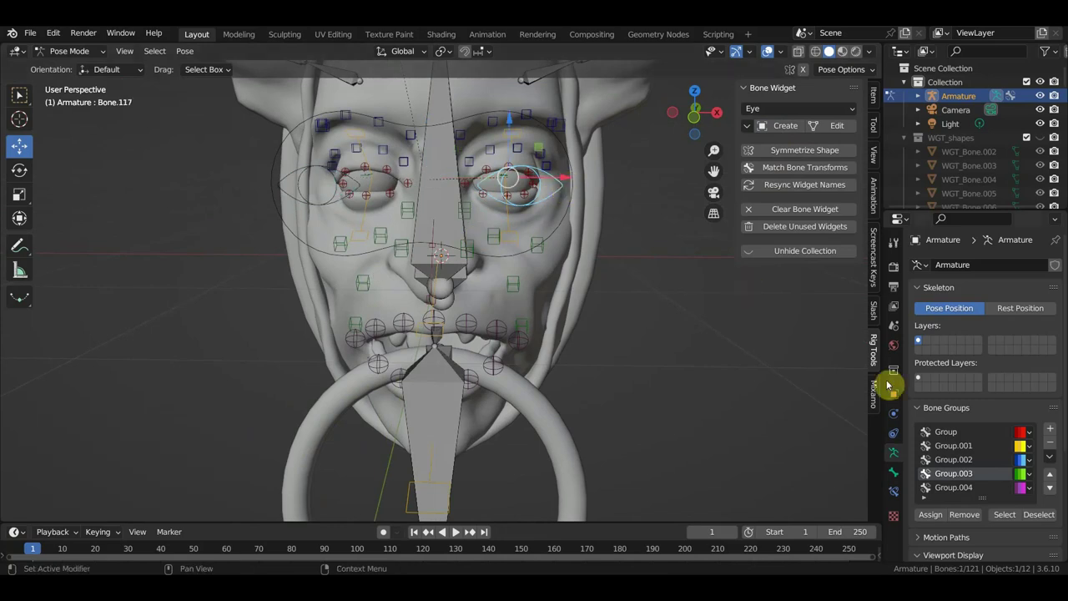
left_click(955, 460)
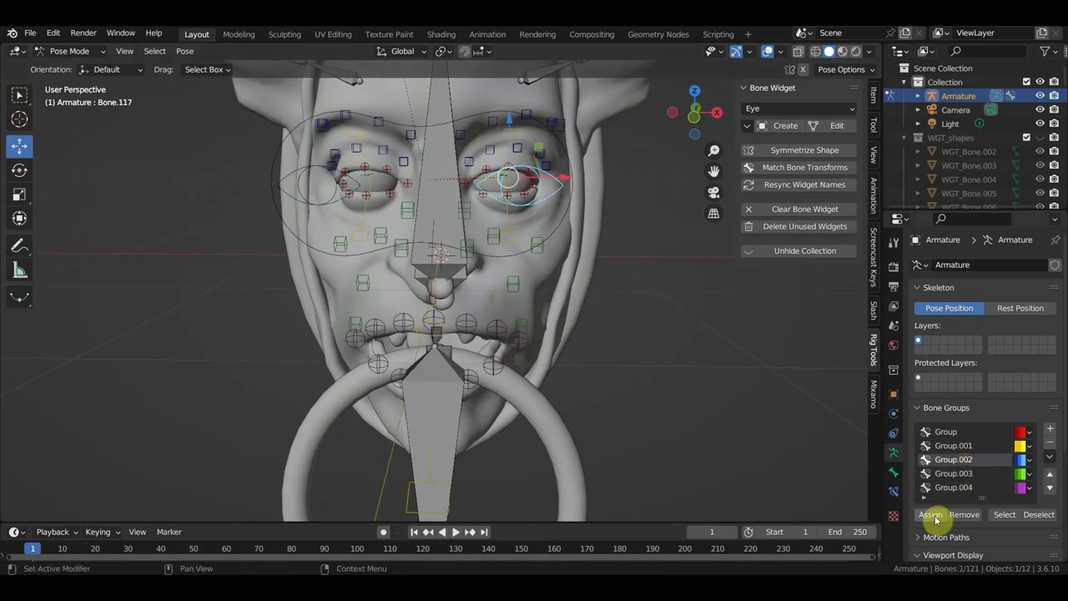
left_click(356, 172)
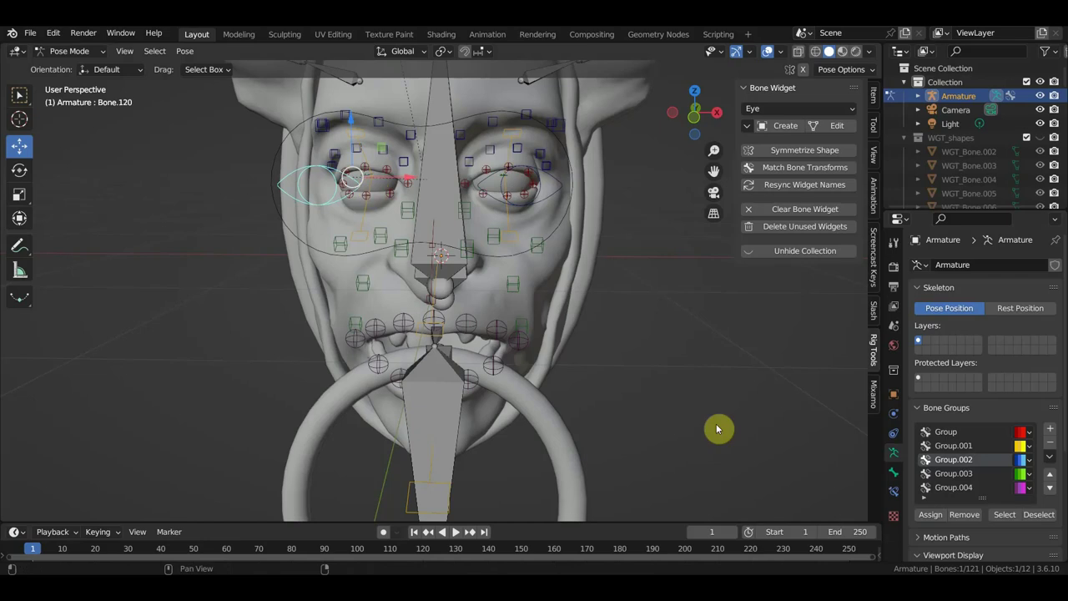
left_click(966, 474)
left_click(930, 513)
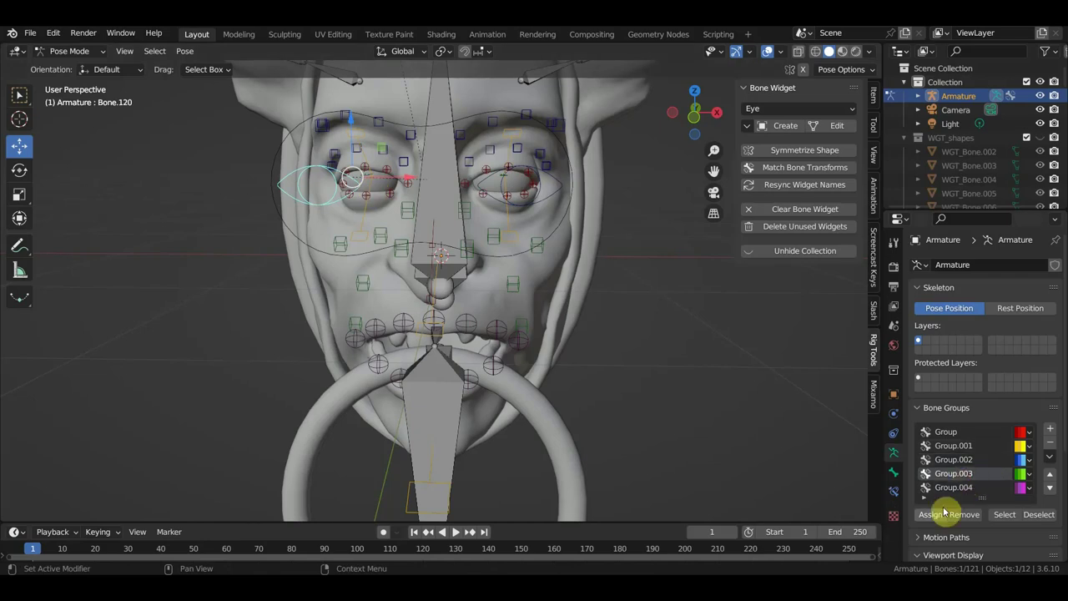
Assign the large head-outline Eyes widget on Bone.118 to yellow Group.001
left_click(561, 229)
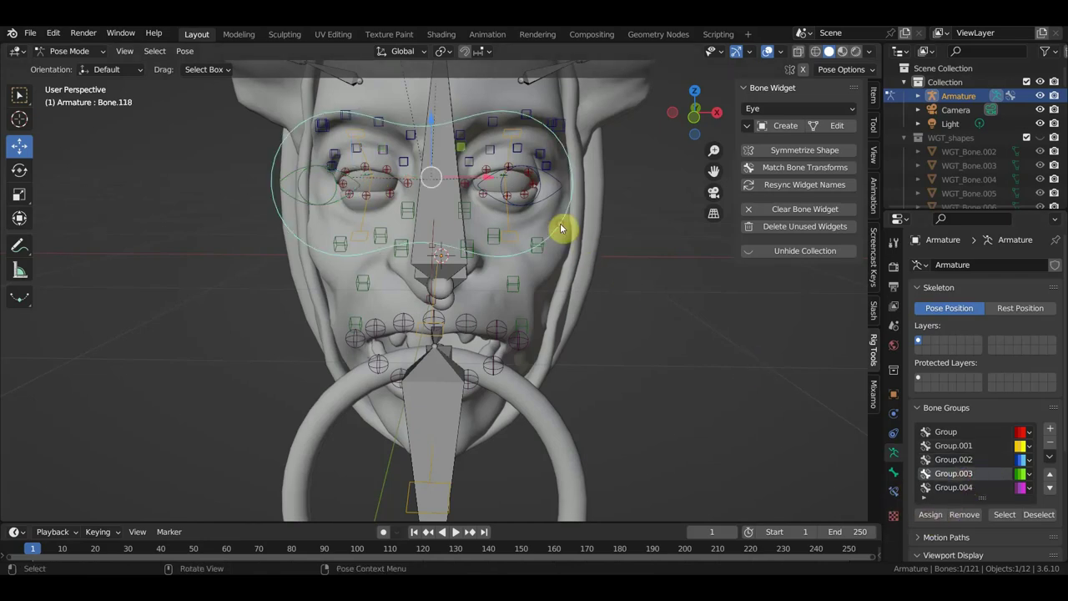
left_click(962, 432)
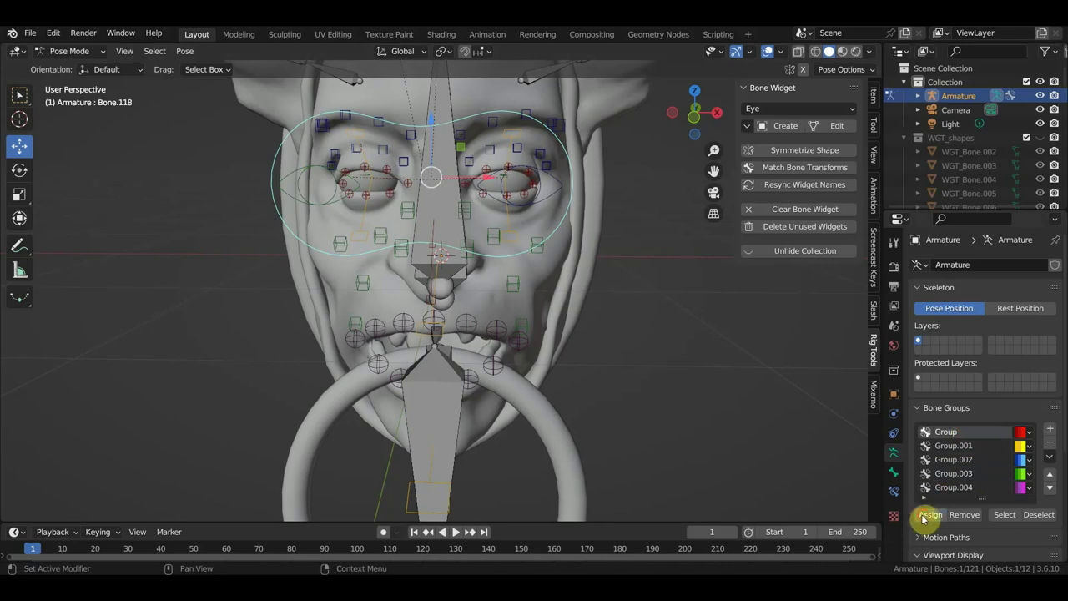
left_click(928, 513)
left_click(972, 446)
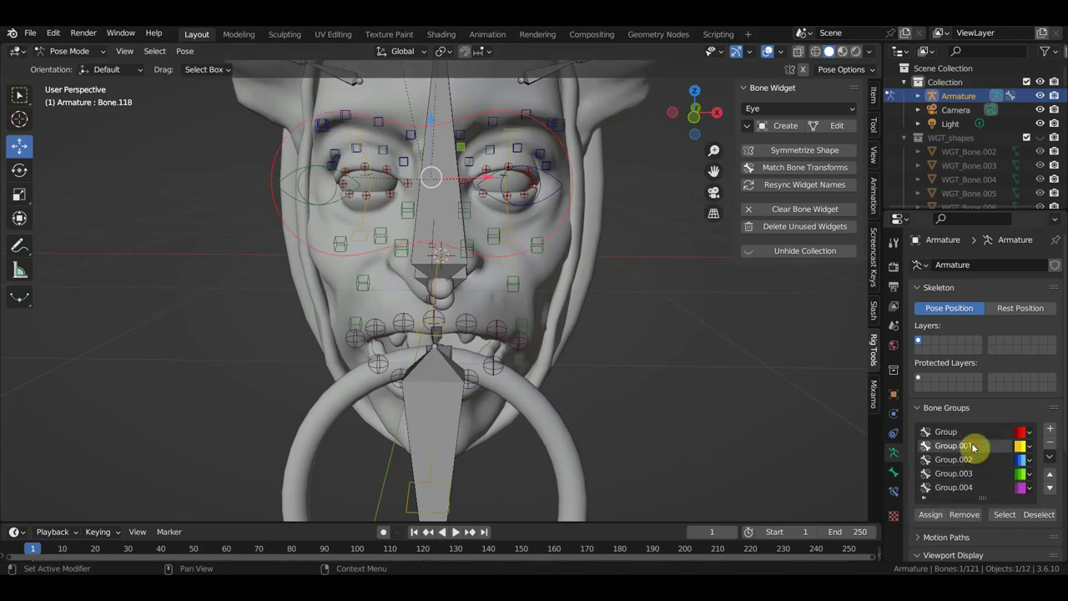
left_click(931, 514)
middle_click_drag(744, 409, 469, 401)
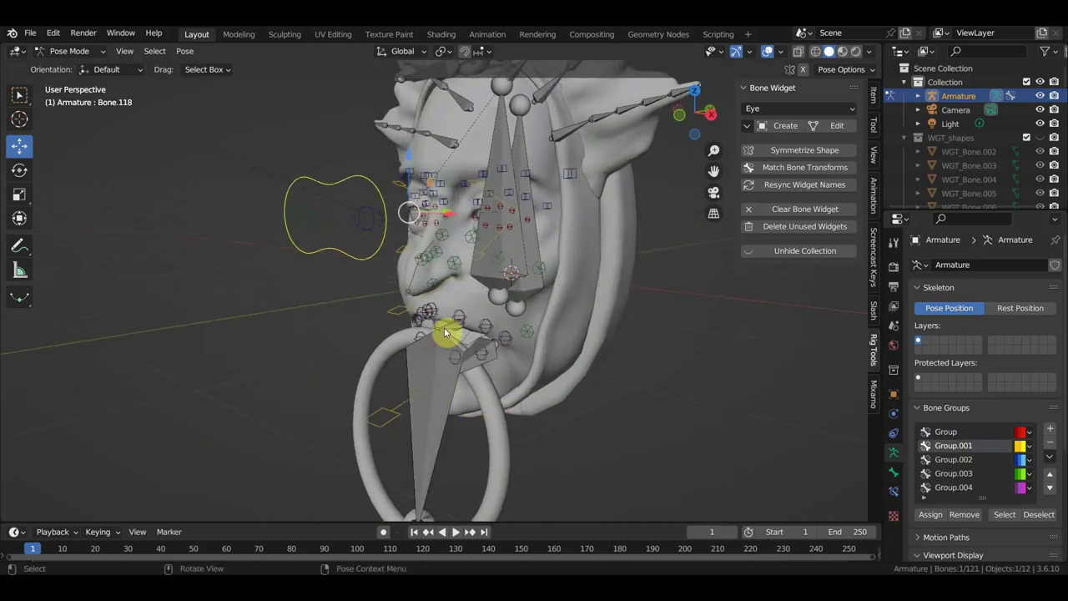
Create reduced-size Finger widgets on chin bones Bone.110 and Bone.109
scroll(445, 332, "up", 2)
left_click(433, 408, "shift")
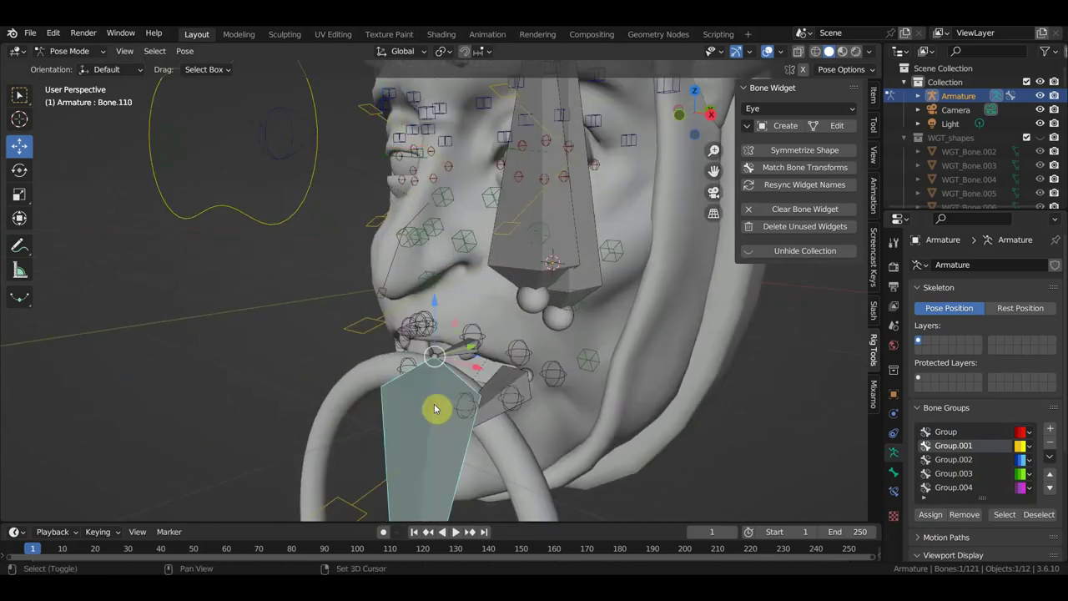
left_click(451, 349, "shift")
mouse_move(488, 374)
middle_mouse_down()
mouse_move(381, 364)
mouse_move(334, 341)
mouse_move(336, 353)
mouse_move(405, 370)
mouse_move(413, 391)
mouse_move(425, 384)
mouse_move(412, 357)
middle_mouse_up()
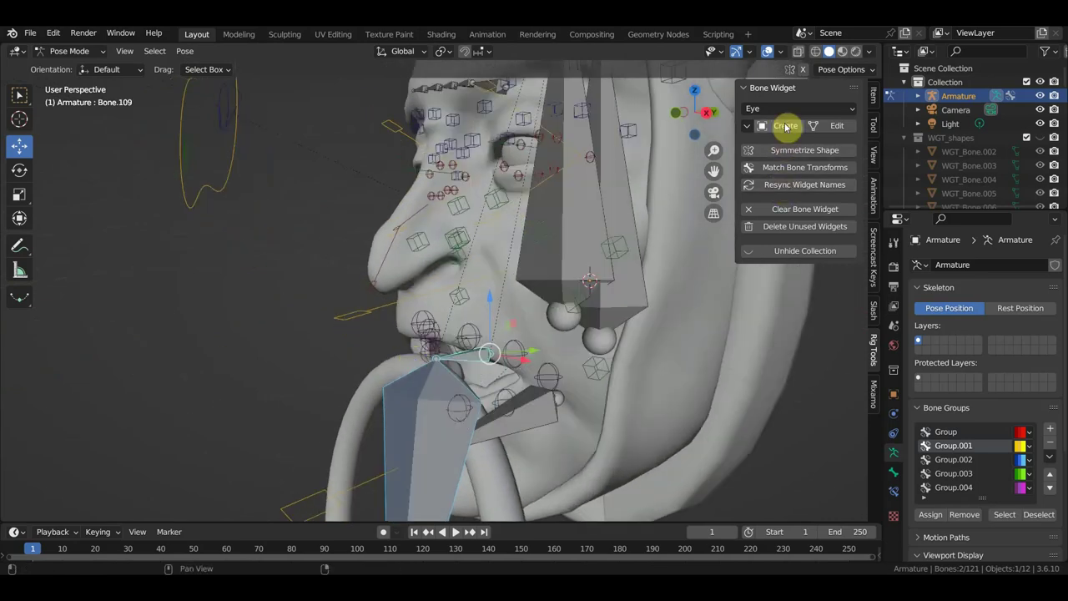
left_click(785, 108)
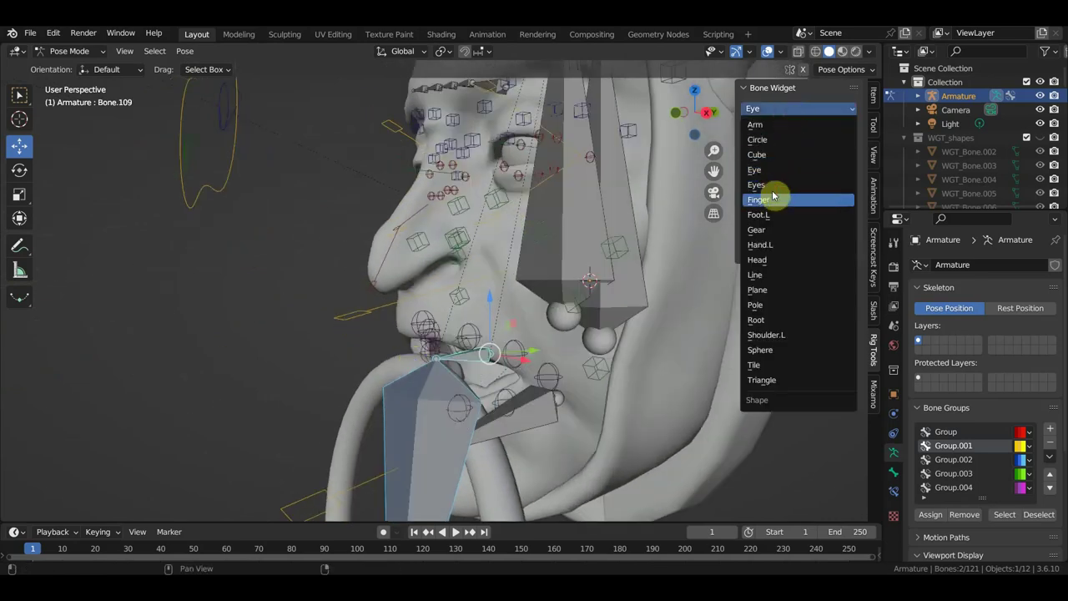
left_click(775, 200)
left_click(785, 125)
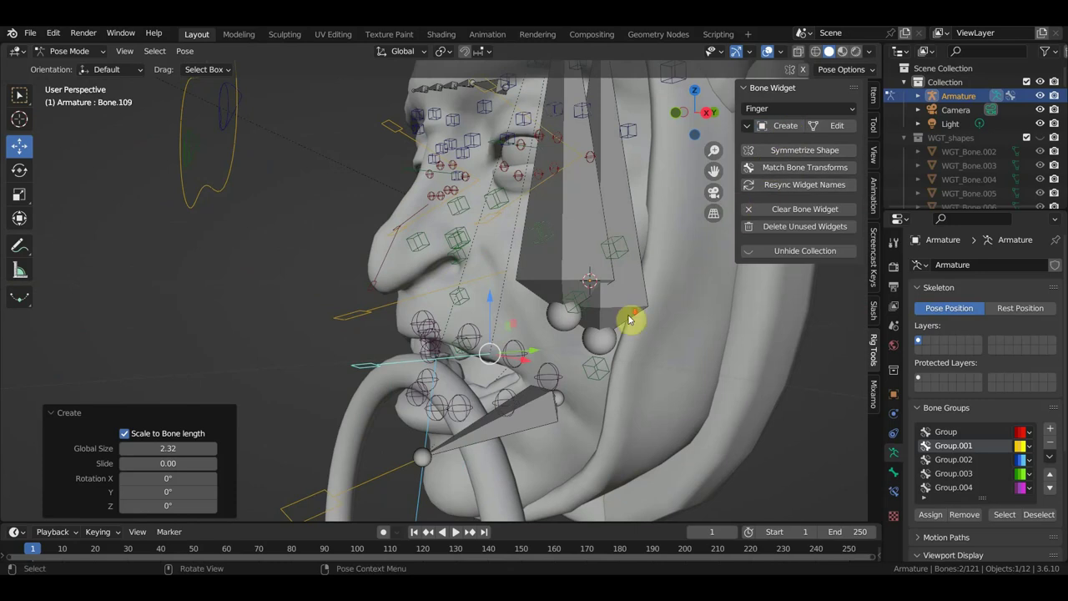
middle_click_drag(629, 317, 471, 364)
left_click_drag(227, 448, 171, 449)
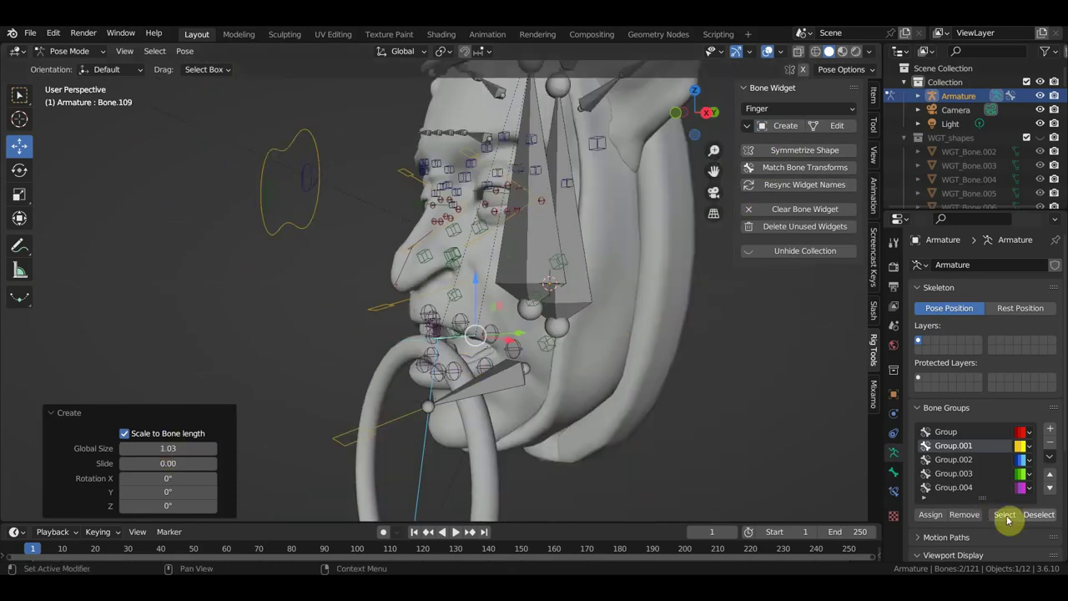
Add bone group Group.005 with the orange colour set 02
left_click(1050, 431)
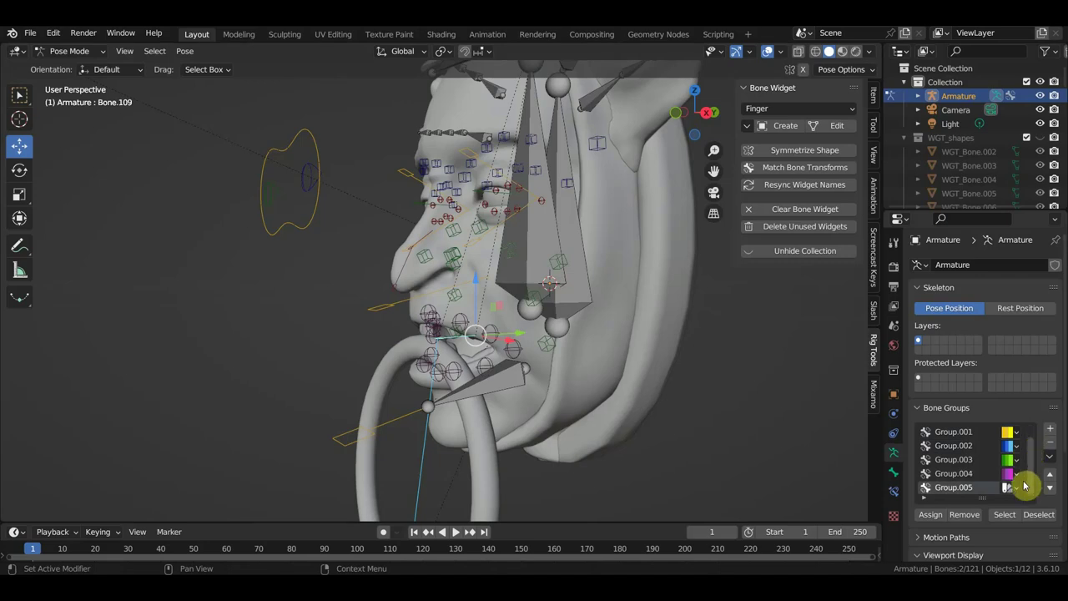
left_click(1011, 487)
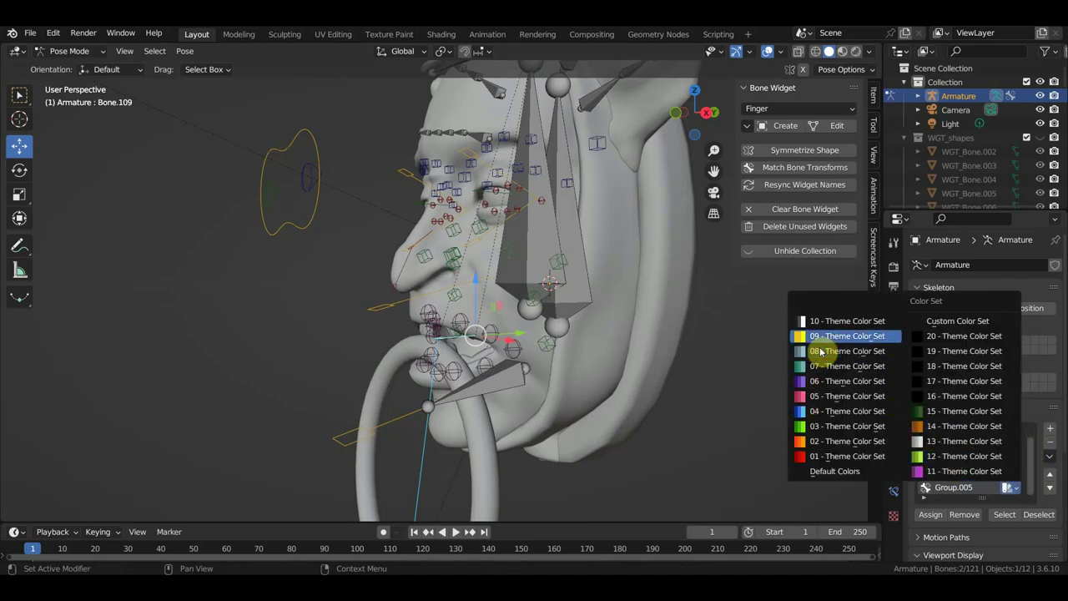
left_click(834, 440)
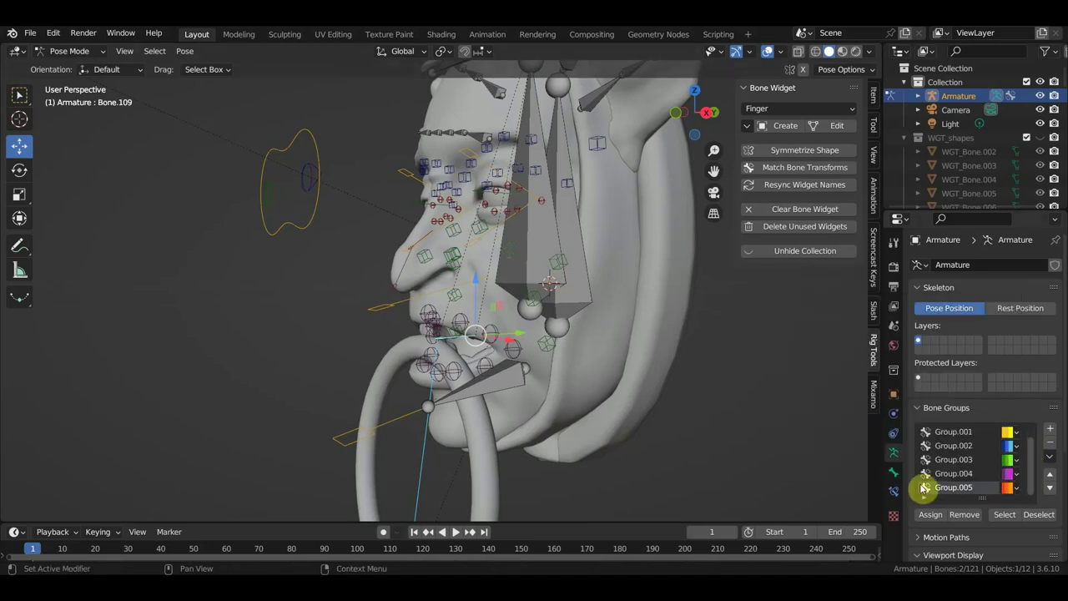
Select jaw bone Bone.059 and switch the armature to Object Mode
middle_click_drag(817, 496, 500, 420)
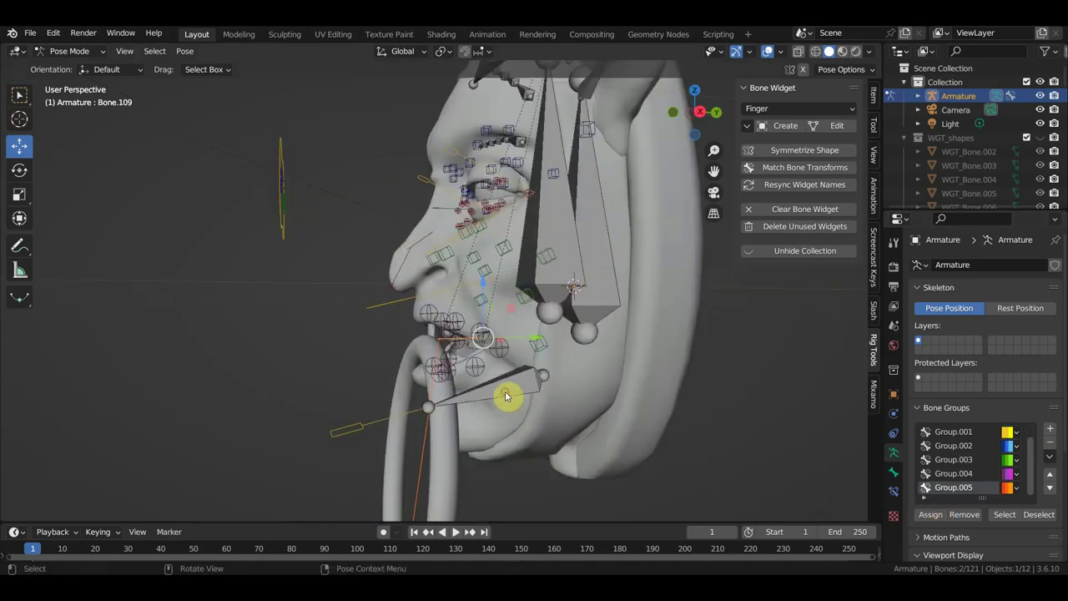
left_click(506, 395)
left_click(59, 52)
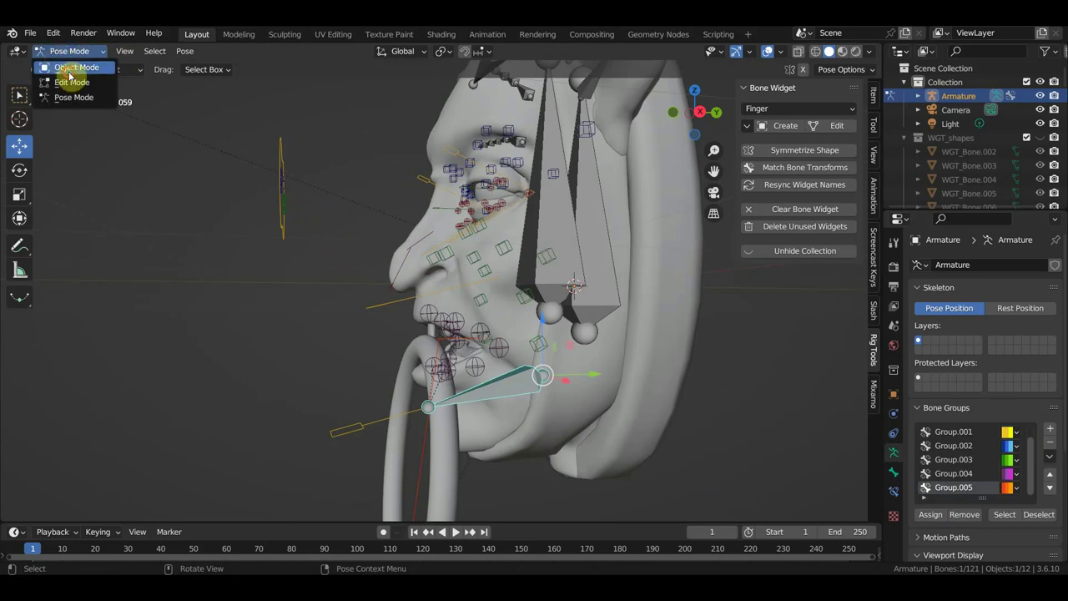
left_click(69, 72)
Enter Edit Mode and delete Bone.002
mouse_move(291, 239)
middle_mouse_down()
mouse_move(532, 338)
mouse_move(500, 317)
middle_mouse_up()
left_click(66, 51)
left_click(72, 81)
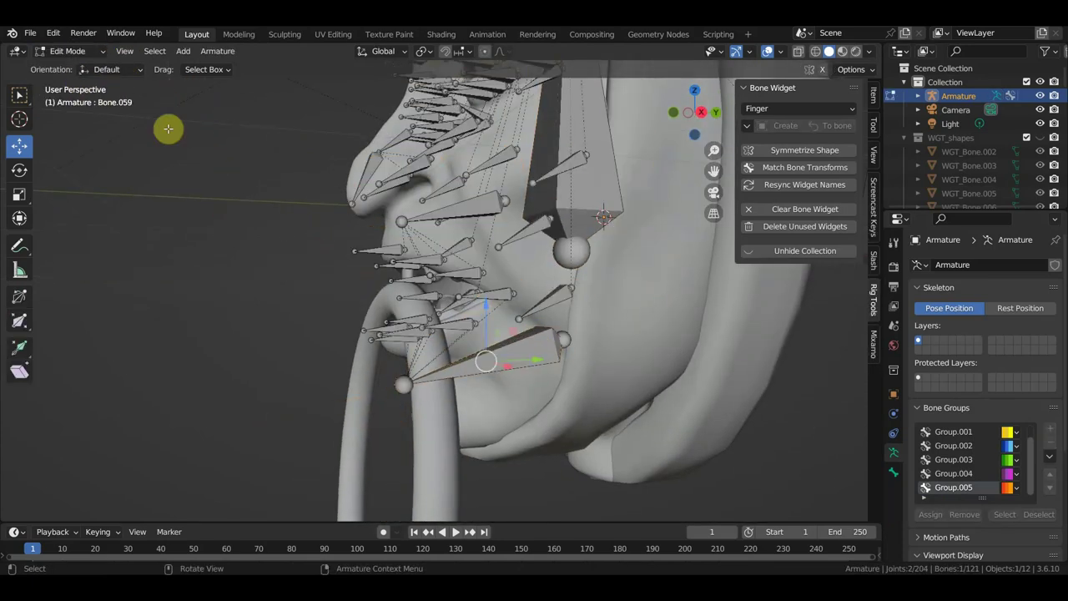
key("x")
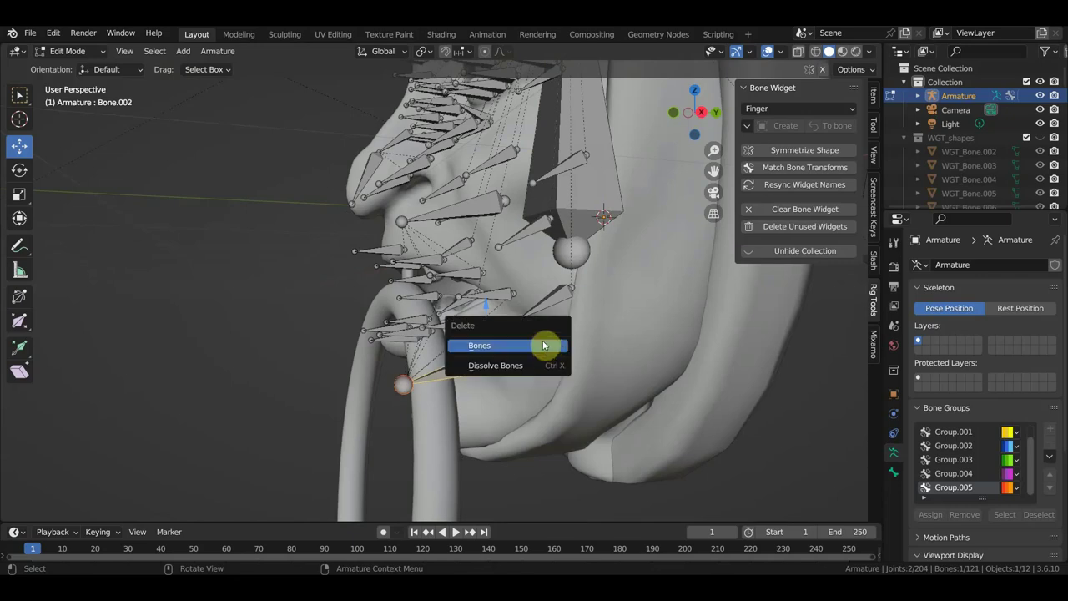
left_click(548, 347)
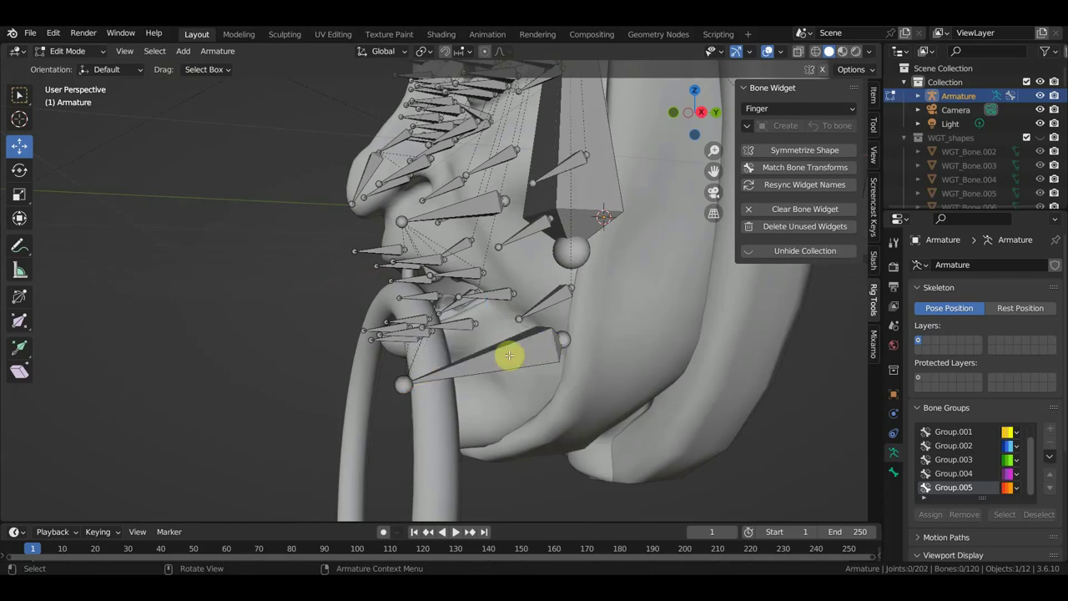
Parent jaw bone Bone.059 to Bone.001 with Keep Offset
mouse_move(509, 355)
middle_mouse_down()
mouse_move(491, 352)
mouse_move(524, 362)
middle_mouse_up()
left_click(528, 361)
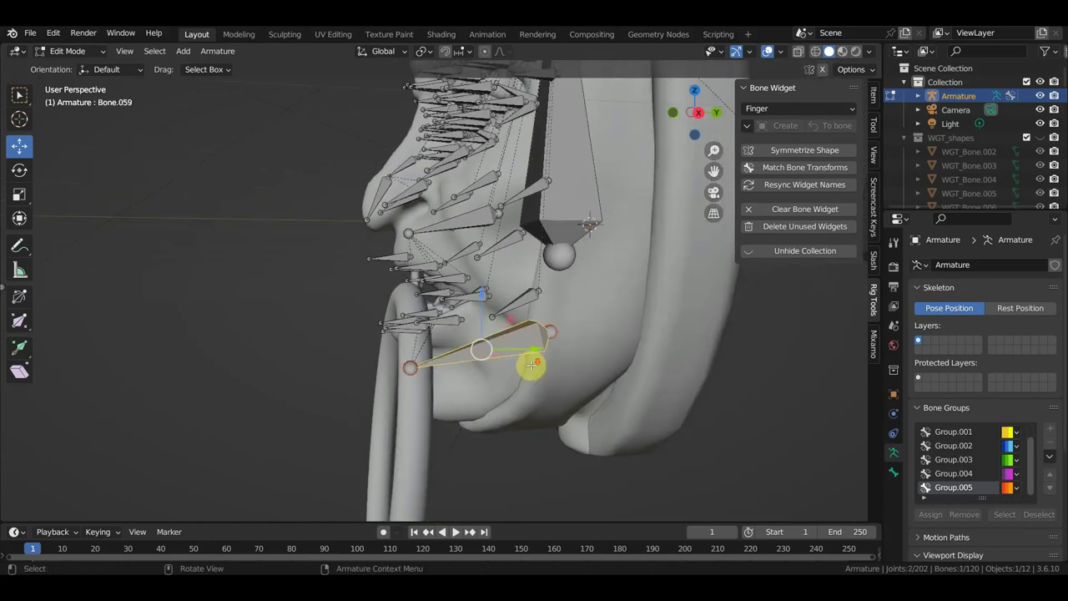
left_click(565, 211, "shift")
key("ctrl+p")
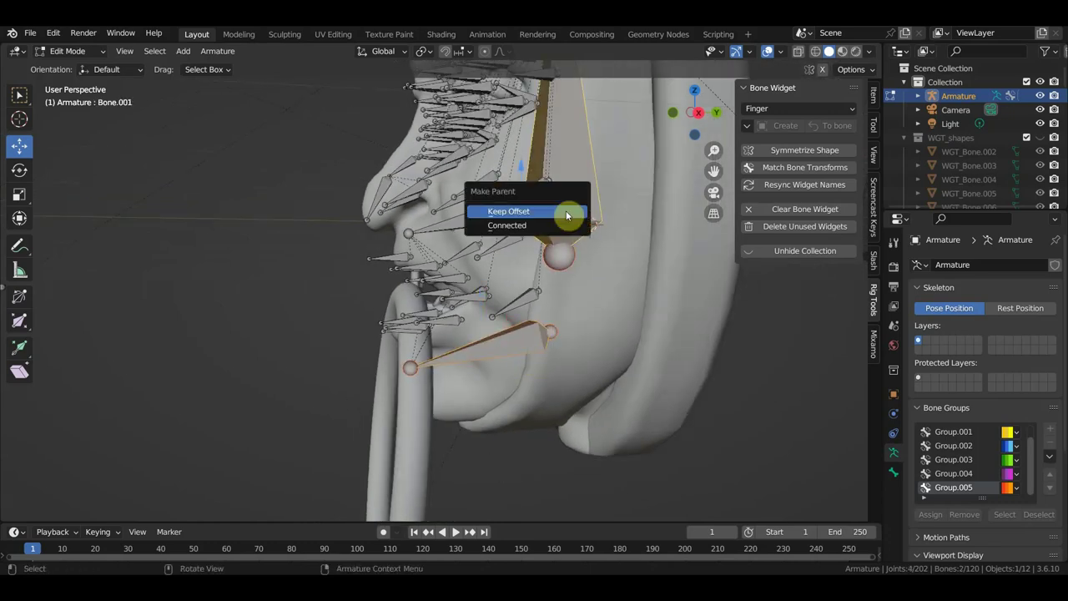
left_click(567, 215)
Select the lower-lip bones, including the left lip-corner bone
mouse_move(564, 214)
middle_mouse_down()
mouse_move(525, 324)
mouse_move(565, 328)
mouse_move(518, 322)
middle_mouse_up()
left_click(501, 321)
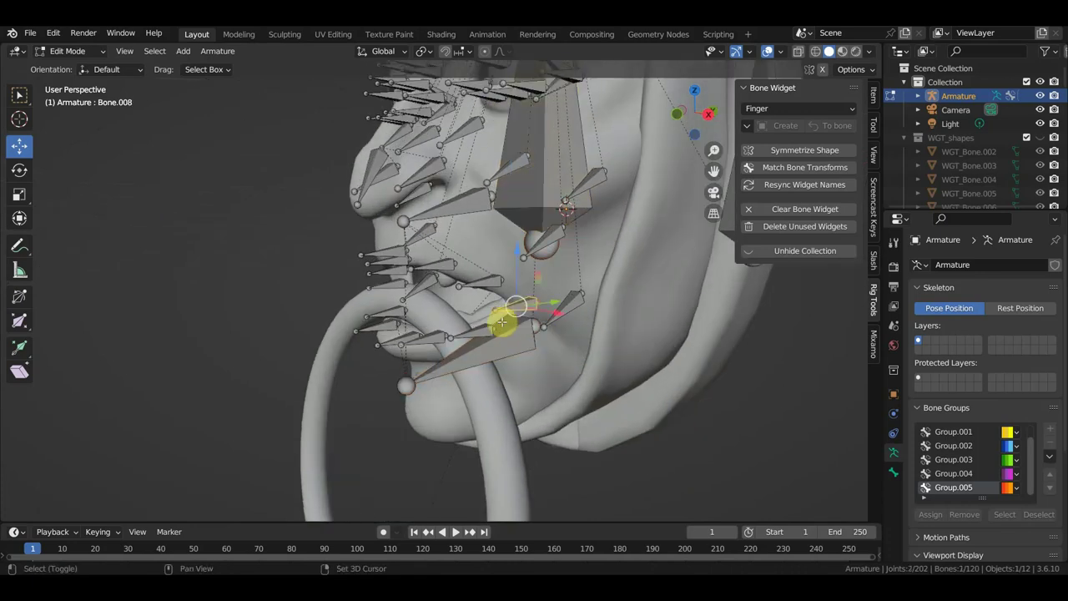
left_click(441, 341, "shift")
left_click(407, 342, "shift")
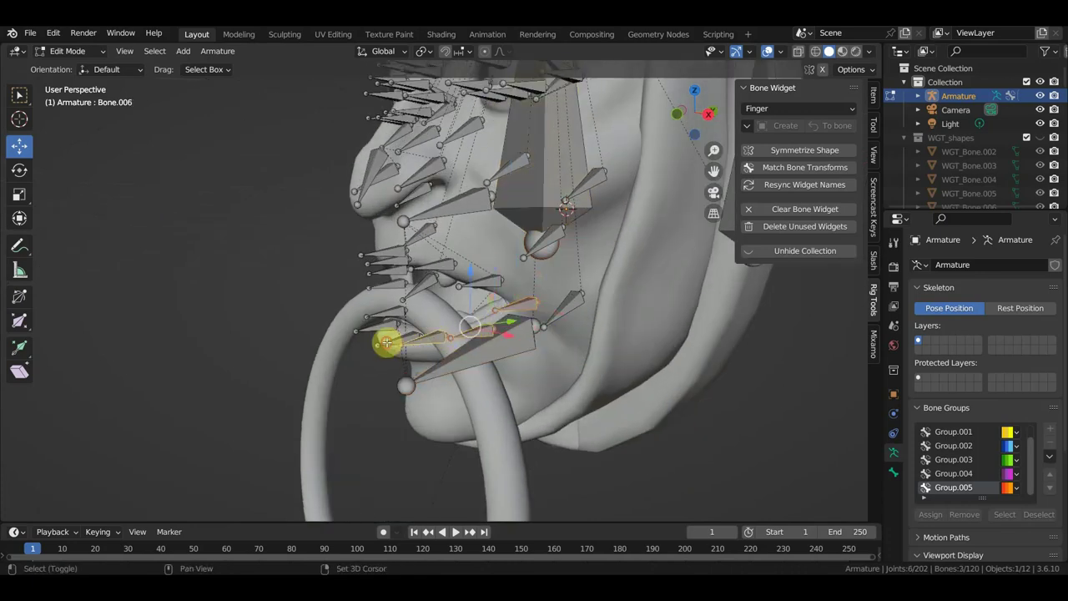
left_click(382, 335, "shift")
left_click(377, 323, "shift")
left_click(389, 313, "shift")
key("g")
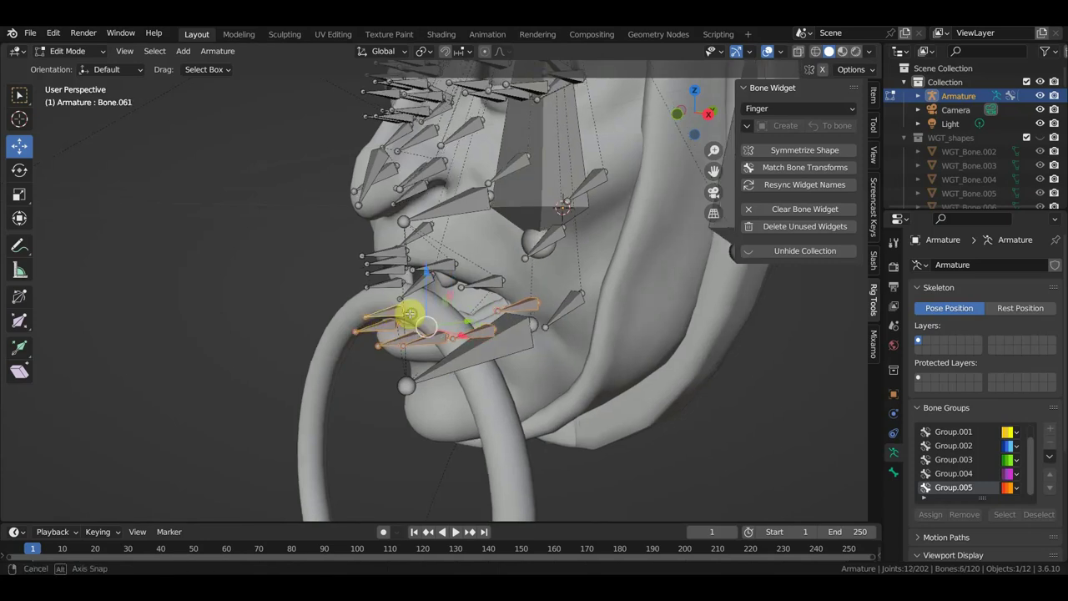
middle_click_drag(409, 314, 524, 317)
left_click(319, 294, "shift")
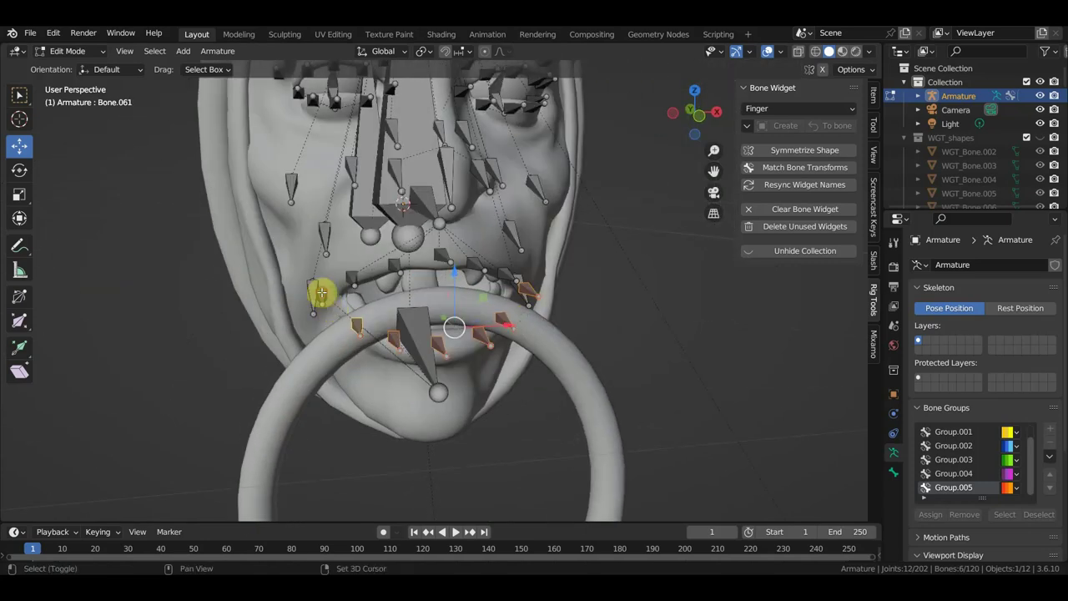
Parent the selected lip bones to jaw bone Bone.059 with Keep Offset
left_click(426, 359, "shift")
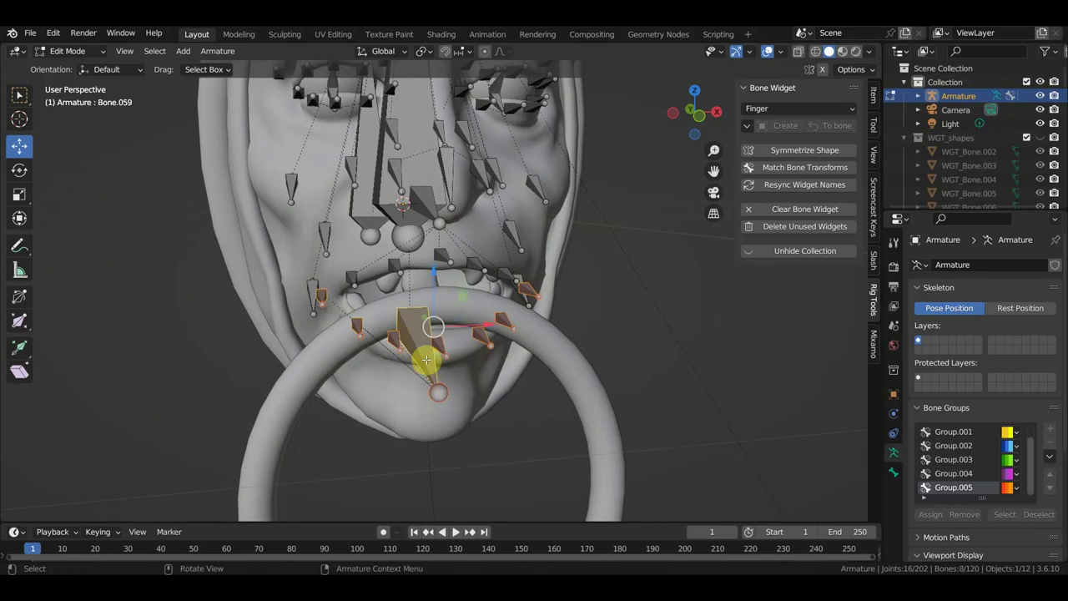
key("ctrl+p")
left_click(427, 362)
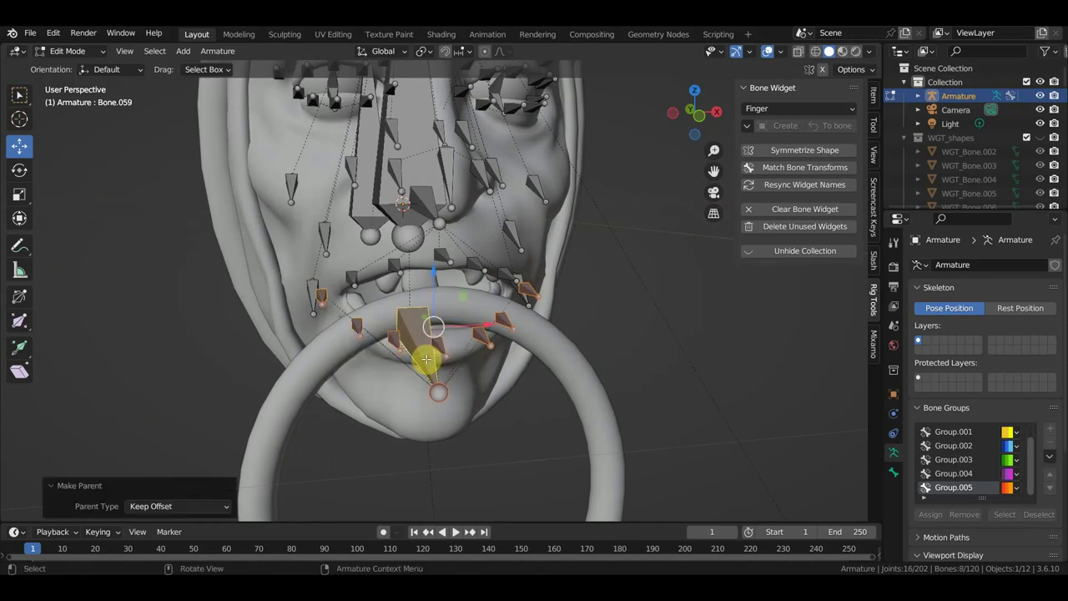
left_click(66, 53)
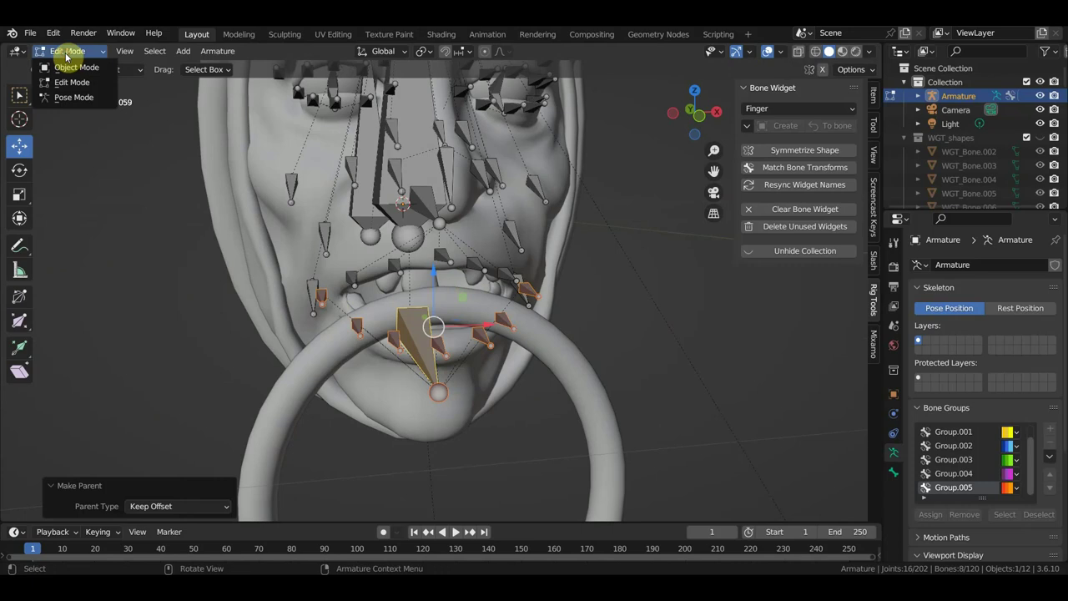
In Pose Mode, give the jaw bone a slightly enlarged widget assigned to yellow Group.001
left_click(75, 98)
mouse_move(680, 332)
middle_mouse_down()
mouse_move(592, 329)
mouse_move(467, 352)
middle_mouse_up()
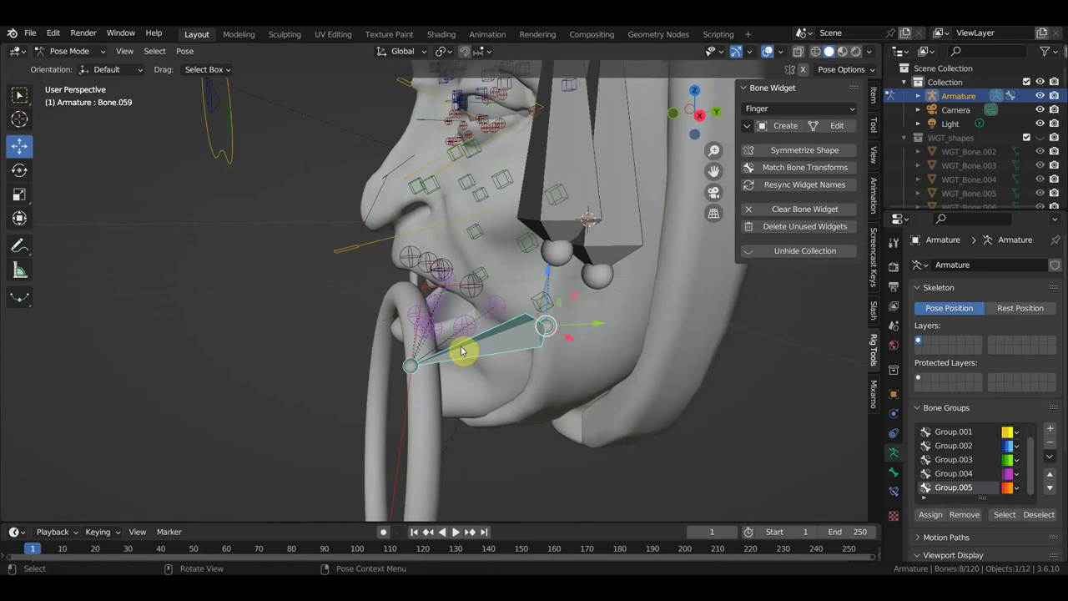
left_click(788, 125)
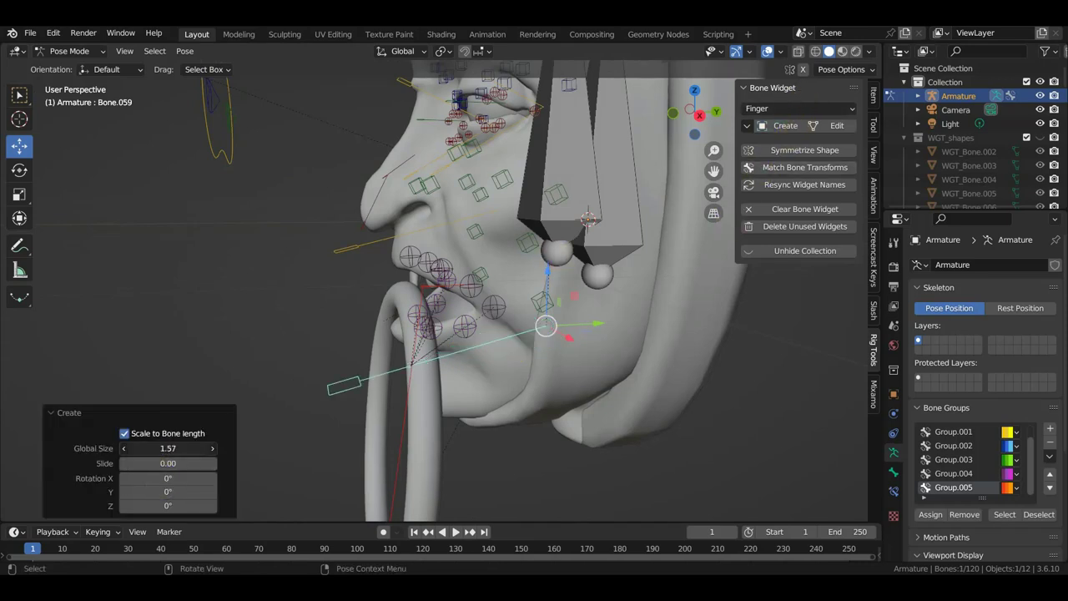
left_click_drag(168, 448, 163, 446)
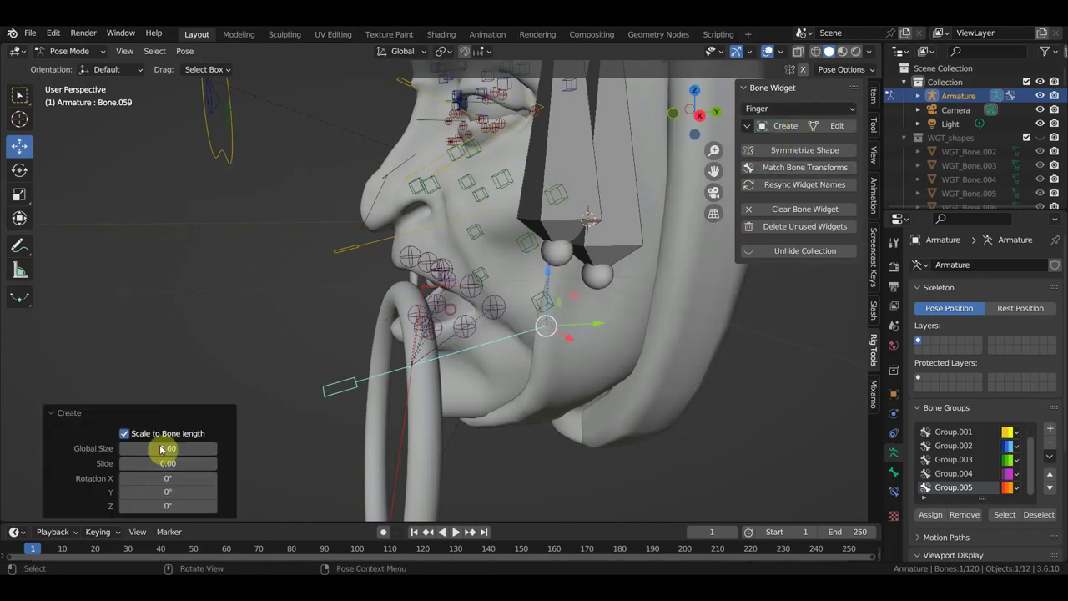
left_click(977, 435)
left_click(929, 513)
View the head from the front and above, then select the central crown bones
mouse_move(734, 459)
middle_mouse_down()
mouse_move(653, 445)
mouse_move(664, 377)
mouse_move(641, 498)
middle_mouse_up()
key("KP_1")
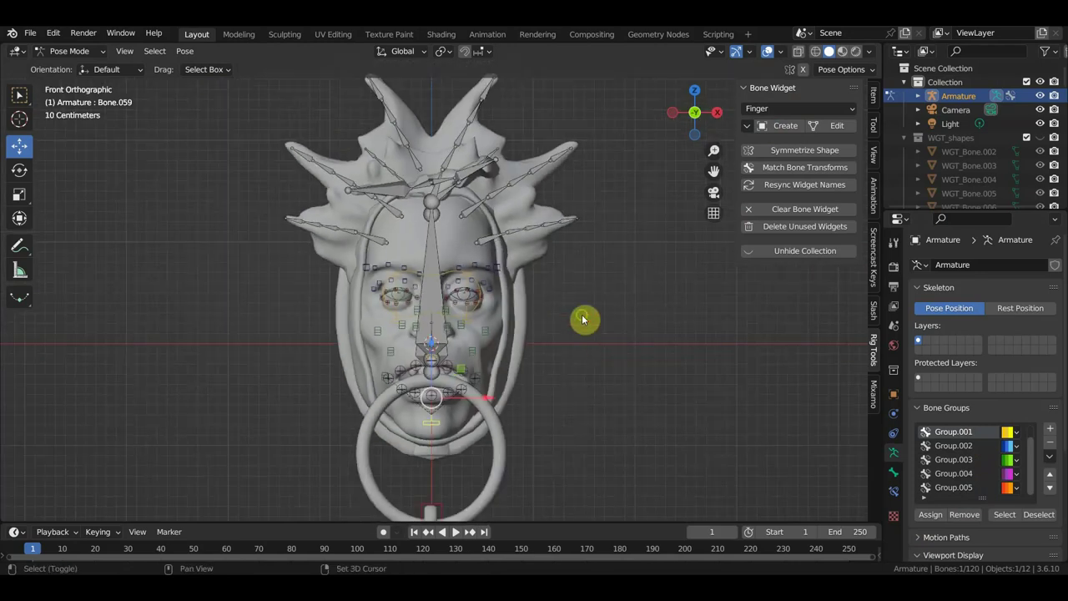
mouse_move(583, 320)
middle_mouse_down()
mouse_move(592, 417)
mouse_move(496, 281)
mouse_move(512, 311)
mouse_move(461, 281)
mouse_move(440, 303)
mouse_move(429, 250)
mouse_move(476, 275)
mouse_move(476, 239)
middle_mouse_up()
scroll(460, 281, "up", 2)
left_click(442, 247)
left_click(427, 220, "shift")
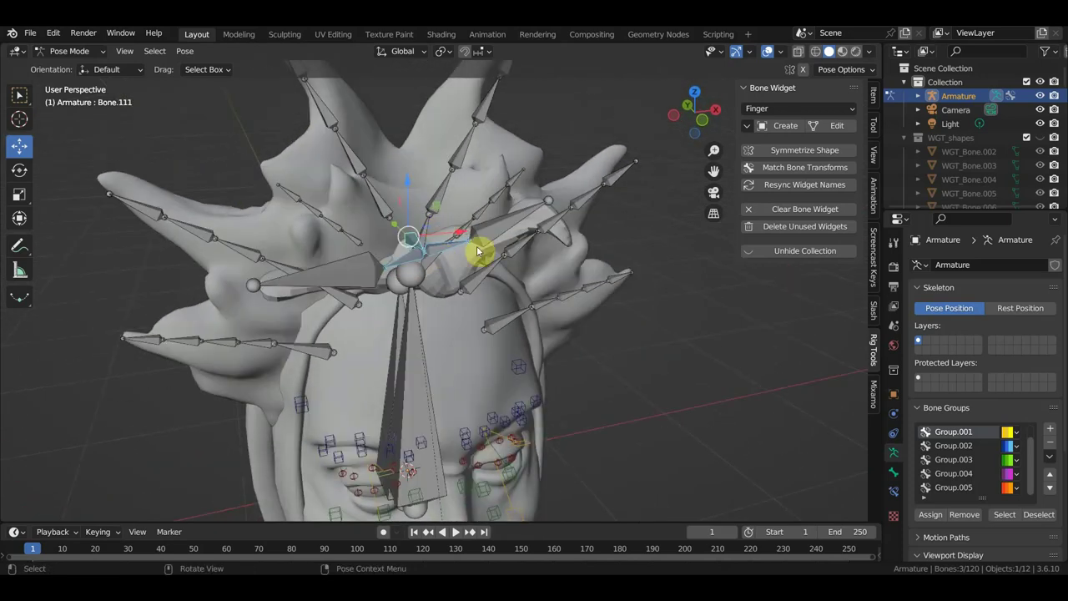
Give the selected crown bones a Sphere widget at global size 0.97 with slide 0.69
left_click(783, 108)
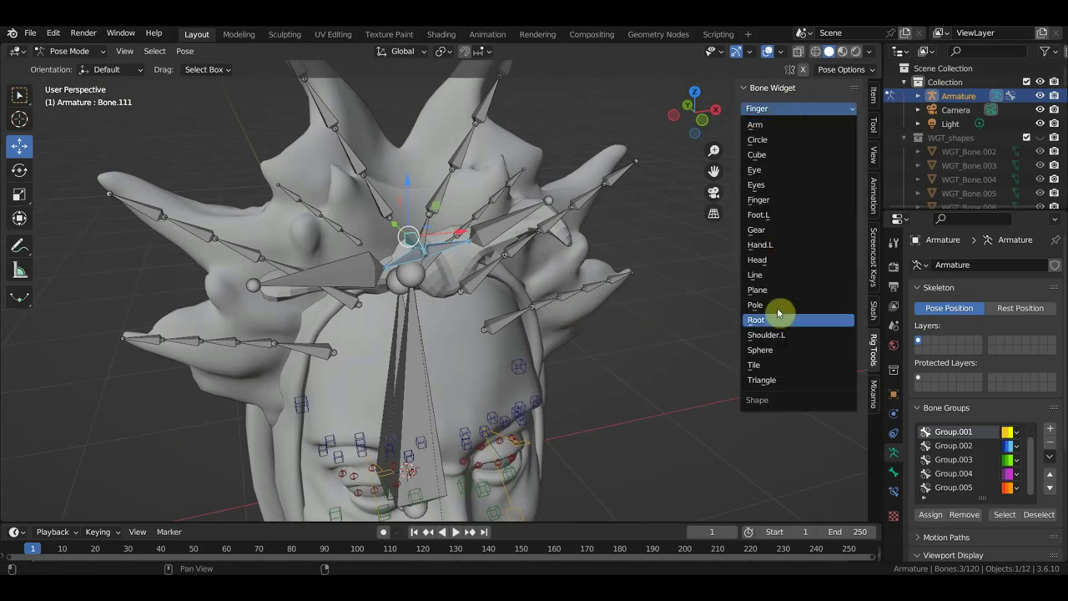
left_click(778, 348)
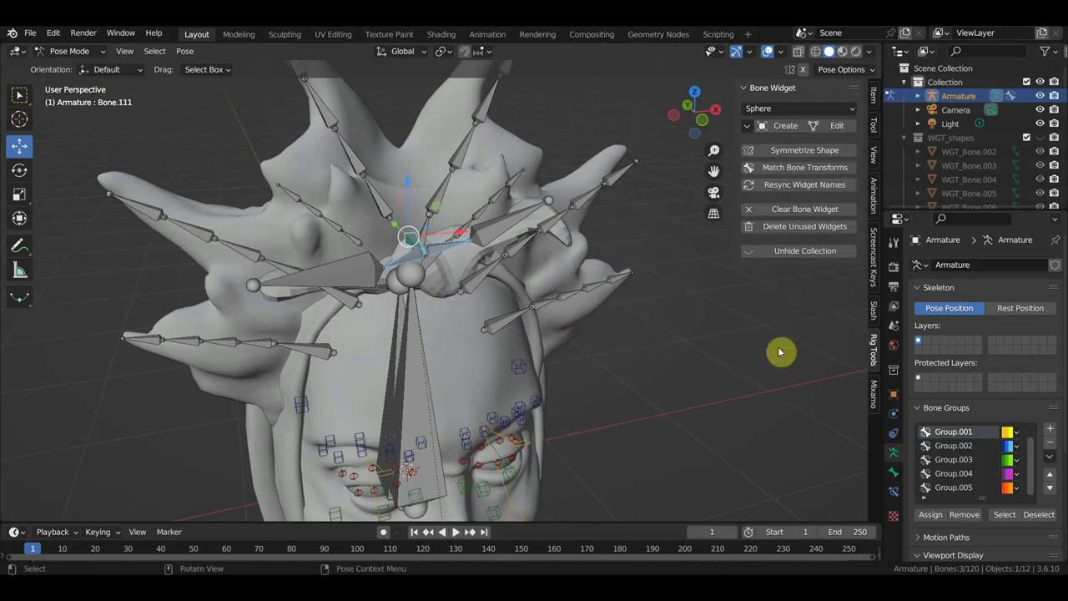
left_click(779, 126)
mouse_move(168, 448)
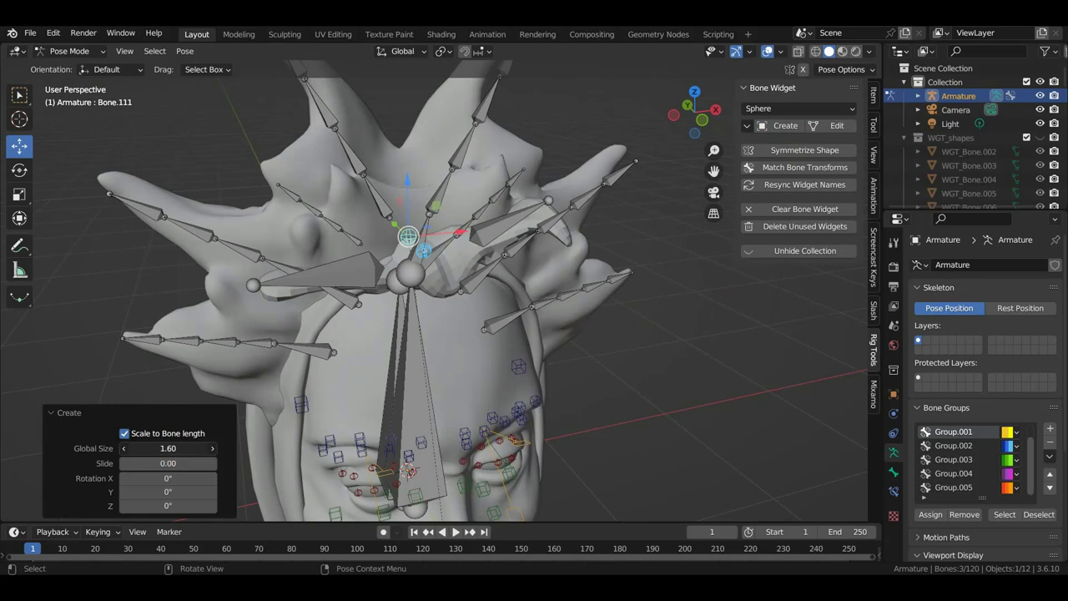
mouse_move(167, 448)
left_mouse_down()
mouse_move(158, 448)
mouse_move(179, 463)
left_mouse_up()
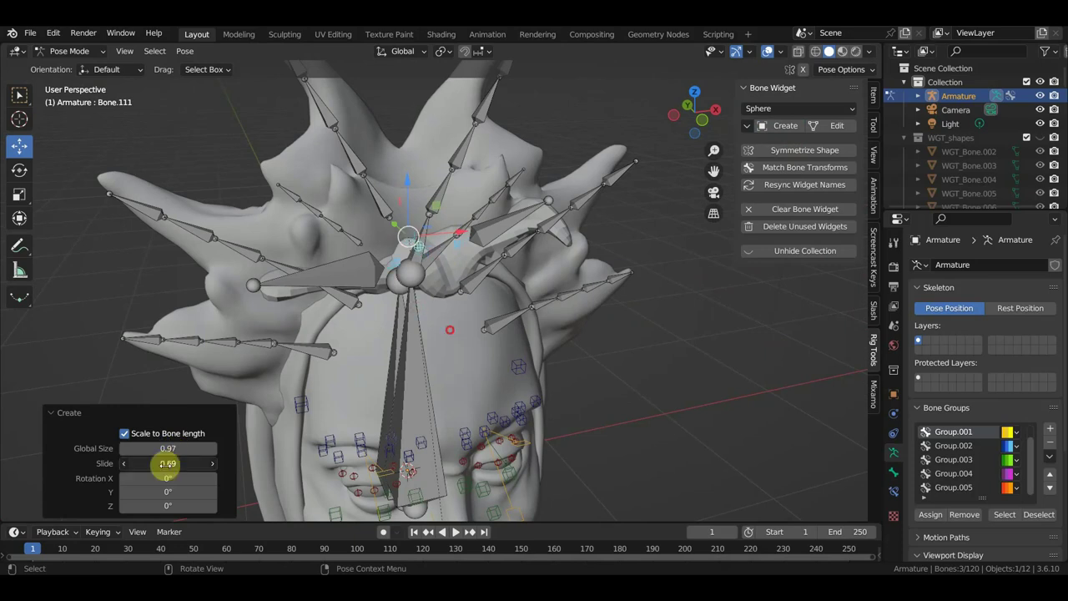
Turn to a near-frontal view of the head and select both horizontal forehead bones
middle_click_drag(424, 239, 429, 298)
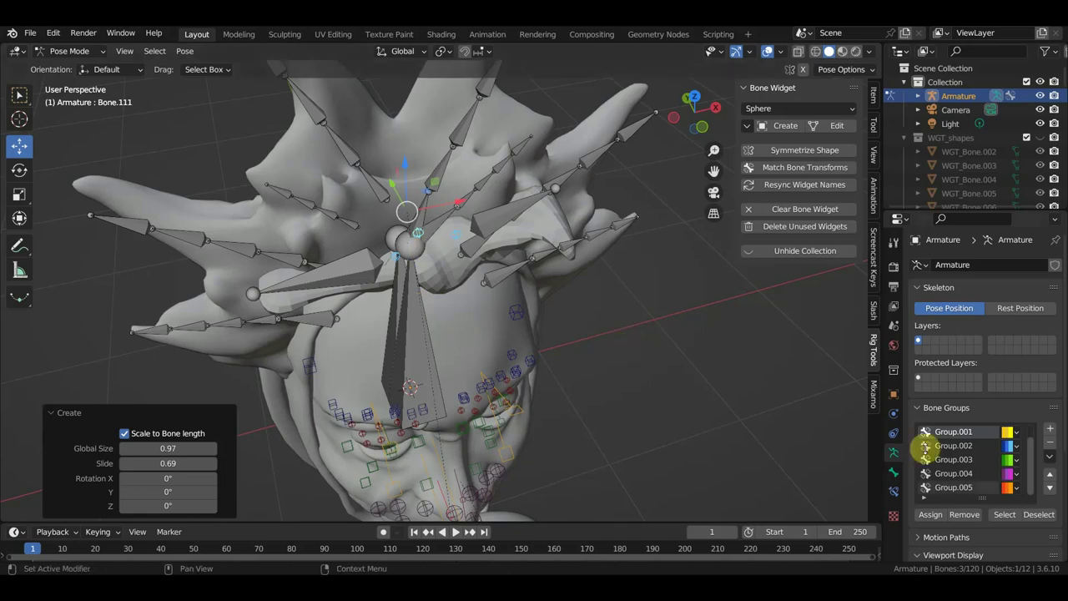
middle_click_drag(574, 333, 450, 269)
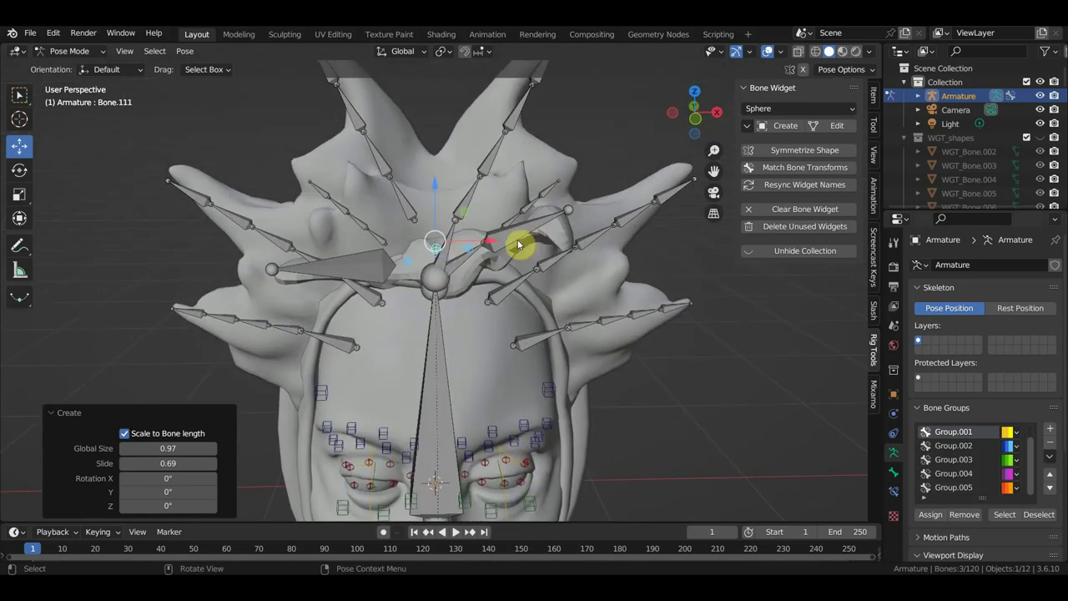
left_click(528, 231)
left_click(357, 267, "shift")
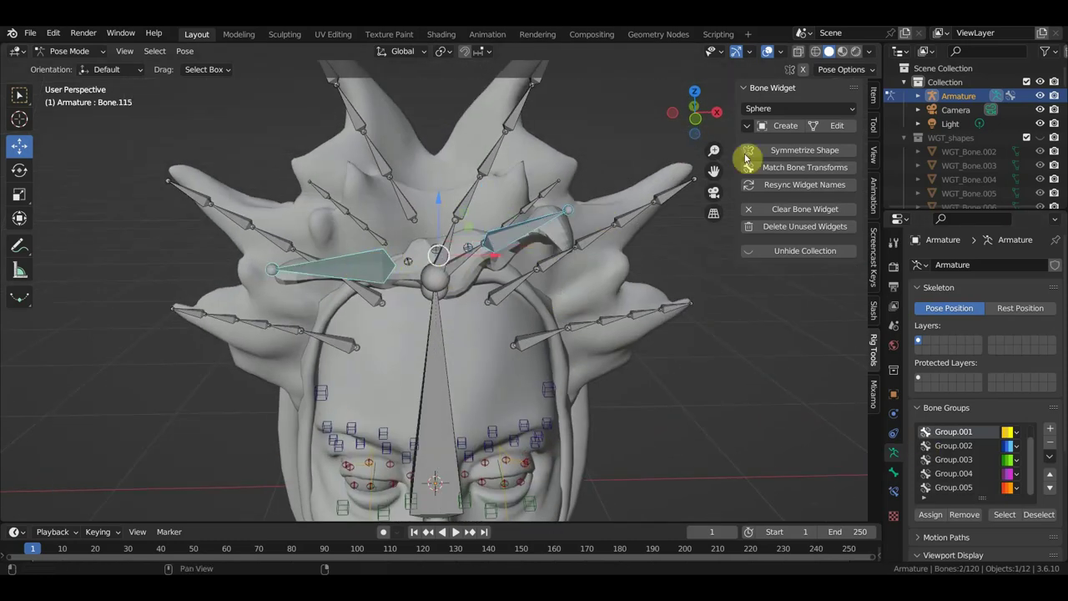
Give both horizontal bones Finger widgets at size 1.06, slide -0.18, coloured purple by Group.004
left_click(777, 108)
left_click(769, 199)
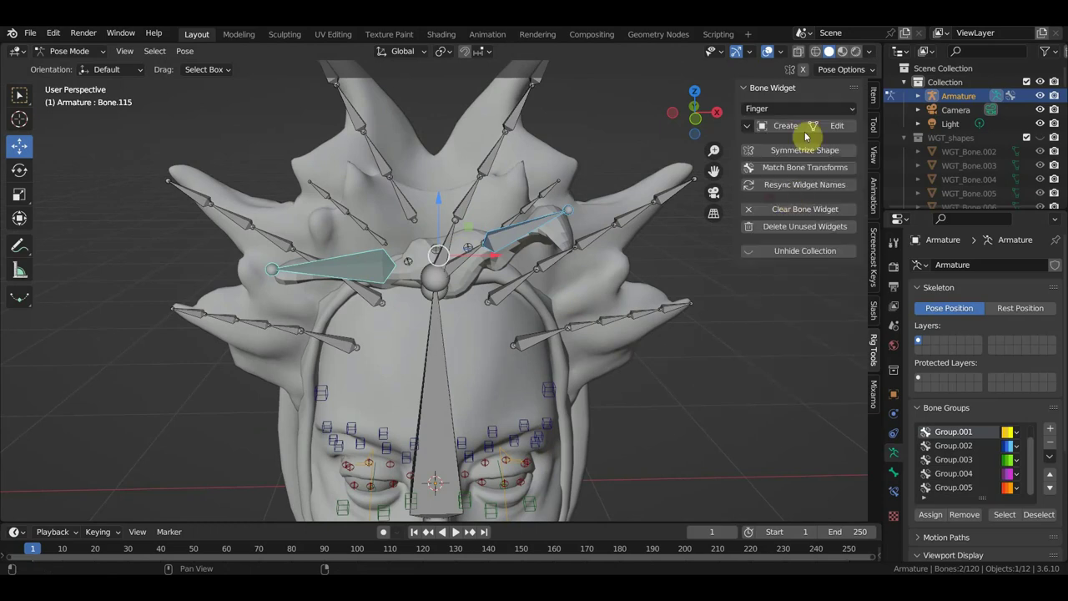
left_click(786, 126)
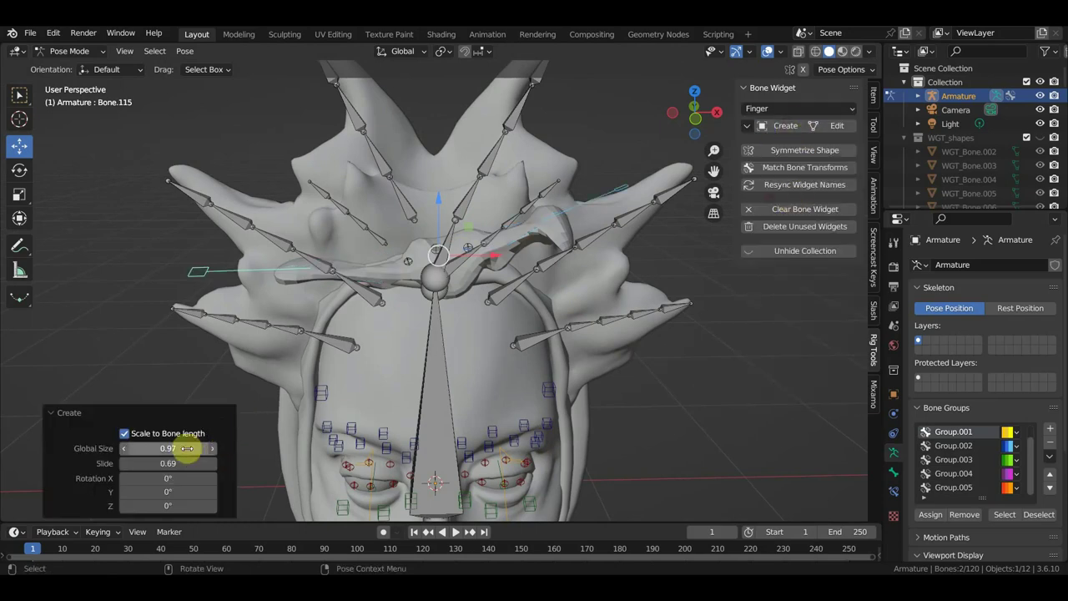
left_click_drag(167, 448, 179, 448)
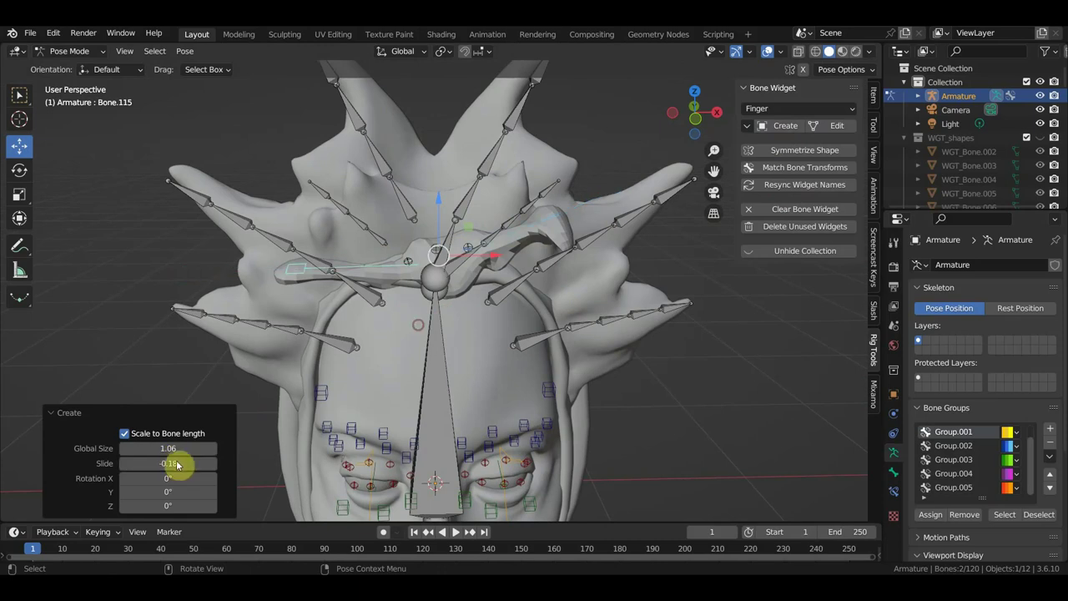
left_click(967, 473)
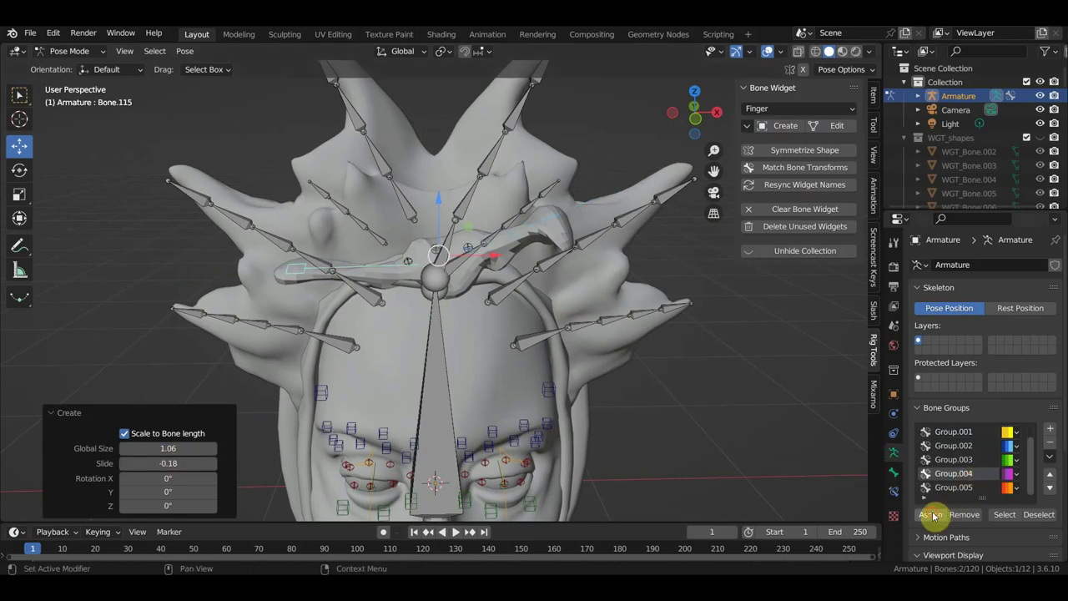
mouse_move(556, 326)
middle_mouse_down()
mouse_move(577, 328)
mouse_move(572, 267)
middle_mouse_up()
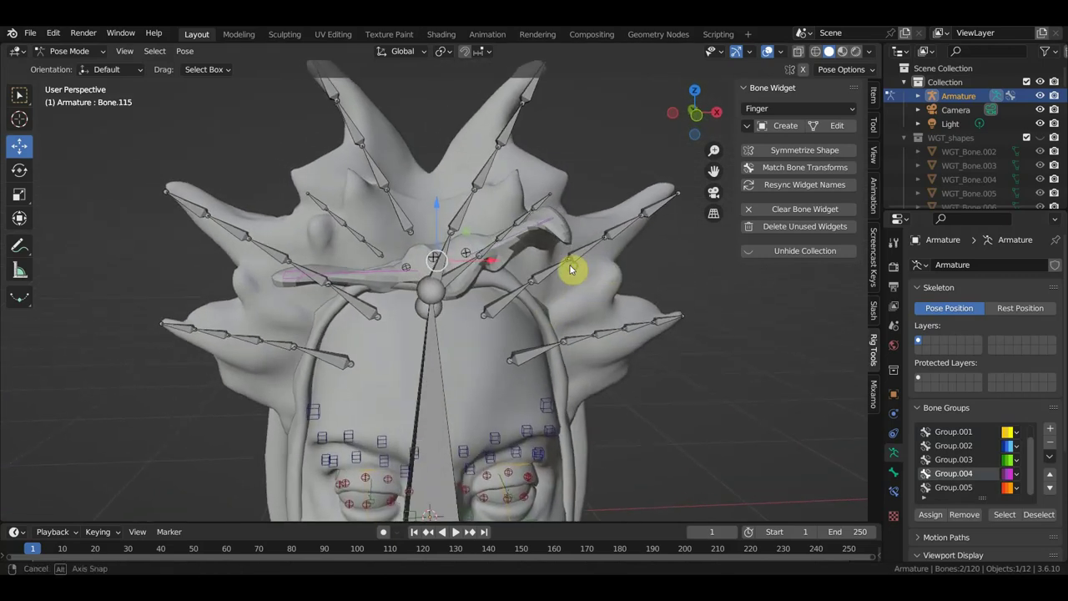
scroll(576, 275, "down", 2)
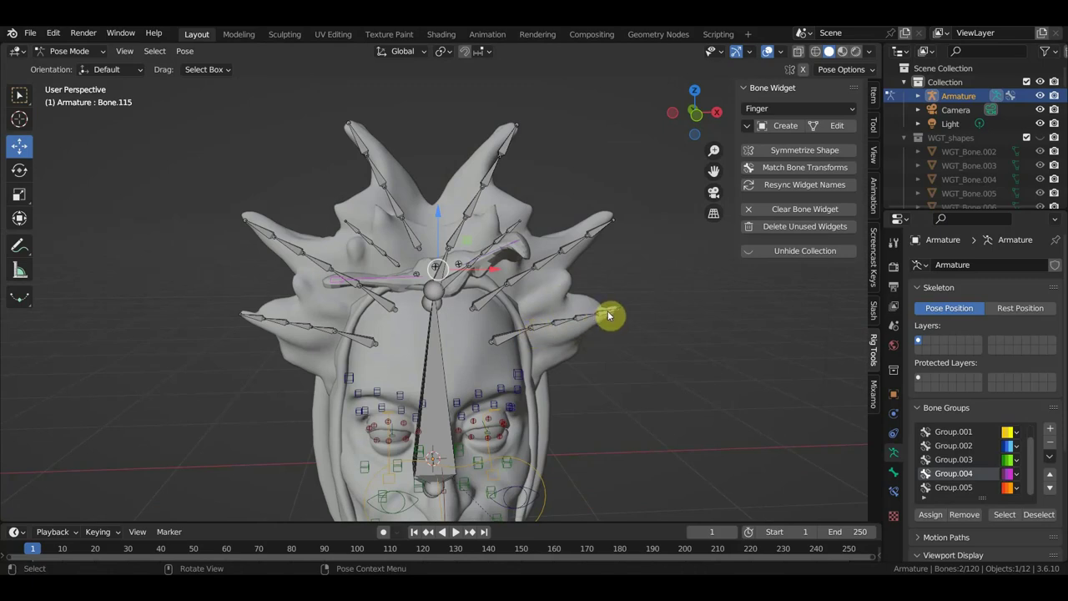
Select the six short inner spike bones around the head
left_click(513, 338)
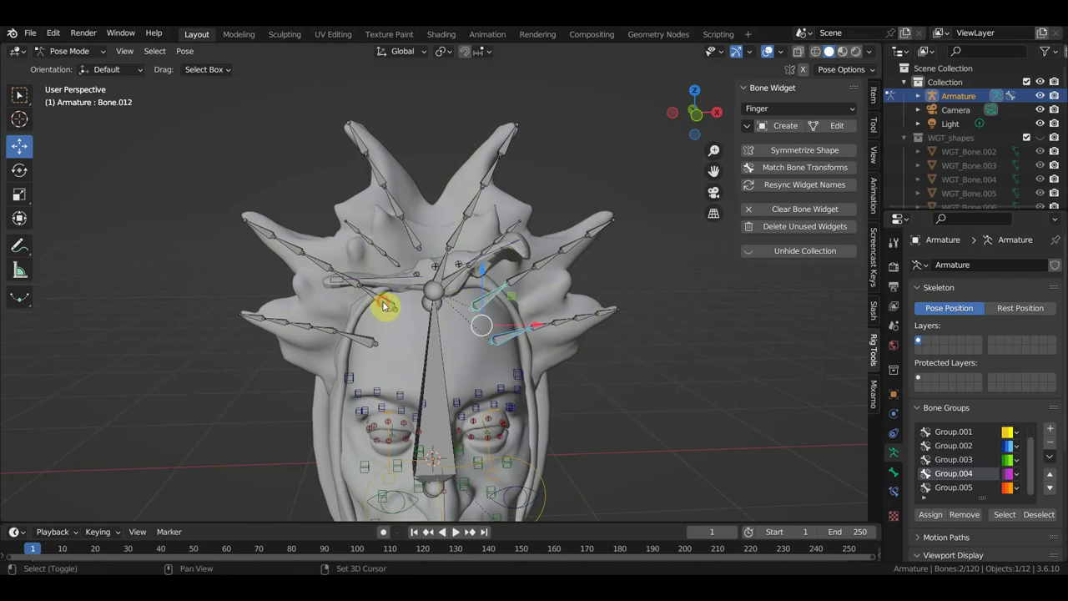
mouse_move(365, 340)
middle_mouse_down()
mouse_move(437, 317)
mouse_move(450, 296)
middle_mouse_up()
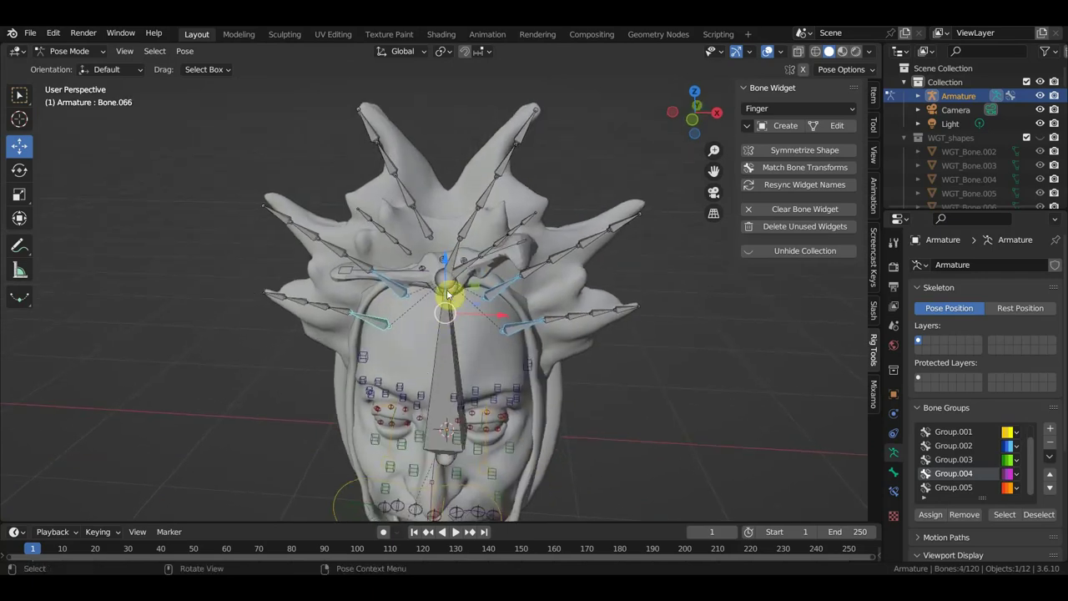
left_click(460, 282)
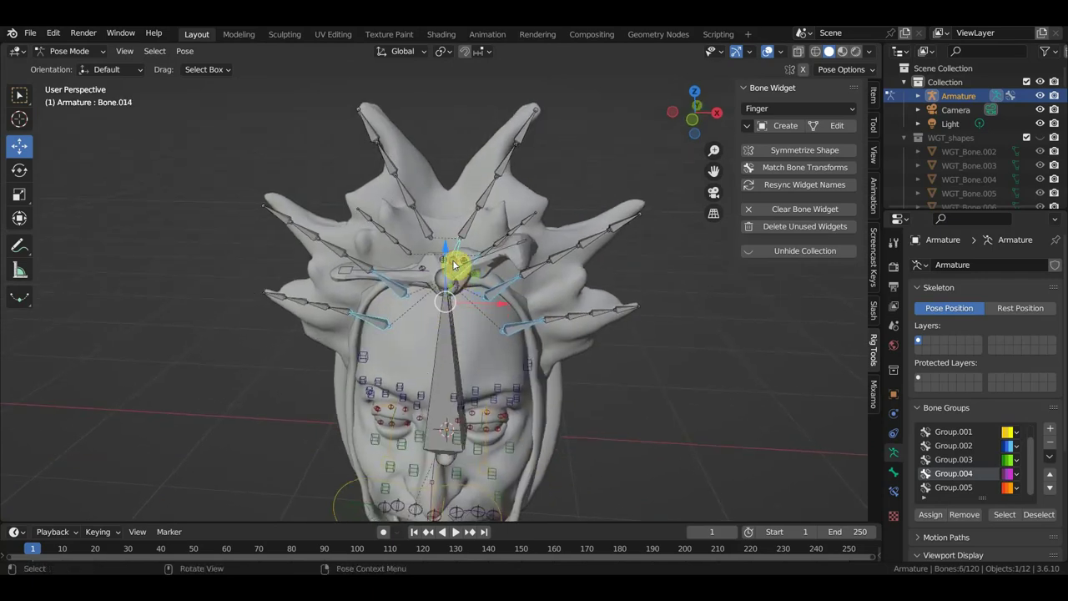
middle_click_drag(455, 274, 483, 249)
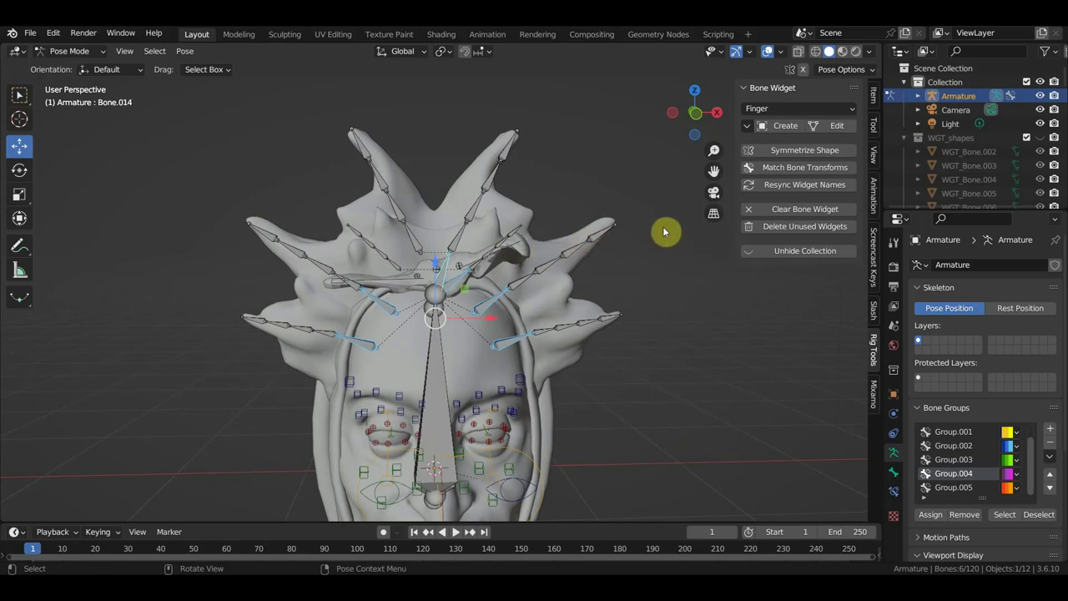
Create Line widgets on the selected spike bones
left_click(787, 111)
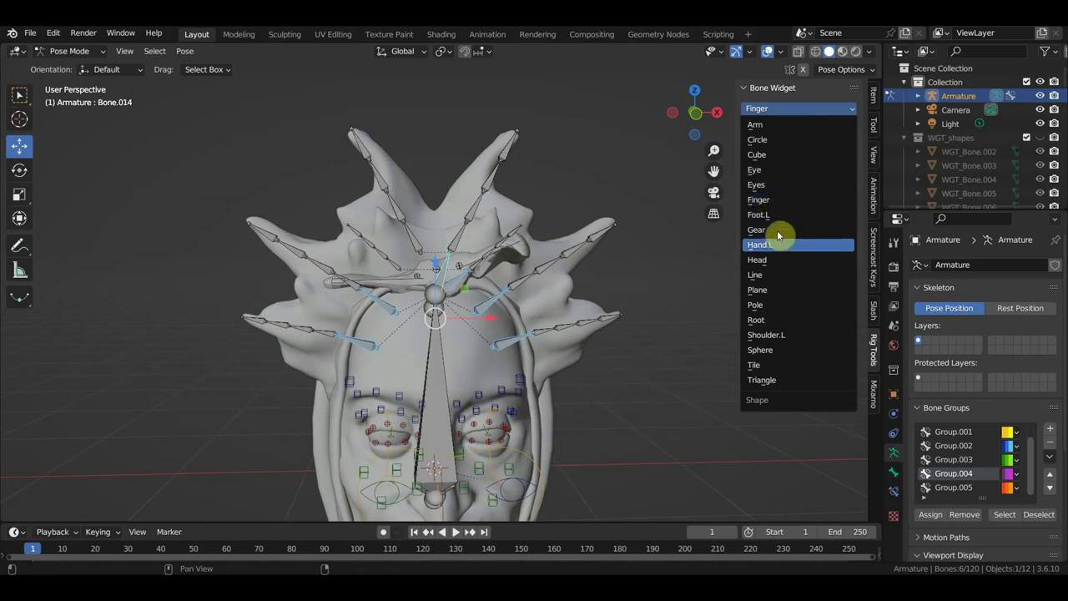
left_click(776, 275)
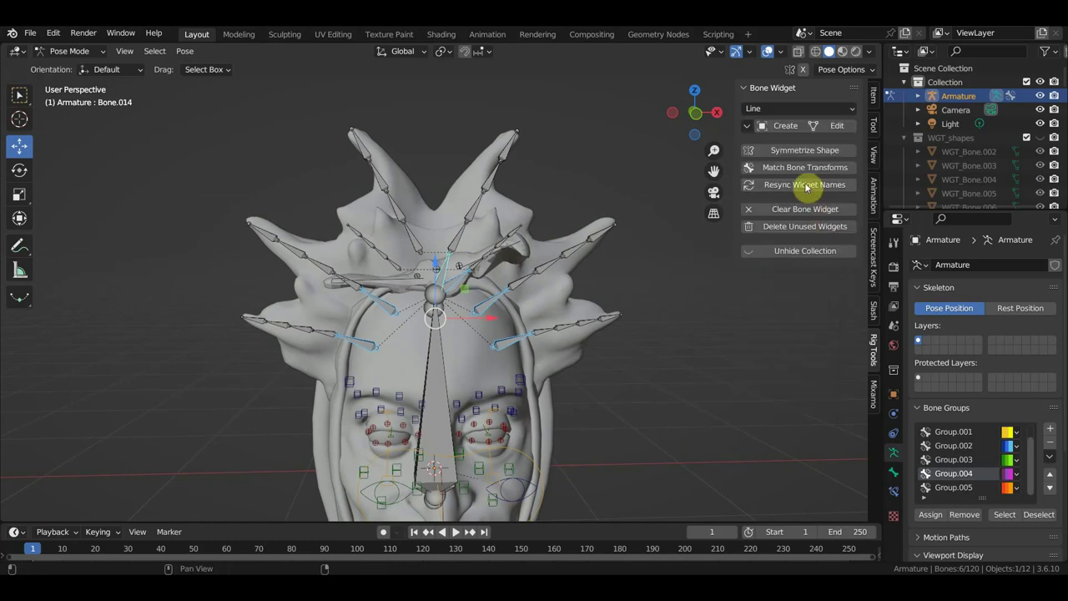
left_click(785, 126)
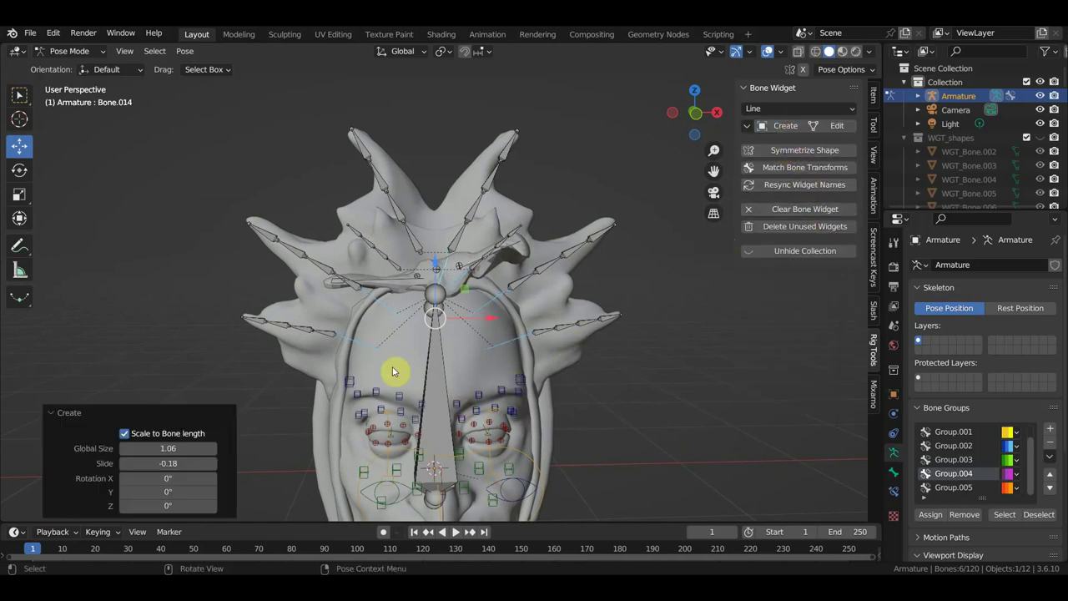
left_click(541, 333)
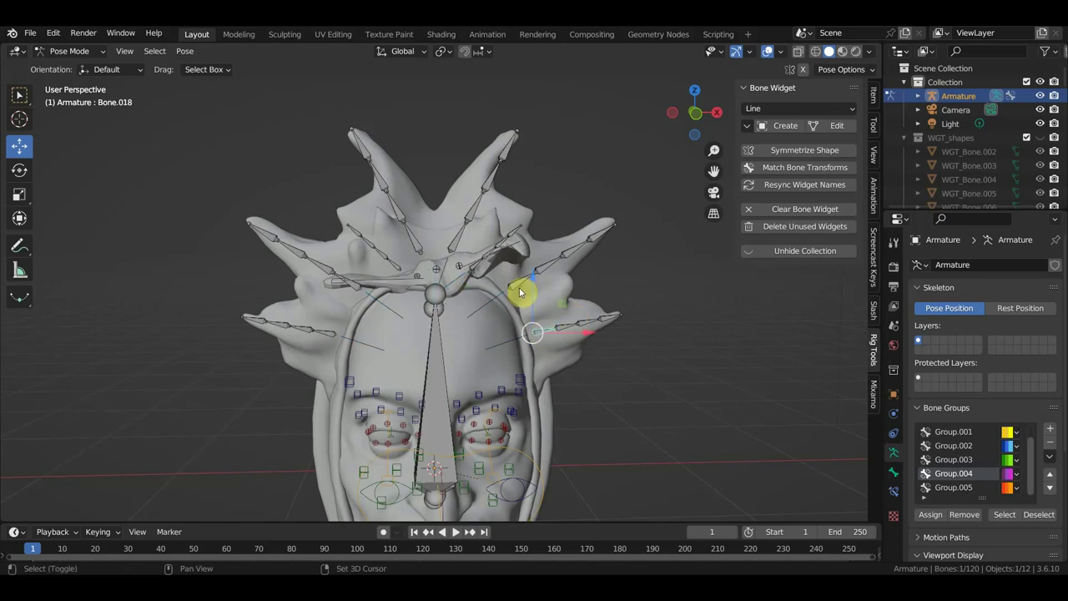
Select the left and upper spike bones, leaving the crown bone out
left_click(473, 270, "shift")
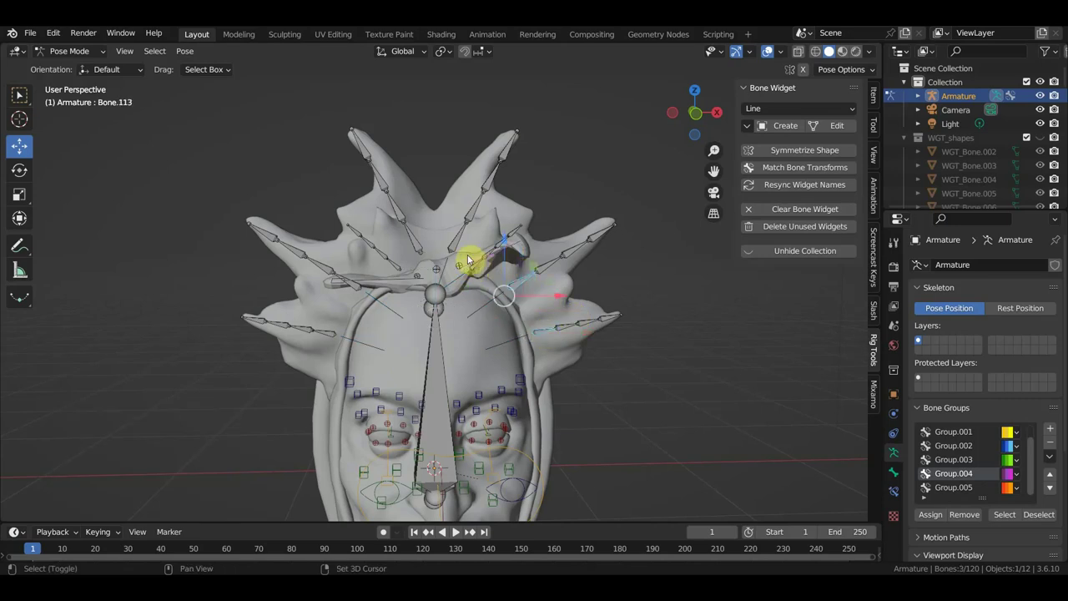
scroll(469, 261, "up", 3)
middle_click_drag(508, 258, 586, 301)
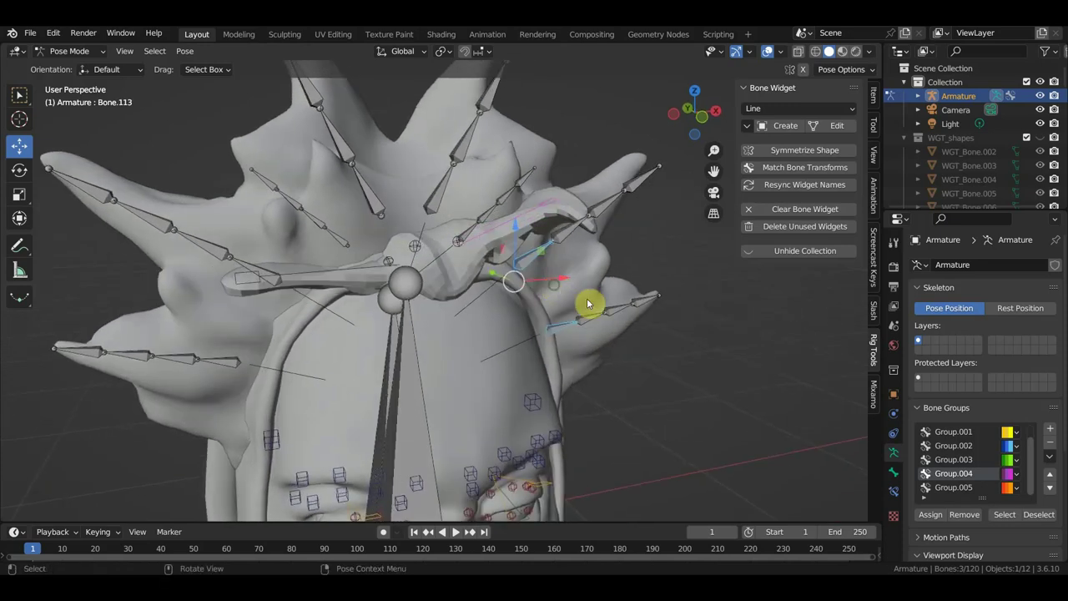
left_click(556, 323, "shift")
left_click(537, 255, "shift")
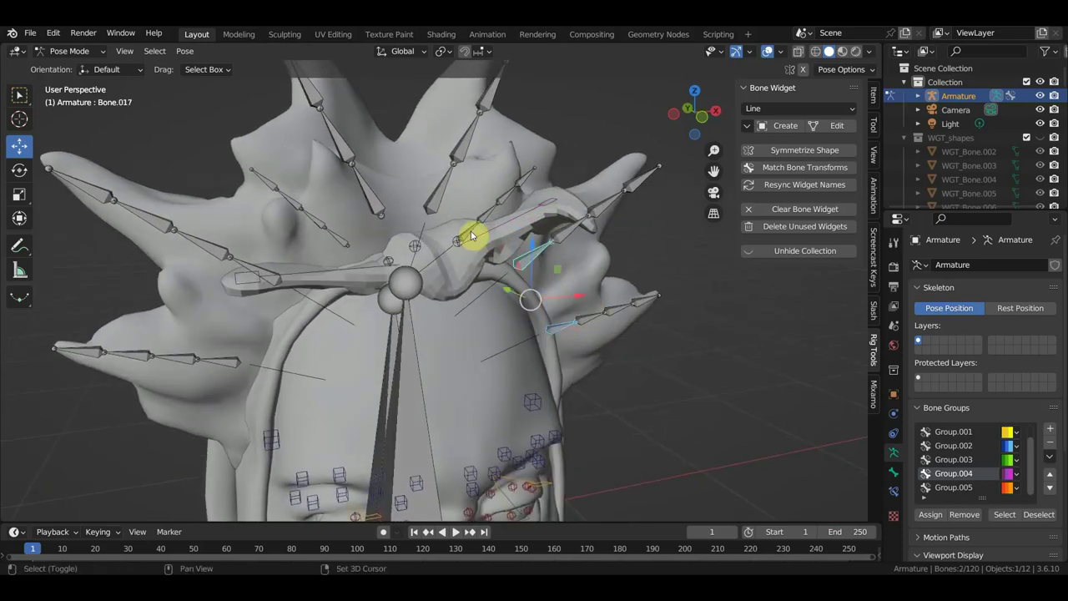
left_click(437, 198, "shift")
left_click(365, 204, "shift")
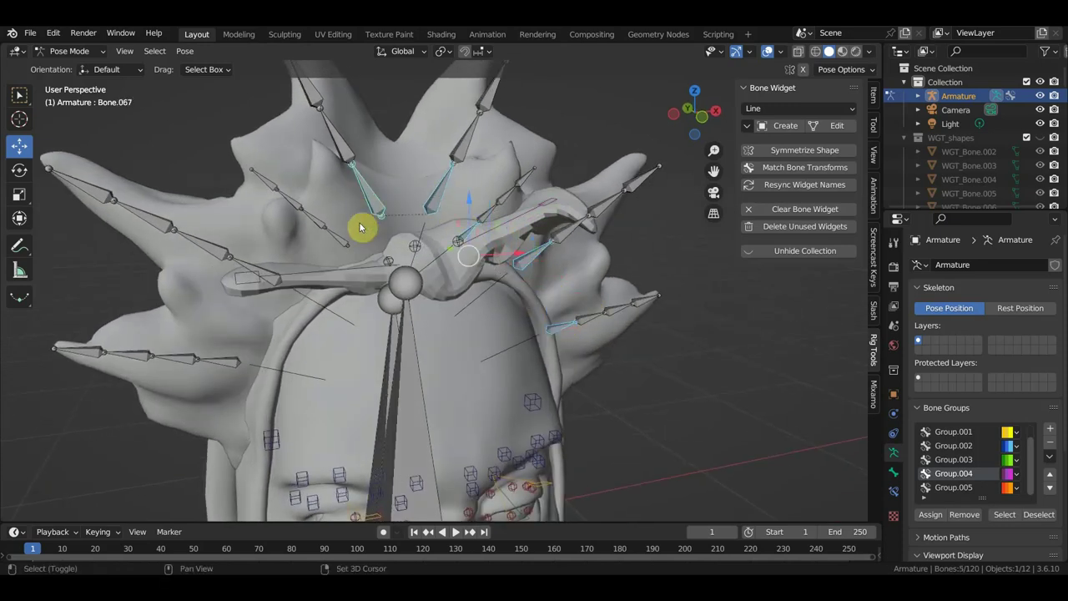
left_click(332, 242, "shift")
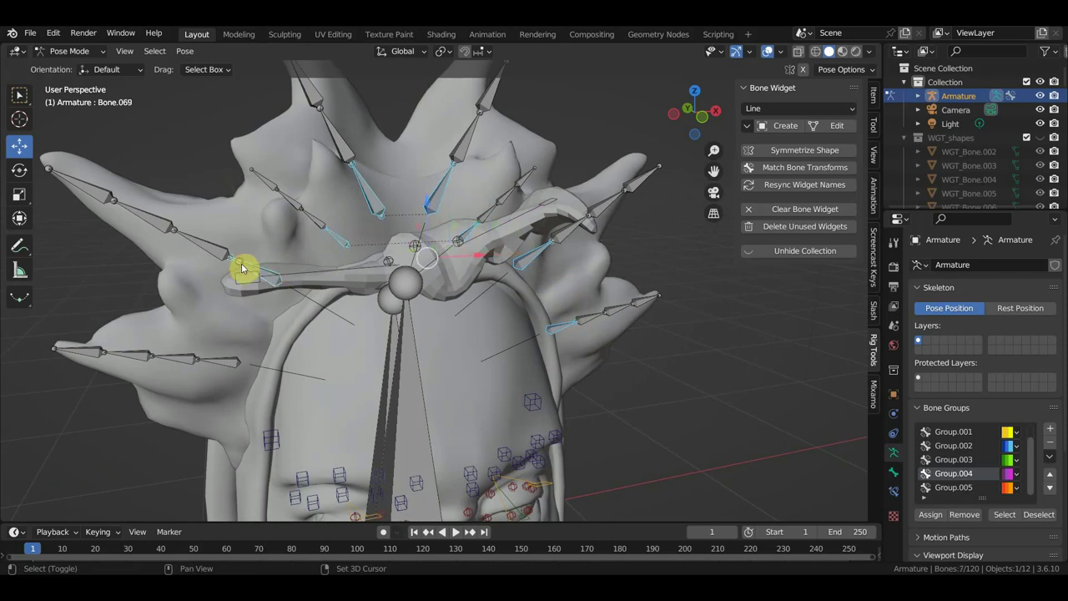
left_click(239, 360, "shift")
middle_click_drag(245, 358, 223, 340)
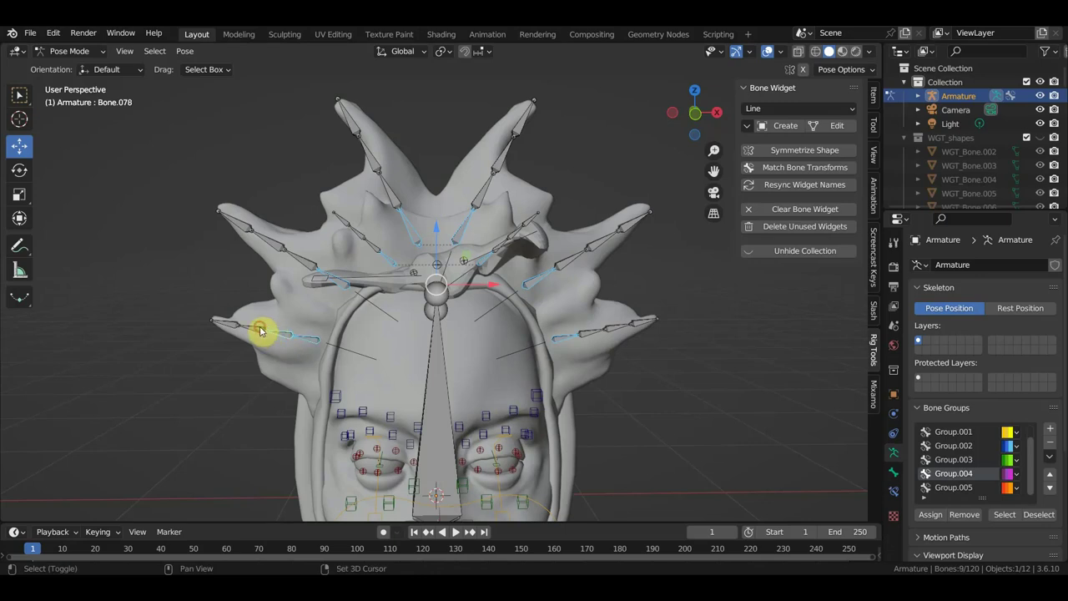
Add the remaining upper and lower-right spike bones to the selection
left_click(294, 275, "shift")
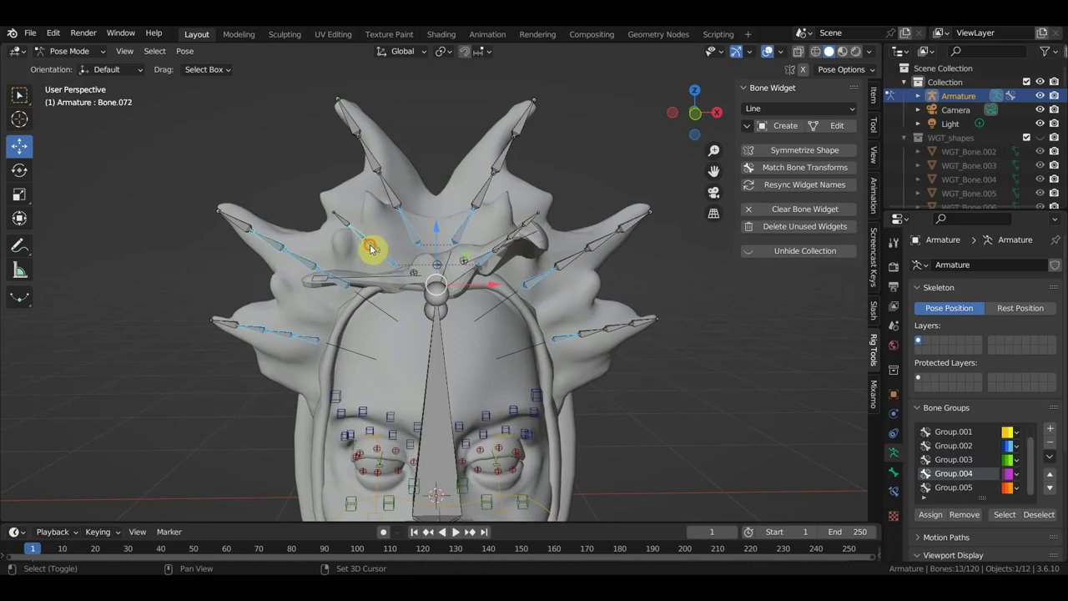
left_click(393, 196, "shift")
left_click(467, 228, "shift")
left_click(486, 200, "shift")
left_click(504, 159, "shift")
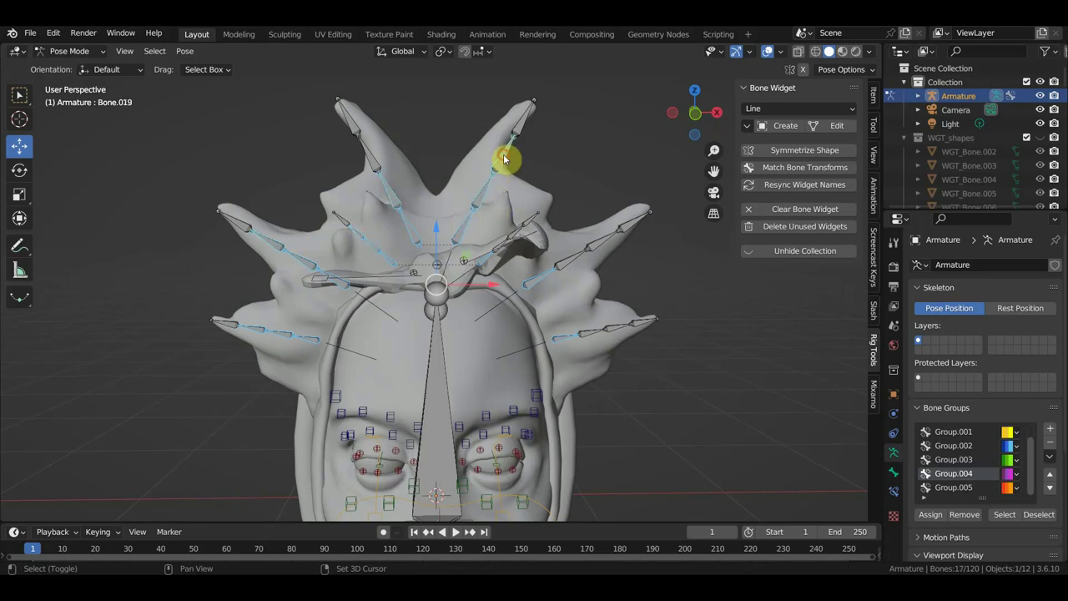
left_click(592, 243, "shift")
left_click(590, 338, "shift")
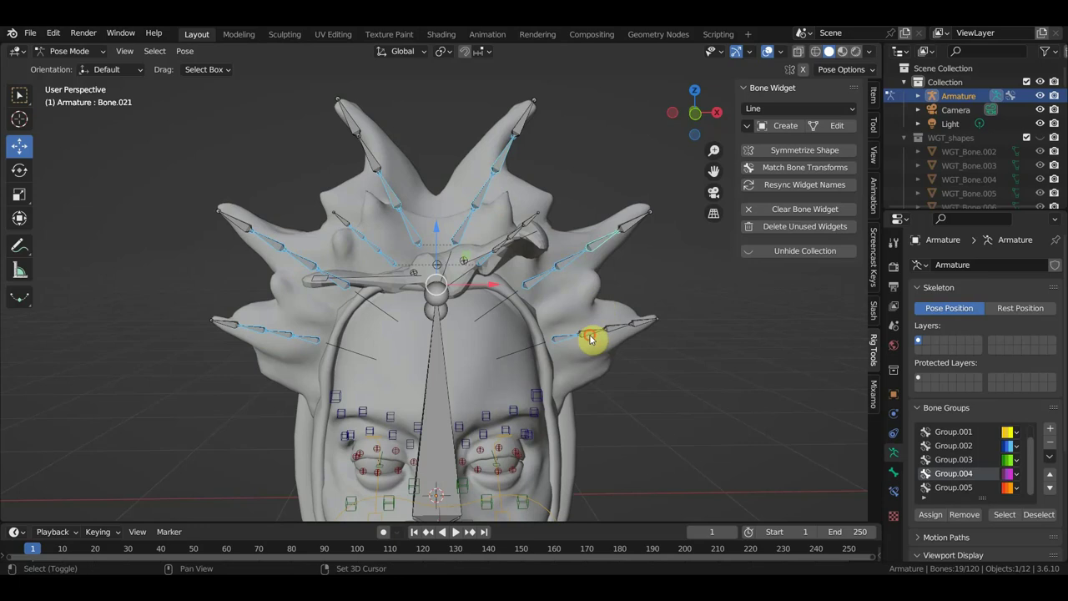
left_click(615, 331, "shift")
left_click(645, 331, "shift")
Give all spike bones, including the upper-left one, Sphere widgets and assign them to yellow Group.001
left_click(791, 110)
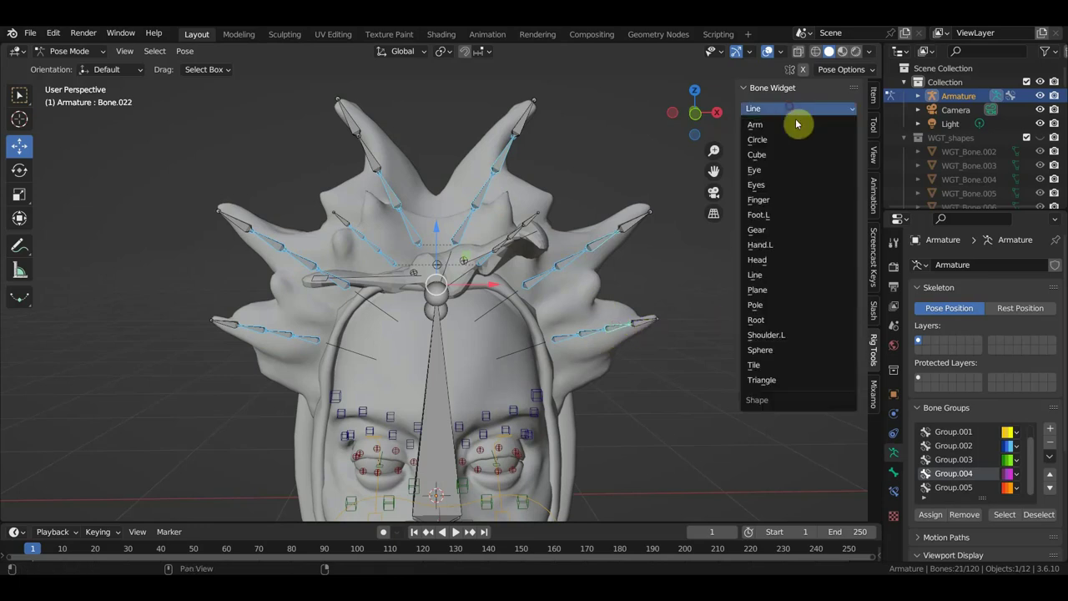
left_click(790, 351)
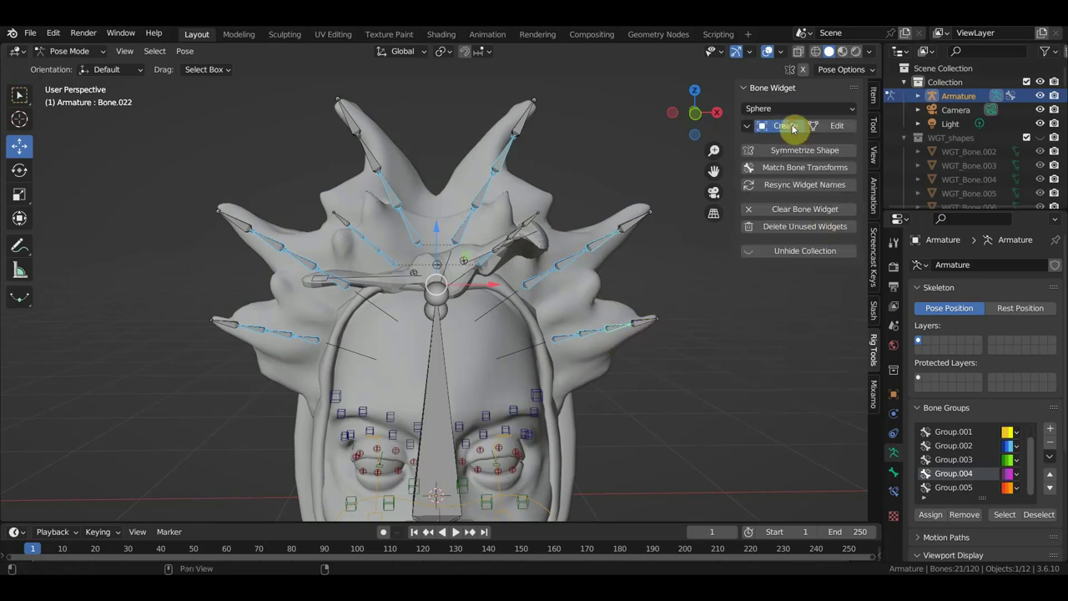
left_click(793, 127)
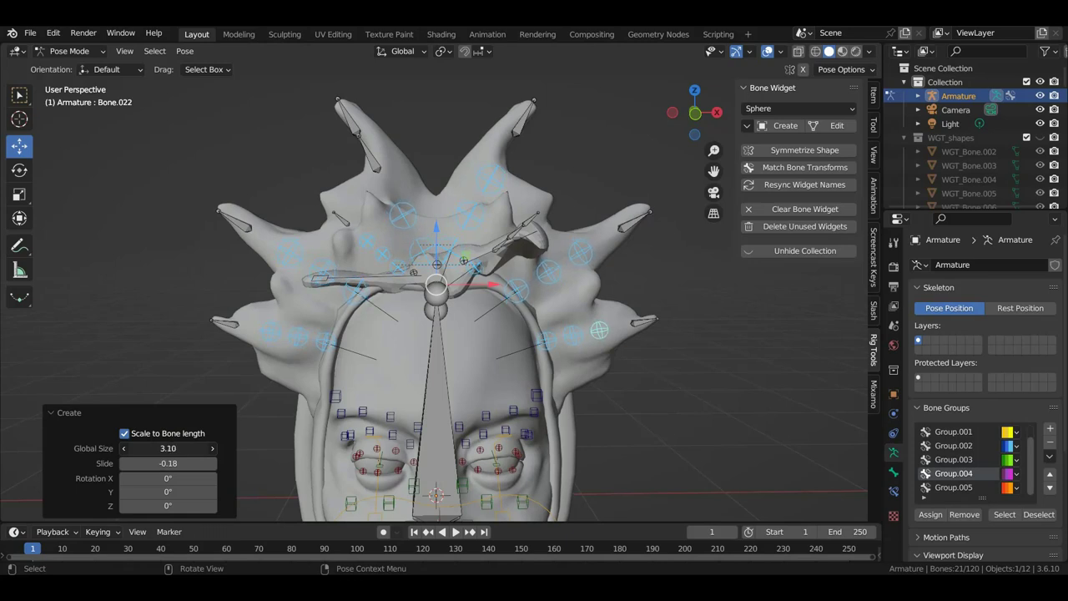
left_click(373, 164, "shift")
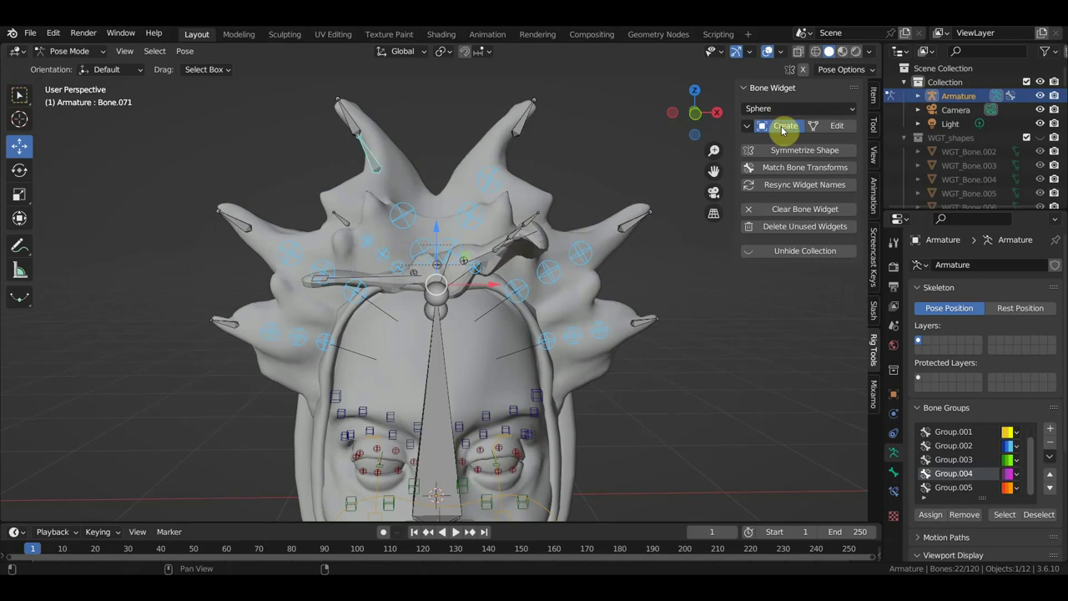
left_click(783, 126)
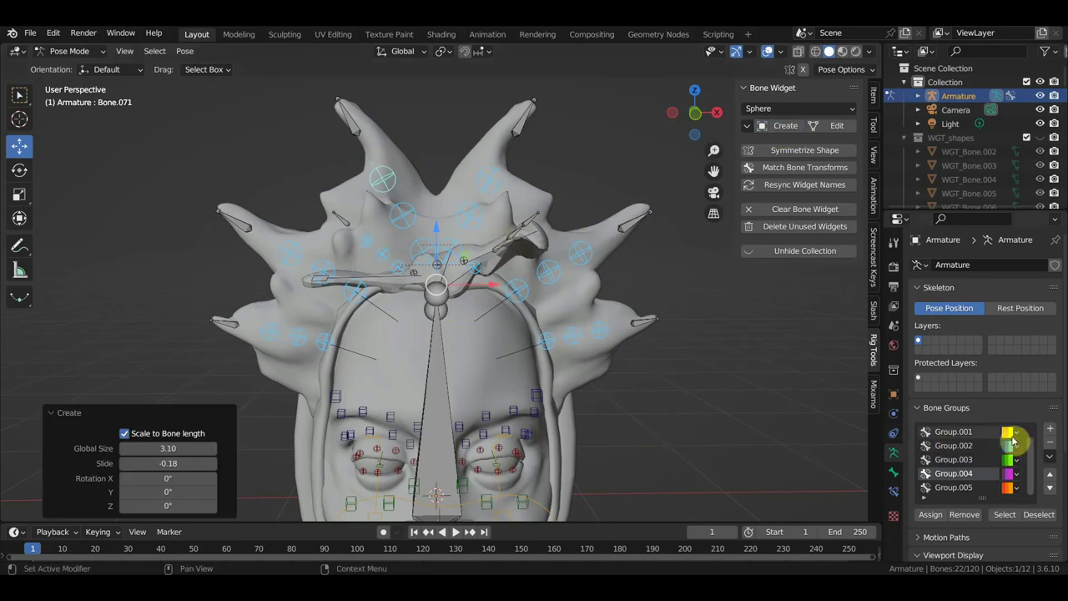
left_click(955, 432)
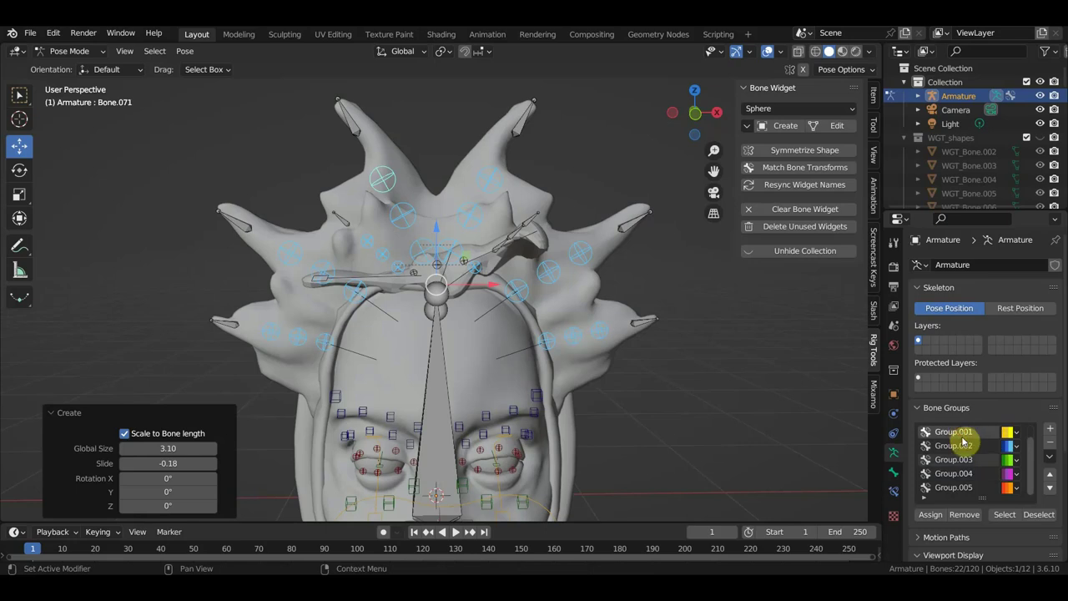
left_click(941, 514)
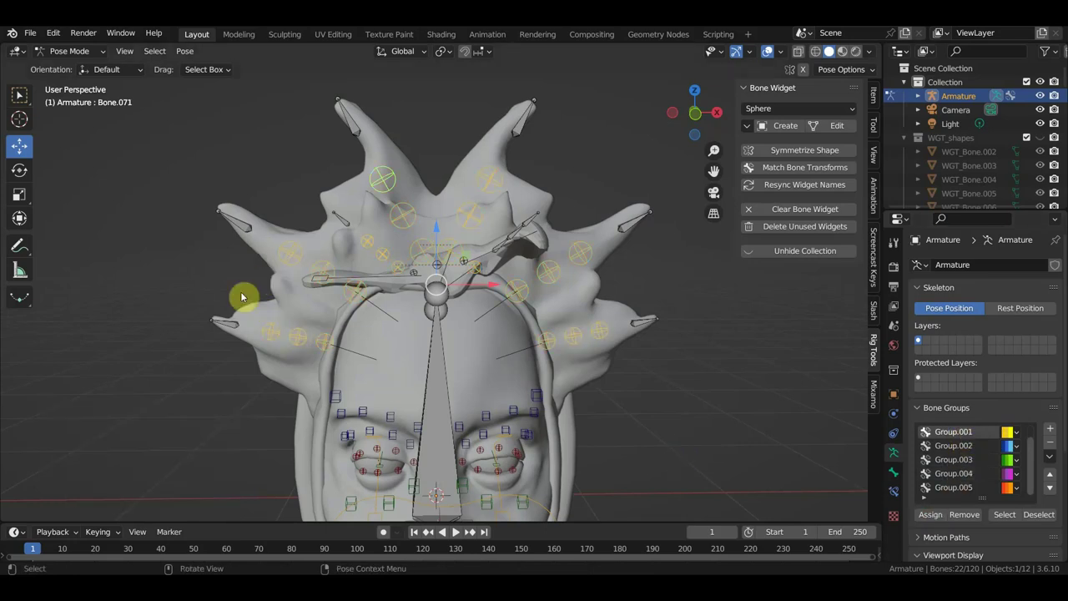
Select the seven spike-tip bones, including the two horn tips
left_click(228, 323)
left_click(246, 226, "shift")
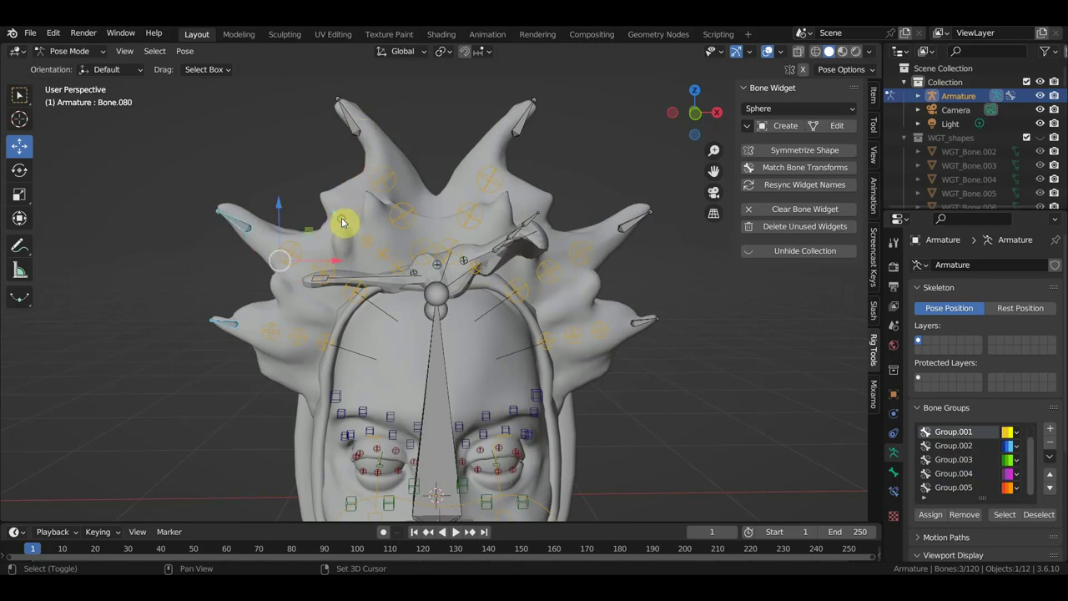
left_click(351, 119, "shift")
left_click(524, 122, "shift")
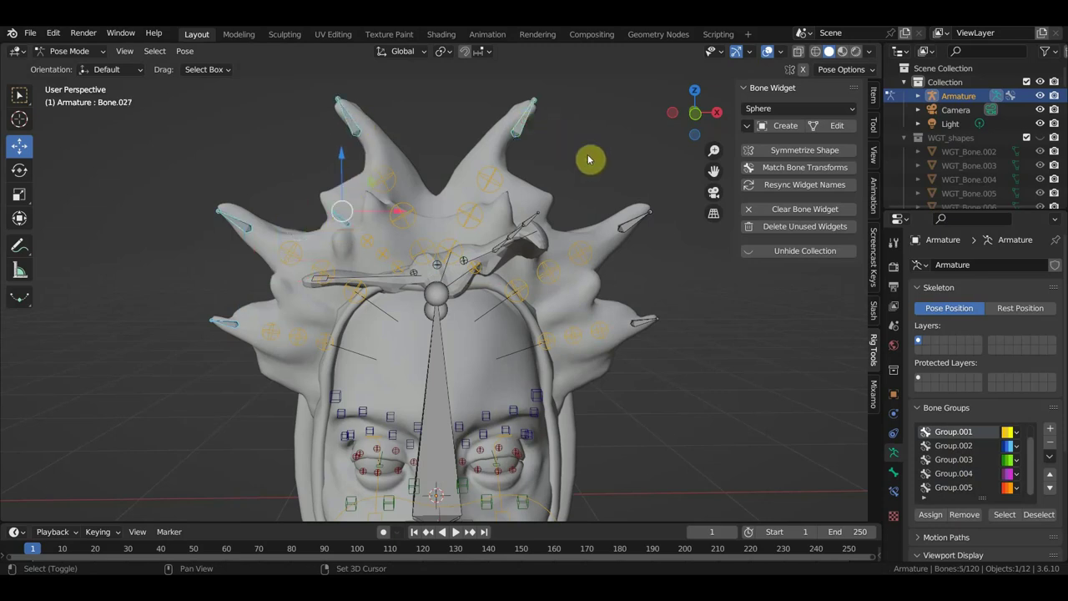
left_click(642, 321, "shift")
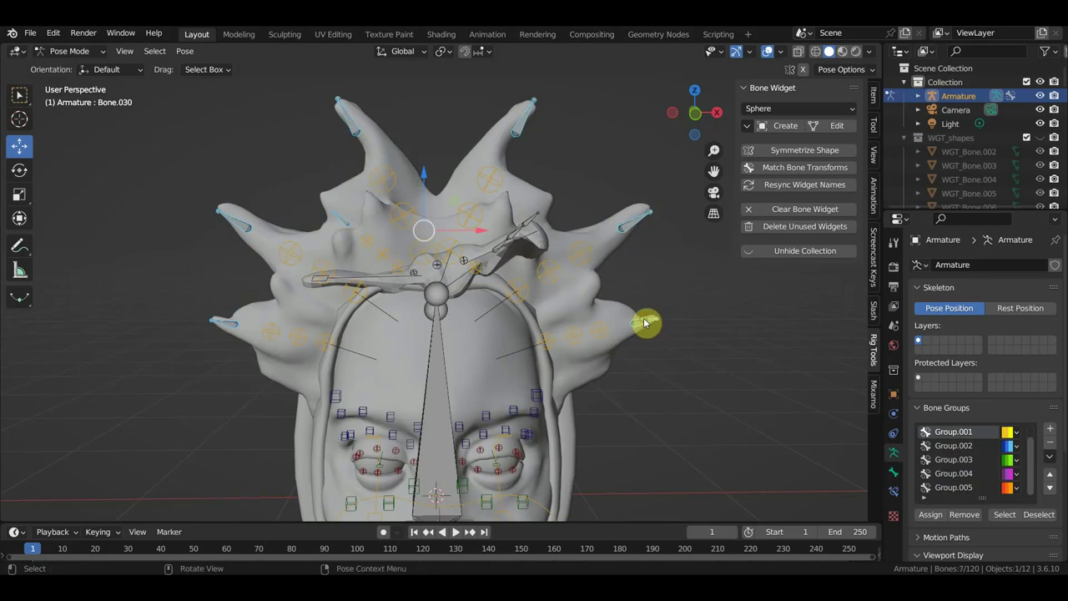
Give the spike tips Cube widgets at global size 0.52 and assign them to purple Group.004
left_click(799, 108)
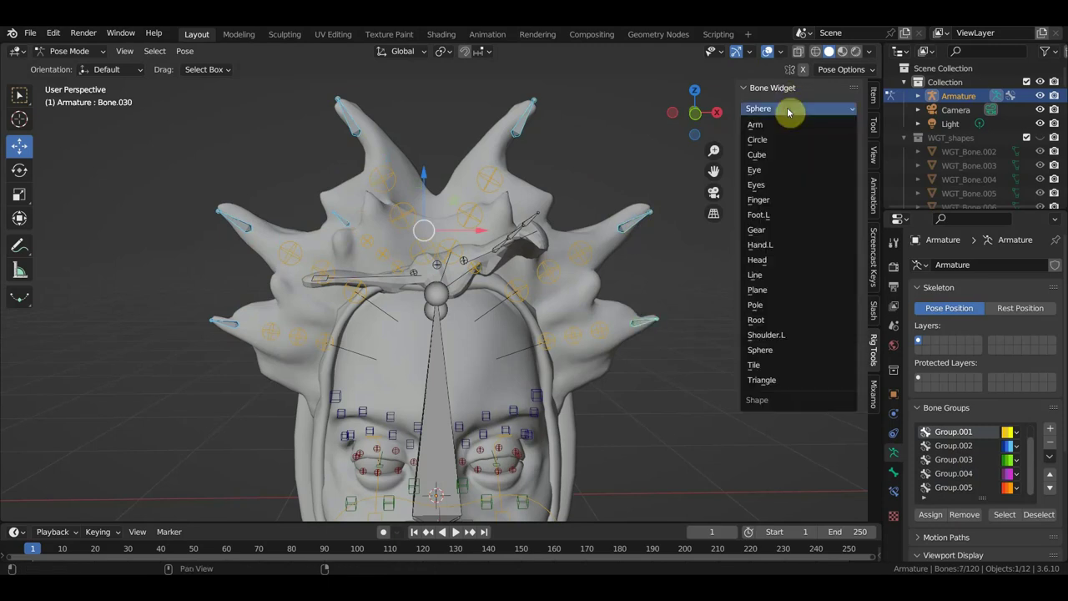
left_click(768, 154)
left_click(780, 125)
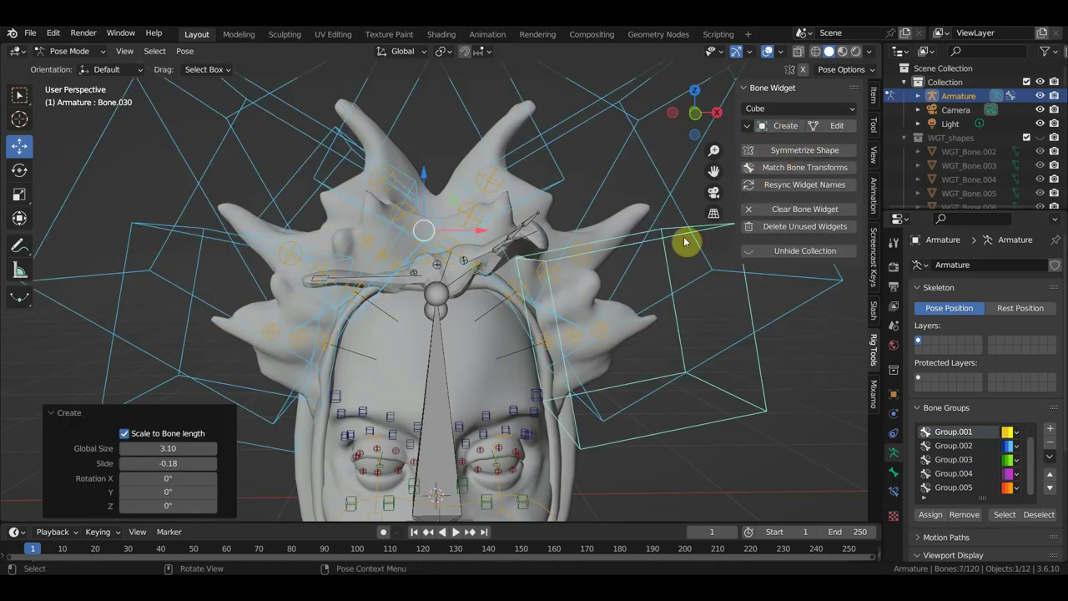
left_click_drag(168, 448, 105, 448)
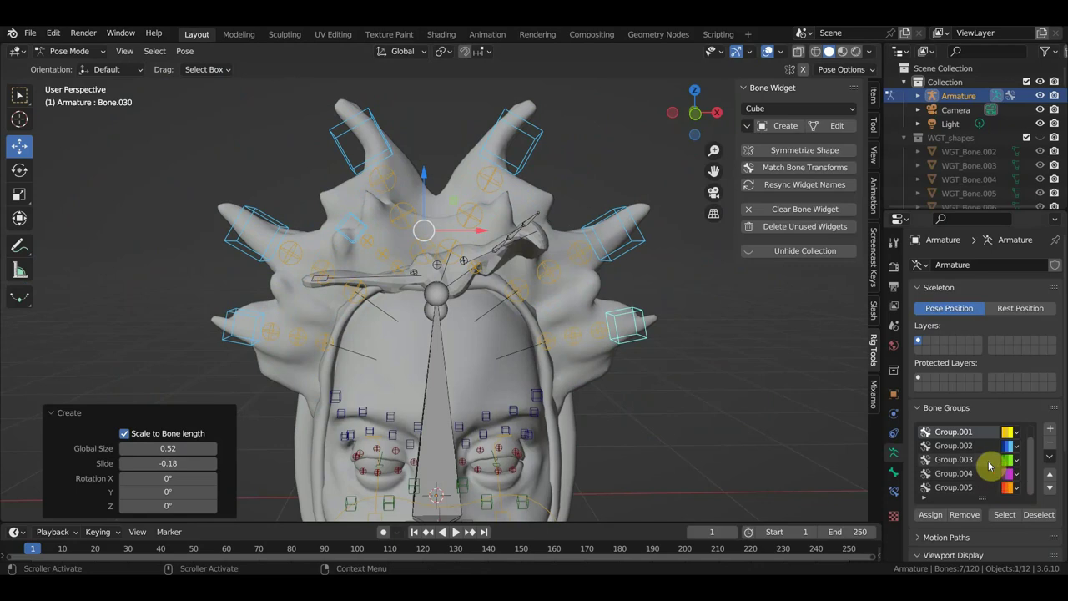
left_click(930, 514)
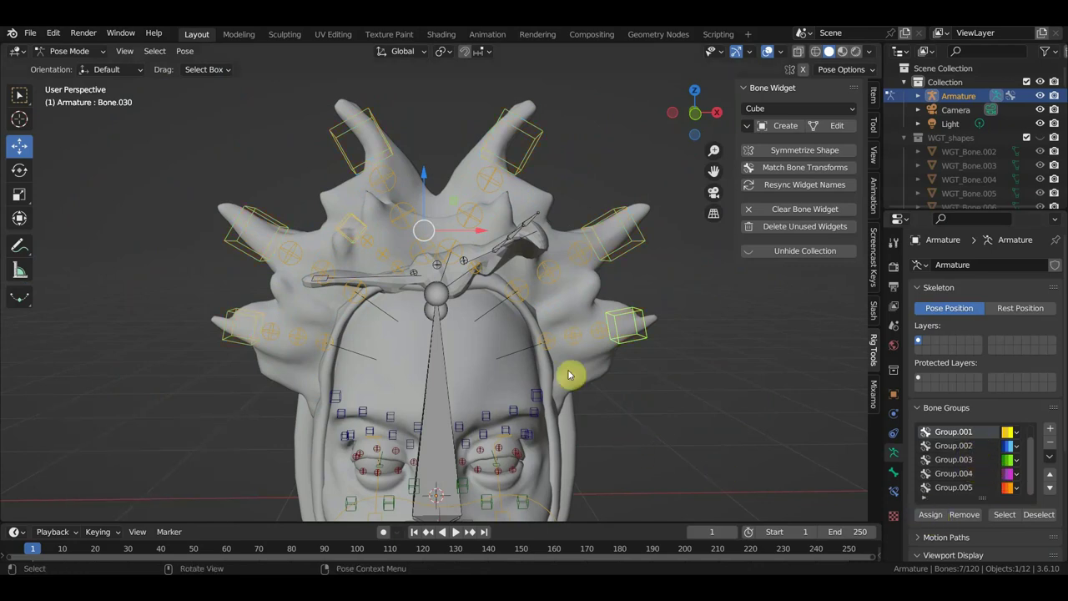
left_click(953, 473)
left_click(930, 513)
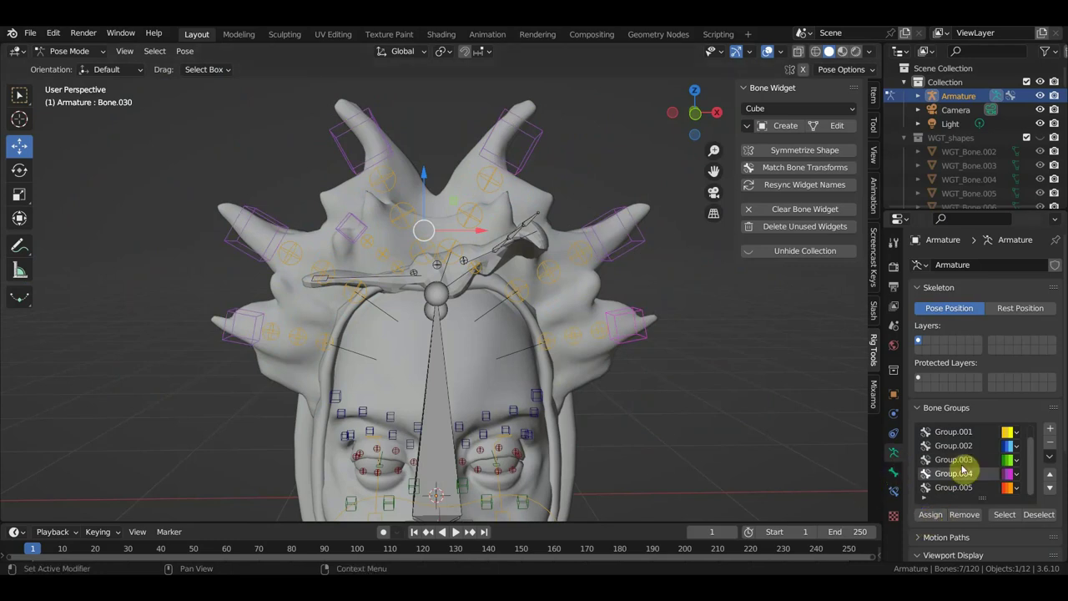
scroll(705, 455, "down", 3)
Give the root bone Bone.001 a Circle widget at global size 1.06
left_click(441, 359)
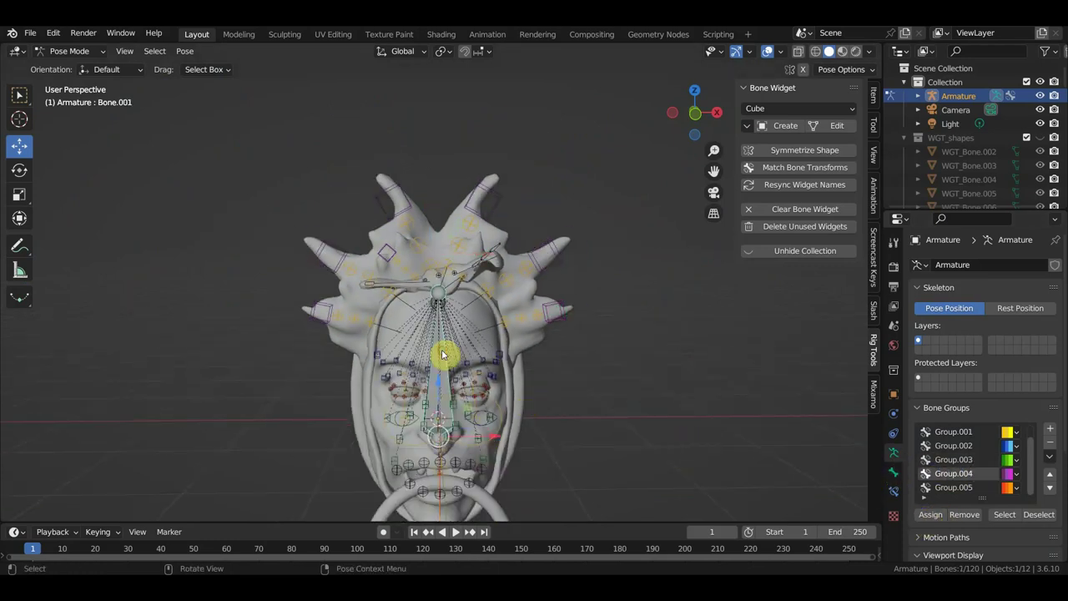
left_click(795, 109)
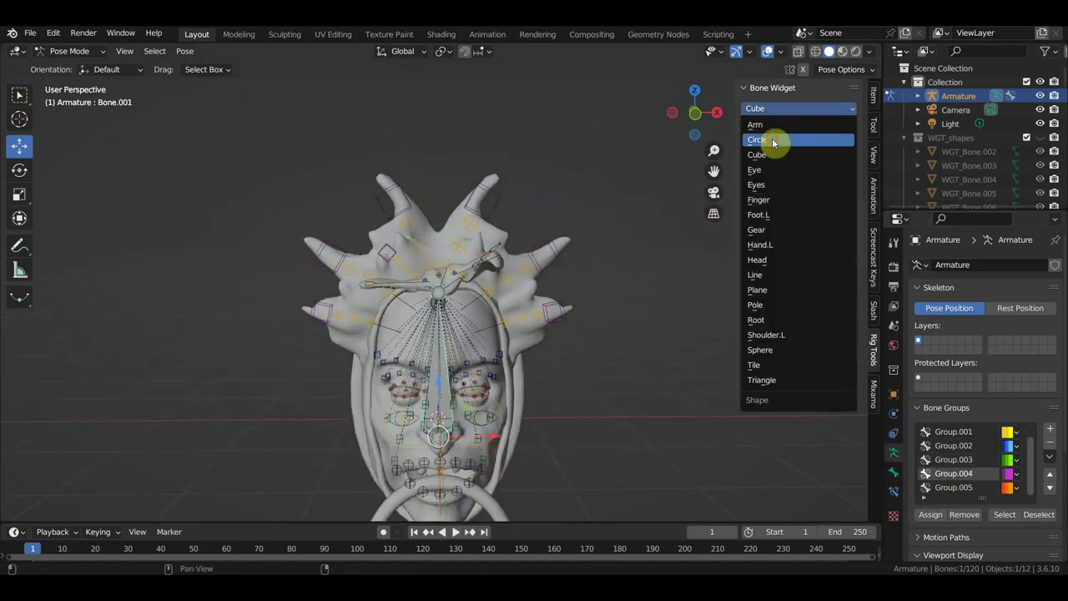
left_click(771, 139)
left_click(784, 125)
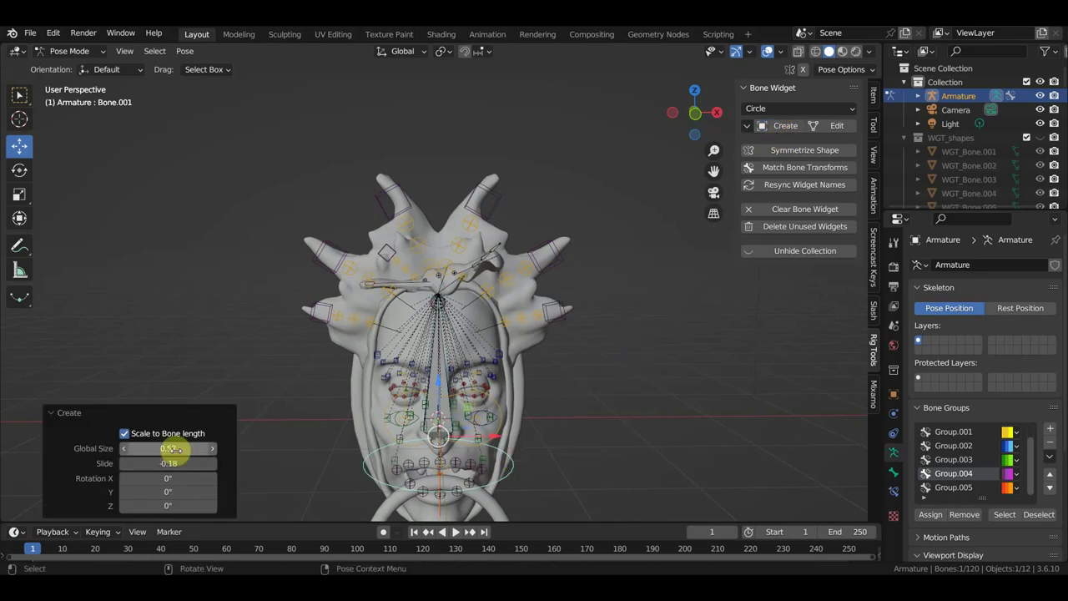
mouse_move(167, 448)
left_mouse_down()
mouse_move(233, 448)
mouse_move(209, 448)
left_mouse_up()
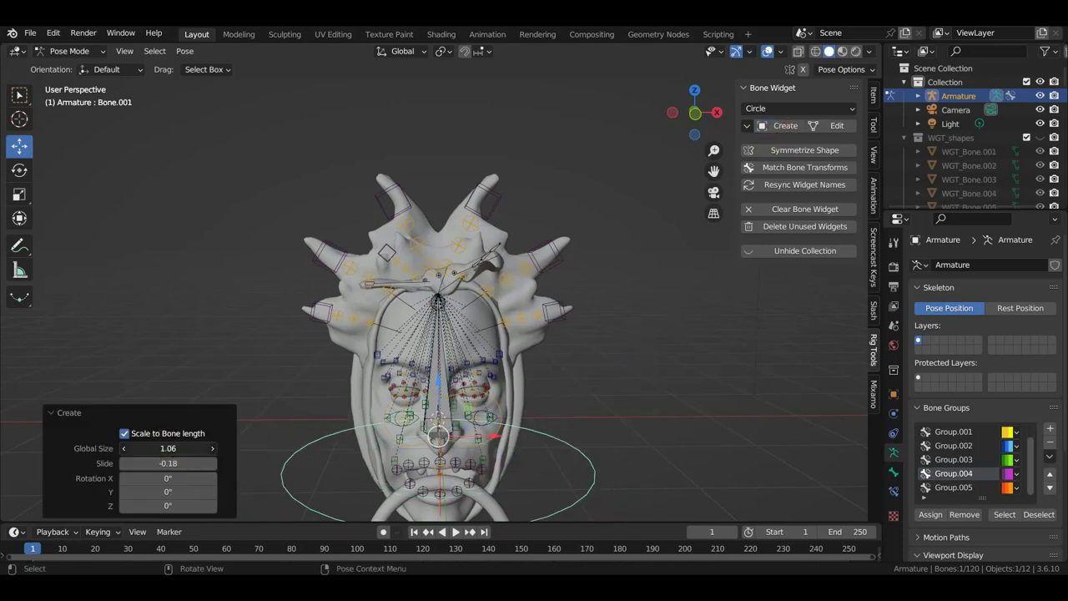
middle_click_drag(362, 409, 512, 397)
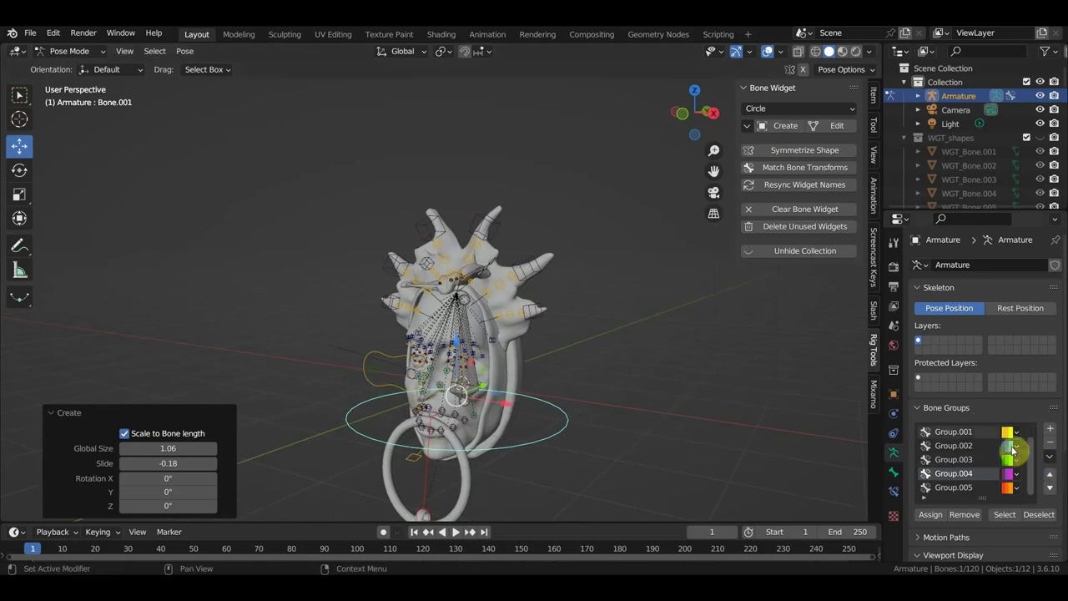
Assign Bone.001 to the red bone group named Group
scroll(976, 437, "up", 1)
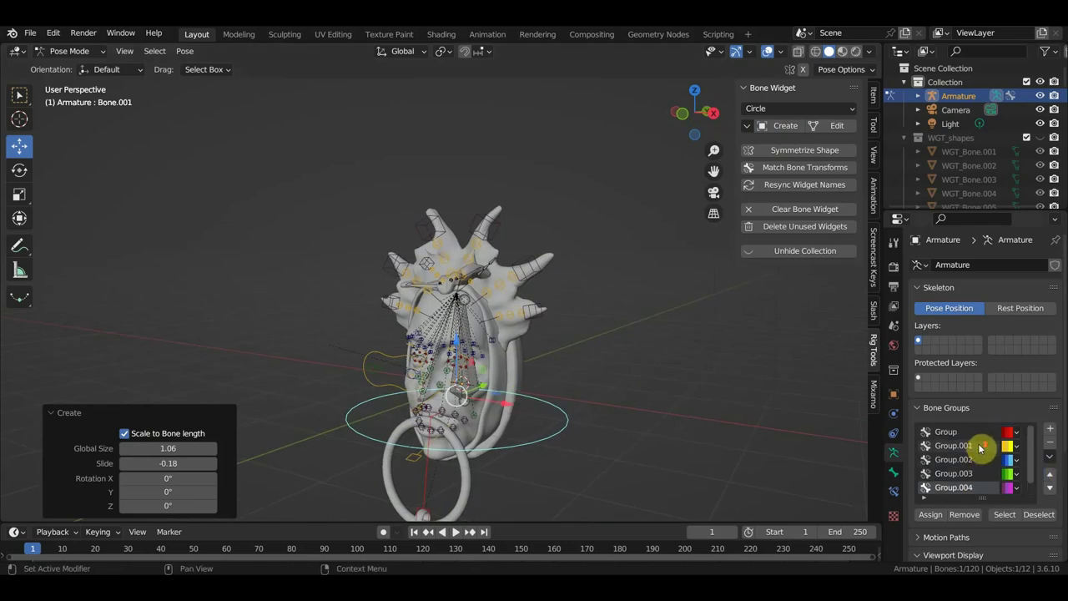
left_click(964, 433)
left_click(930, 513)
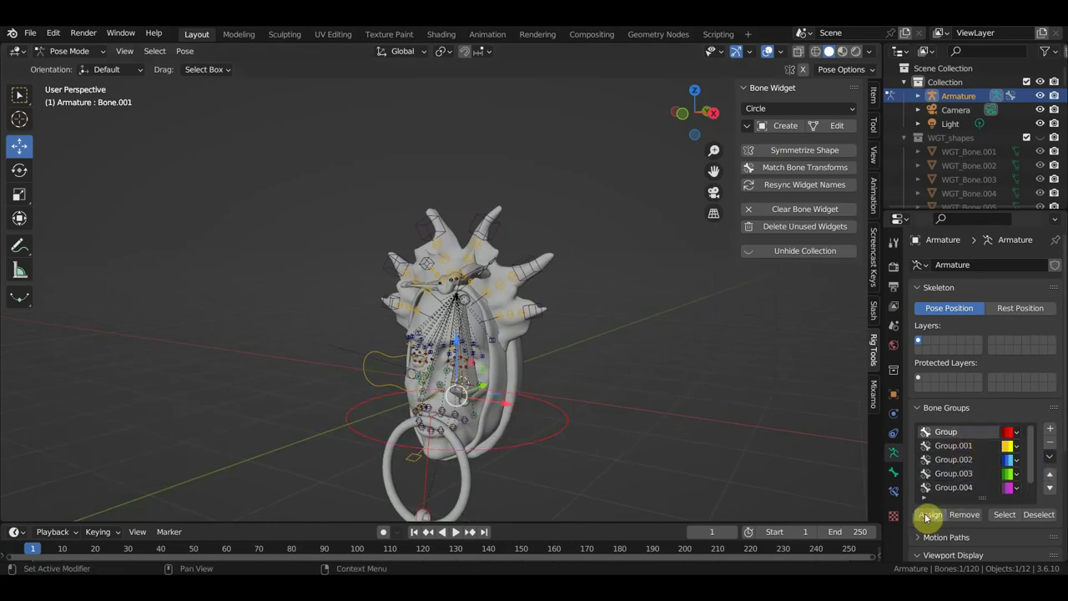
middle_click_drag(696, 467, 735, 473)
scroll(762, 461, "up", 2)
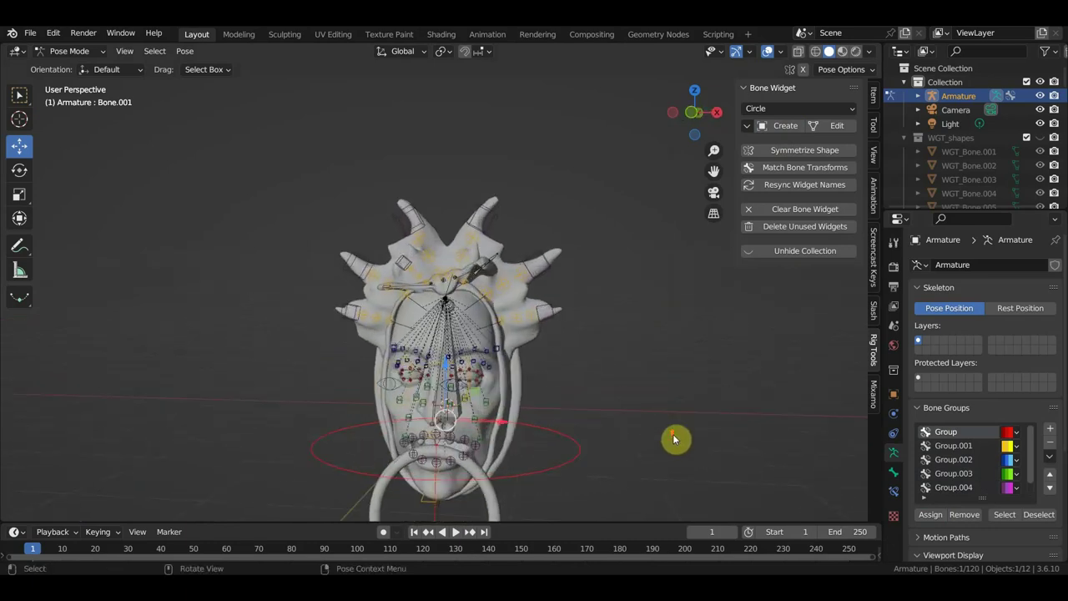
scroll(677, 439, "up", 3)
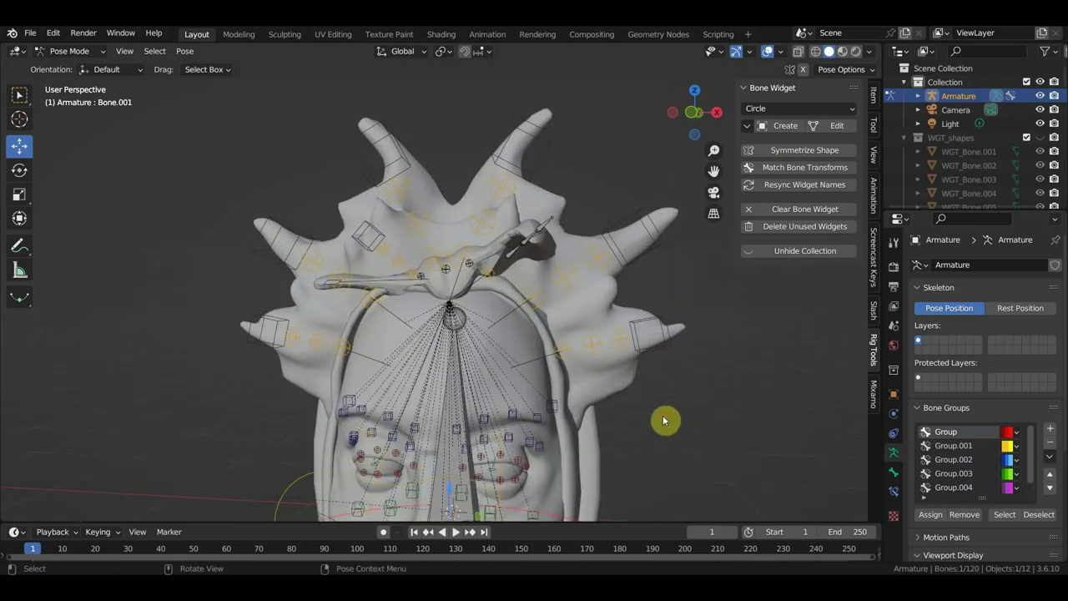
Select the right horn-tip bone Bone.027
left_click(526, 138)
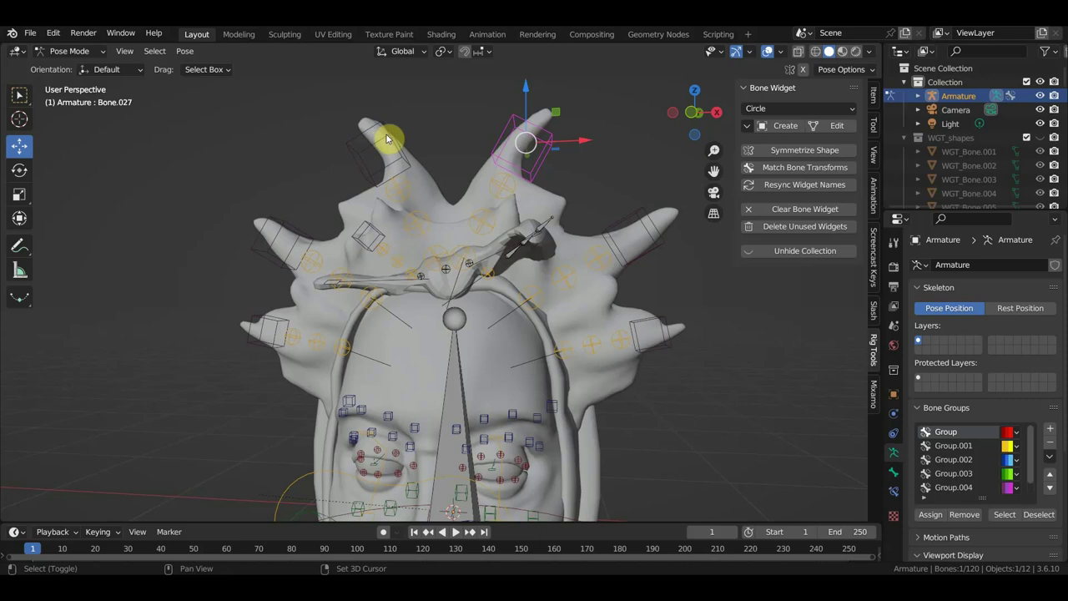
left_click(503, 186)
middle_click_drag(596, 172, 565, 171)
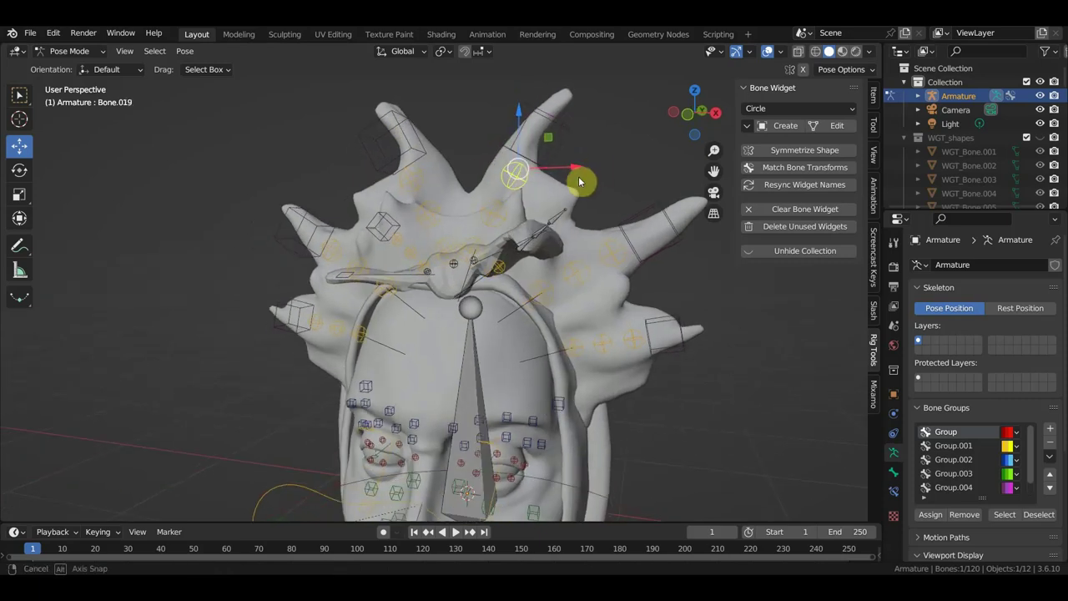
left_click(526, 161)
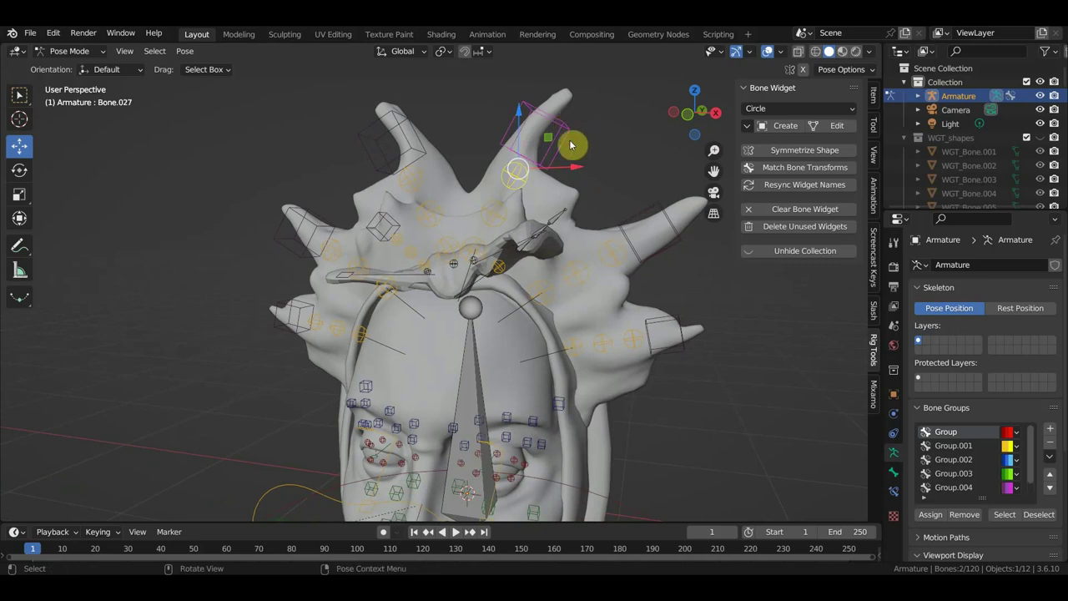
left_click(536, 188)
mouse_move(536, 191)
middle_mouse_down()
mouse_move(544, 183)
mouse_move(501, 225)
middle_mouse_up()
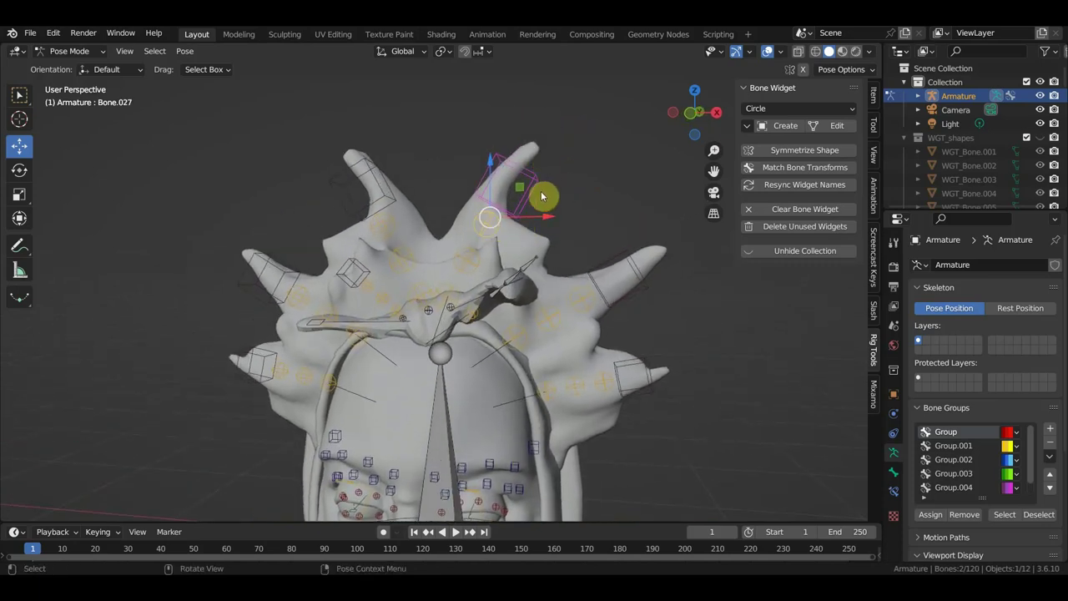
Add an Inverse Kinematics constraint to the right horn with no target and chain length 3
key("shift+ctrl+c")
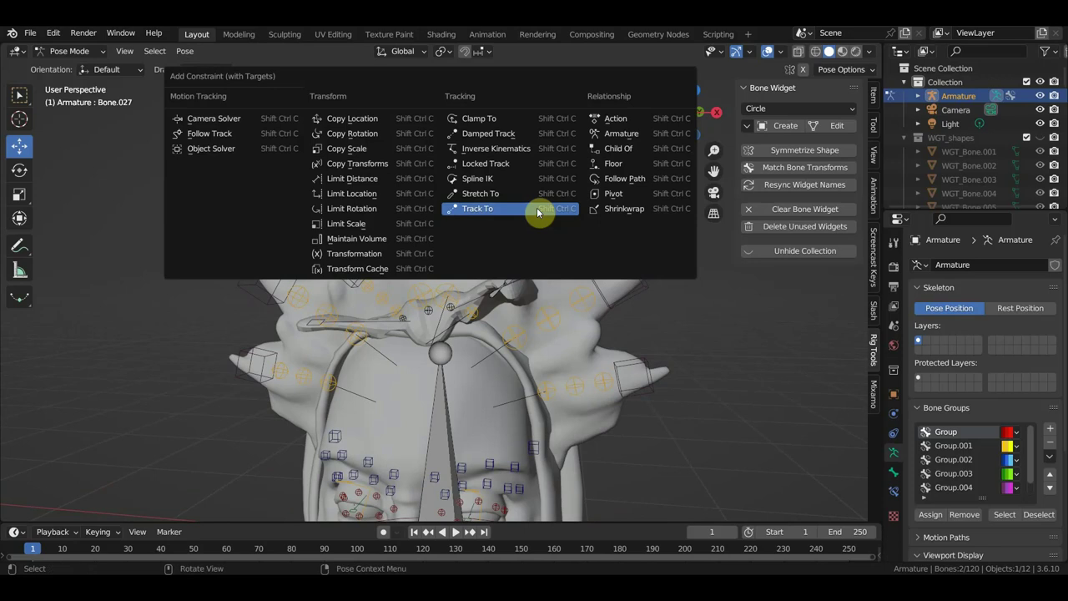
left_click(514, 148)
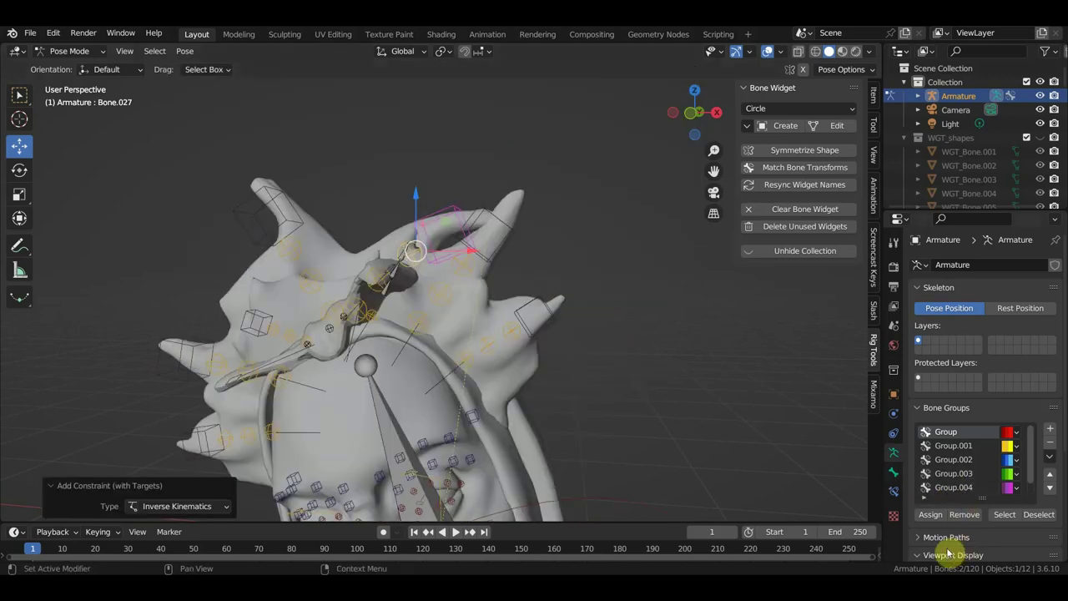
left_click(892, 492)
left_click(1035, 324)
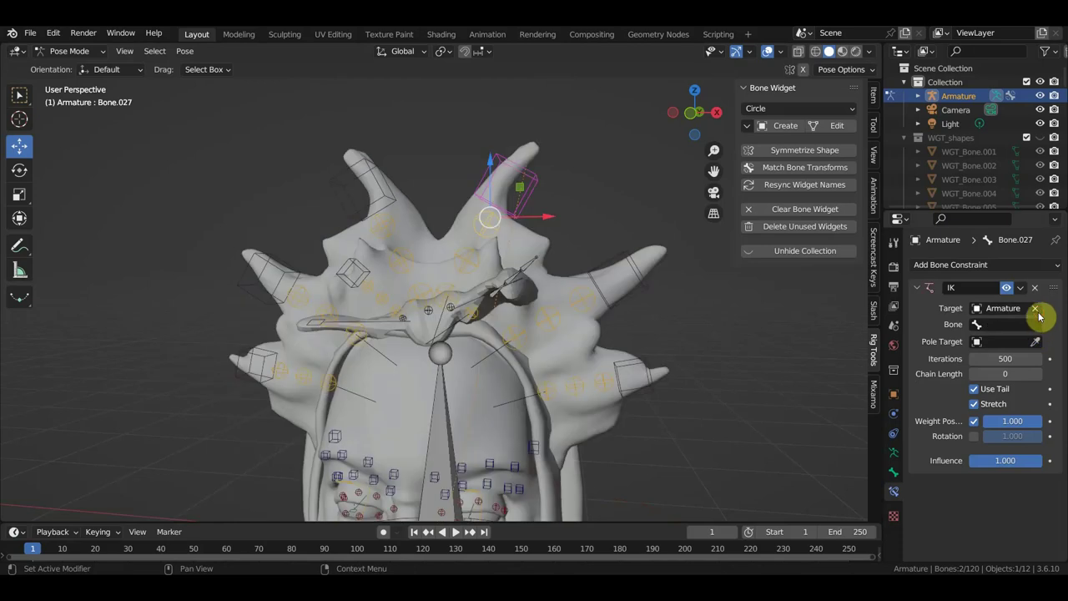
left_click(1034, 308)
left_click(1038, 358)
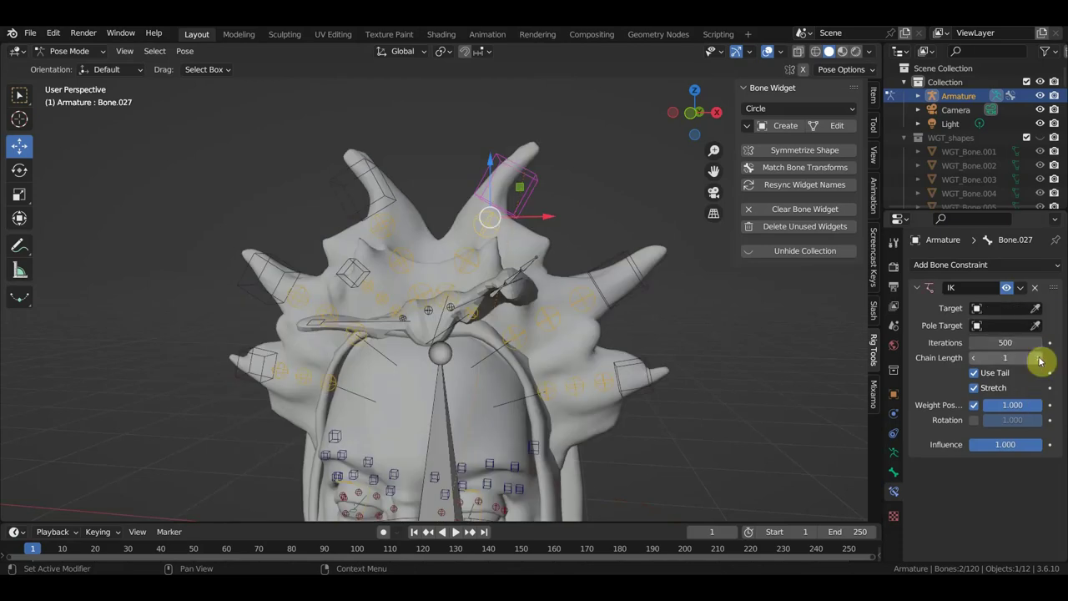
left_click(1039, 359)
left_click(1039, 359)
Rotate and move the upper horn's control bone into a new position
left_click(538, 181)
key("r")
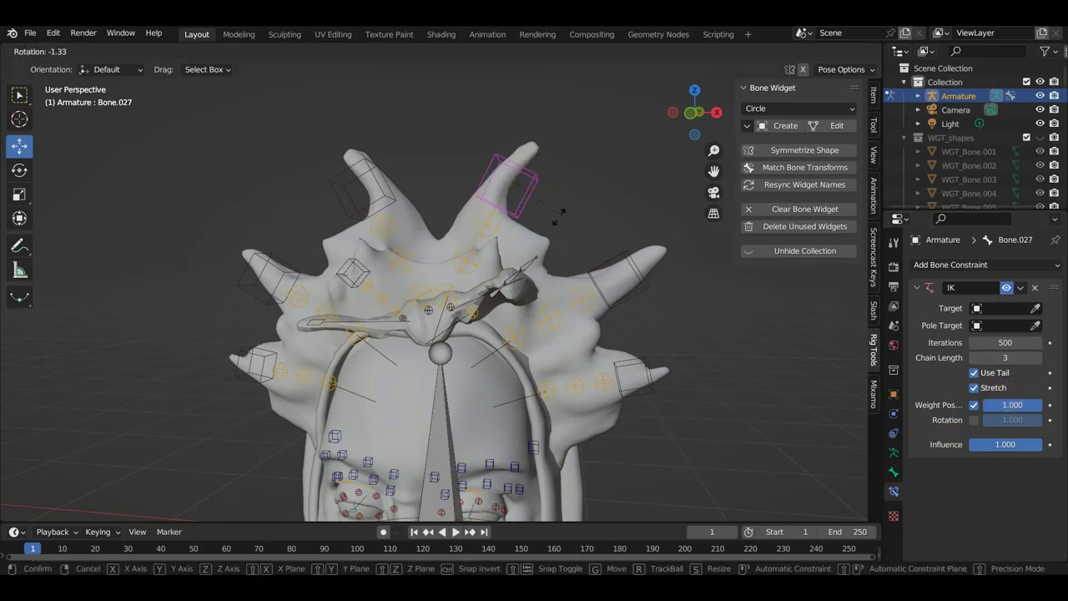
left_click(559, 222)
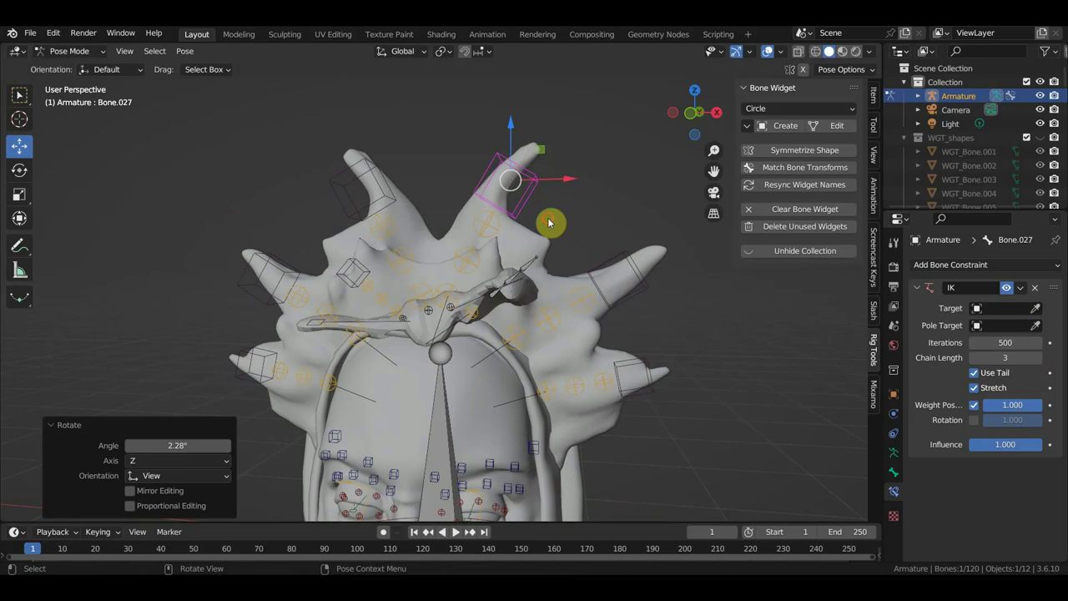
left_click(548, 219)
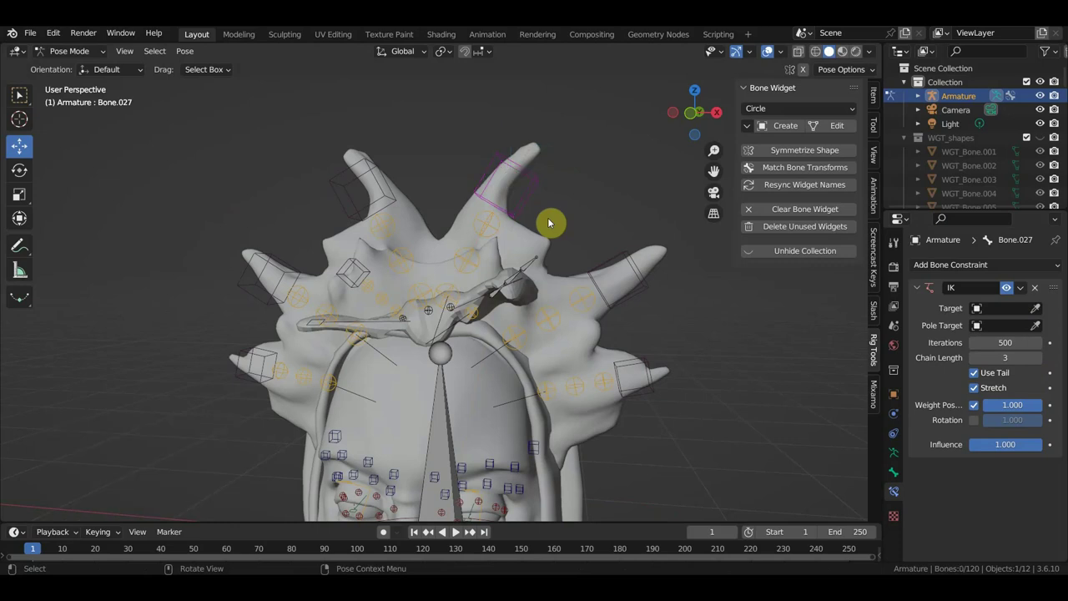
left_click(534, 177)
key("g")
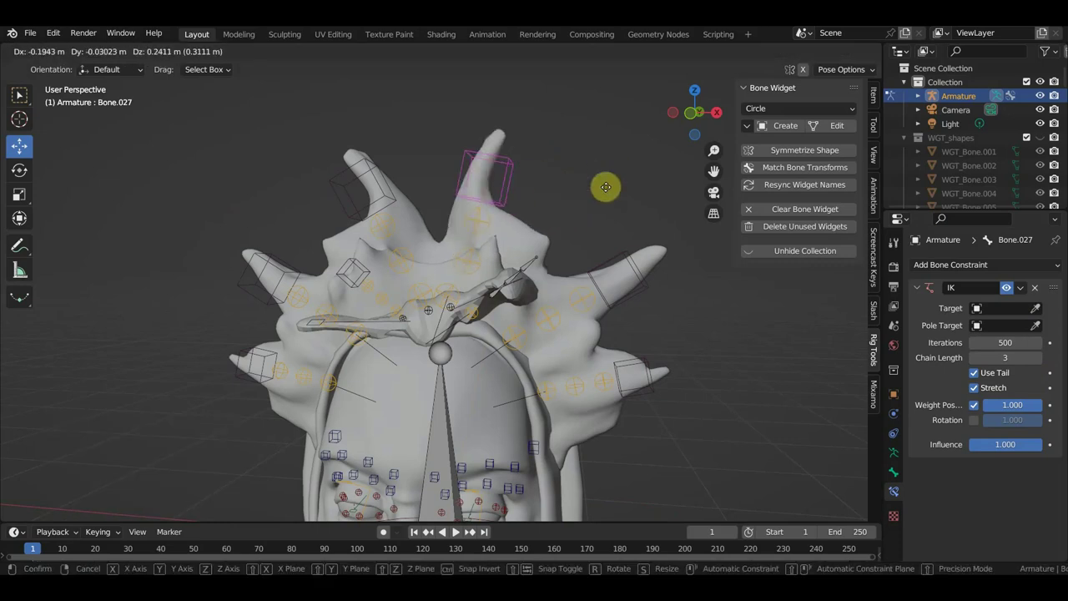
left_click(566, 163)
left_click(563, 164)
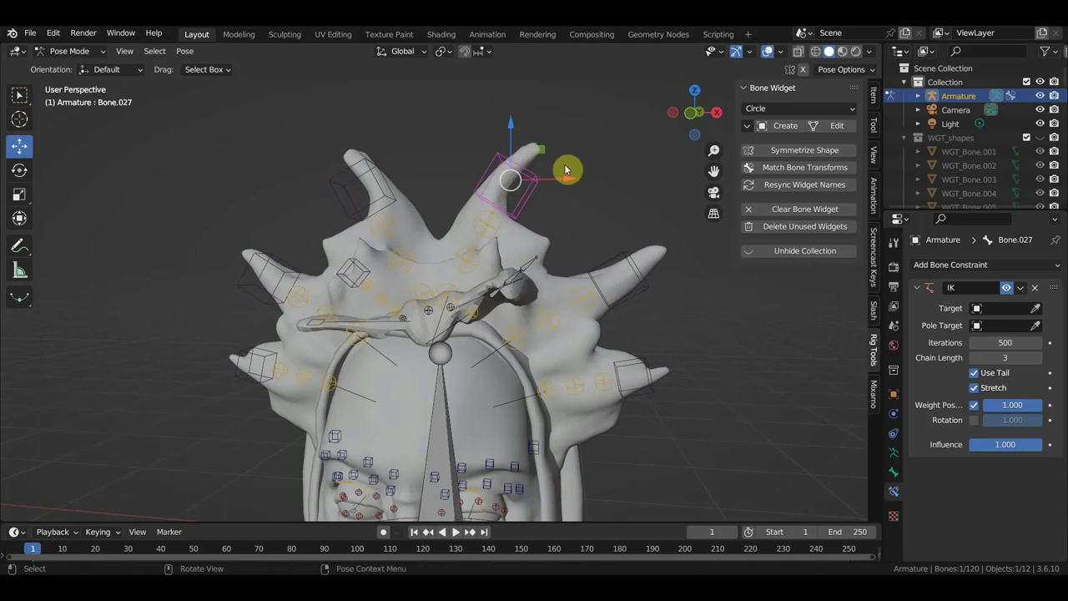
Add an IK constraint to the left horn with cleared target and chain length 3
left_click(384, 186, "shift")
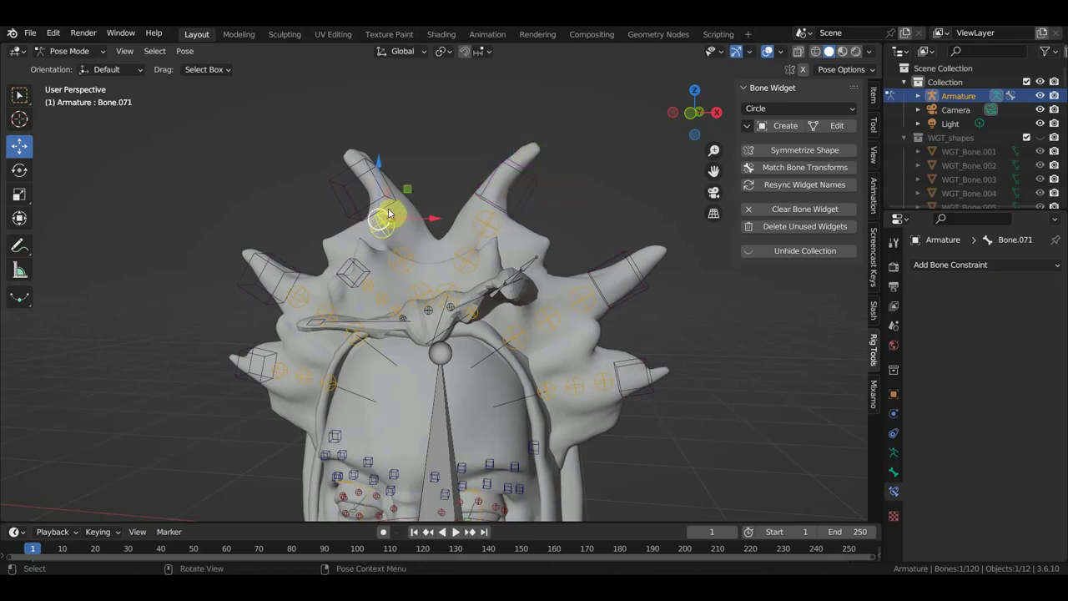
key("shift+ctrl+c")
left_click(457, 183)
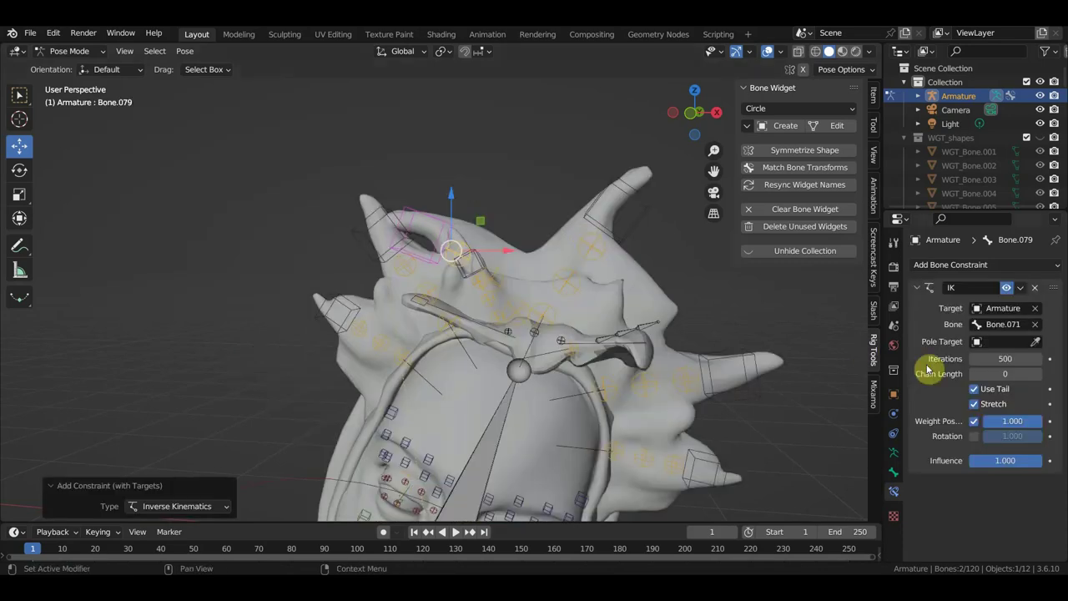
left_click(1037, 309)
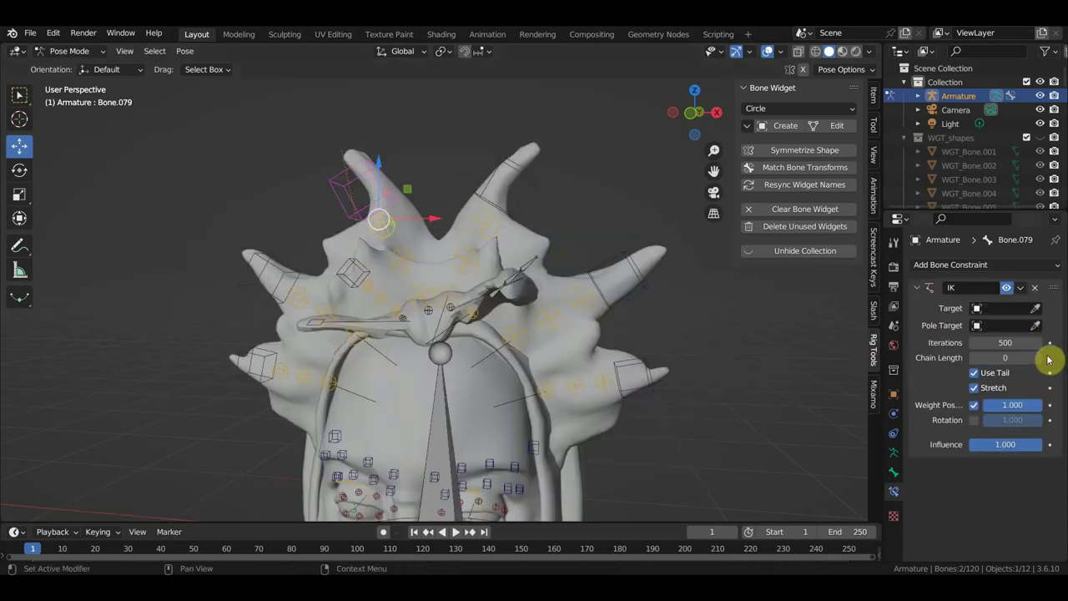
left_click(1040, 357)
left_click(1040, 357)
left_click(1040, 357)
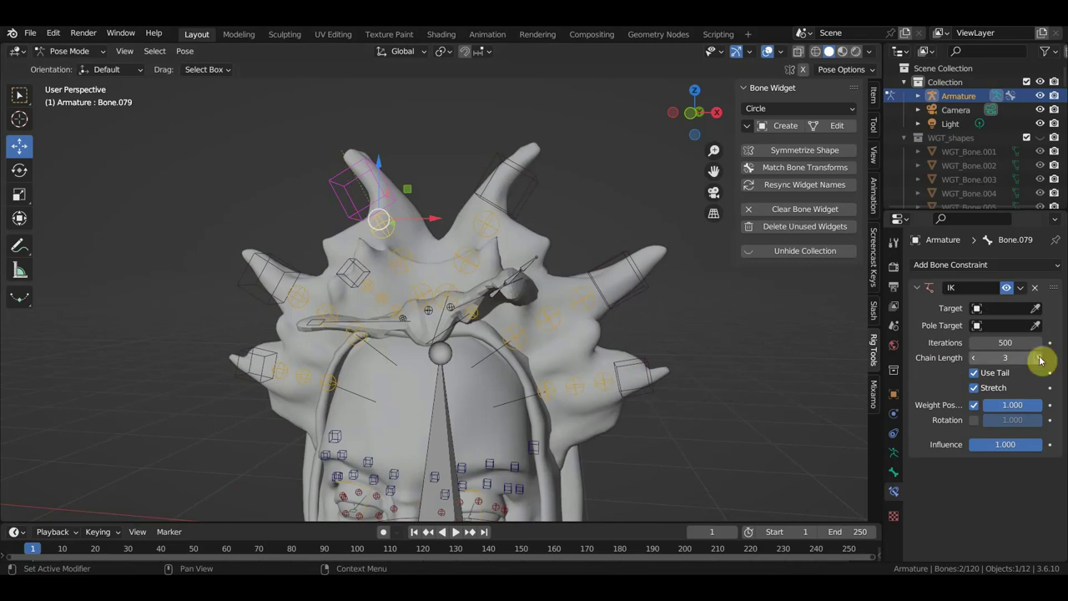
Add a targetless IK constraint with chain length 3 to the left spike
left_click(290, 271)
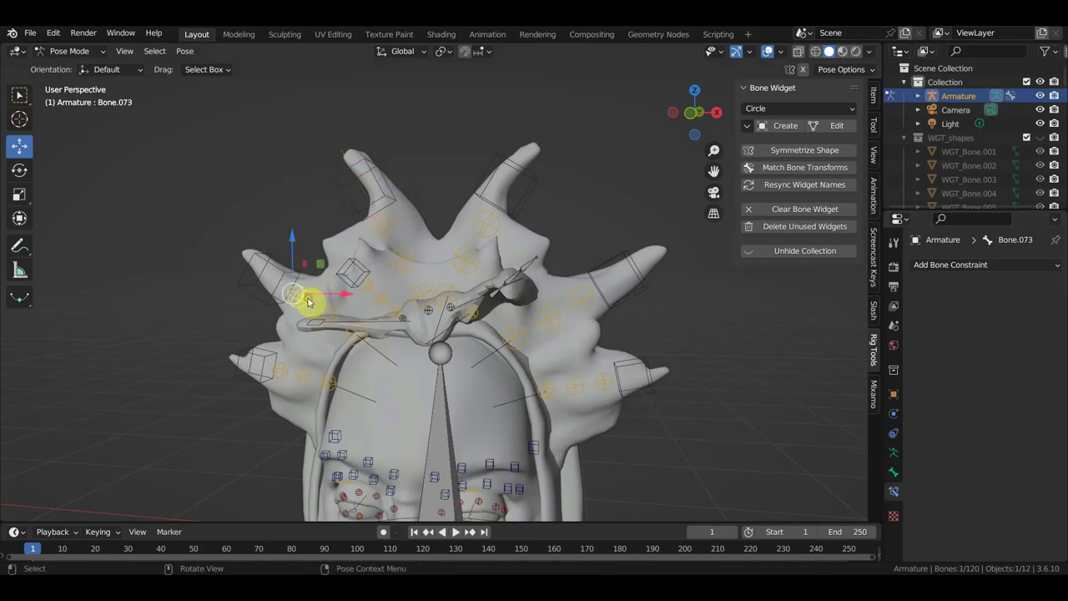
left_click(281, 266, "shift")
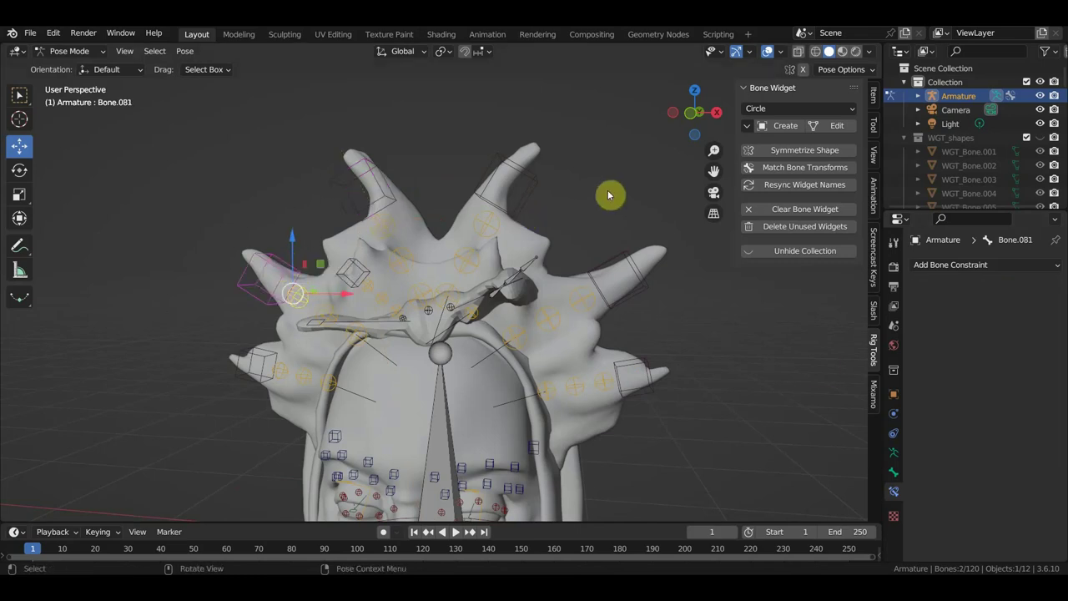
key("ctrl+shift+c")
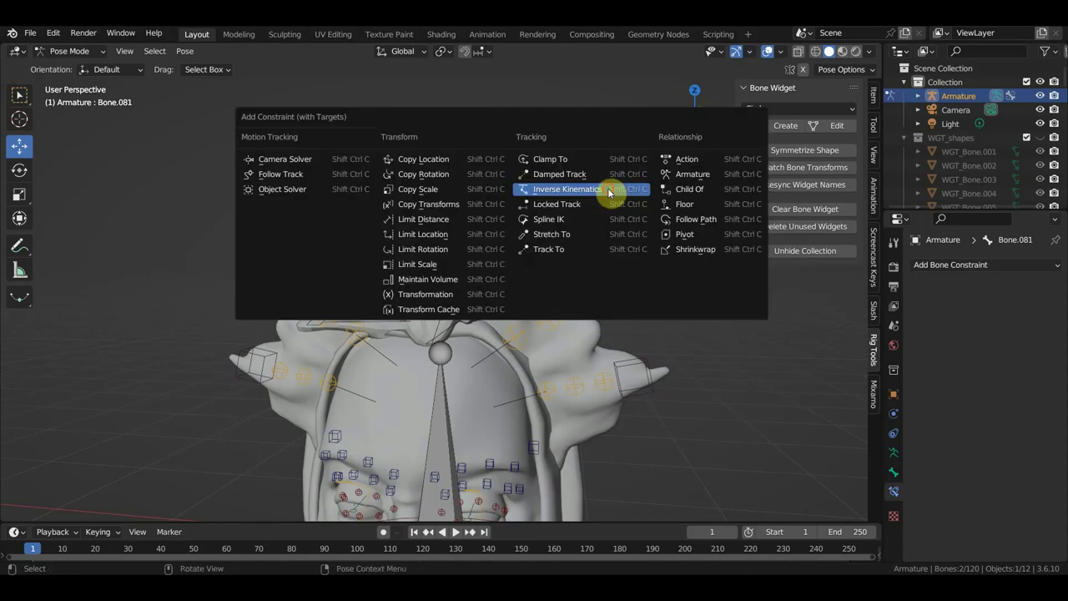
left_click(608, 192)
left_click(1035, 324)
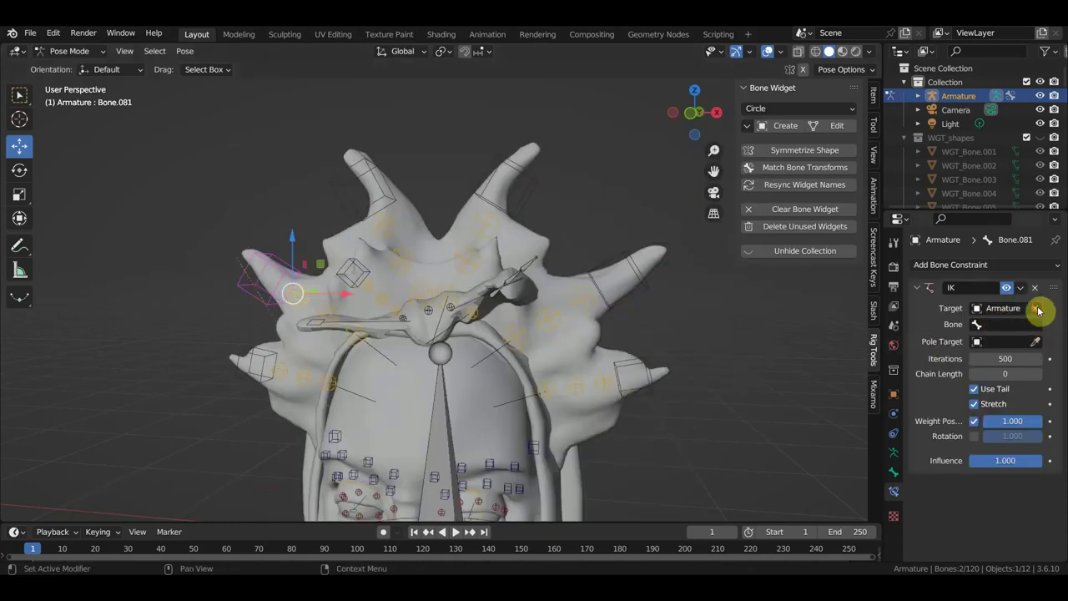
left_click(1034, 308)
left_click(1037, 357)
left_click(1038, 357)
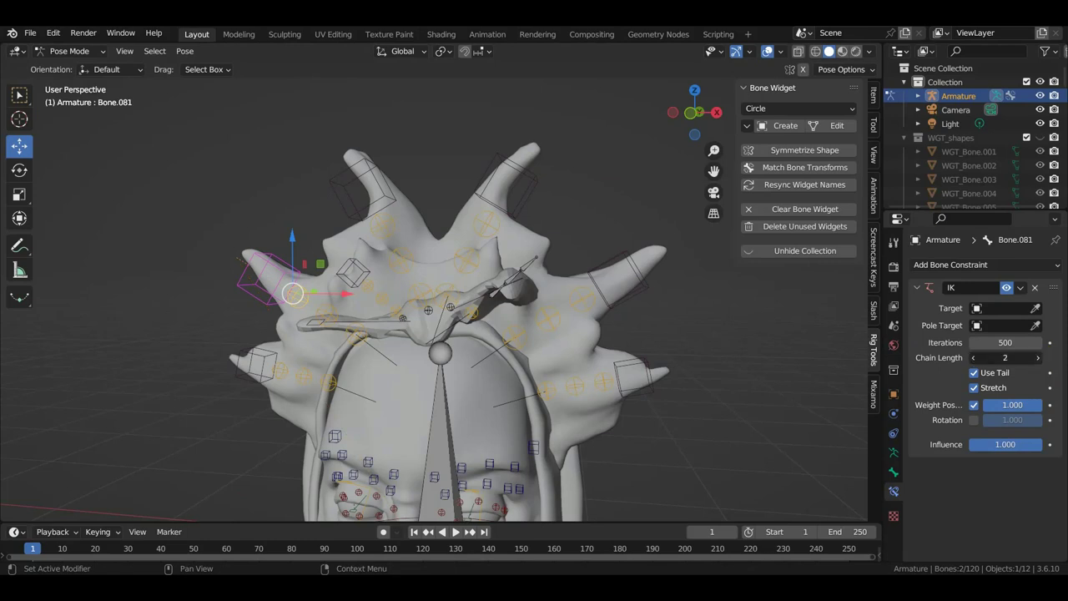
left_click(1038, 357)
Give the lower left spike bone an IK constraint with chain length 3
left_click(276, 357)
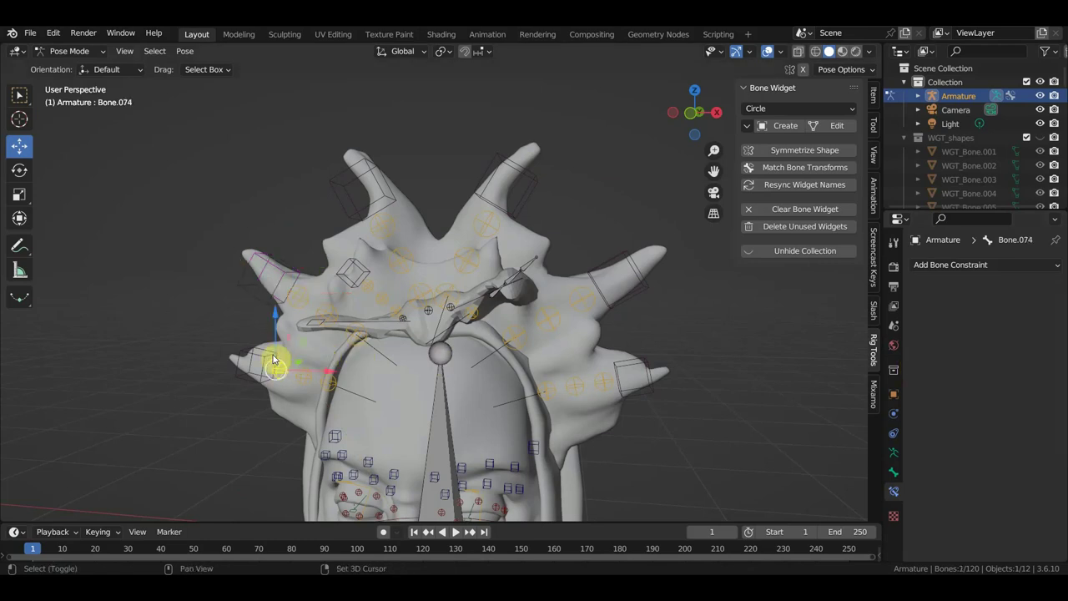
key("shift+ctrl+c")
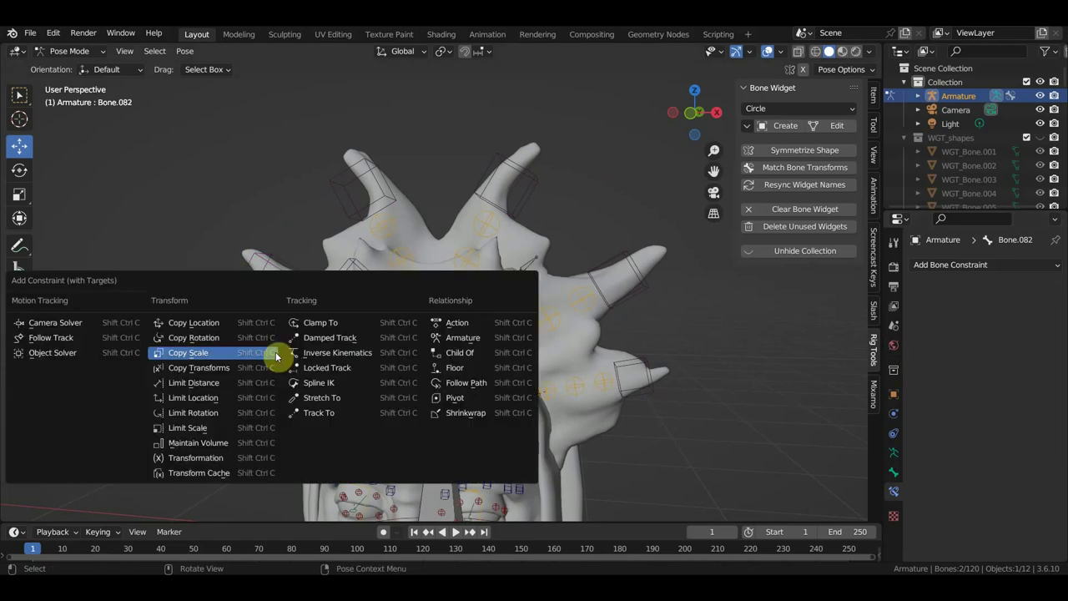
left_click(308, 353)
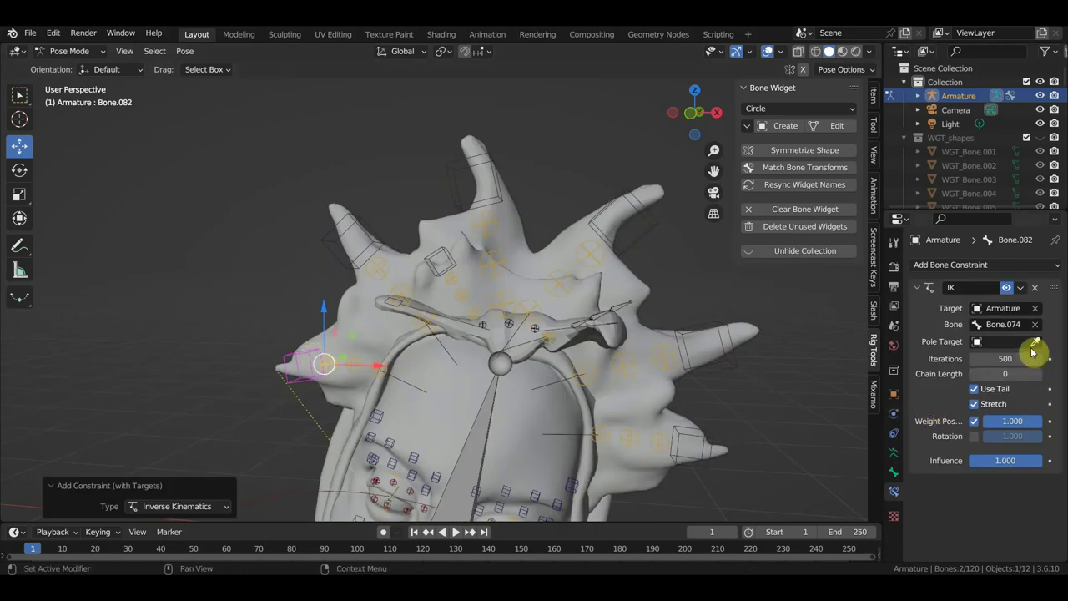
left_click(1038, 311)
left_click_drag(1039, 359, 1044, 359)
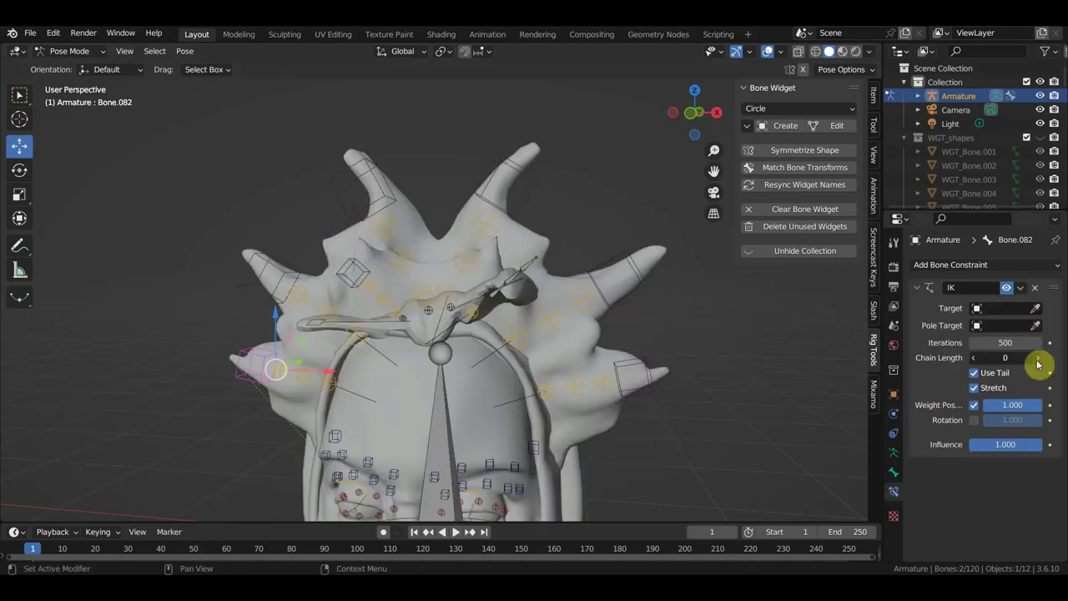
left_click(1038, 357)
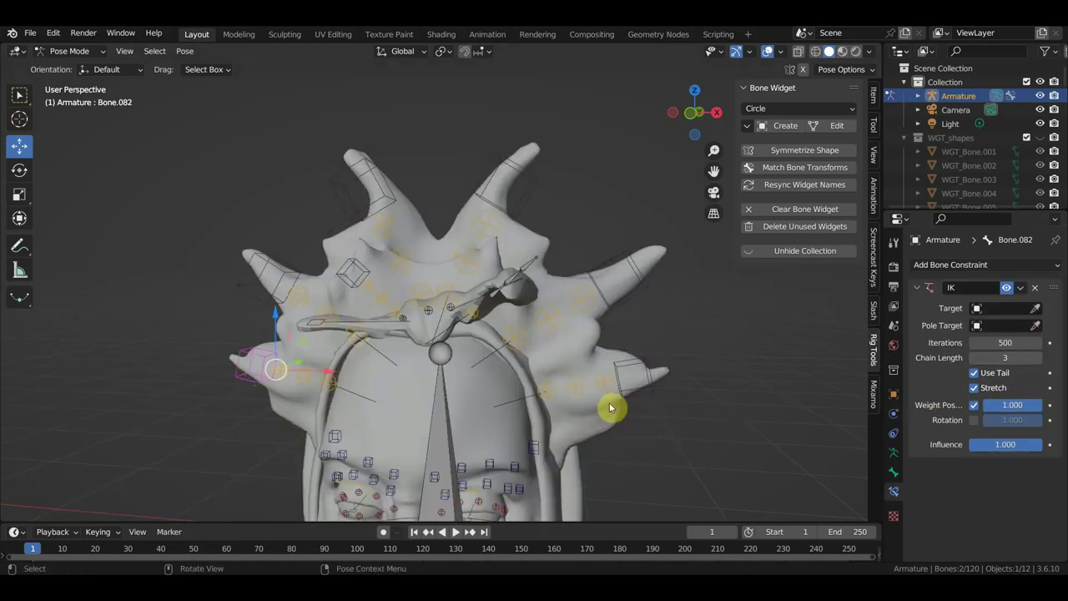
Give the lower right spike bone a targetless IK constraint with chain length 3
left_click(615, 375)
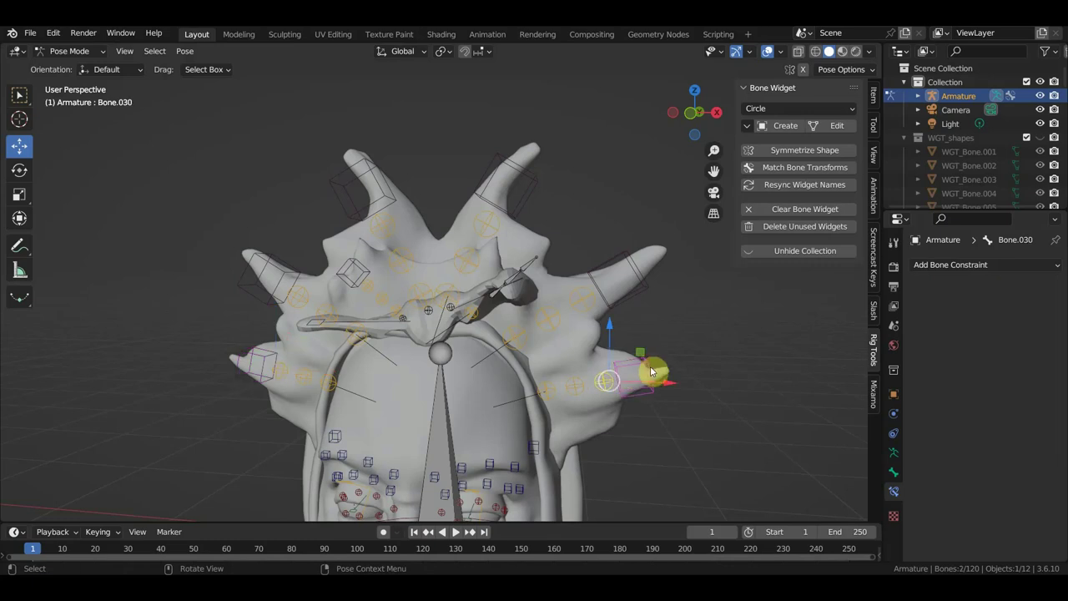
key("ctrl+shift+c")
left_click(651, 364)
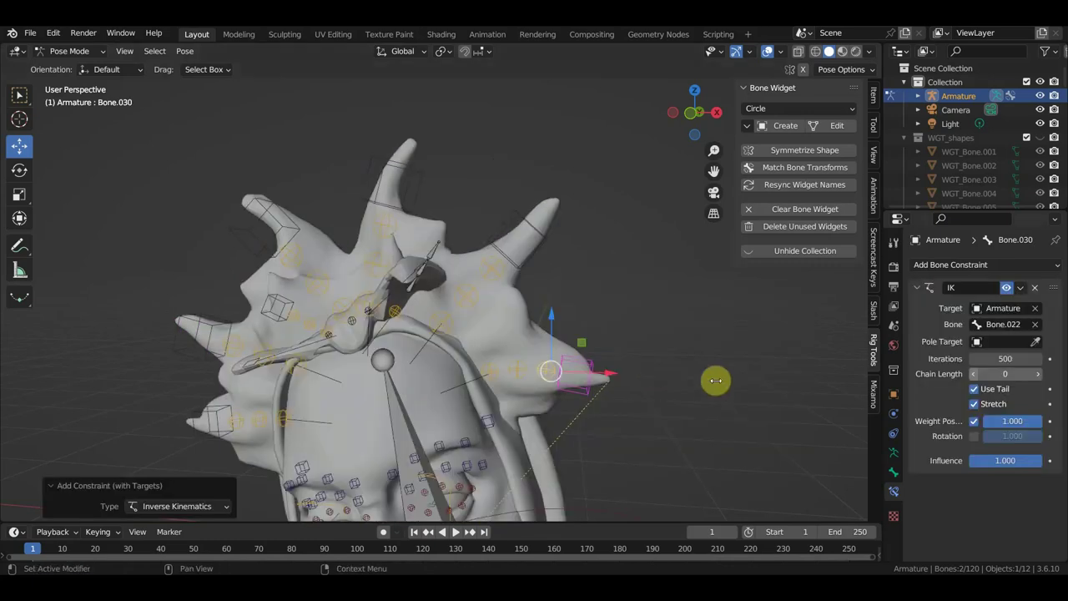
left_click(1037, 324)
left_click(1037, 309)
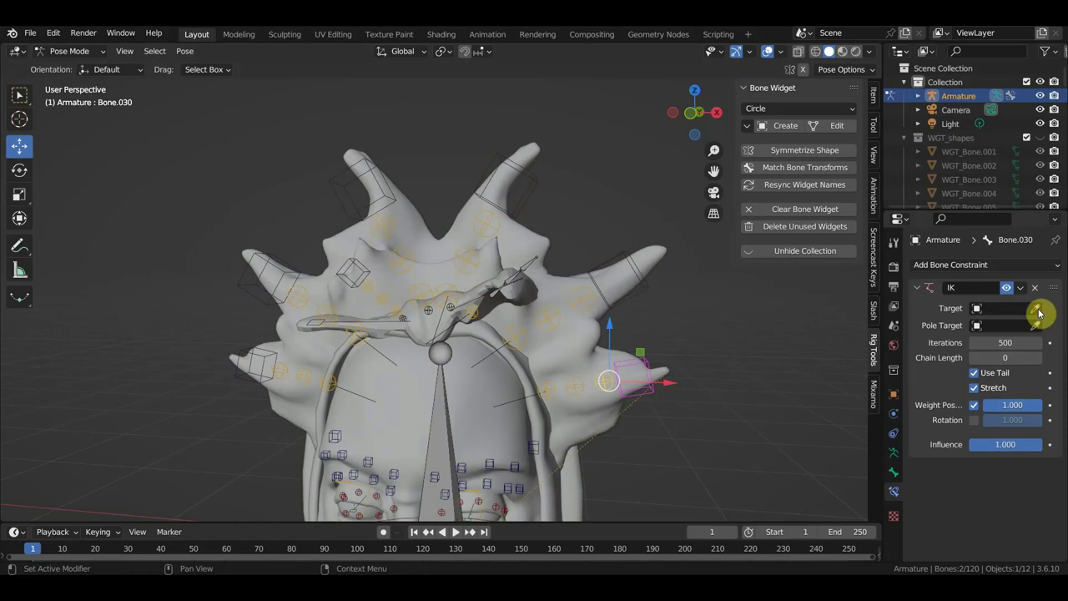
left_click(1038, 358)
left_click(1038, 358)
left_click(1038, 357)
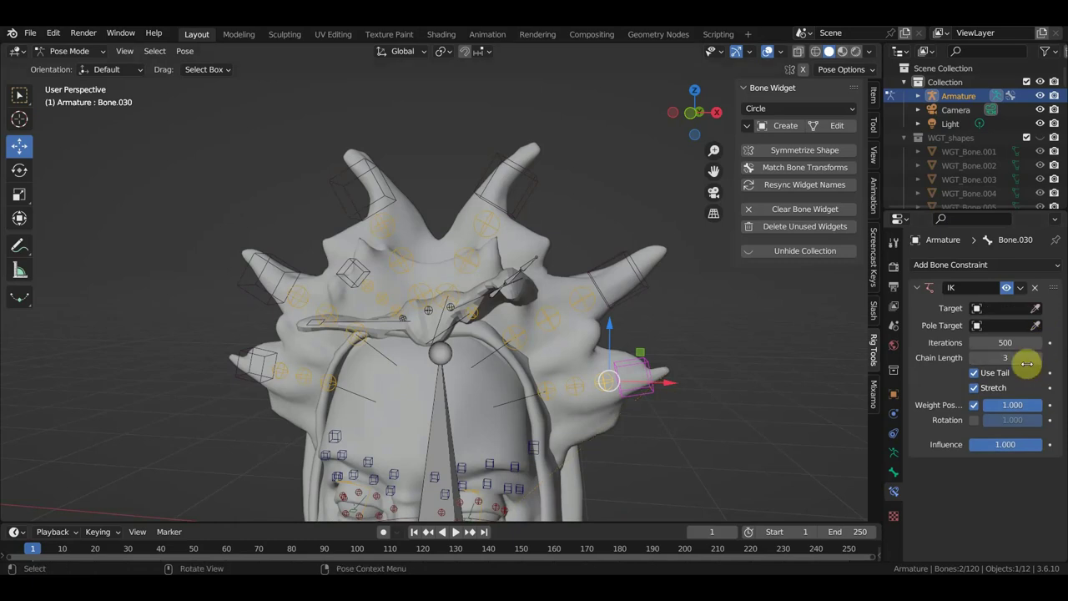
Add an IK constraint with chain length 3 to the upper right horn bone
left_click(586, 298)
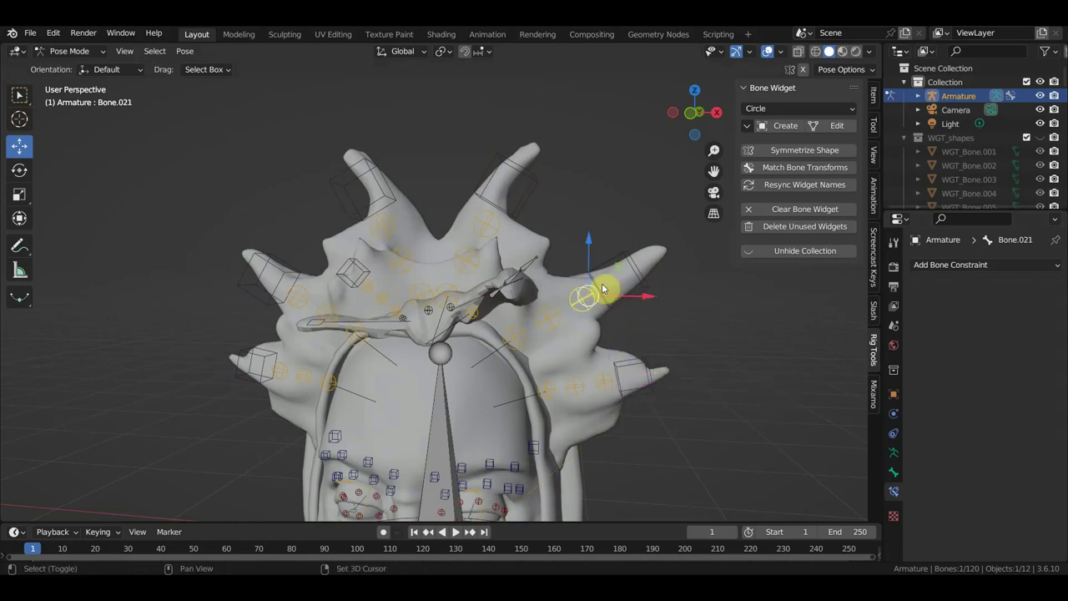
key("shift+ctrl+c")
left_click(675, 288)
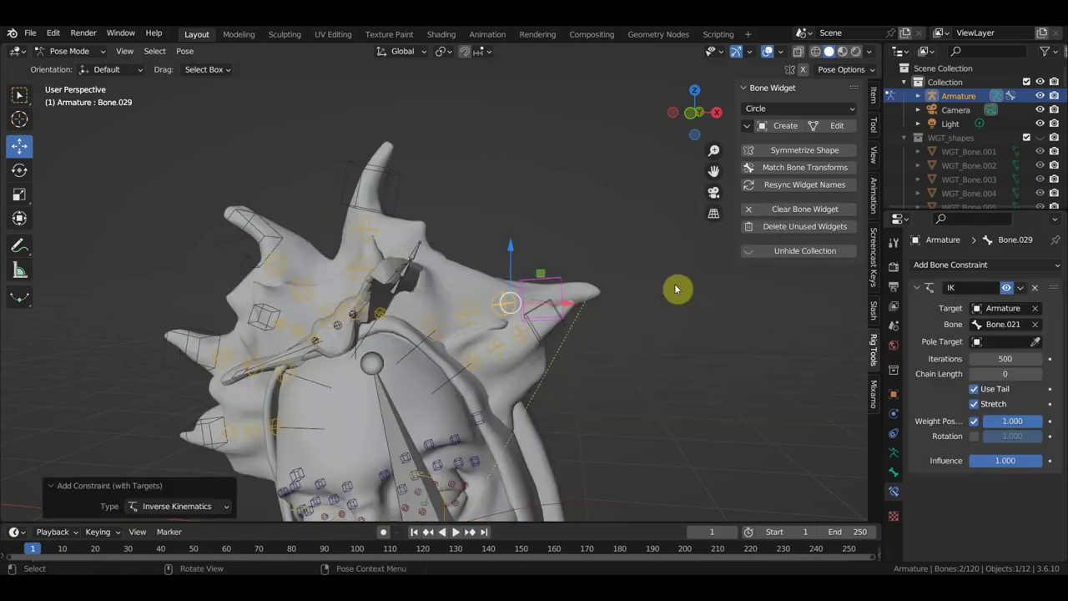
left_click(1040, 374)
left_click(1040, 373)
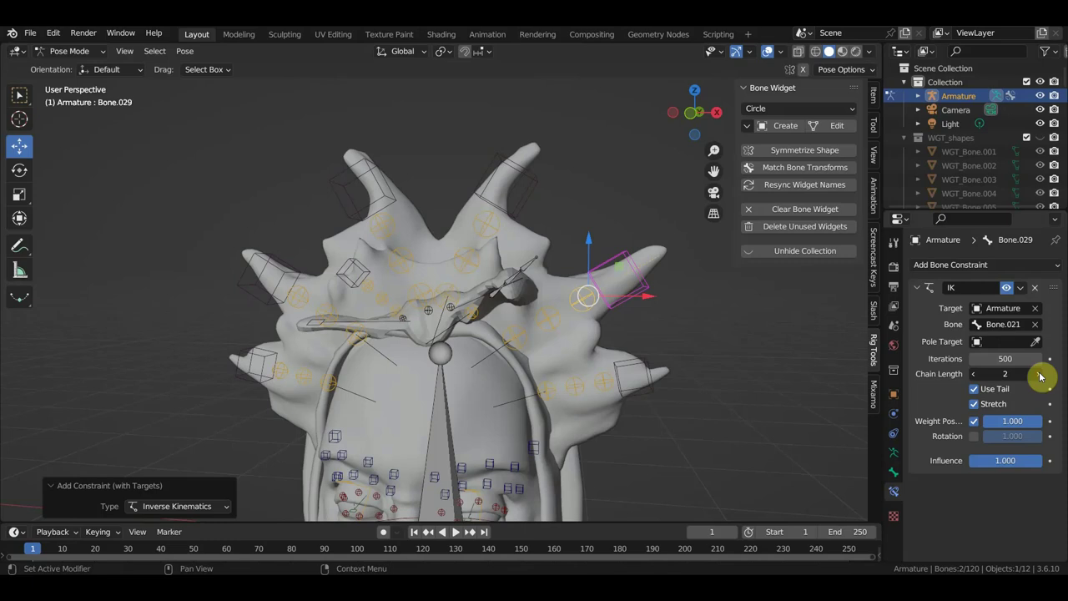
left_click(1040, 373)
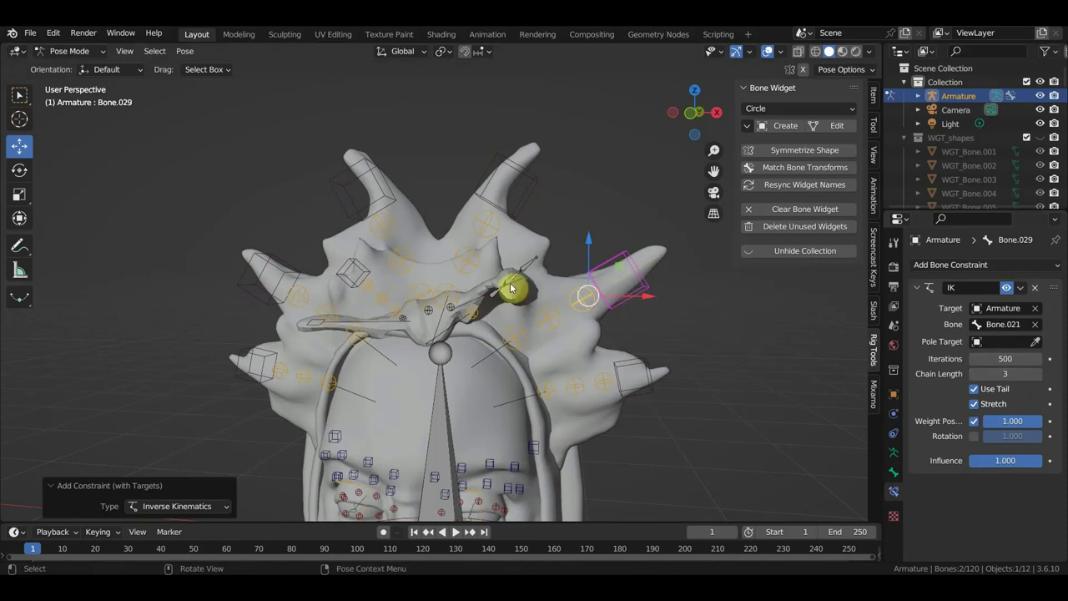
left_click(506, 289)
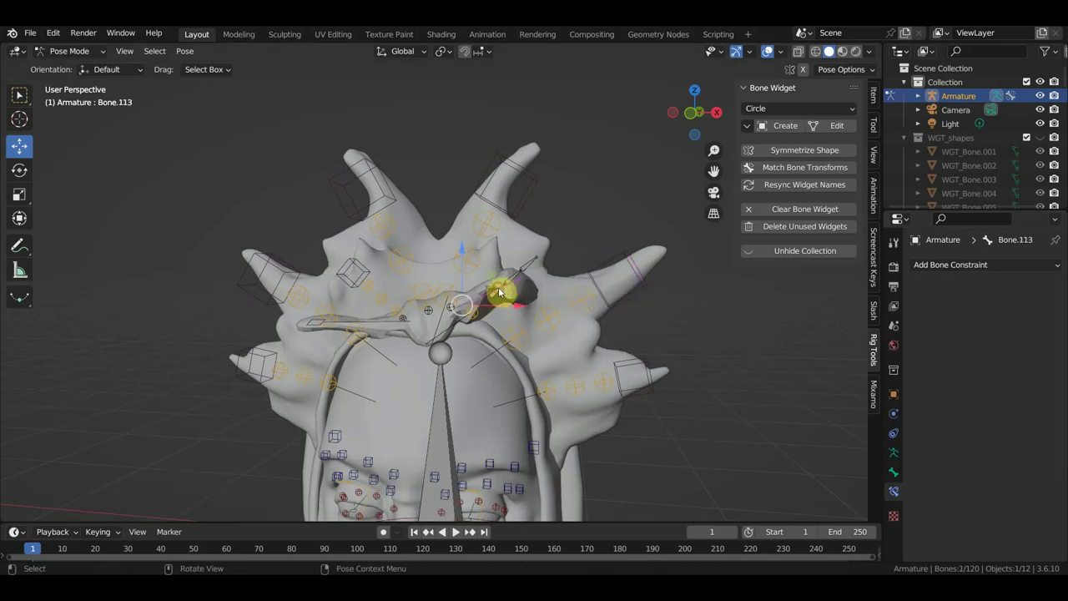
Add Bone.028 to the selection and give it a Sphere widget at global size 3.94, slide 0.06
left_click(524, 269, "shift")
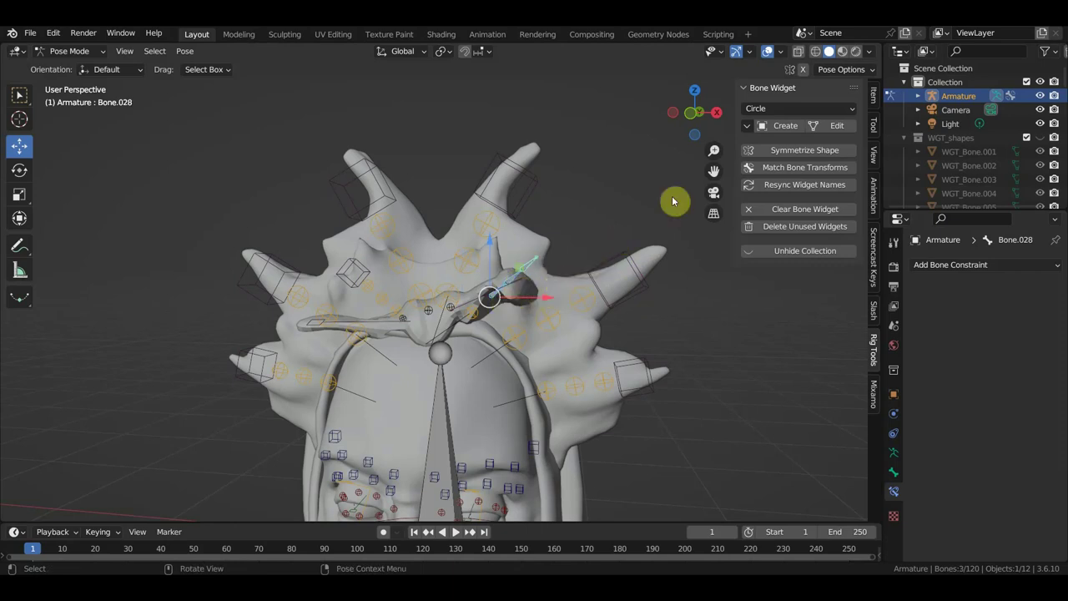
left_click(768, 109)
left_click(780, 351)
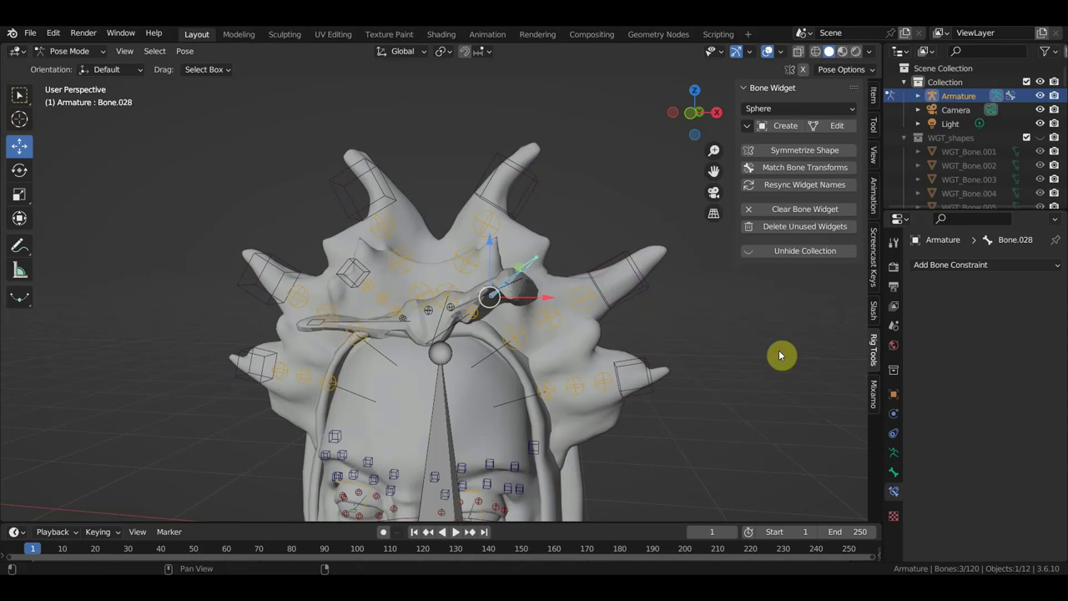
left_click(784, 125)
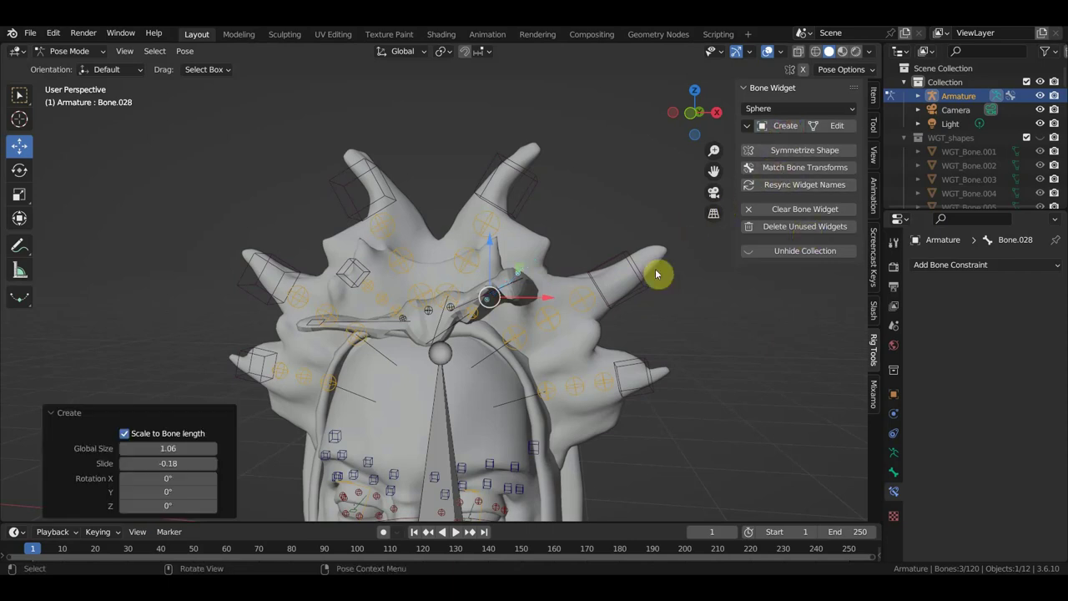
left_click_drag(164, 448, 175, 448)
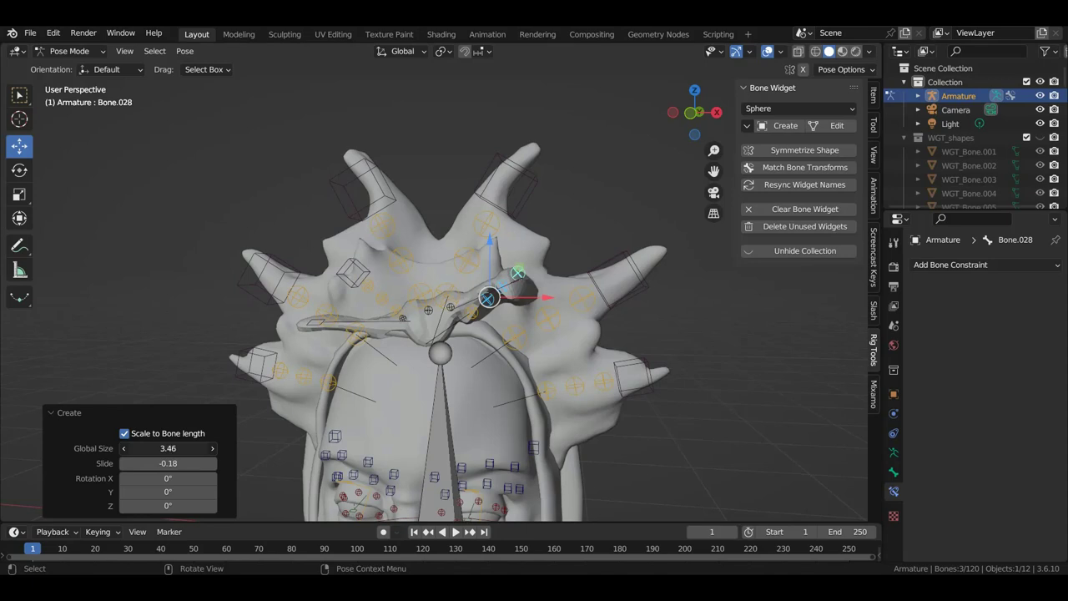
left_click_drag(167, 448, 159, 447)
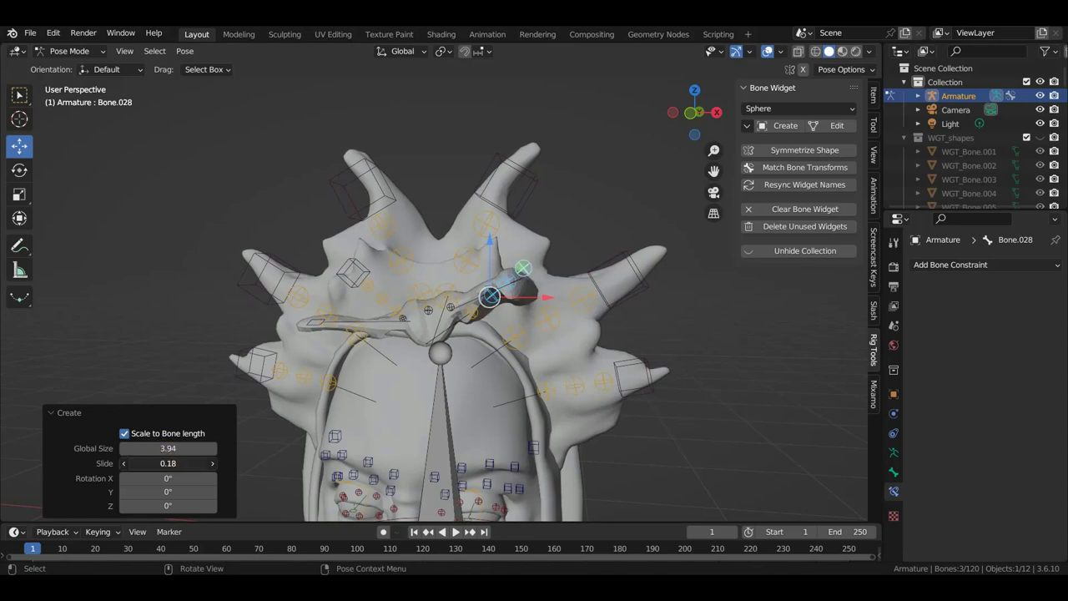
left_click_drag(170, 464, 169, 442)
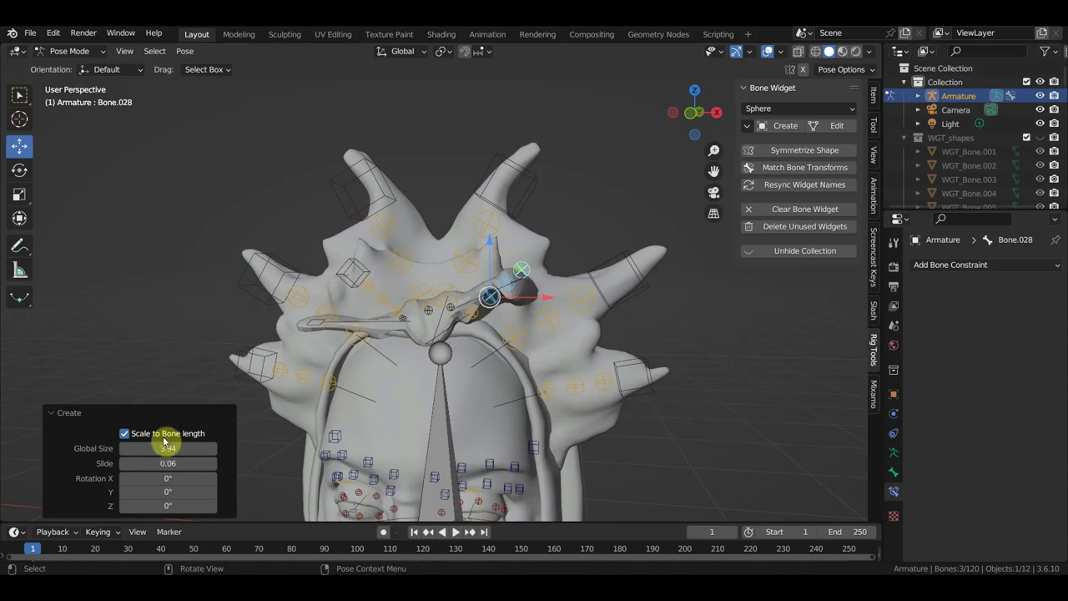
Assign Bone.028 to the yellow bone group Group.001
left_click(893, 453)
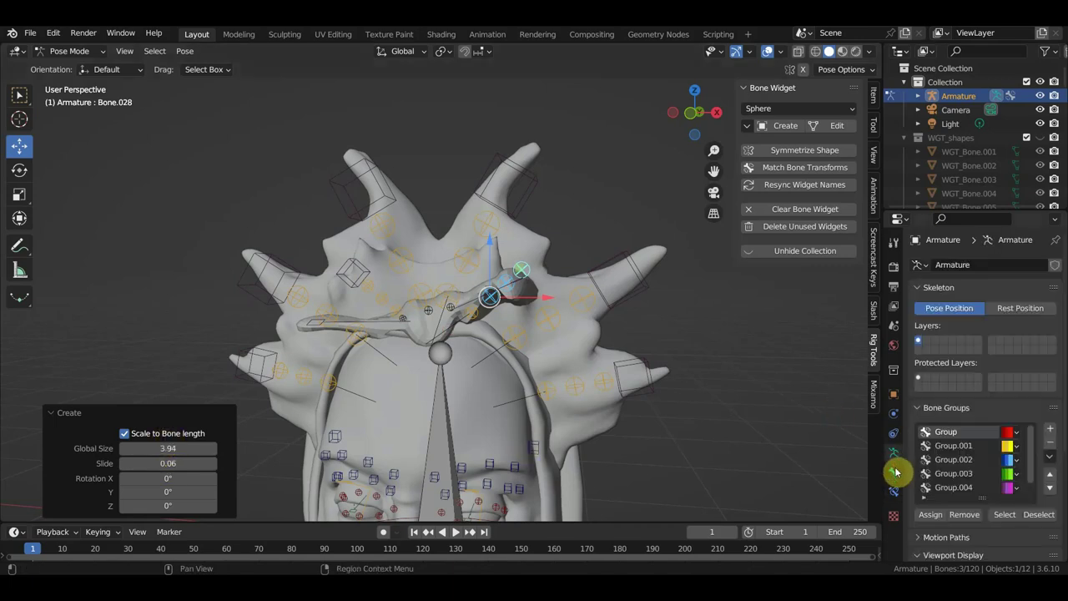
left_click(953, 445)
left_click(930, 514)
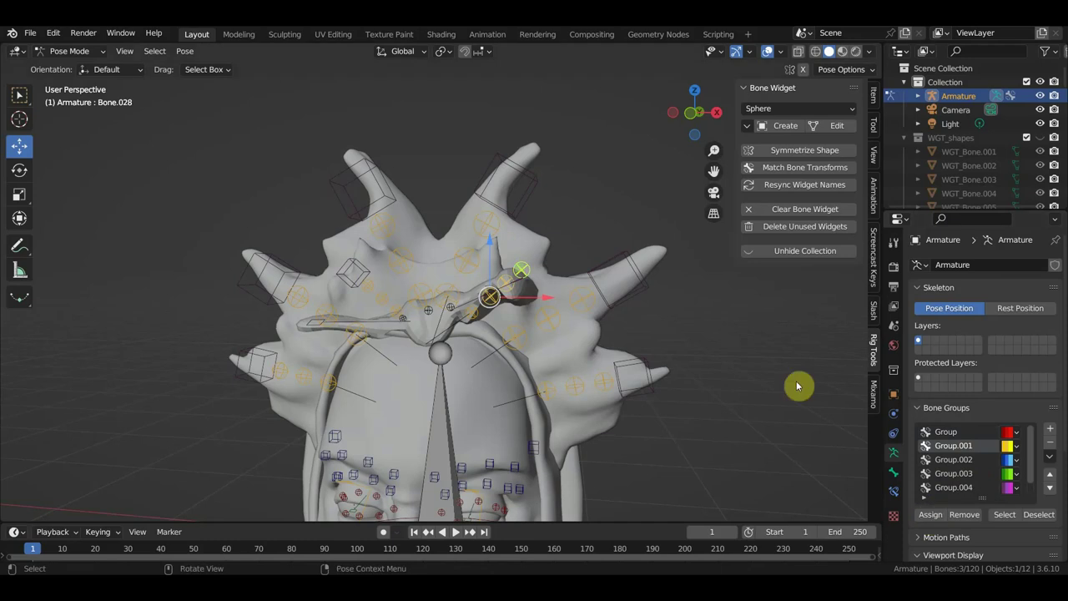
mouse_move(797, 386)
middle_mouse_down()
mouse_move(639, 338)
mouse_move(631, 386)
mouse_move(620, 245)
mouse_move(613, 316)
middle_mouse_up()
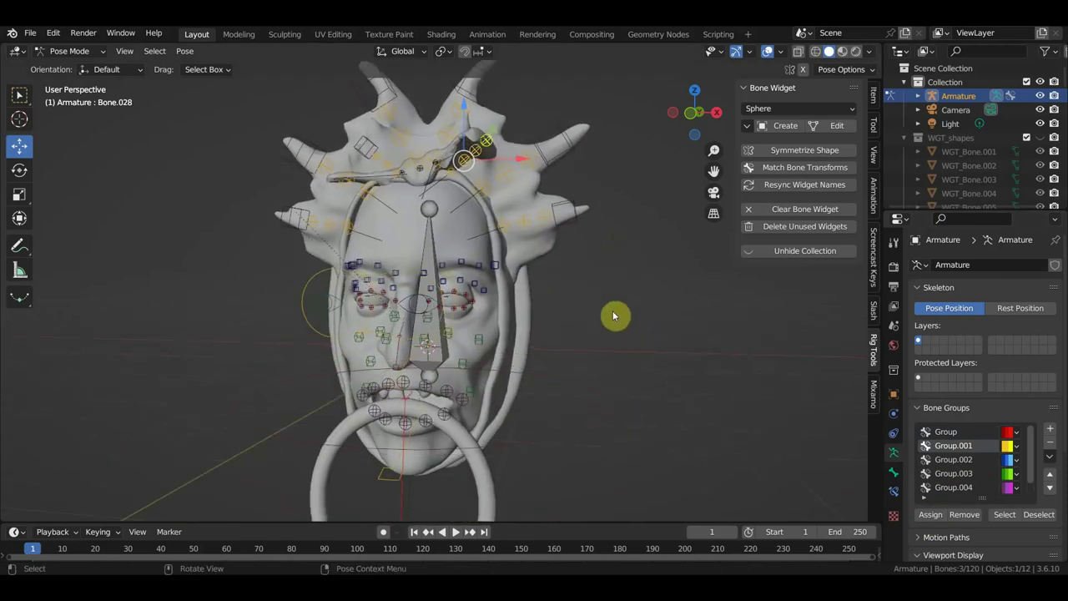
Select the central bone named Bone and view it from the right side
key("KP_1")
scroll(613, 315, "down", 2)
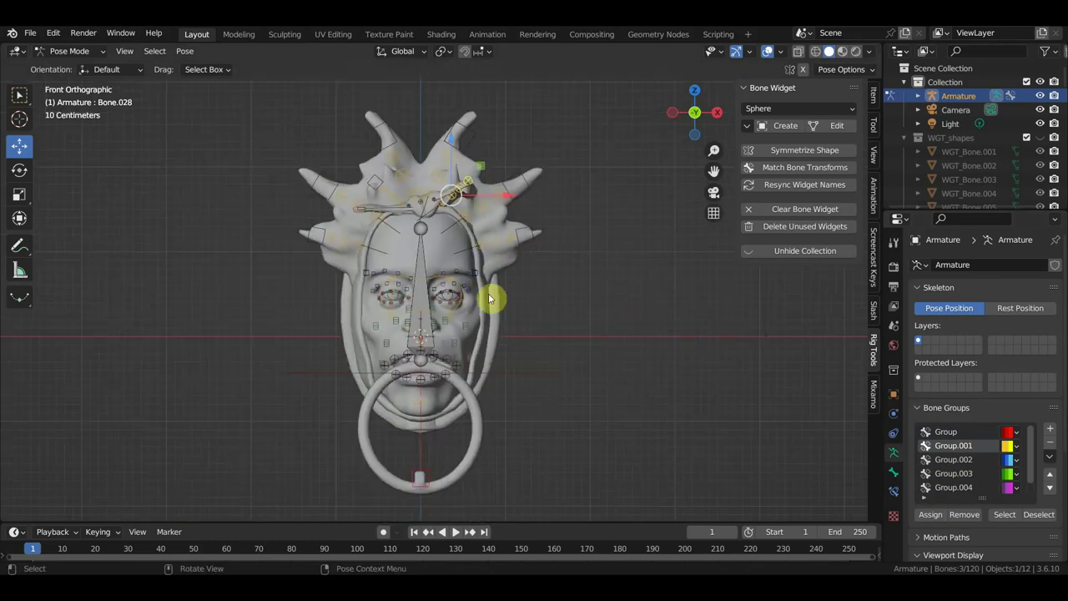
left_click(427, 299)
mouse_move(500, 319)
middle_mouse_down()
mouse_move(293, 329)
mouse_move(308, 332)
middle_mouse_up()
left_click_drag(566, 366, 570, 368)
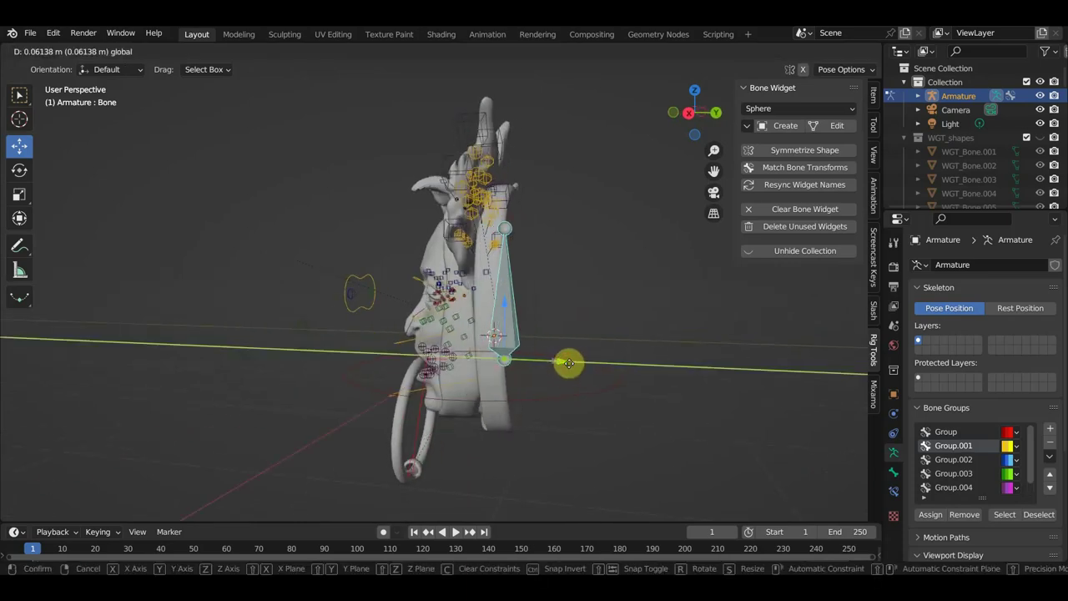
key("ctrl+z")
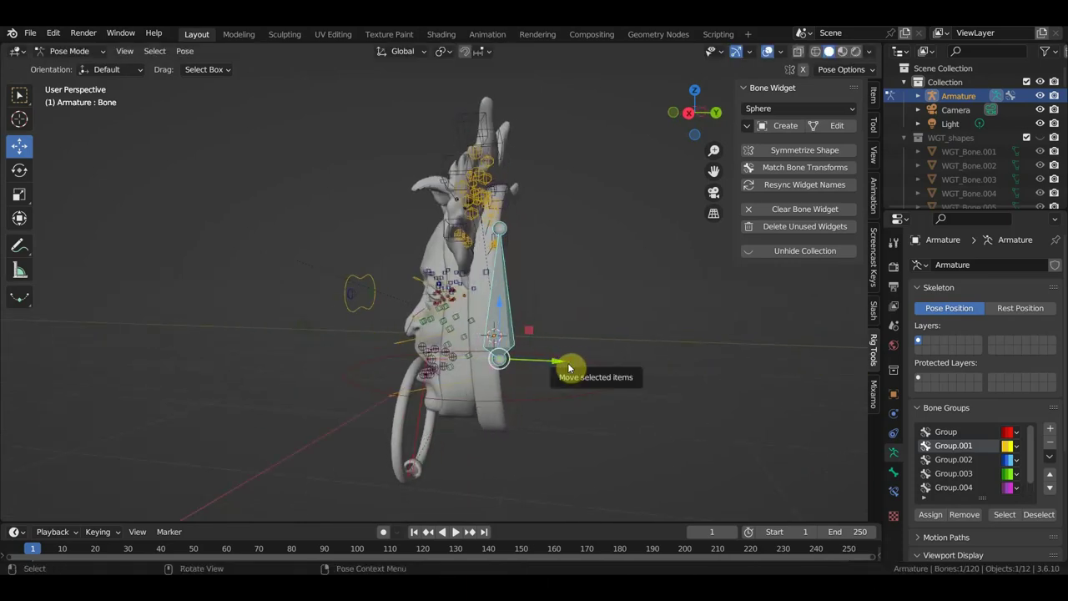
key("KP_3")
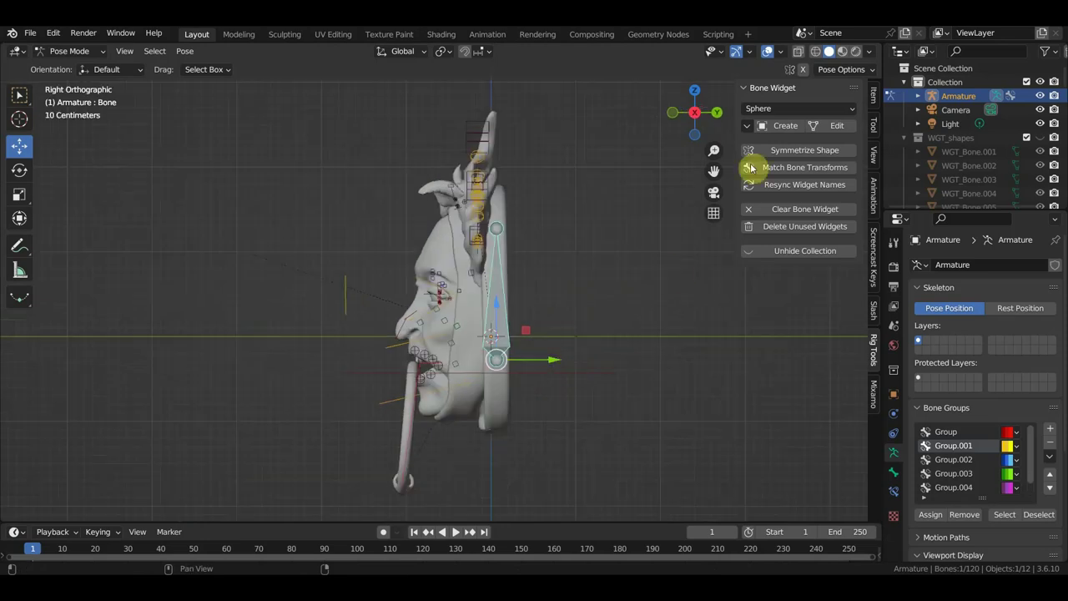
Give Bone a Finger widget at global size 2.32 and assign it to green Group.003
left_click(786, 109)
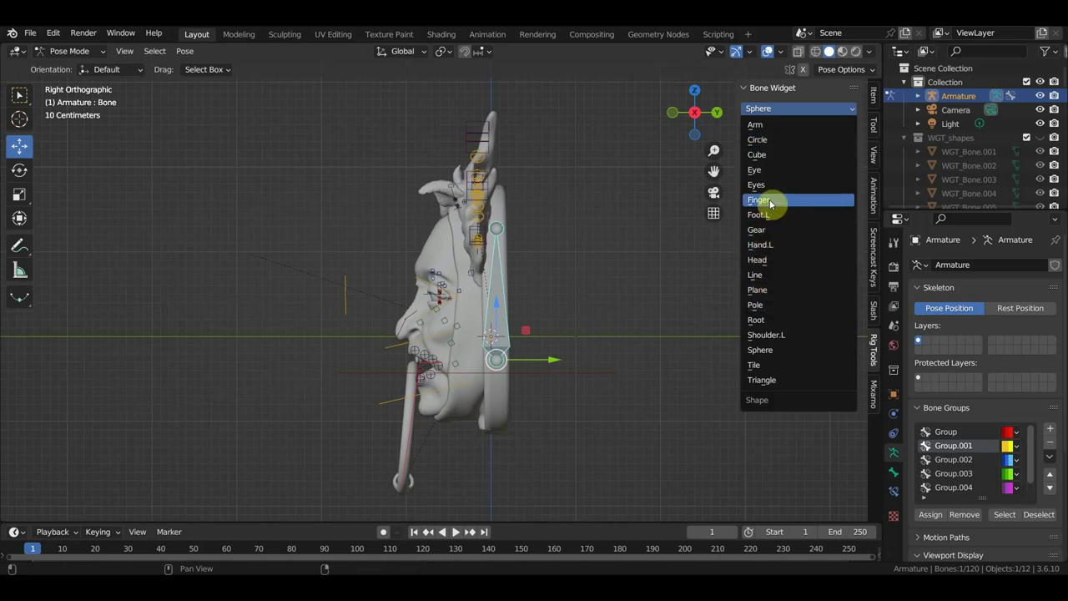
left_click(770, 201)
left_click(785, 125)
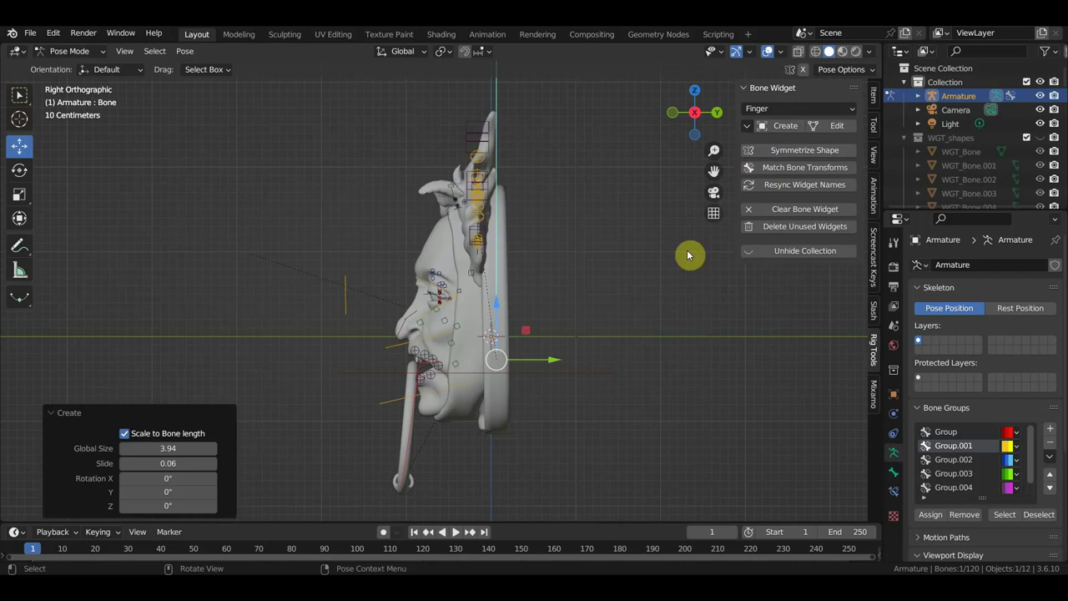
scroll(553, 330, "down", 3)
scroll(553, 330, "down", 2)
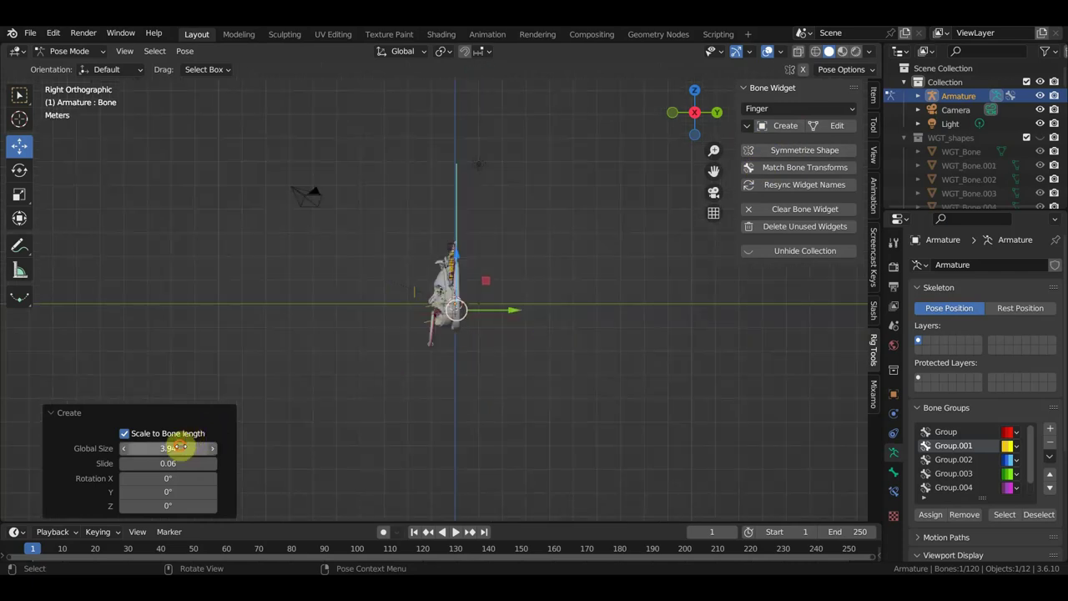
left_click_drag(178, 448, 159, 448)
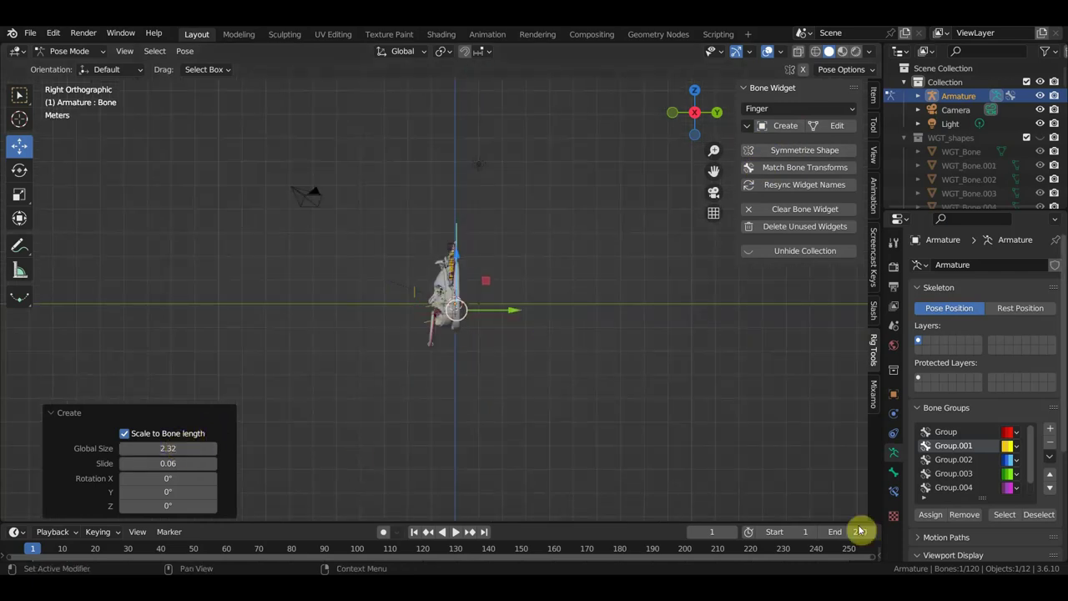
left_click(953, 473)
left_click(931, 514)
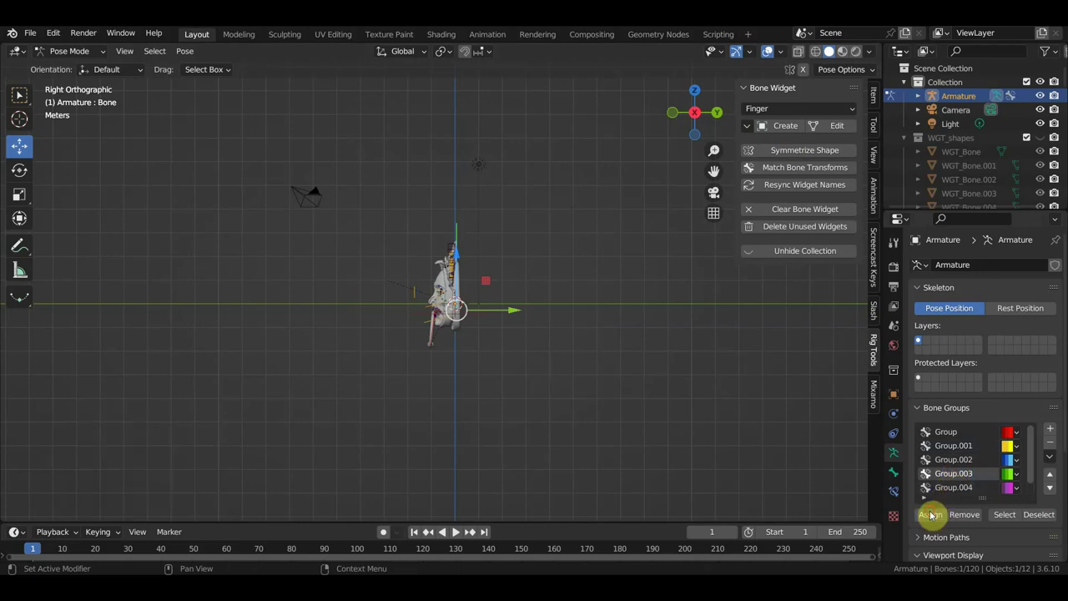
Zoom in on the front view and switch to Material Preview shading to show the teal material
key("KP_1")
scroll(621, 380, "up", 5)
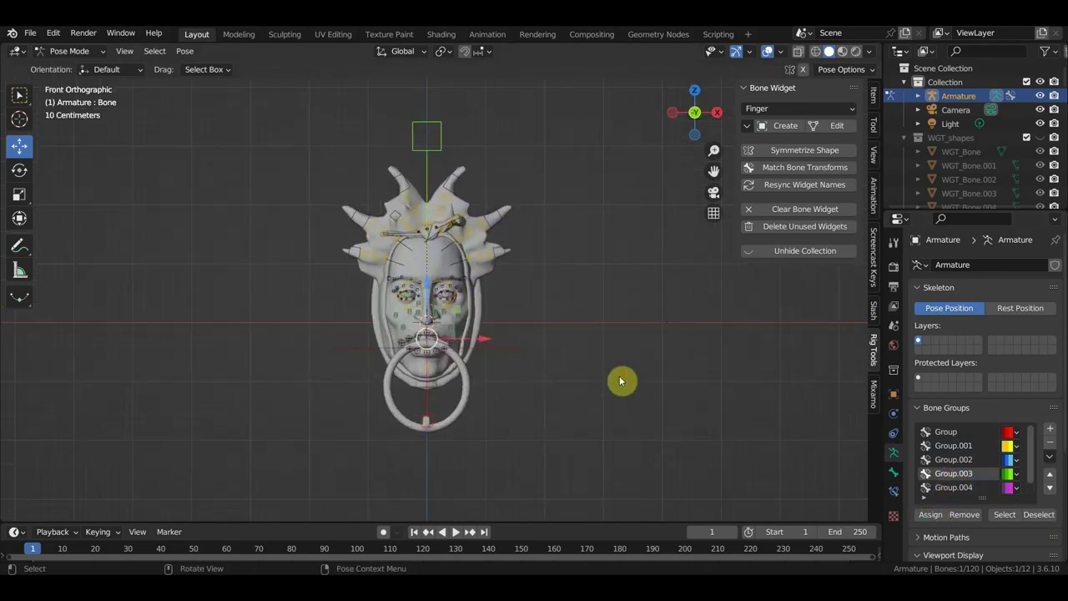
scroll(467, 409, "up", 1)
scroll(563, 406, "up", 2)
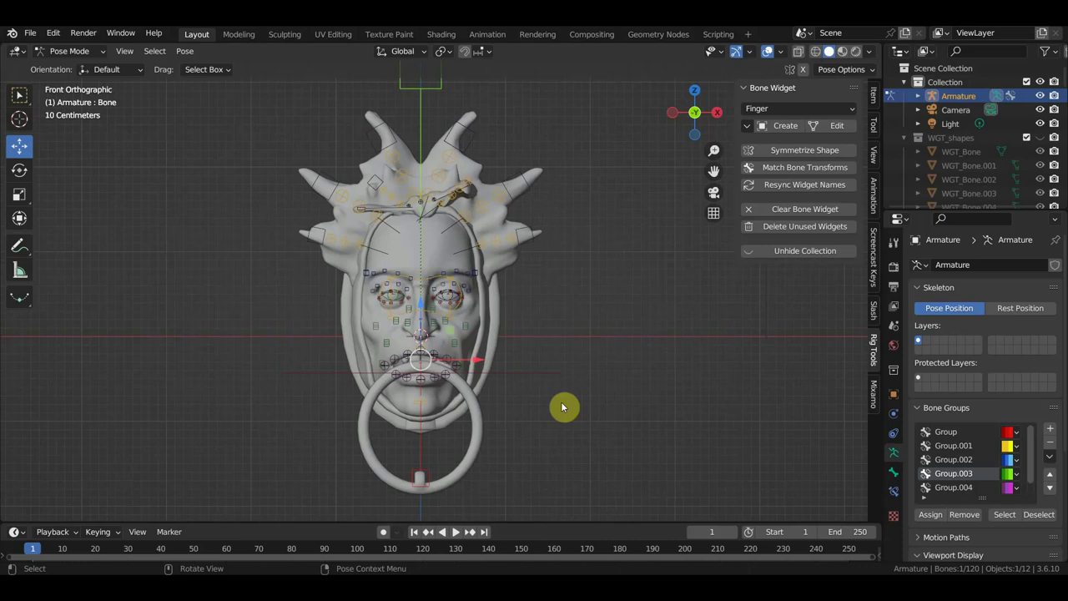
left_click(843, 52)
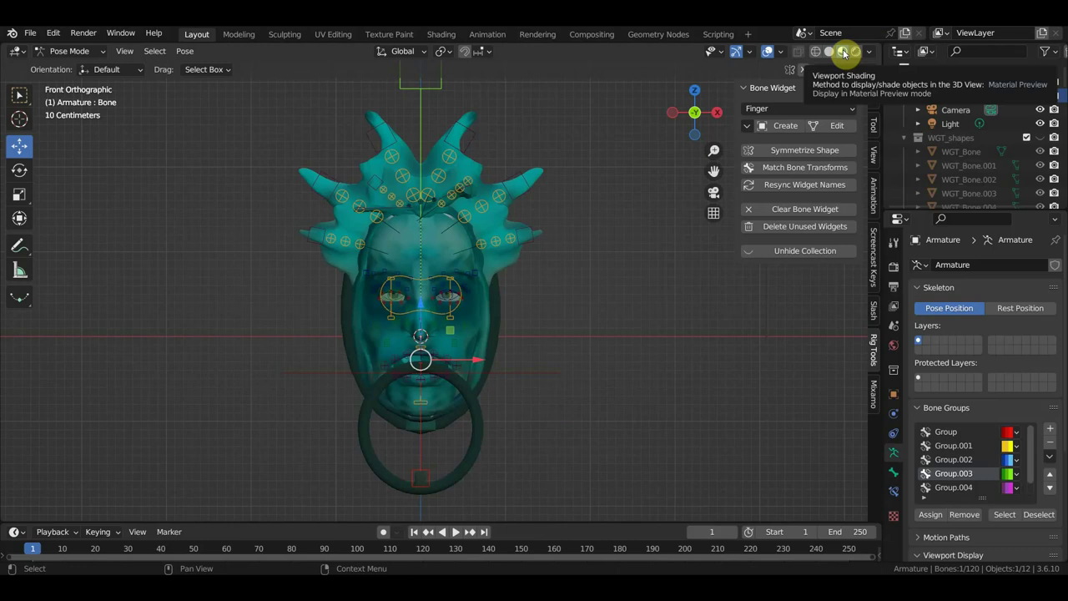
middle_click_drag(618, 394, 623, 345)
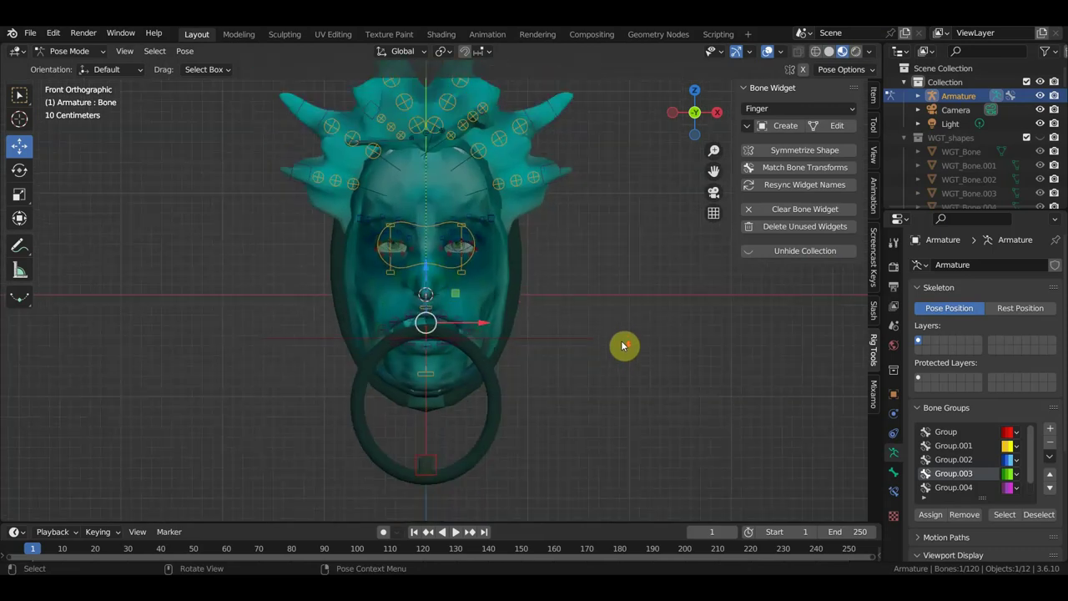
Deselect the central bone and return the armature to Object Mode
left_click(520, 266)
left_click(71, 51)
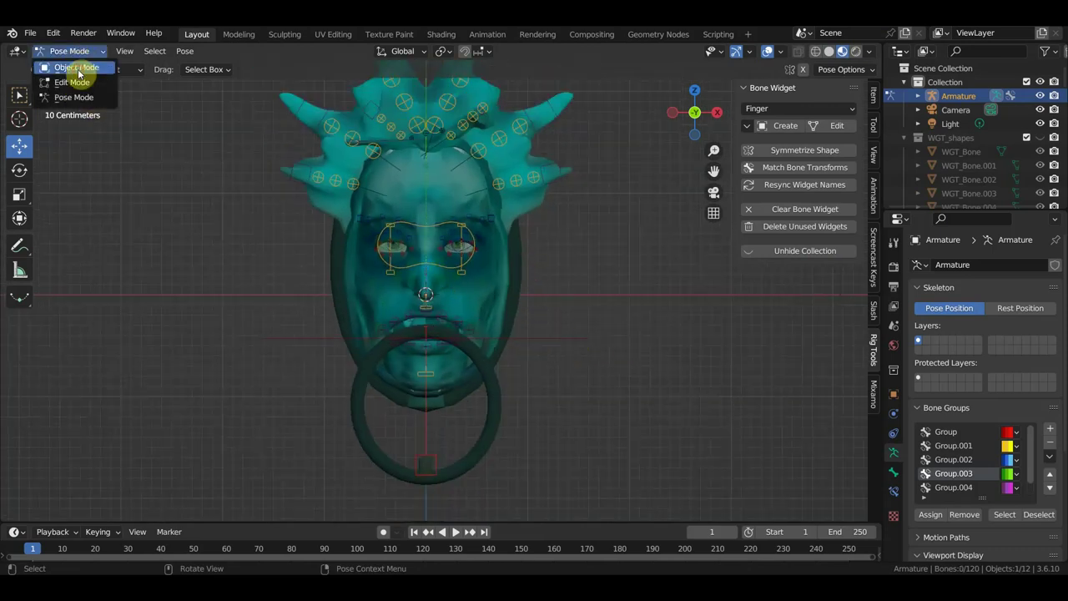
left_click(78, 69)
In the Shading workspace, frame the face from the front and select the head mesh
left_click(441, 34)
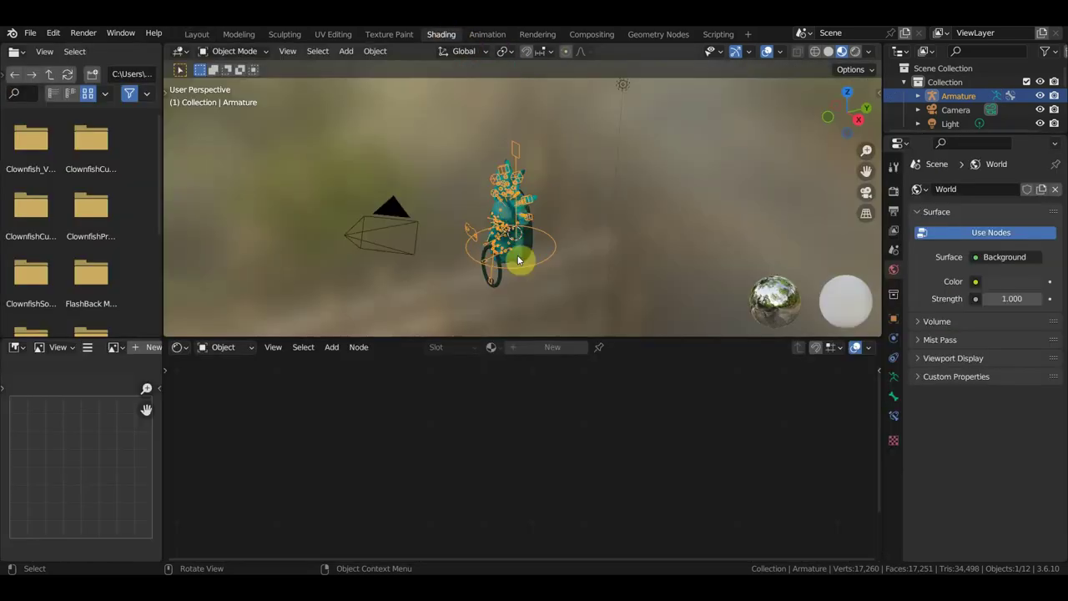
scroll(517, 260, "up", 5)
key("KP_1")
middle_click_drag(531, 238, 585, 171, "ctrl")
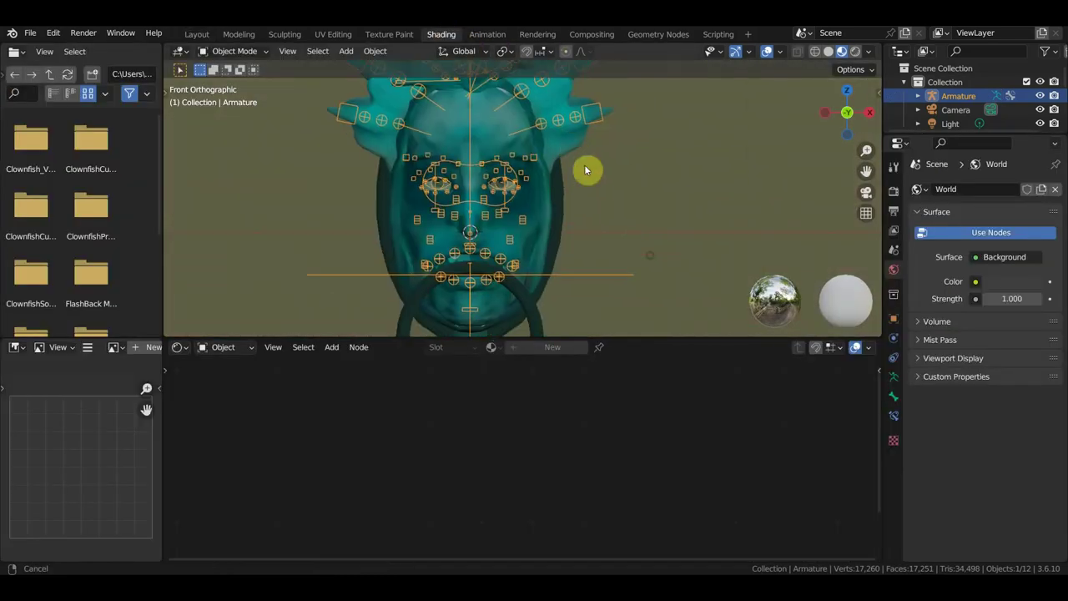
left_click(564, 197)
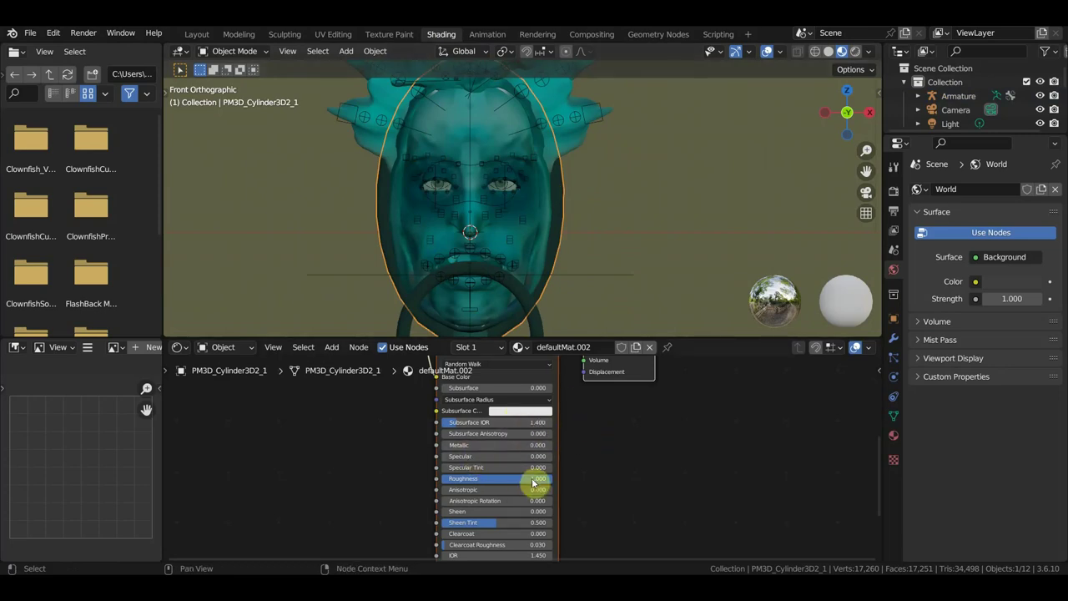
Raise the head material's Specular to 0.629 and set Roughness to 0.462
left_click_drag(449, 456, 514, 456)
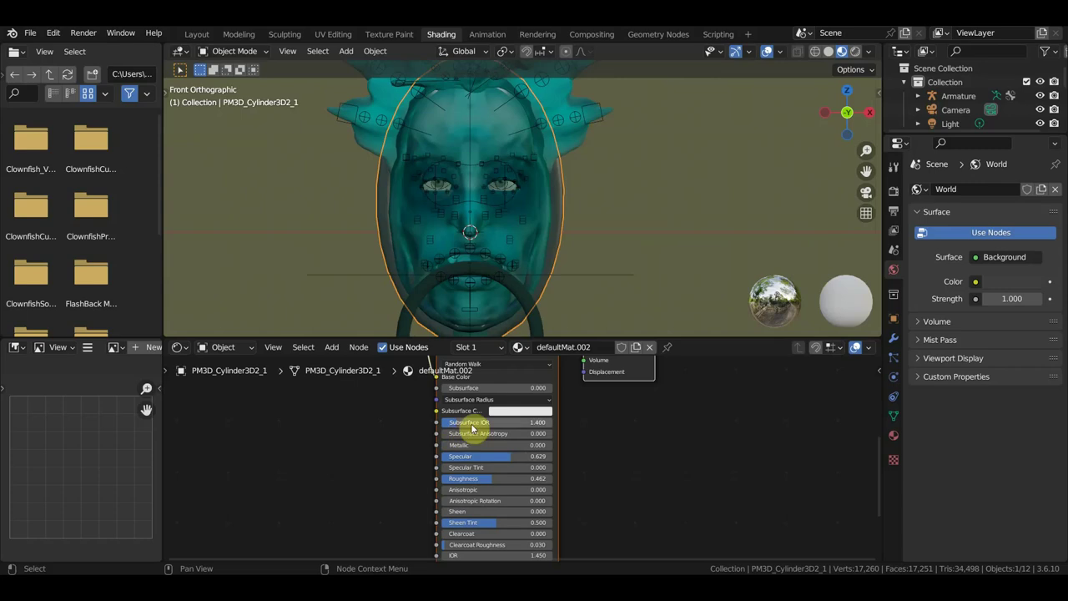
left_click_drag(444, 444, 523, 445)
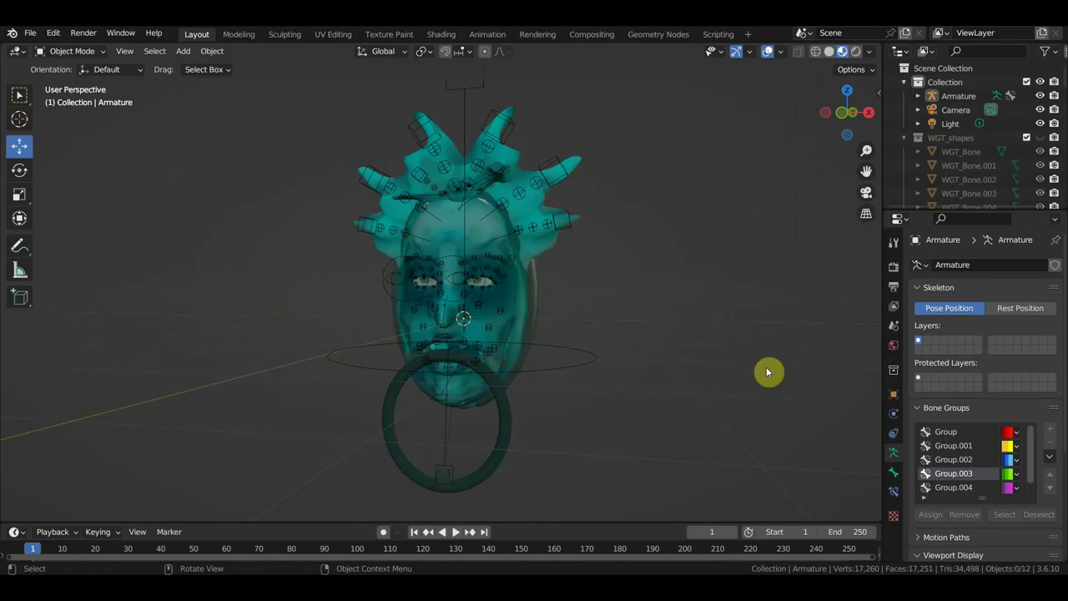
scroll(586, 321, "up", 4)
scroll(590, 322, "down", 3)
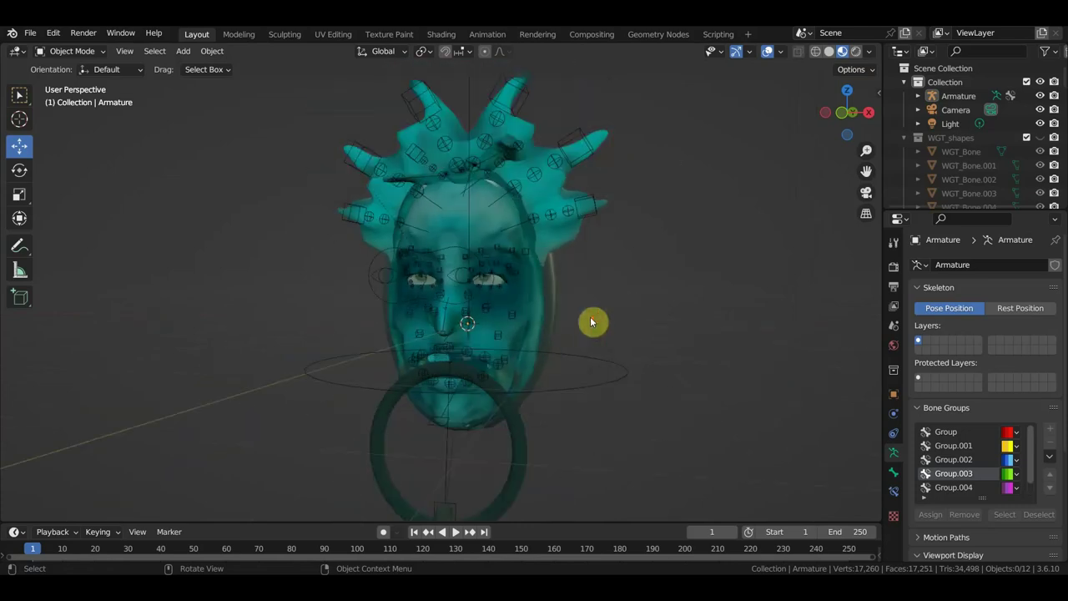